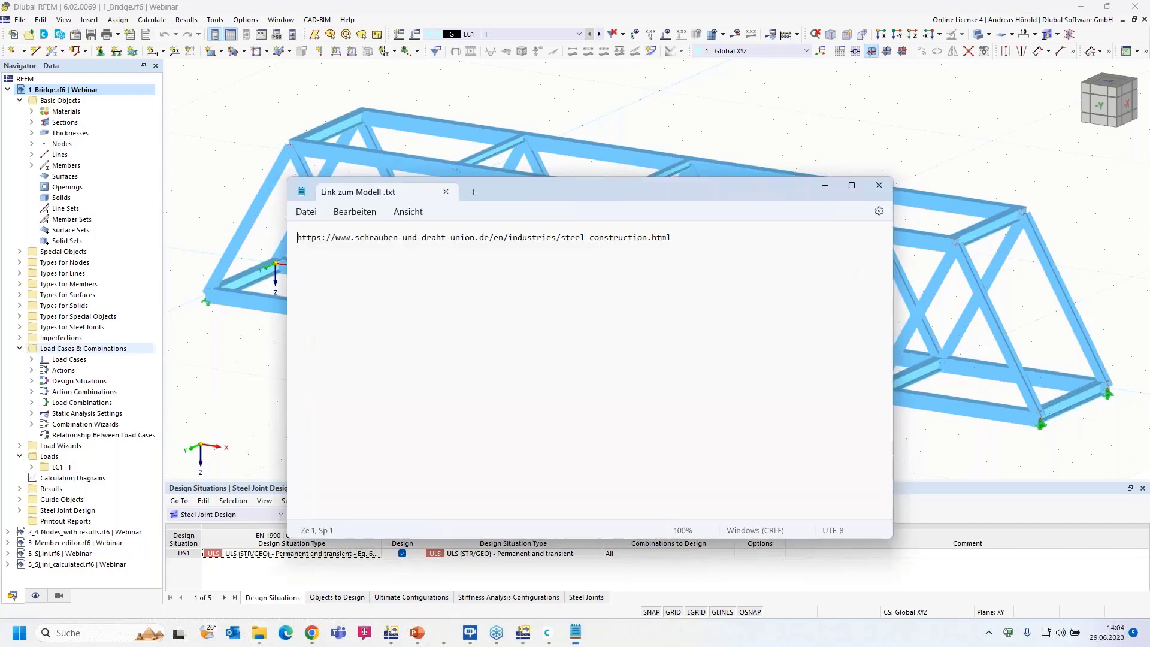
Step: Copy the link from the text file and open the steel-construction page in Chrome
key(ctrl+a)
key(ctrl+c)
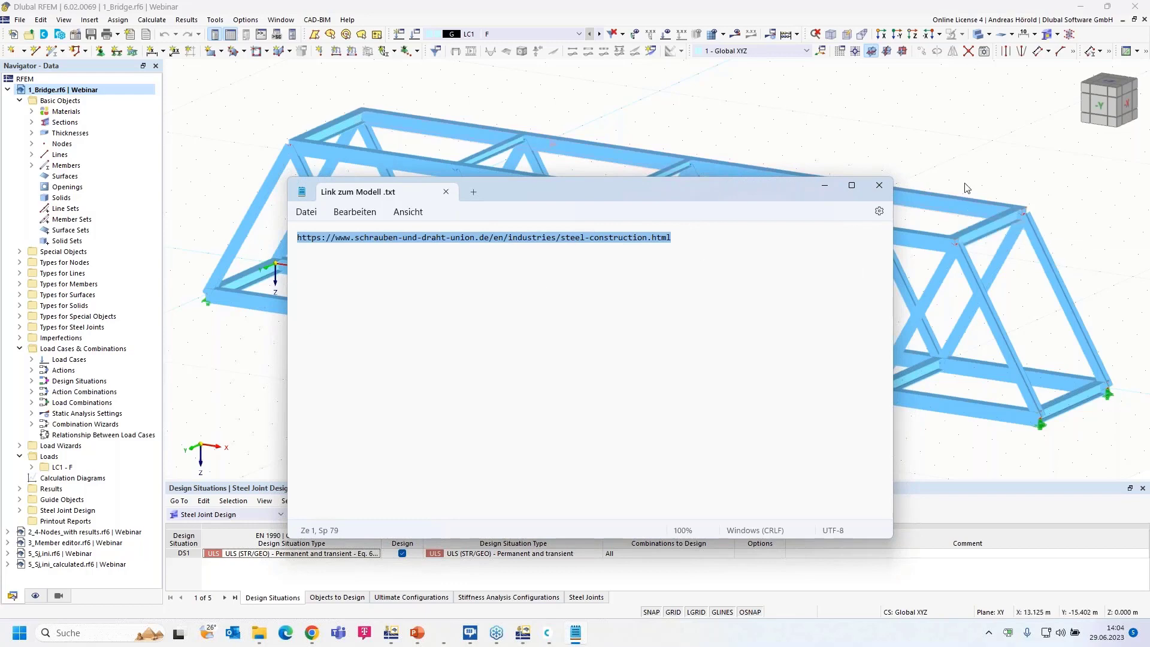
click(825, 184)
click(311, 633)
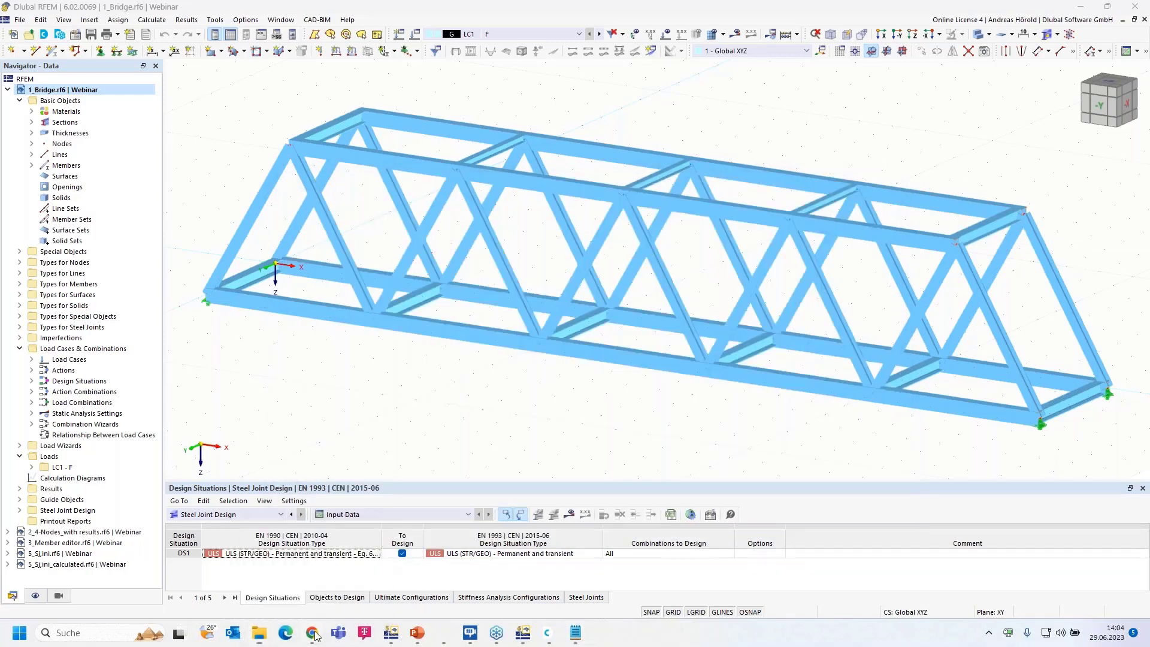
click(309, 37)
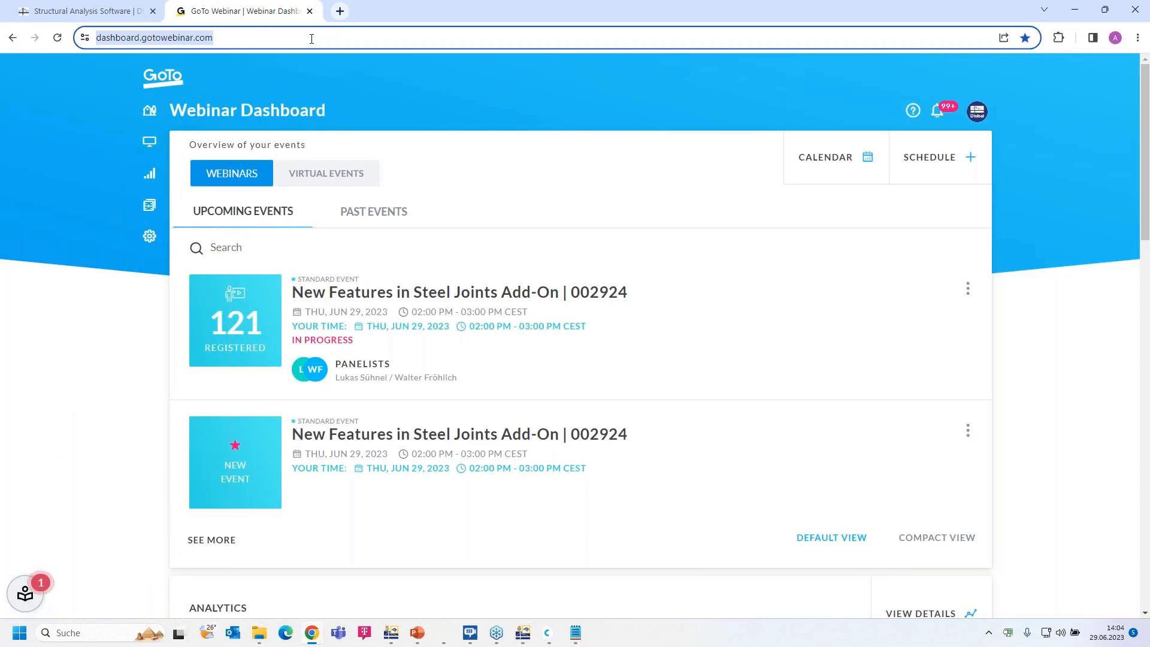
key(ctrl+v)
key(Return)
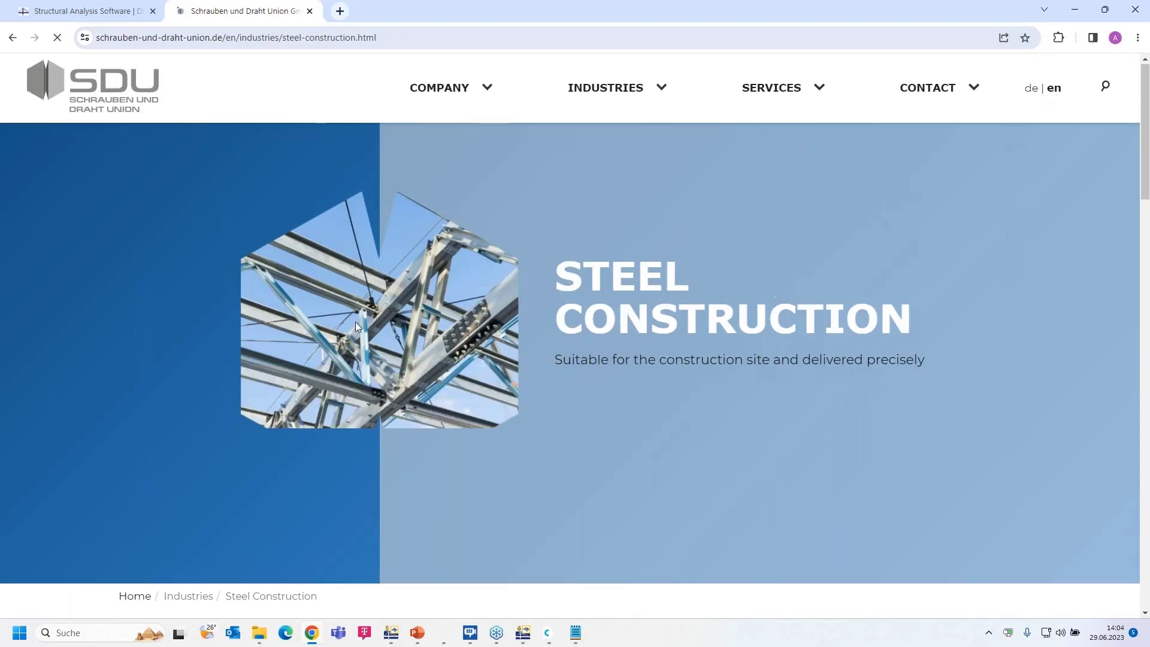
Step: Examine the photo of the bolted steel truss joints on the steel construction page
scroll(356, 327, down, 9)
scroll(354, 326, down, 15)
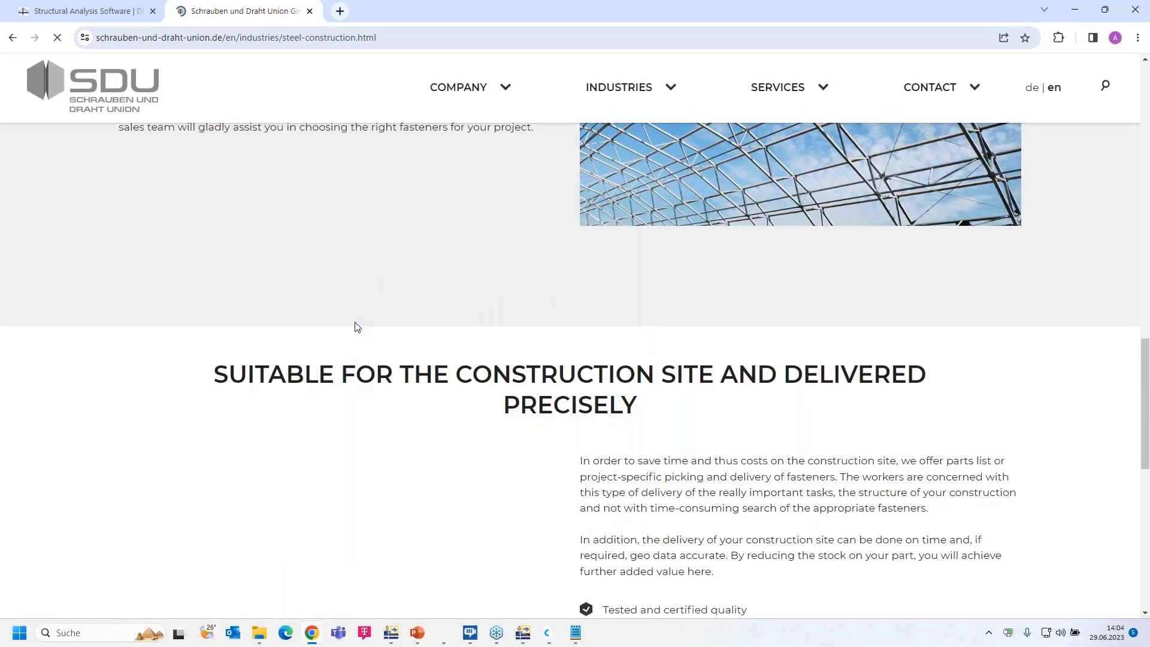
scroll(188, 390, up, 3)
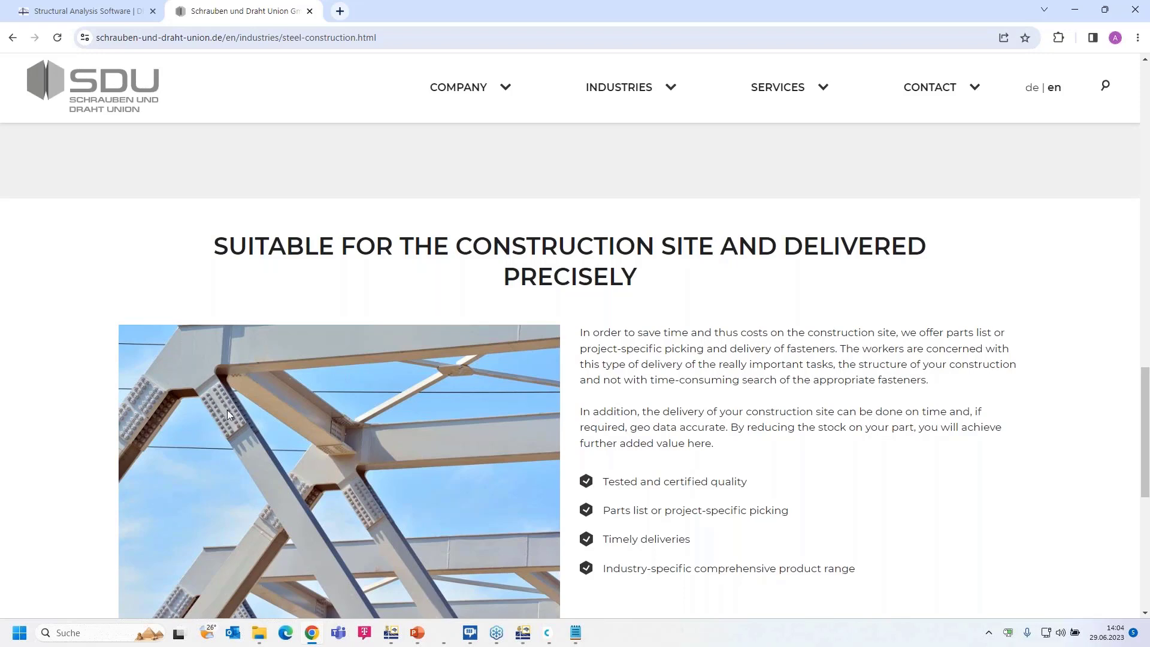
scroll(227, 413, up, 1)
scroll(228, 415, down, 2)
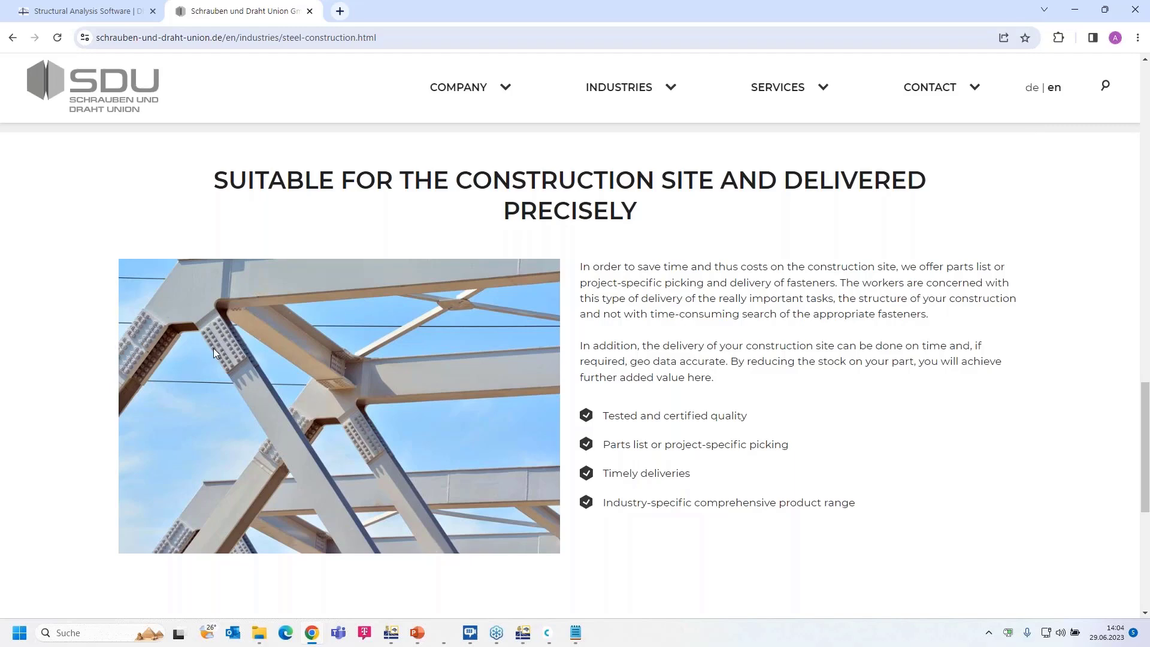
Step: Switch to RFEM and review the bridge model's active add-ons and steel joint standard options in the base data, leaving them unchanged
click(523, 635)
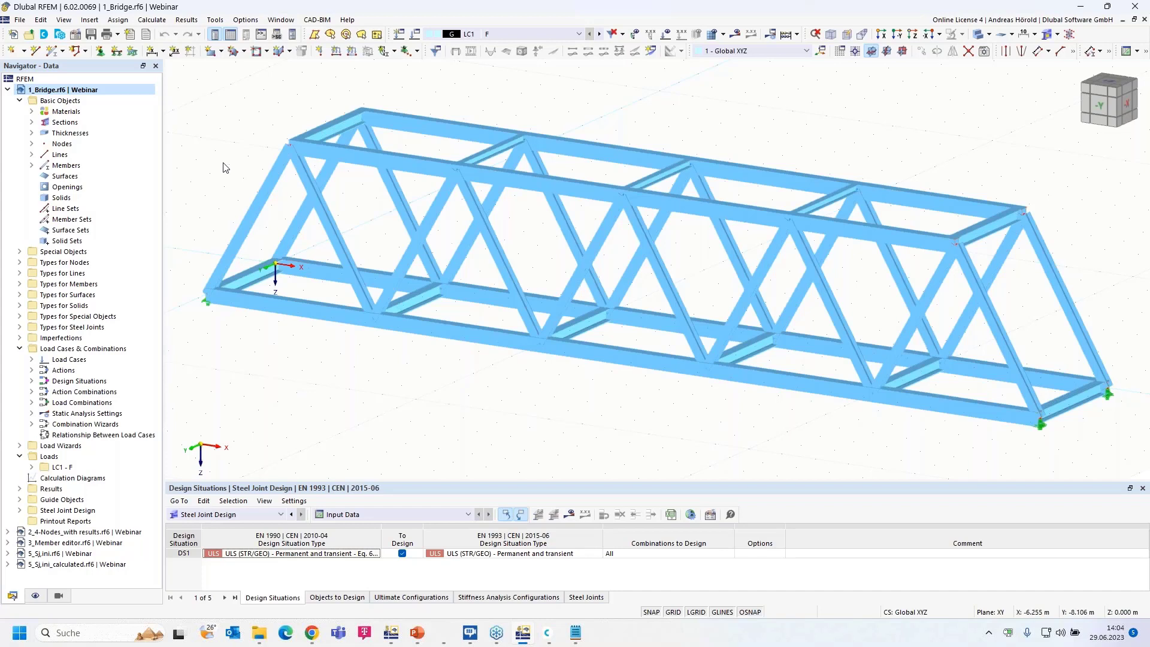
click(76, 36)
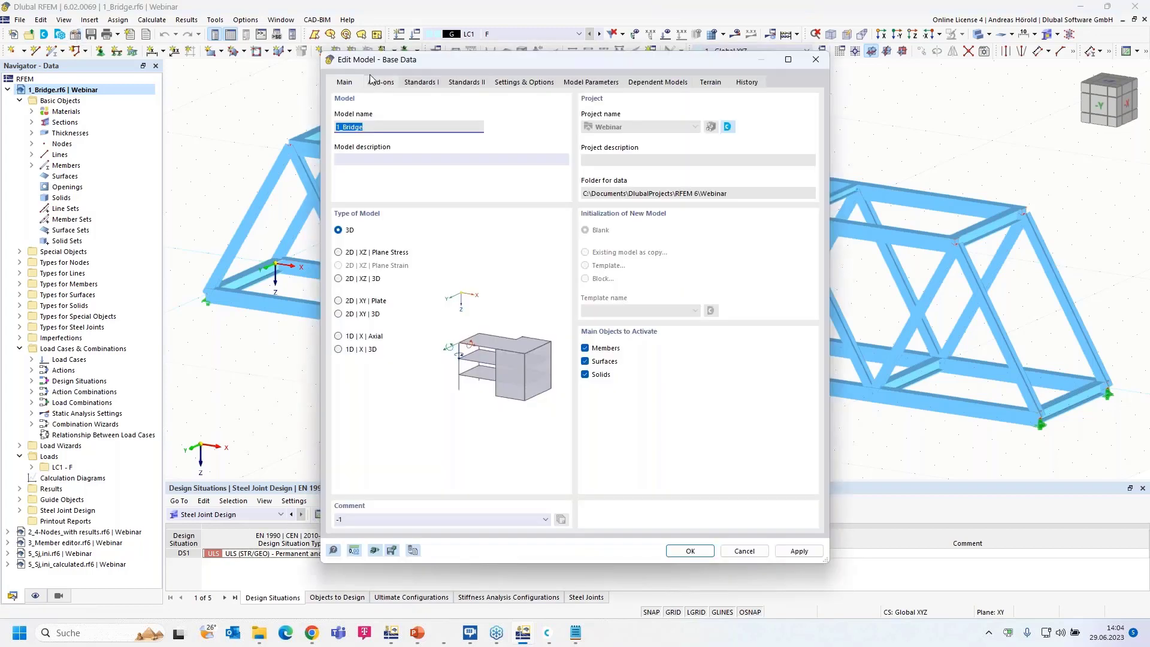
click(382, 82)
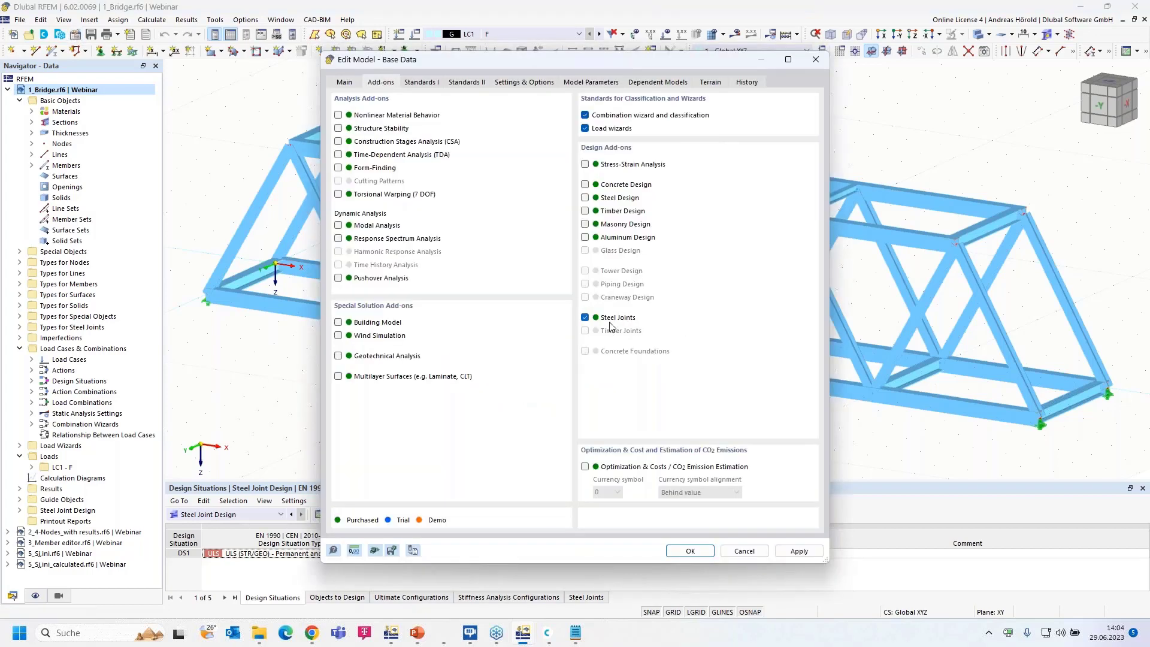
click(423, 83)
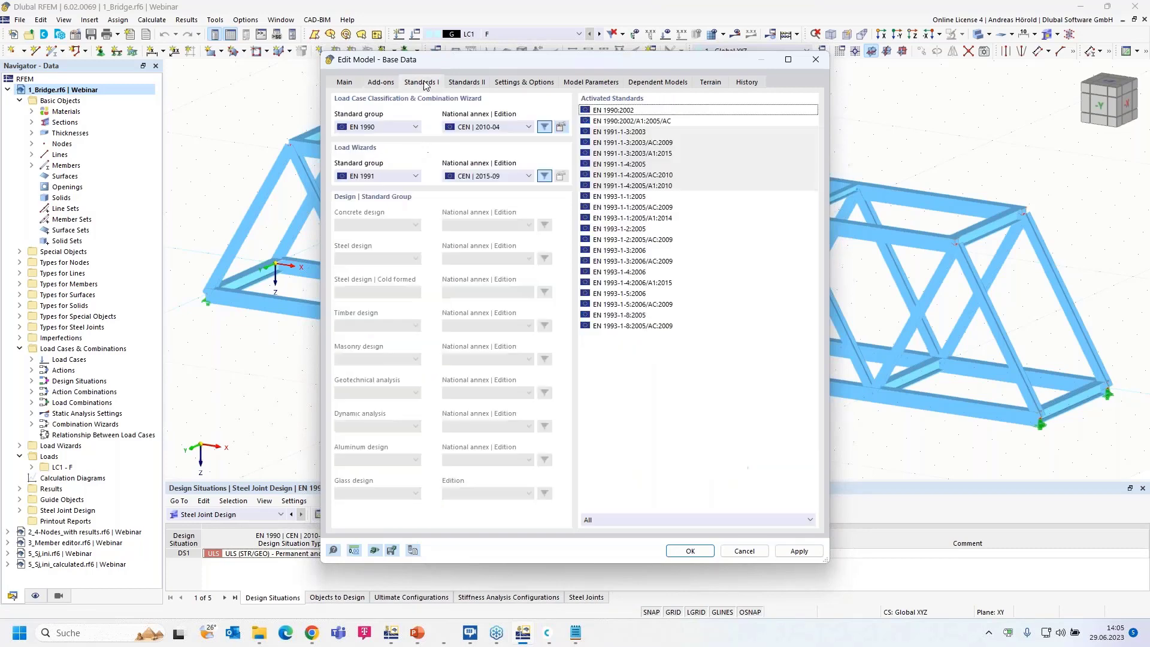
click(467, 83)
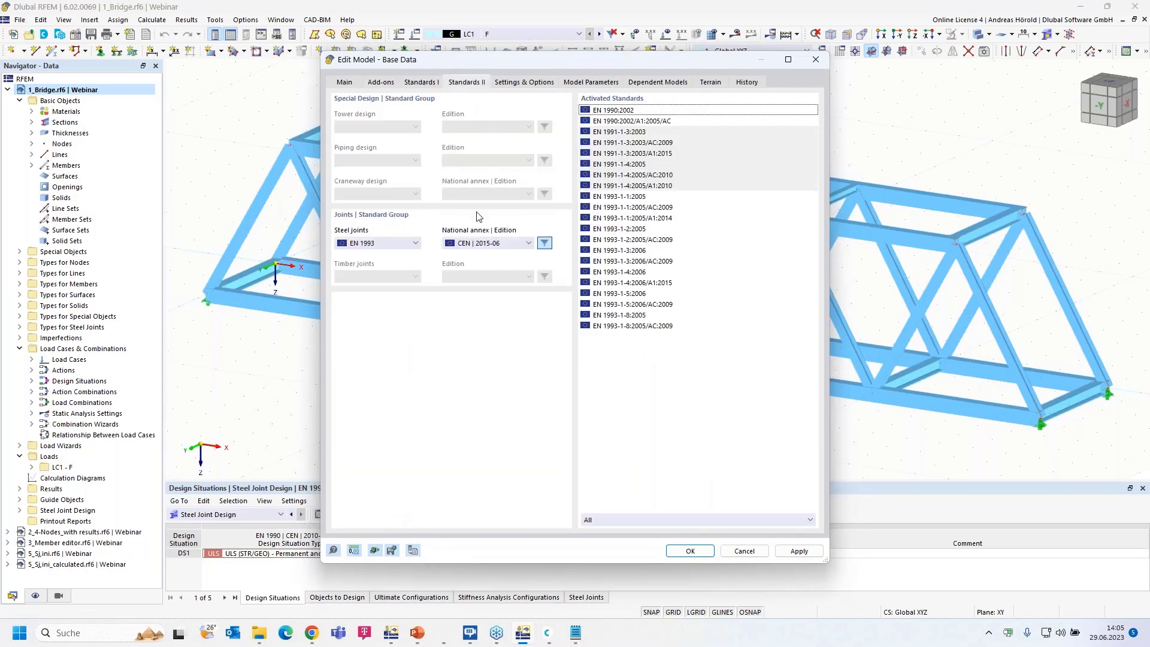
click(393, 243)
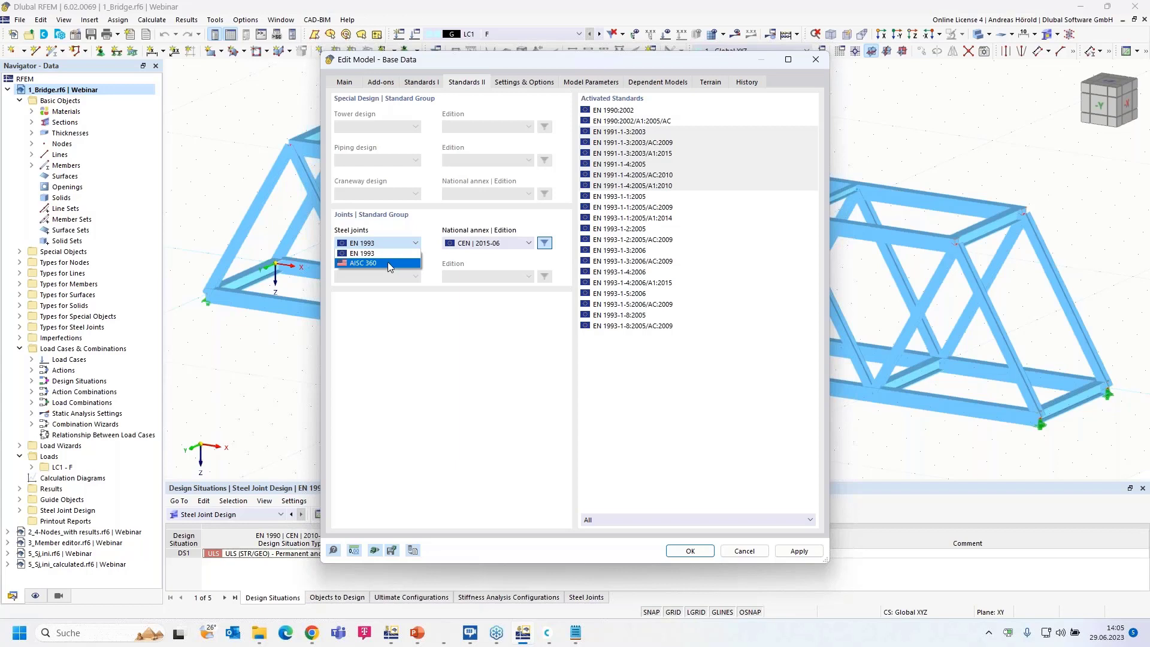
click(398, 298)
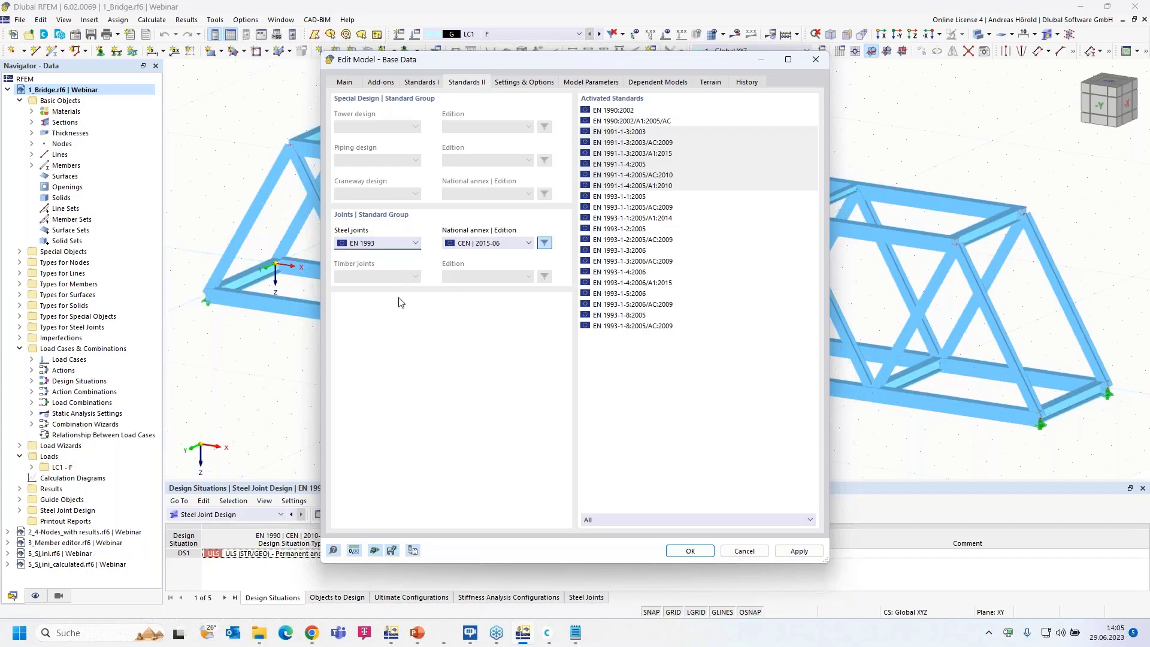
click(744, 551)
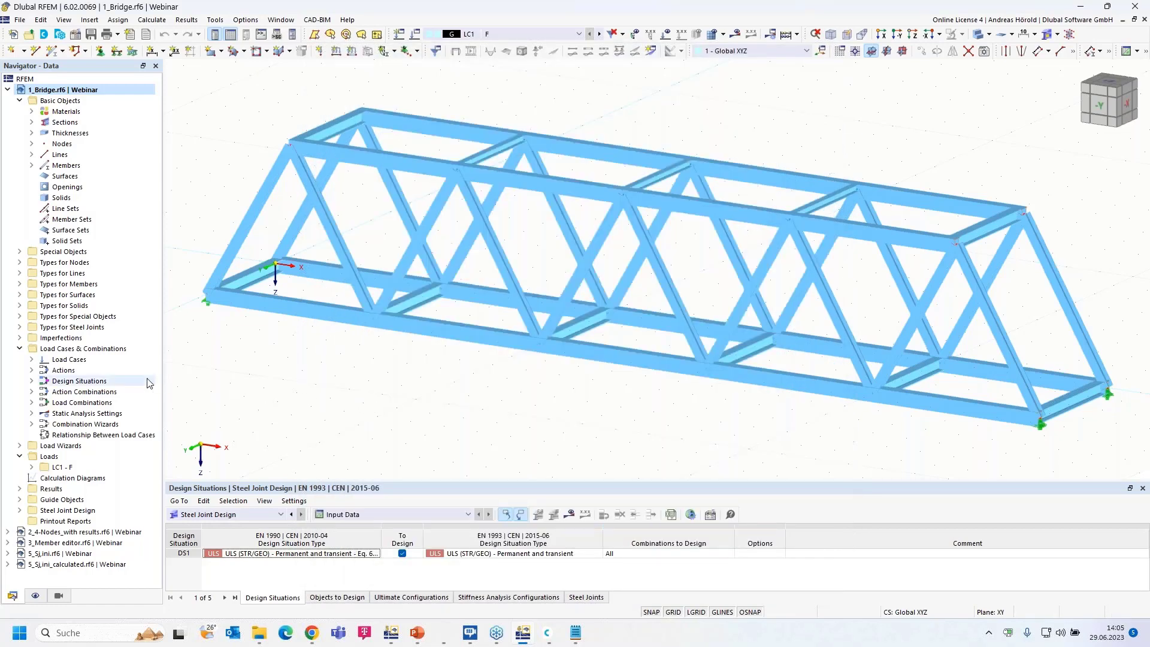
Step: Create a new steel joint and assign it to node 1 at the upper end corner of the bridge
click(19, 328)
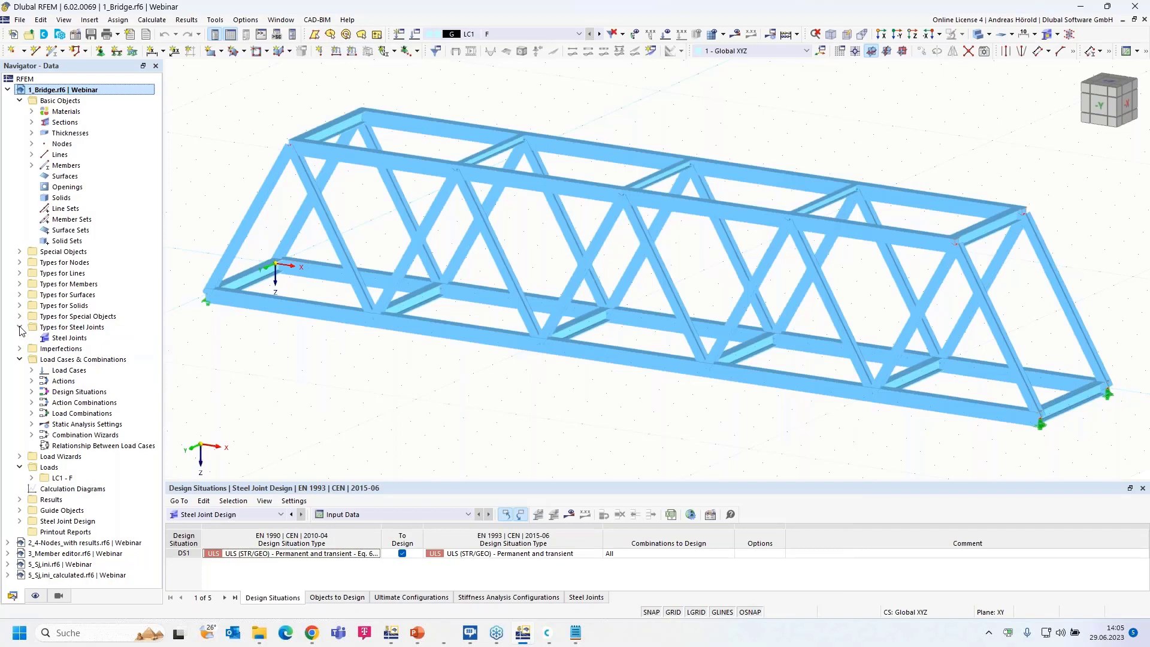
right_click(75, 339)
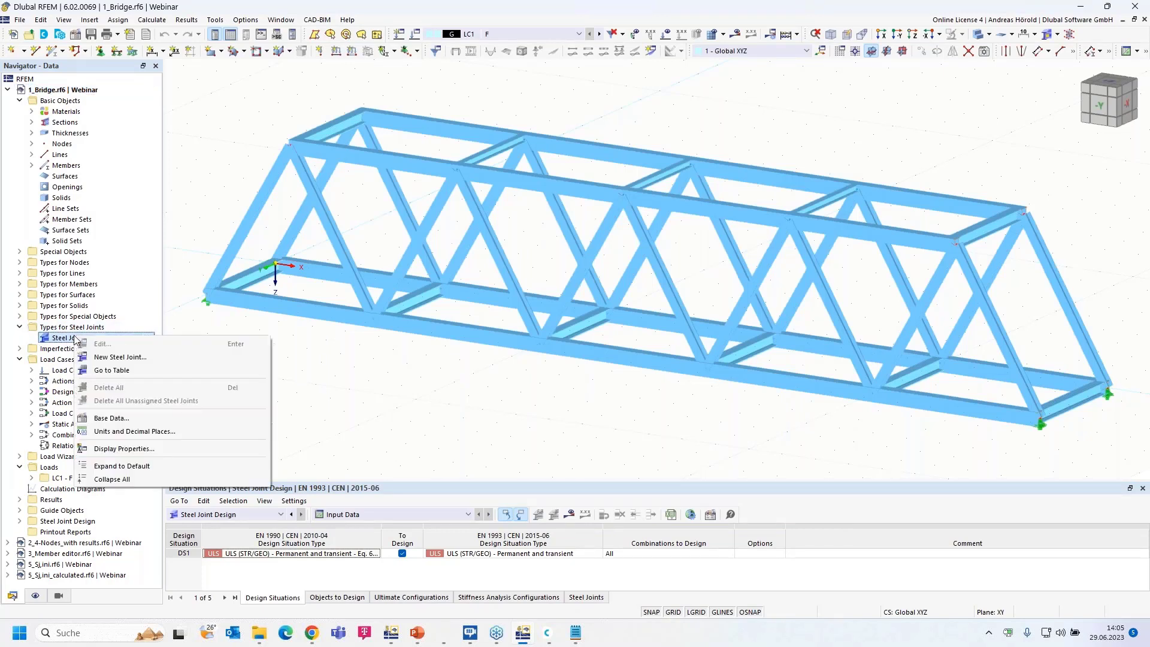
click(158, 358)
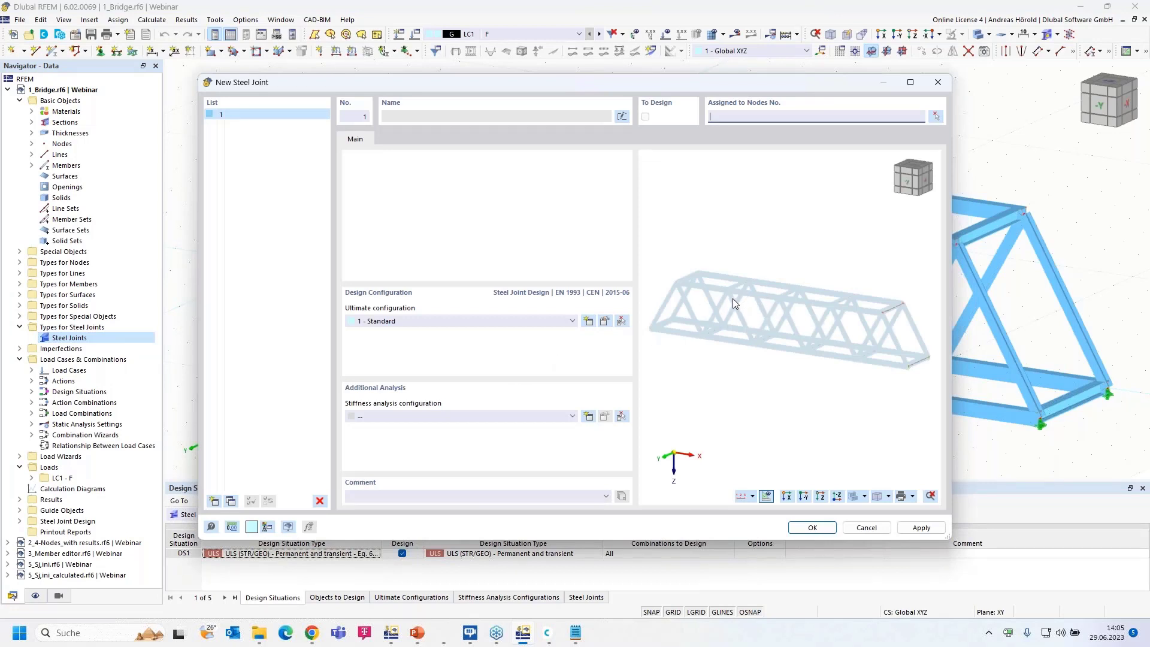
click(936, 117)
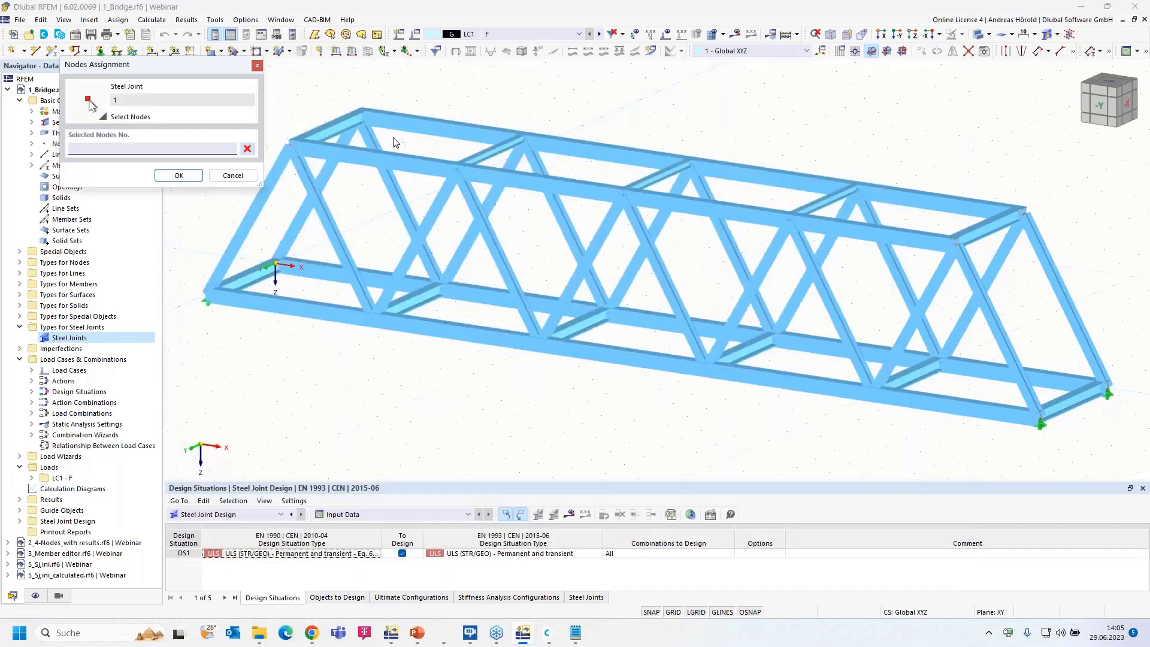
click(294, 146)
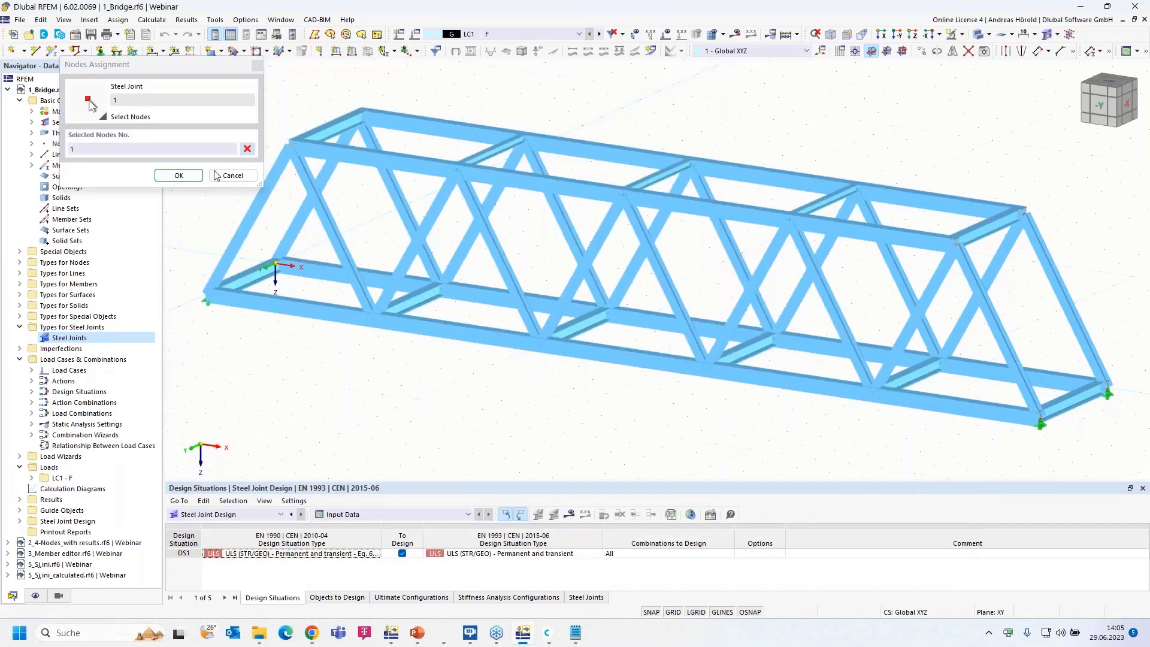
click(179, 176)
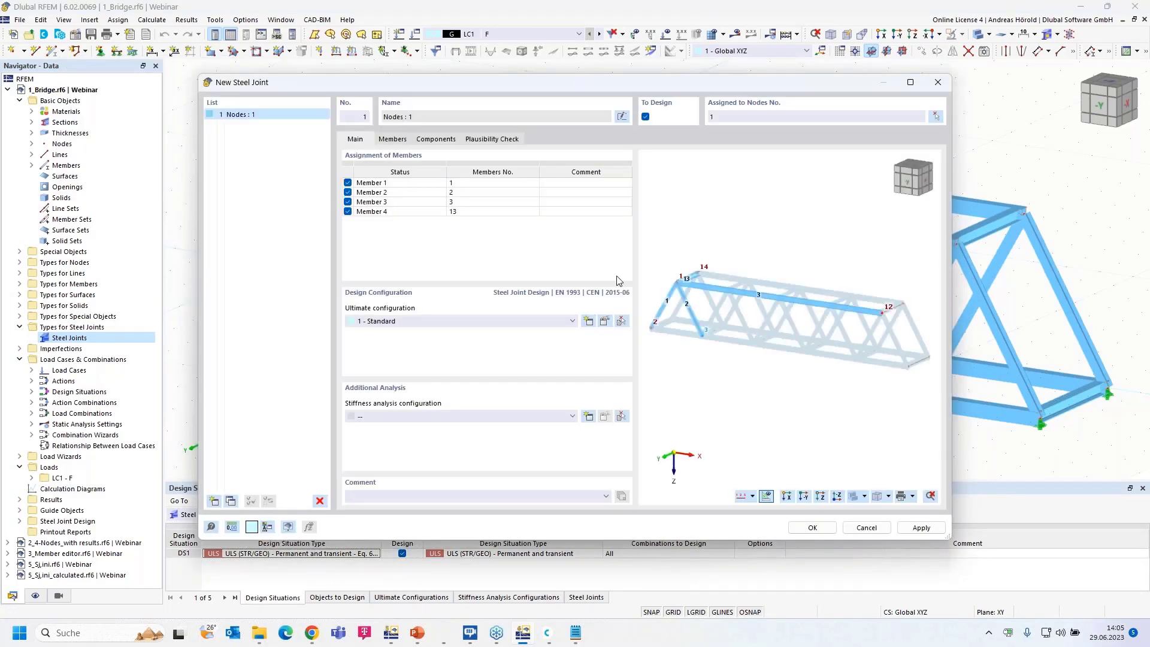
Step: Examine the joint's four assigned members one by one to identify each in the joint preview
scroll(688, 285, up, 4)
middle_drag(687, 285, 787, 251)
scroll(779, 261, up, 3)
scroll(777, 241, up, 3)
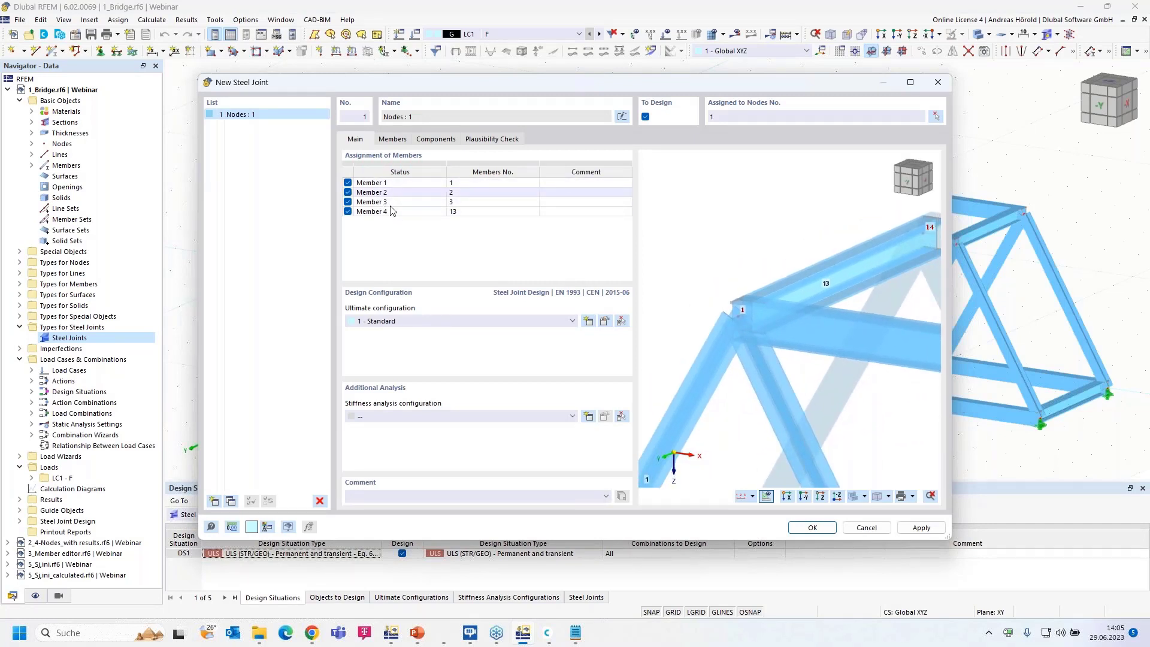
click(401, 187)
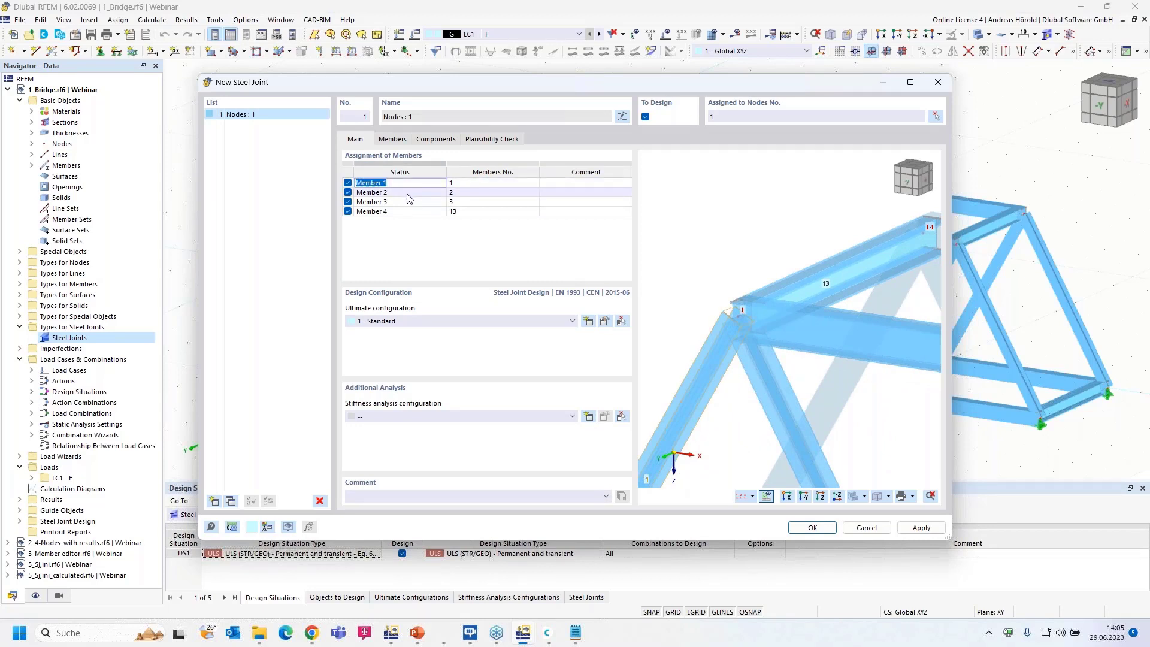
double_click(400, 192)
double_click(407, 201)
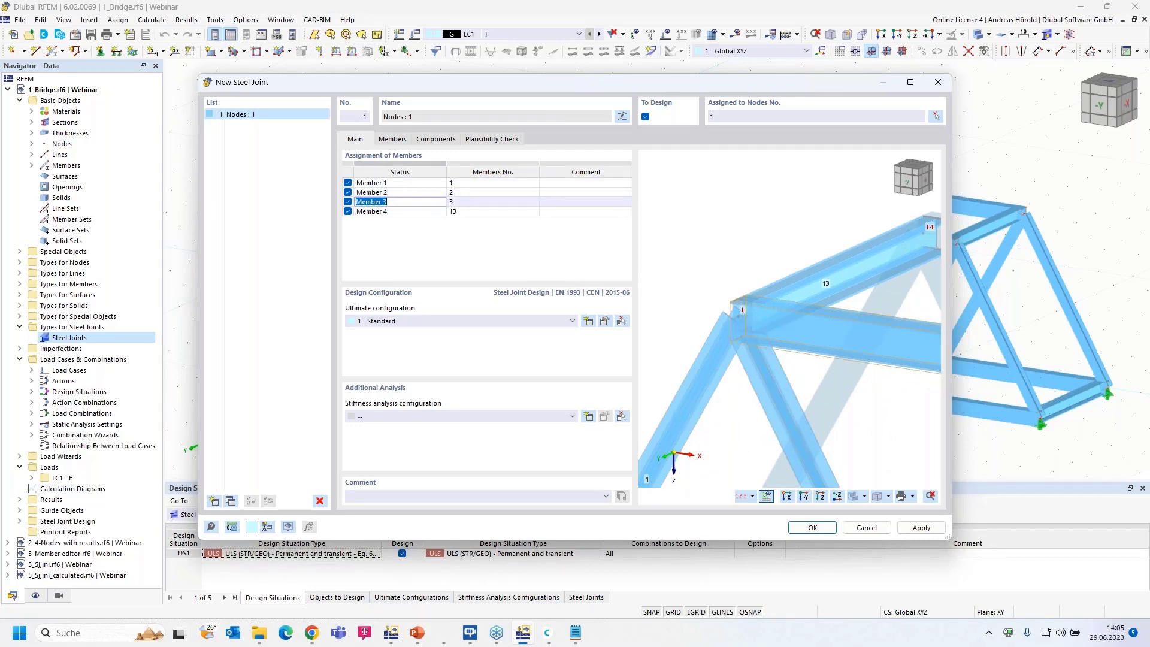
double_click(408, 212)
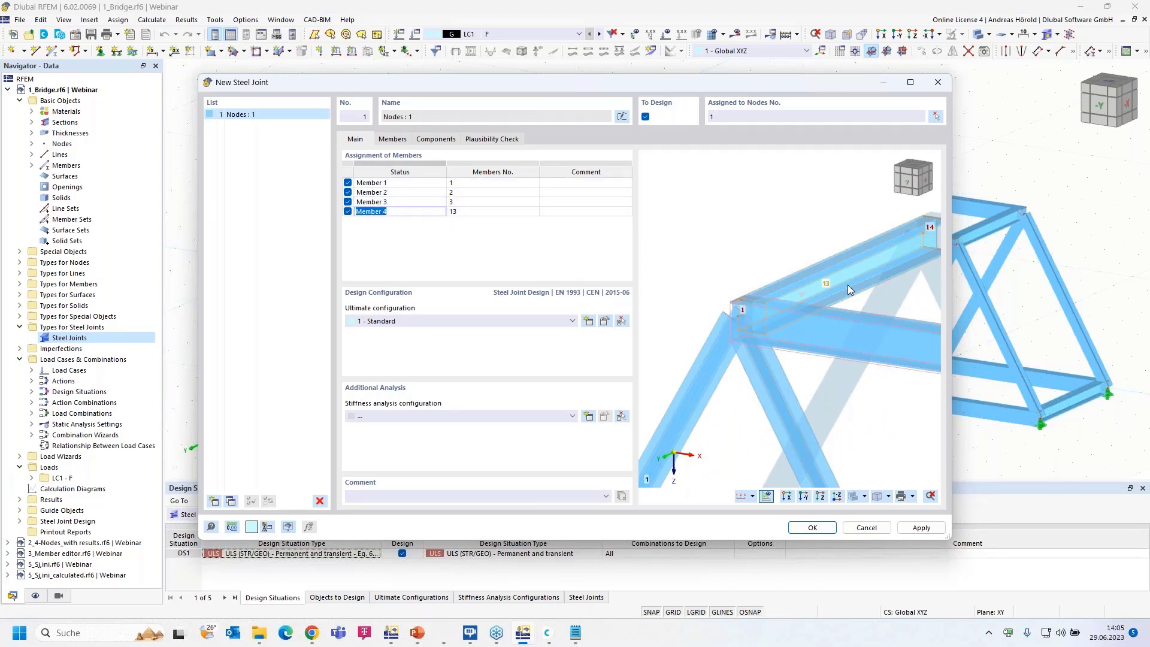
Step: Rename the joint's Member 1 as Dia 1
double_click(408, 183)
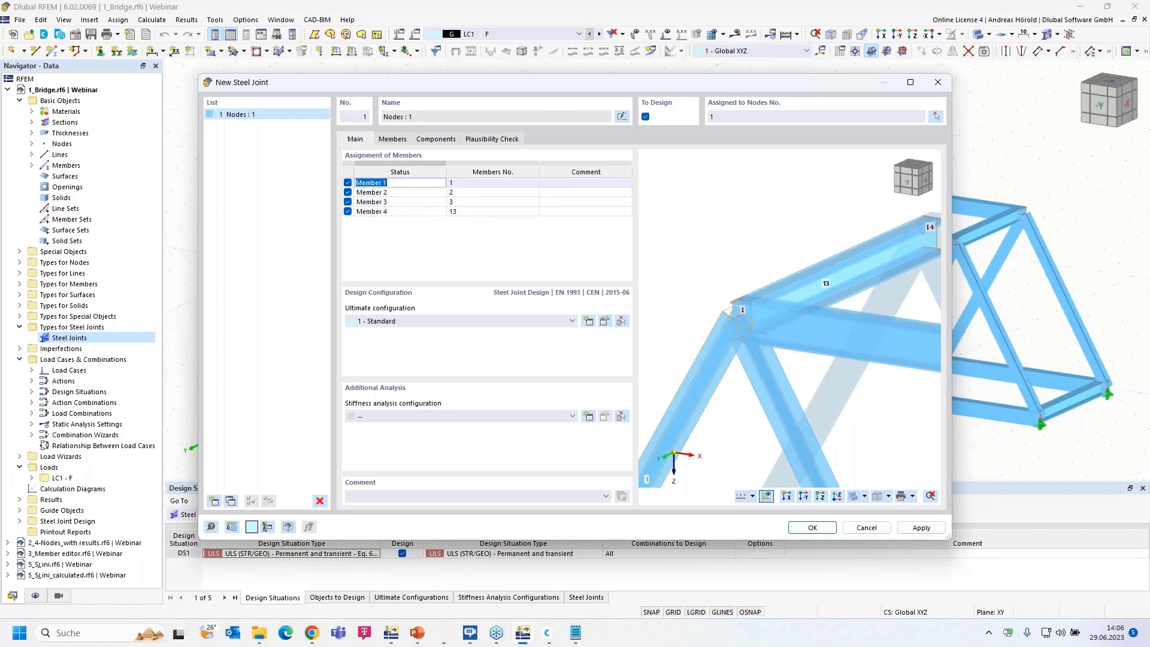
click(384, 184)
drag(383, 183, 344, 184)
double_click(364, 183)
click(366, 183)
double_click(367, 183)
text(Dia)
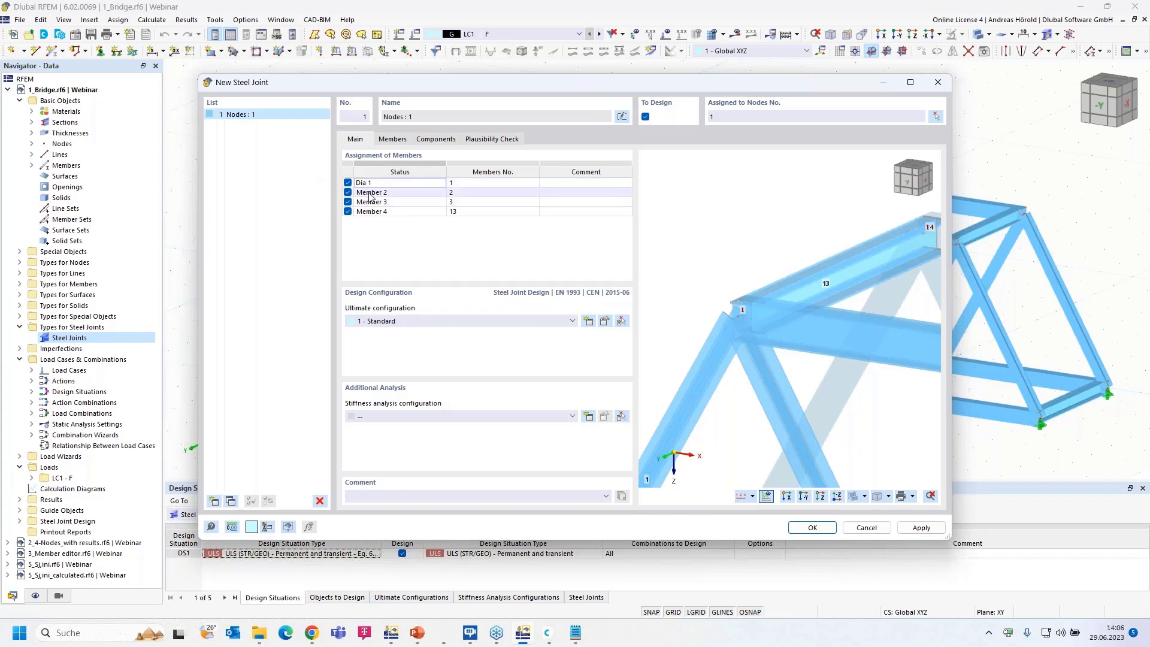
Step: Rename the joint's Member 2 as Dia 2
click(369, 193)
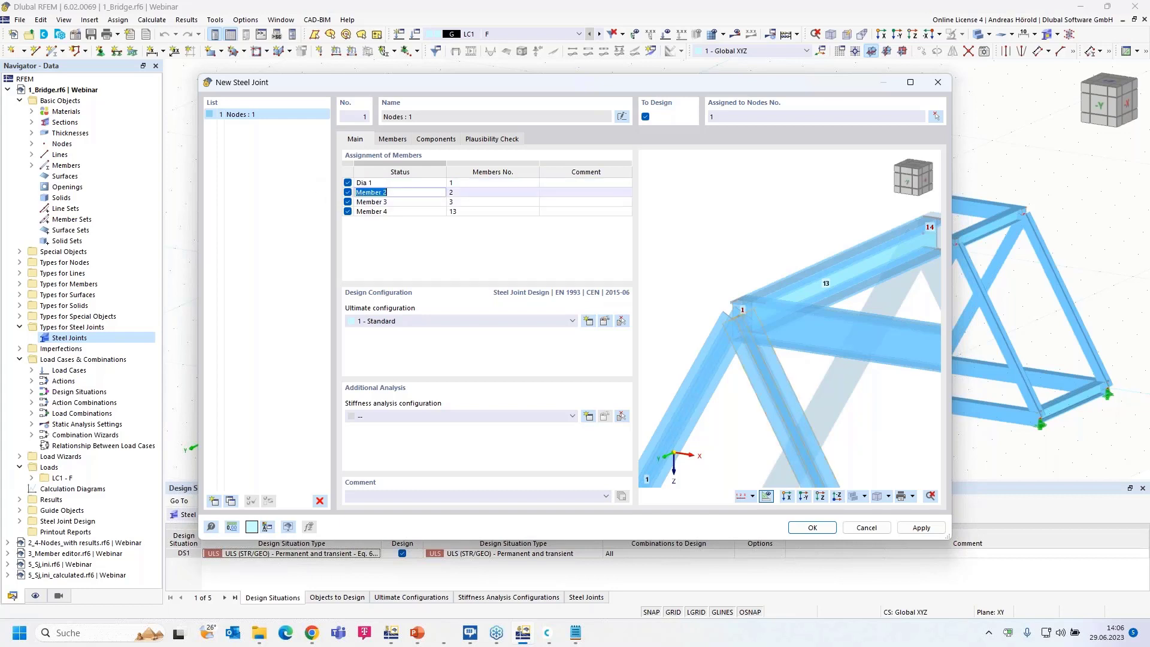
drag(380, 192, 345, 197)
click(365, 192)
click(365, 193)
double_click(366, 192)
text(Dia)
Step: Rename the joint's Member 3 as Hor and Member 4 as Cross
click(360, 202)
click(390, 203)
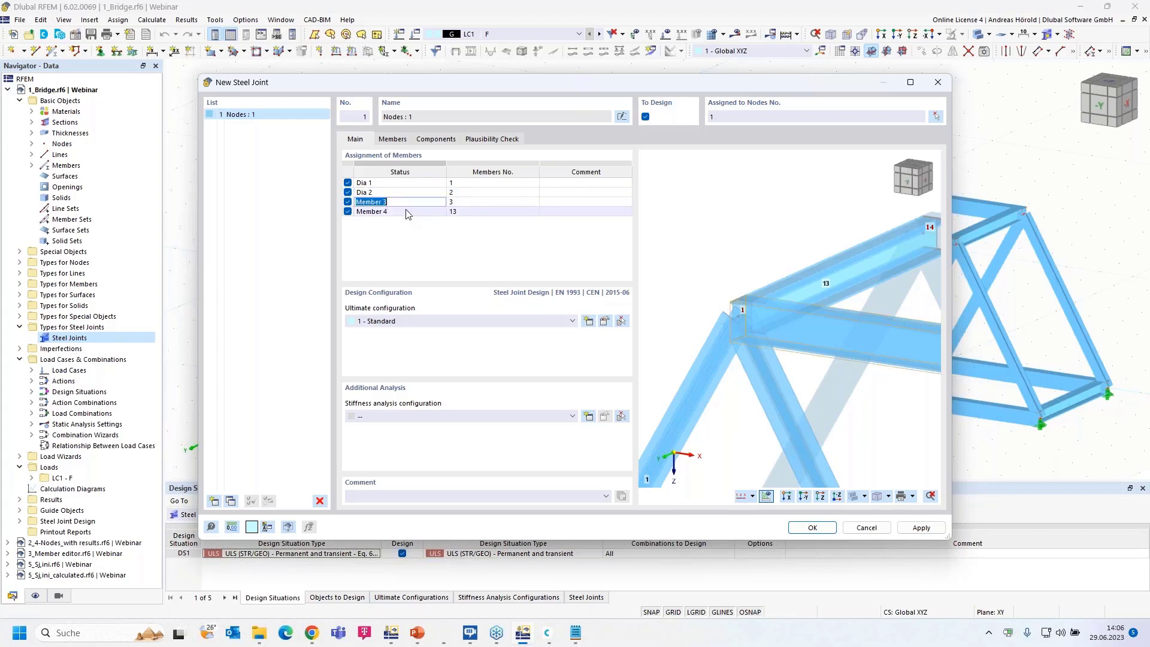
text(Hor)
double_click(392, 213)
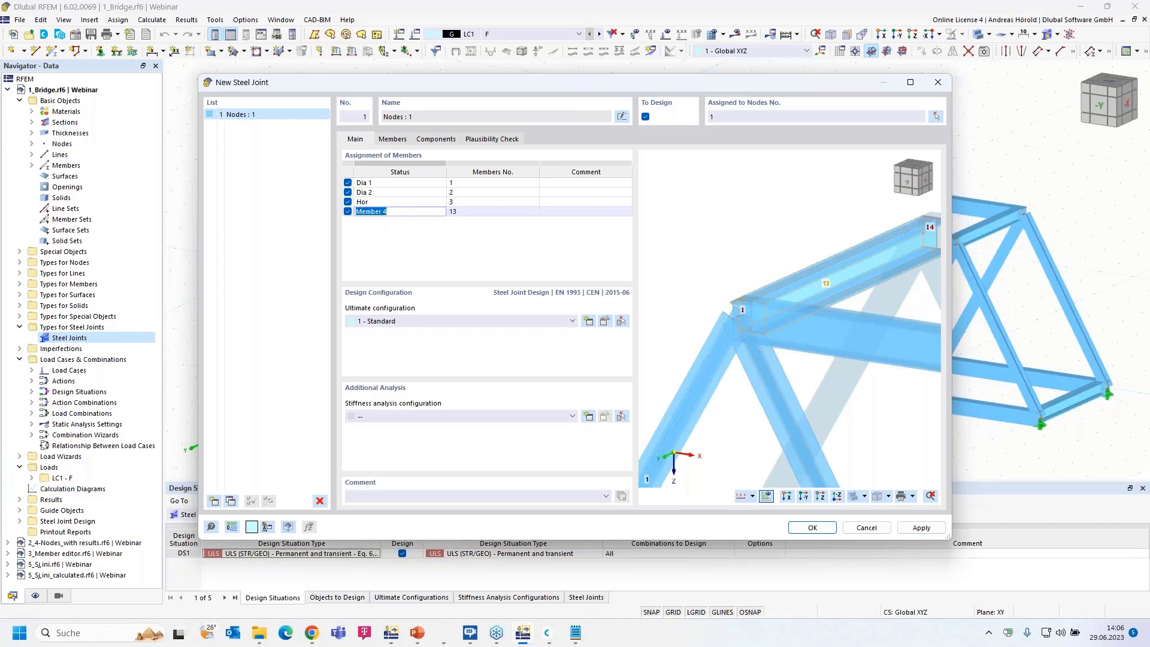
text(Cross)
click(404, 233)
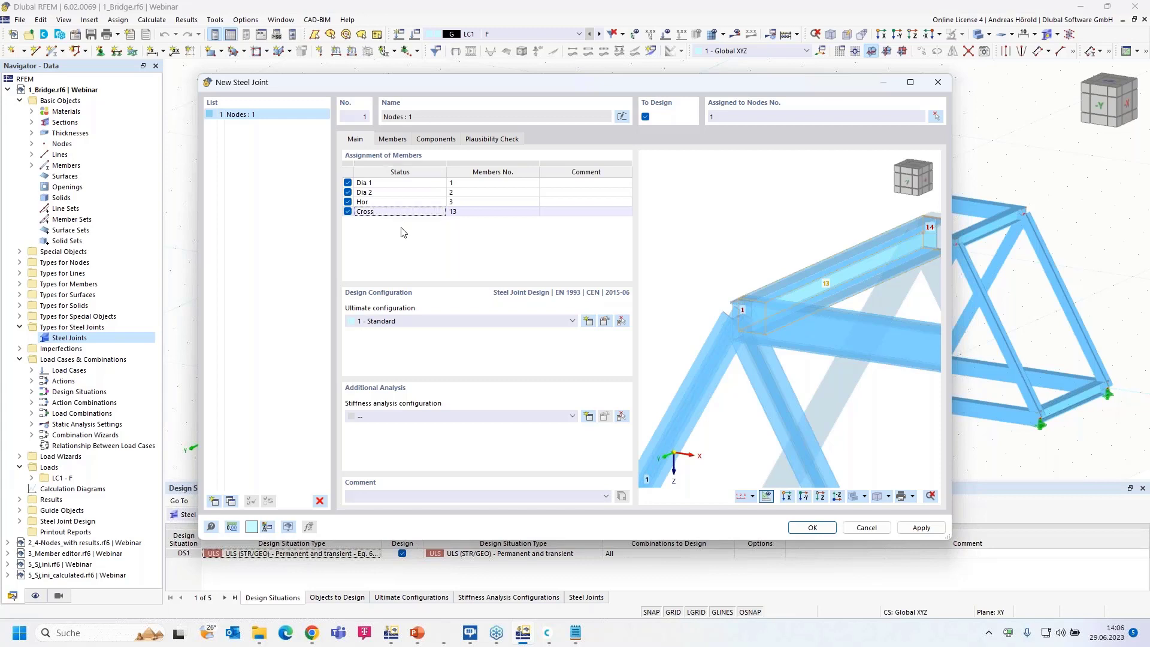
Step: Review the joint members' end types and supported ends alongside a close-up of the node
click(393, 140)
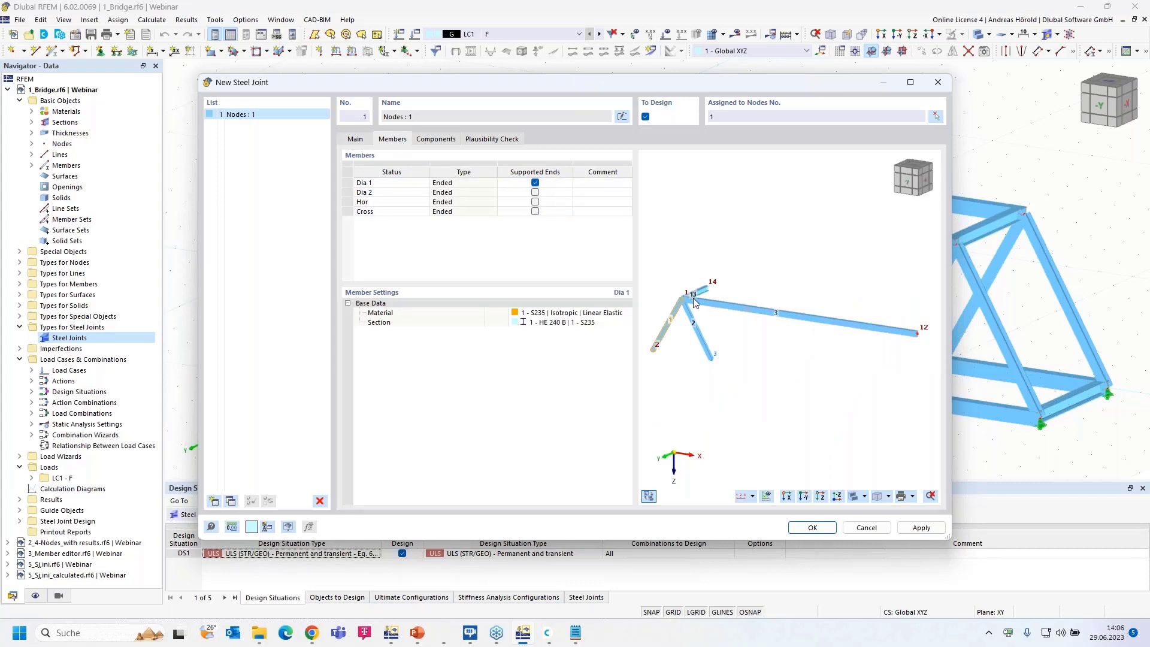
scroll(699, 304, up, 2)
scroll(699, 303, up, 3)
mouse_move(699, 303)
middle_down()
mouse_move(826, 303)
mouse_move(713, 293)
middle_up()
scroll(826, 304, up, 1)
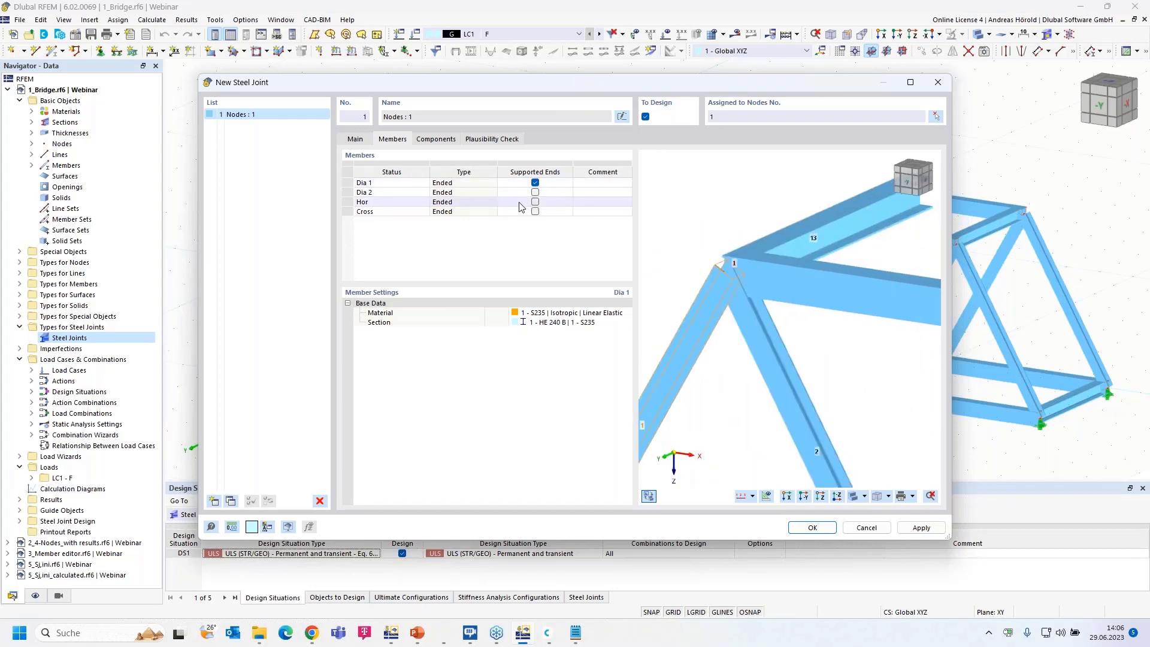
Step: Add a Member Cut component to the joint and set Hor as the member to cut
click(431, 141)
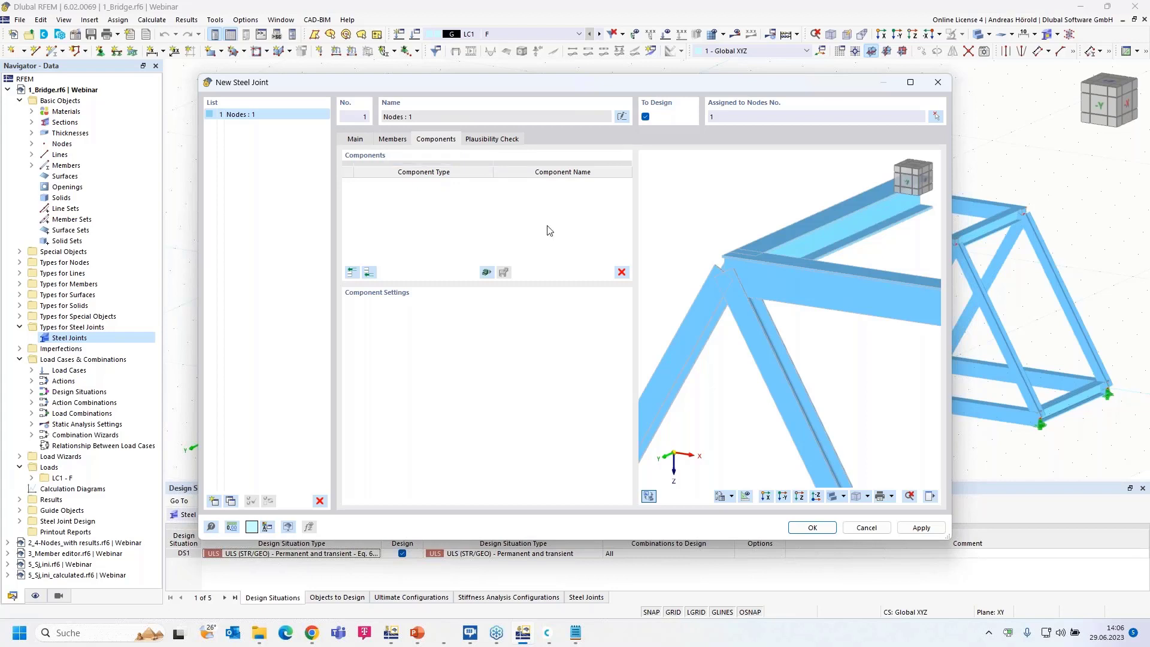
click(783, 497)
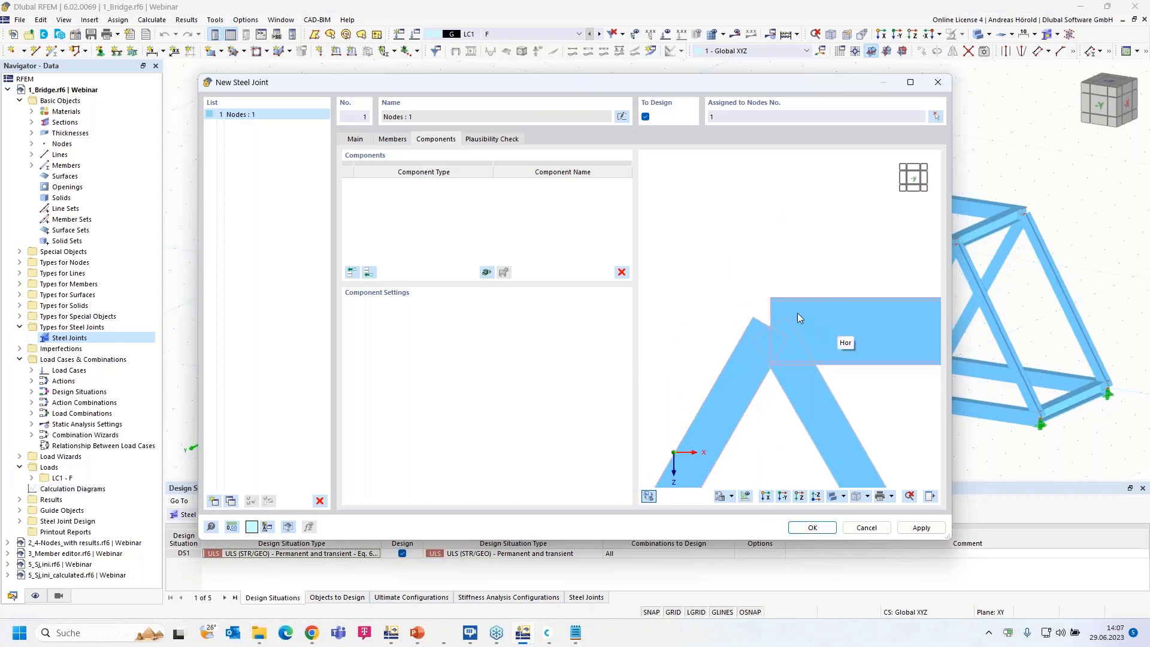
click(370, 273)
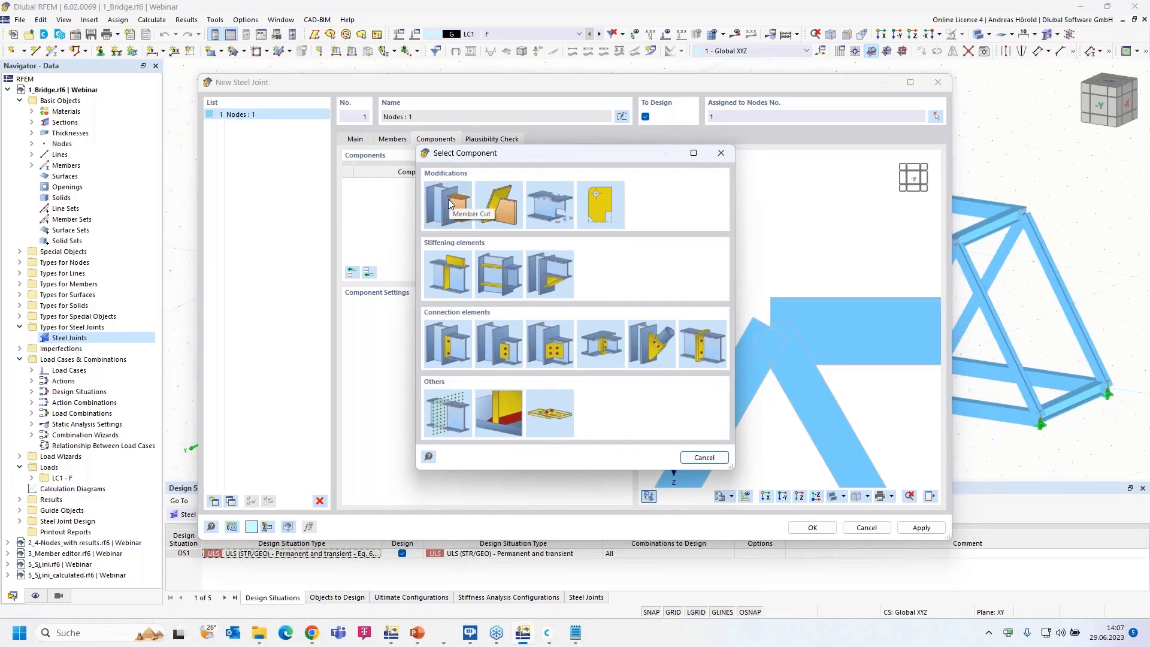
click(448, 199)
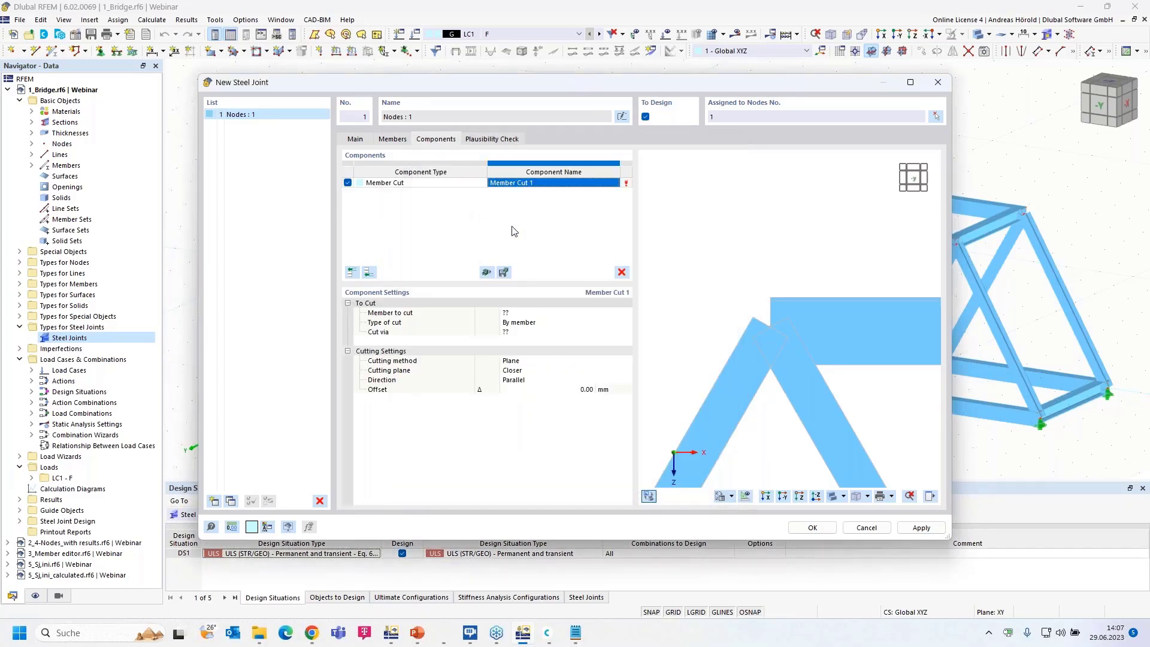
click(521, 313)
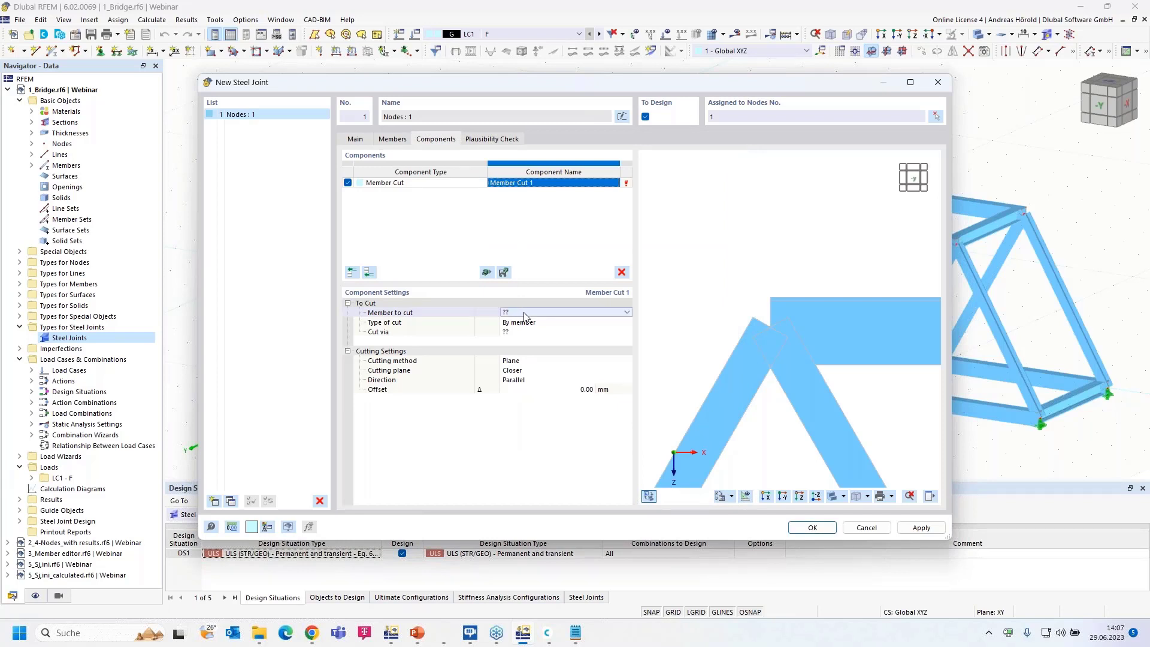
click(573, 312)
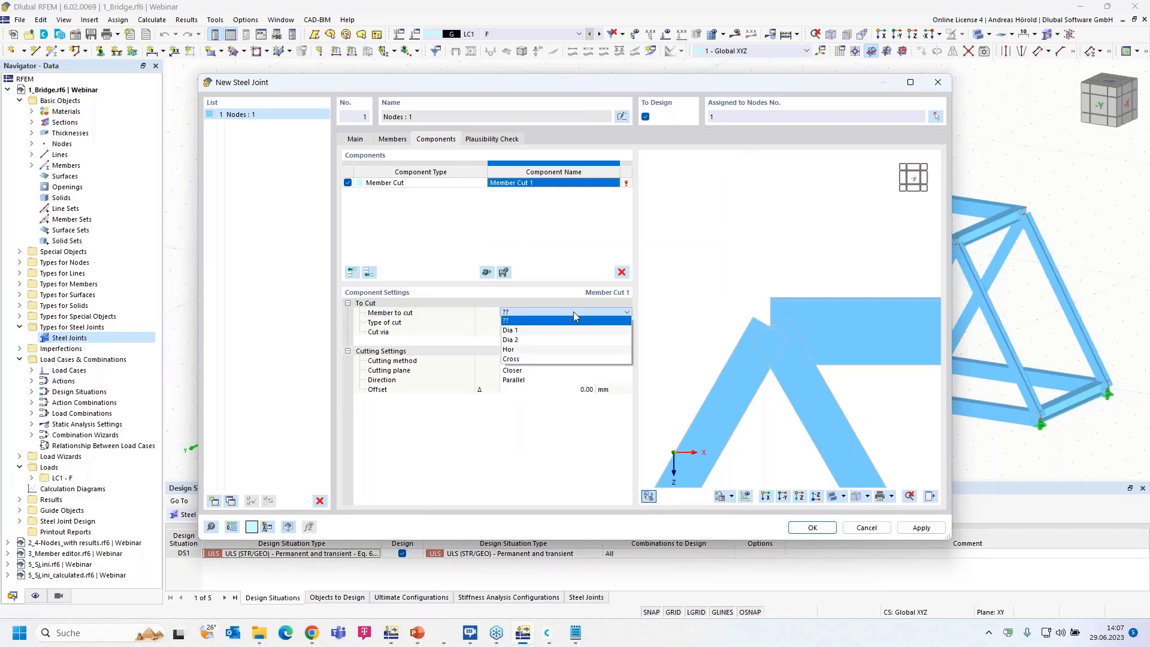
click(570, 350)
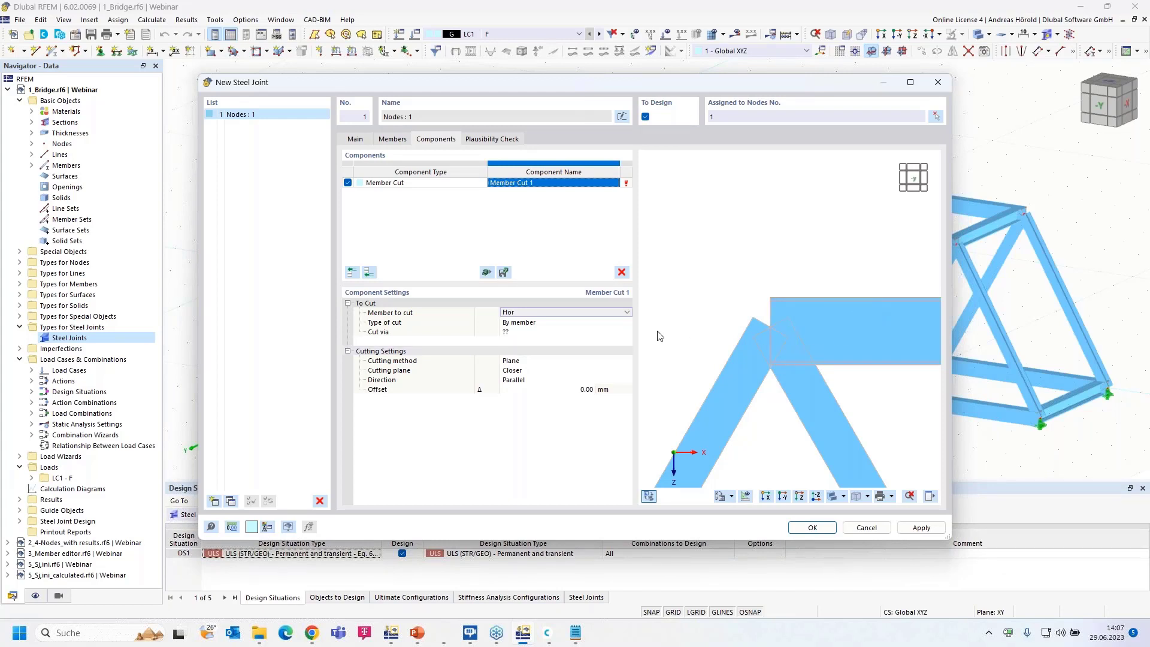
Step: Set Dia 1 as the member that cuts Hor in the first member cut
click(562, 334)
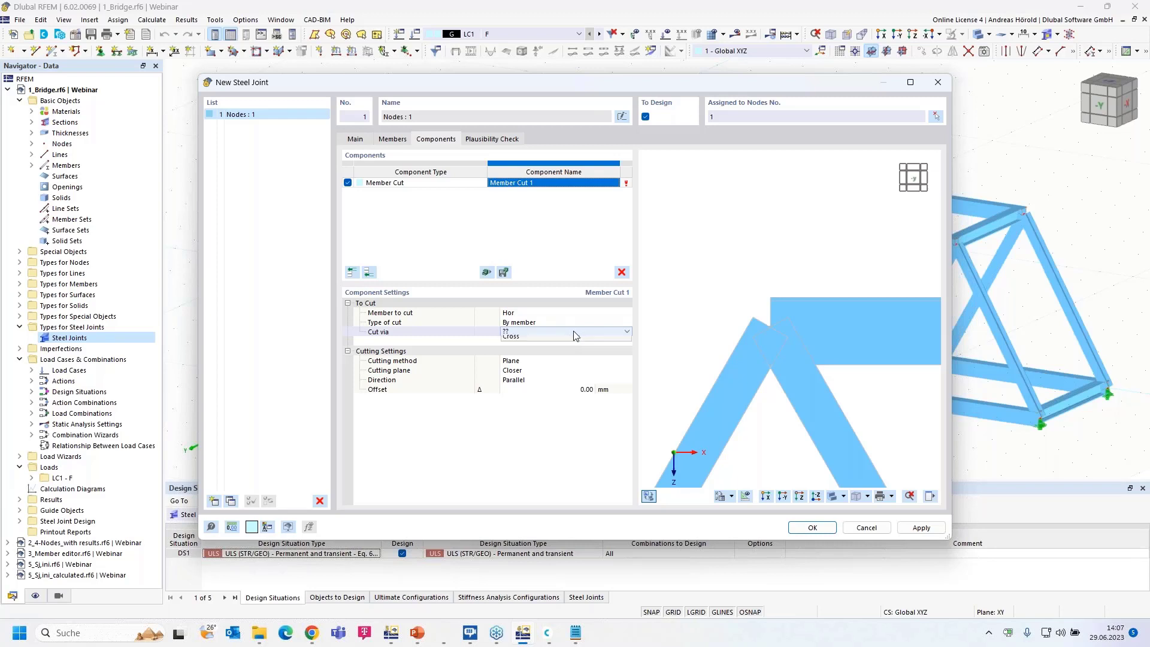
click(566, 335)
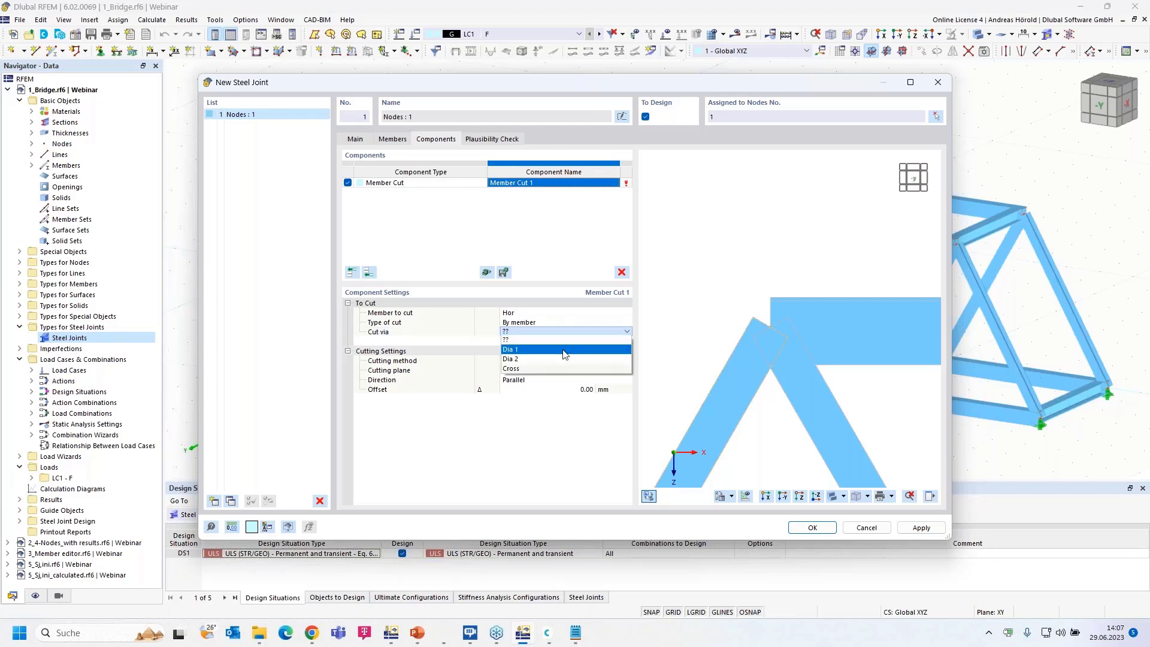
click(564, 355)
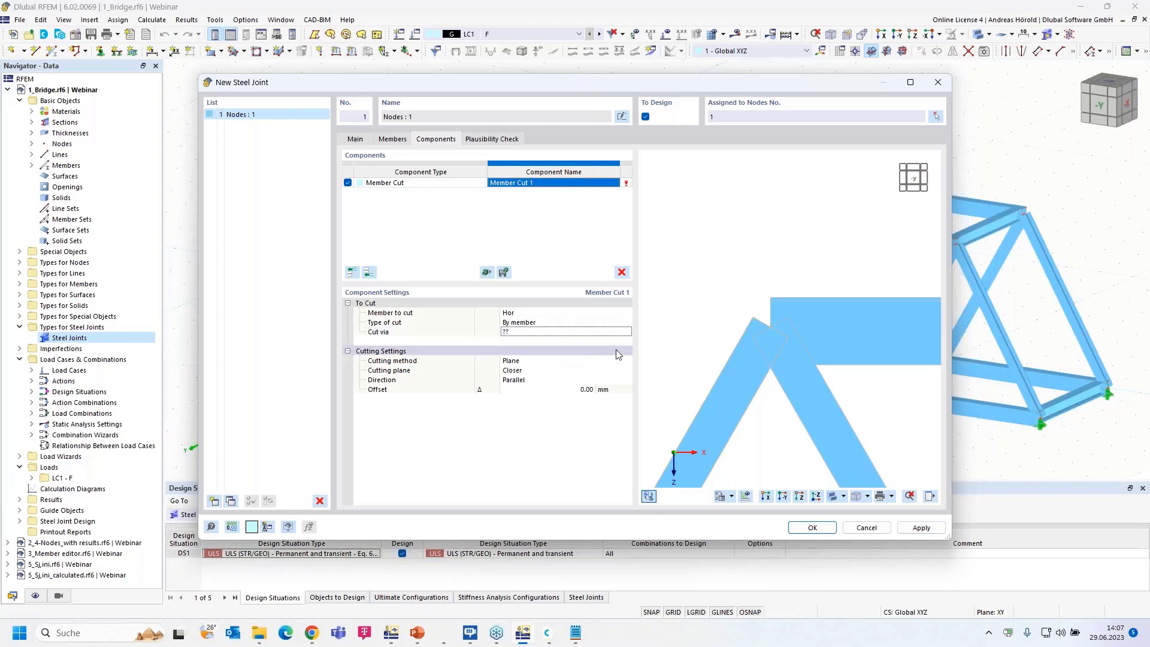
scroll(676, 321, up, 3)
click(546, 333)
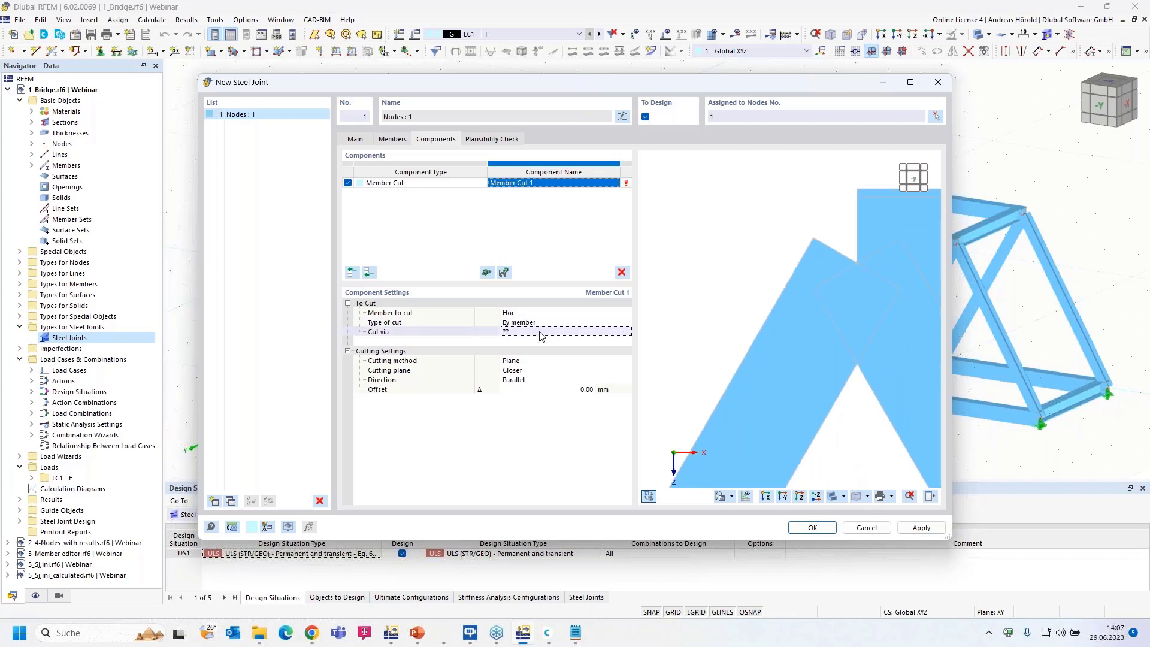
click(552, 331)
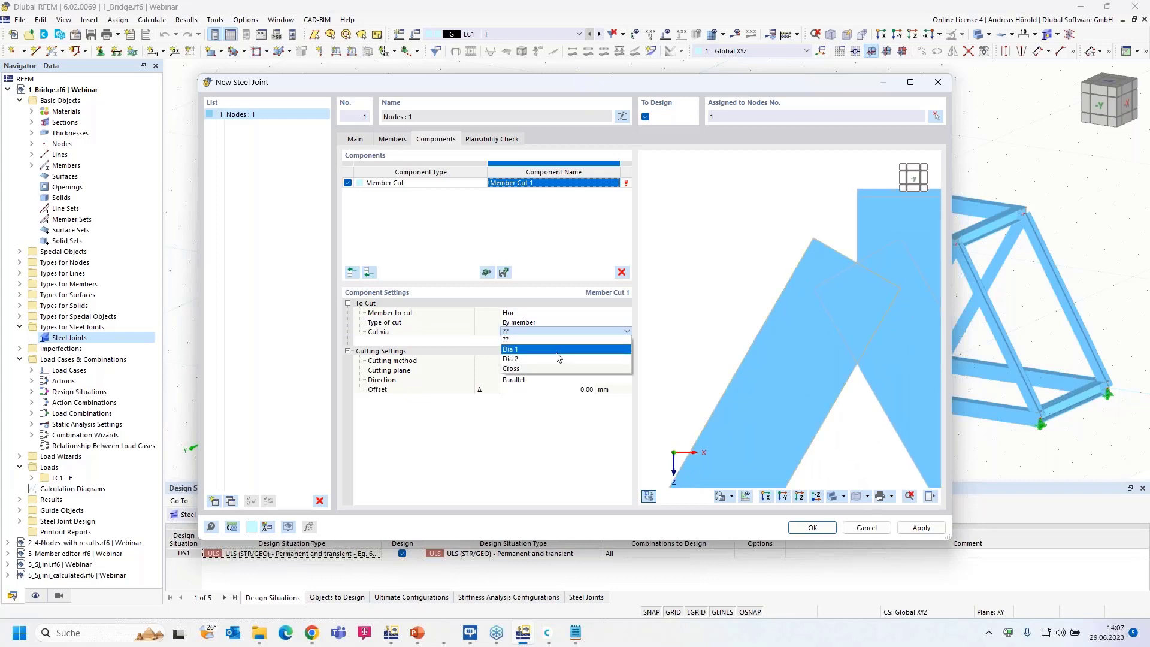
click(558, 351)
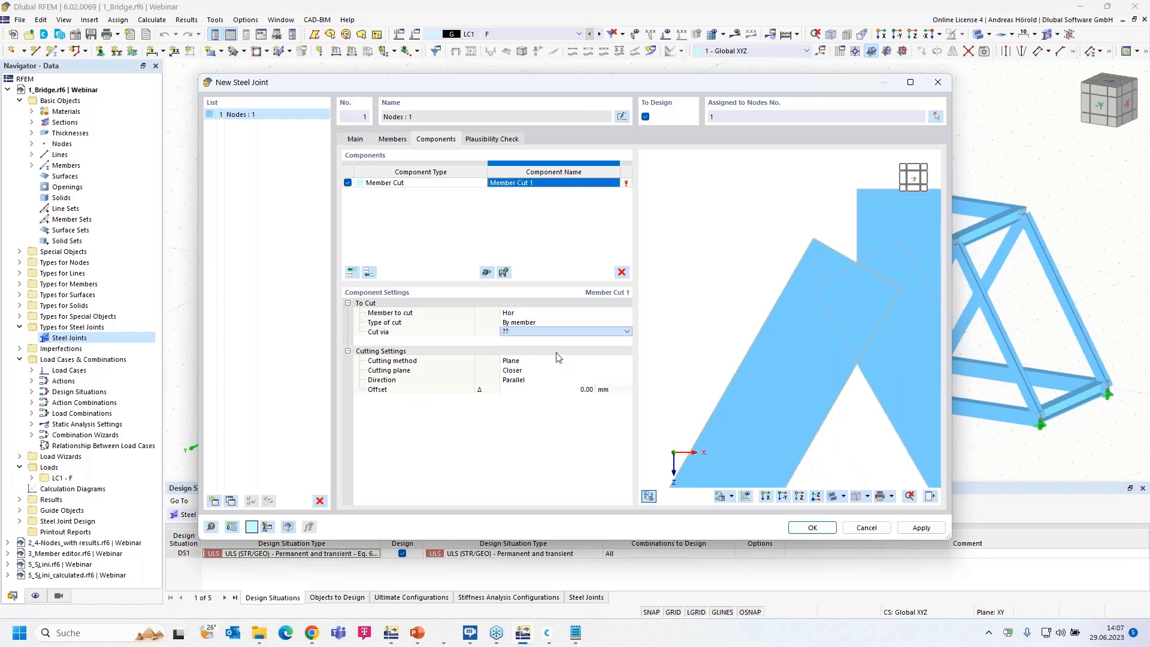
Step: Try a 195 mm offset for the cut of Hor with the Closer cutting plane and Parallel direction
click(539, 381)
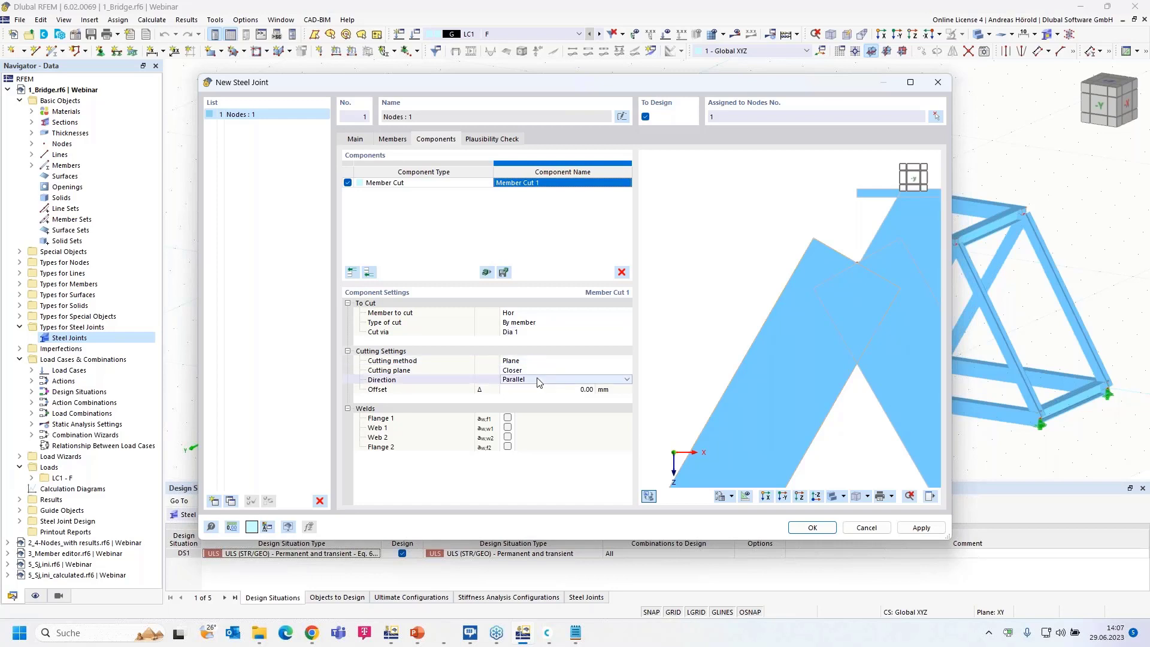
click(579, 380)
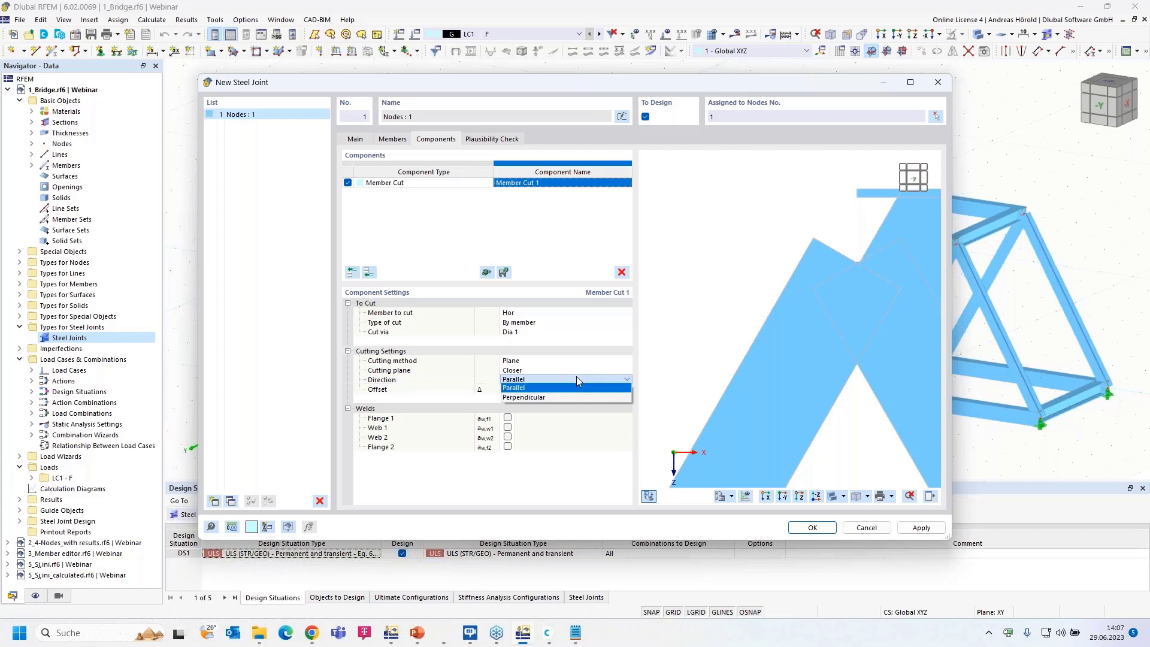
click(539, 390)
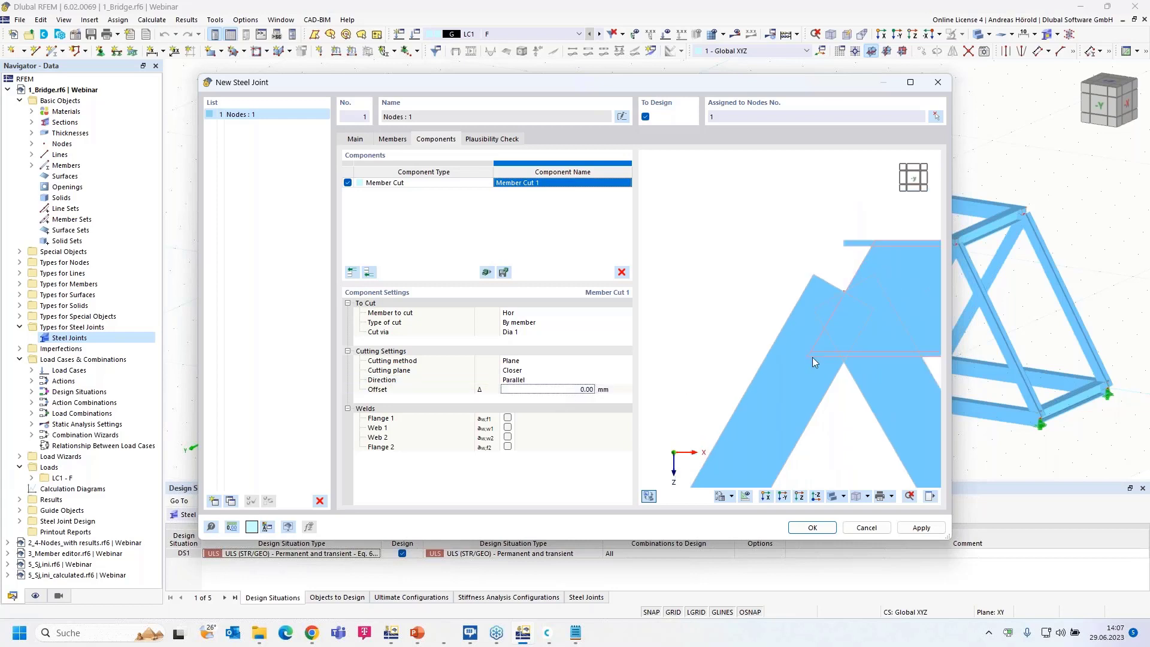
click(521, 371)
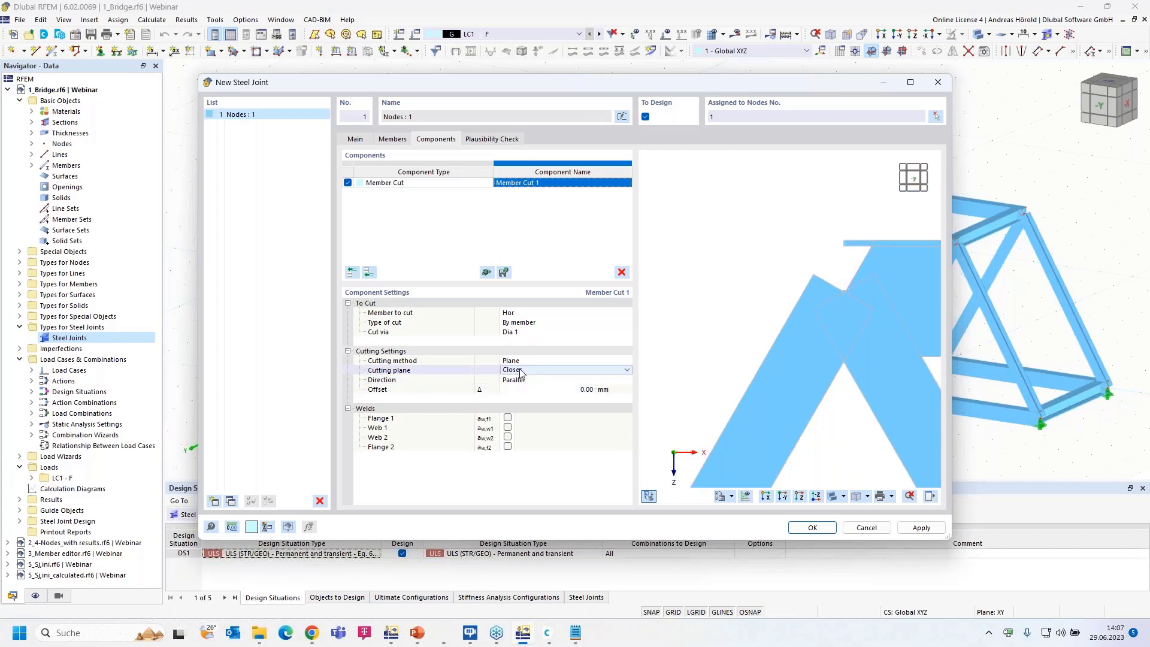
click(535, 390)
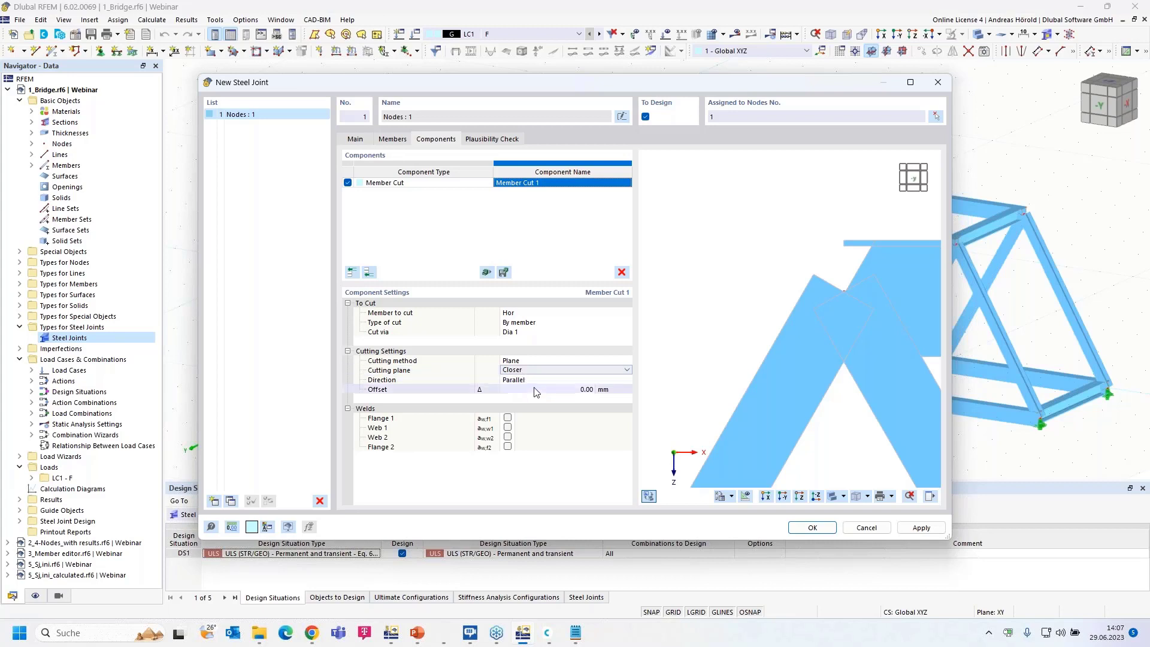
click(580, 389)
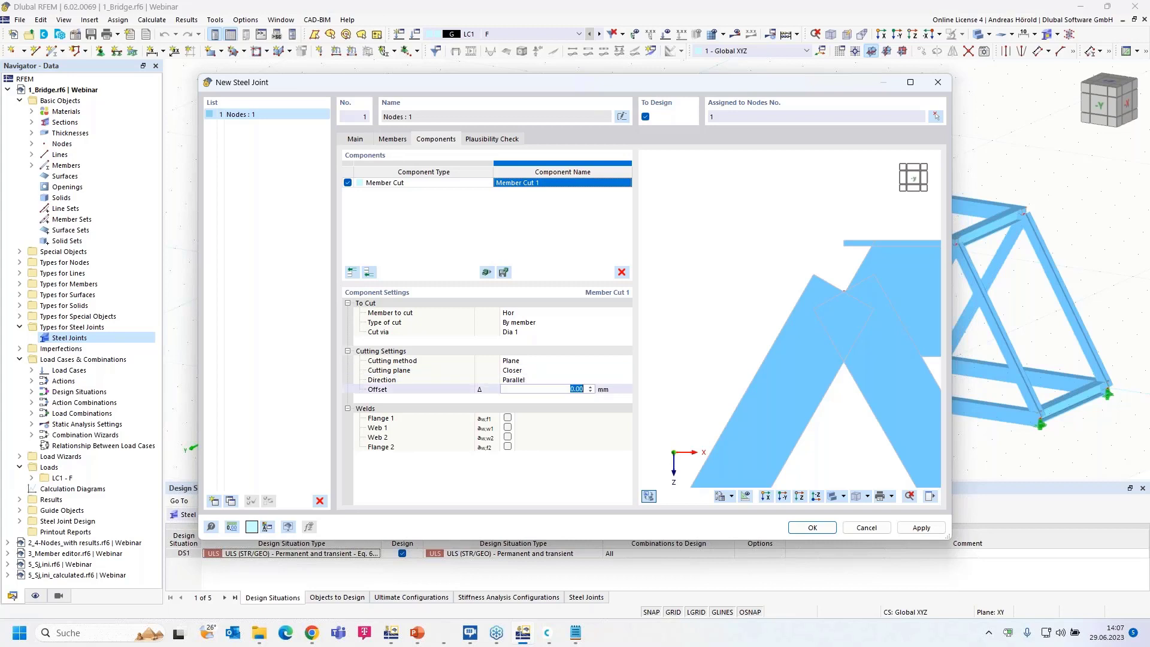
text(195)
key(Return)
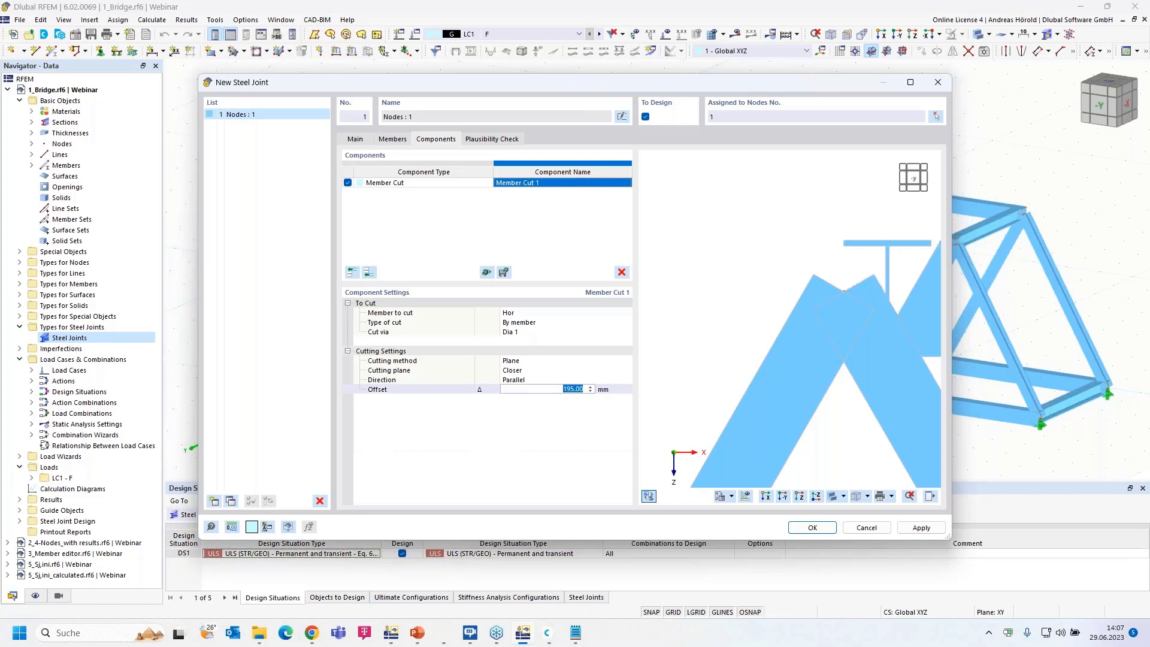
scroll(677, 364, down, 2)
middle_drag(689, 359, 651, 338)
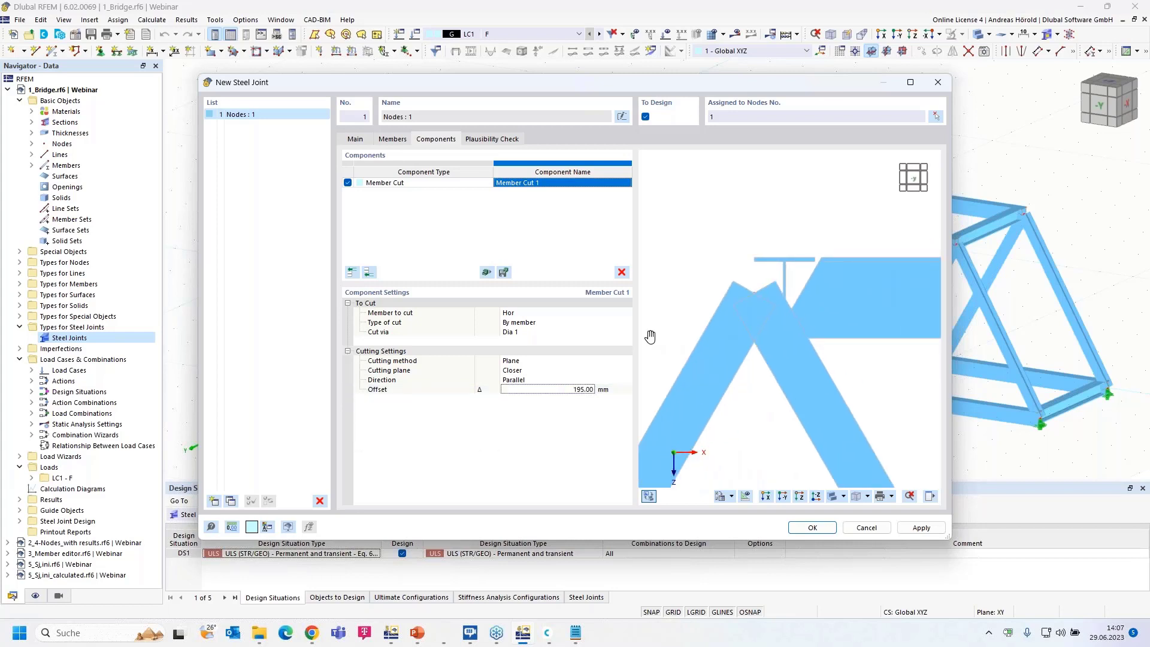
scroll(651, 338, up, 1)
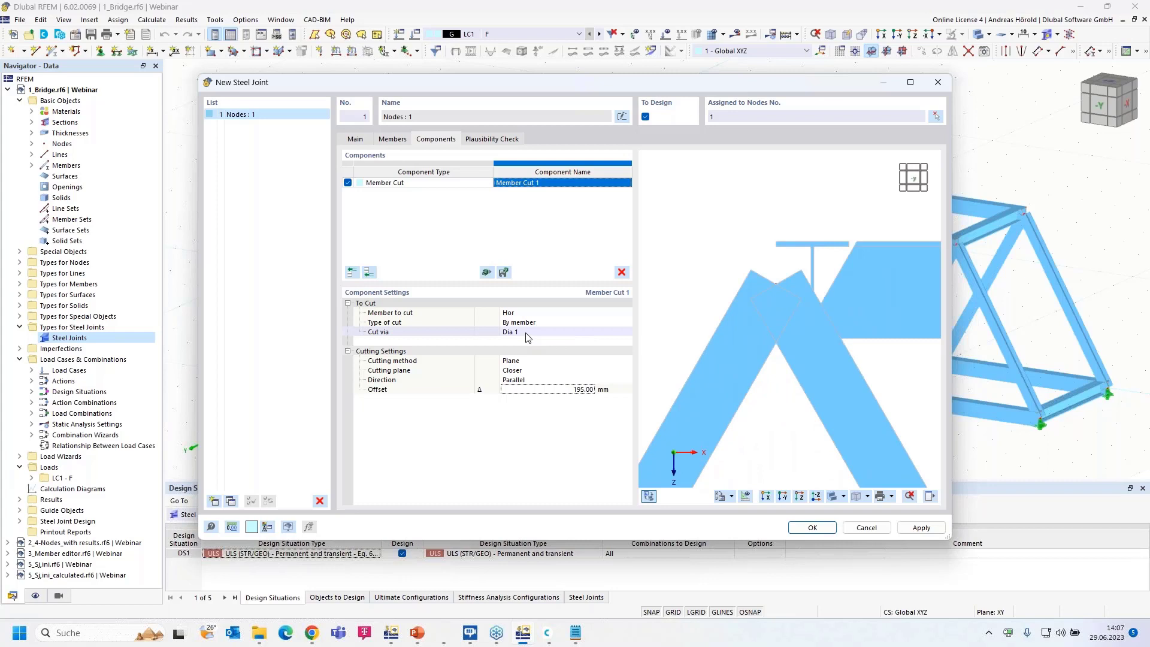
Step: Set the first member cut's cutting plane to Farther and its offset to 0 mm
click(530, 370)
click(533, 371)
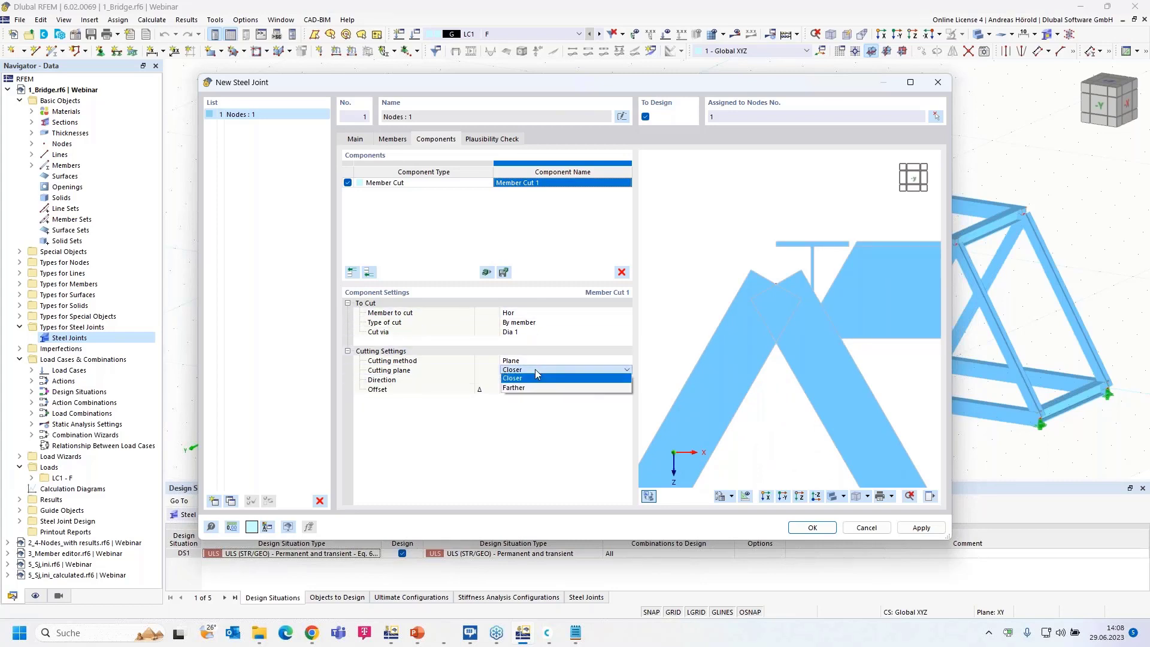
click(537, 388)
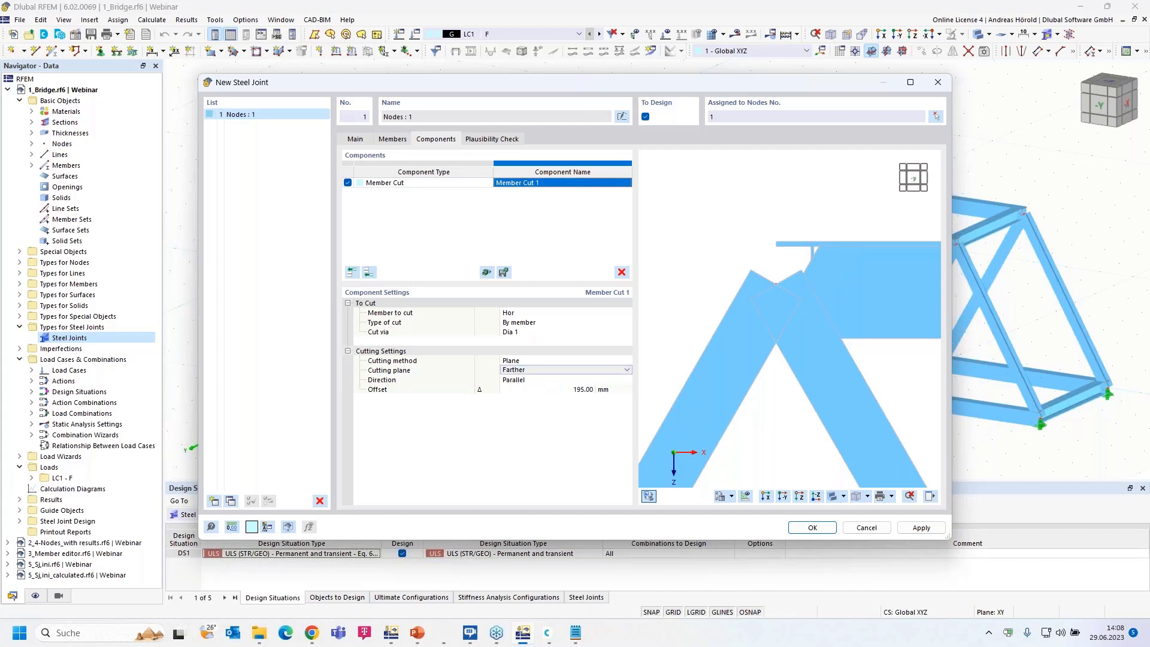
double_click(580, 390)
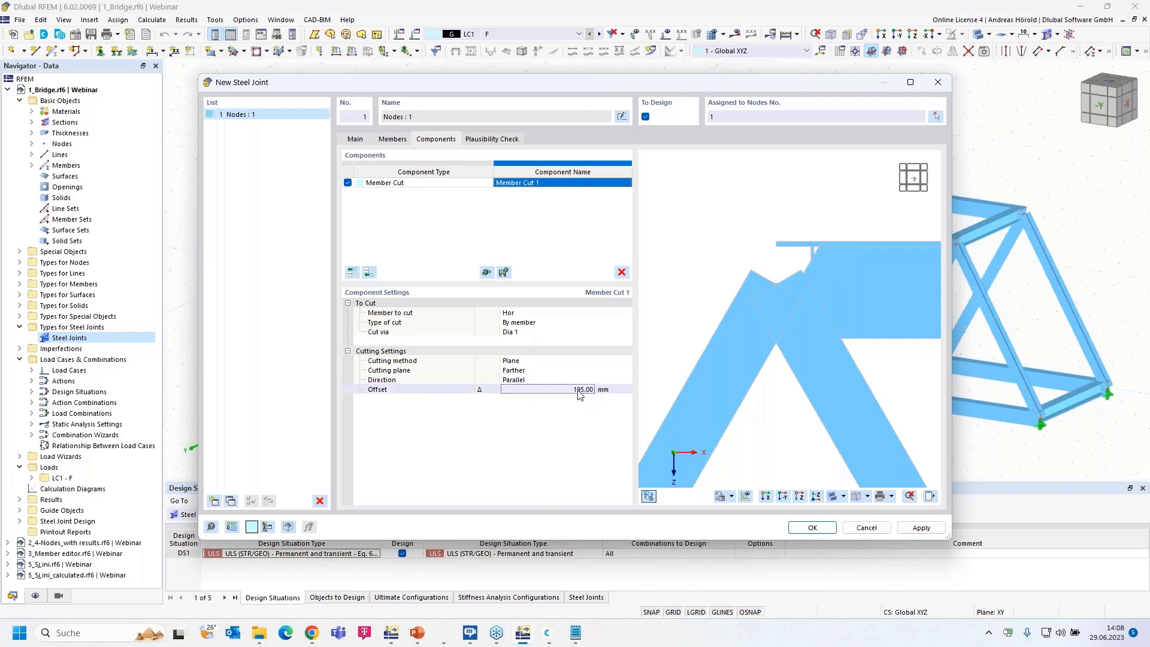
text(0)
click(558, 433)
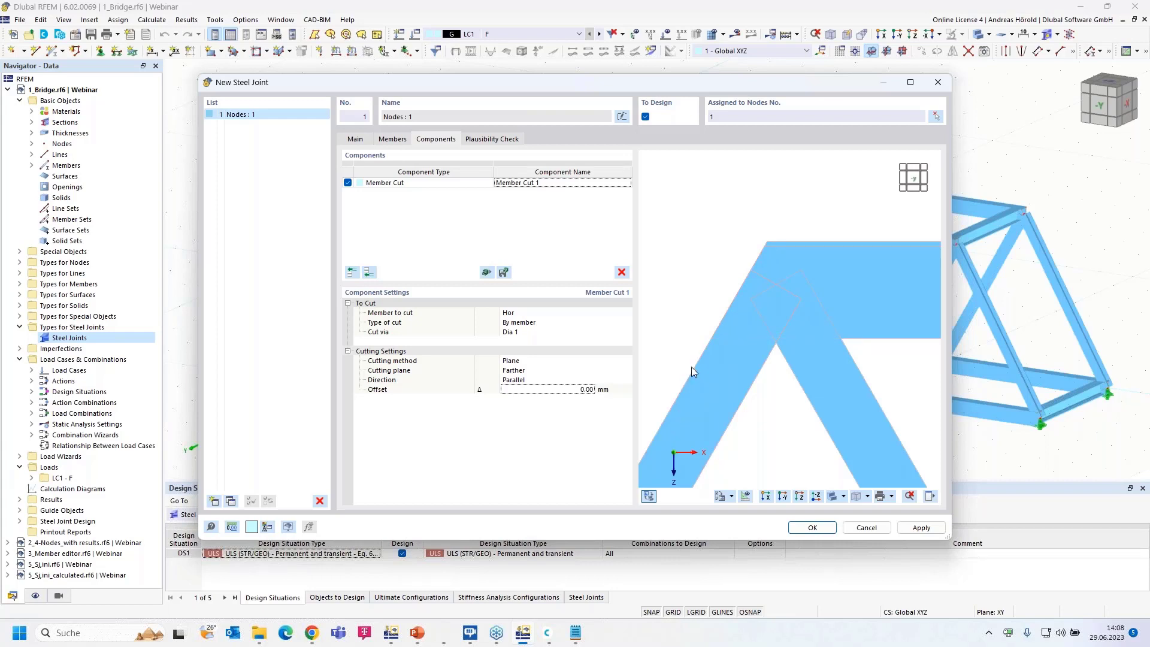
Step: Add a second Member Cut component and set Dia 1 as the member to cut
click(369, 273)
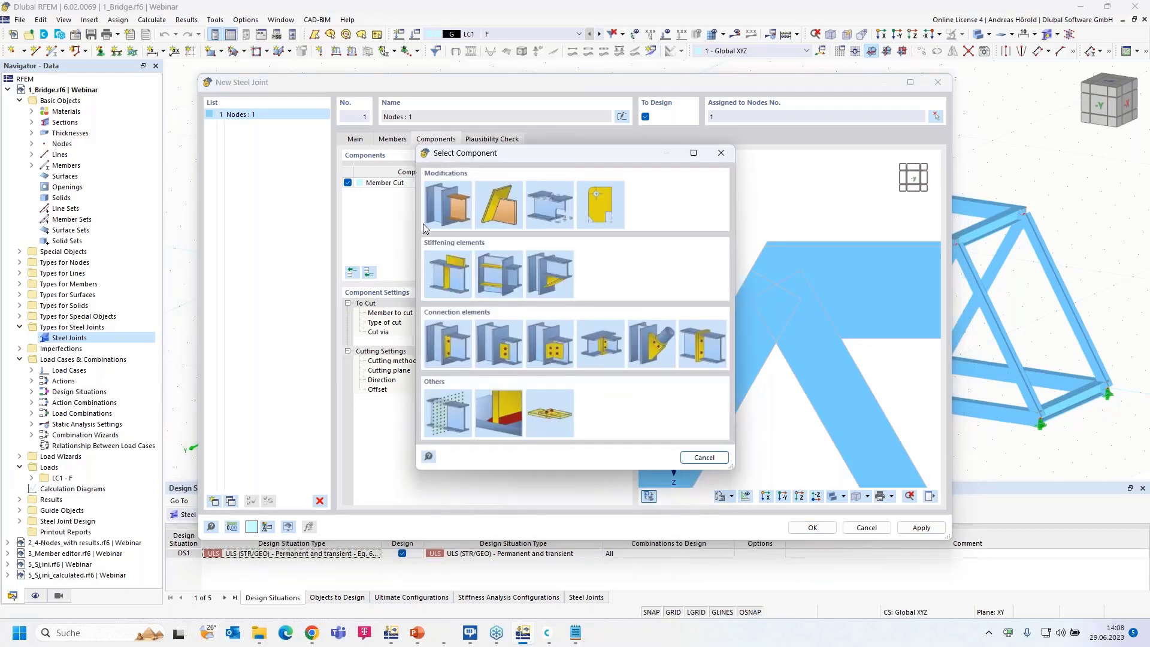
double_click(453, 200)
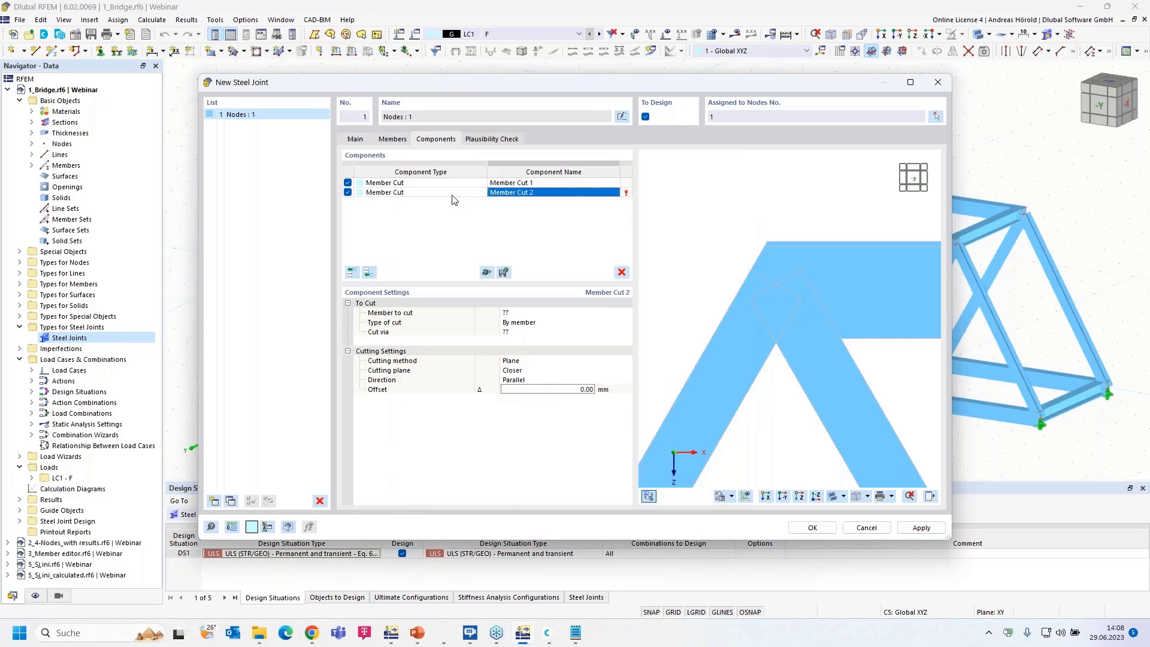
click(533, 312)
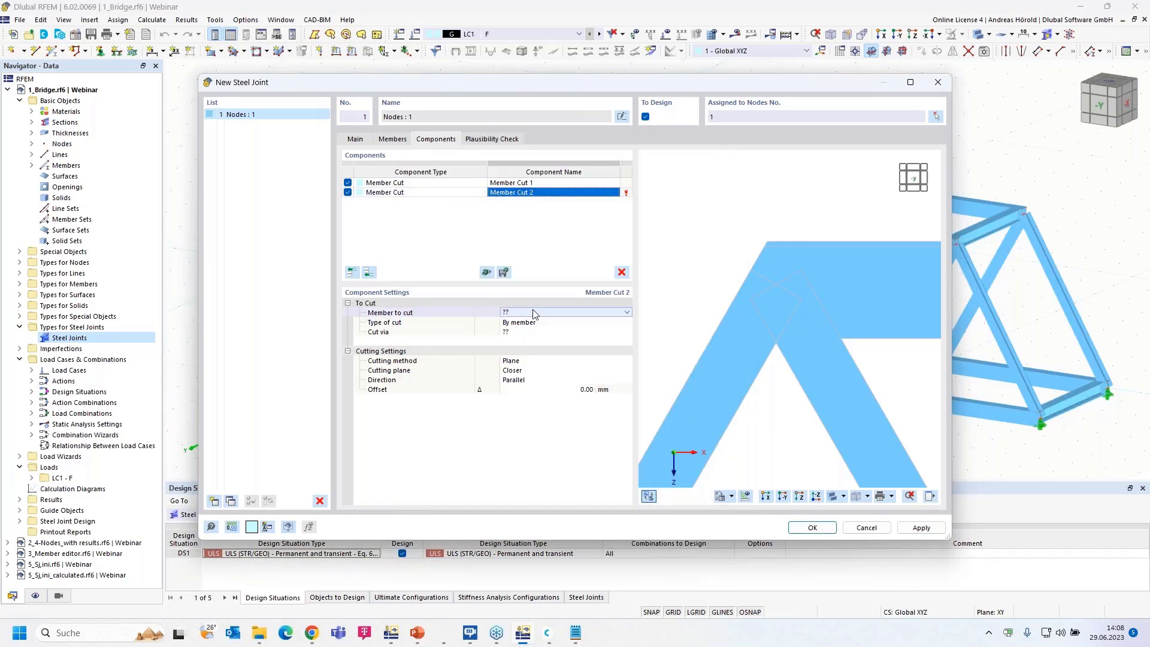
click(628, 312)
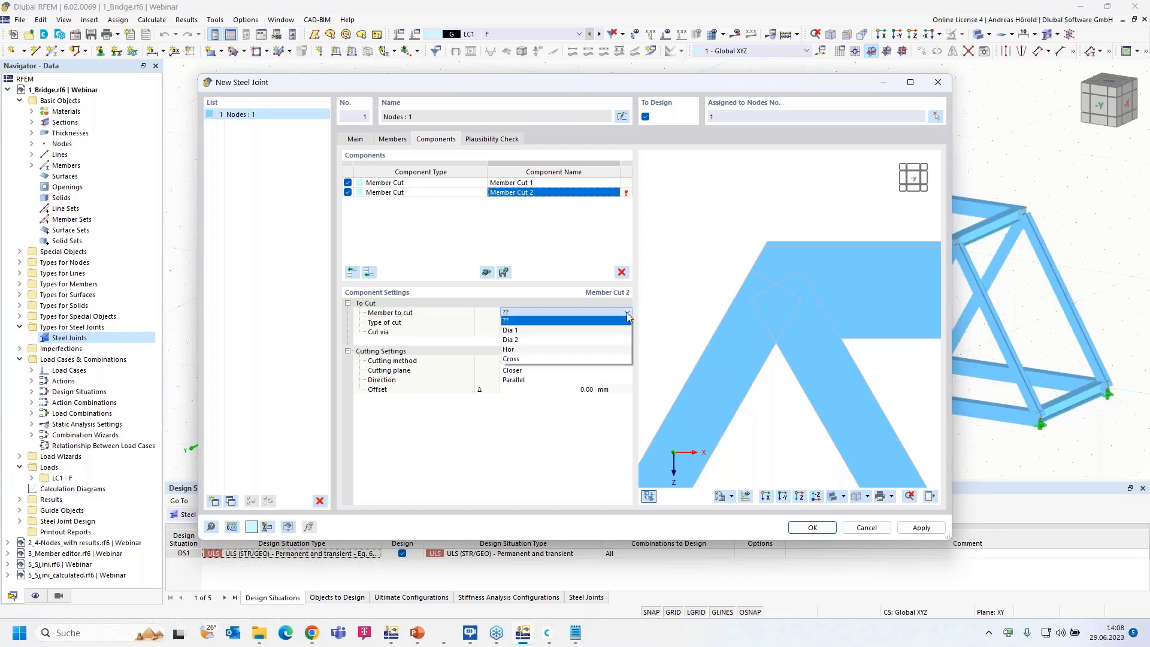
click(581, 330)
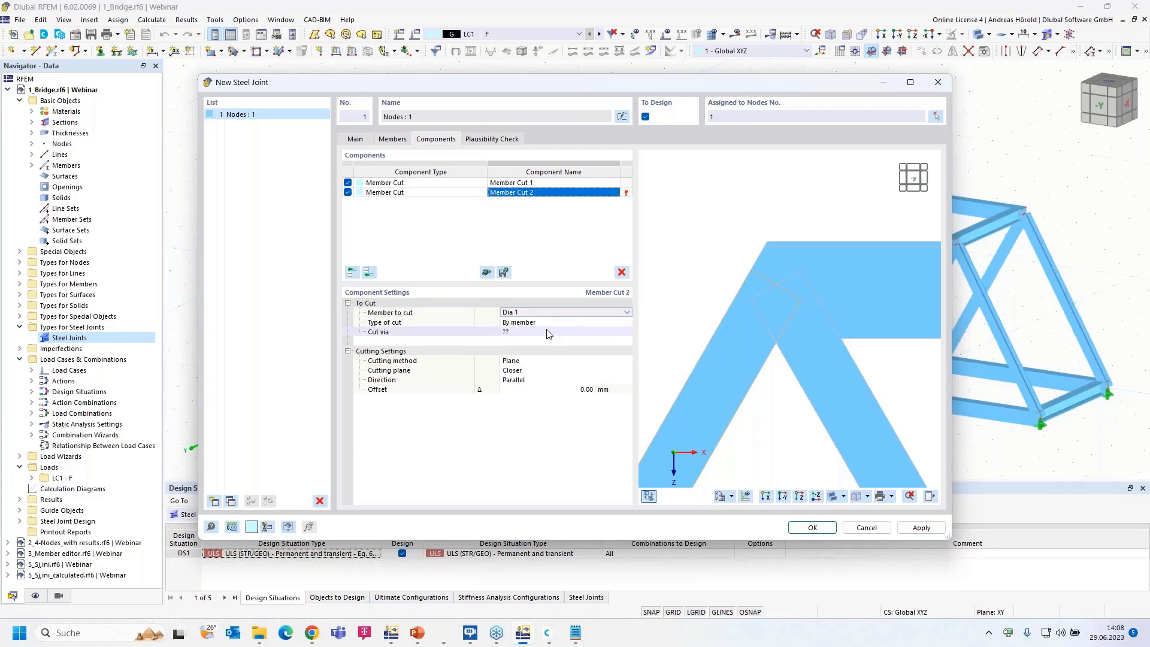
Step: Keep the second member cut's type as By member and set Hor as the member that cuts Dia 1
click(556, 322)
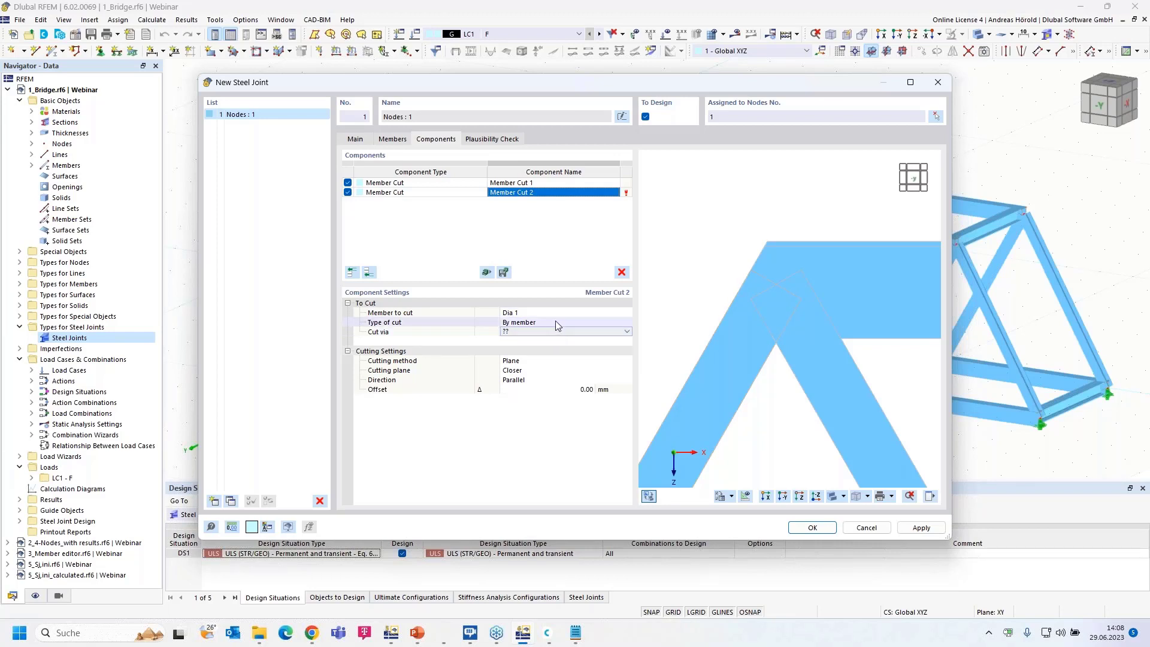
click(556, 322)
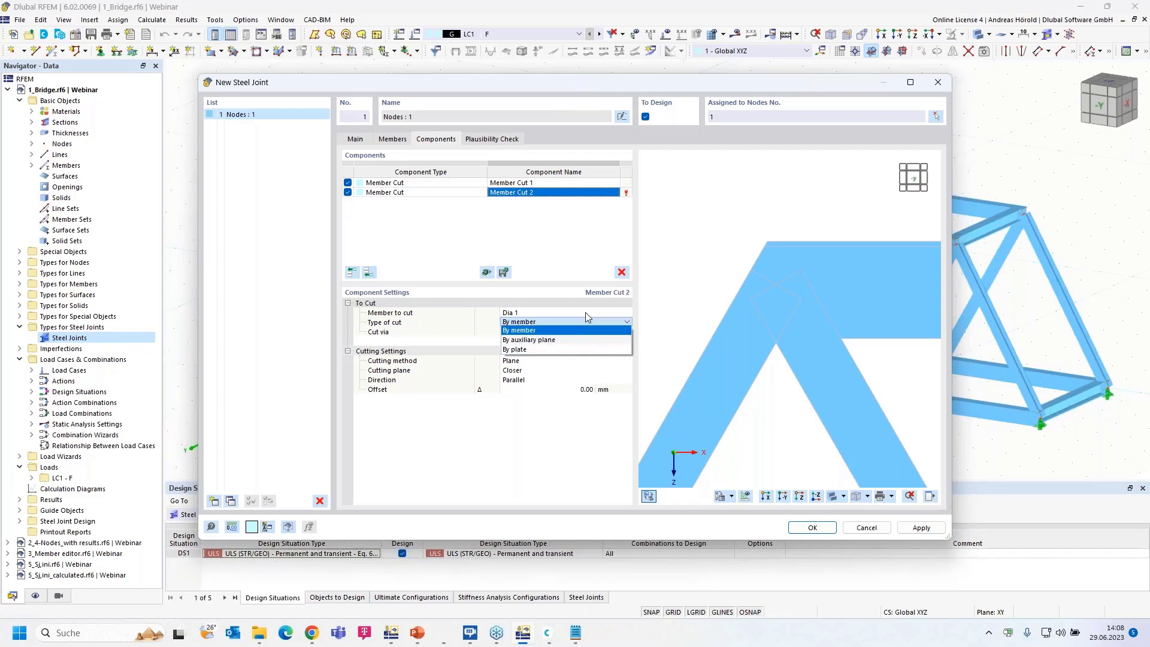
click(586, 318)
click(566, 332)
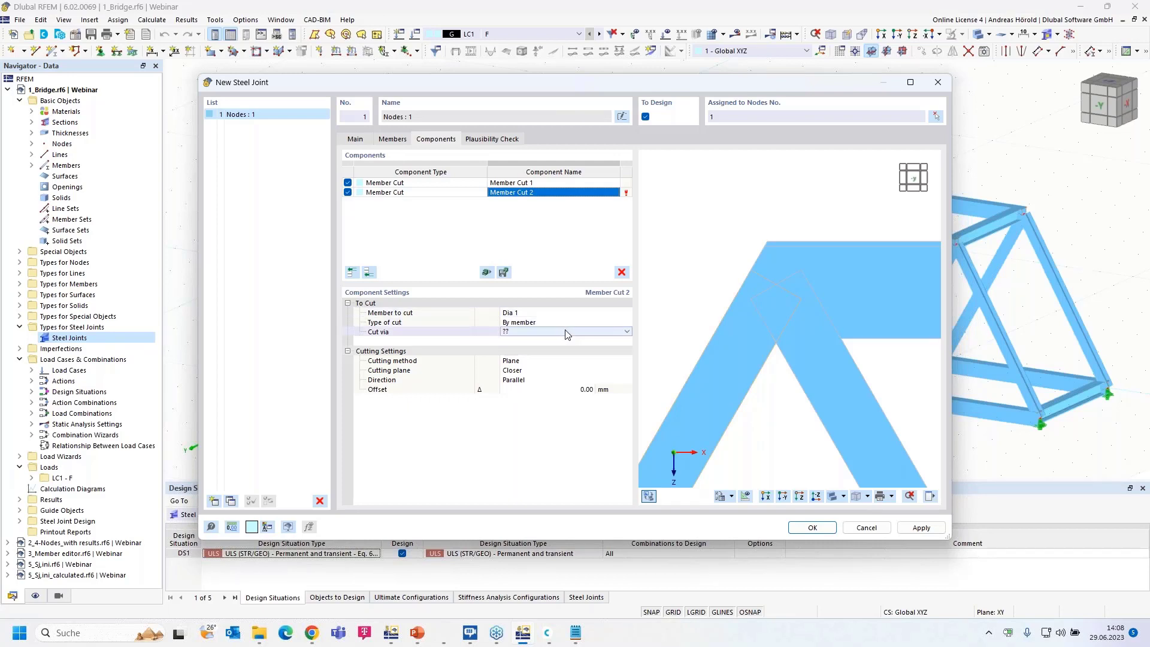
click(567, 334)
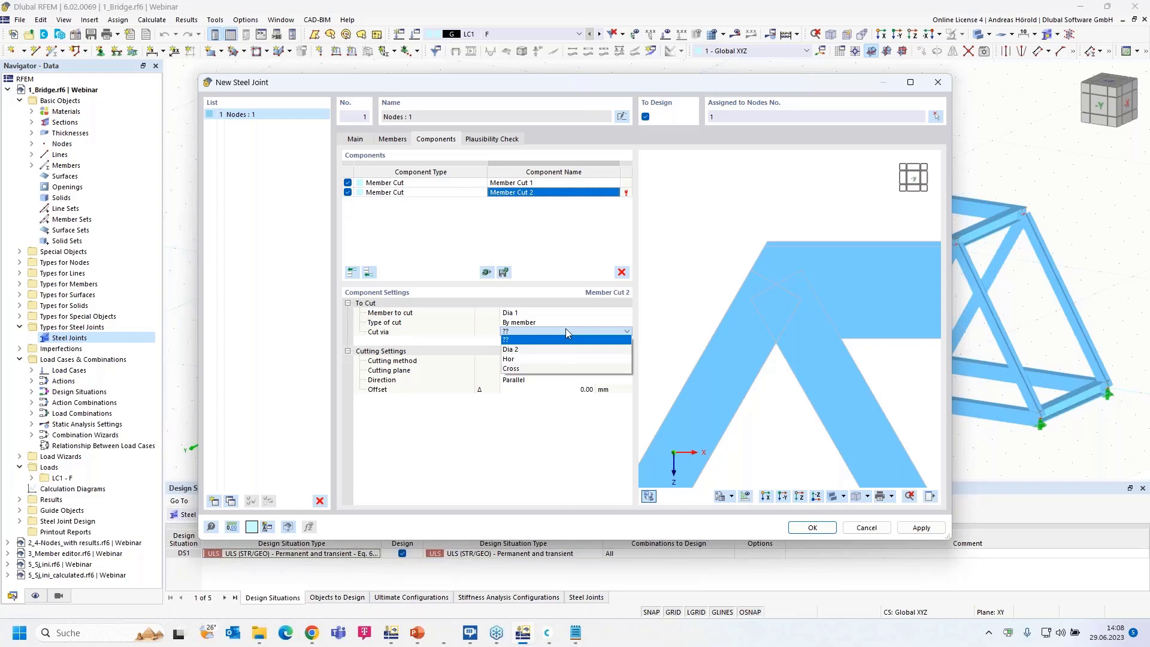
click(561, 361)
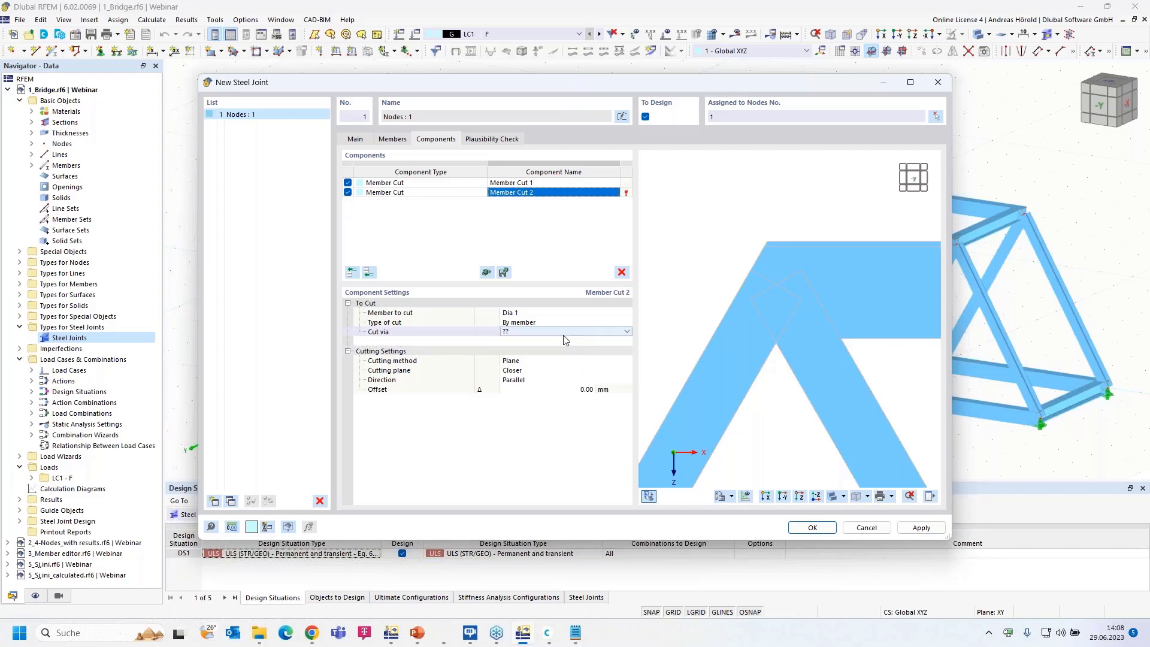
click(565, 334)
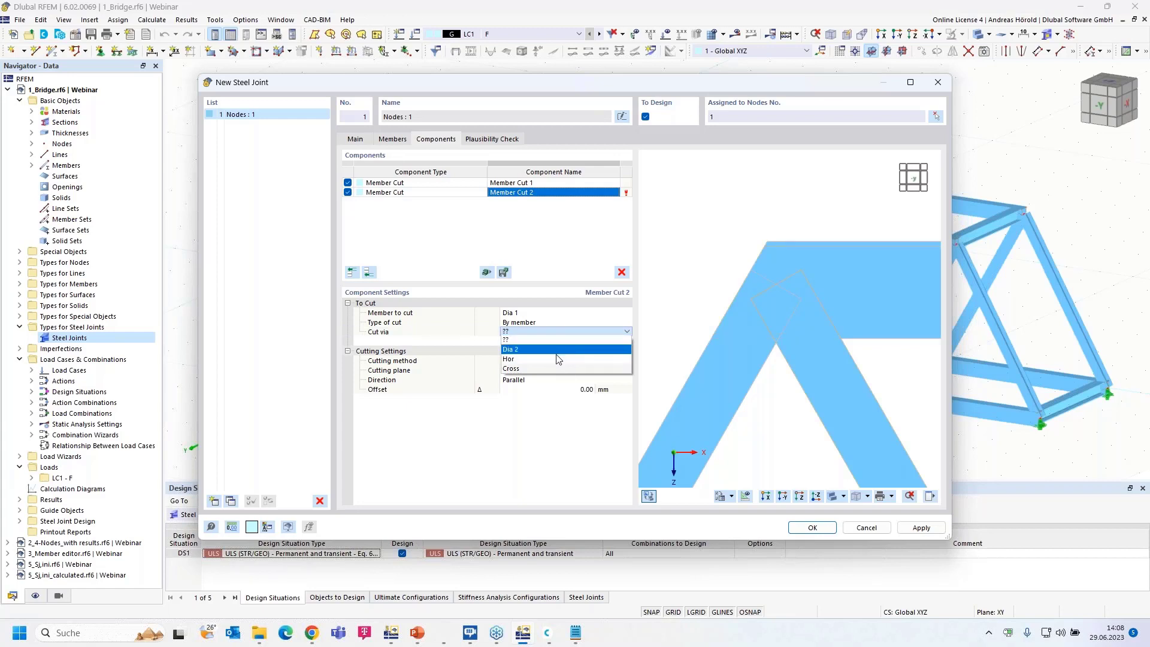
click(558, 360)
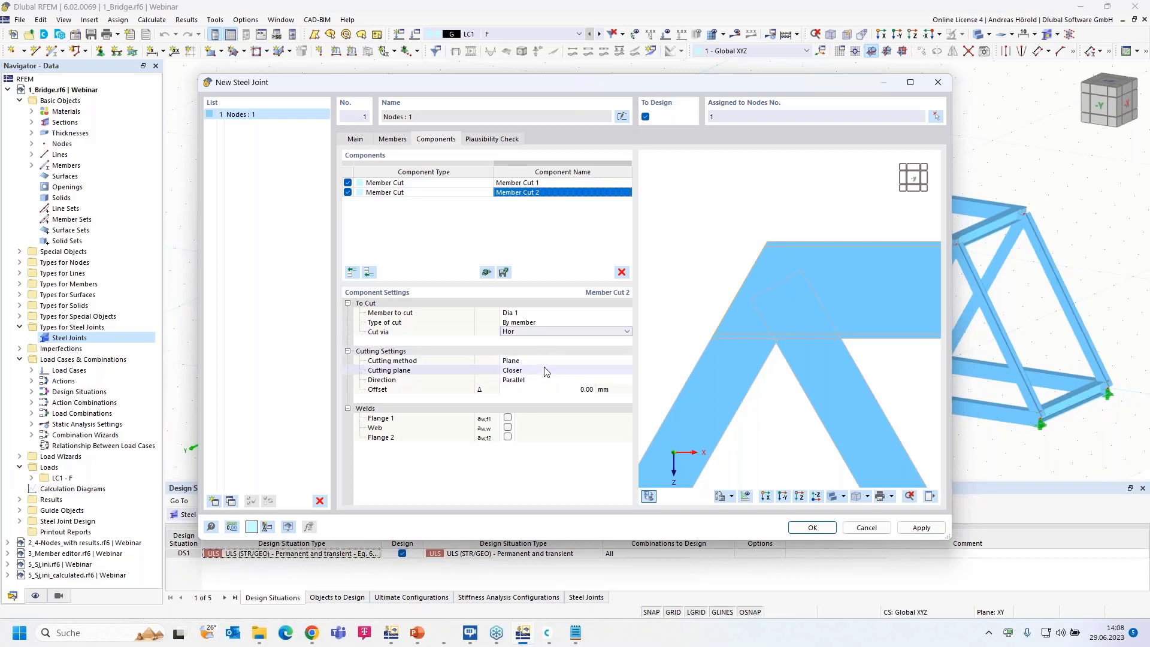
Step: Set the cut of Dia 1 to the Perpendicular direction with a 195 mm offset
click(554, 381)
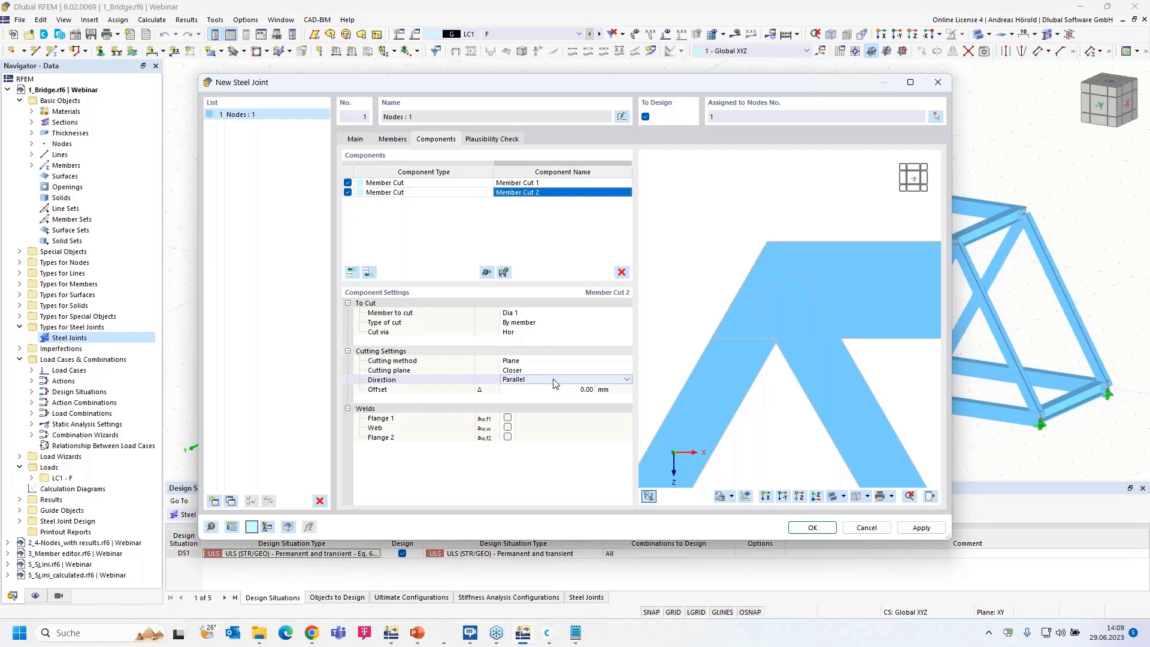
click(553, 381)
click(550, 398)
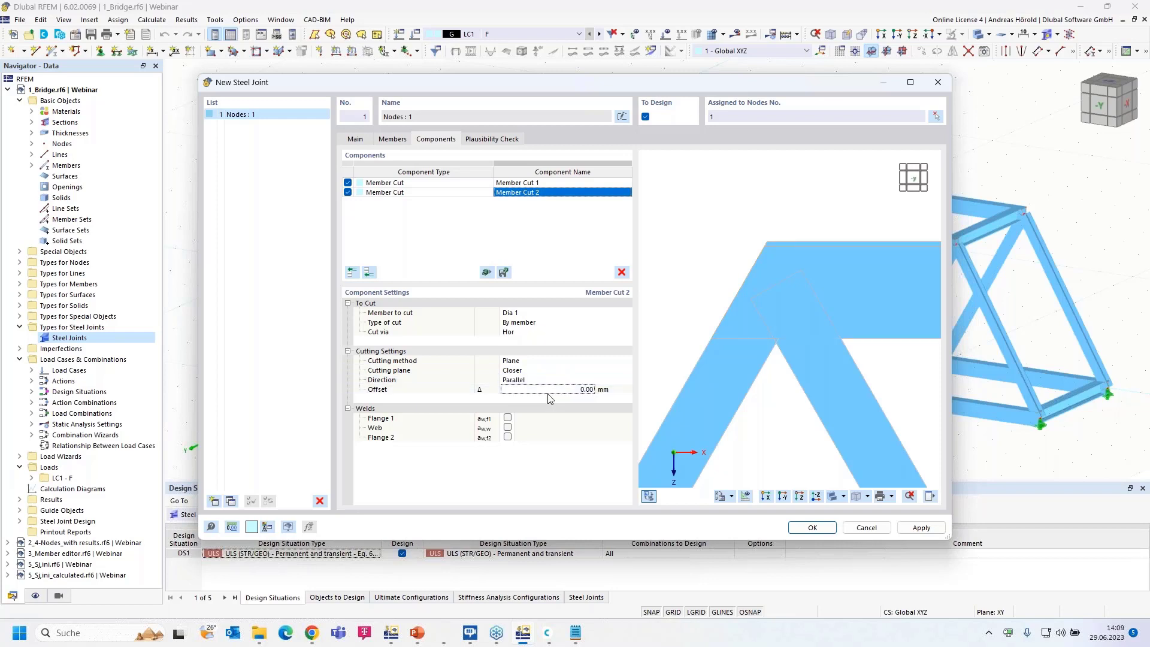
click(552, 381)
click(553, 381)
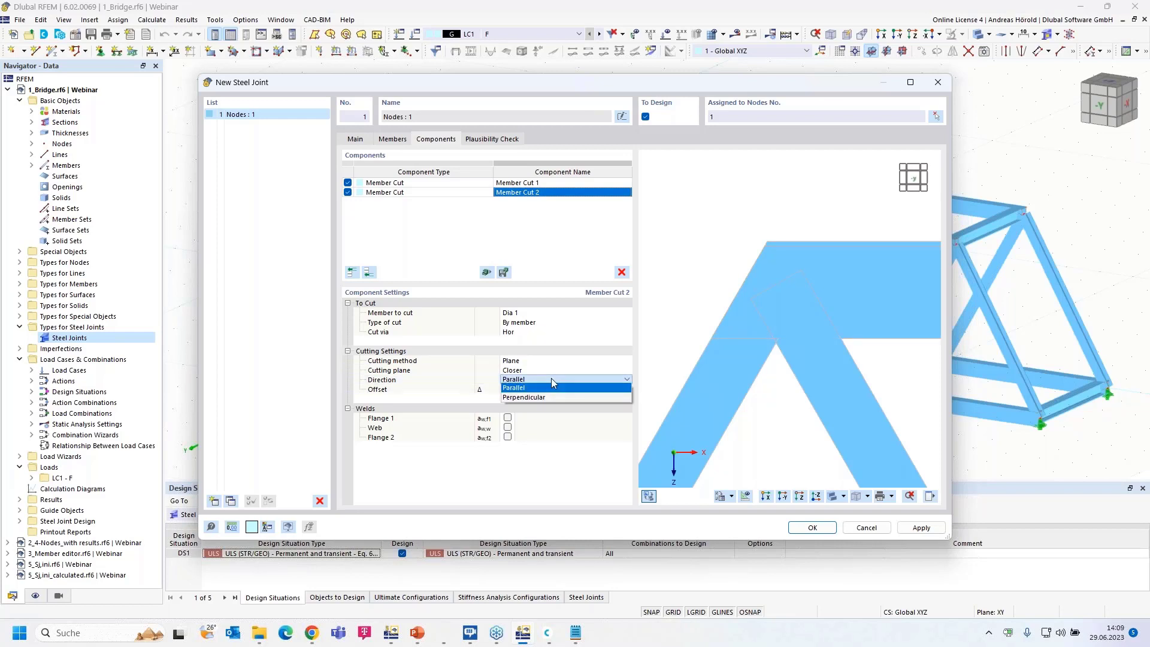
click(547, 398)
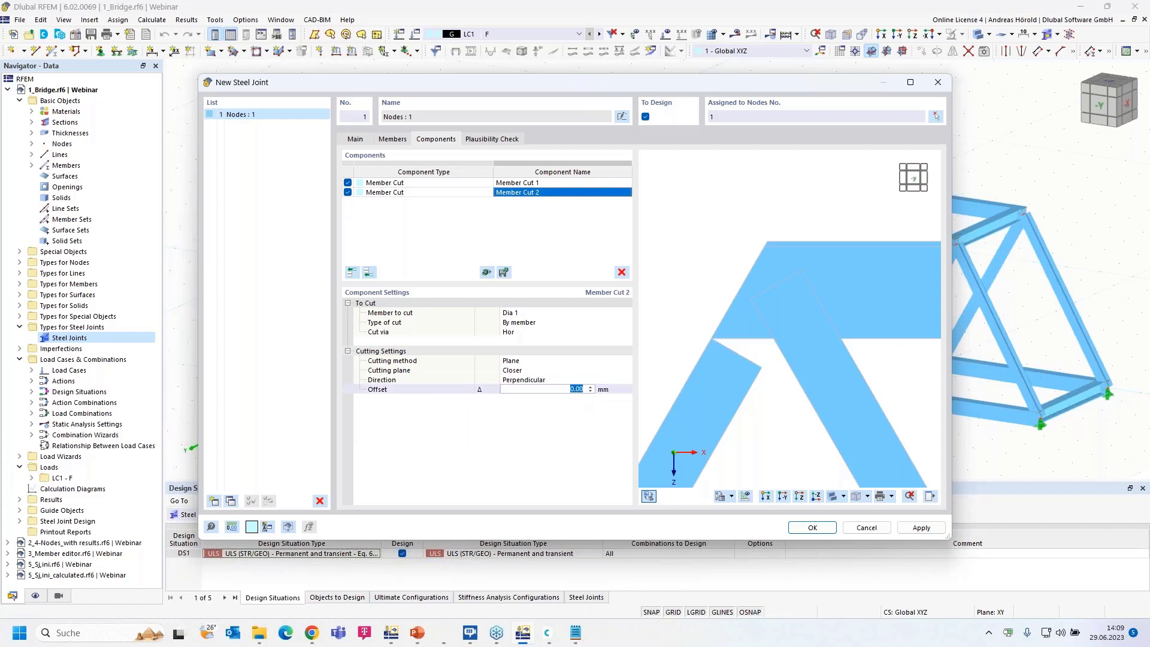
text(195)
key(Return)
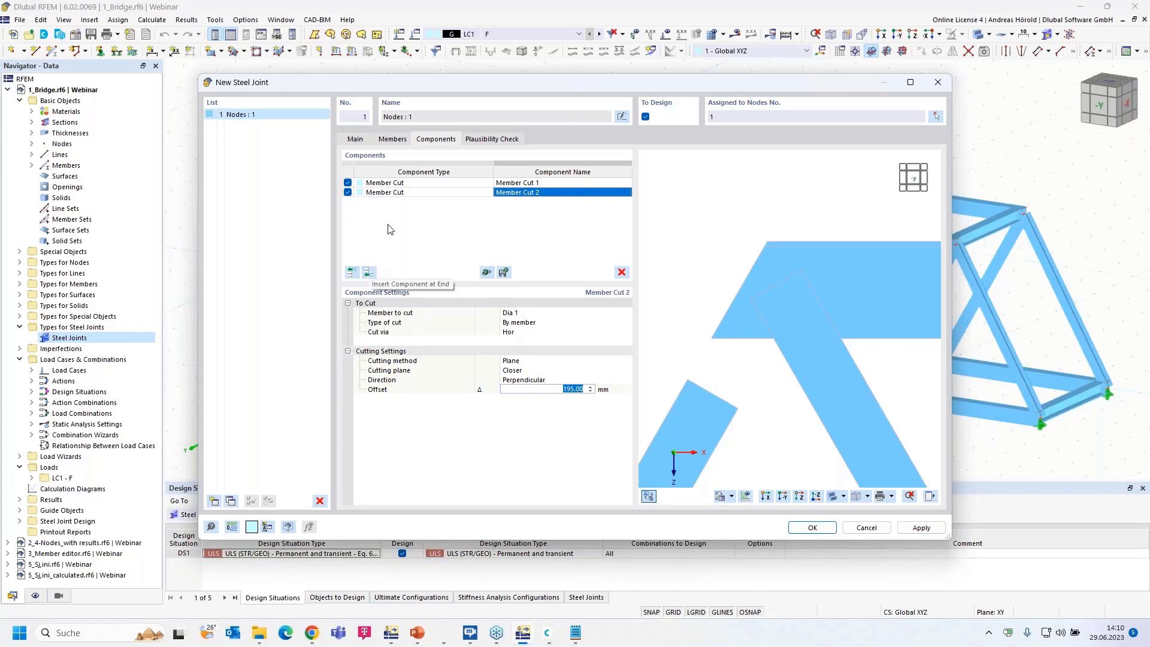
Step: Copy the second member cut to the end of the component list and set Dia 2 as its member to cut
click(438, 193)
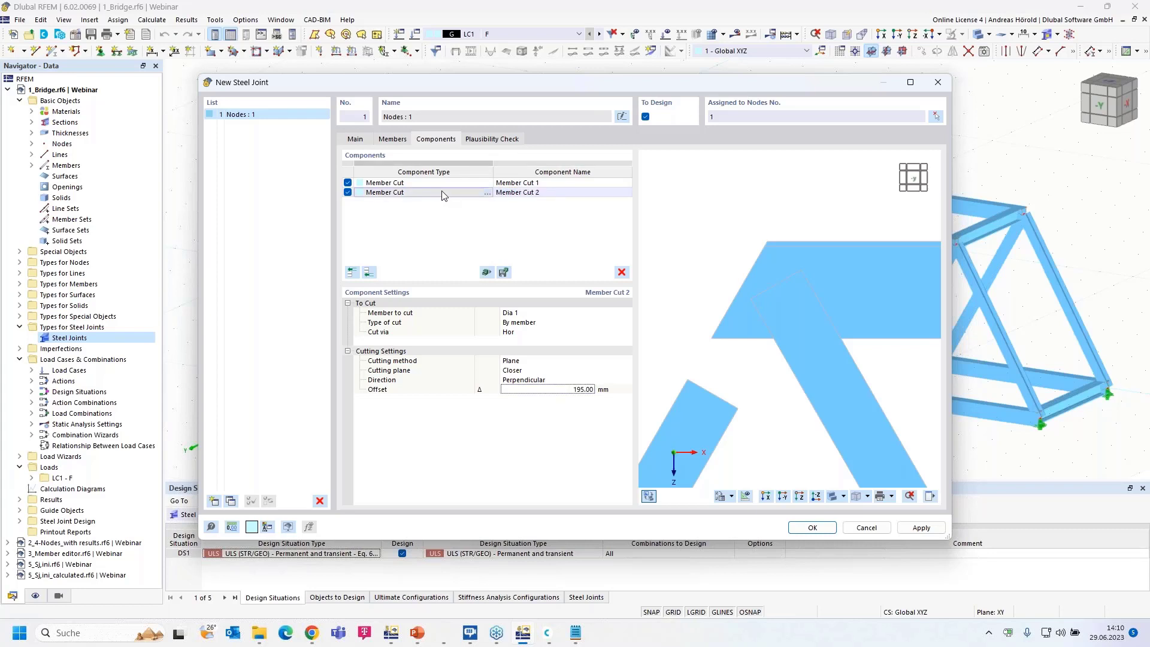
right_click(443, 195)
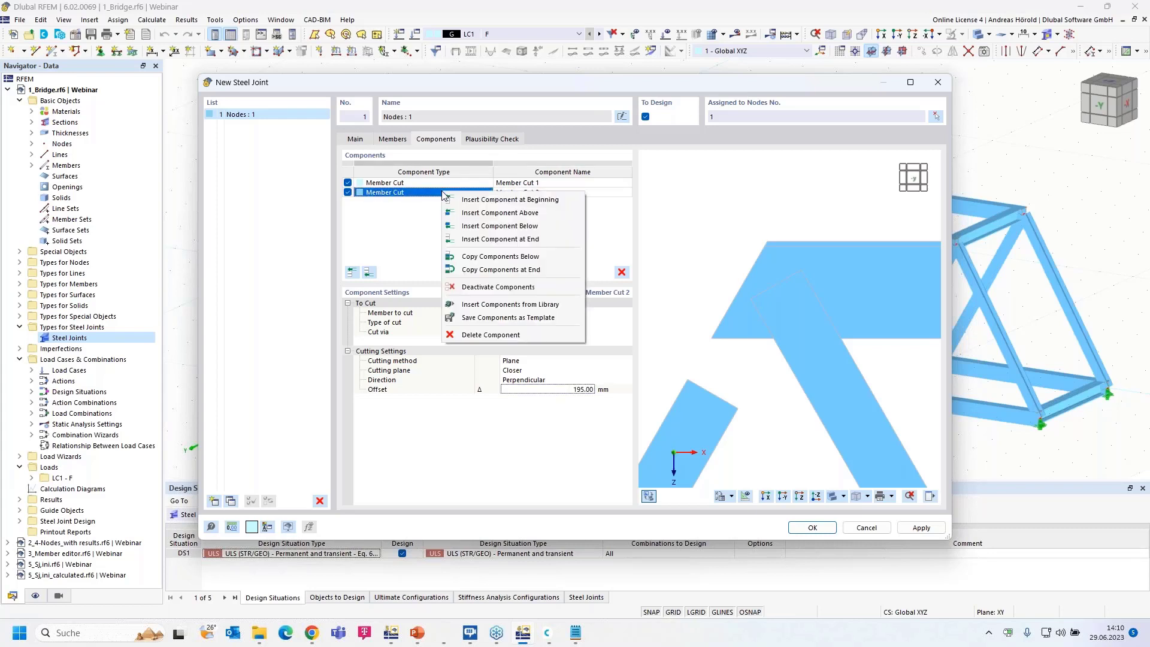
click(531, 271)
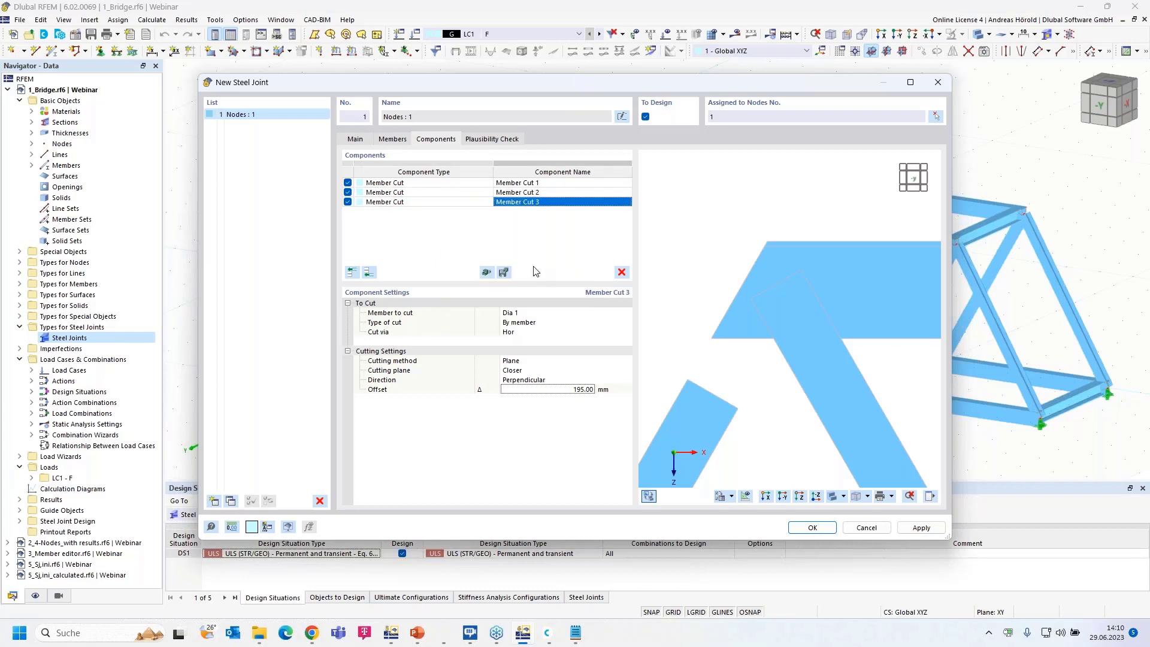
click(567, 313)
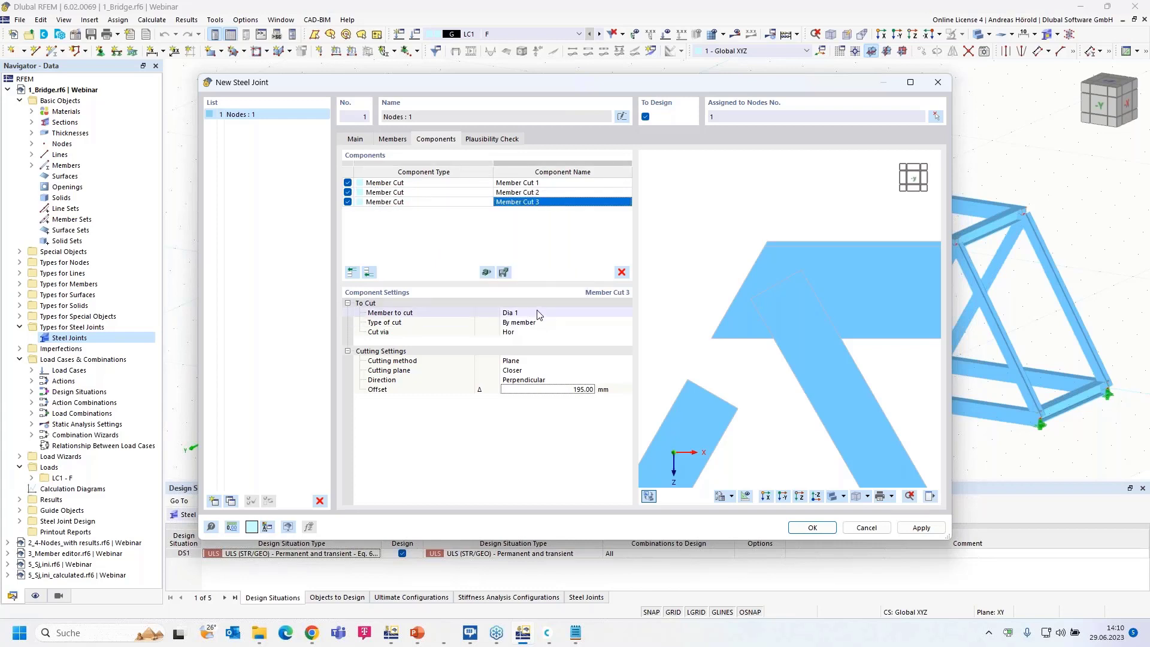
click(628, 313)
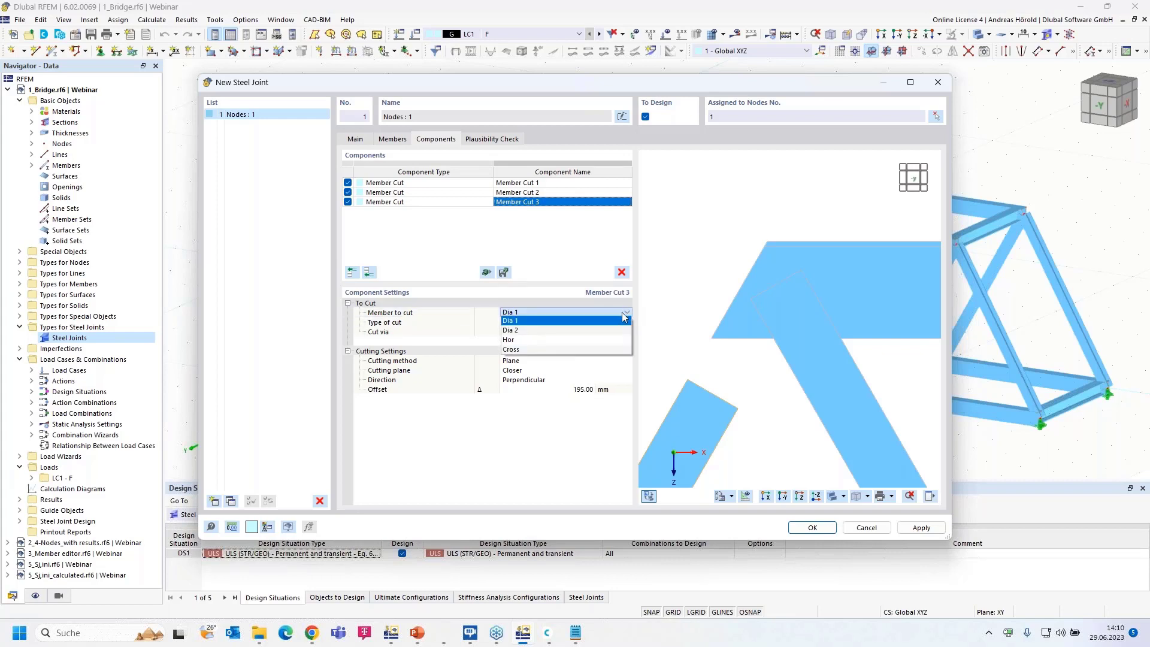
click(610, 332)
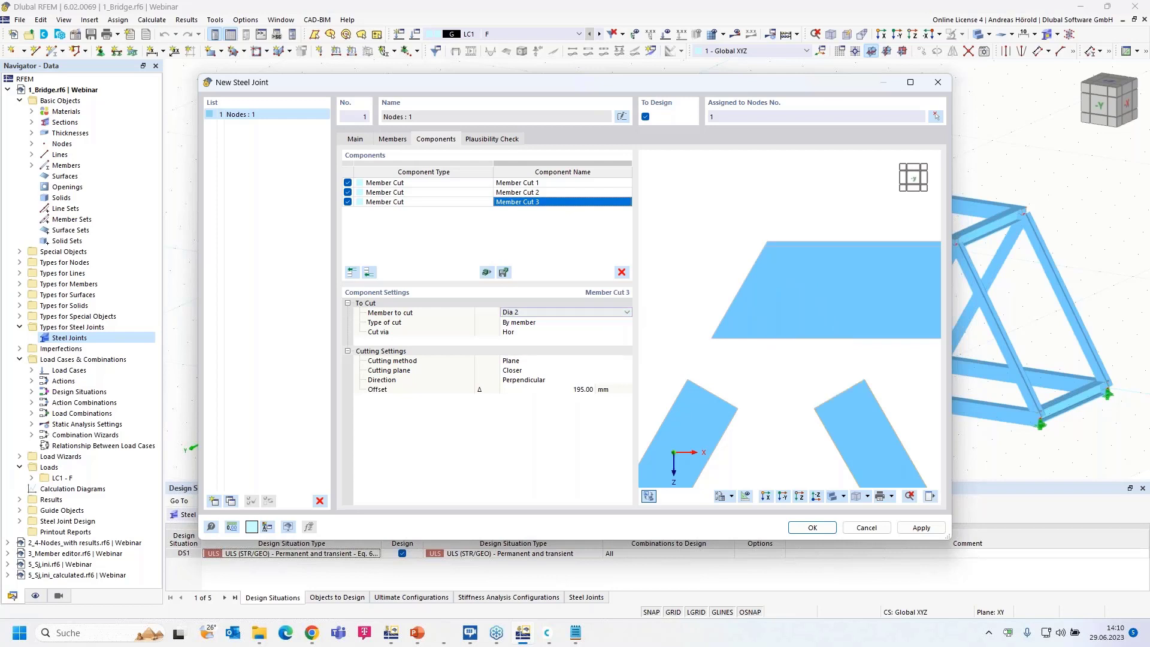
scroll(820, 383, down, 3)
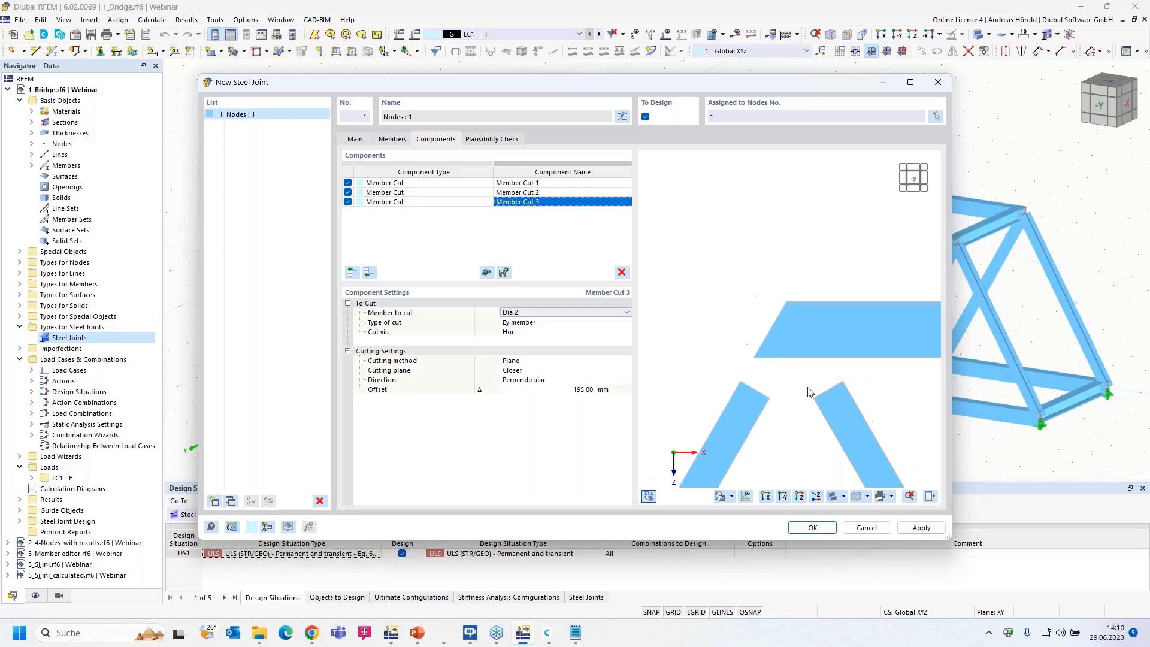
middle_drag(796, 399, 786, 346)
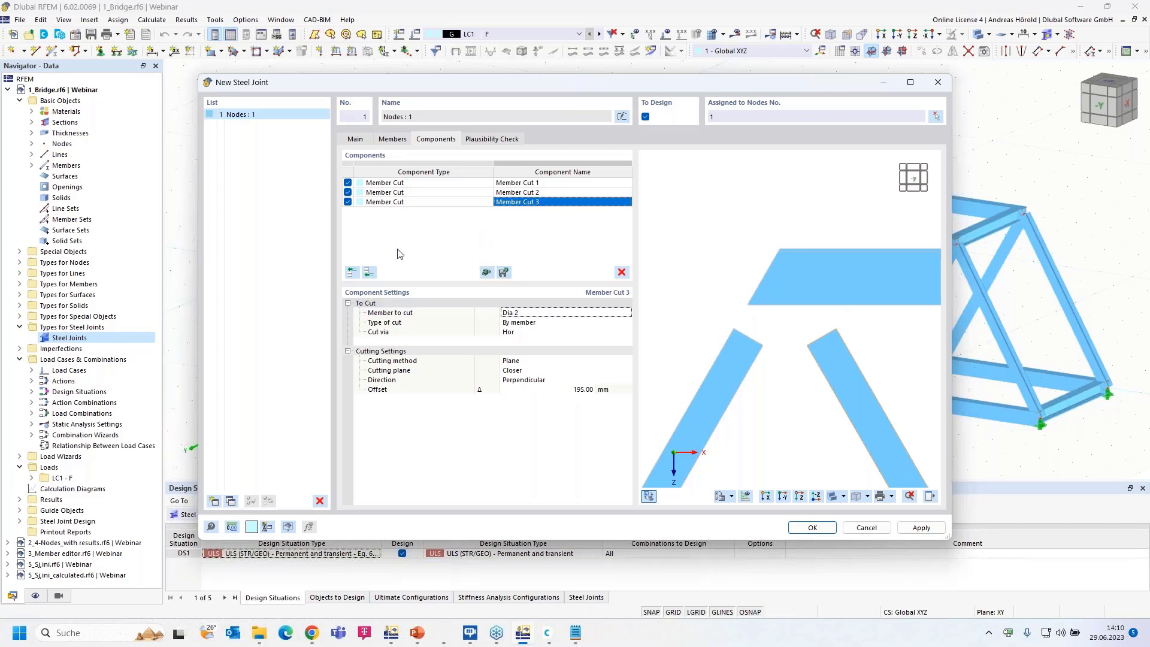
Step: Add a Plate component at the end with 17 mm thickness, 715.8 mm width and 800 mm height
click(369, 274)
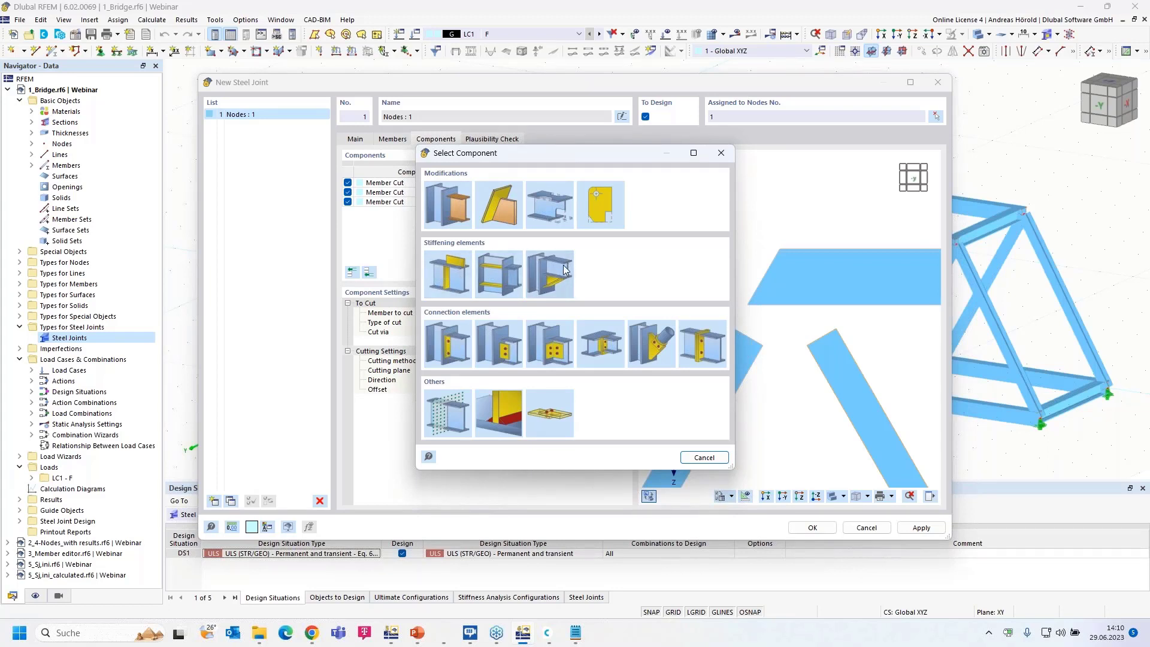
click(448, 274)
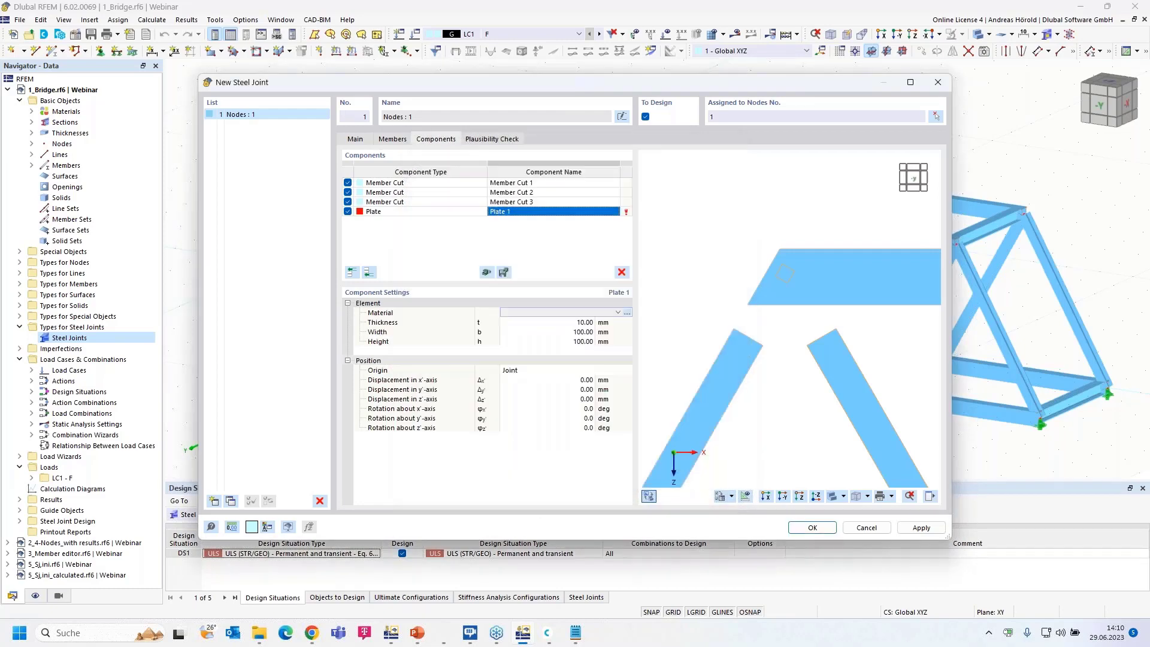
click(587, 323)
text(17)
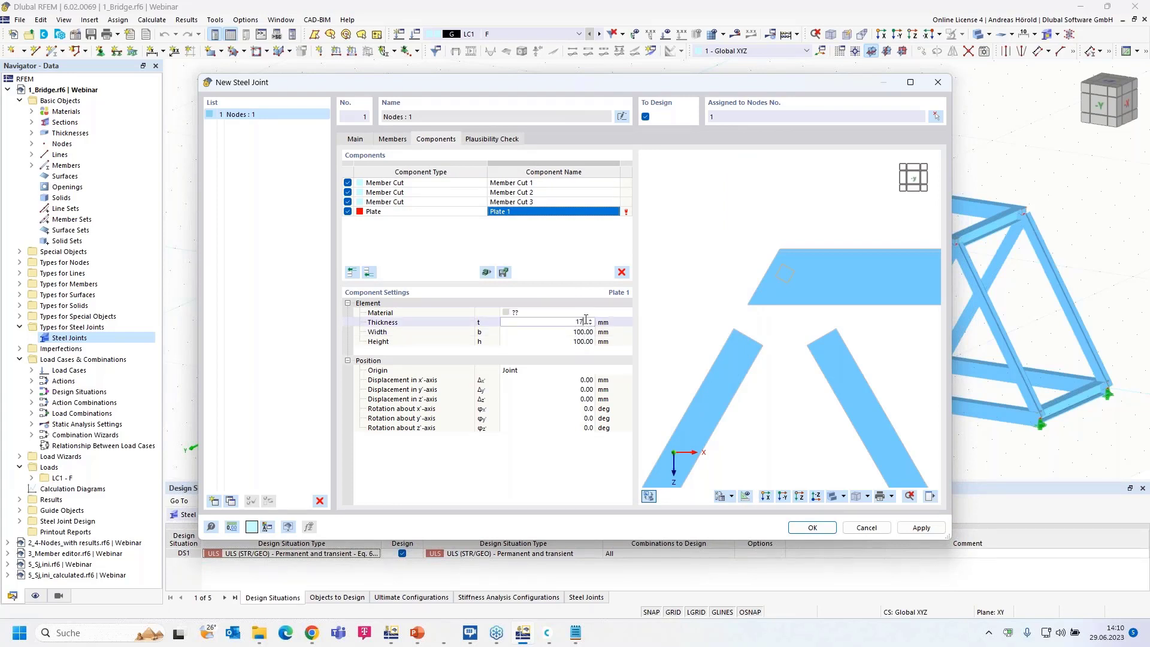
key(Tab)
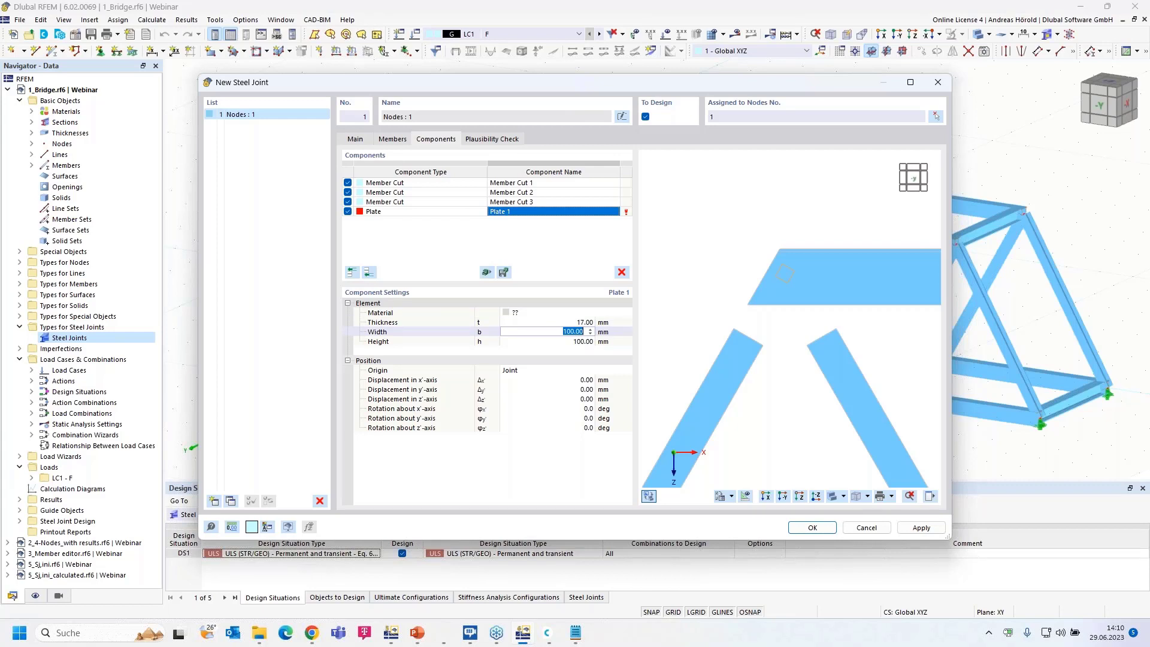
text(715,8)
key(Tab)
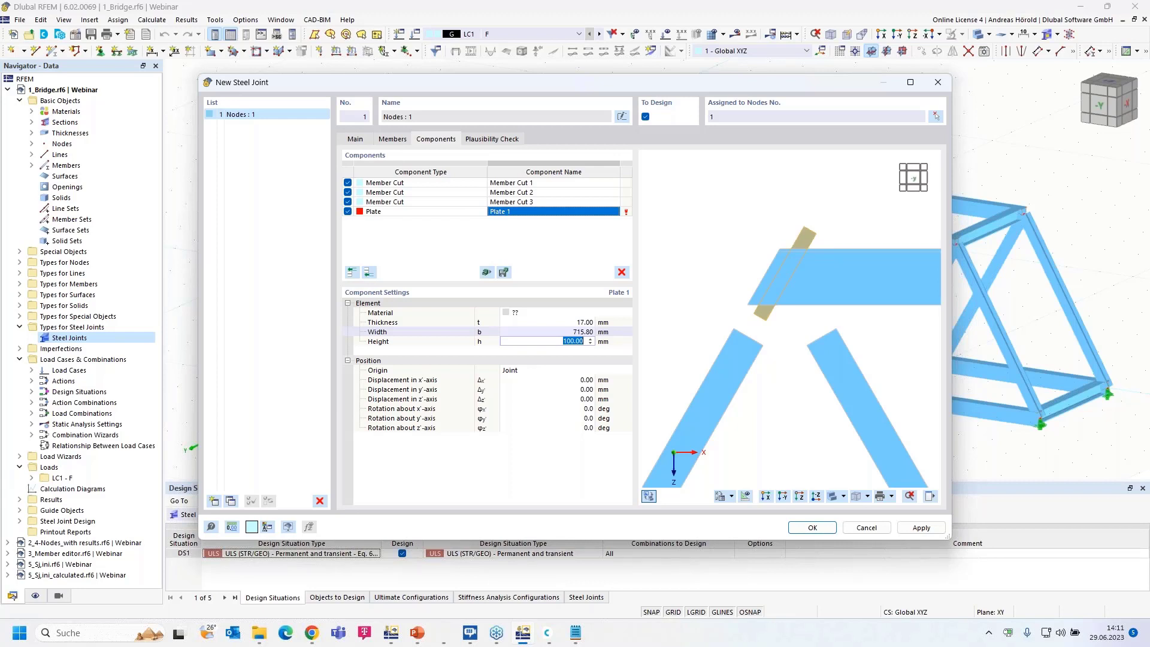
text(8)
key(Tab)
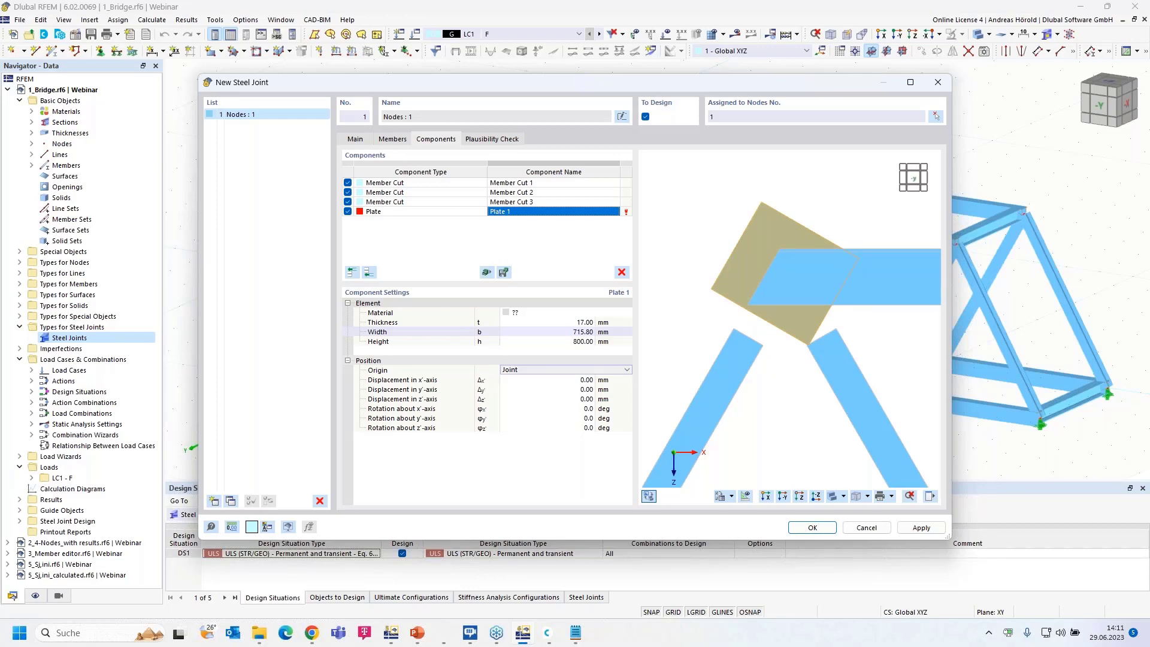
Step: Assign the material 1 - S235 | Isotropic | Linear Elastic to the new plate
click(537, 374)
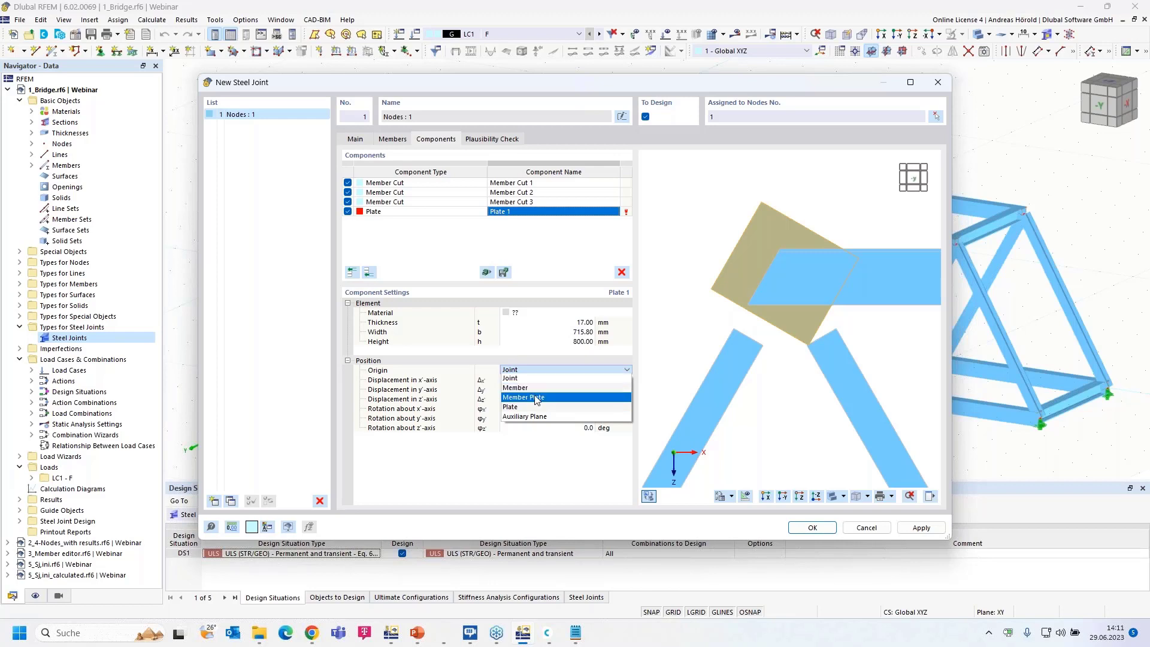
click(537, 398)
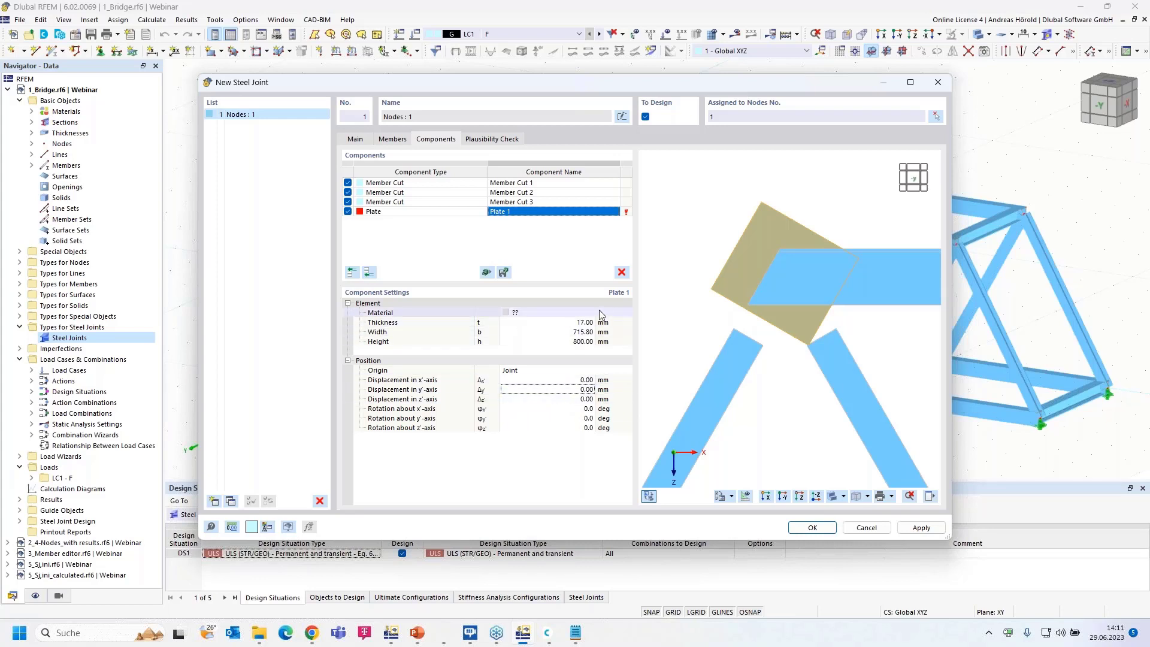
click(599, 312)
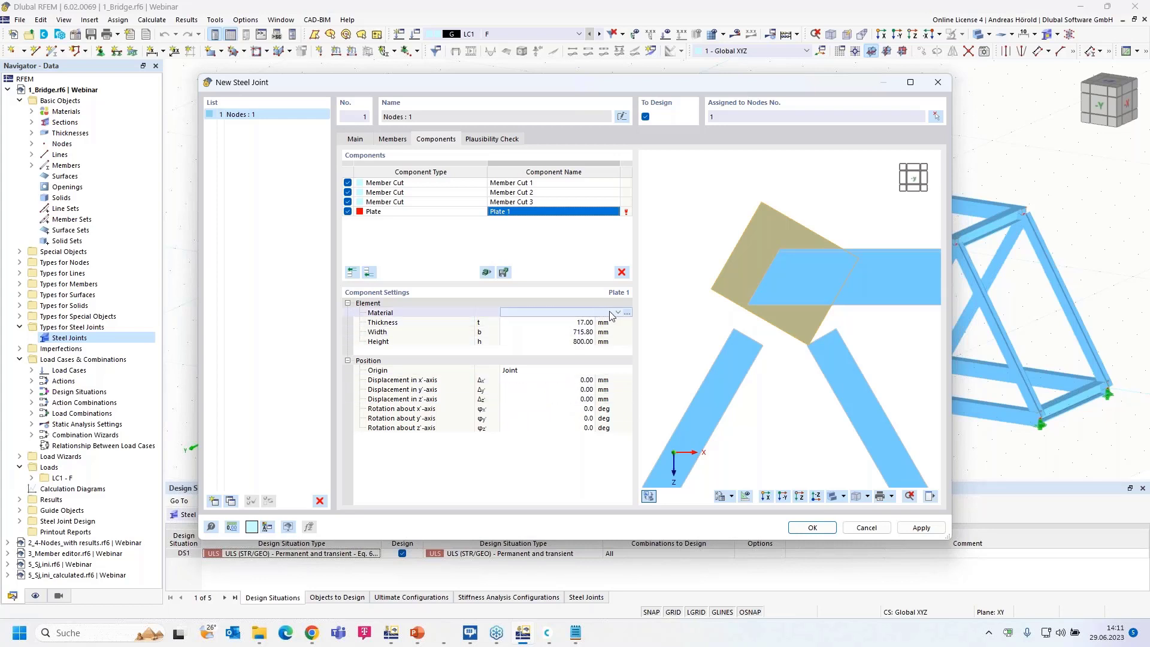
click(616, 313)
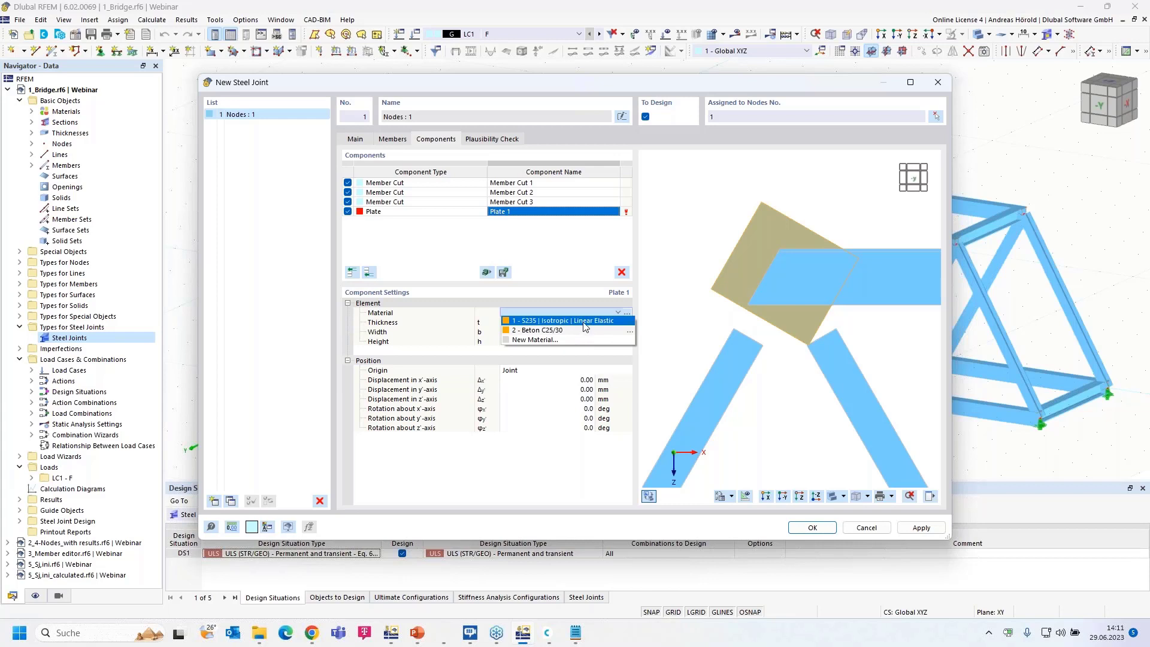
click(586, 321)
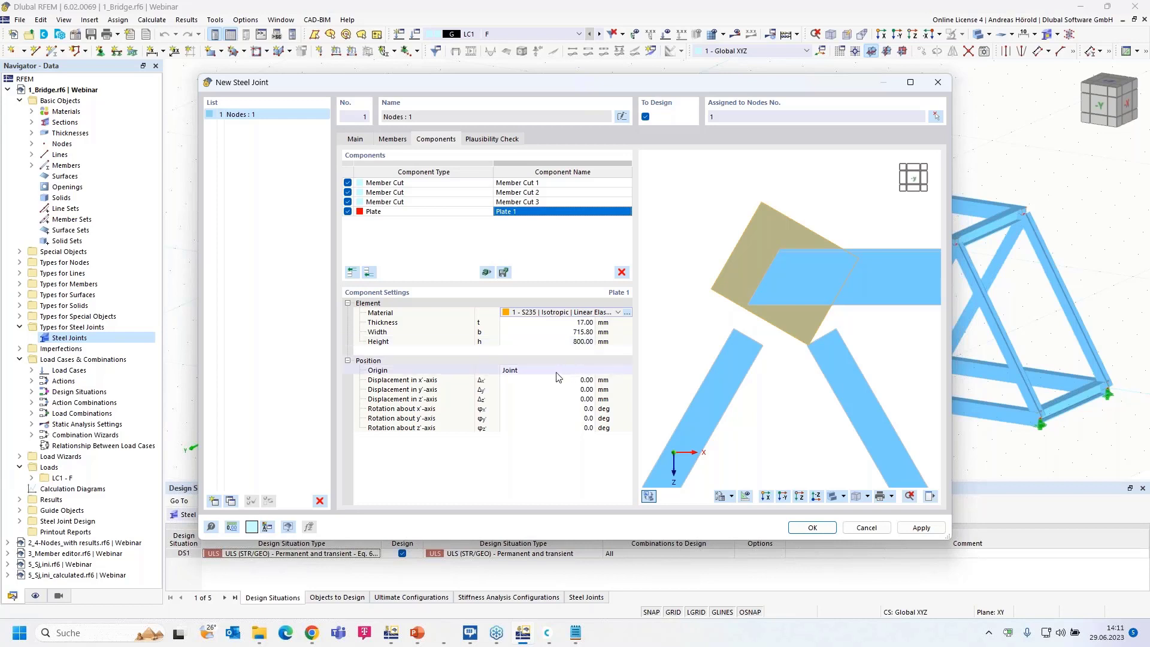
Step: Set the origin type of the new plate's position to Member Plate
click(538, 377)
click(539, 376)
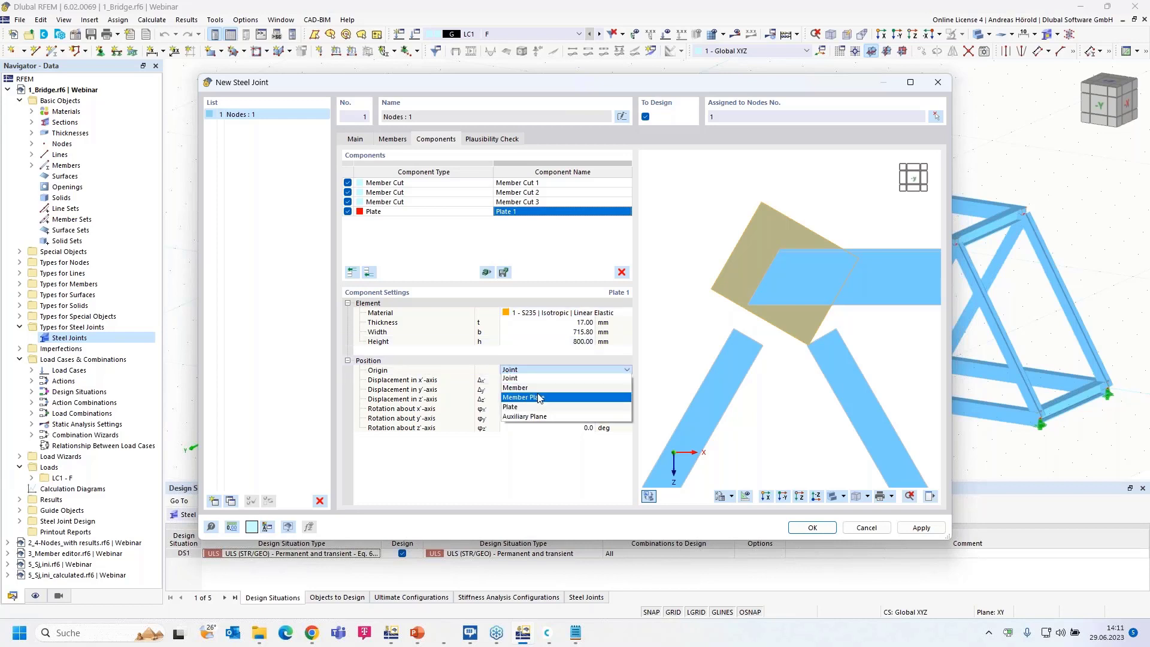
click(541, 378)
click(544, 380)
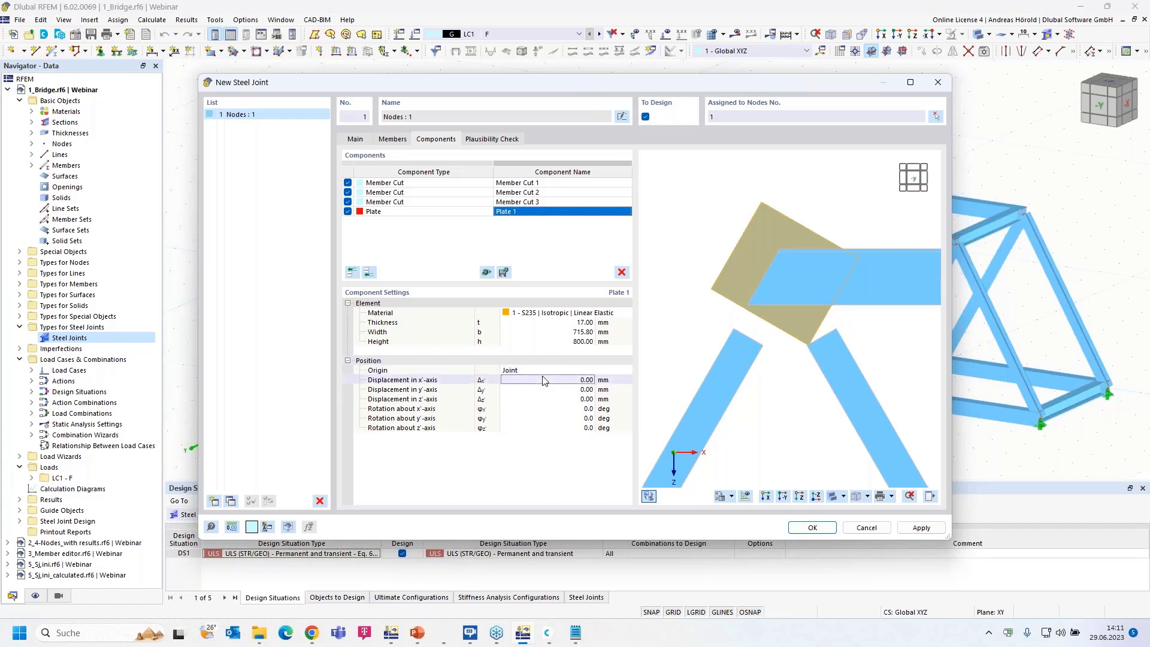
click(545, 371)
click(546, 372)
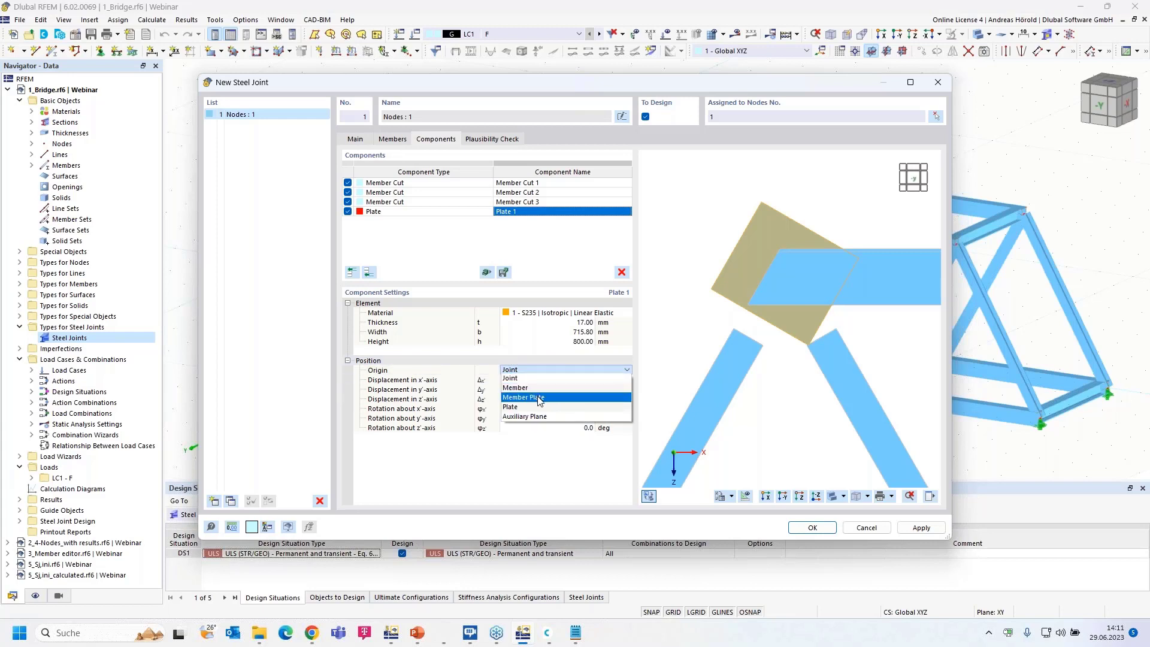
click(539, 398)
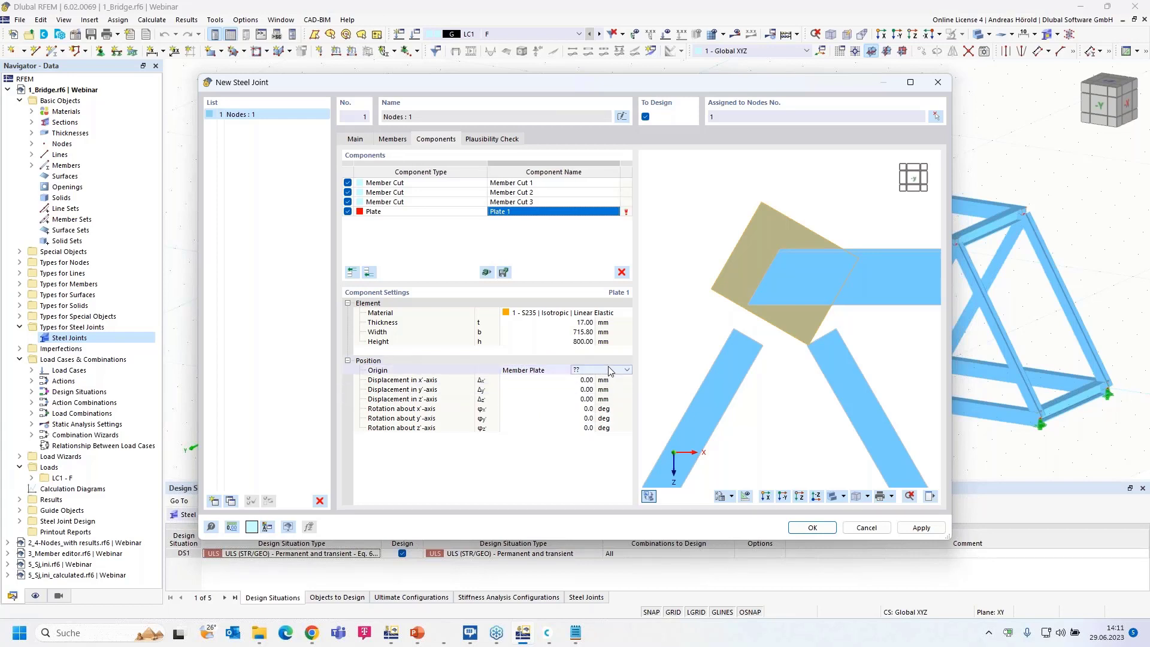
Step: Reference the plate's position to the Hor | Web 2 member plate and set its z-axis displacement to -14.5 mm
click(611, 371)
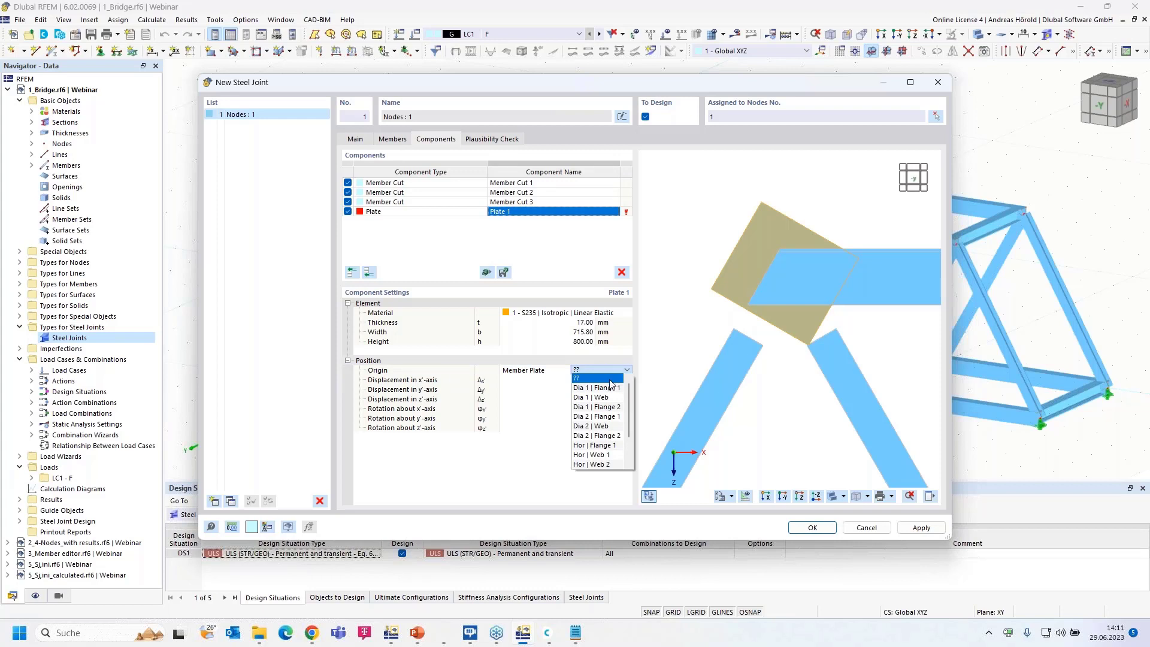
click(611, 465)
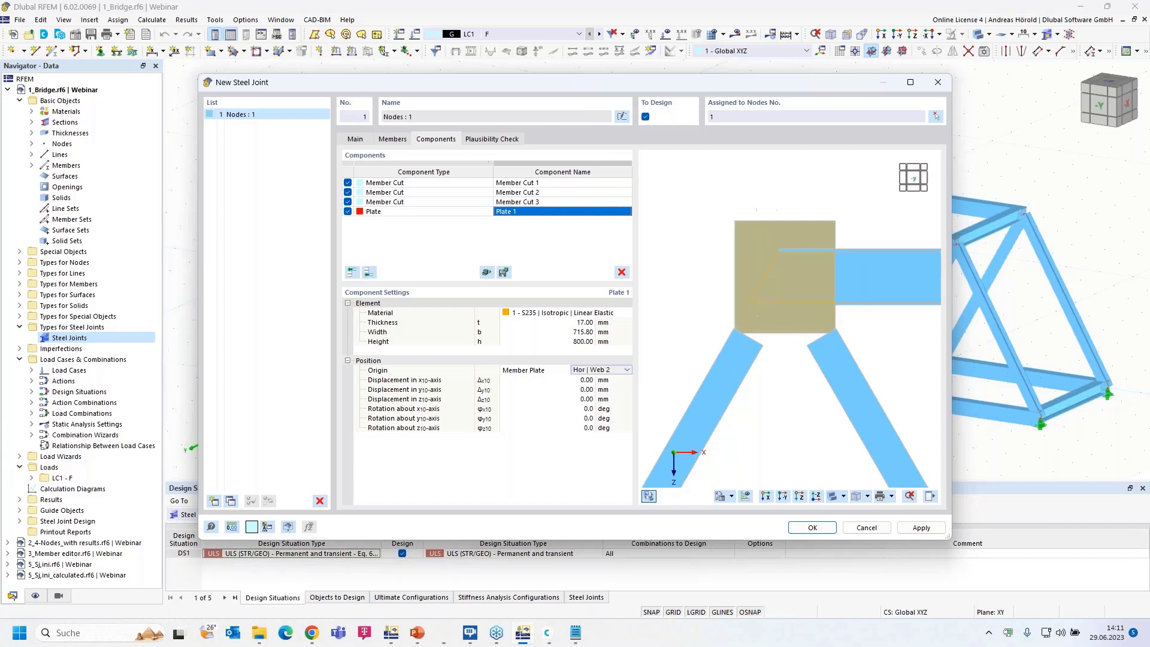
click(767, 497)
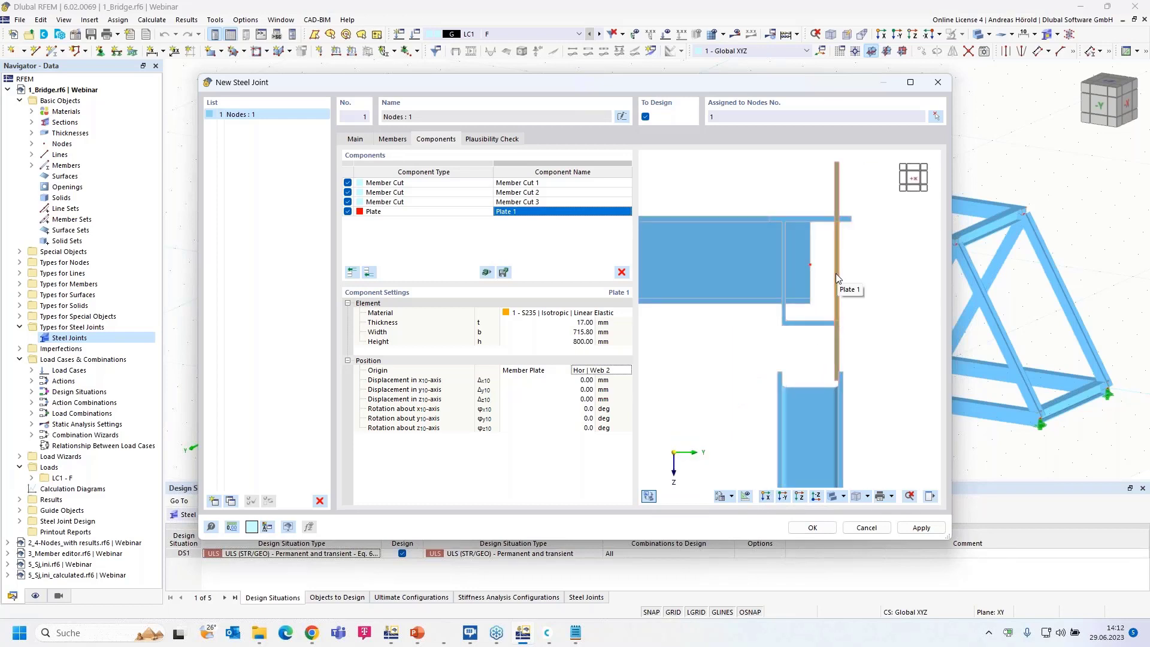
click(586, 400)
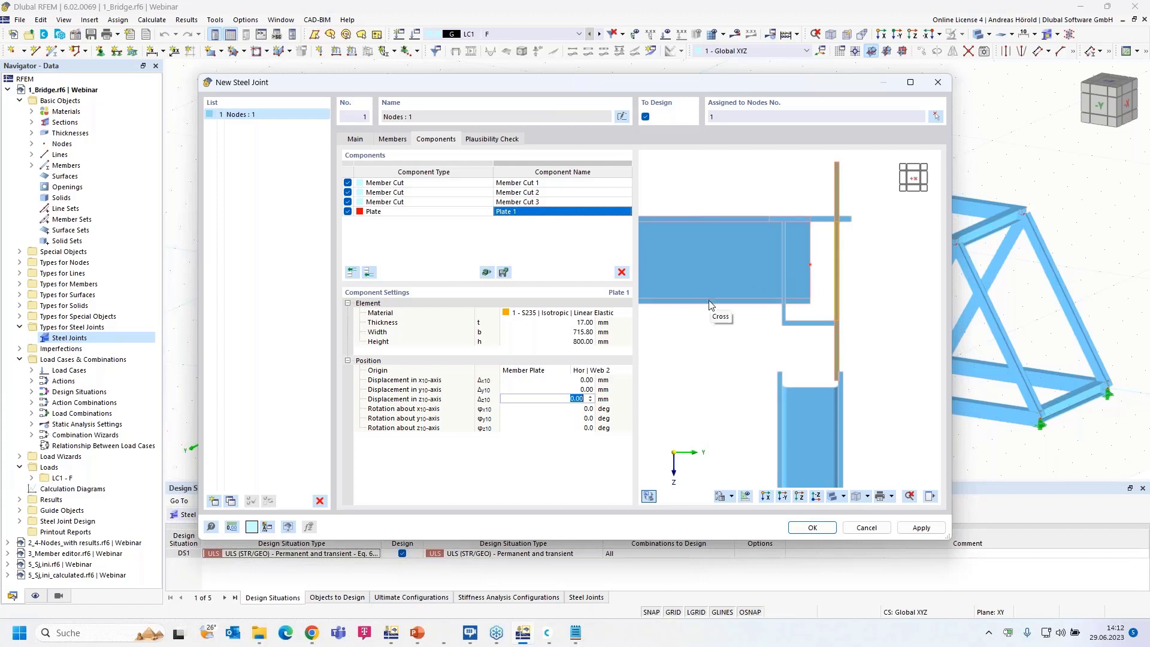
text(-14.5)
key(Tab)
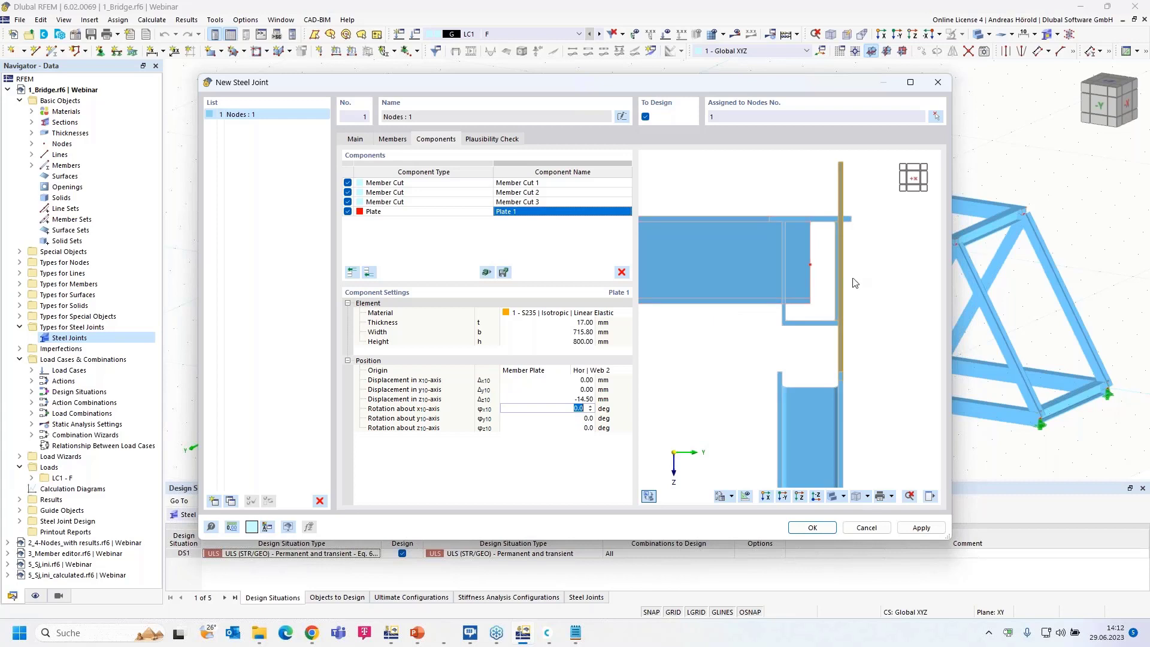
scroll(843, 272, up, 3)
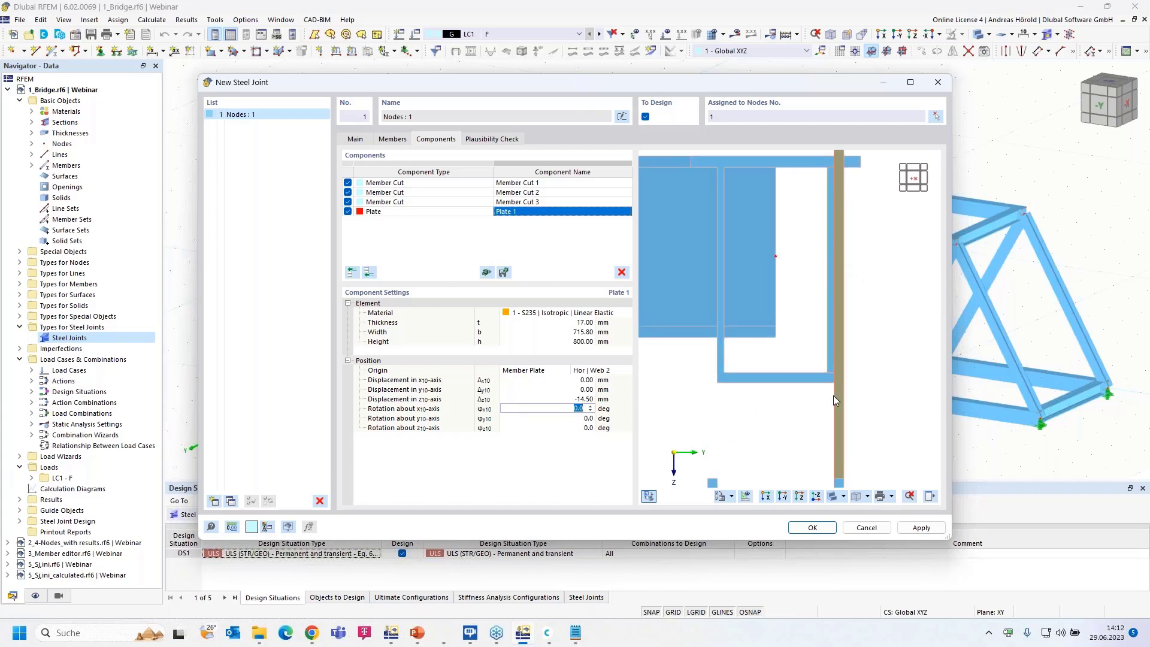
Step: Set the plate's displacement along the y-axis to 76.41 mm
click(782, 496)
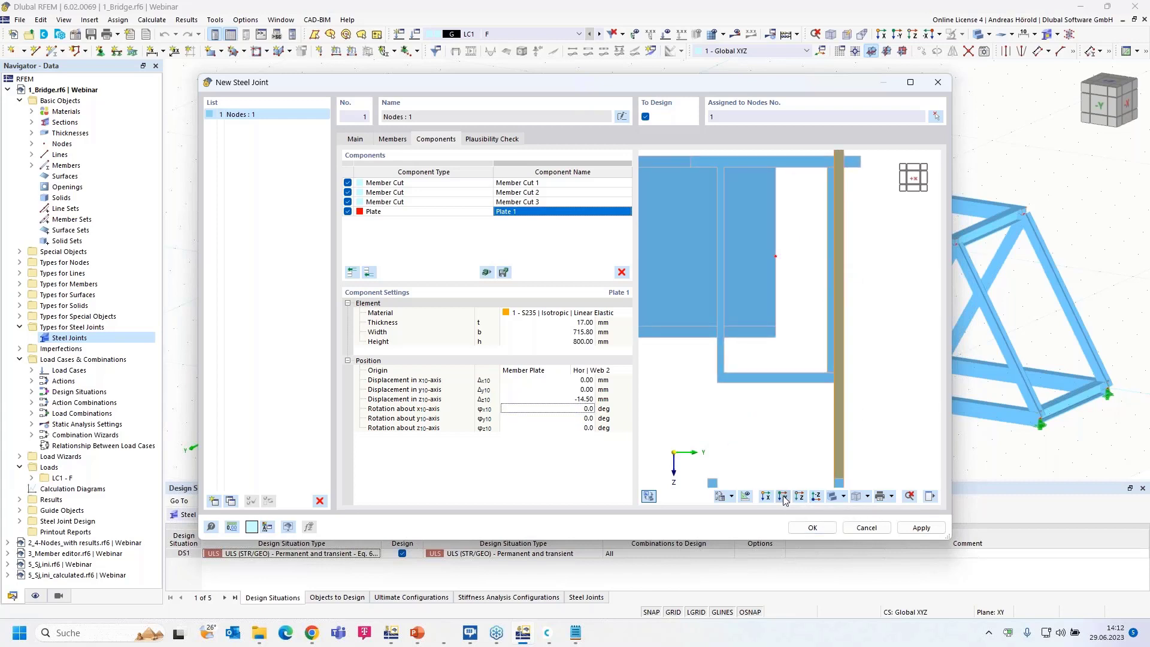
click(588, 390)
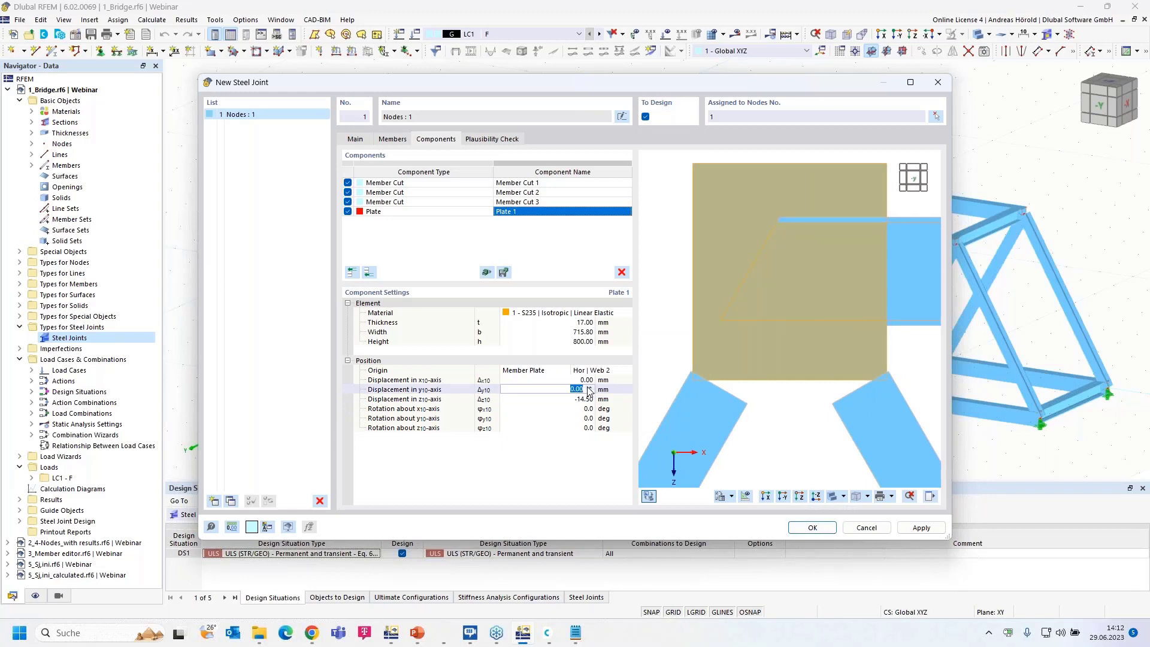
text(76,41)
key(Tab)
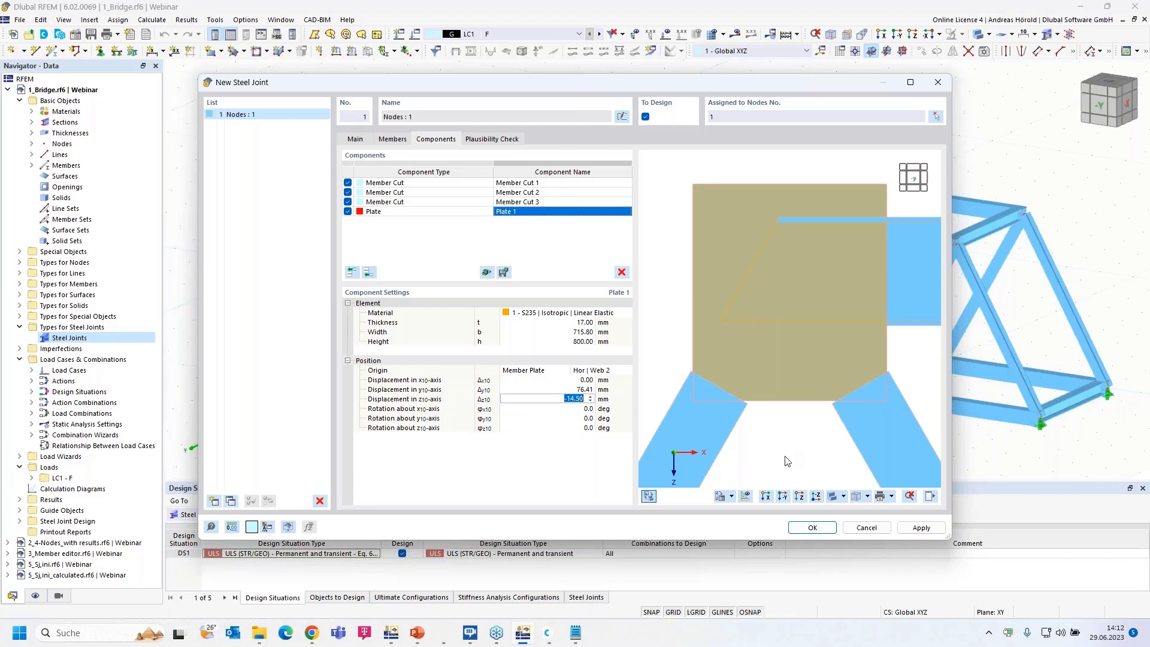
Step: Add a Plate Cut component at the end that trims Plate 1 by Flange 1 of member Hor
click(370, 273)
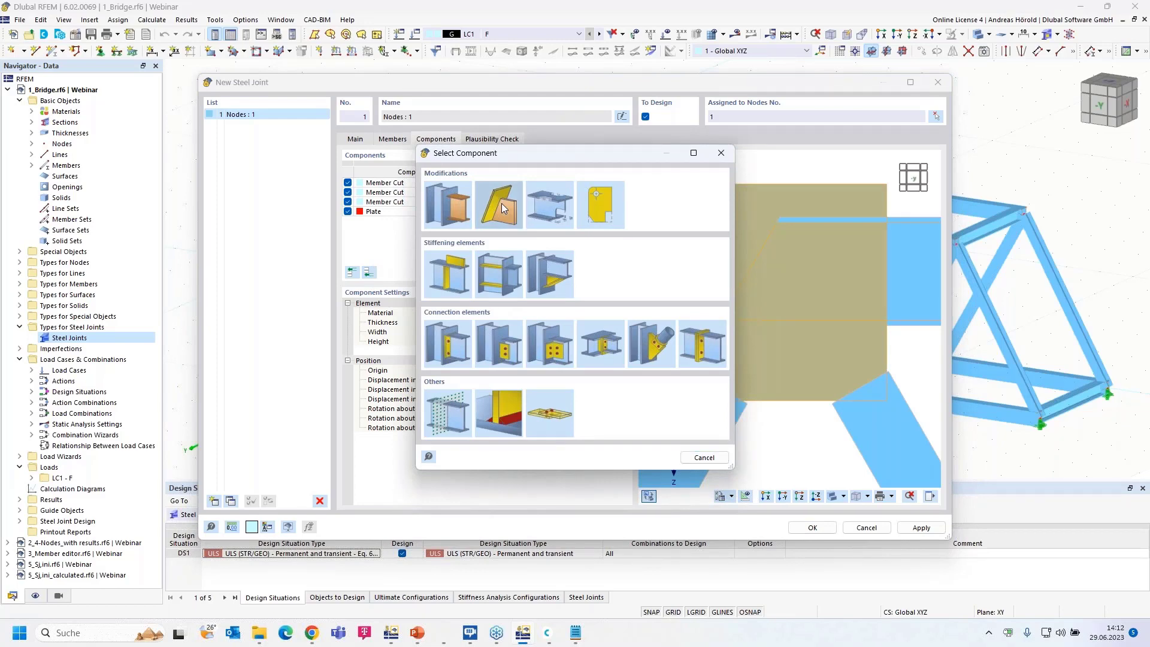
click(502, 204)
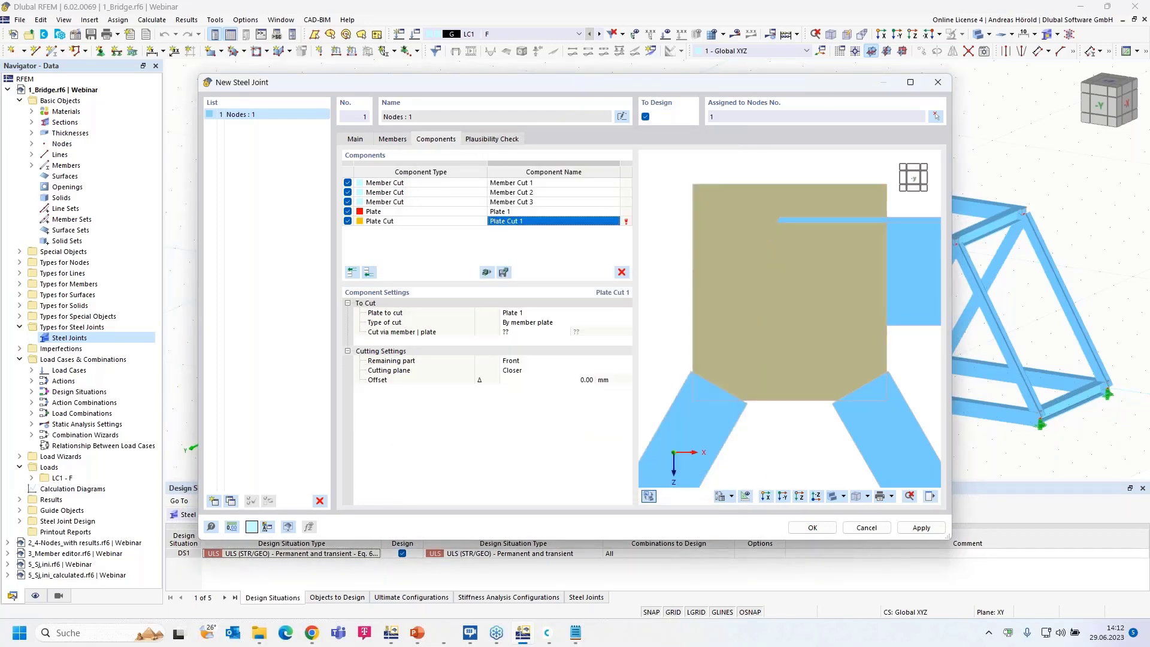
click(539, 332)
click(535, 333)
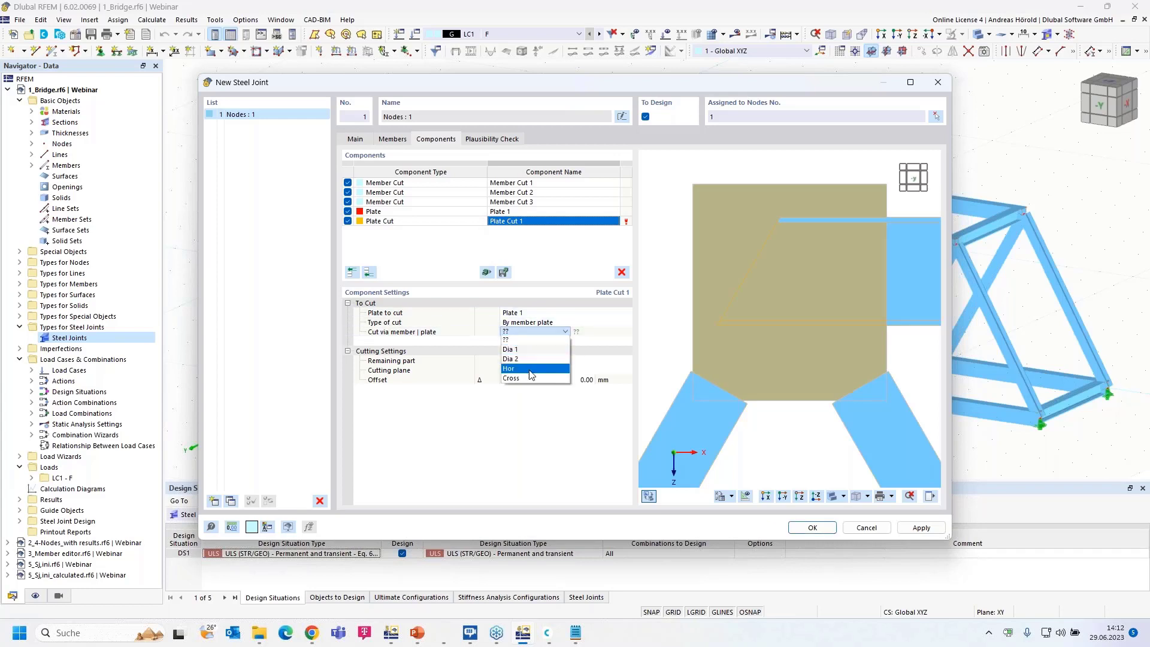
click(533, 373)
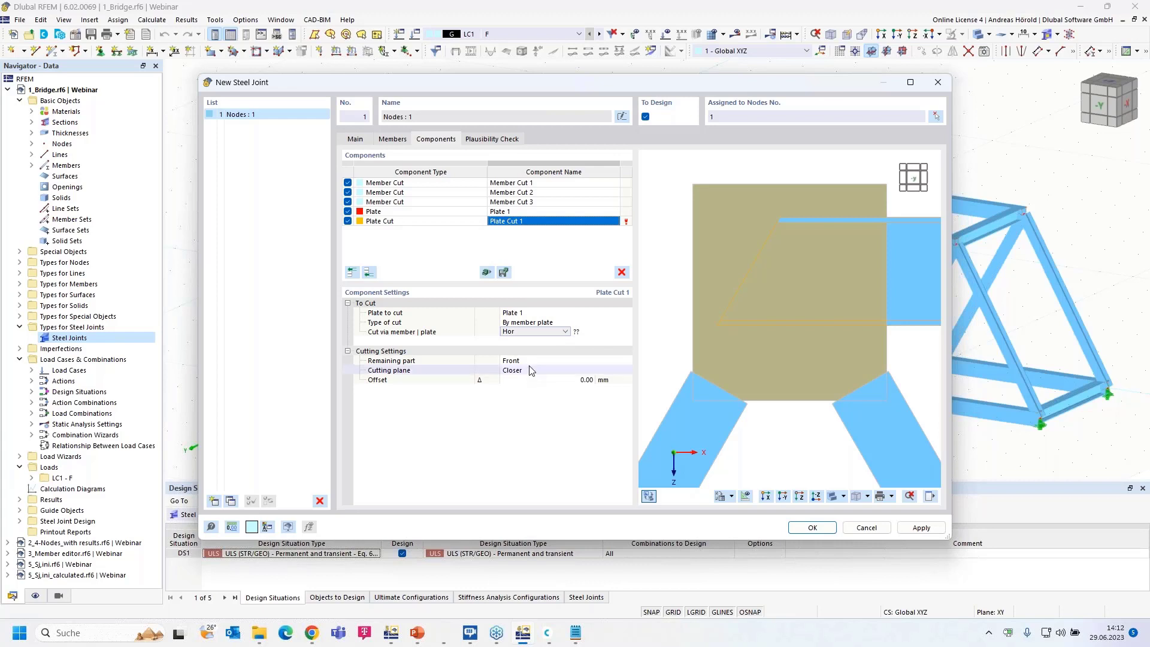
click(584, 332)
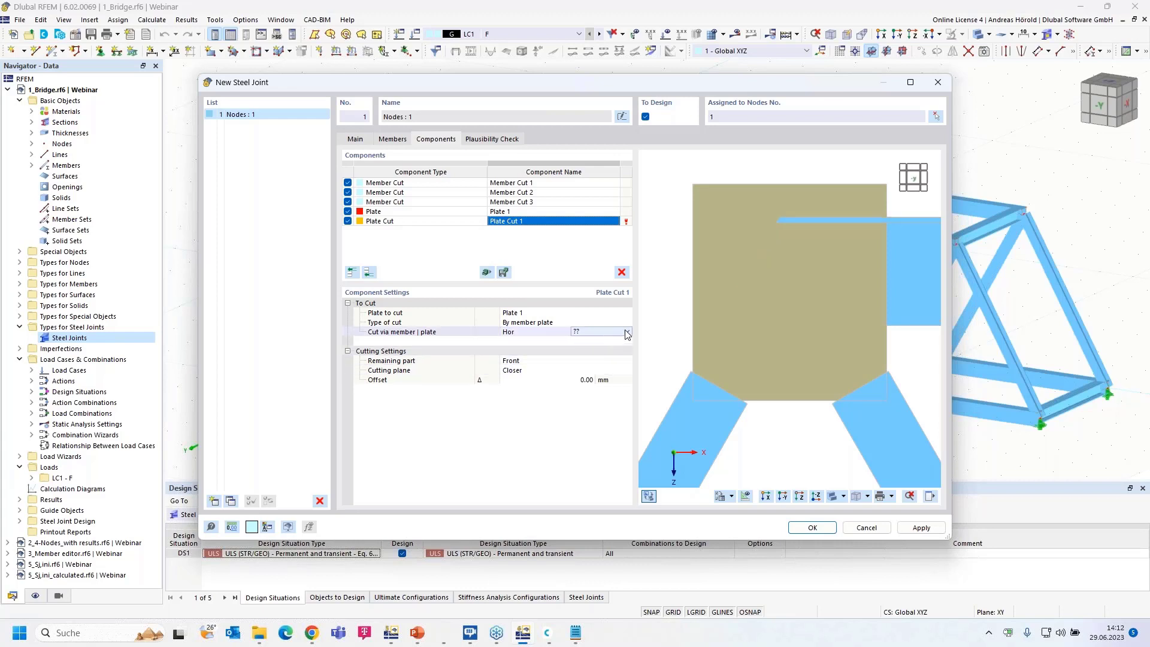
click(626, 332)
click(609, 350)
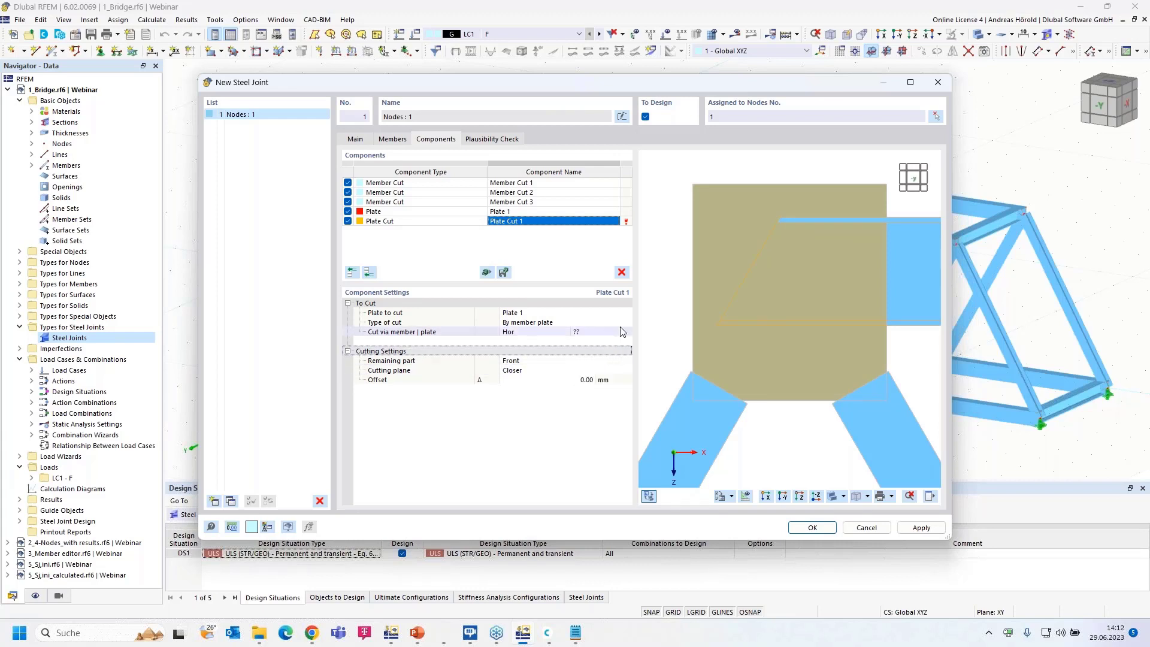
click(623, 332)
click(626, 332)
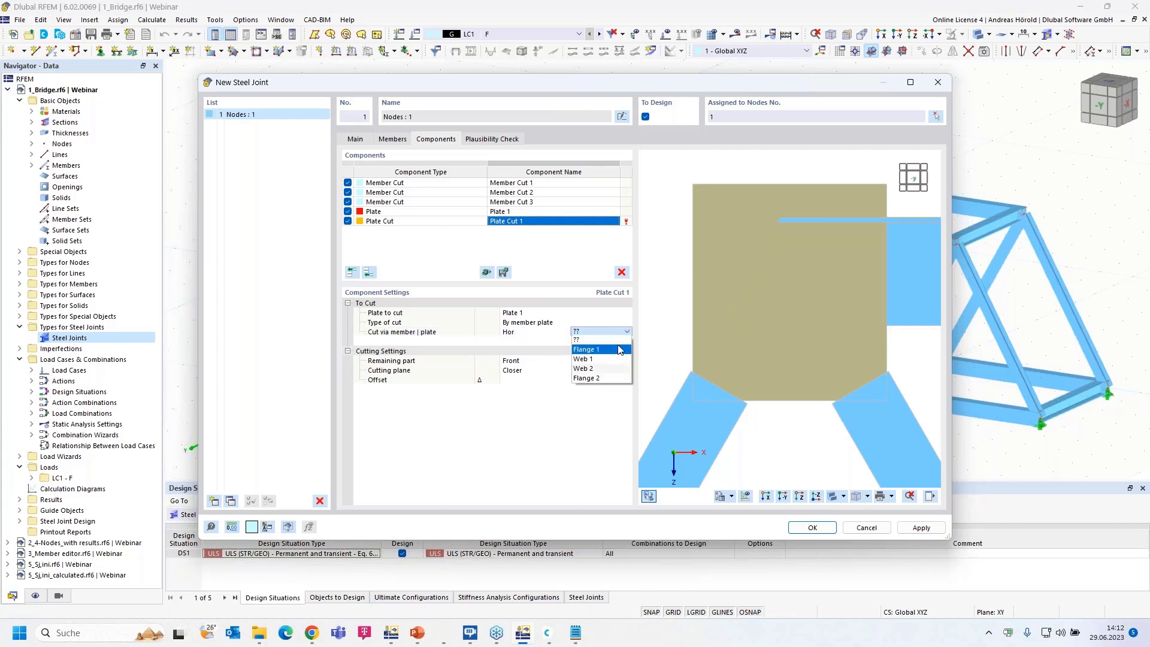
click(620, 350)
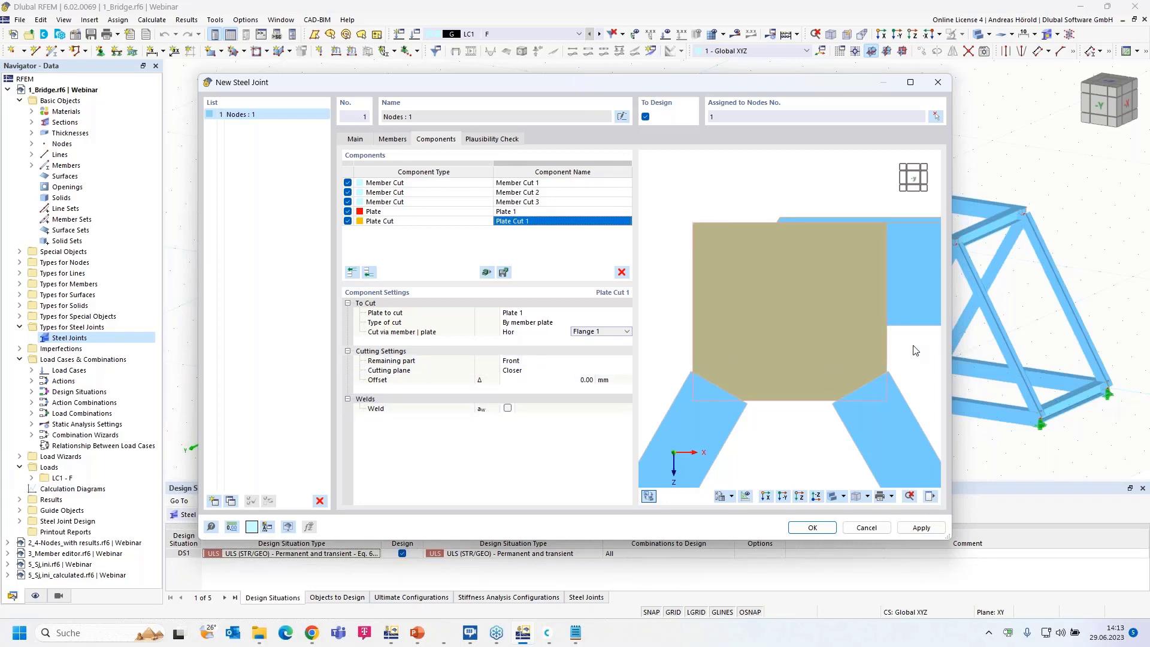
Step: Activate the weld between the cut plate and the Hor flange as a Fillet weld - rear side
ctrl+middle_drag(924, 342, 709, 350)
scroll(752, 269, up, 4)
middle_drag(735, 236, 764, 353)
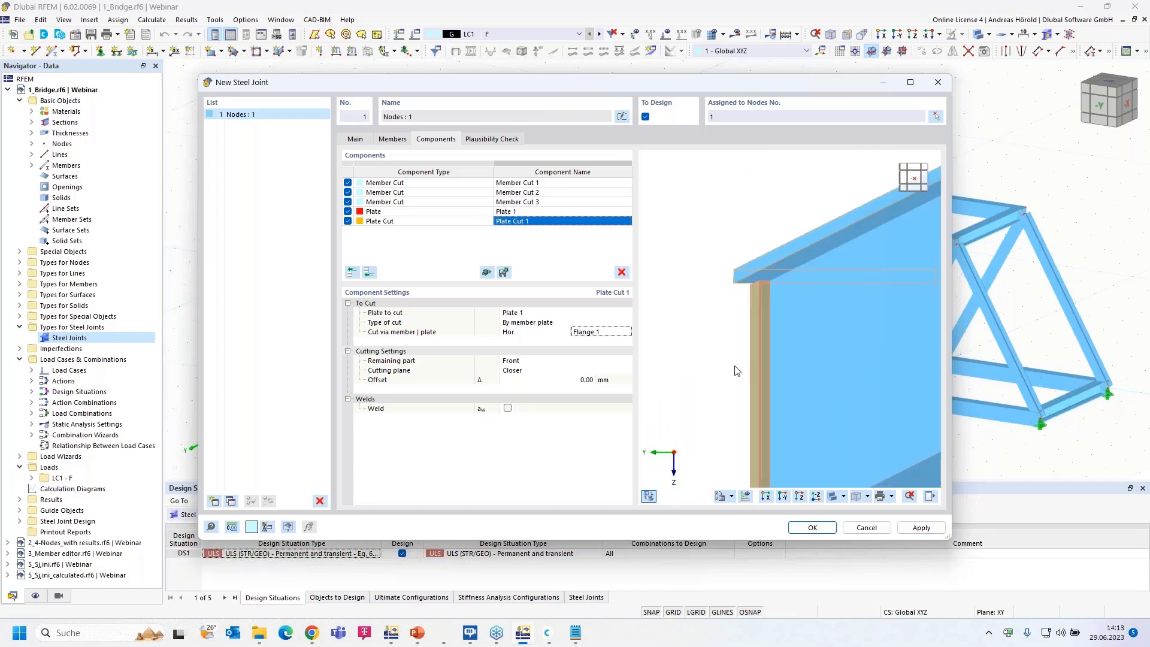
click(507, 409)
scroll(788, 294, up, 4)
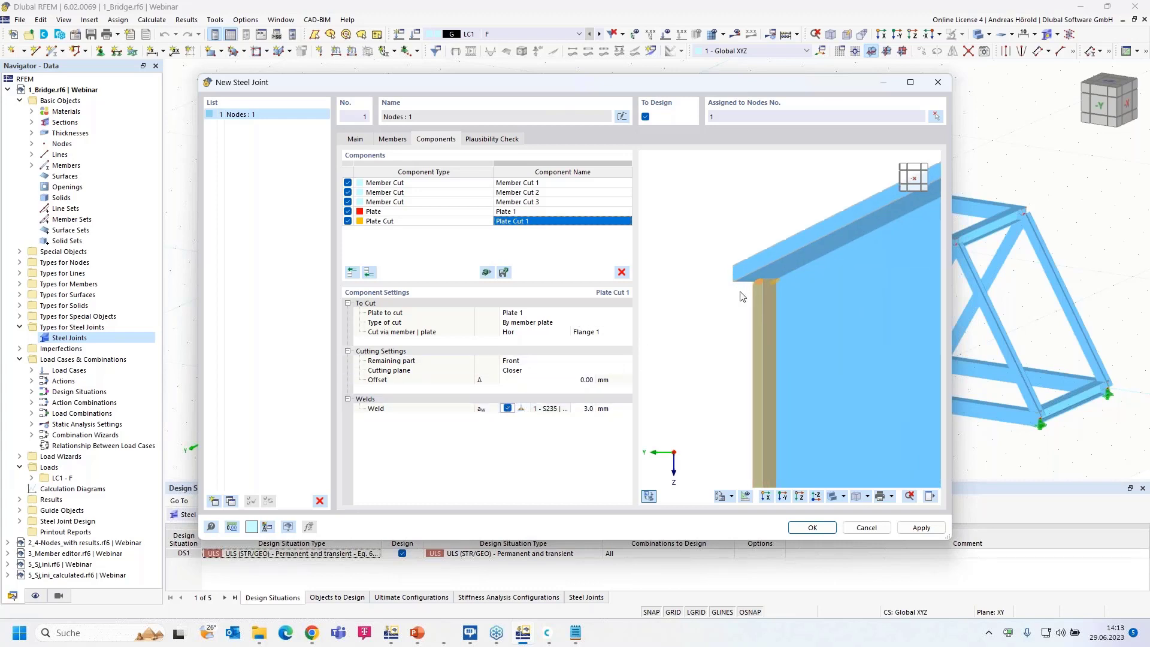
scroll(788, 288, up, 3)
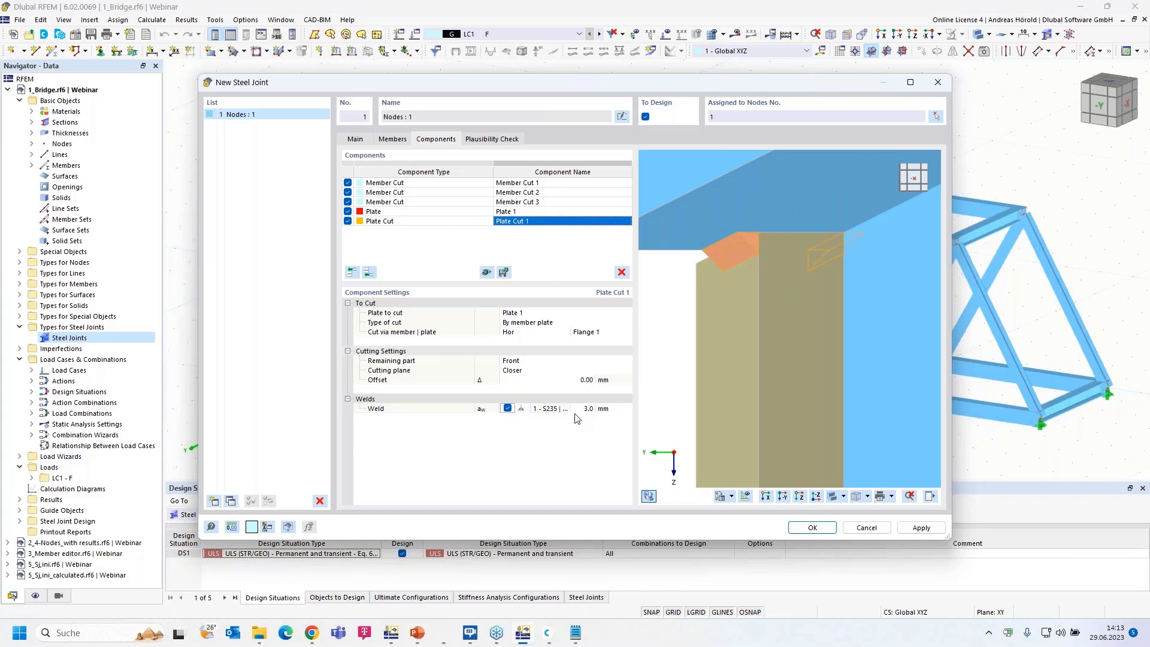
click(521, 409)
click(525, 409)
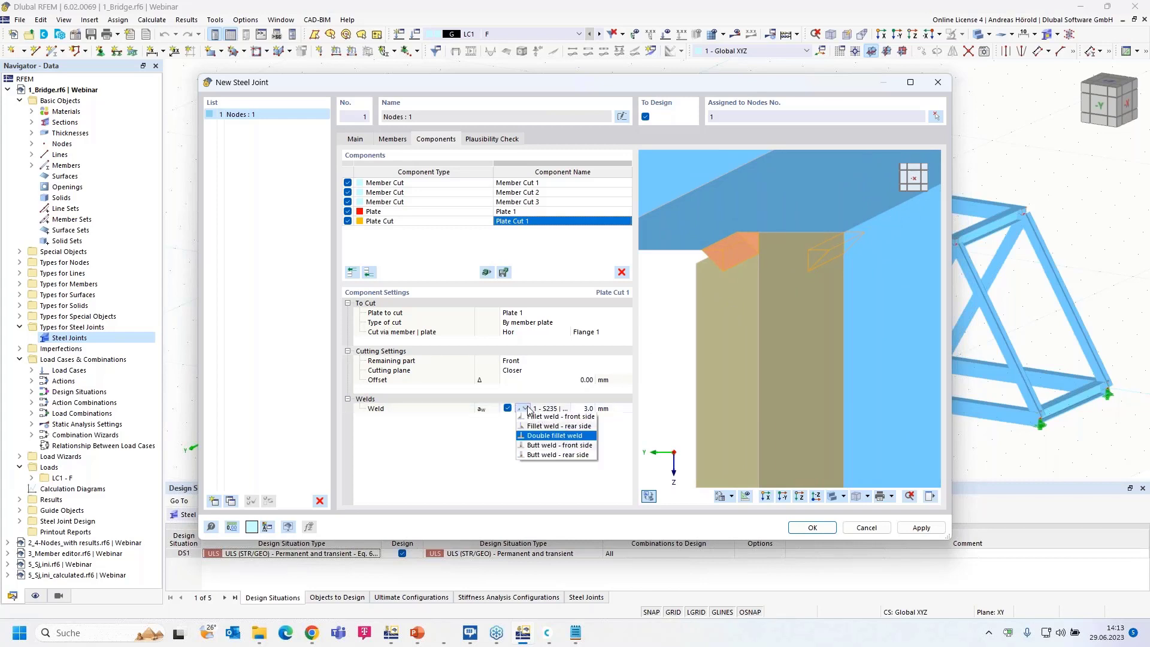
click(561, 427)
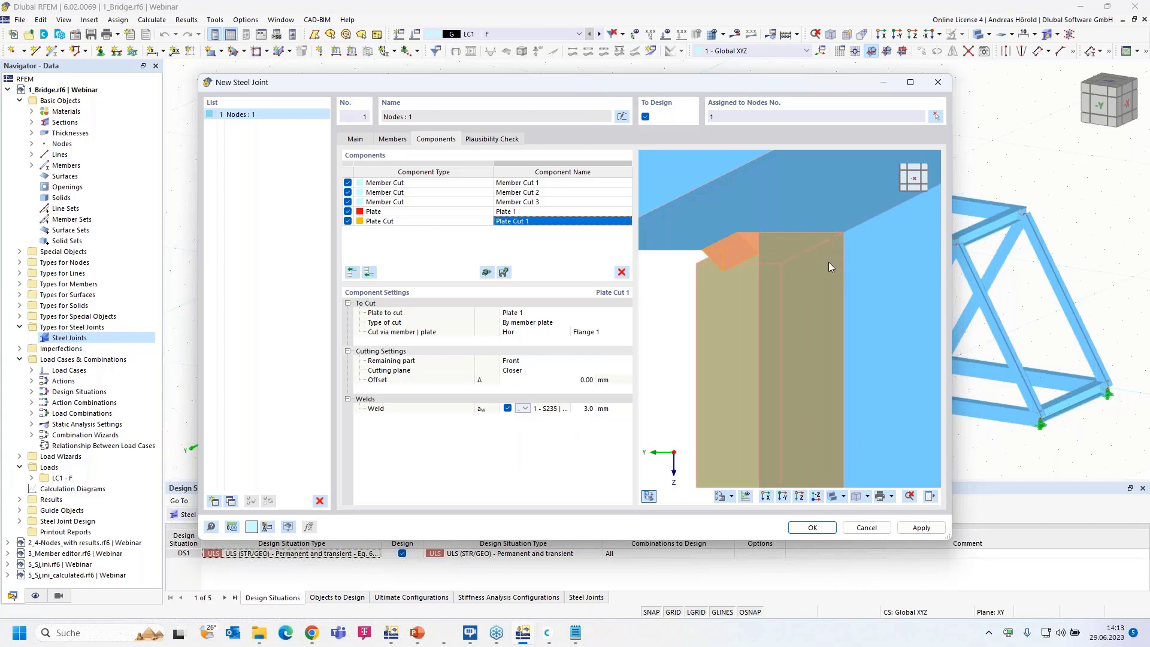
scroll(768, 303, down, 2)
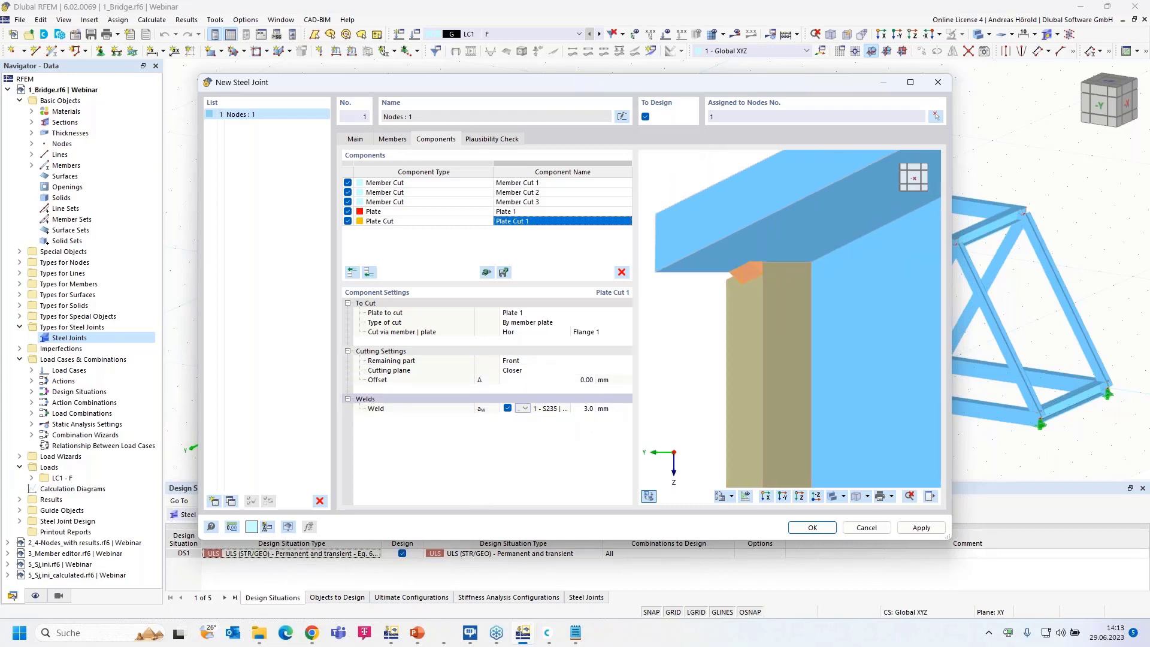
Step: Set the thickness of the plate cut's fillet weld to 8 mm
click(584, 410)
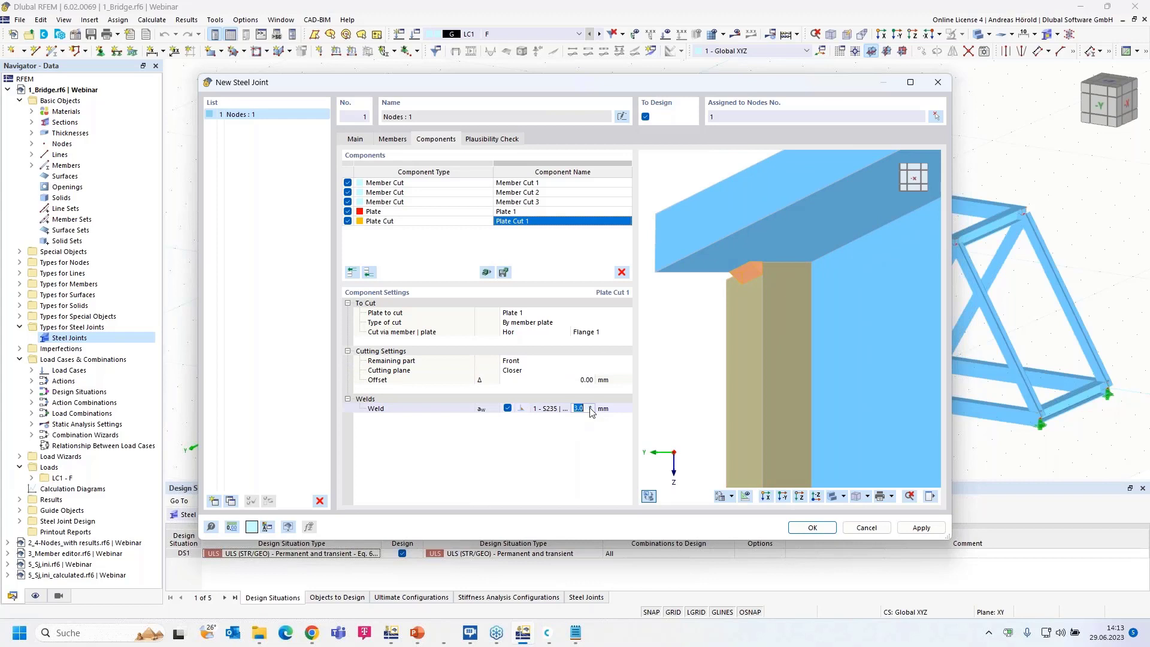
text(8)
click(590, 436)
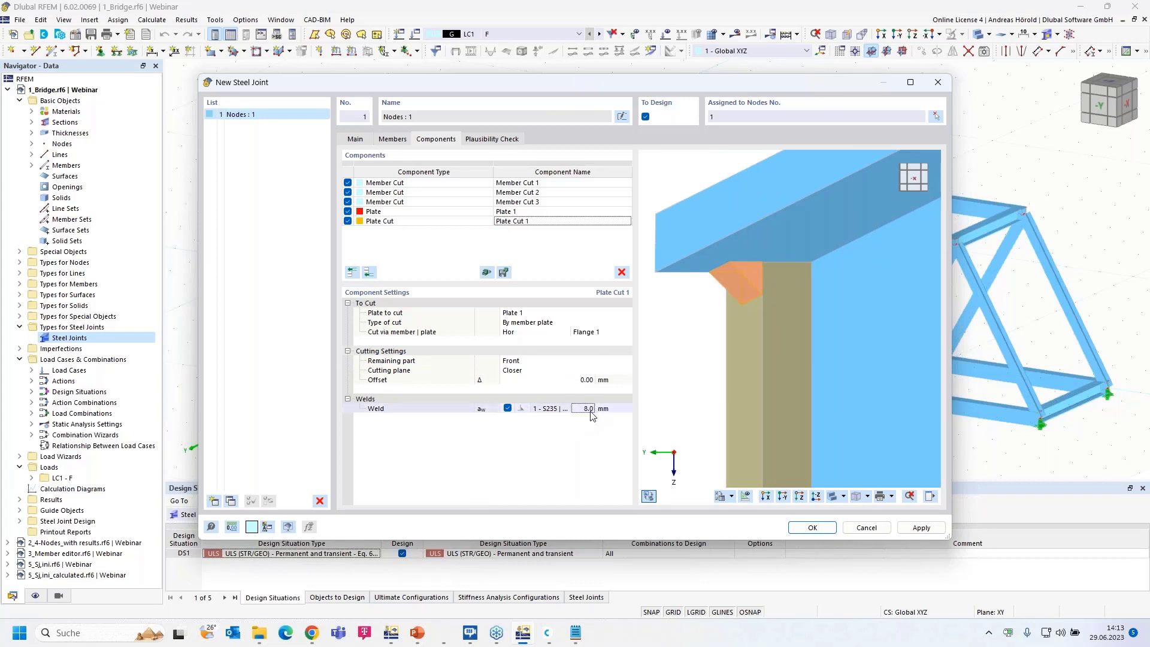
Step: Add a second Plate Cut component at the end that trims Plate 1 by the Web of member Dia 1
click(783, 497)
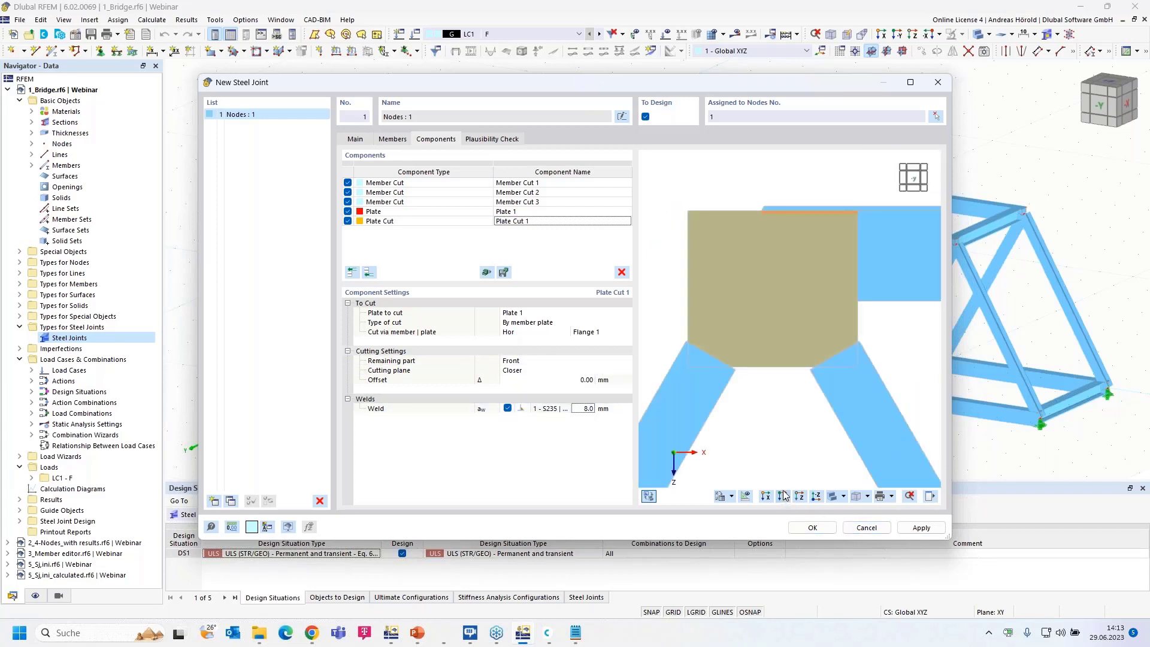
click(369, 274)
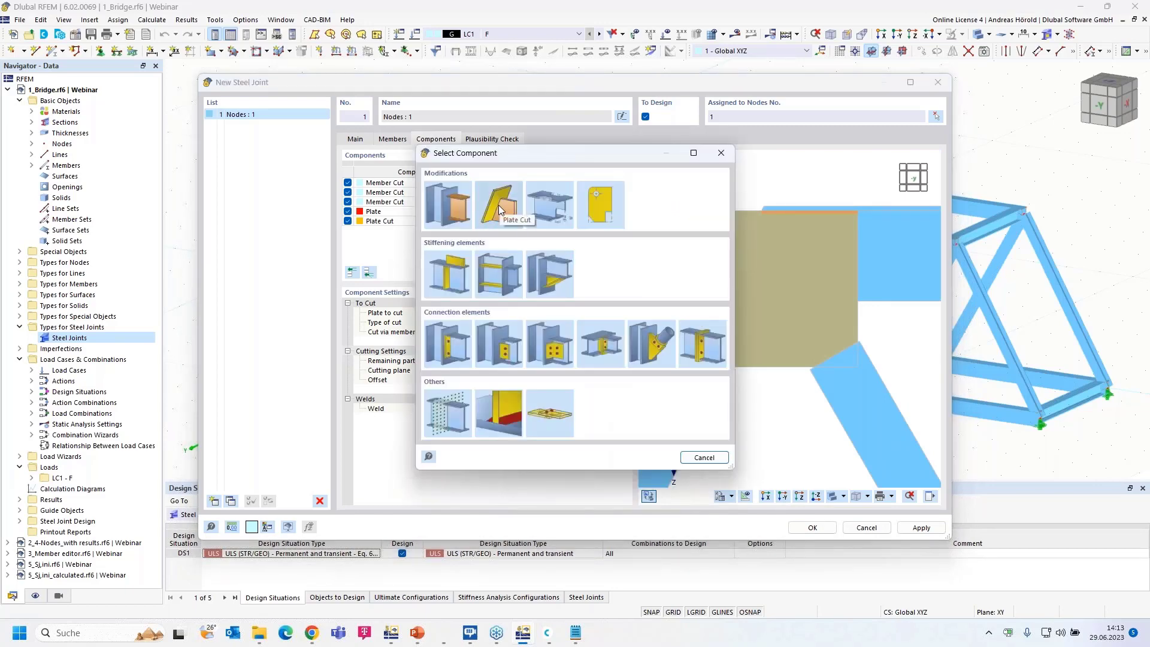
click(499, 204)
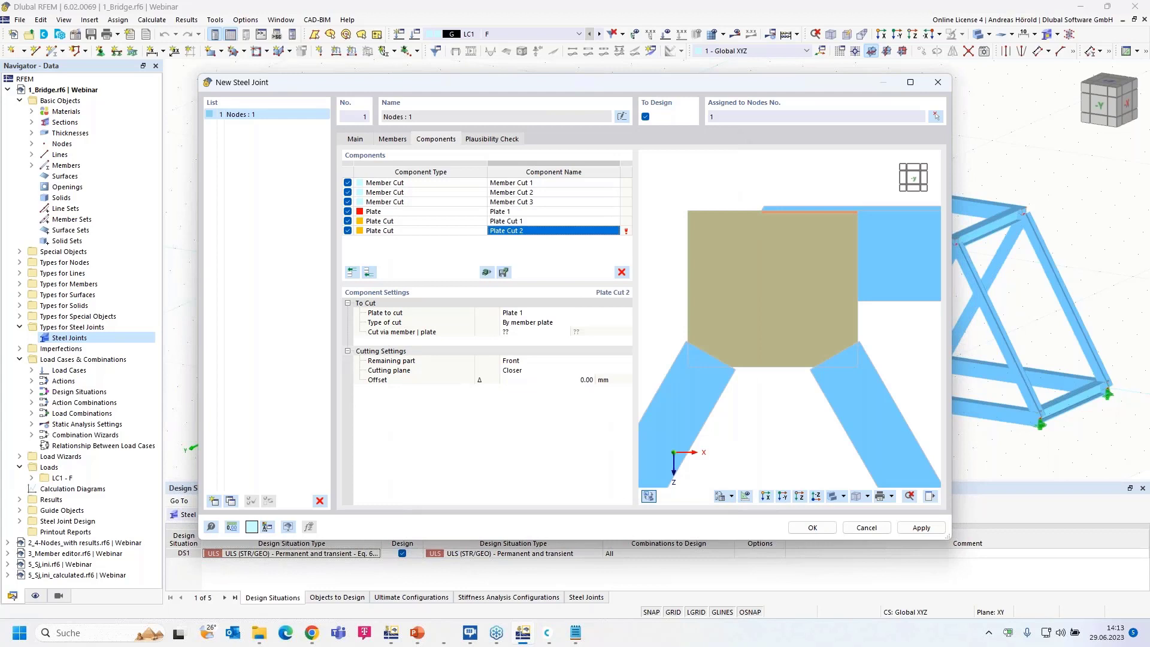
click(519, 332)
click(567, 333)
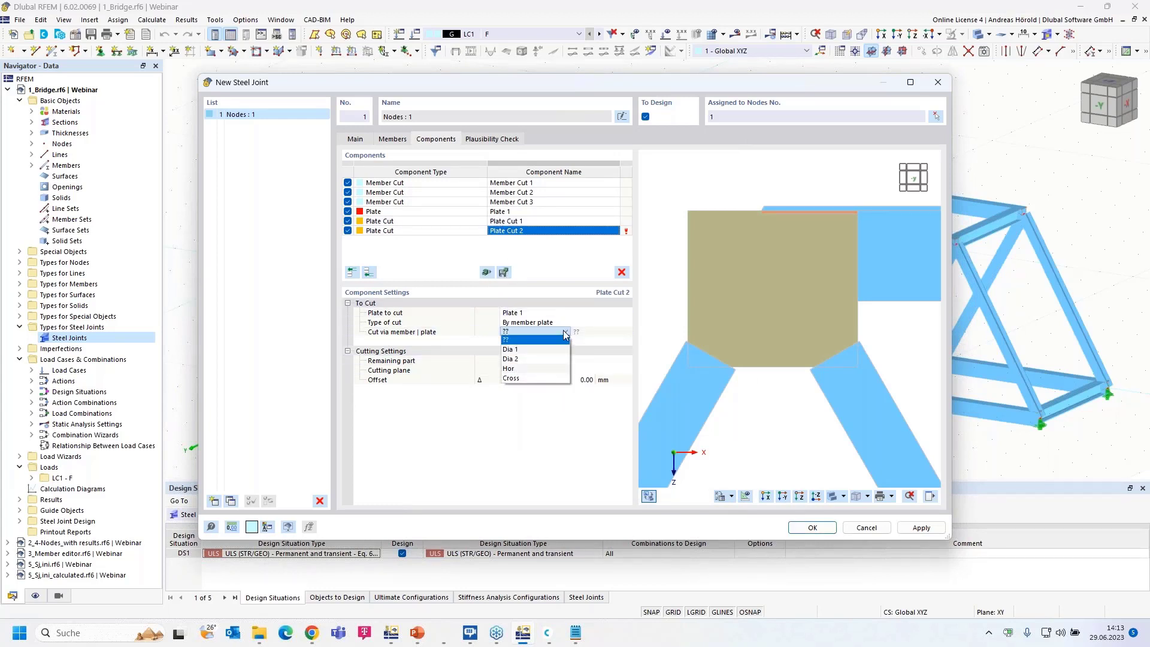
click(541, 350)
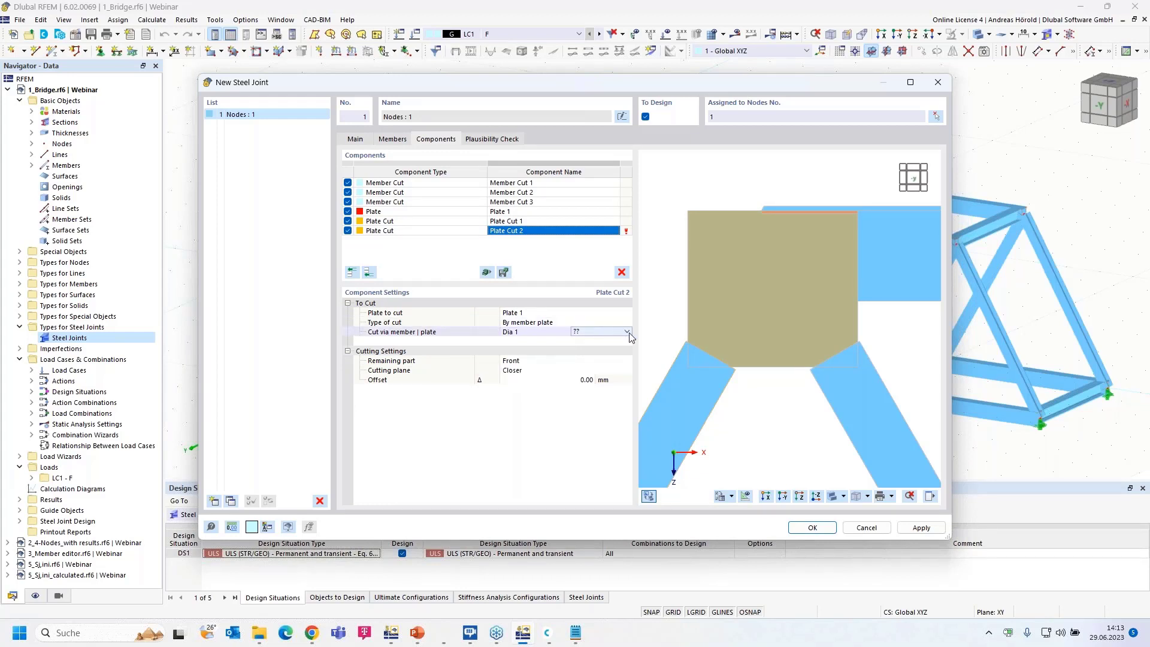
click(629, 332)
click(607, 359)
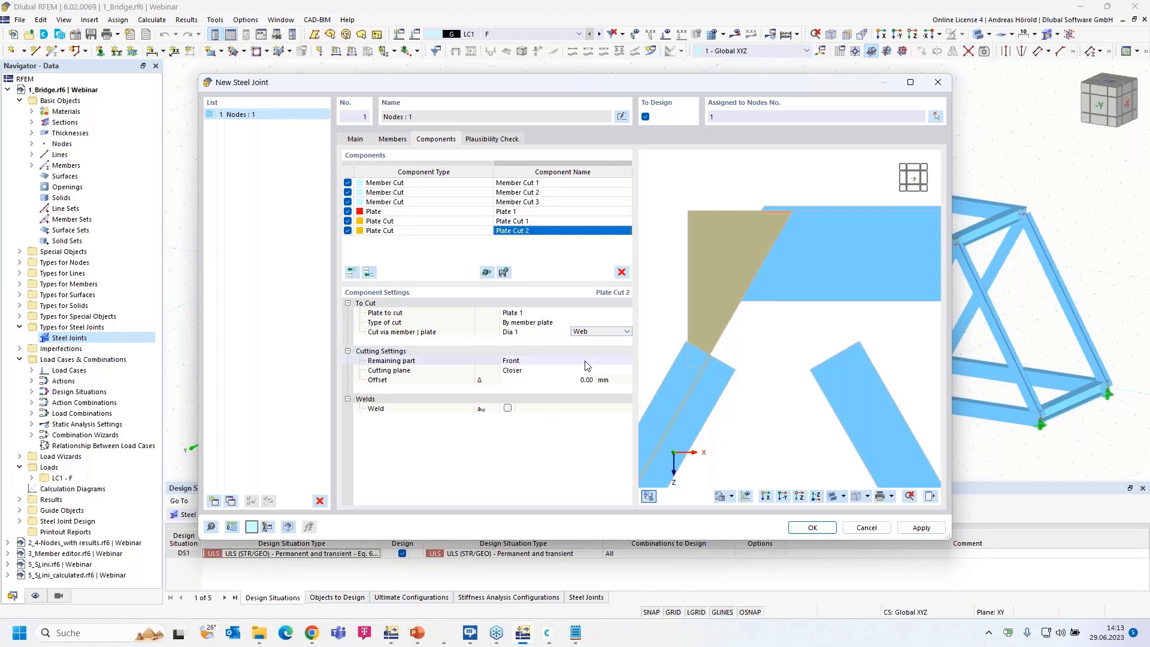
Step: Set the remaining part of the second plate cut to Rear
click(531, 362)
click(529, 362)
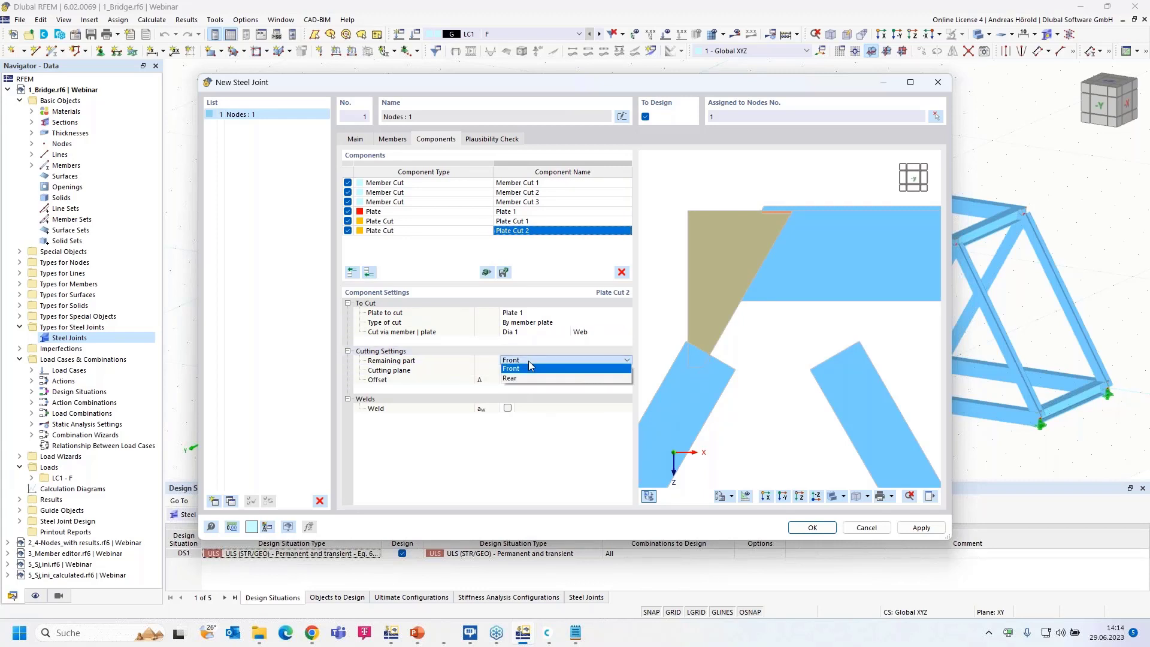
click(525, 384)
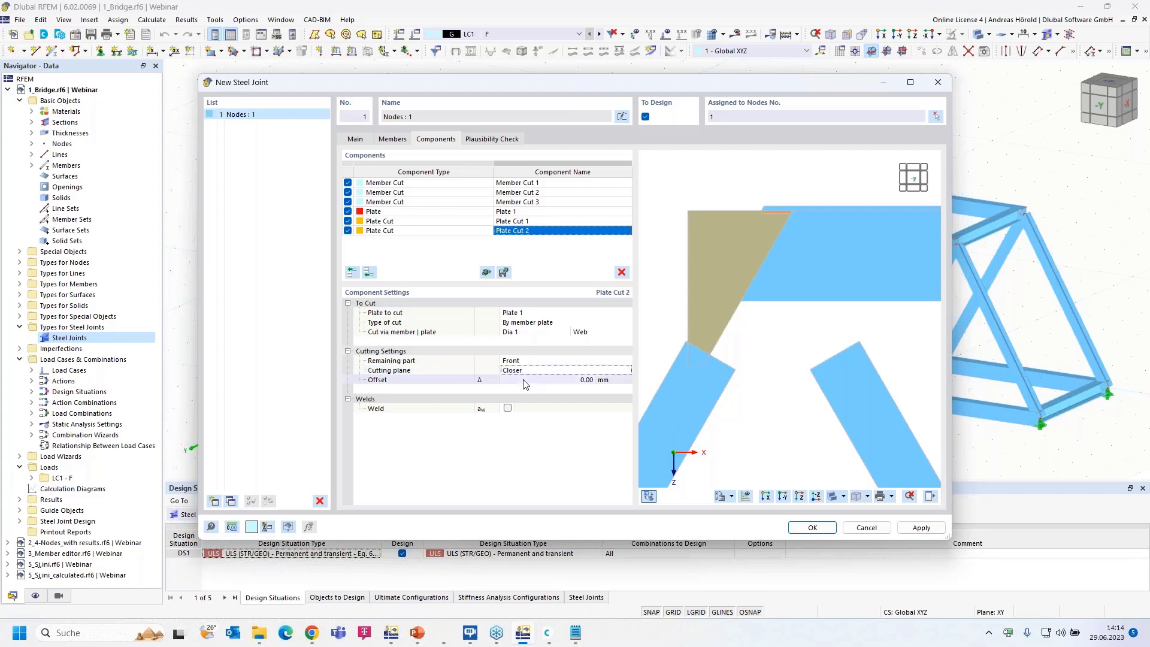
click(570, 362)
click(570, 361)
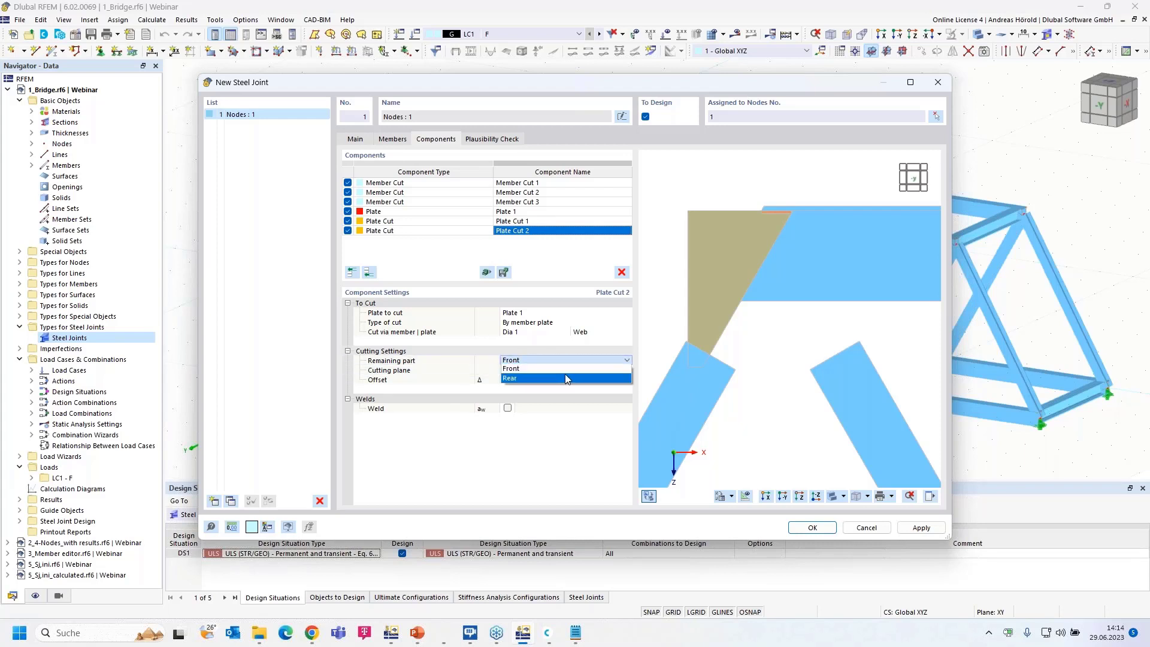
click(567, 378)
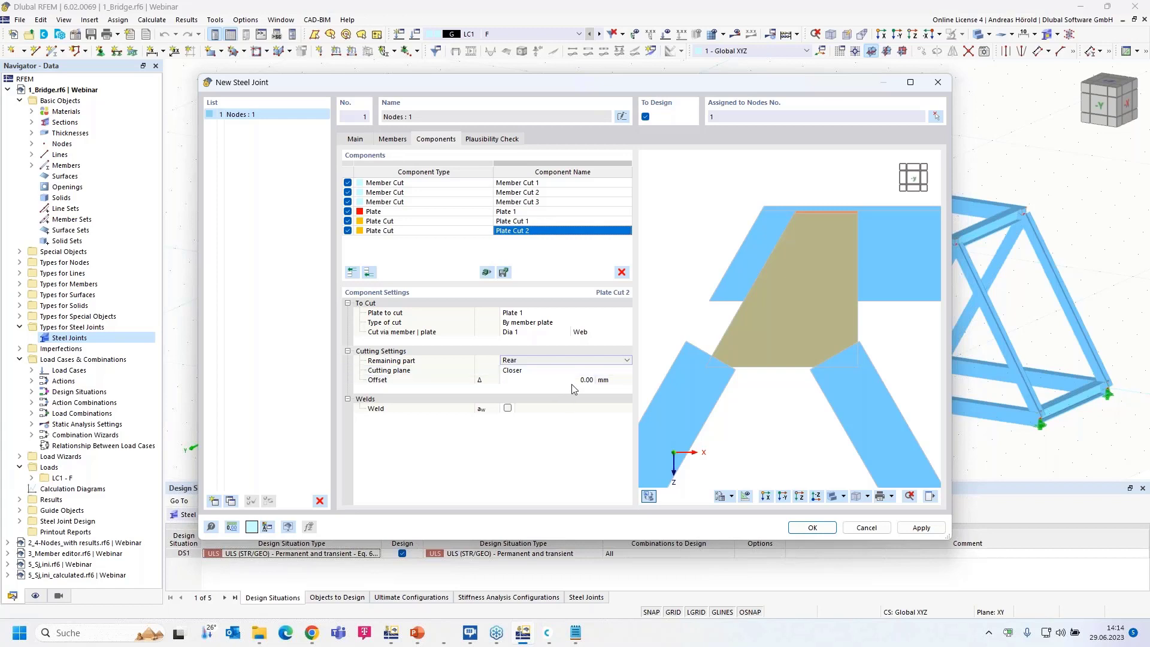
Step: Set the offset of the second plate cut to -125 mm
click(552, 380)
text(-125)
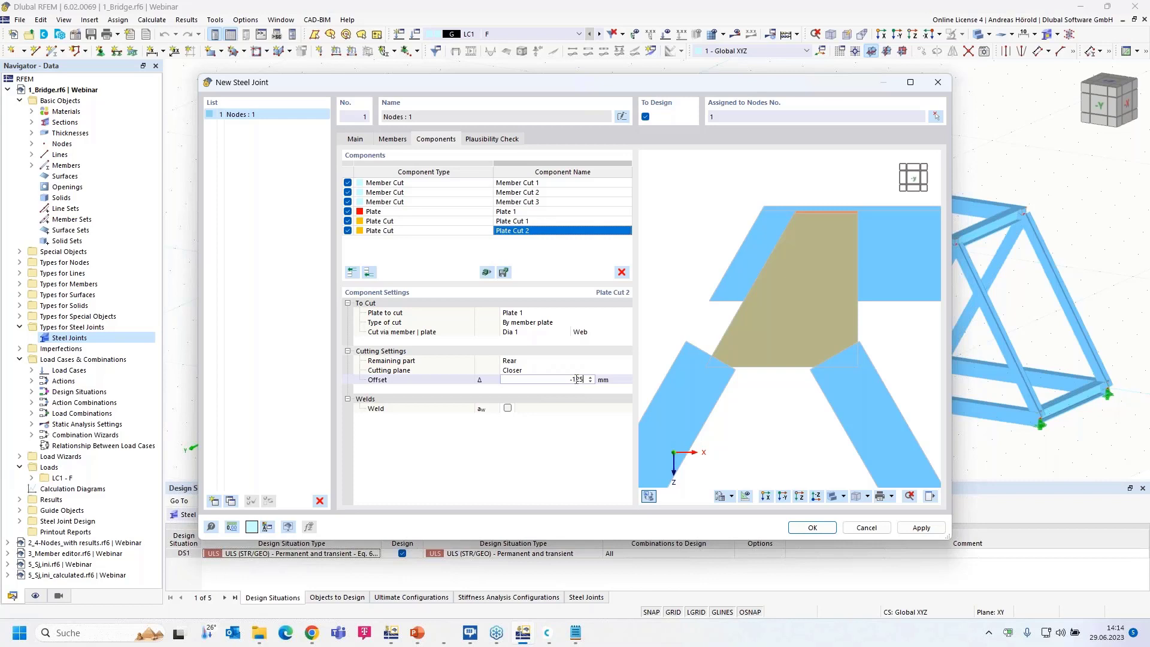
key(Return)
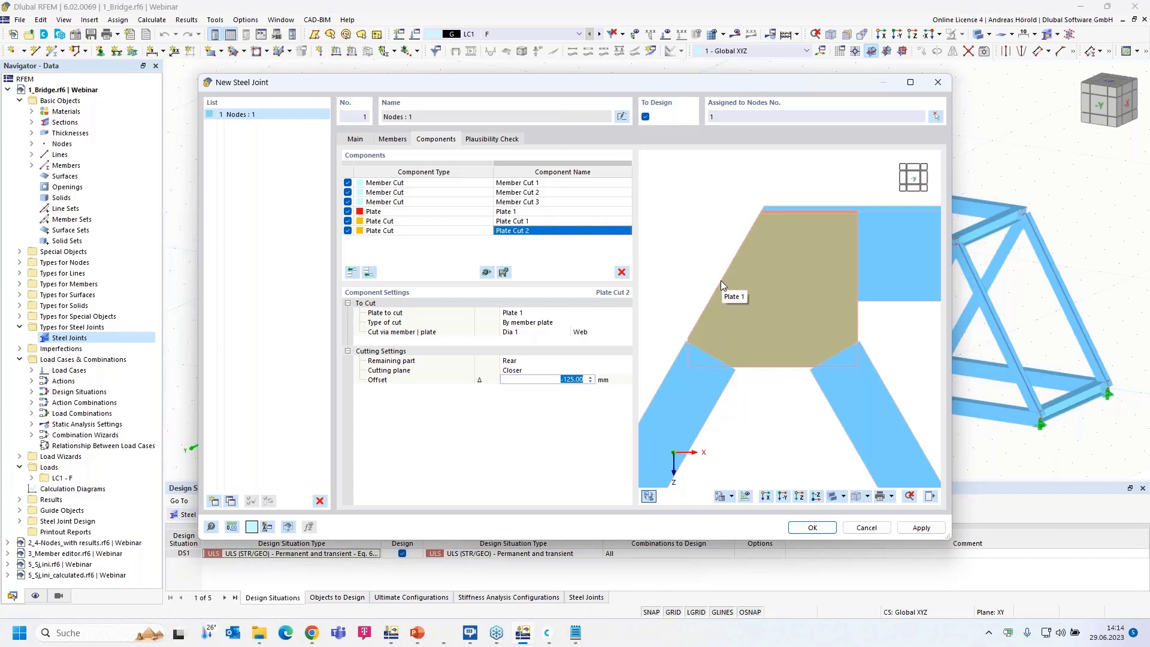
Step: Add a Plate Editor component at the end of the list and set its type of operation on Plate 1 to Opening
click(368, 274)
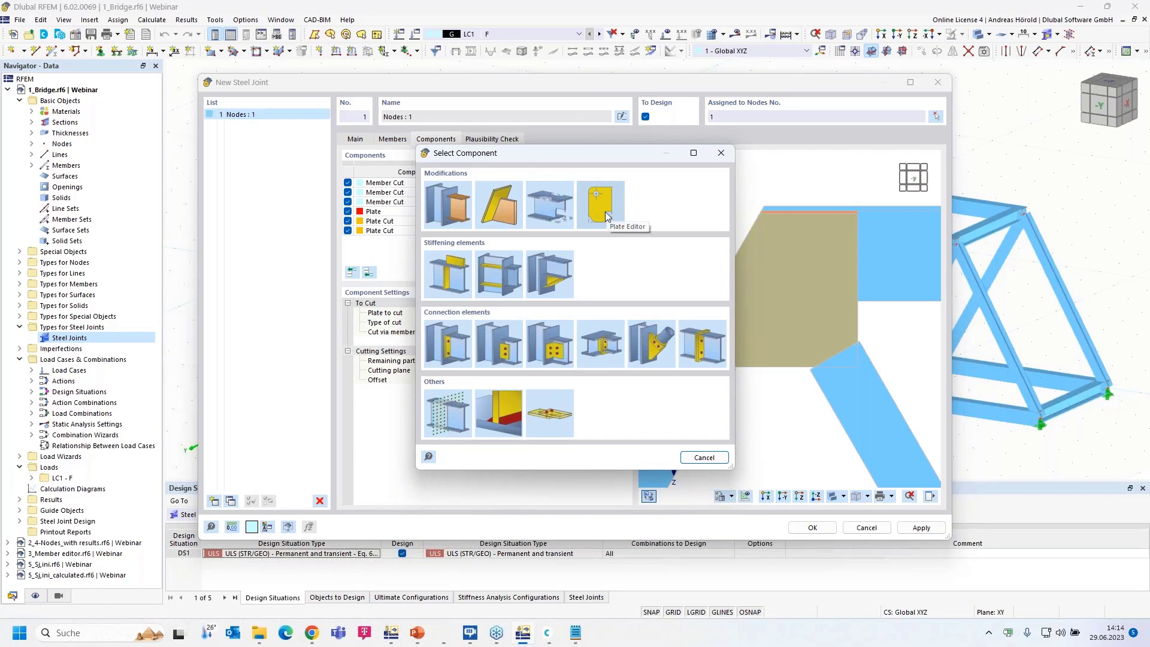
click(602, 207)
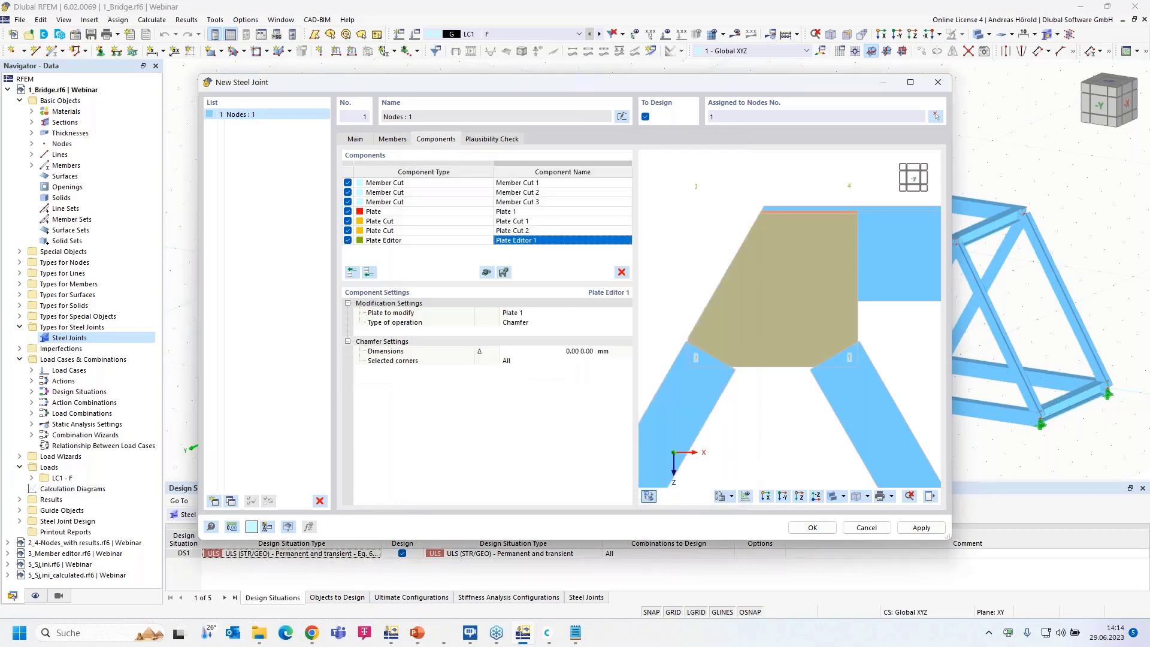
click(544, 323)
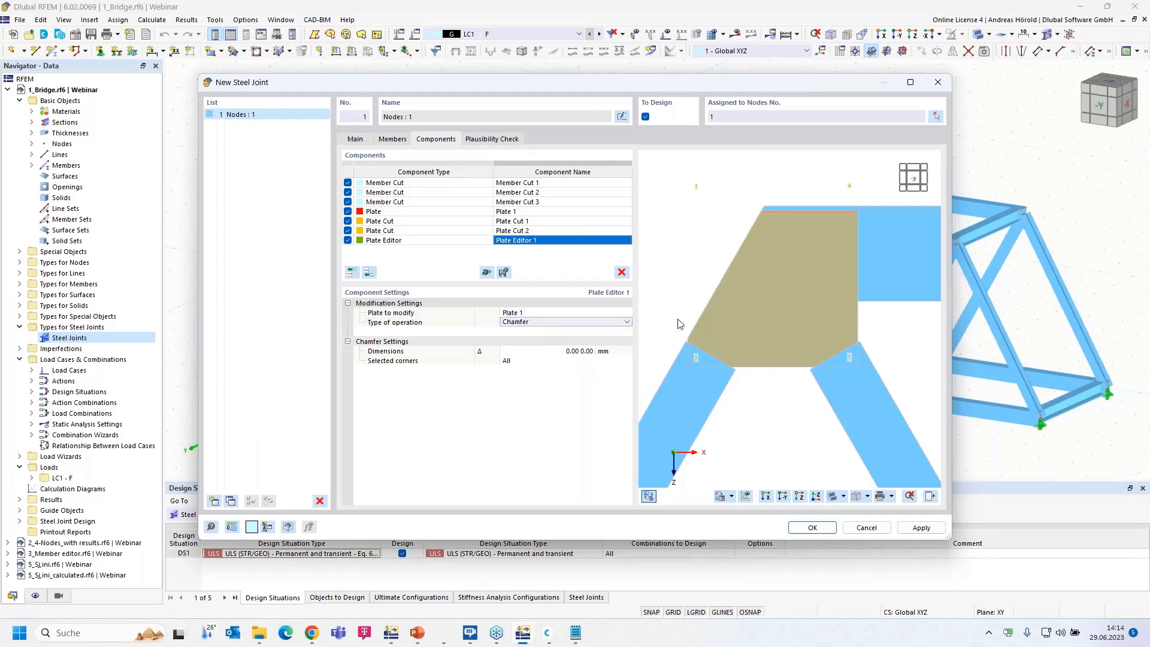
click(626, 322)
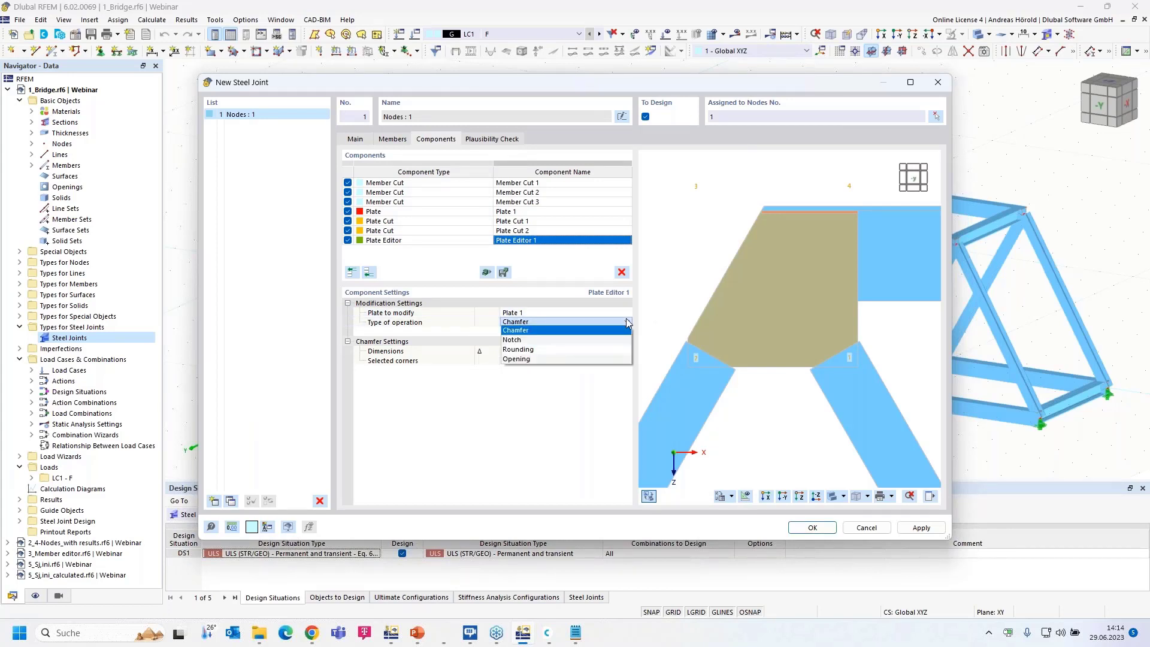
click(556, 359)
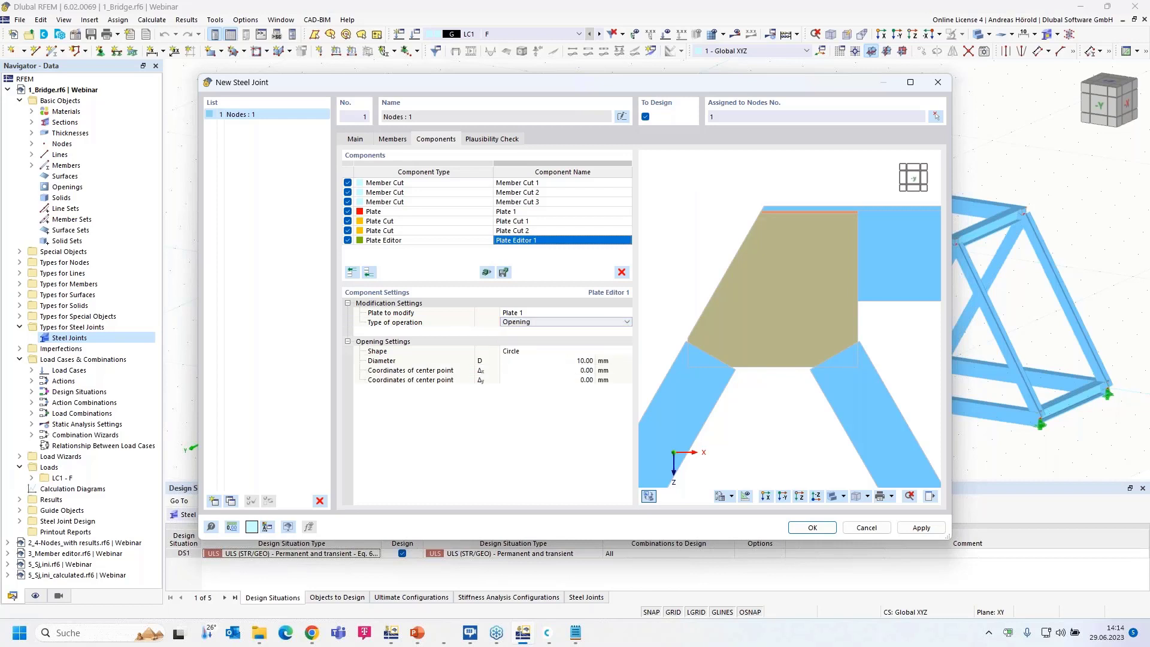
Step: Set the shape of the opening in Plate 1 to Hexagon
click(549, 353)
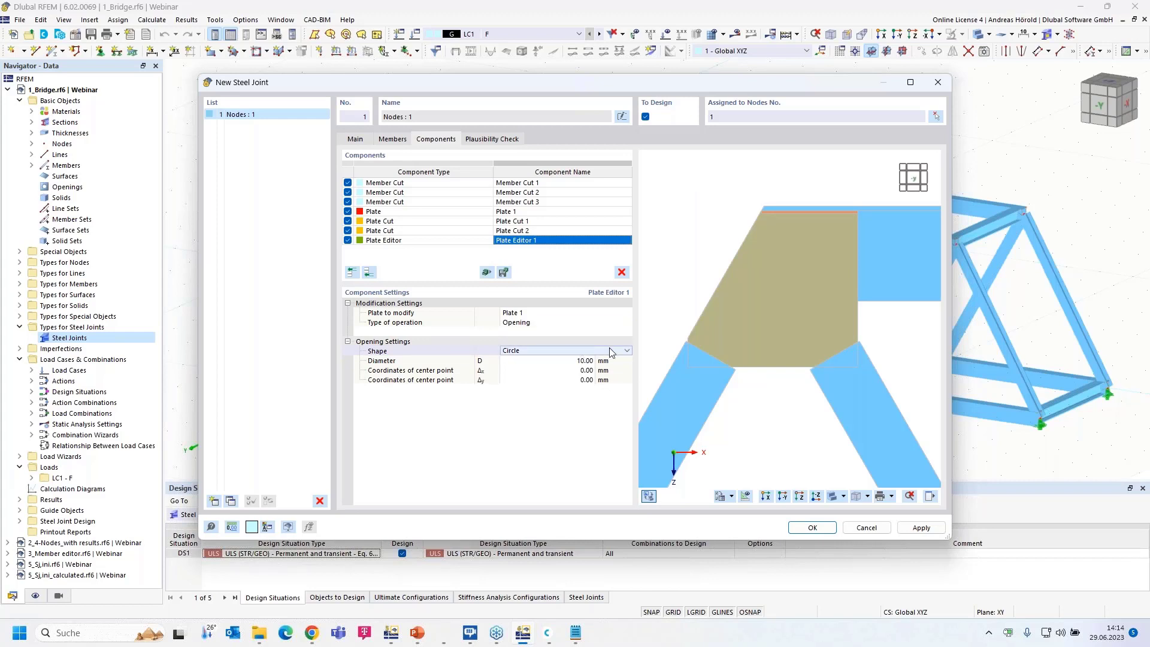
click(627, 350)
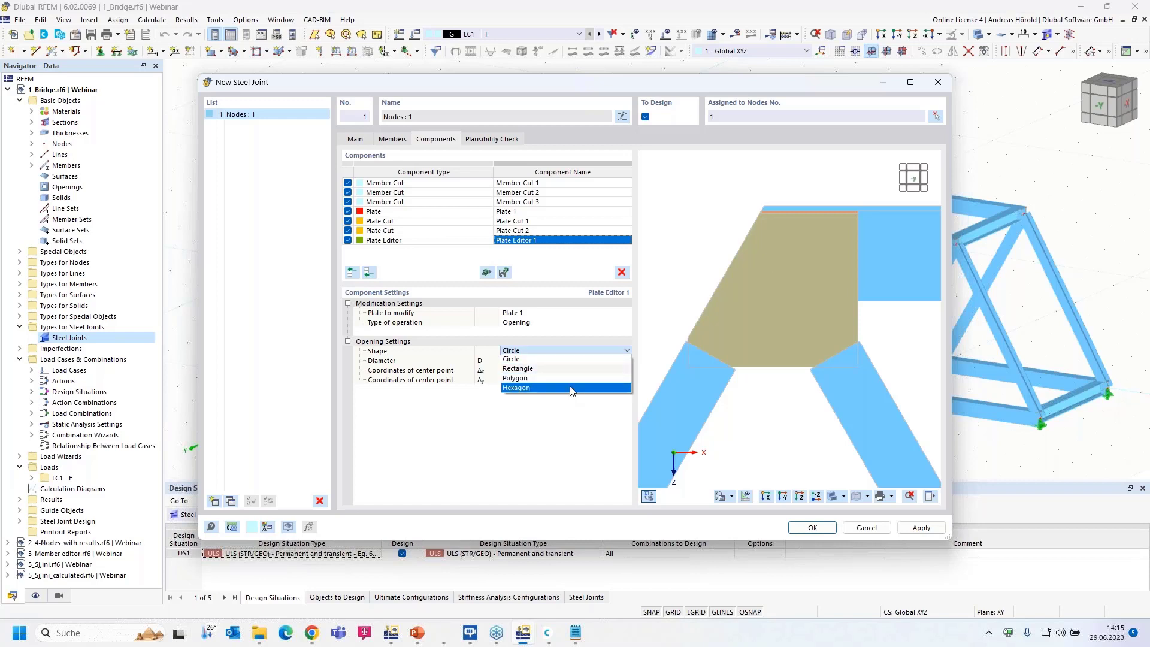
key(Escape)
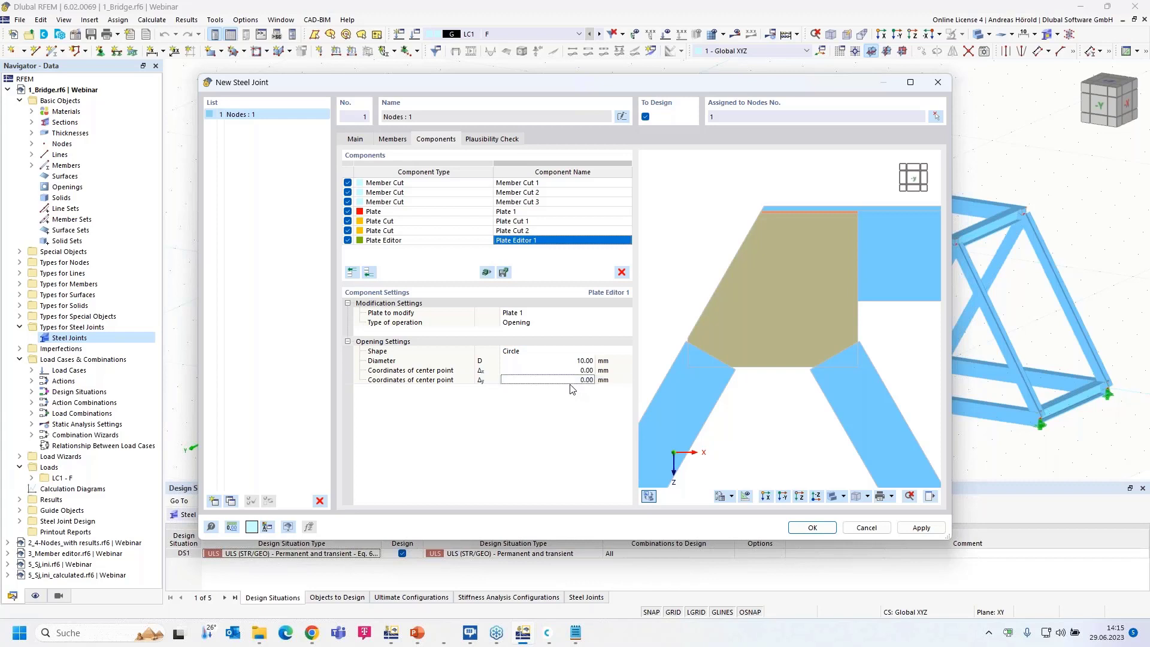
click(575, 351)
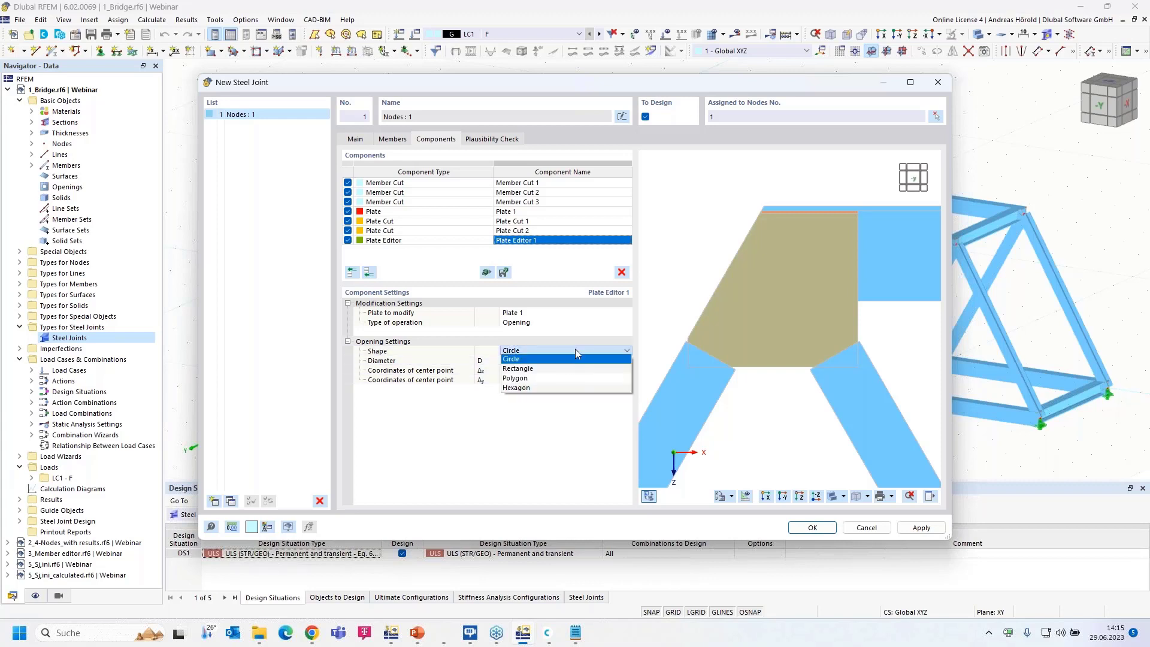
click(578, 388)
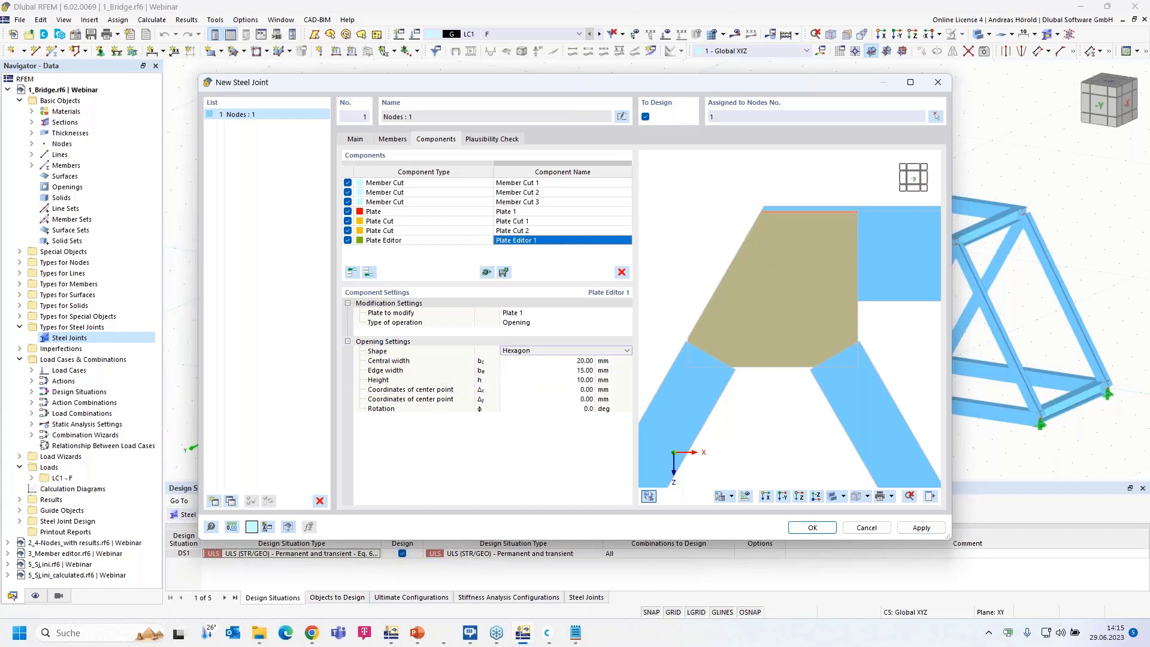
Step: Size the hexagonal opening with a central width of 300.11 mm, an edge width of 150 mm and a height of 260 mm
click(586, 361)
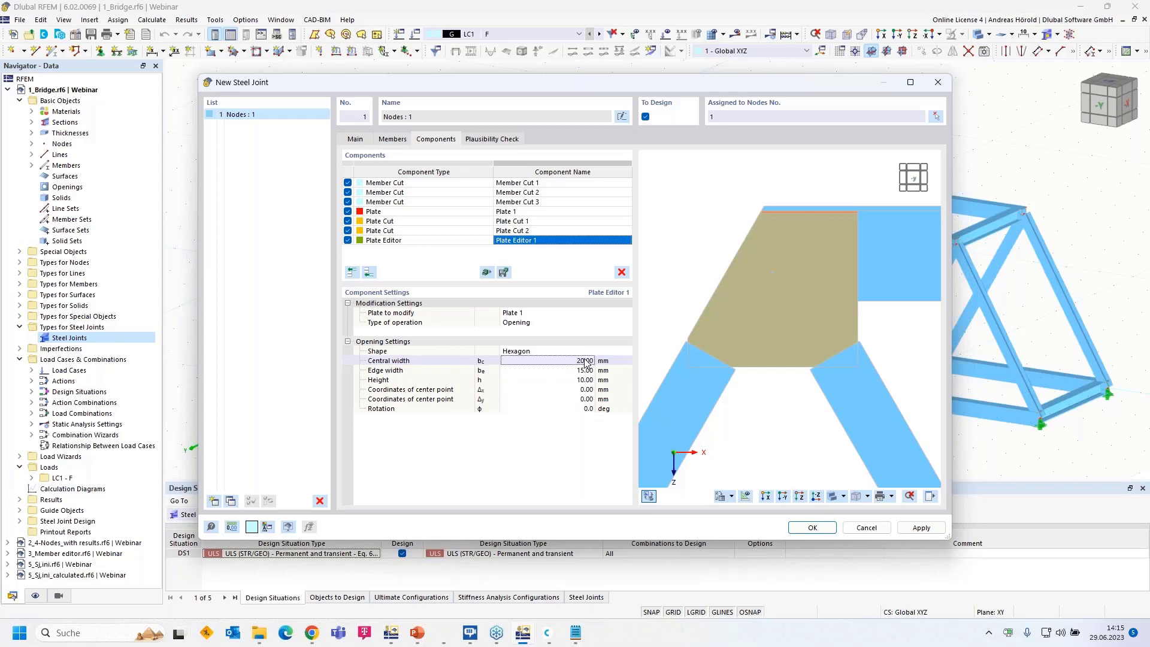
text(300,11)
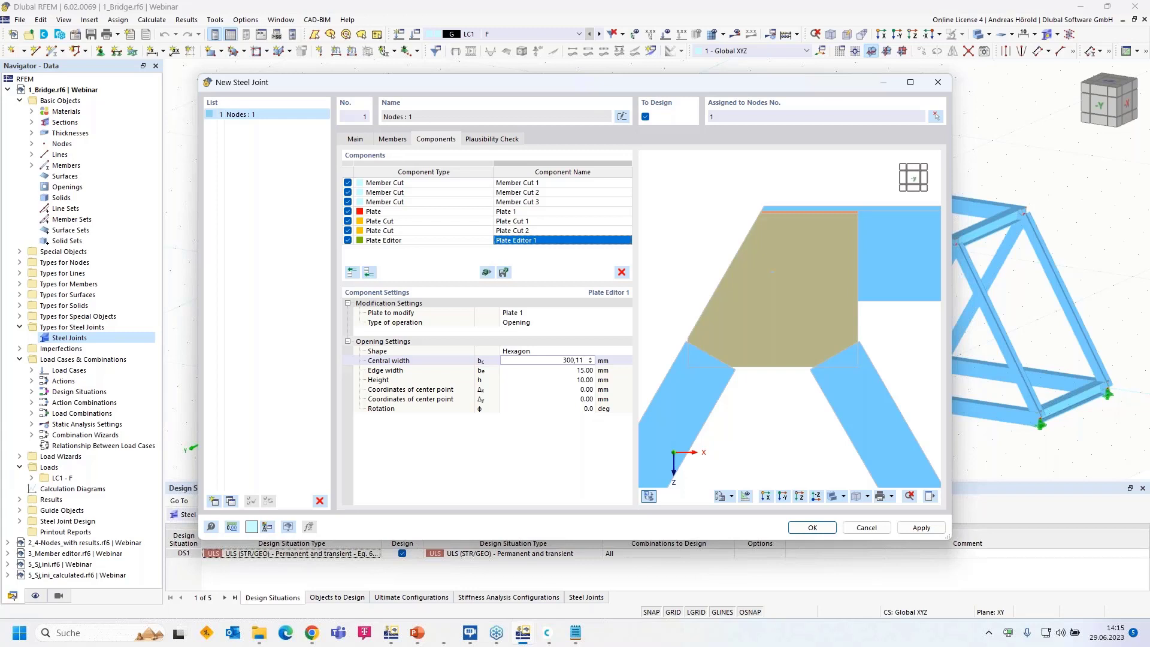
key(Tab)
text(1500)
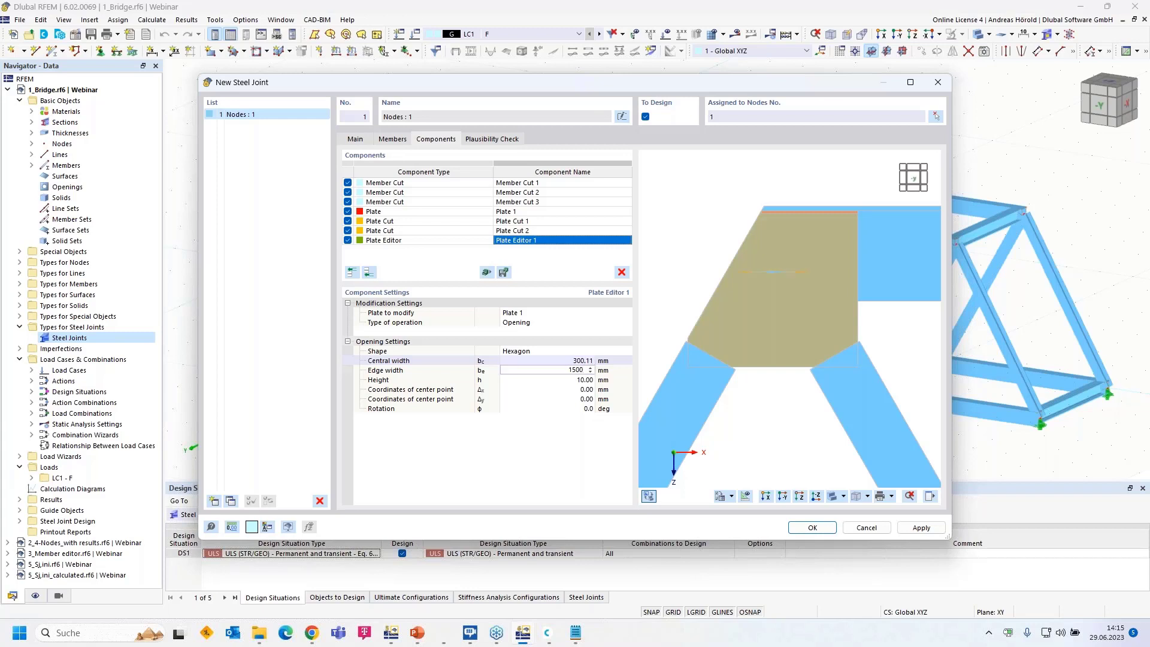
key(BackSpace)
key(Tab)
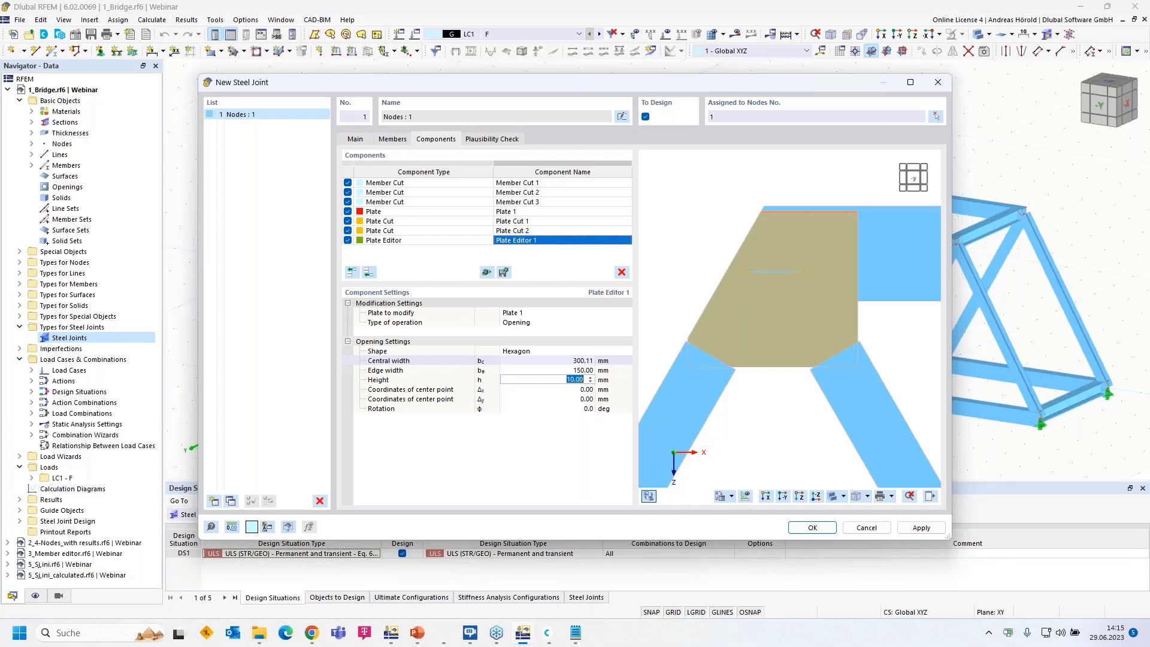
text(260)
key(Tab)
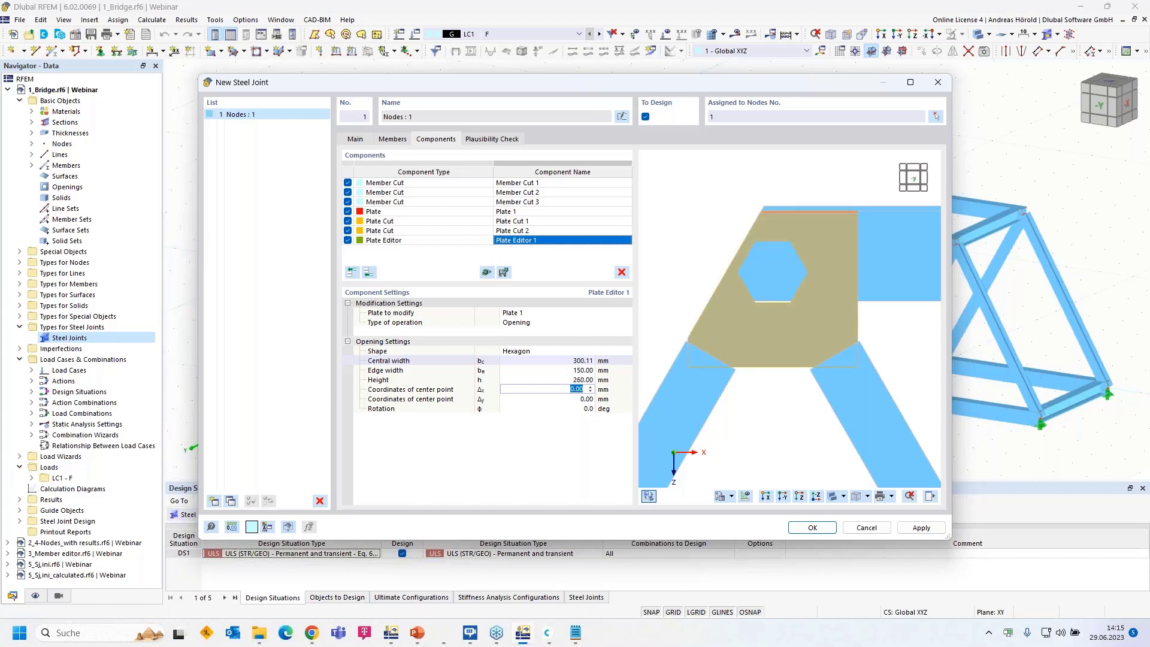
Step: Set the Y coordinate of the hexagonal opening's center point to 400 mm
key(Tab)
text(400)
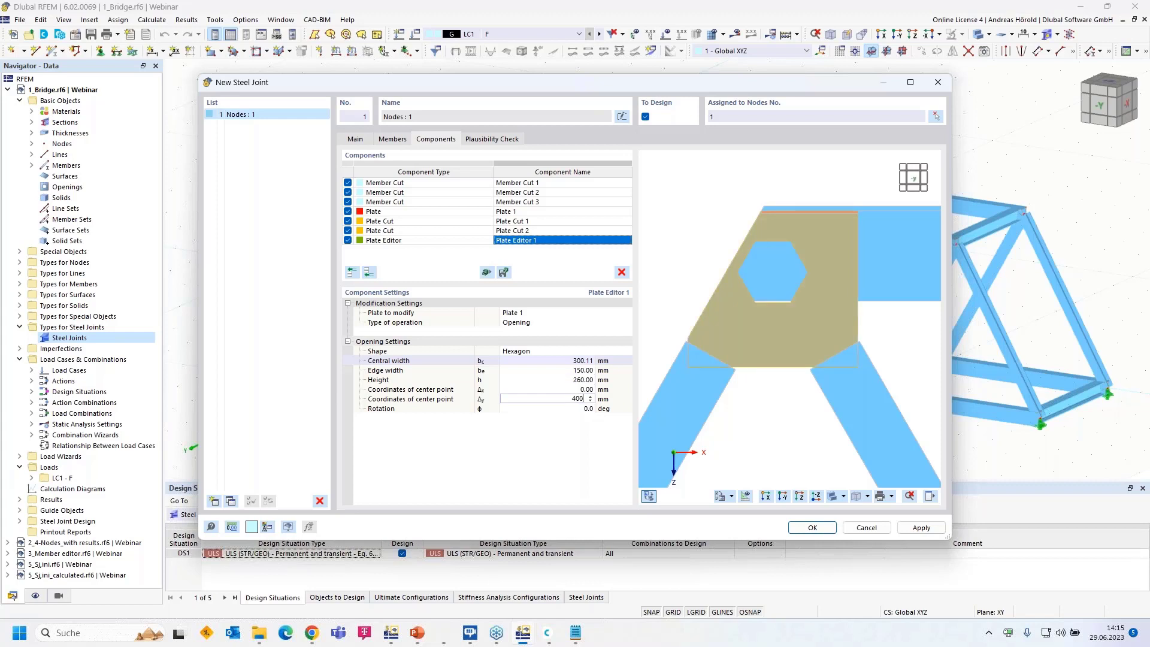
key(Tab)
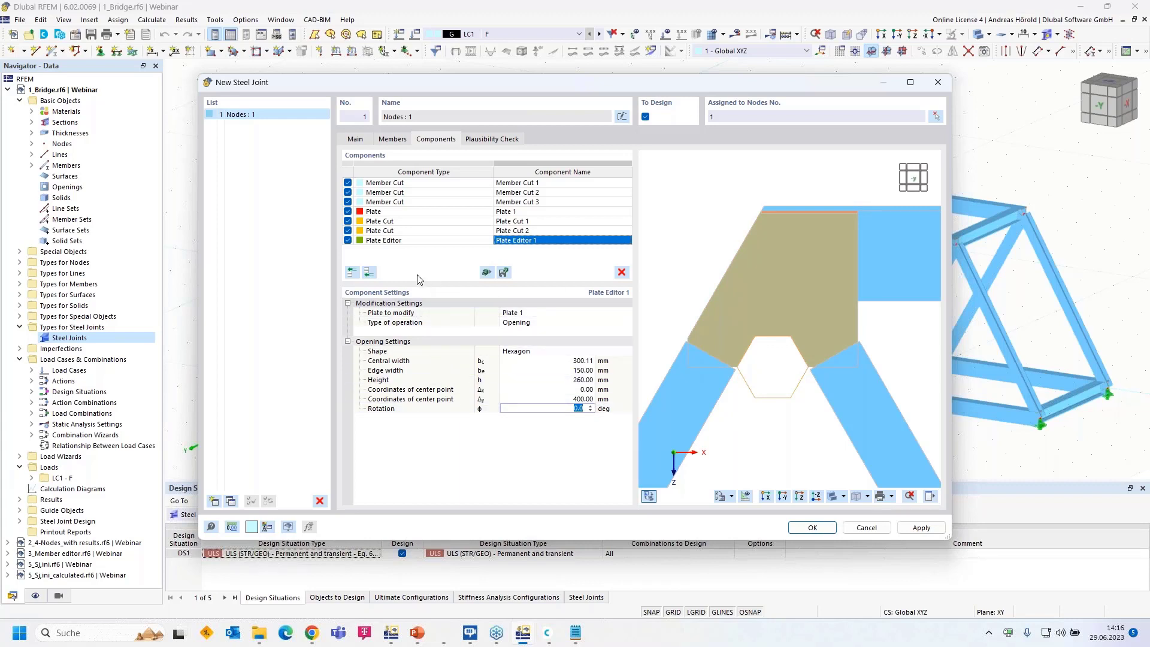
Step: Add a second Plate Editor component at the end that chamfers Plate 1 with dimensions of 207.85 and 120 mm
scroll(863, 364, up, 2)
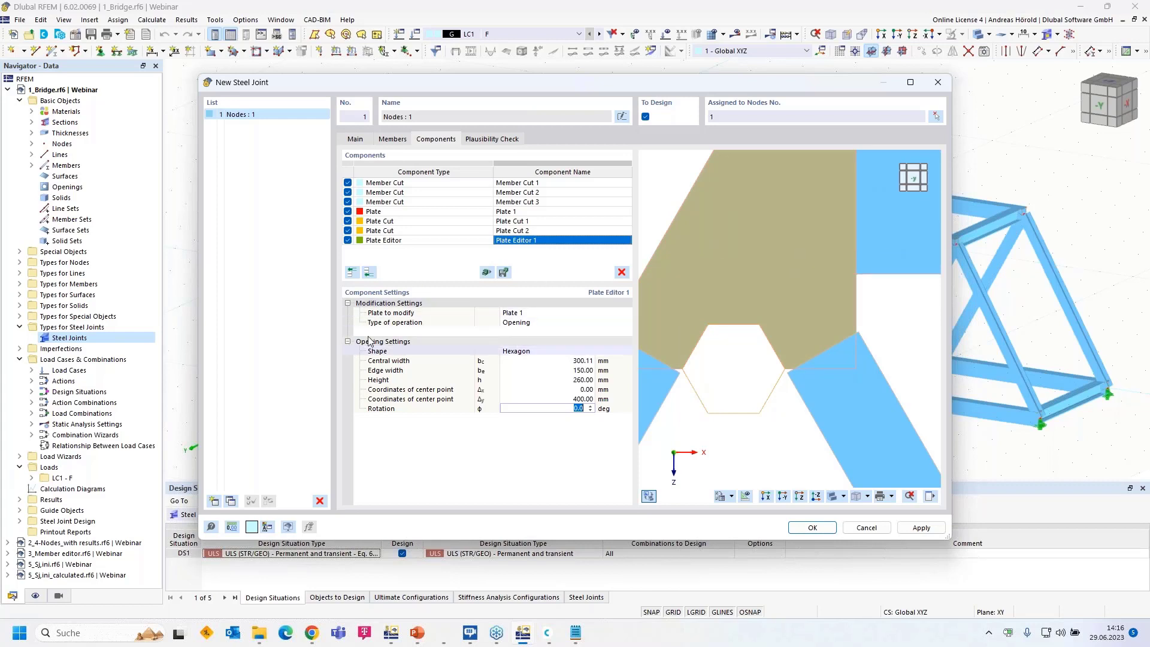
click(368, 274)
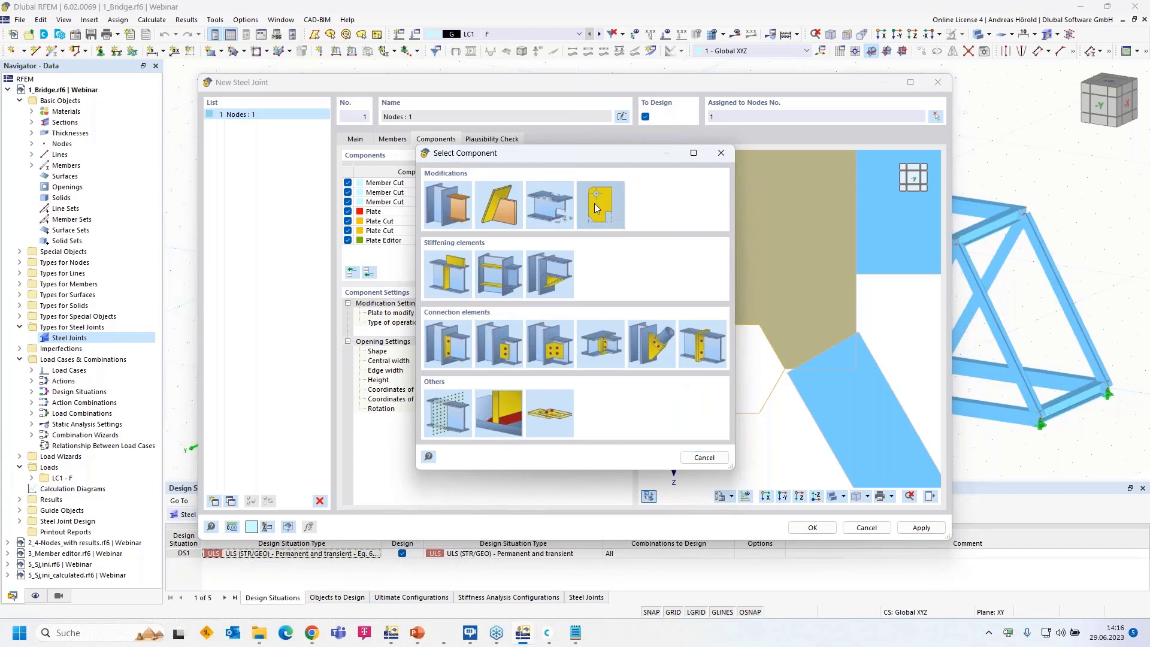
click(596, 208)
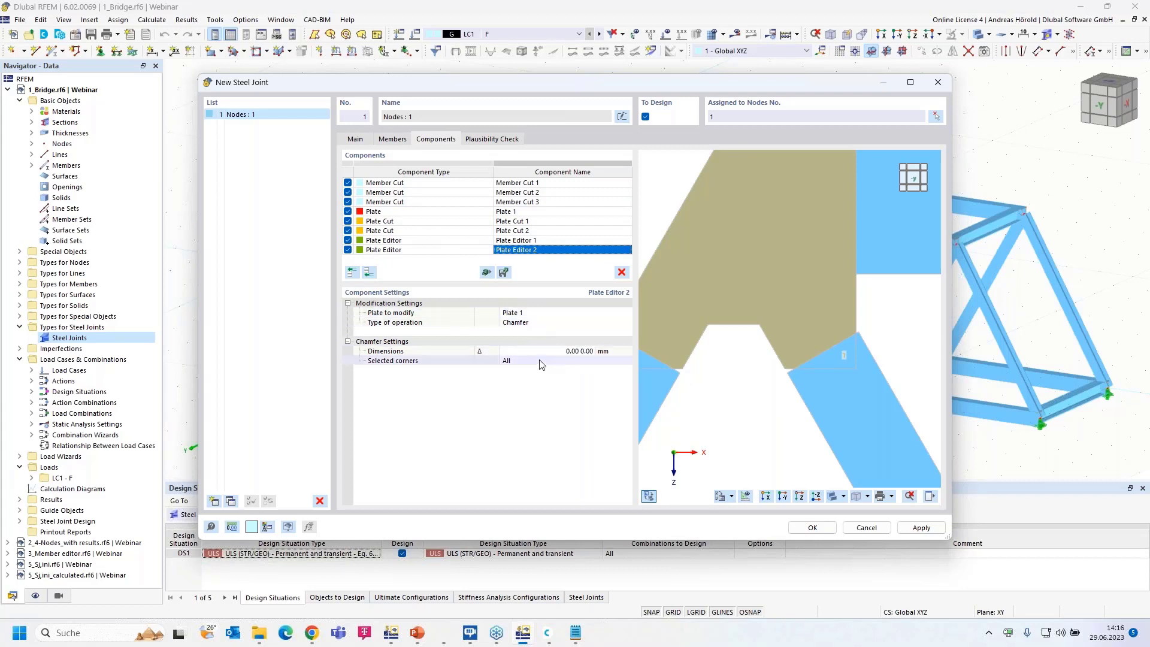
click(563, 356)
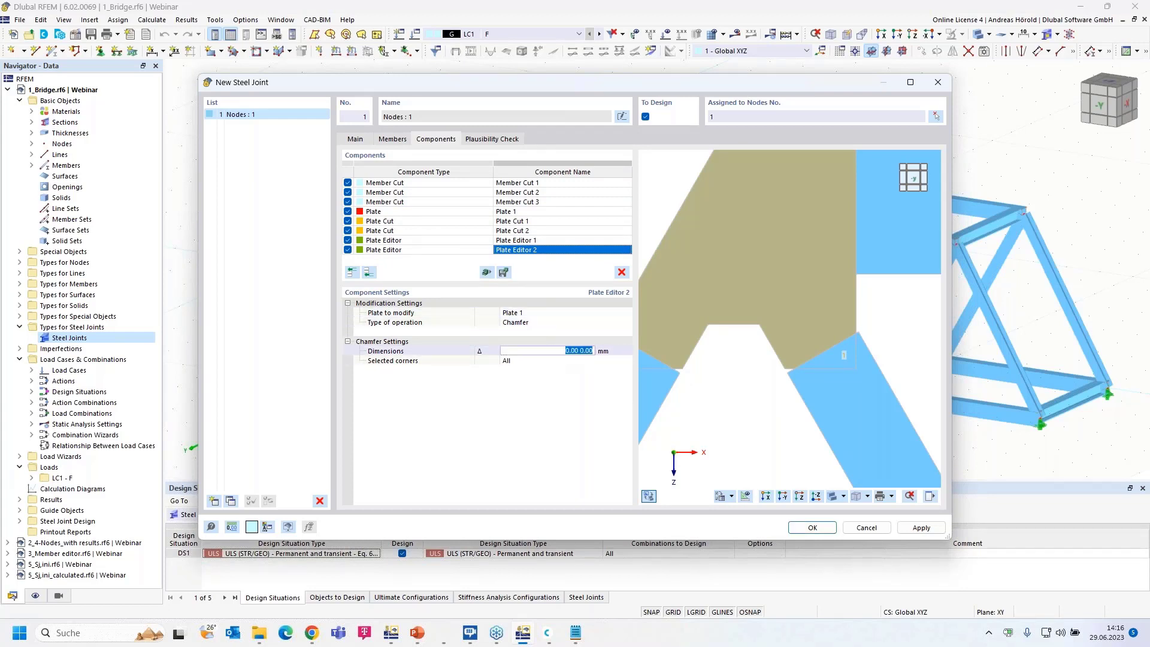
text(207,9)
key(BackSpace)
text(85 120)
key(Tab)
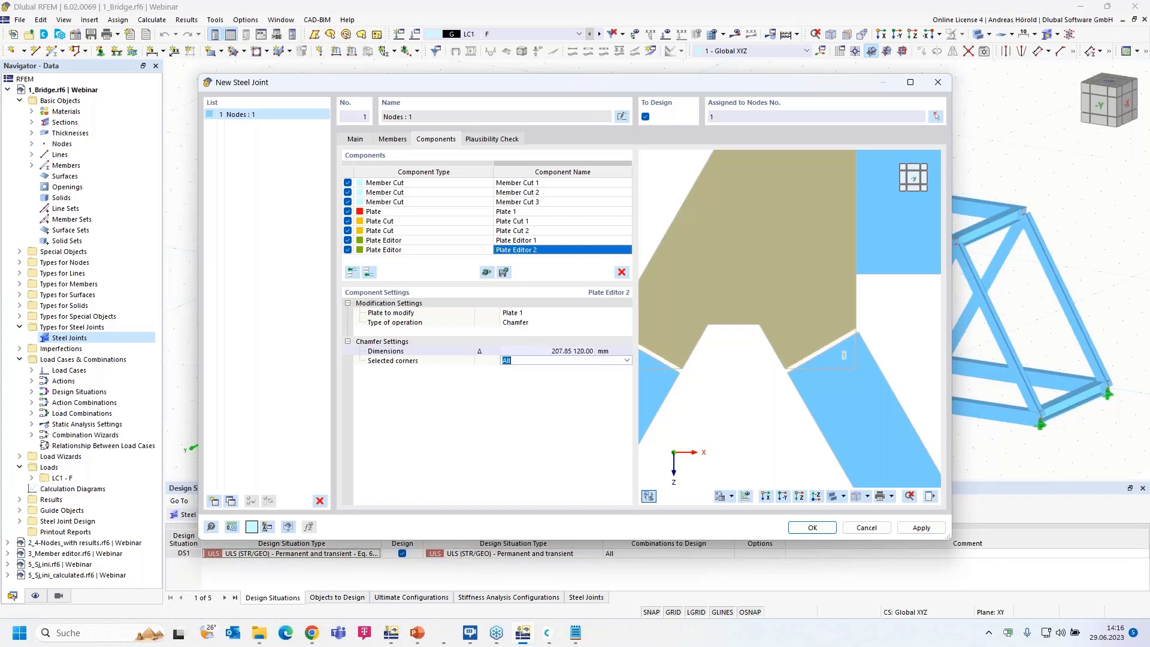
Step: Restrict the Plate 1 chamfer to corners 1 and 2
scroll(845, 346, down, 2)
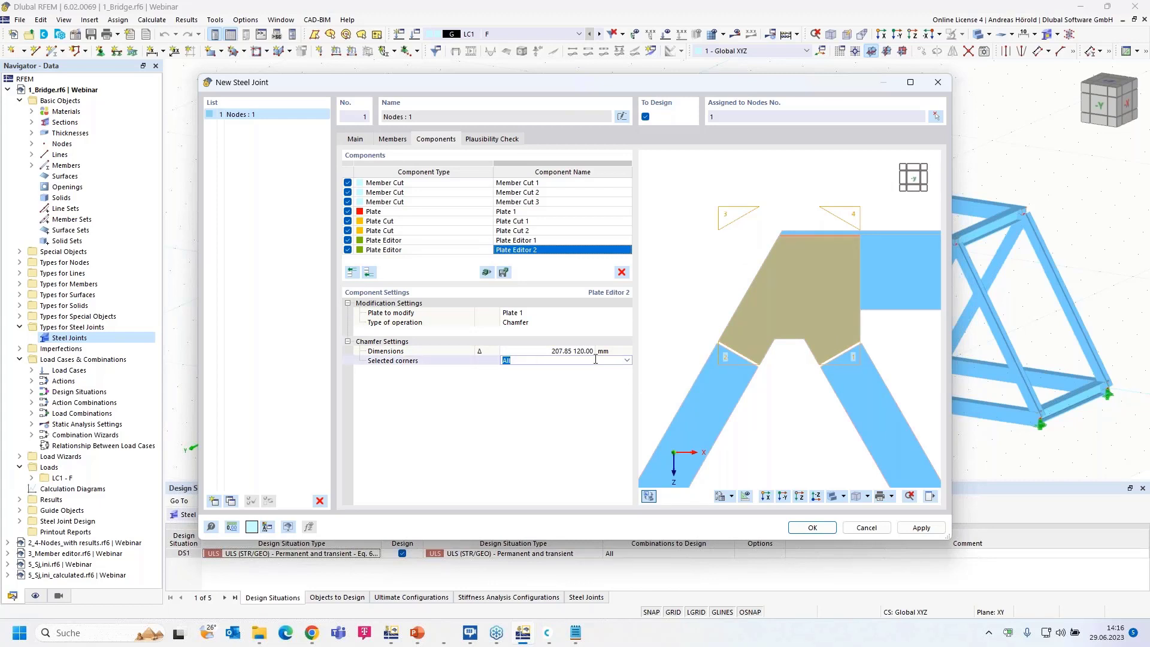
text(1, 2)
key(Return)
scroll(845, 368, up, 3)
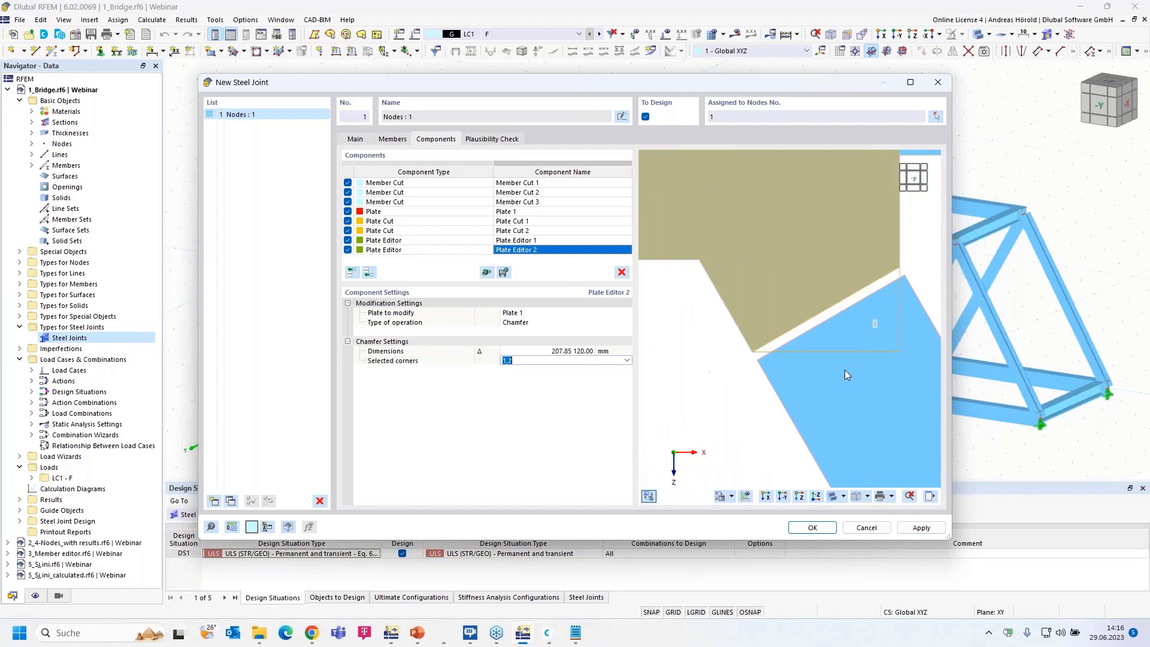
scroll(775, 329, down, 3)
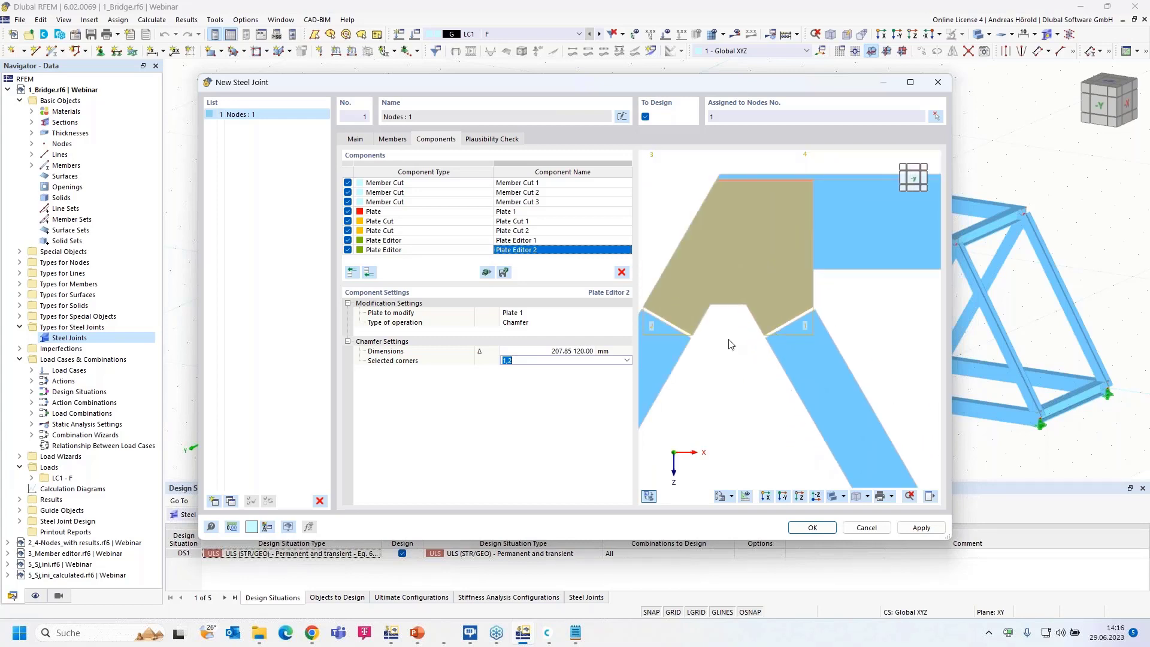
Step: Copy the Plate 1 component together with its two plate cuts and two plate editors to the end of the component list
ctrl+middle_drag(890, 321, 798, 340)
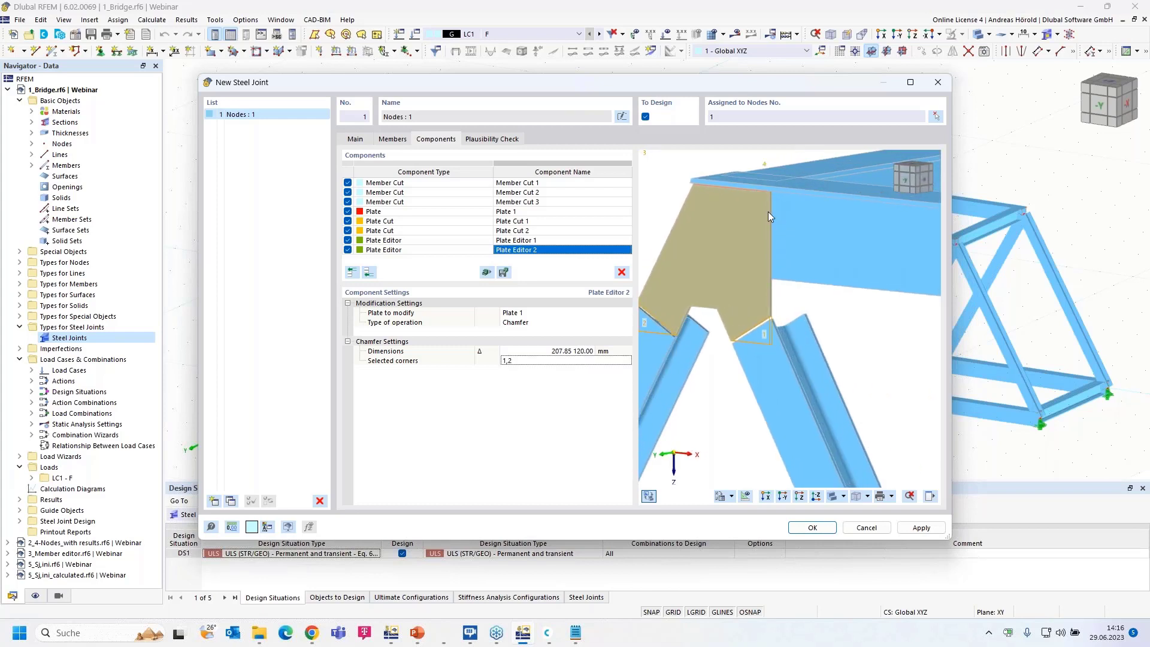
ctrl+middle_drag(851, 333, 873, 404)
scroll(846, 407, down, 2)
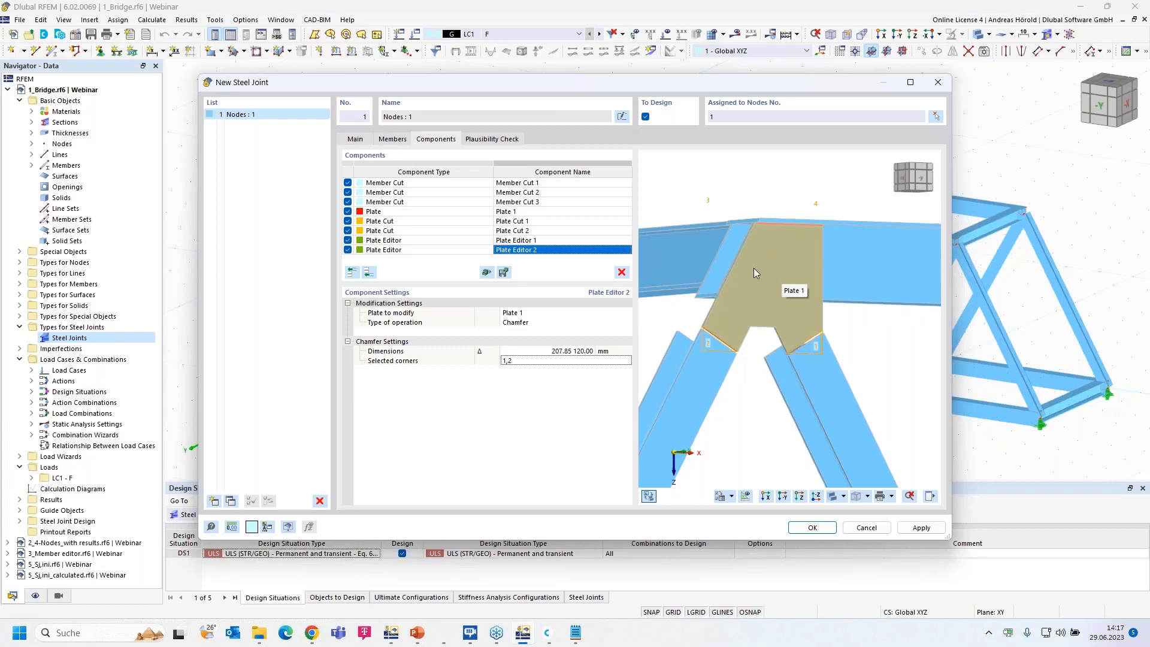
click(393, 213)
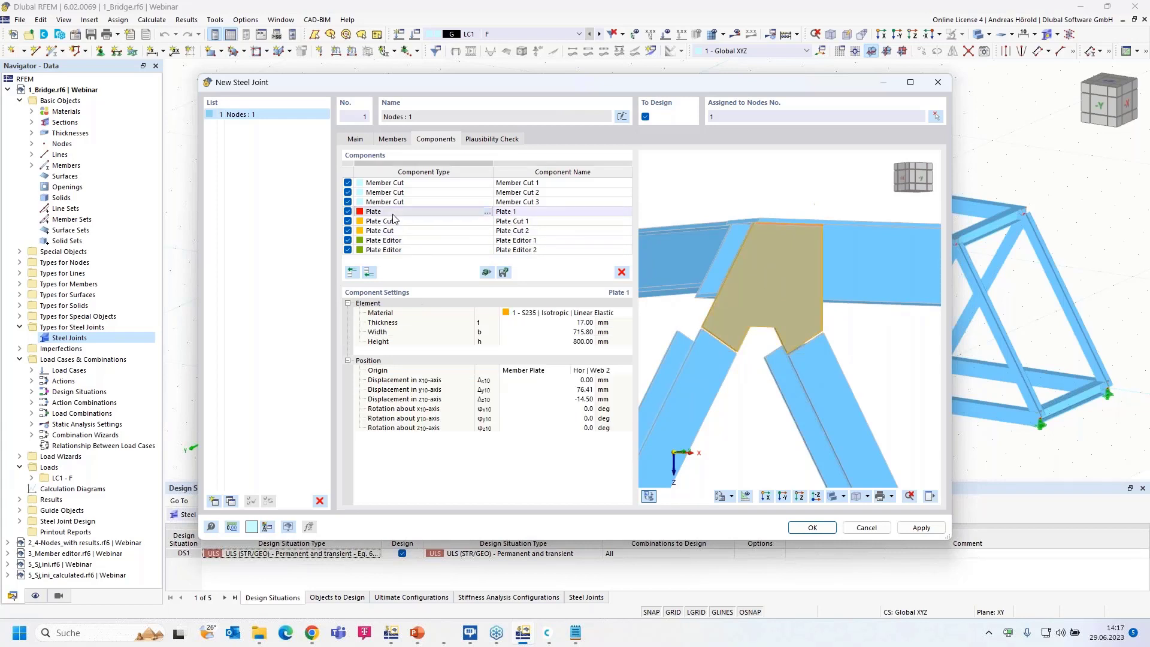
shift+click(421, 251)
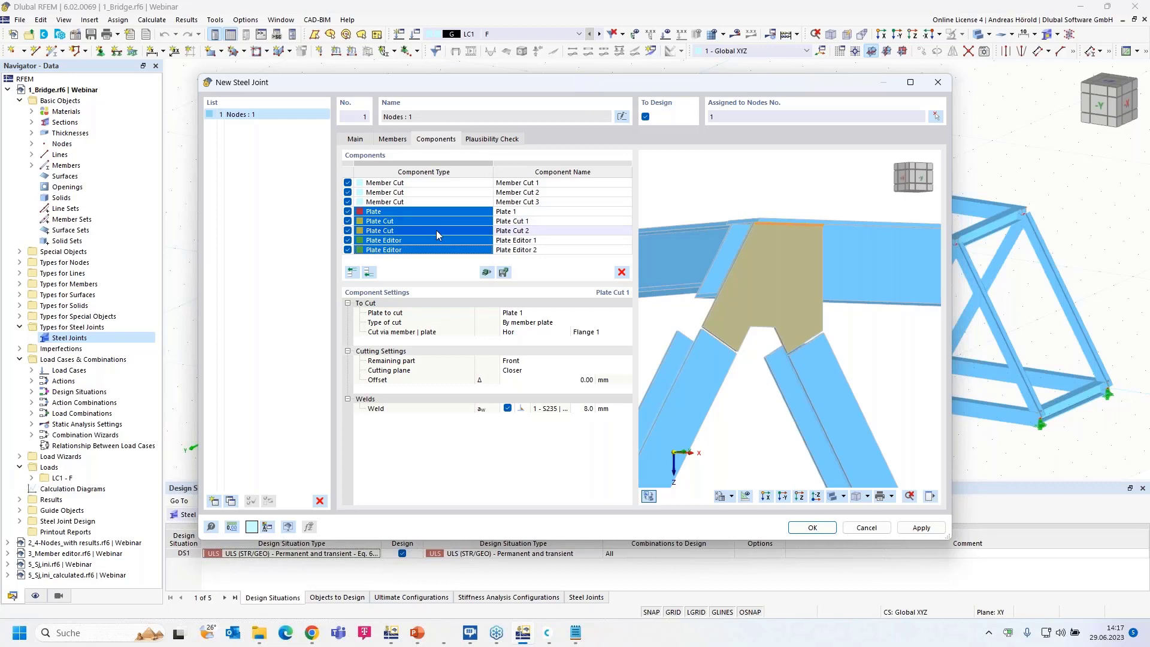
right_click(440, 229)
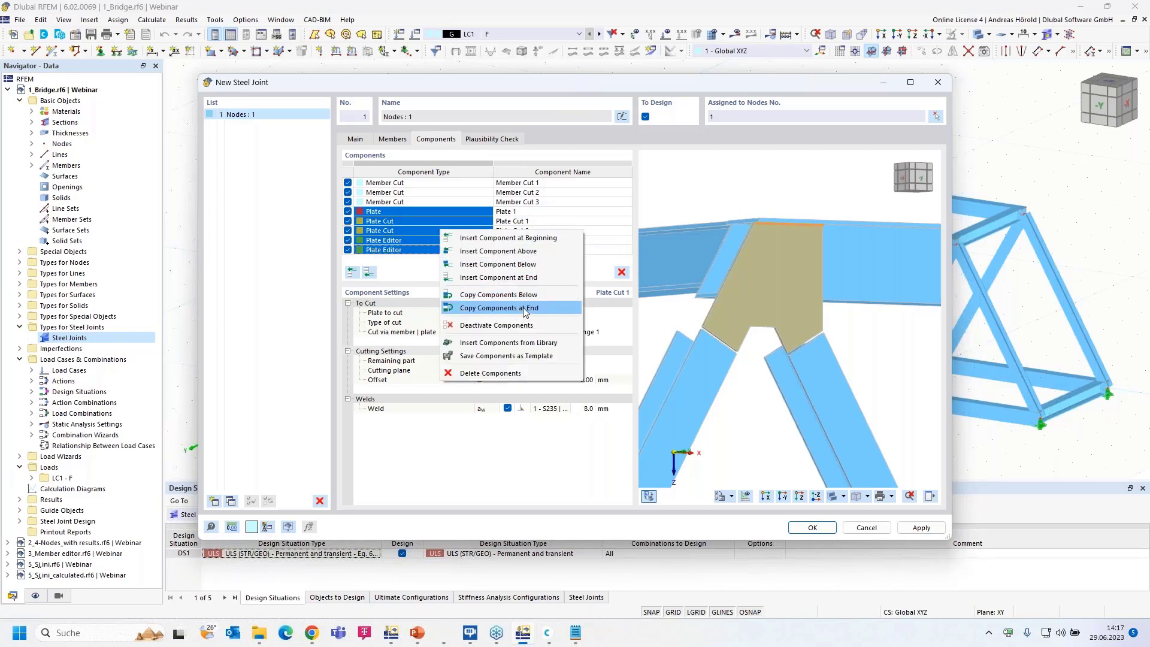
click(525, 310)
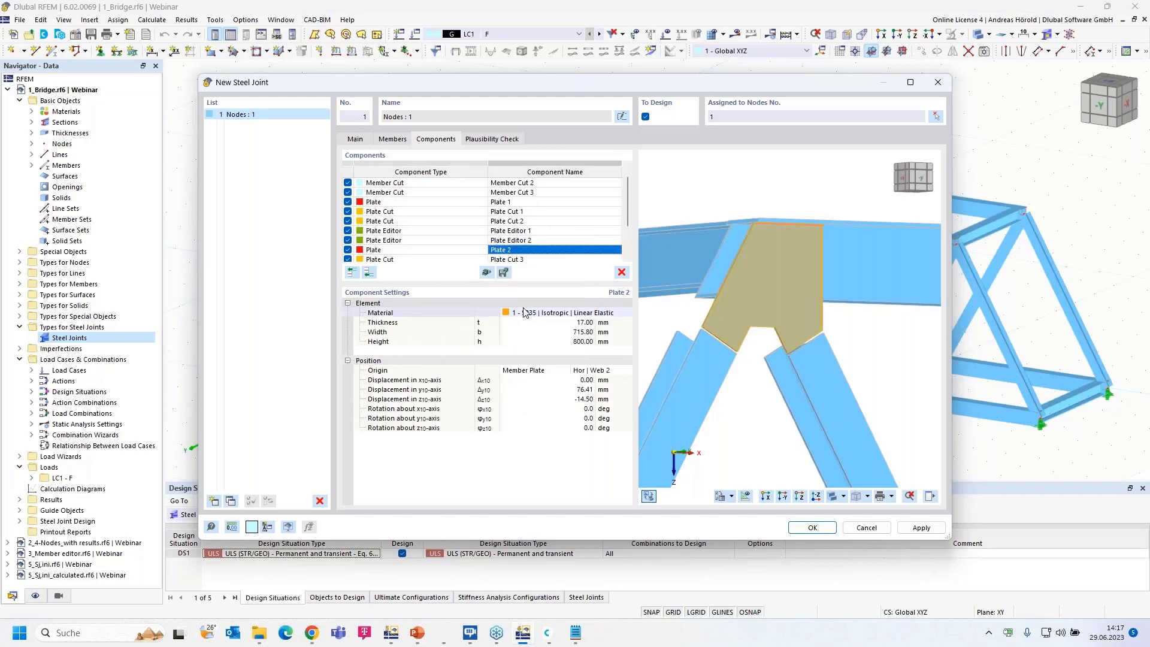
Step: Set Plate 2's displacement in the z-axis to 14.50 mm and its origin member plate to Hor | Web 1
double_click(525, 252)
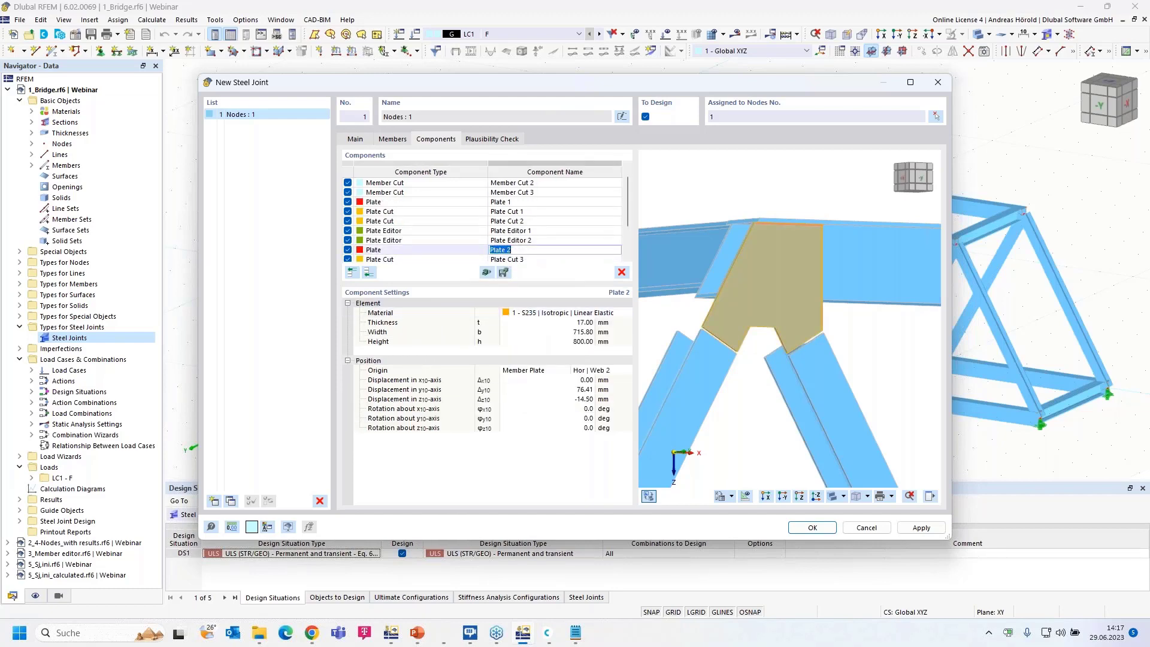
click(453, 252)
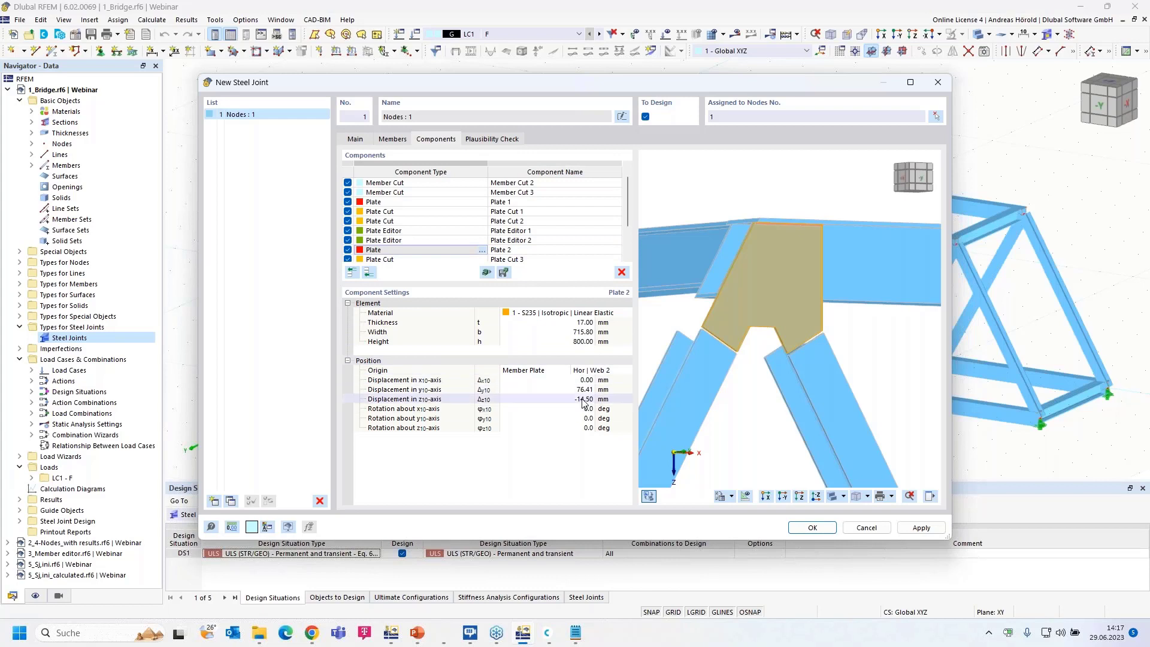
click(768, 499)
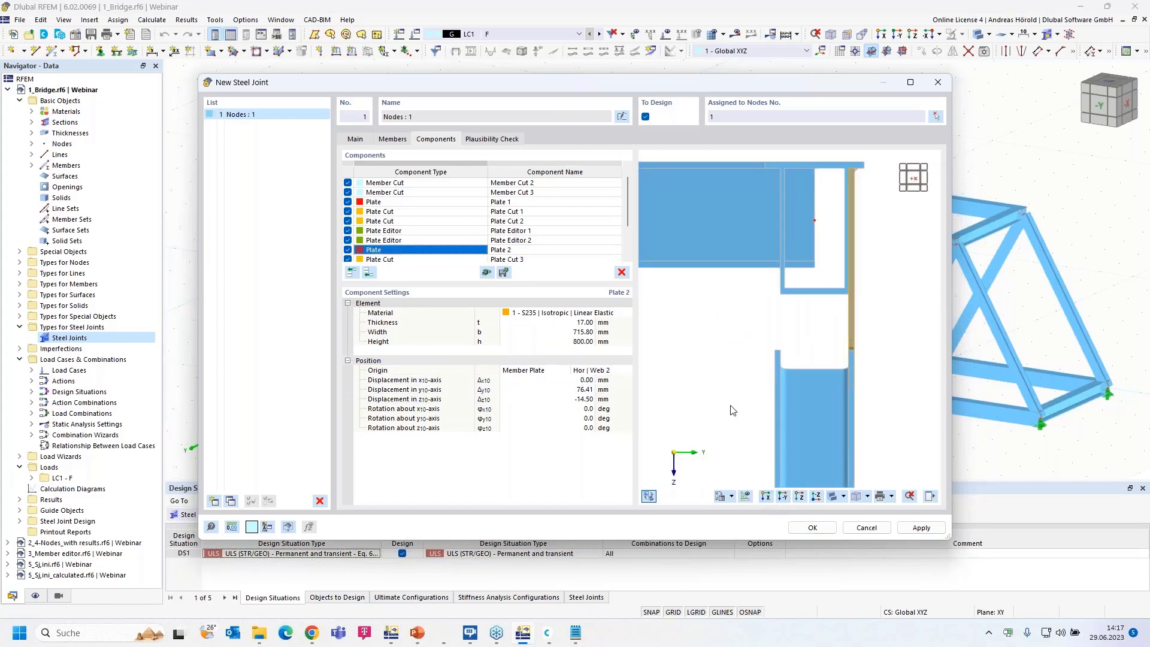
click(575, 399)
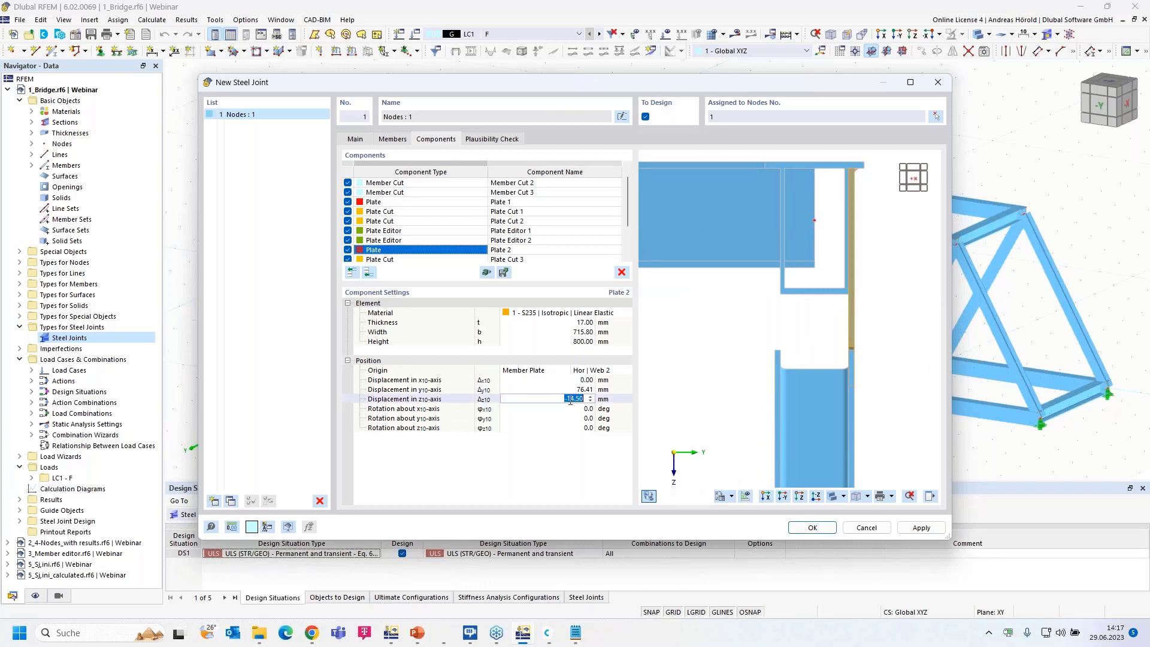
click(562, 399)
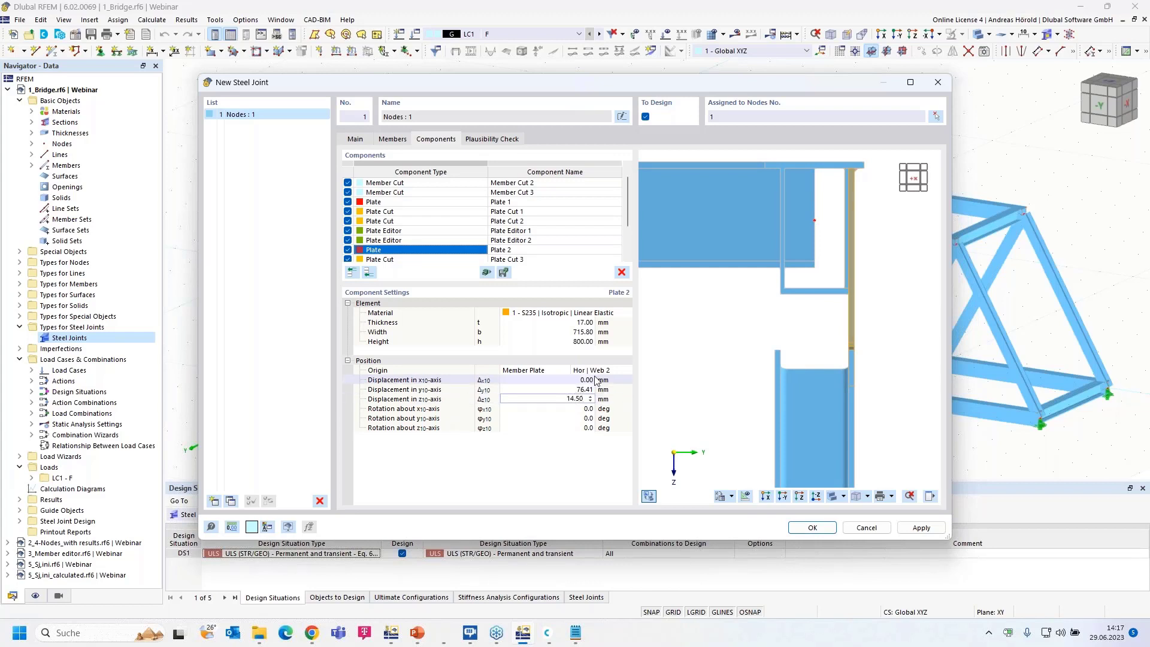
click(602, 372)
click(618, 371)
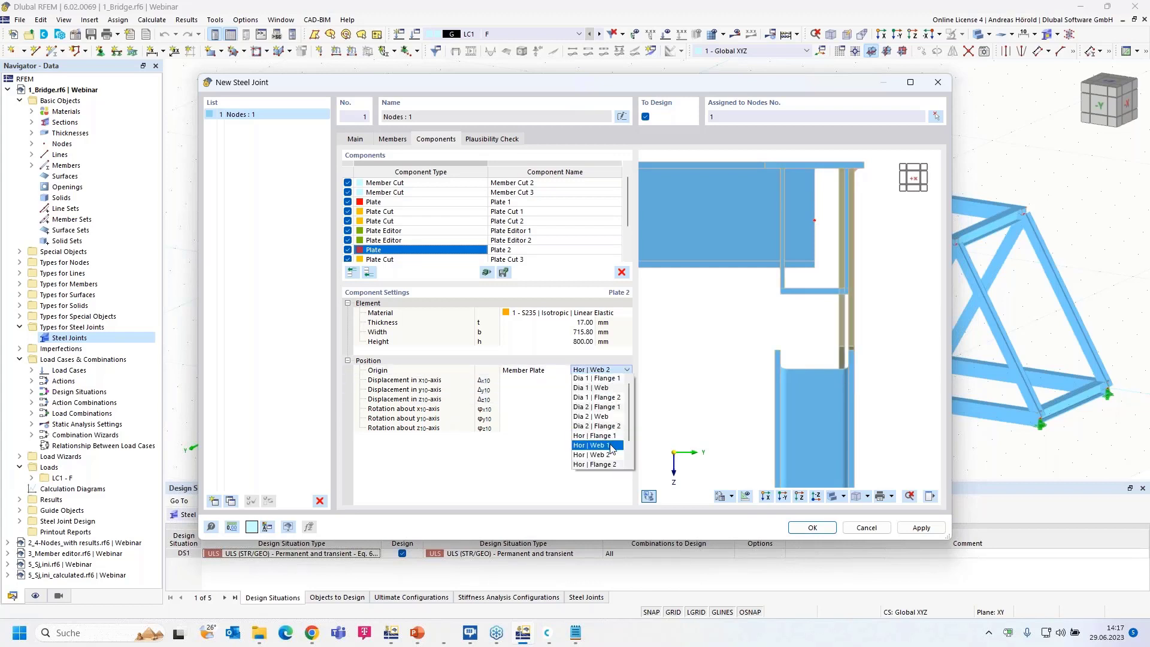
click(612, 447)
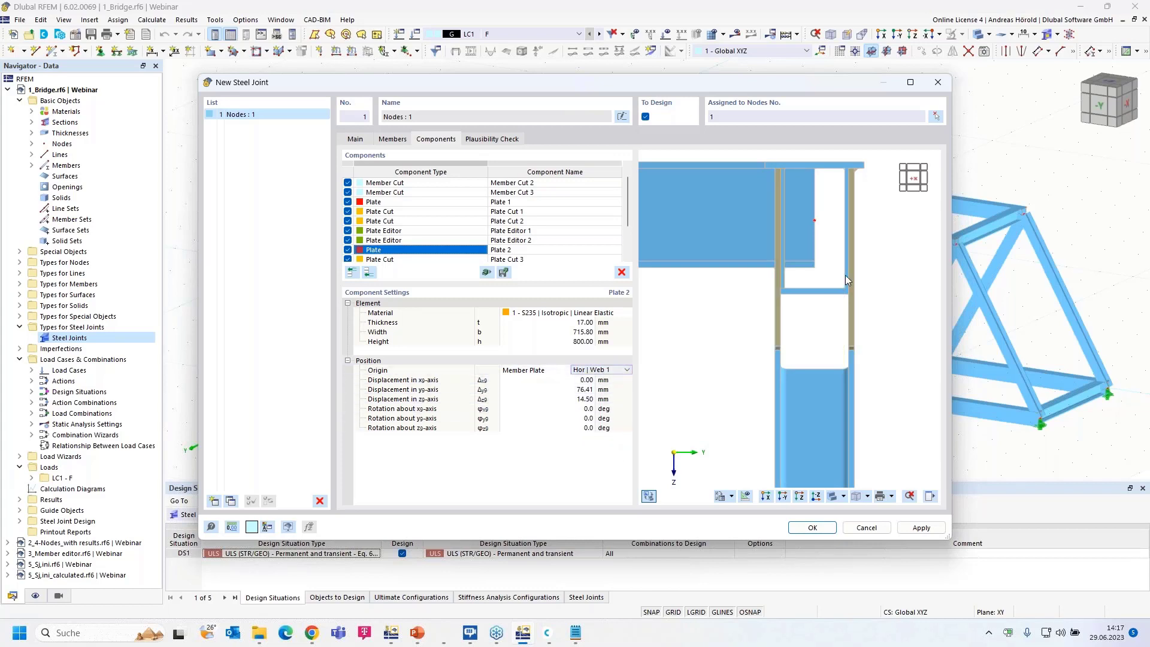
Step: Check Plate 2's position against the horizontal member and diagonals, and accept the new steel joint
scroll(782, 288, up, 3)
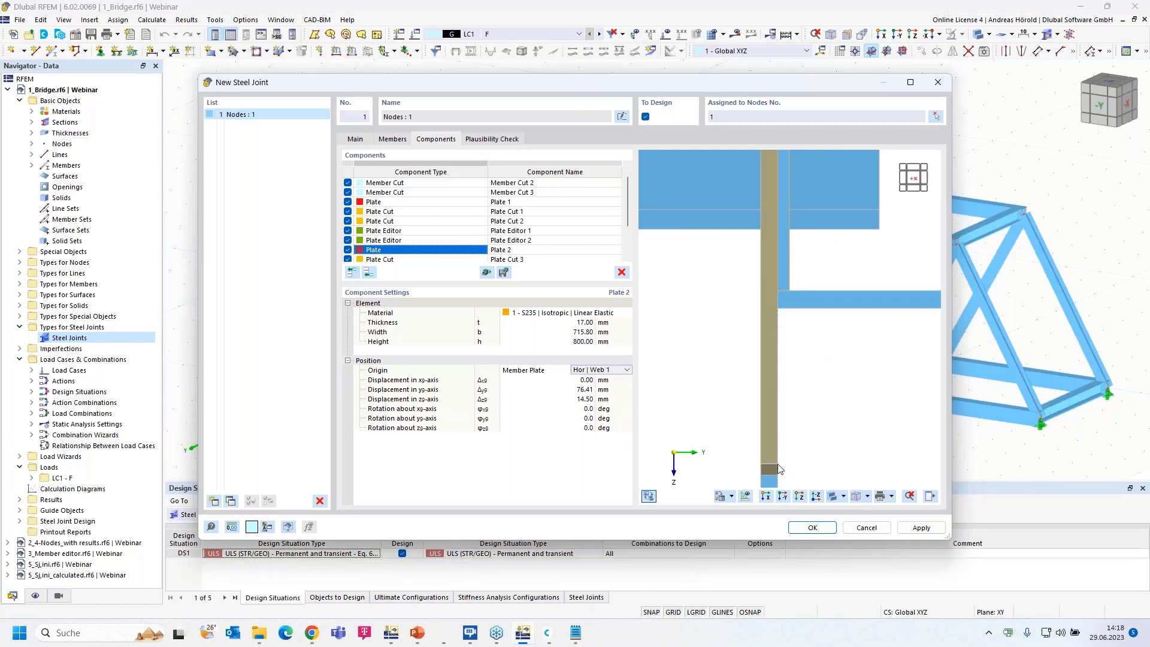
ctrl+middle_drag(813, 389, 766, 397)
scroll(753, 404, down, 6)
ctrl+middle_drag(861, 414, 753, 417)
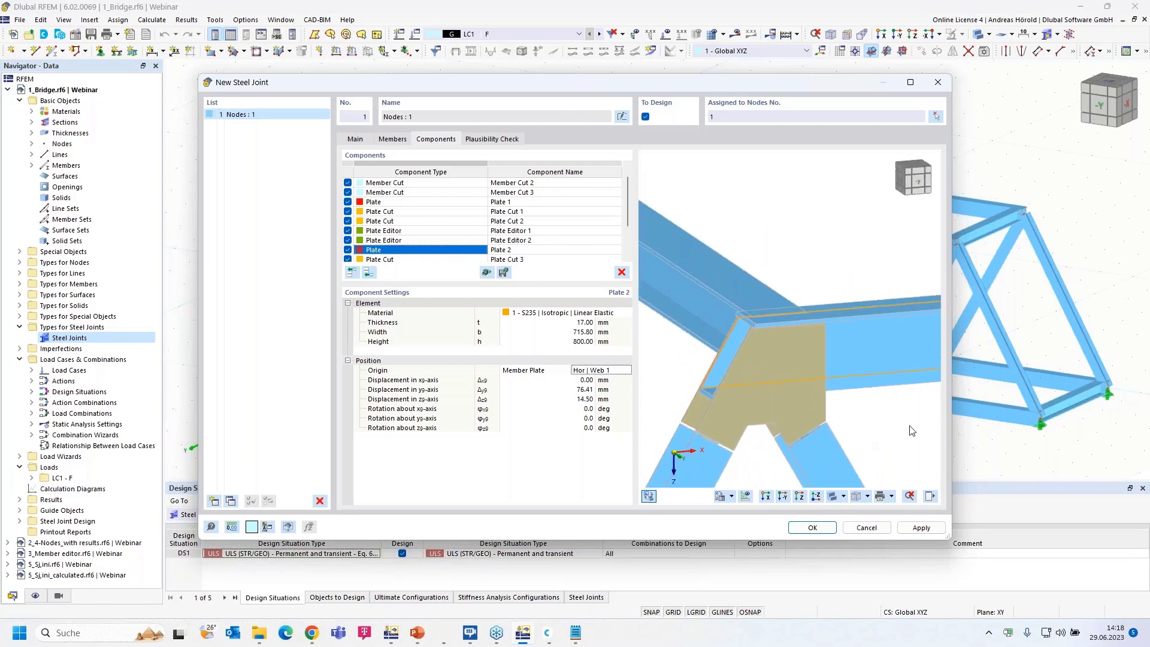
scroll(840, 437, up, 3)
scroll(839, 437, down, 3)
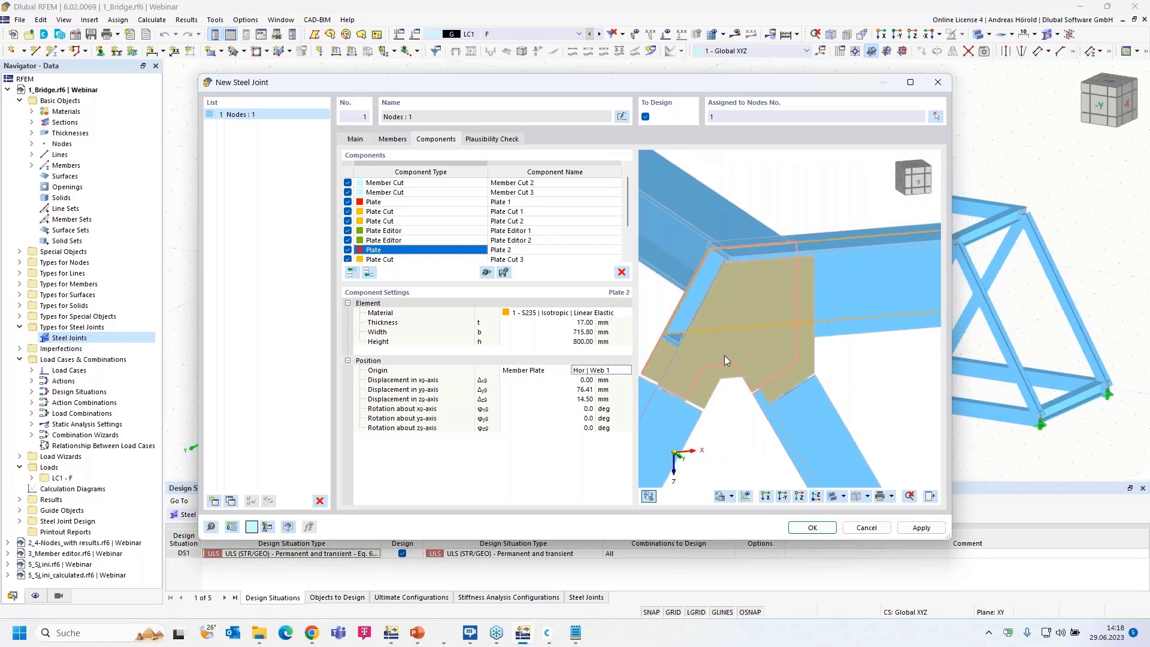
scroll(698, 398, down, 2)
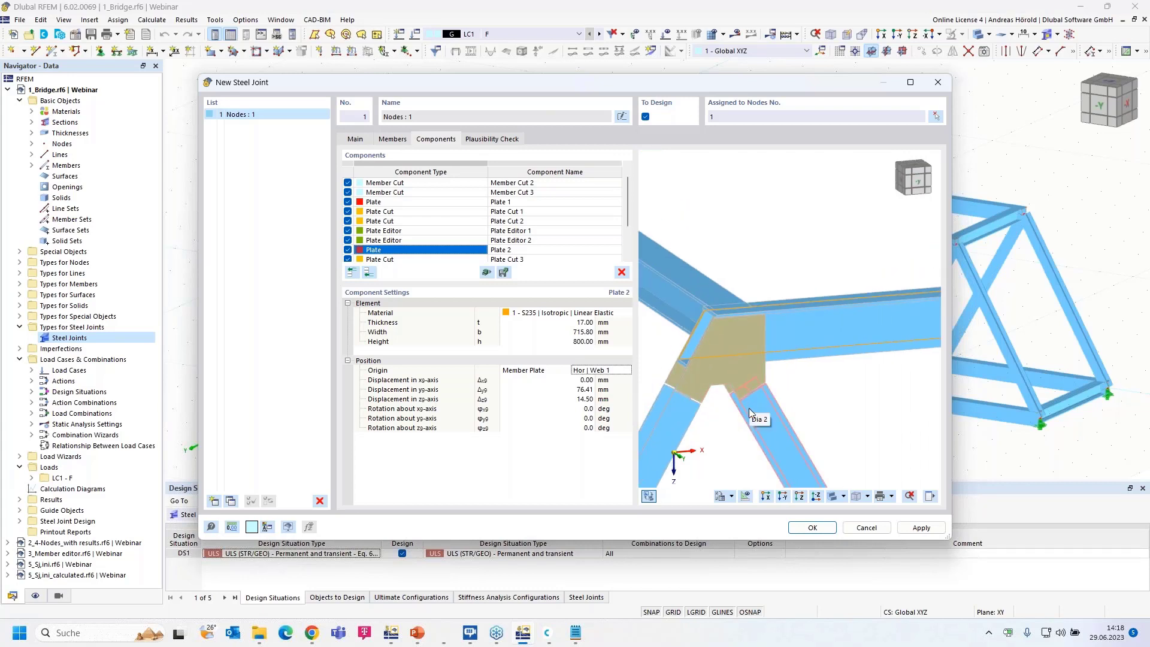
click(813, 528)
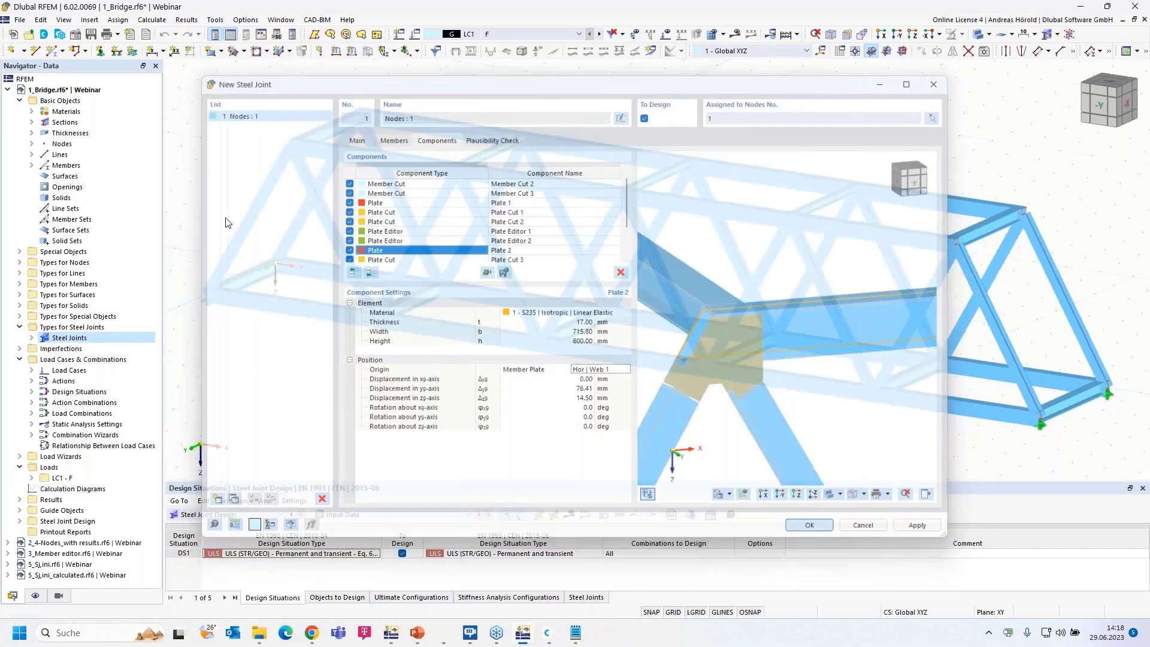
Step: Switch to the model 2_4-Nodes_with results.rf6 and examine the gusset plates and bolt groups of its corner joint
click(9, 90)
click(67, 103)
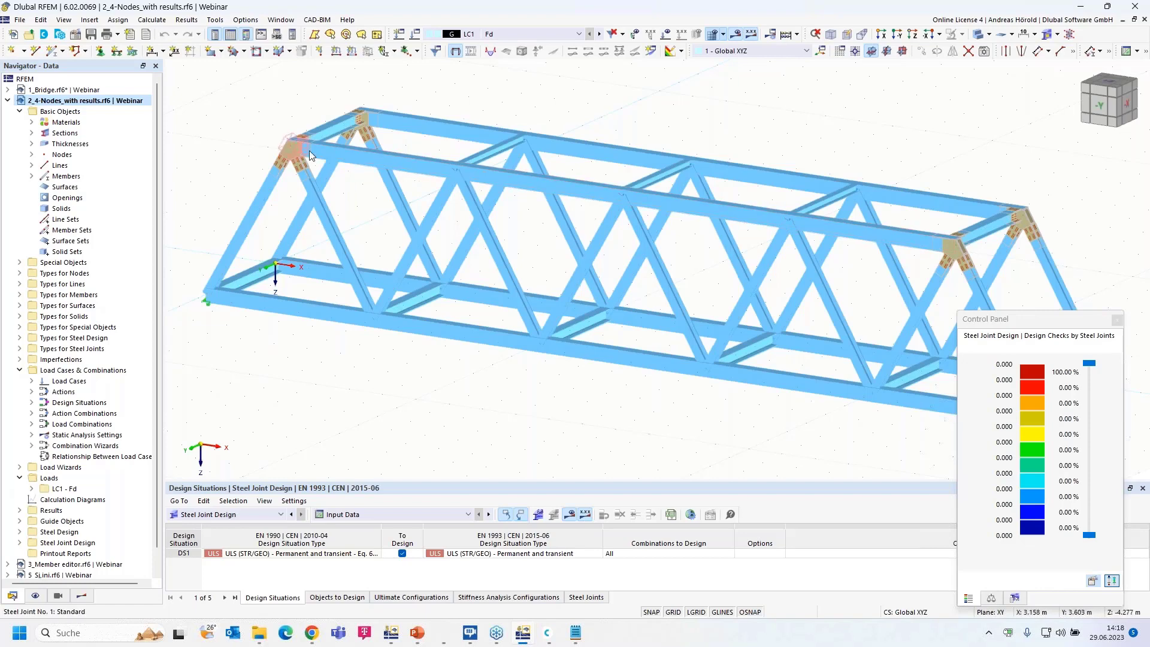
scroll(309, 150, up, 7)
scroll(539, 81, down, 5)
middle_drag(527, 85, 495, 174)
scroll(438, 203, up, 6)
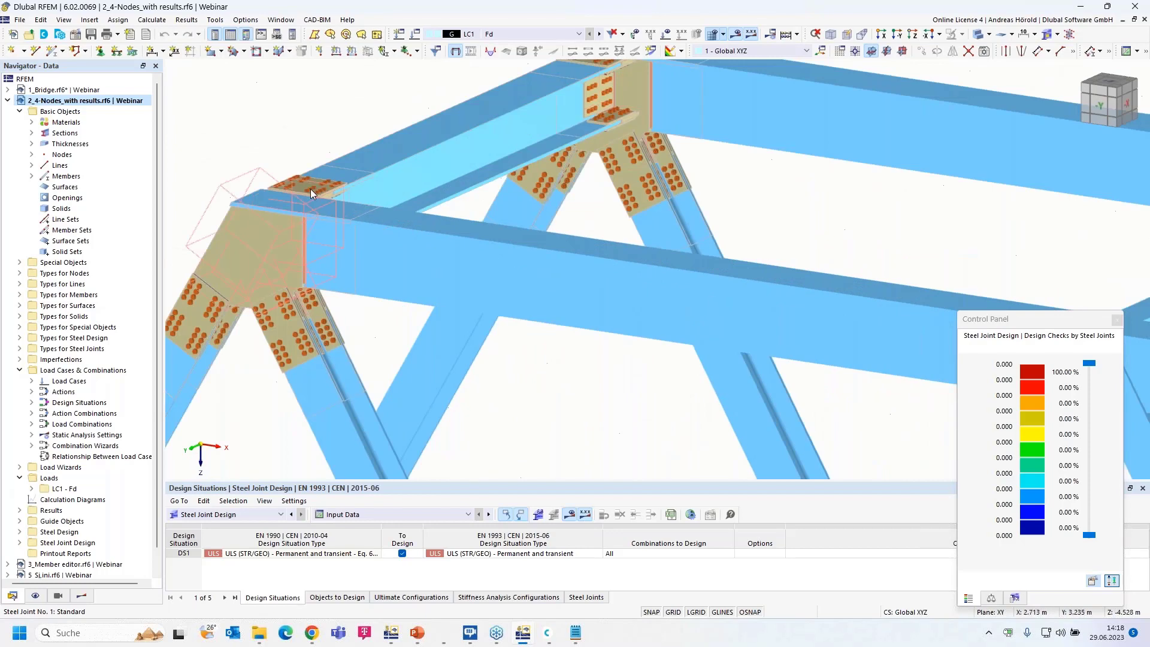
scroll(493, 149, down, 8)
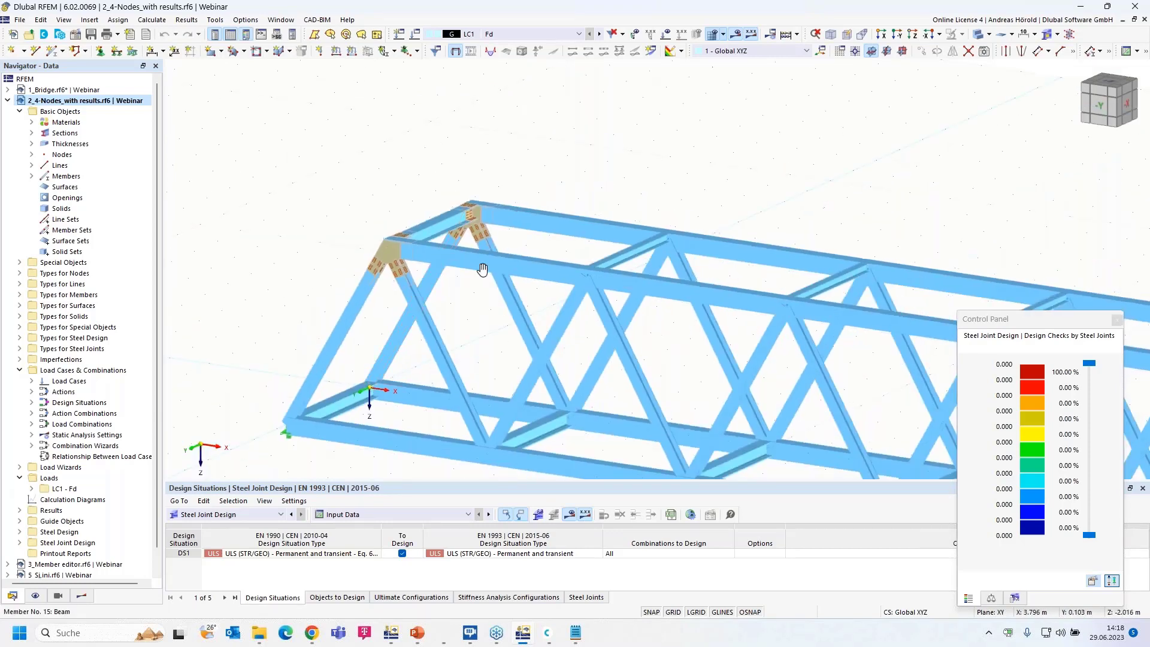
middle_drag(379, 275, 269, 130)
scroll(299, 165, up, 8)
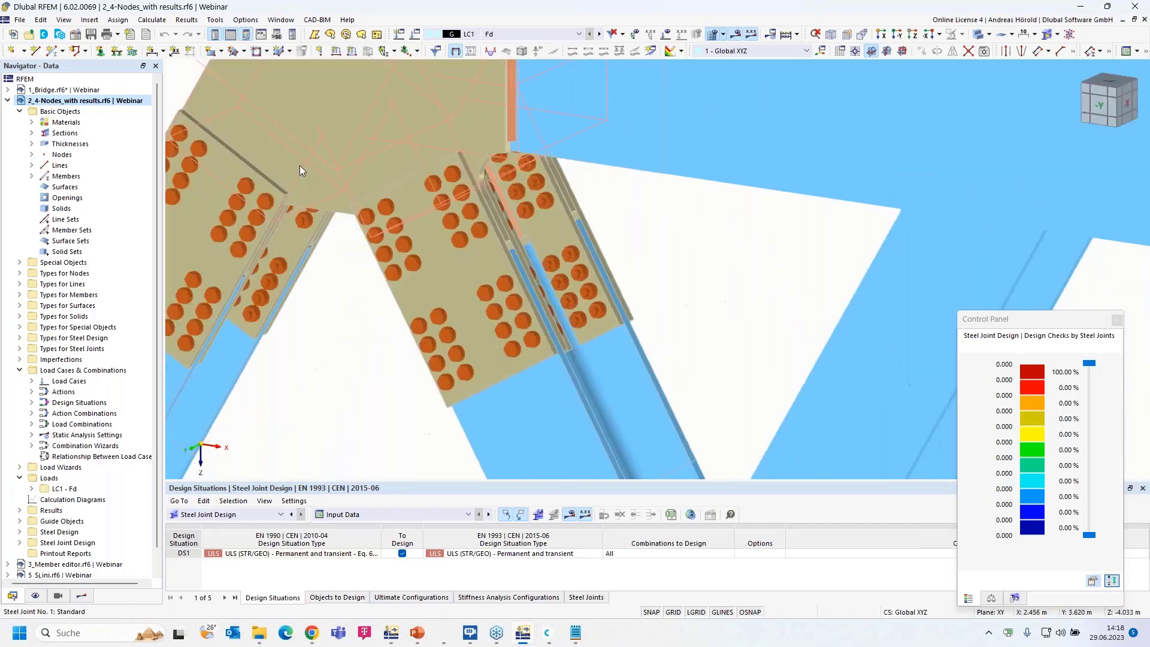
scroll(509, 236, down, 4)
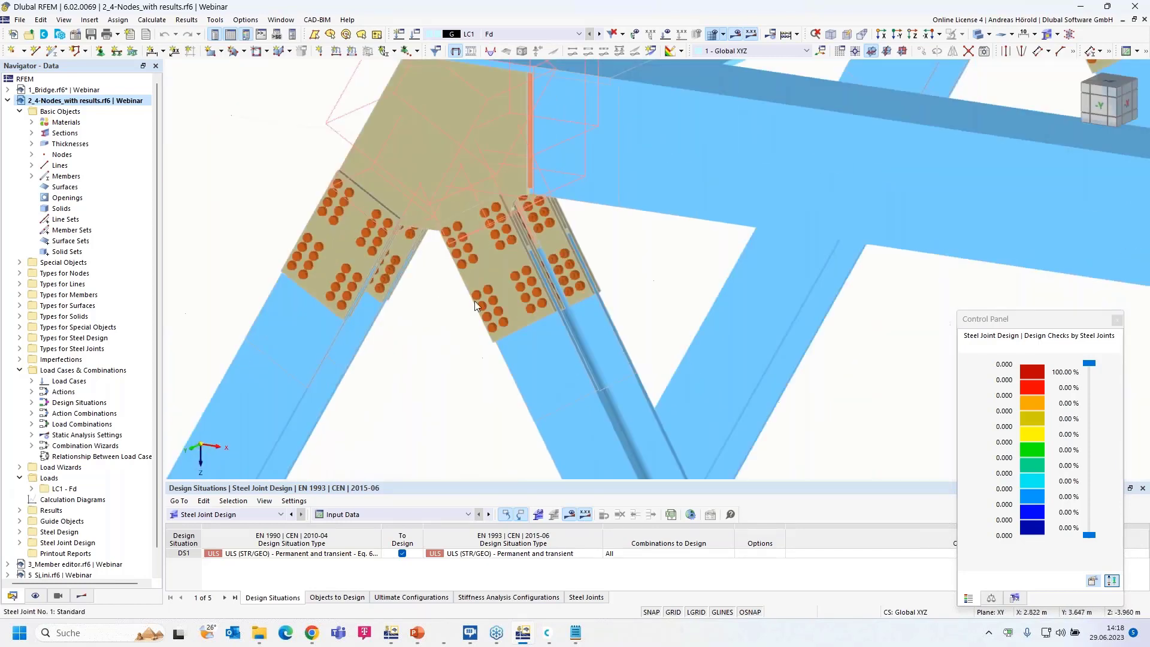
Step: Display the Stress-Strain Analysis design check ratios on the steel joints and examine the bolts at the corner joint
click(82, 597)
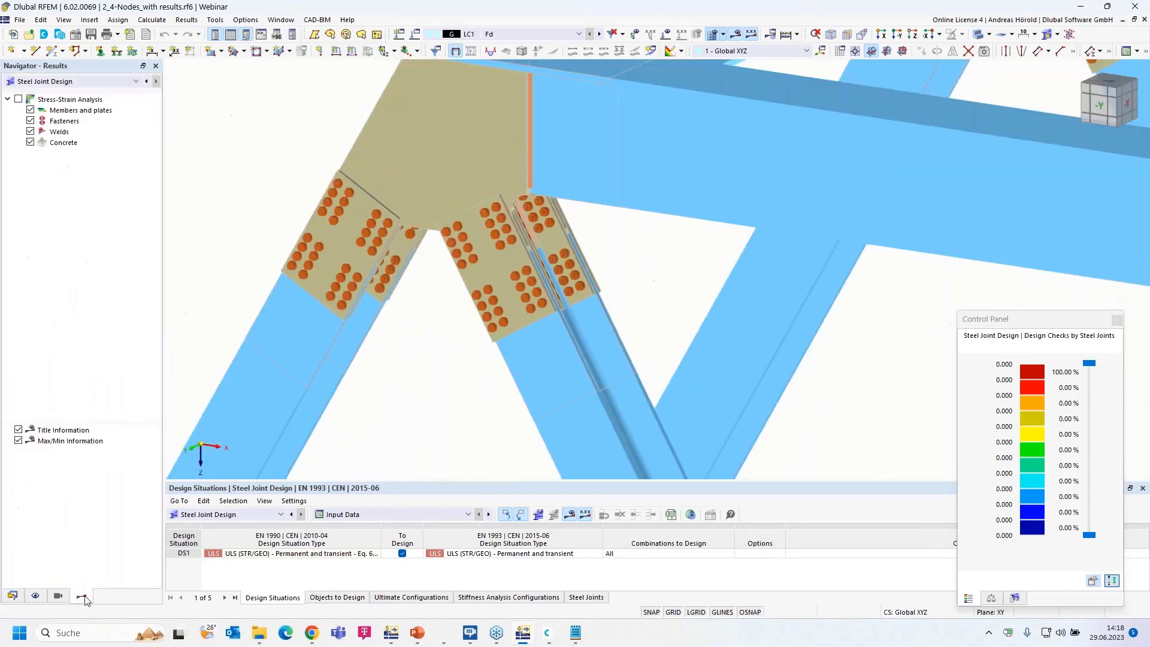
click(18, 99)
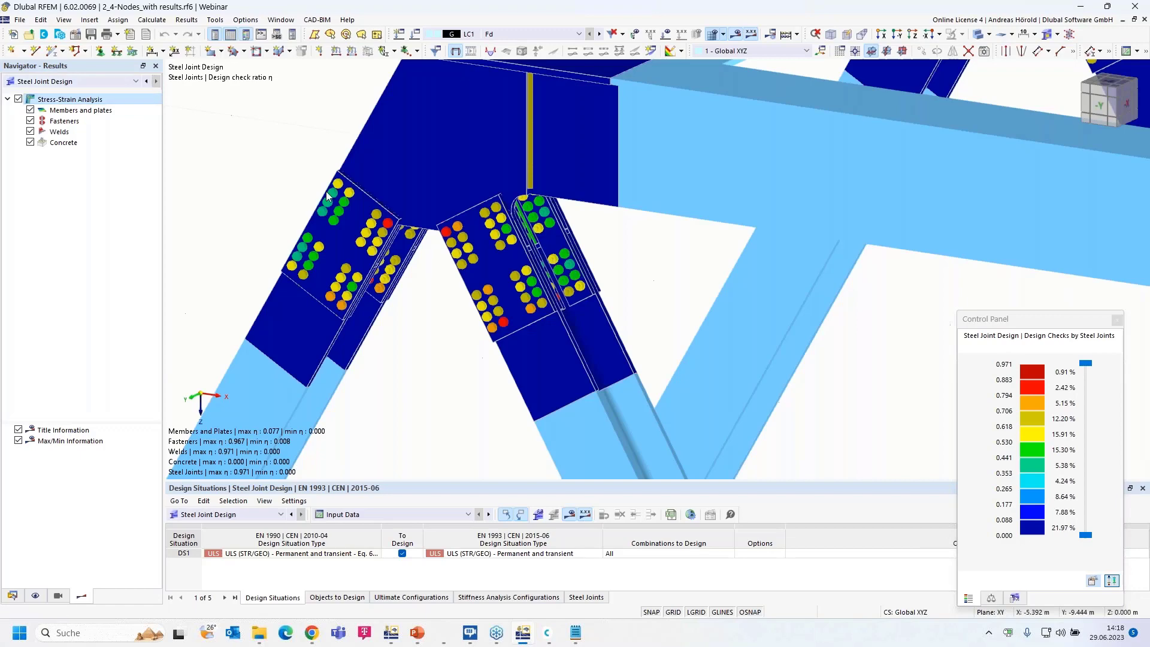
scroll(379, 251, down, 2)
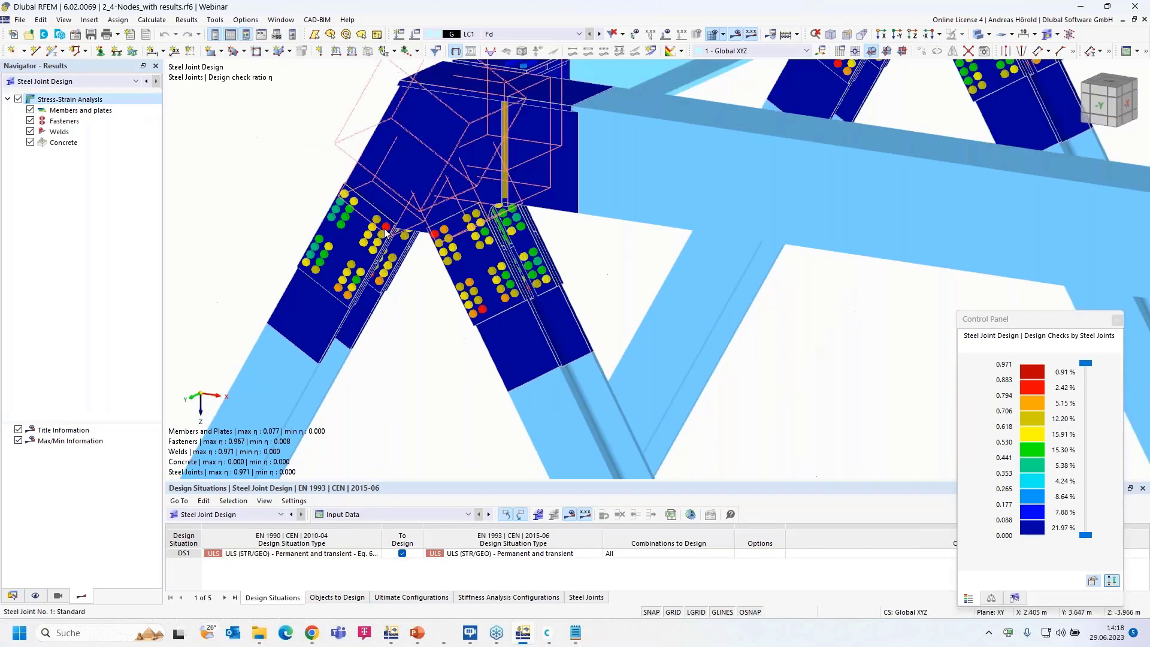
scroll(385, 233, up, 2)
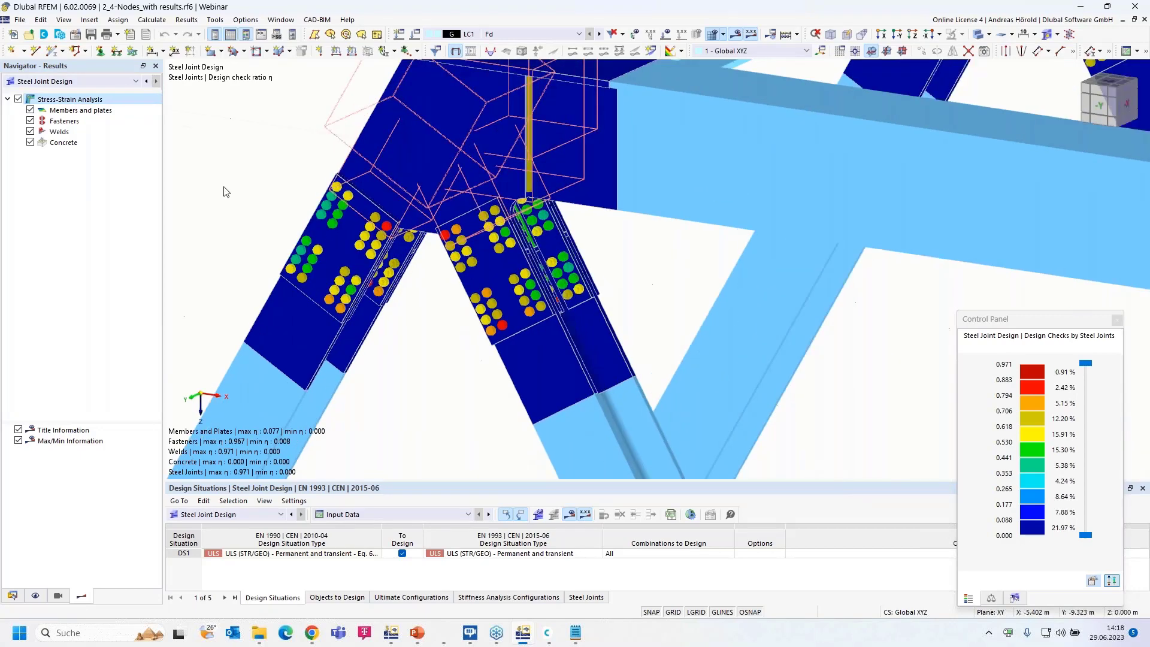
Step: Hide the results for welds, concrete, and members and plates so that only fasteners are evaluated
click(31, 133)
click(30, 132)
click(30, 143)
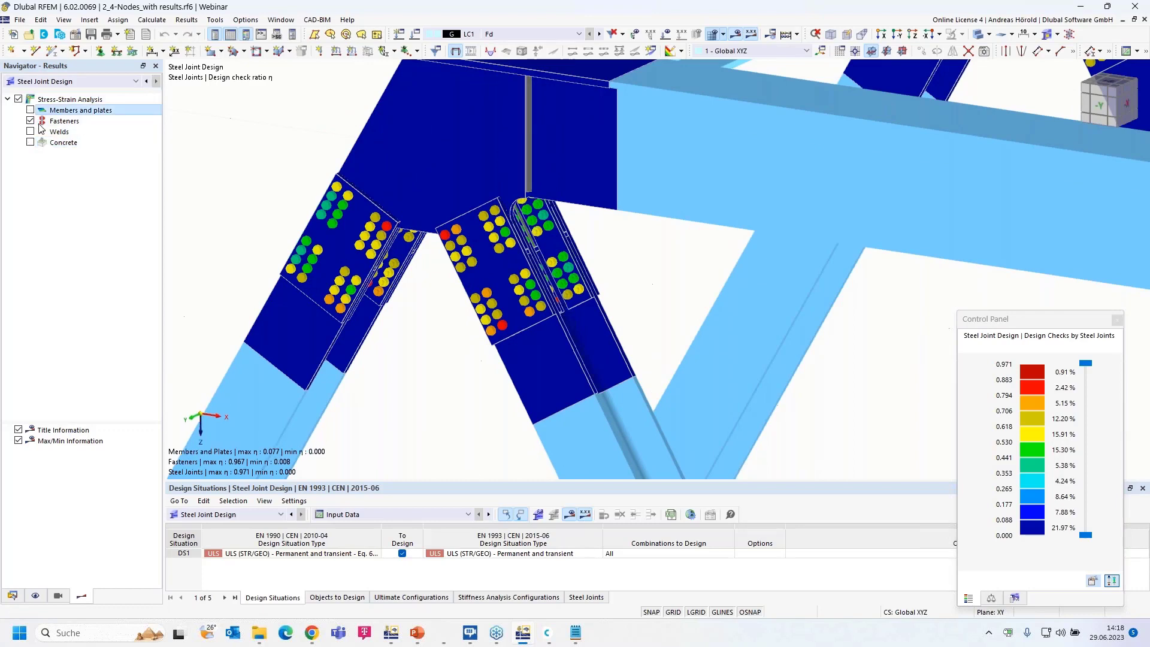
click(30, 111)
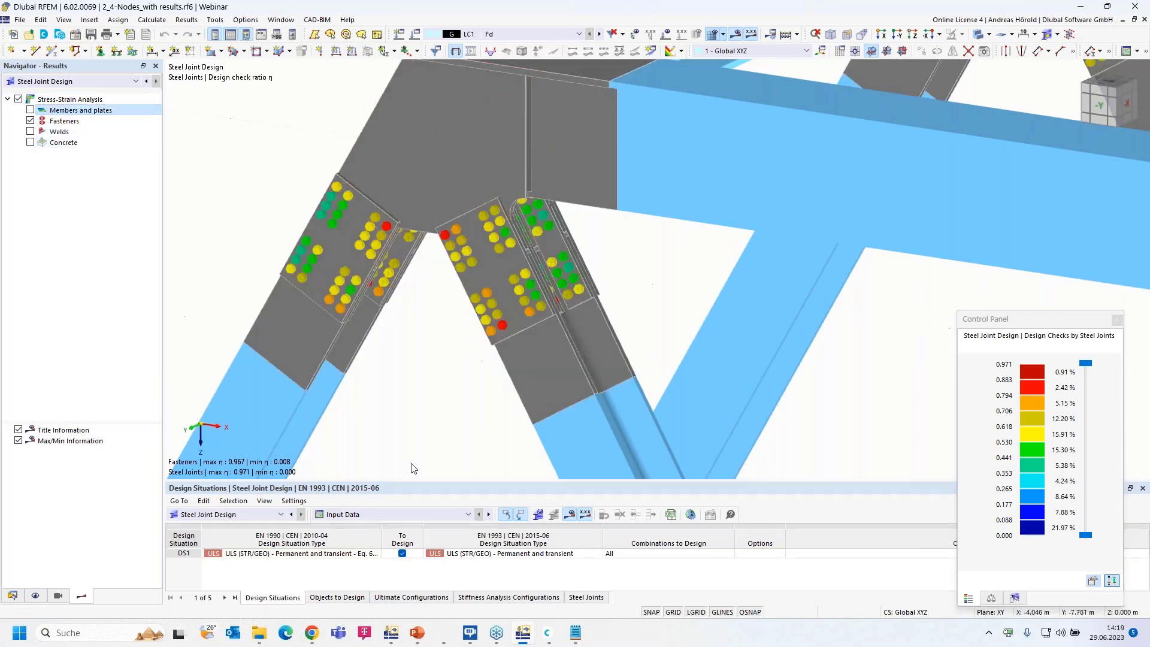
Step: Show the Stress-Strain Analysis results table and add the weld results to the joint display
click(379, 515)
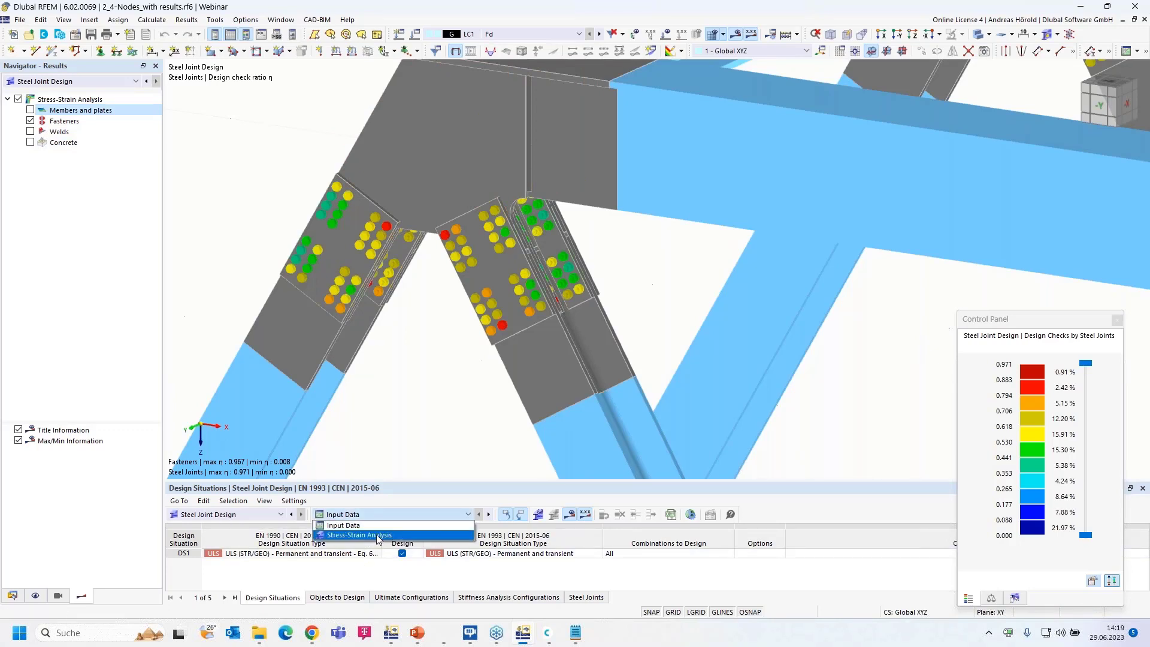
click(378, 536)
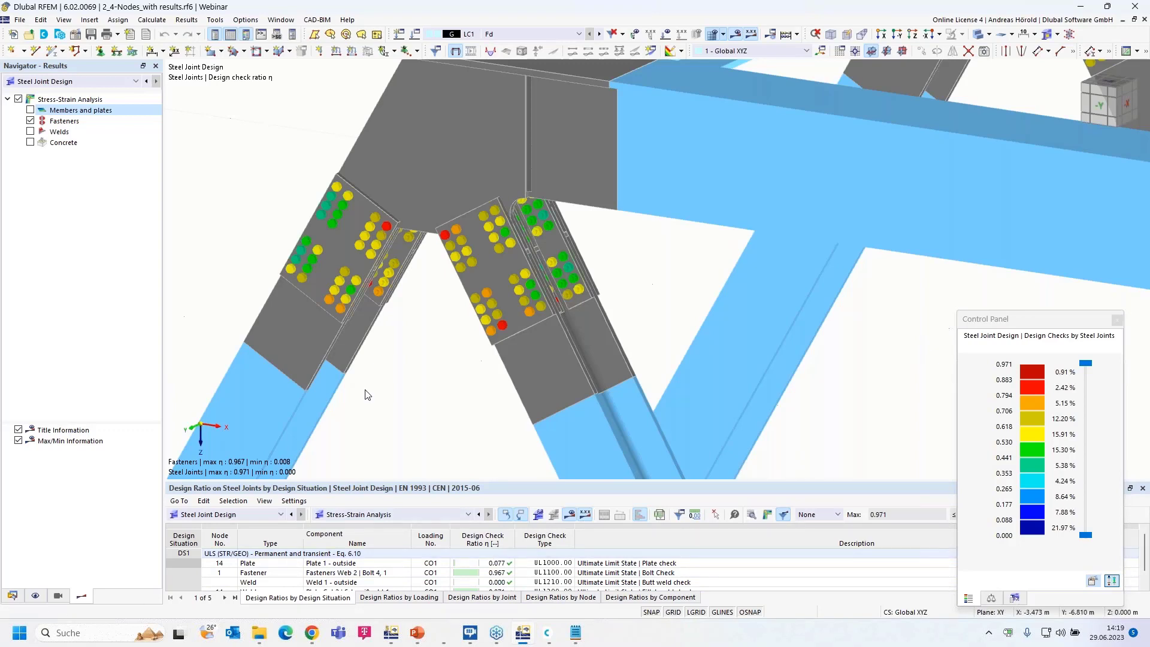
click(34, 132)
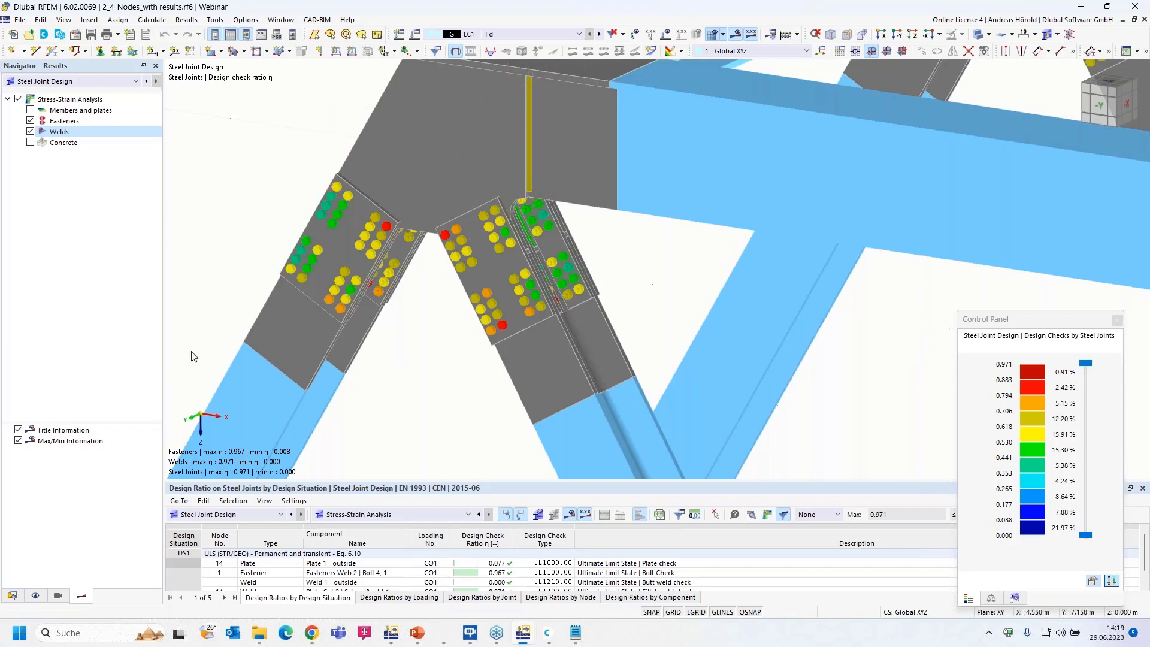
Step: Close the model with results and switch to the model 3_Member editor.rf6
click(1145, 20)
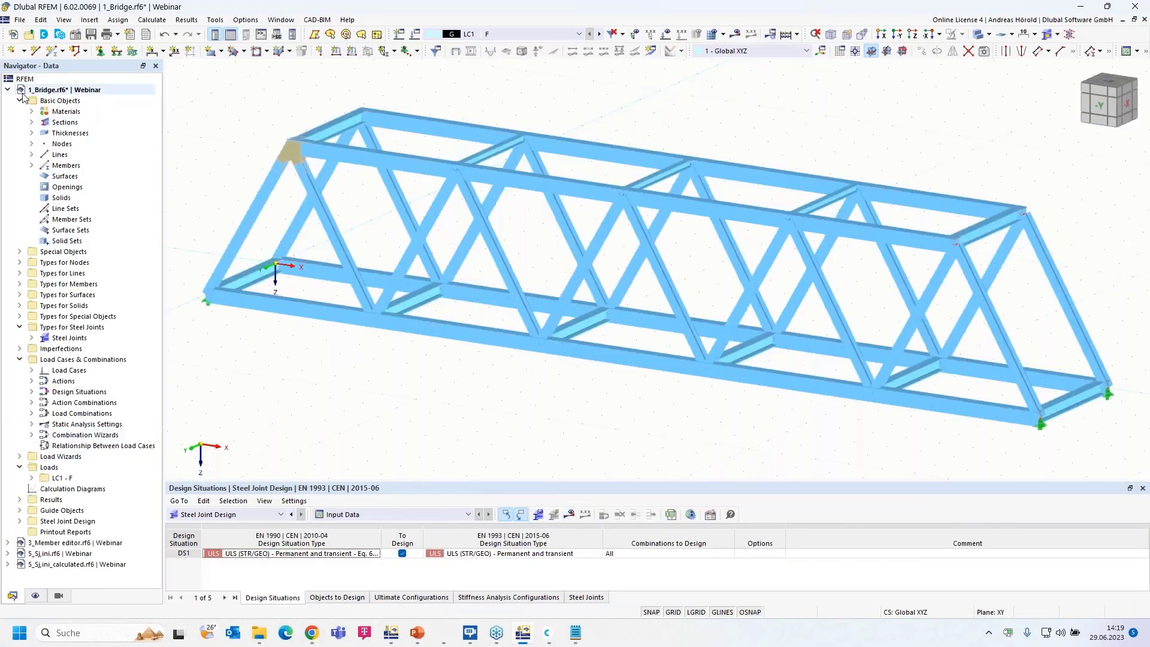
click(9, 90)
click(58, 101)
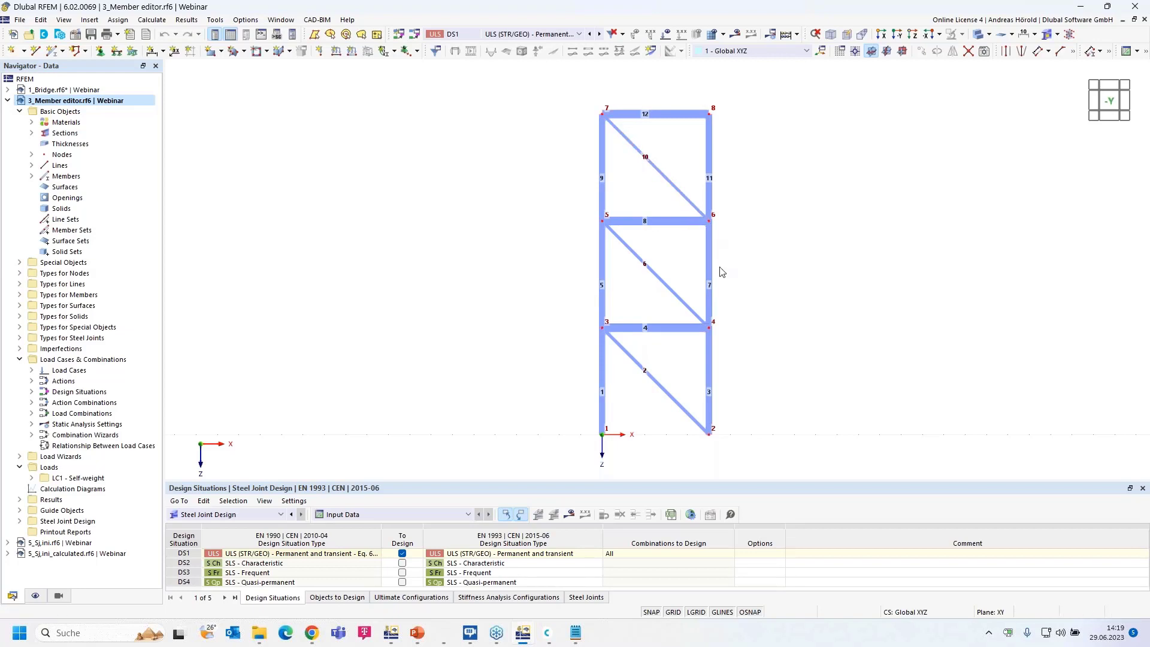
Step: Inspect the member type and section of diagonal members 2, 6 and 10, leaving each without changes
scroll(721, 266, up, 3)
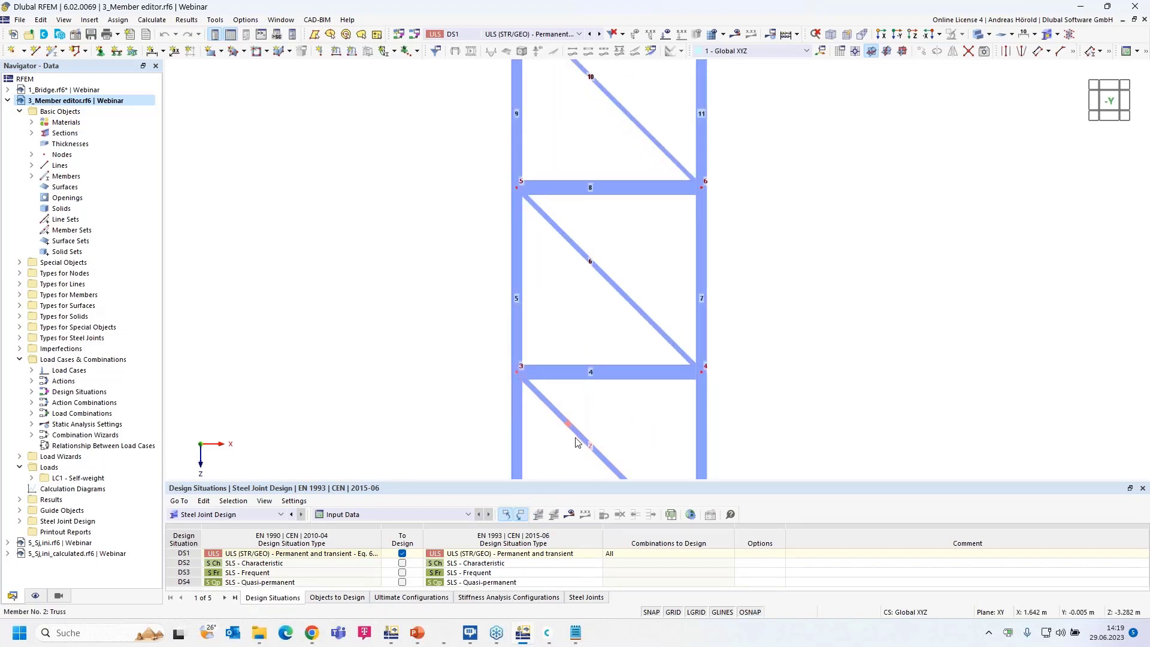
double_click(581, 432)
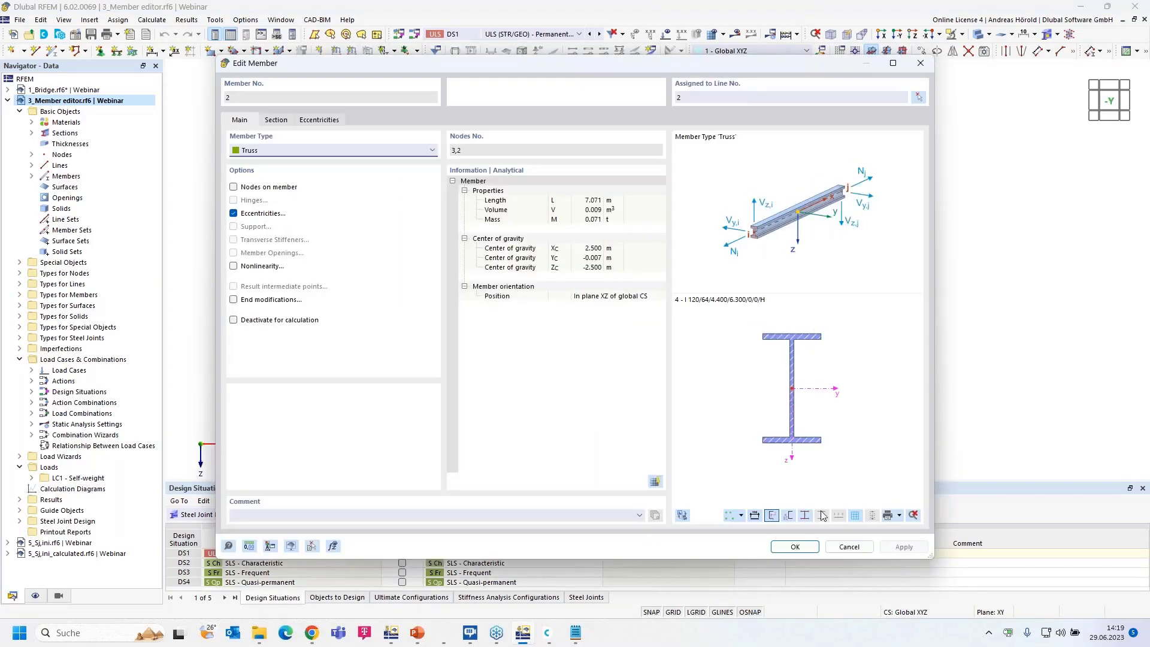
click(850, 547)
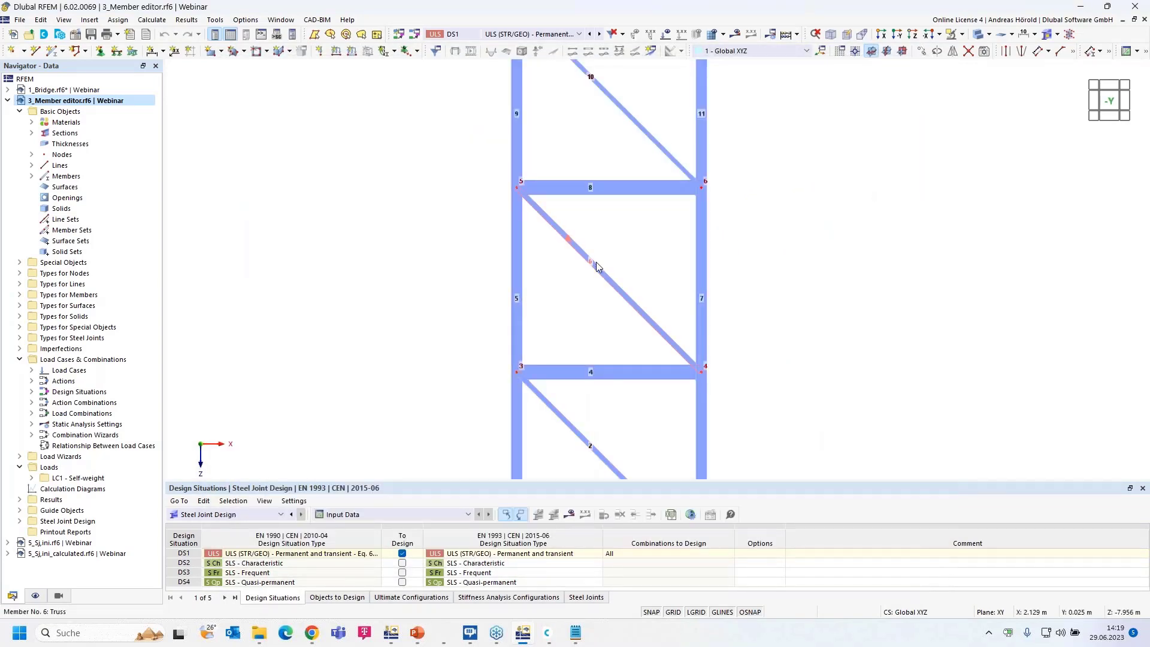
double_click(597, 265)
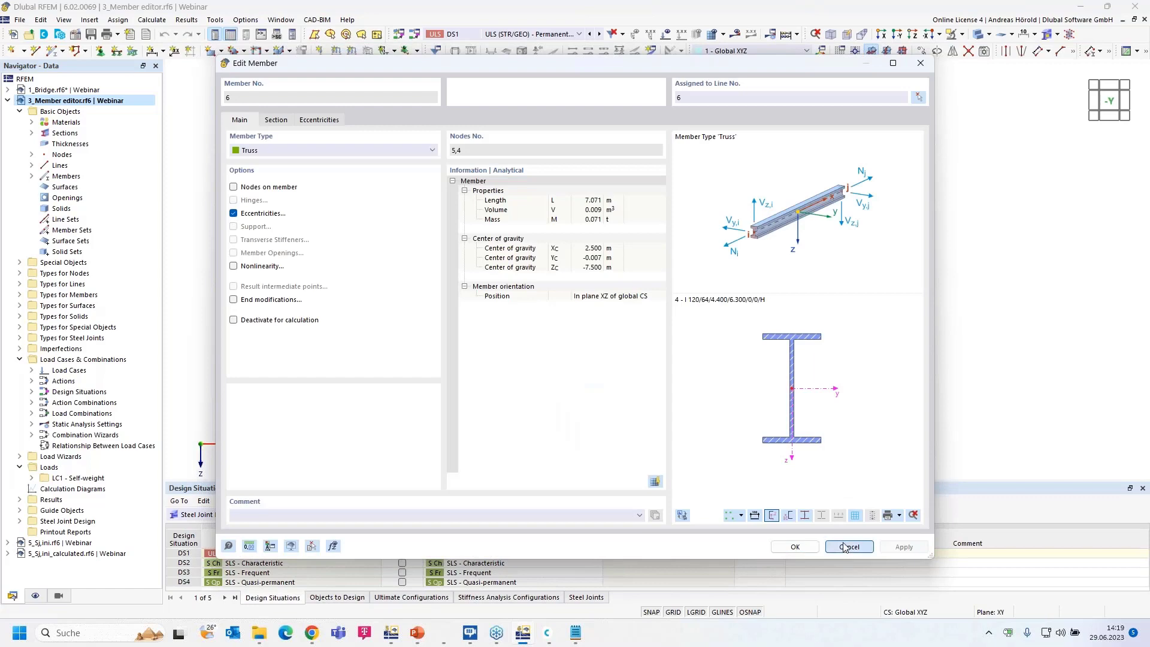
click(850, 547)
scroll(587, 200, down, 3)
scroll(594, 195, up, 5)
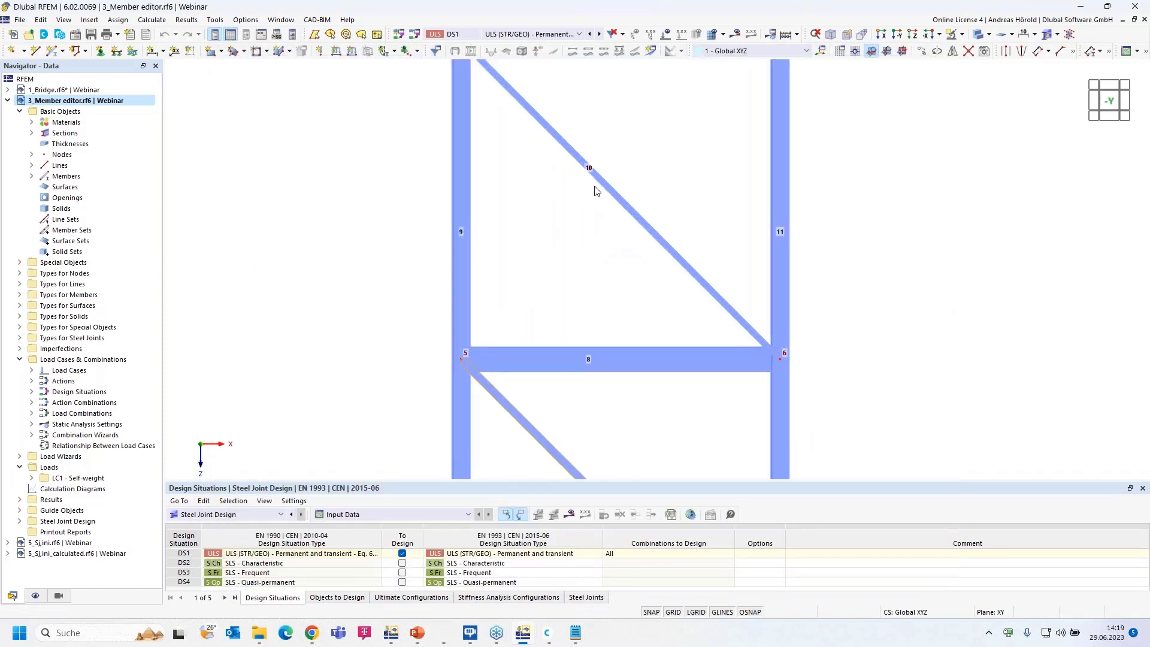
double_click(602, 186)
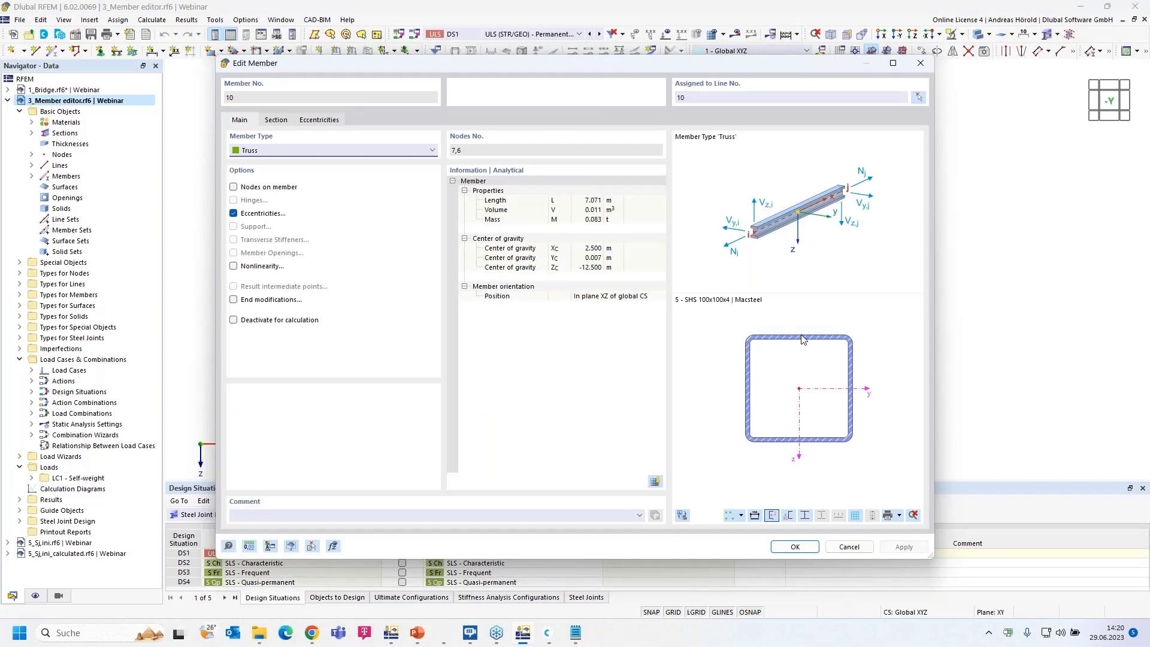
click(854, 547)
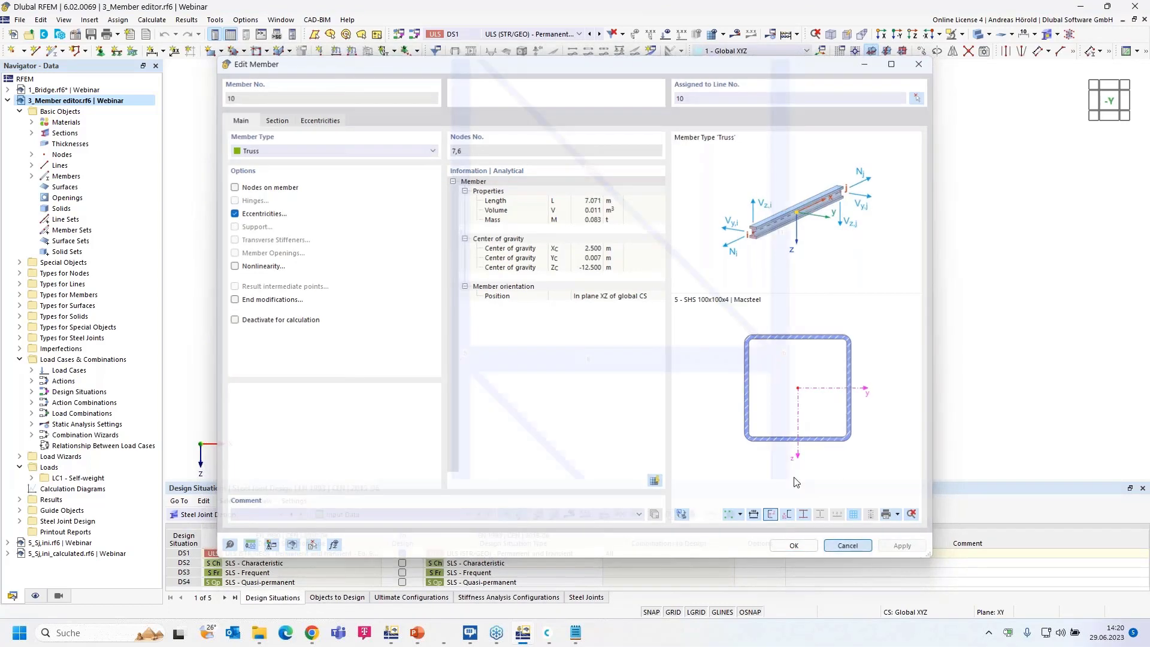
Step: Create a new steel joint and assign it to node 3, where the column, horizontal beam and lowest diagonal meet
middle_drag(625, 315, 617, 193)
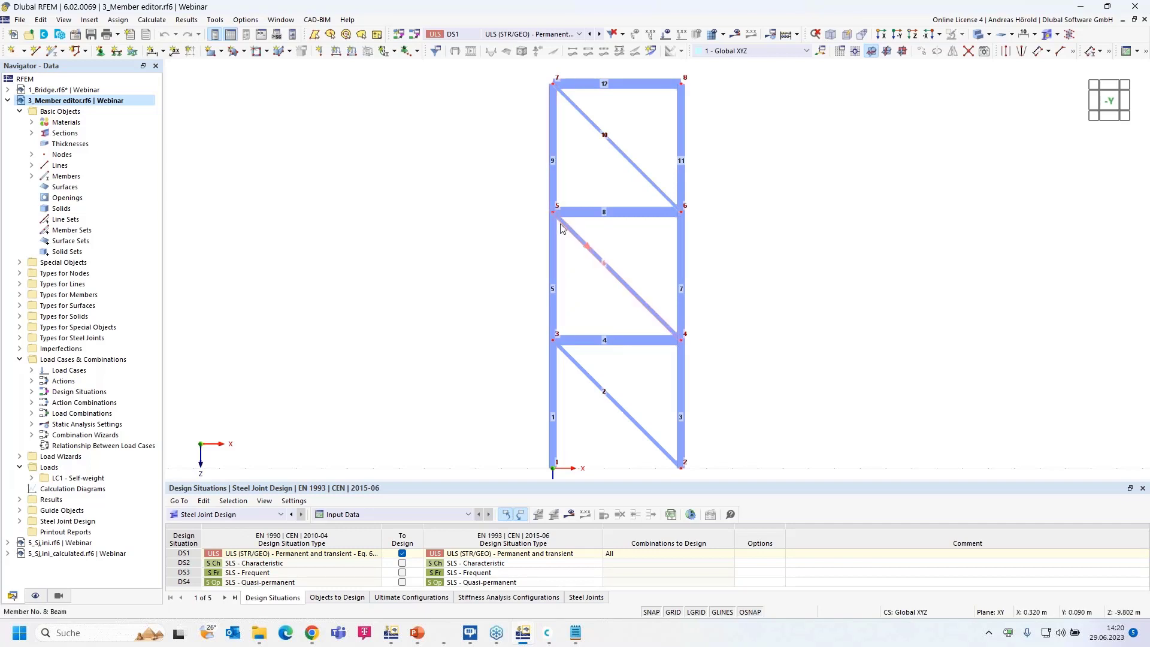
mouse_move(563, 230)
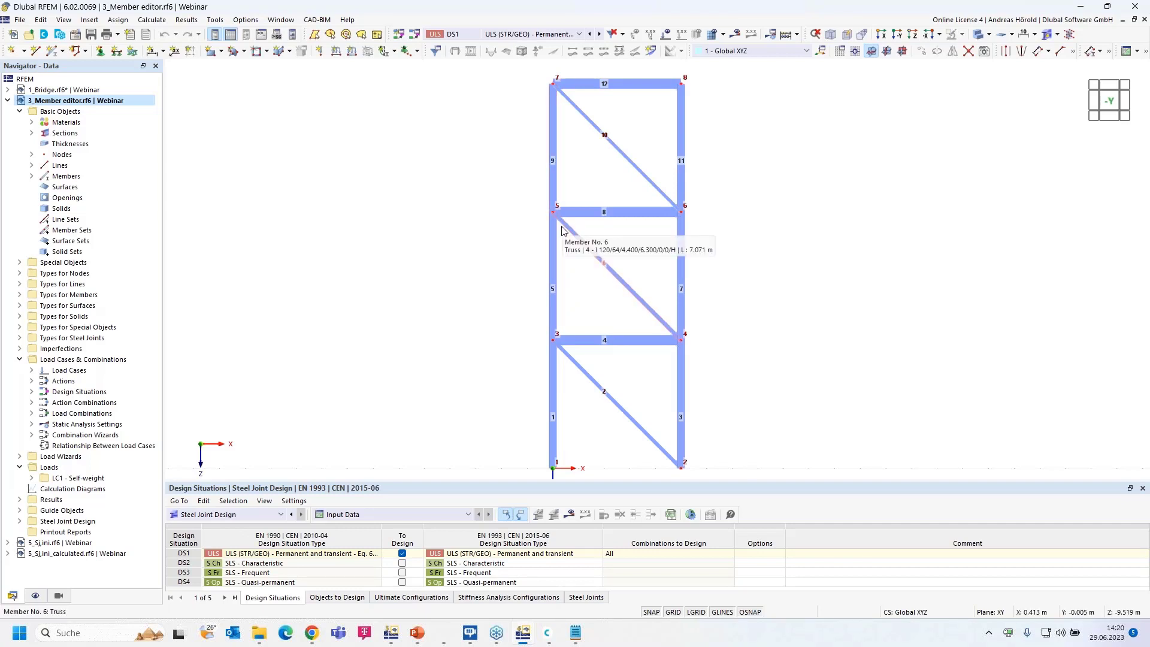
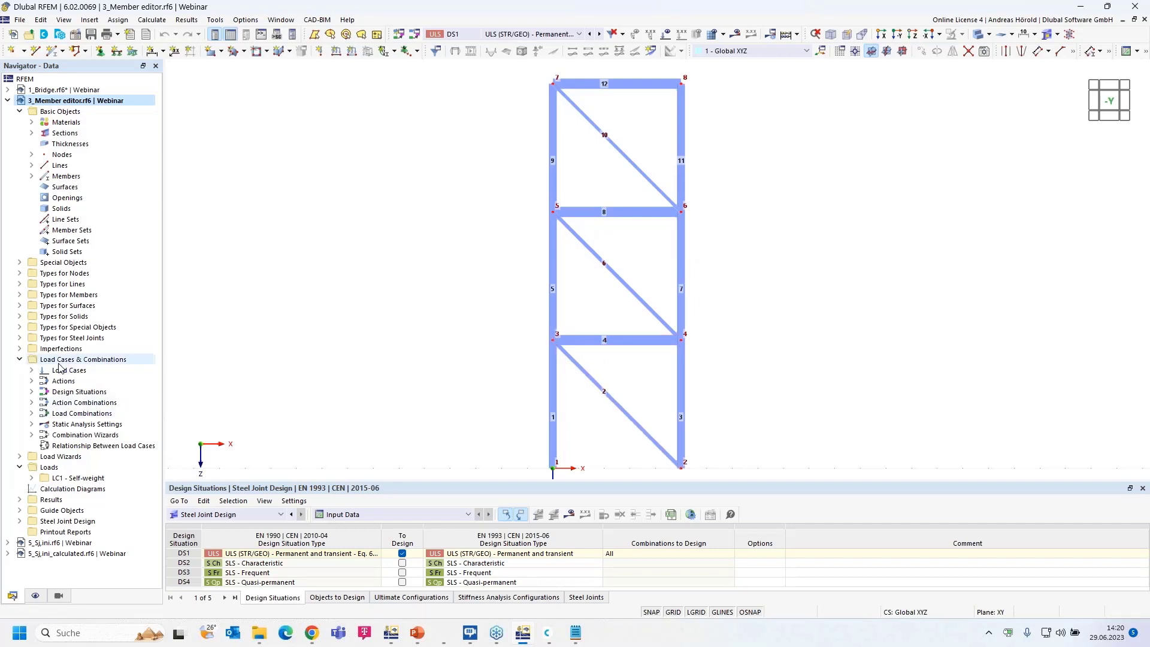
click(20, 338)
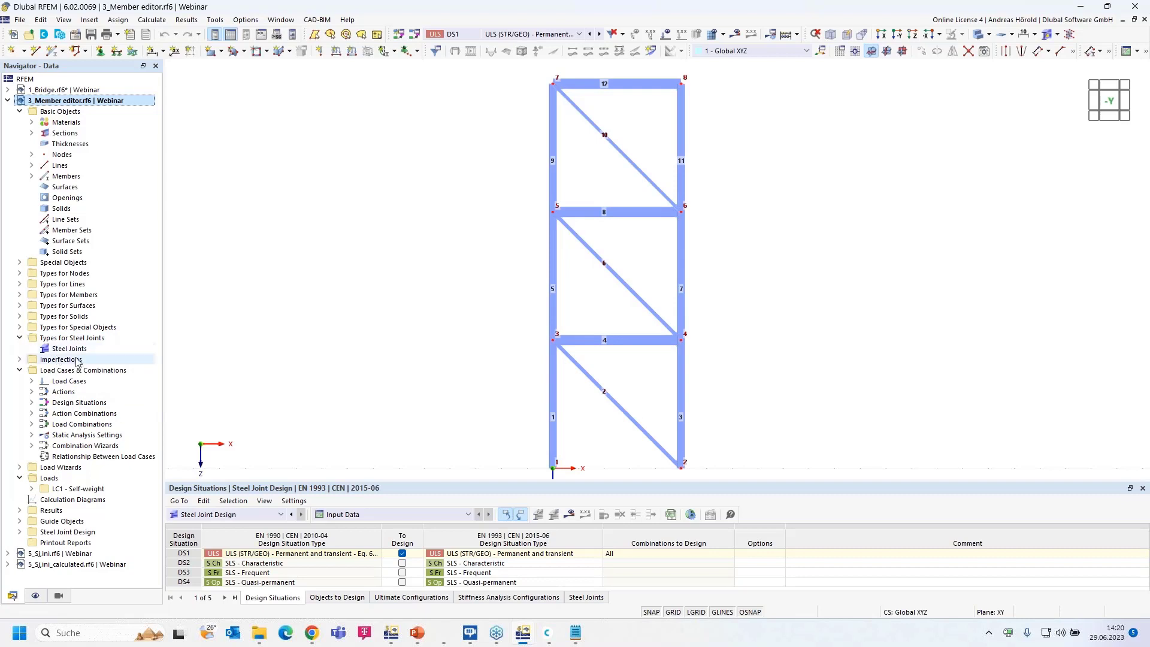
right_click(68, 351)
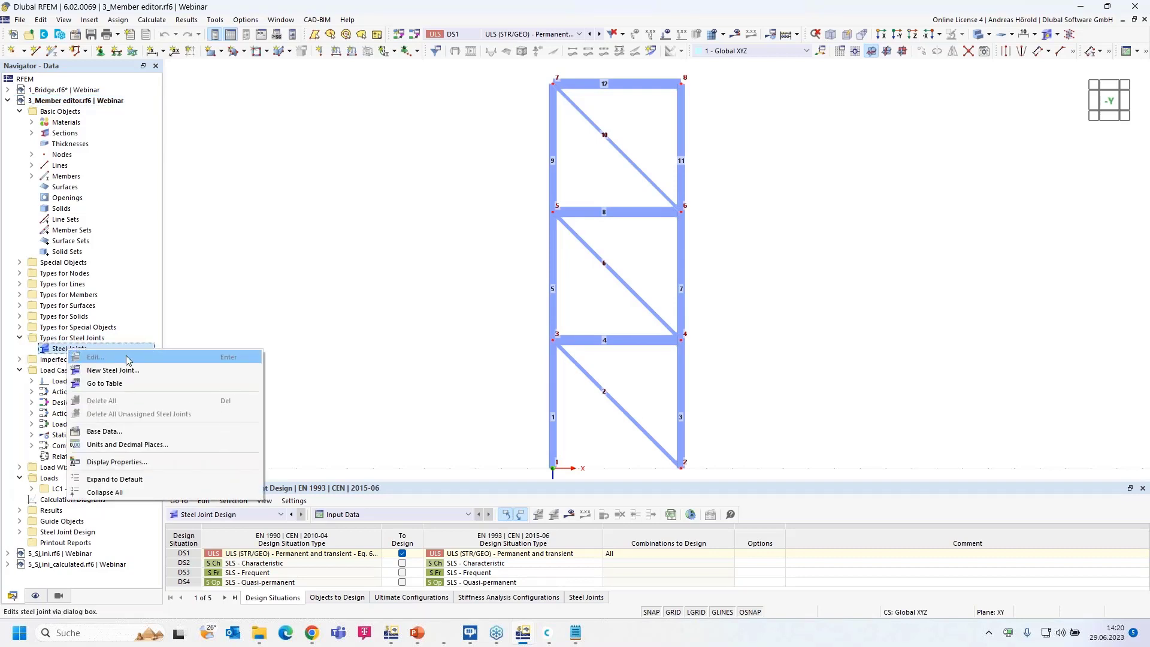
click(111, 370)
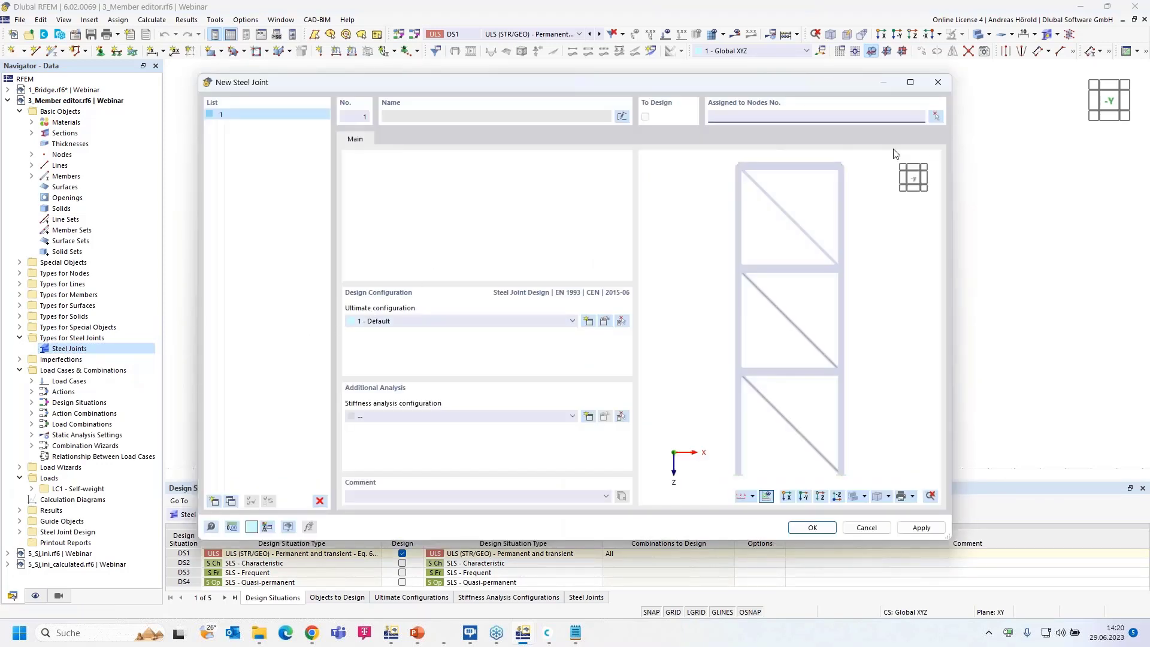
click(934, 117)
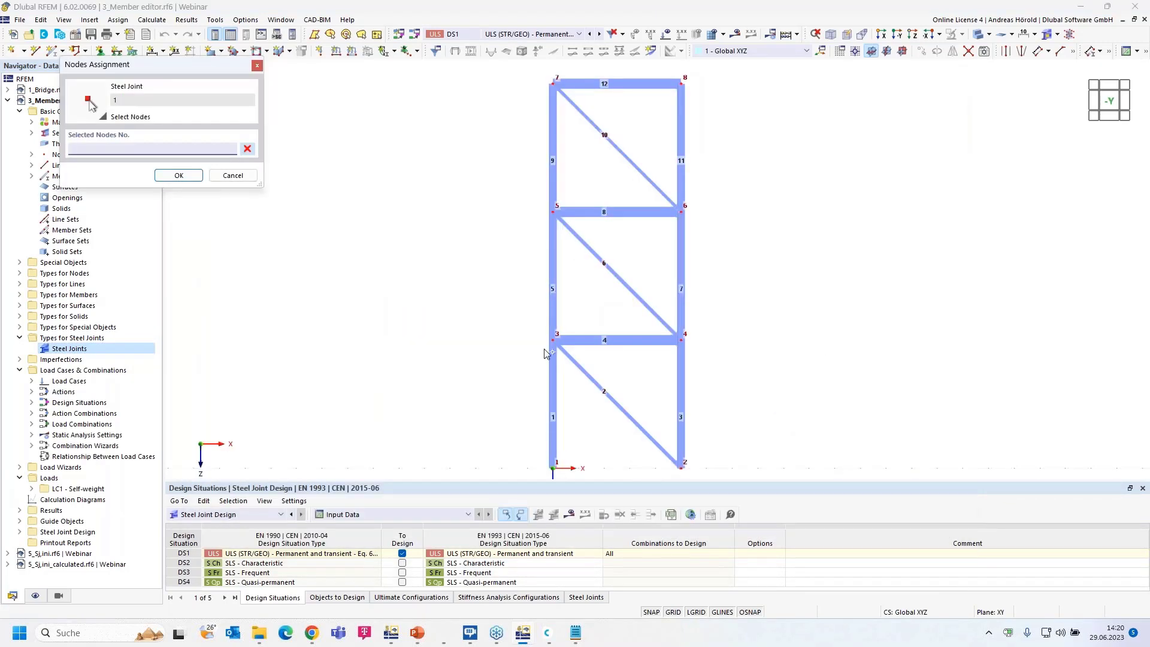
click(553, 339)
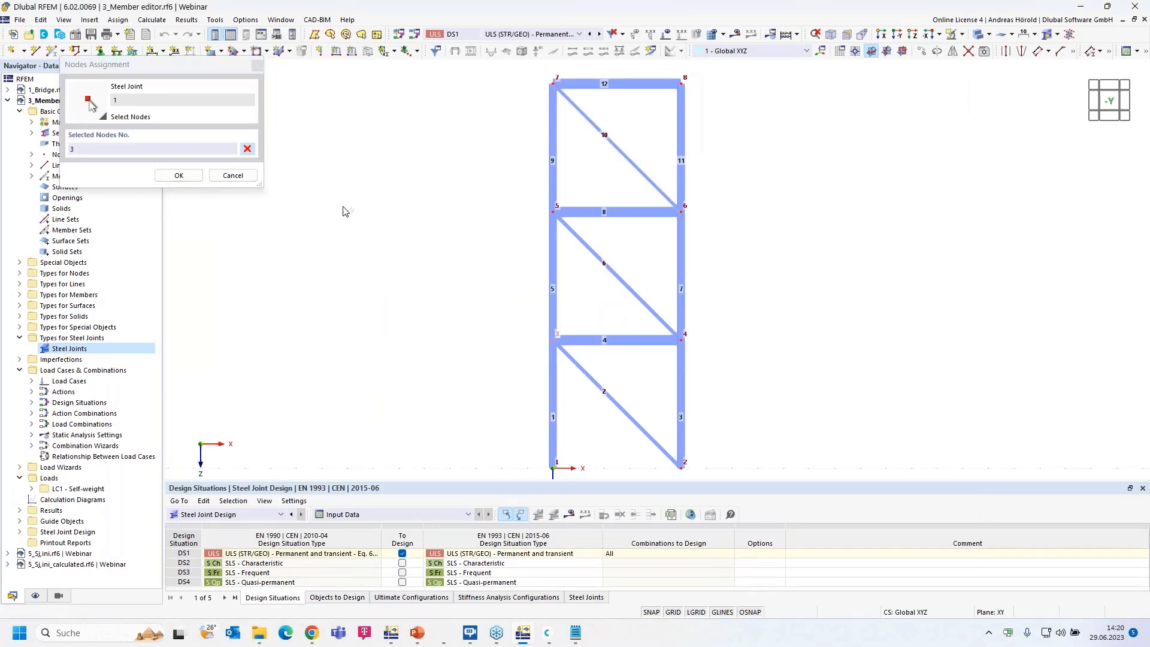
click(179, 175)
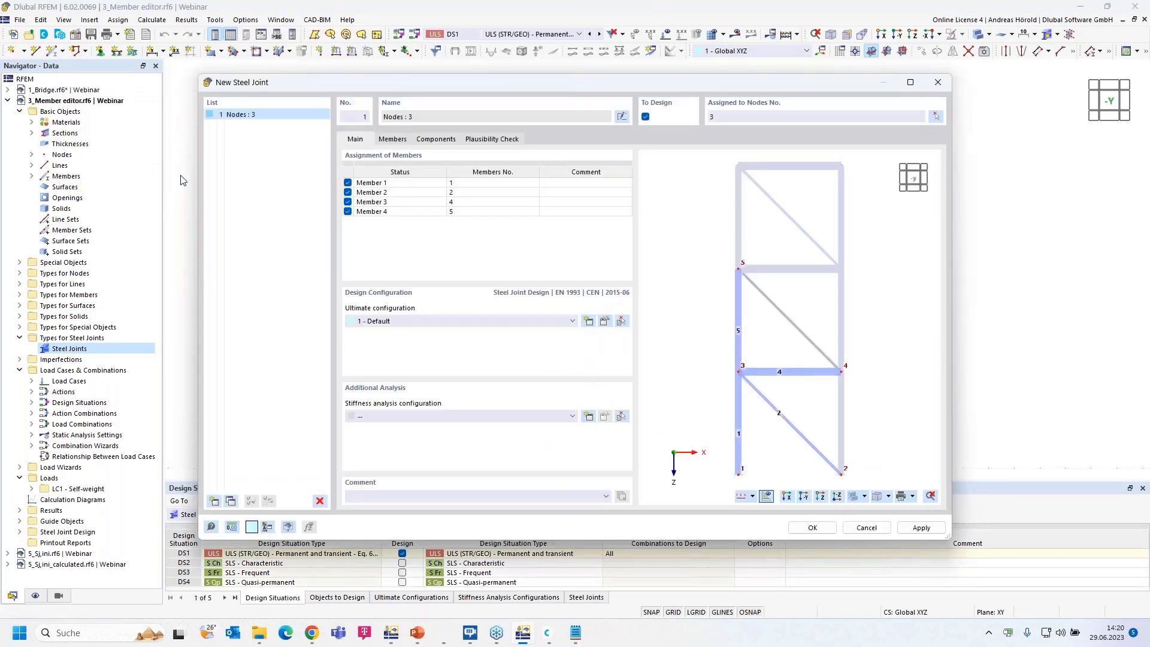
Step: Check which model member each joint entry refers to and reassign the Member 2 entry to horizontal member 4
double_click(374, 183)
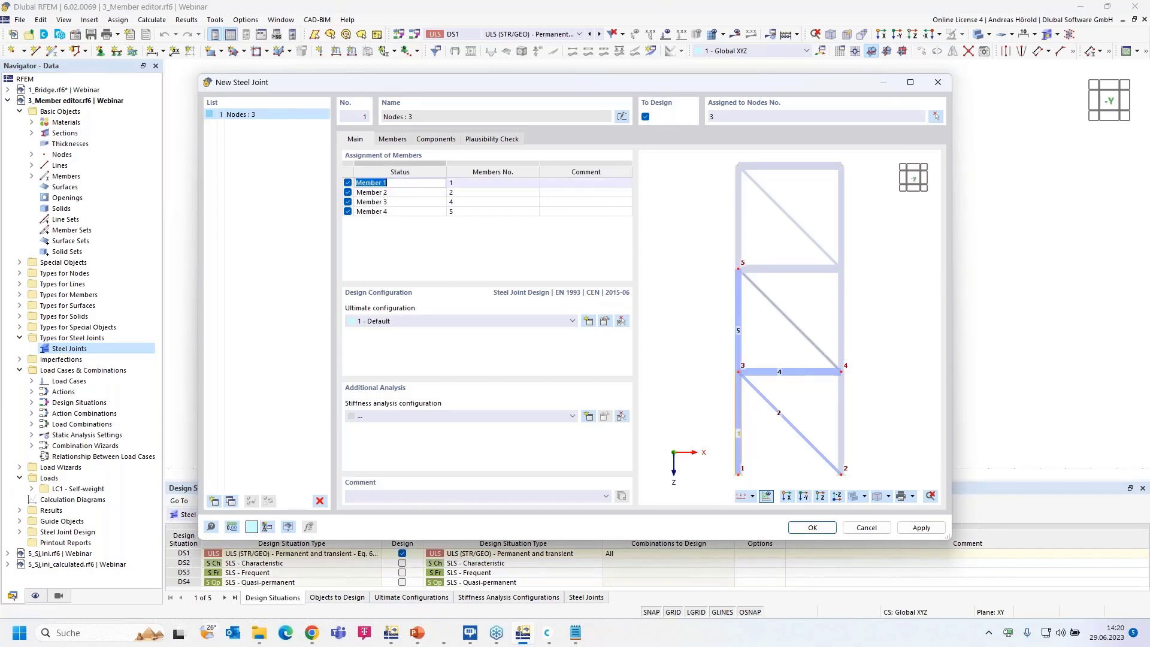
double_click(384, 193)
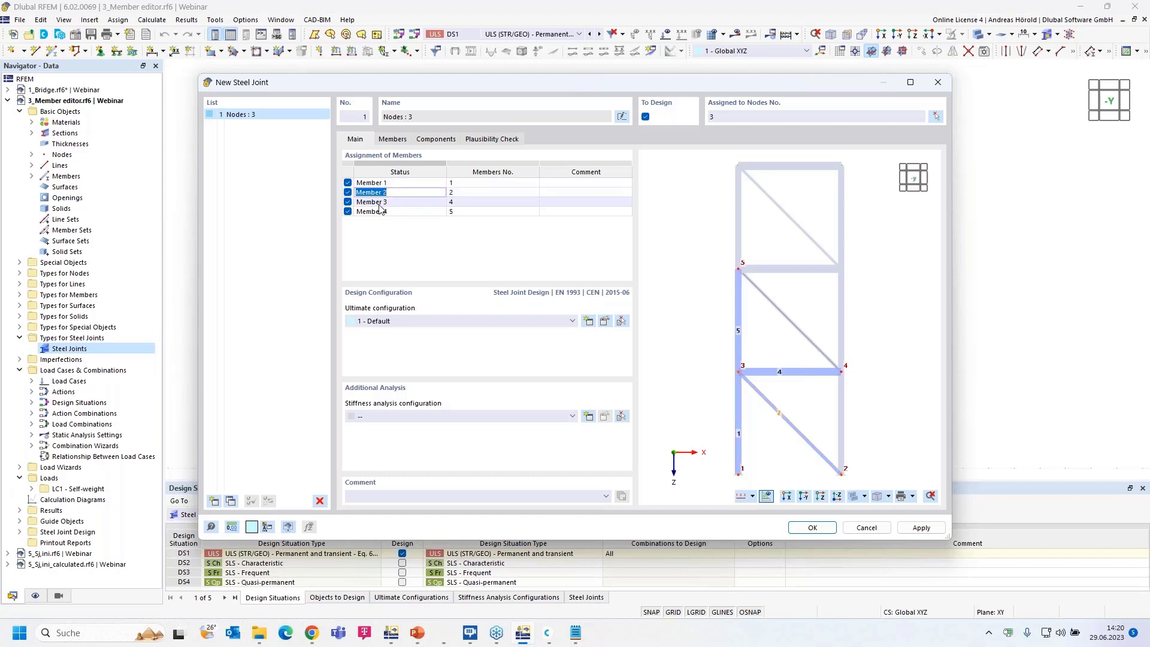
double_click(382, 203)
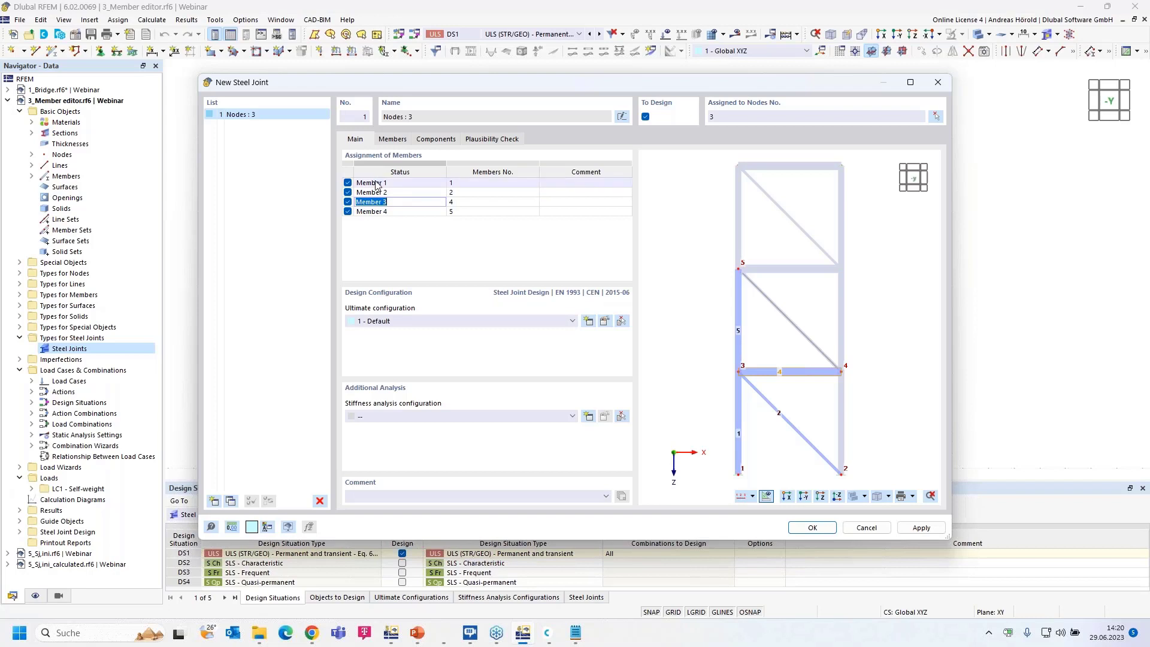
click(413, 183)
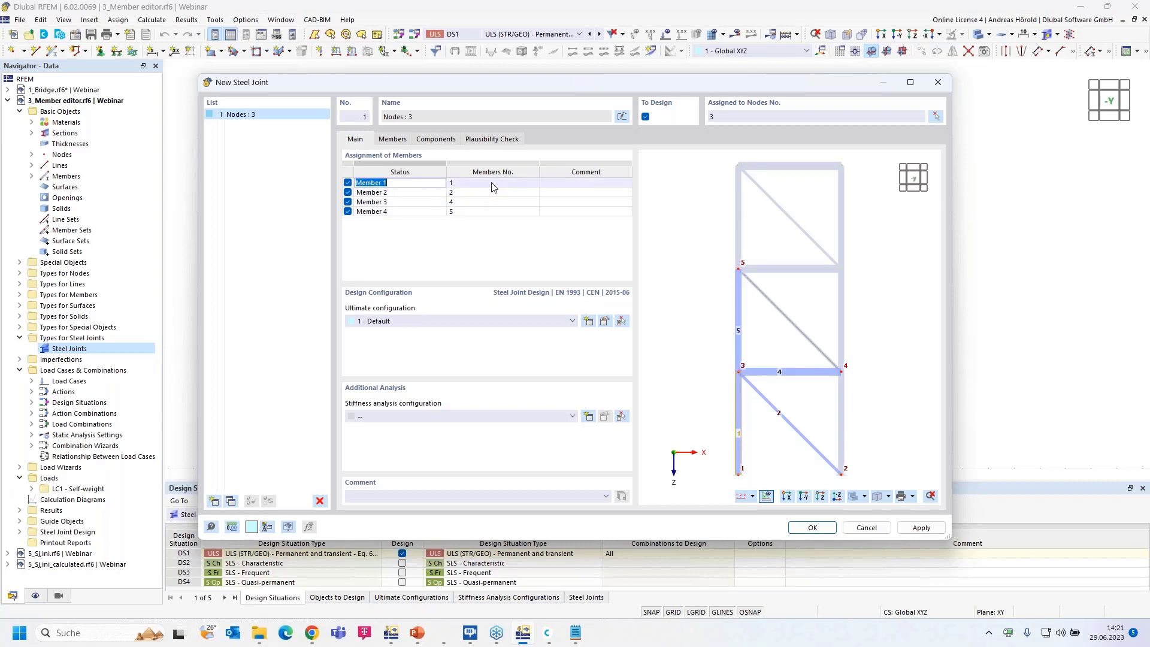
scroll(800, 404, up, 3)
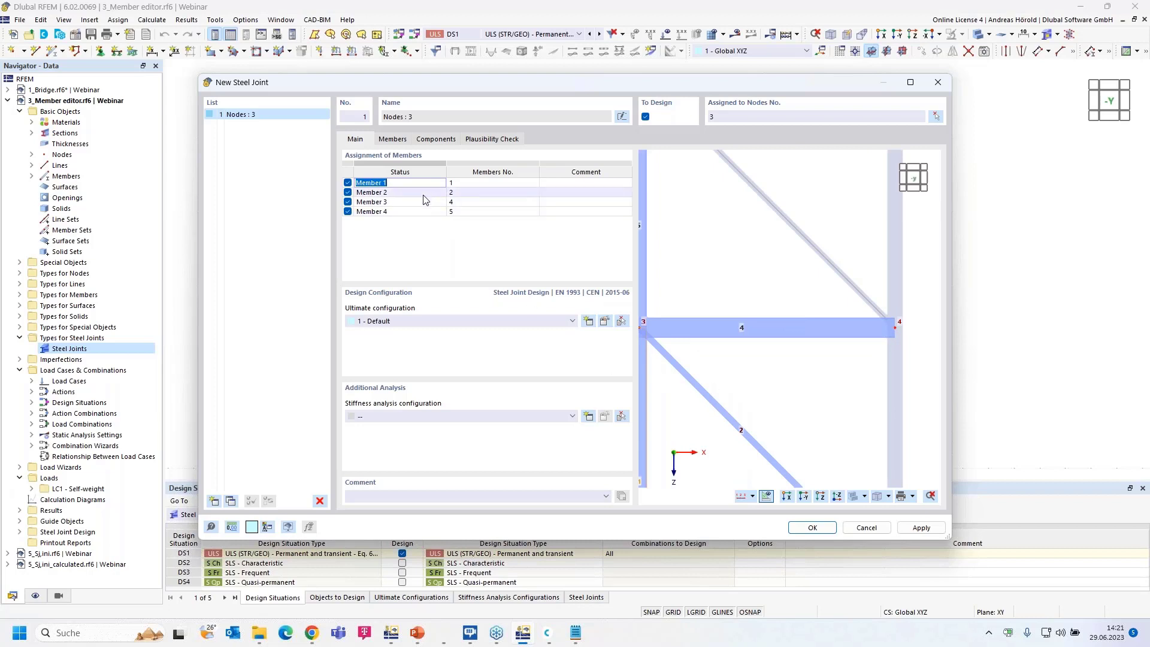
key(Down)
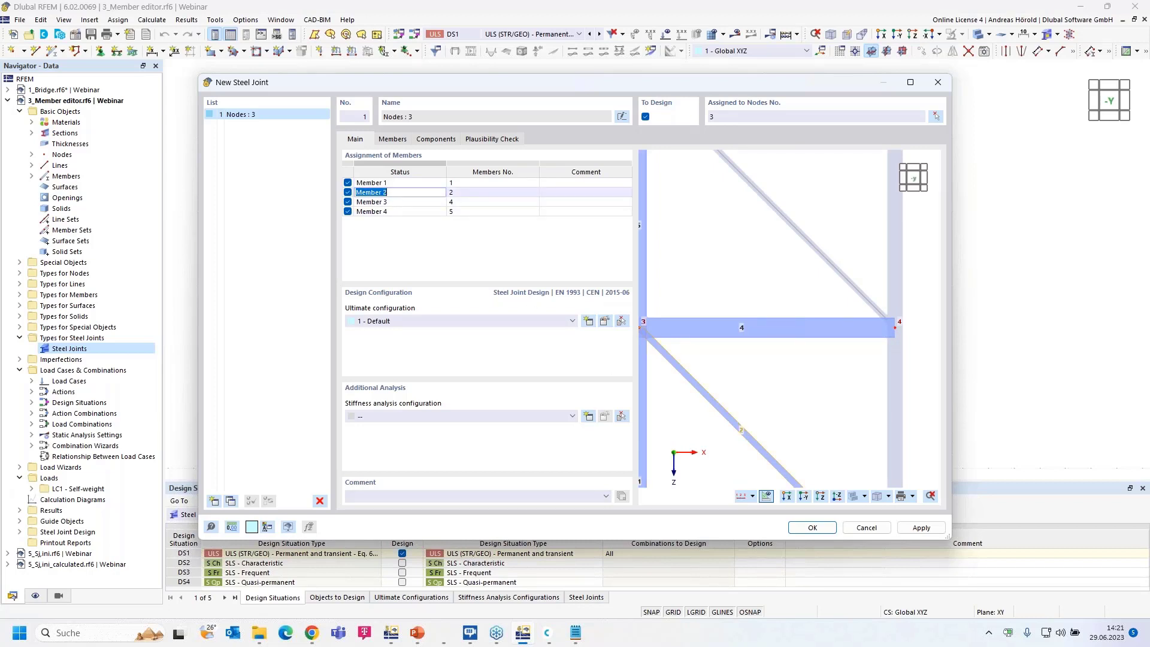
key(Tab)
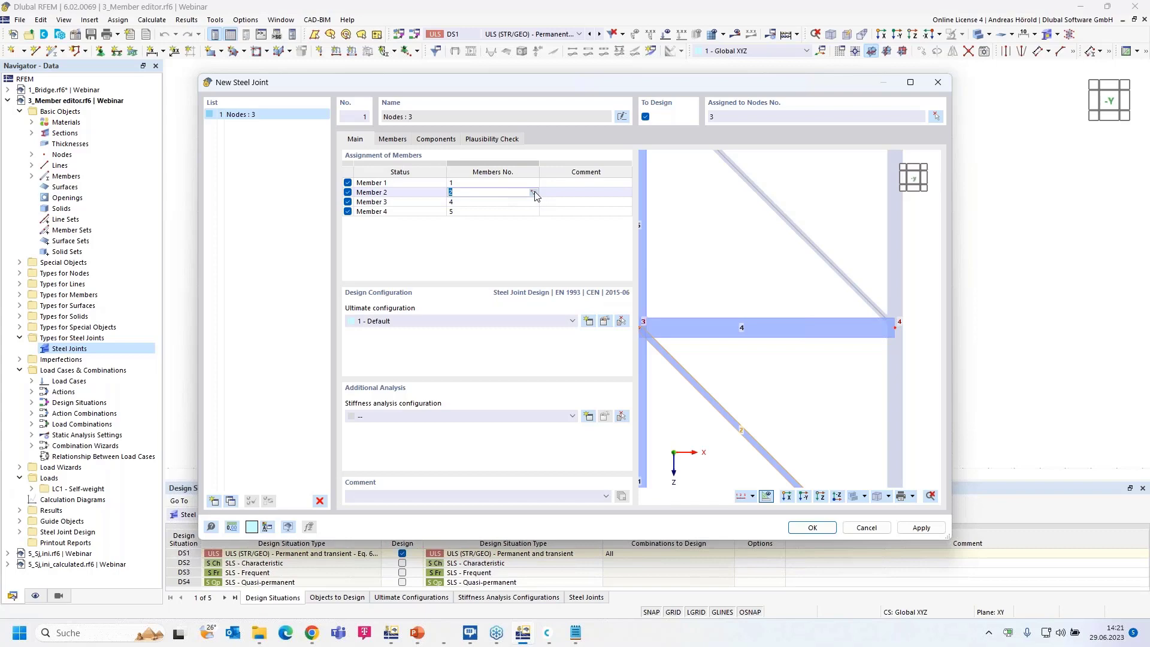
click(532, 192)
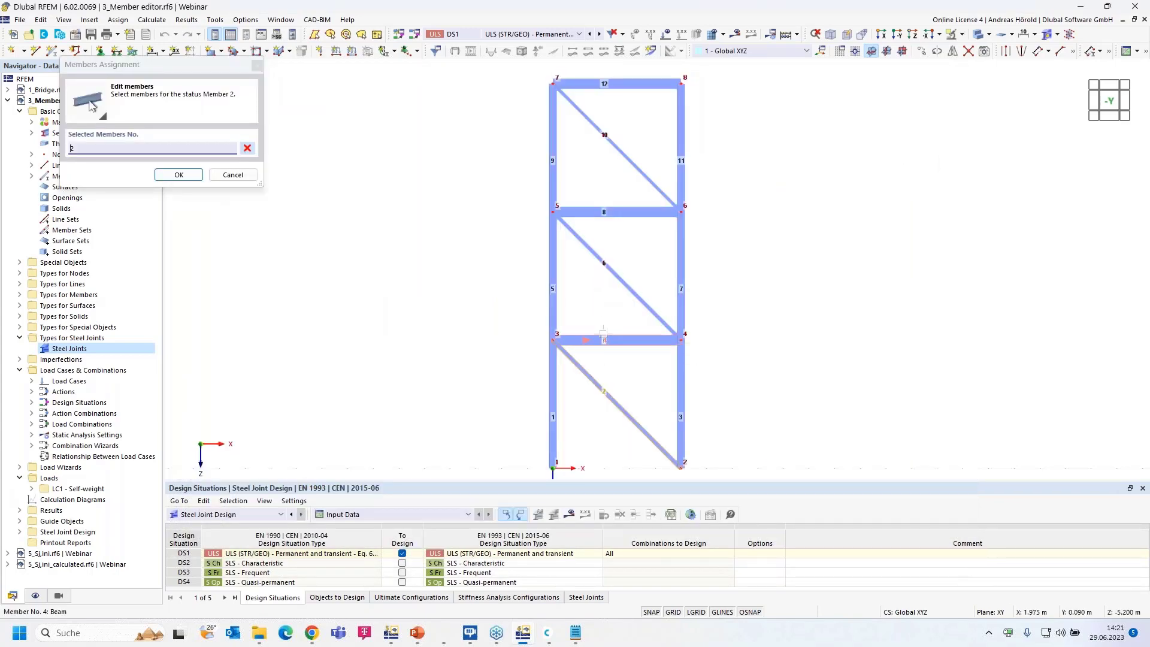
click(604, 339)
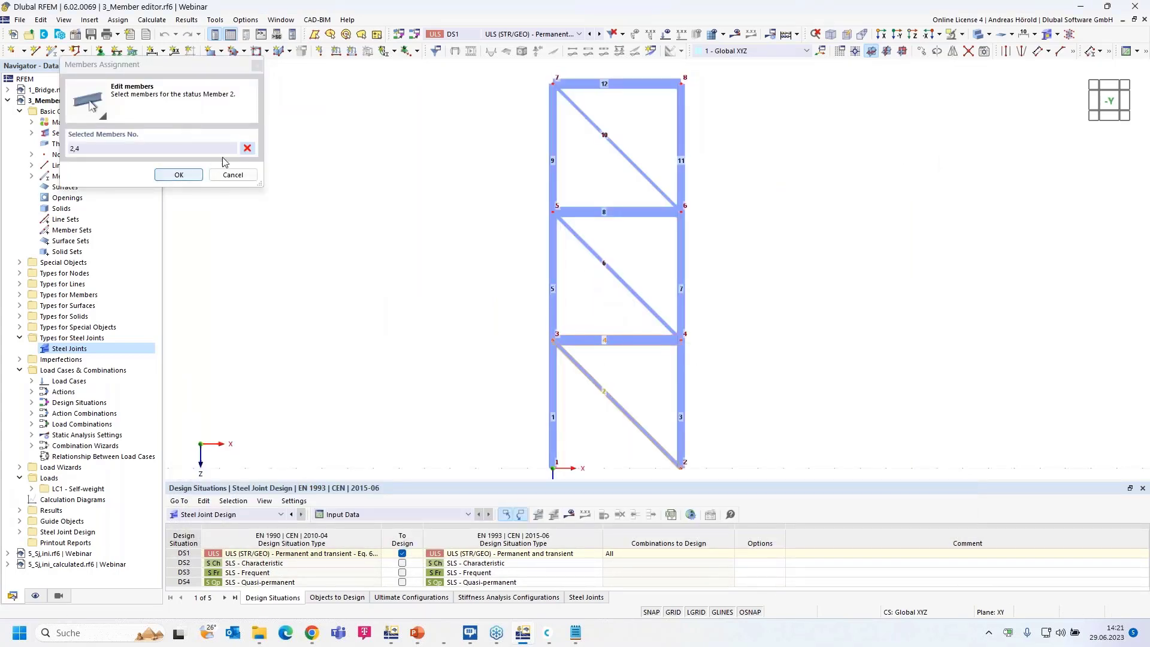
click(247, 148)
click(590, 340)
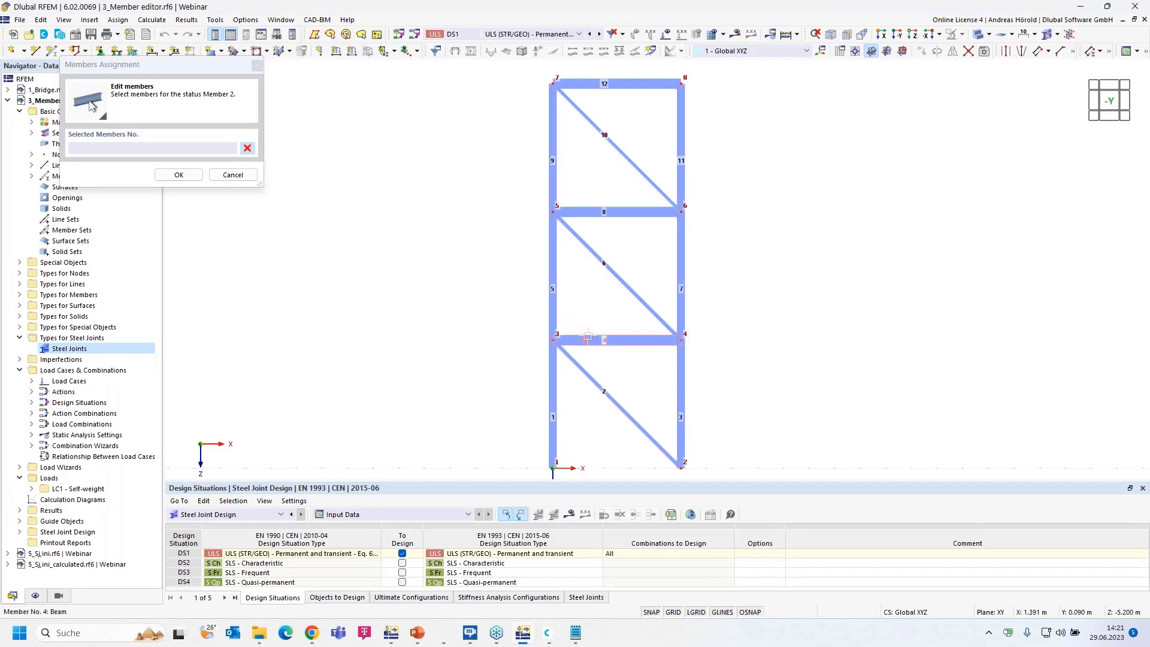
click(179, 175)
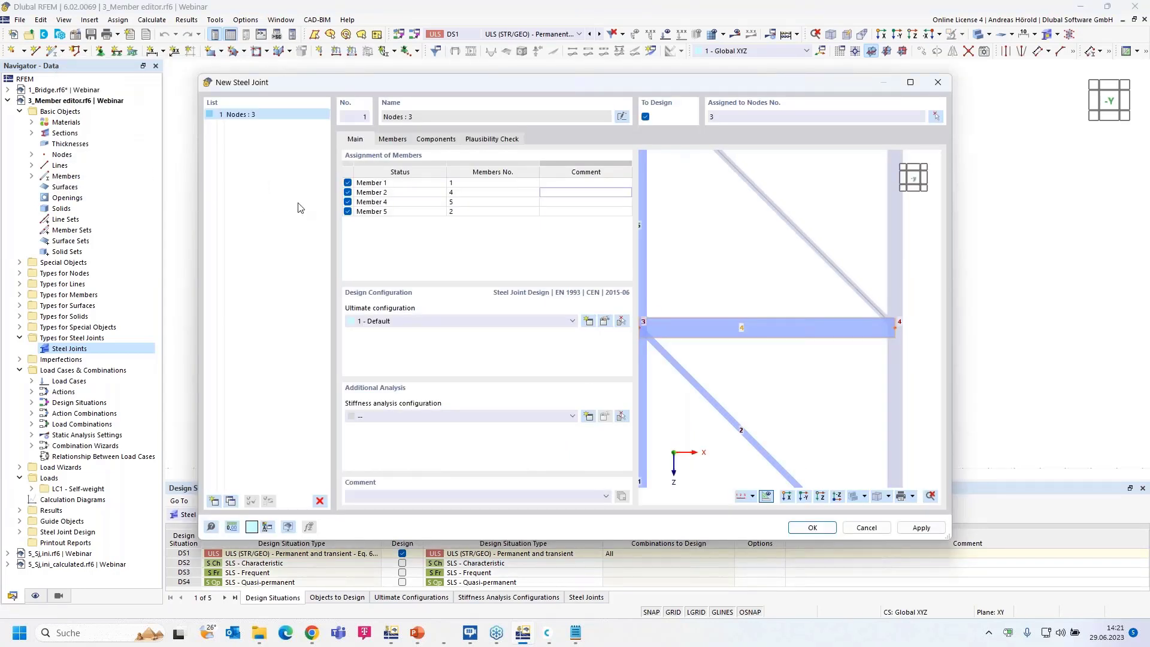
Step: Reassign the joint's Member 4 entry to diagonal member 2 and check which member the last entry refers to
double_click(399, 202)
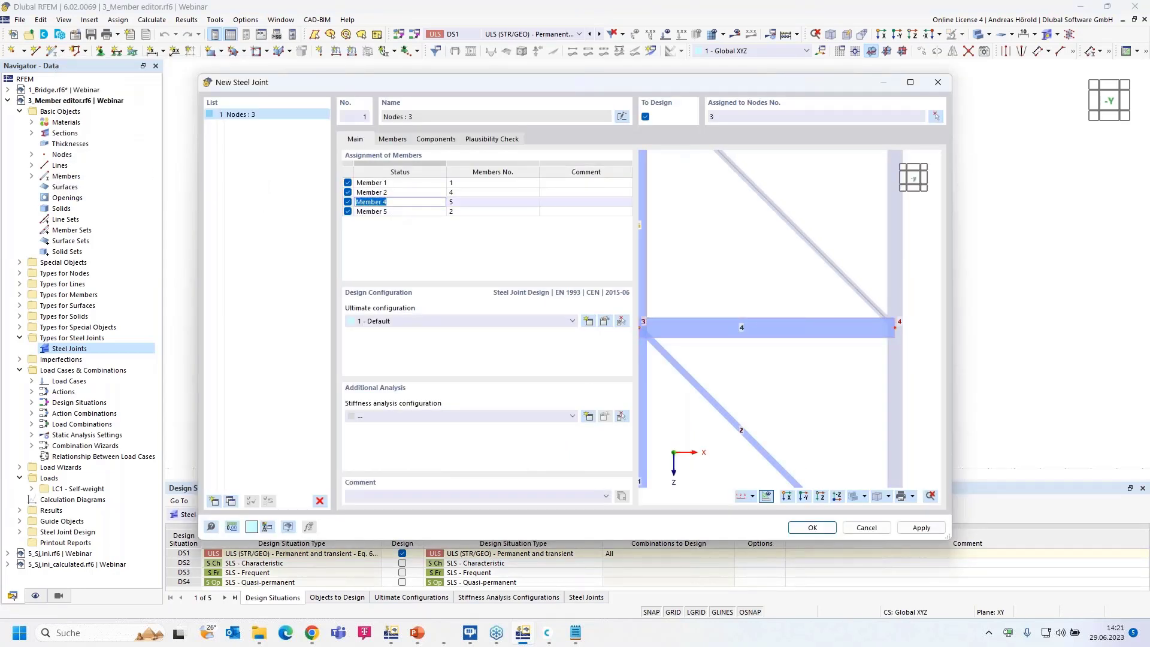
key(Return)
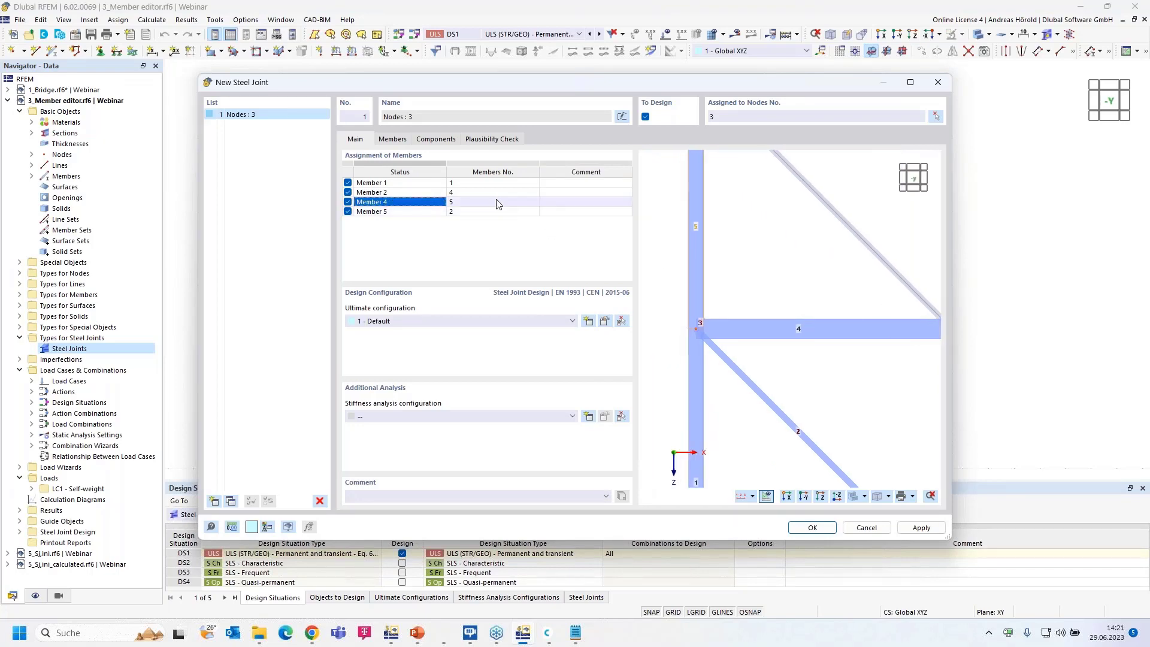
double_click(497, 202)
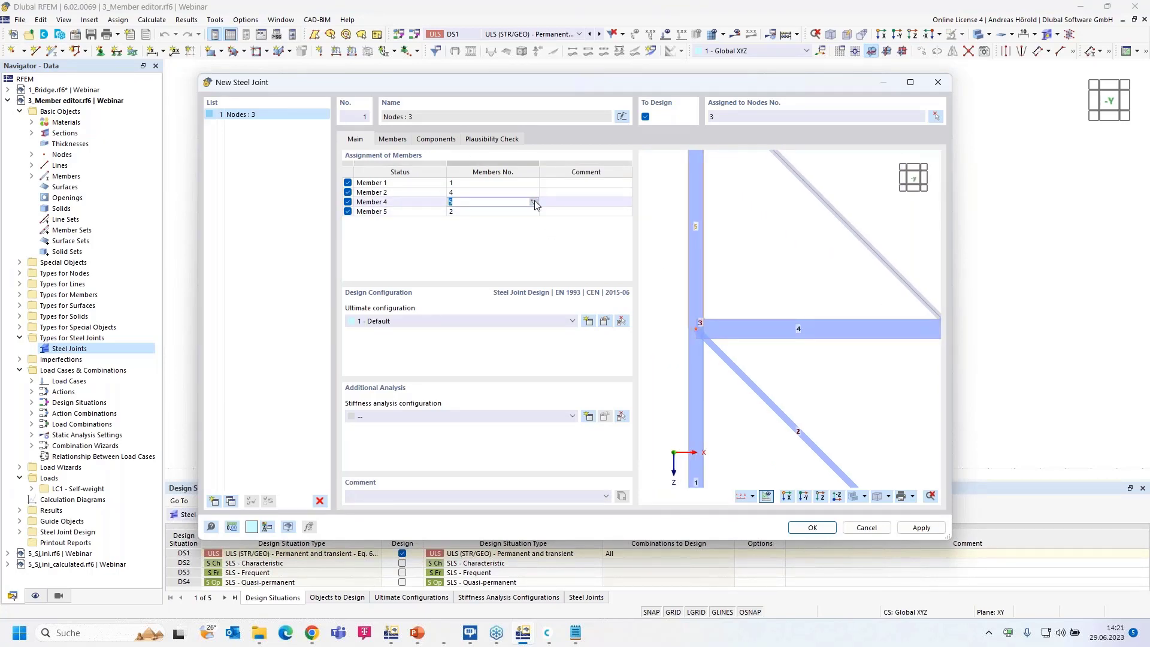
click(535, 202)
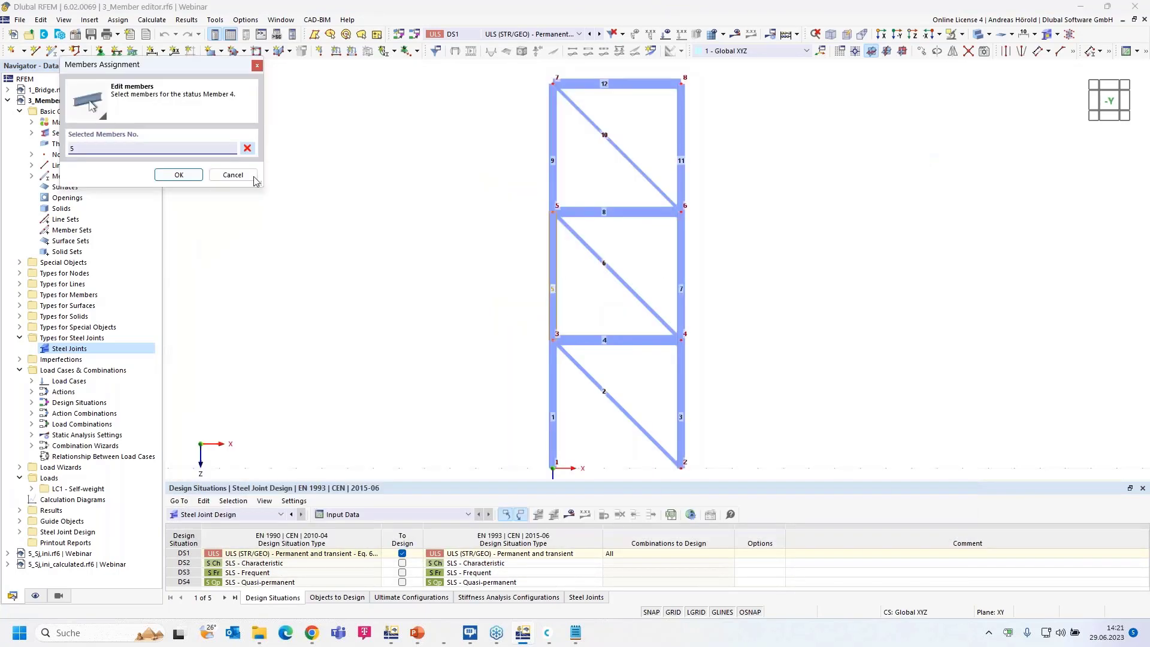
click(596, 382)
click(179, 177)
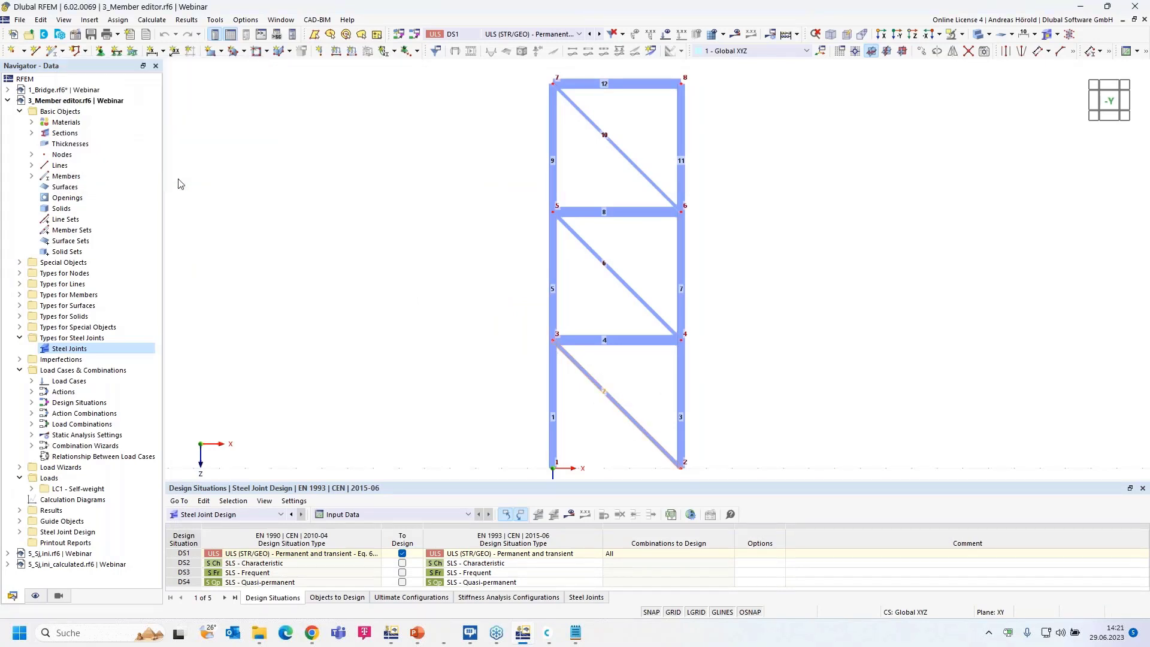
click(401, 212)
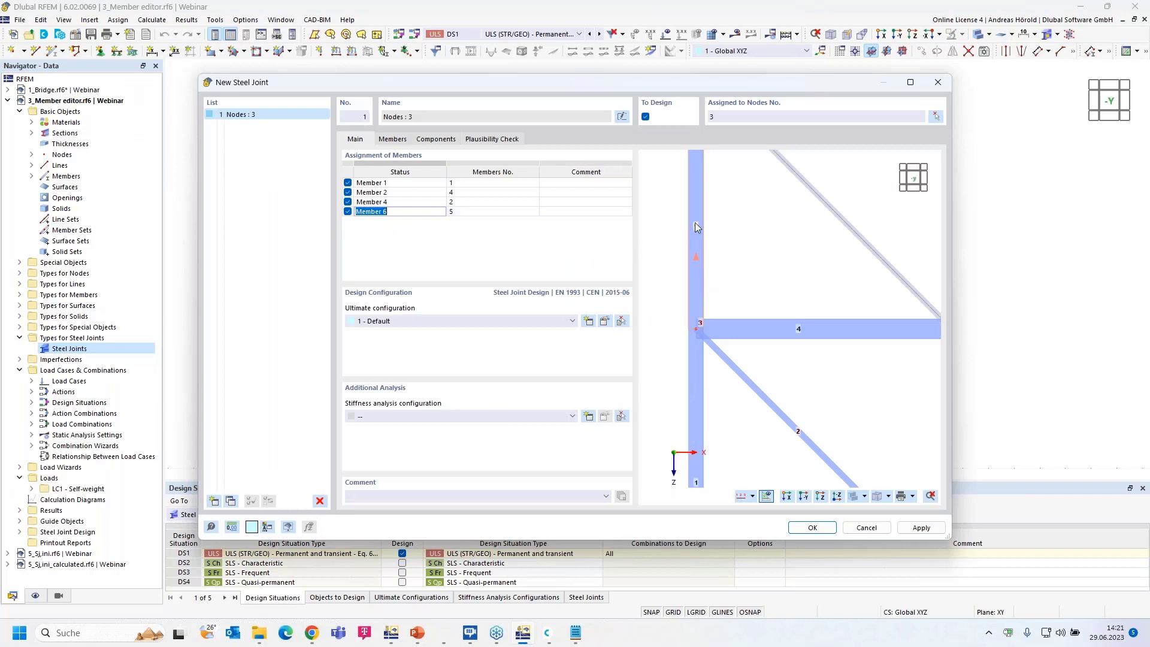
mouse_move(691, 222)
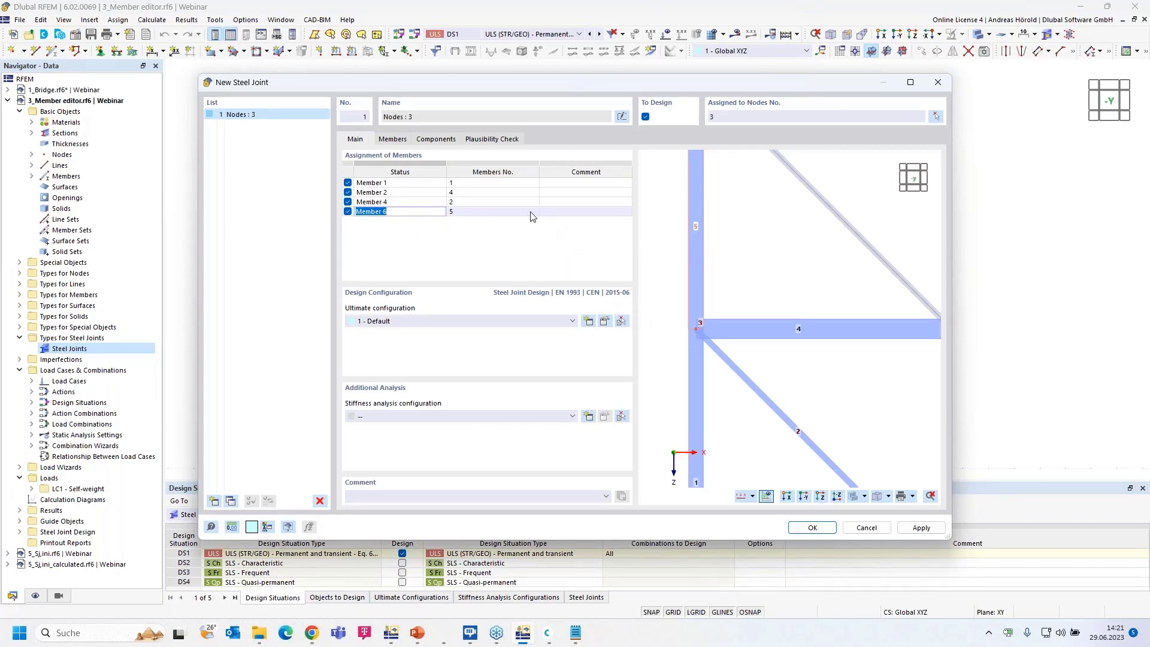
Step: Rename the joint's four member entries, in order, as Col b, Hor, Dia and Col a
click(372, 184)
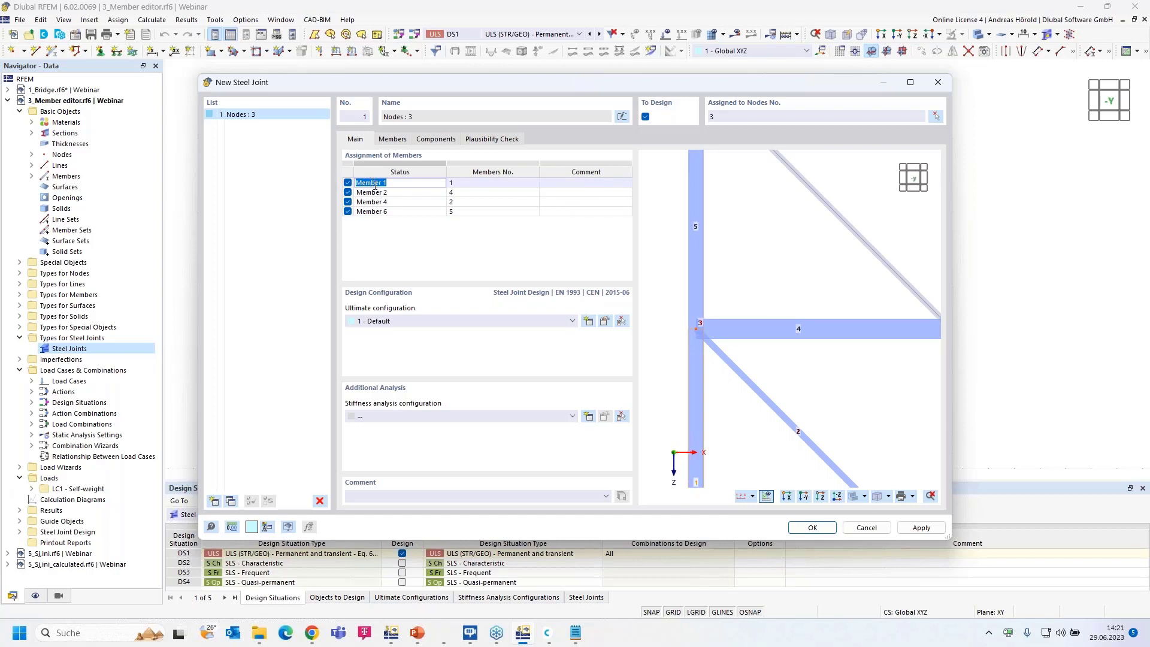
text(Col b)
key(Return)
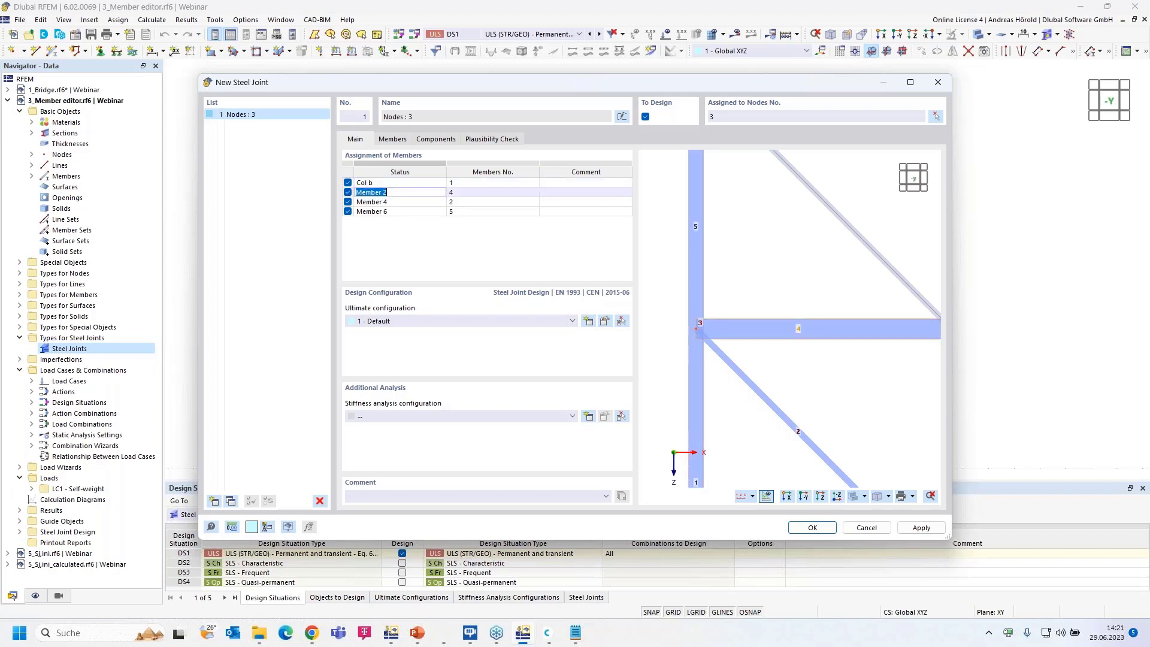
text(Hor)
key(Return)
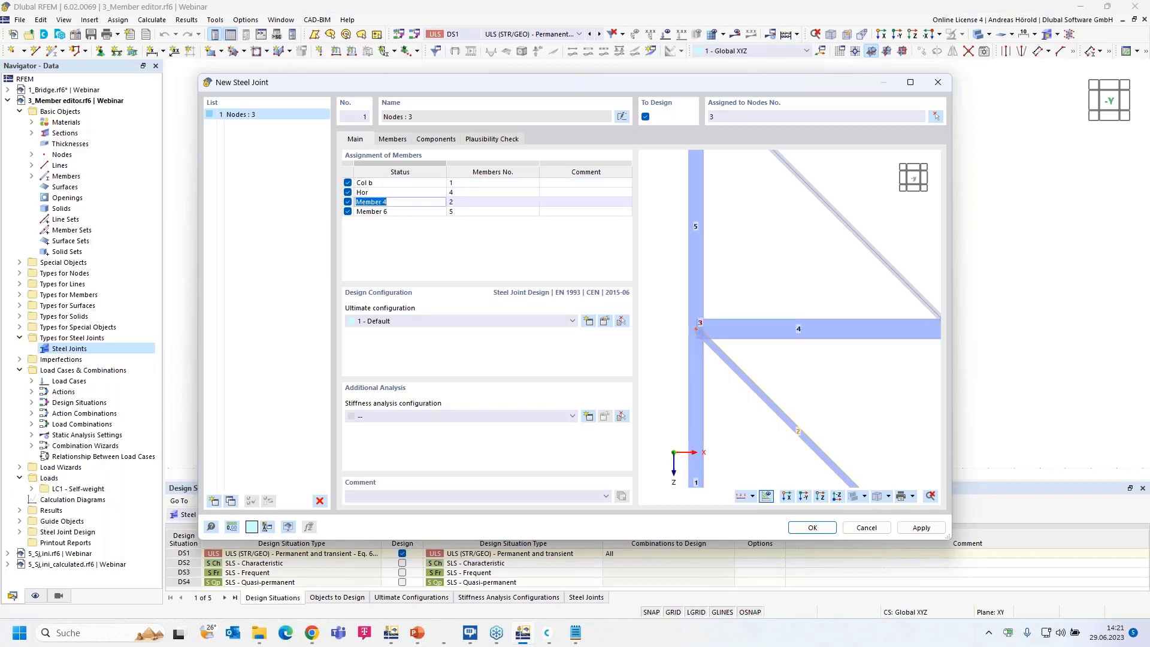
text(Dio)
key(Return)
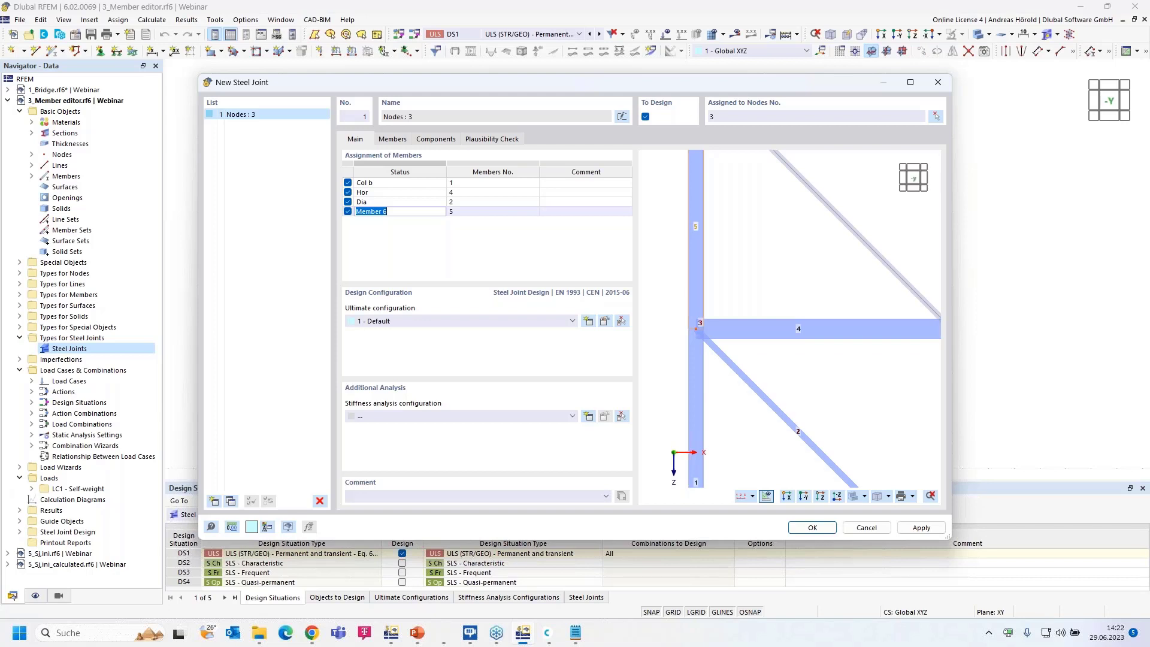
text(Col a)
Step: Check the type options for Col b in the joint's member settings, keeping it Ended with its end supported
click(399, 142)
click(536, 183)
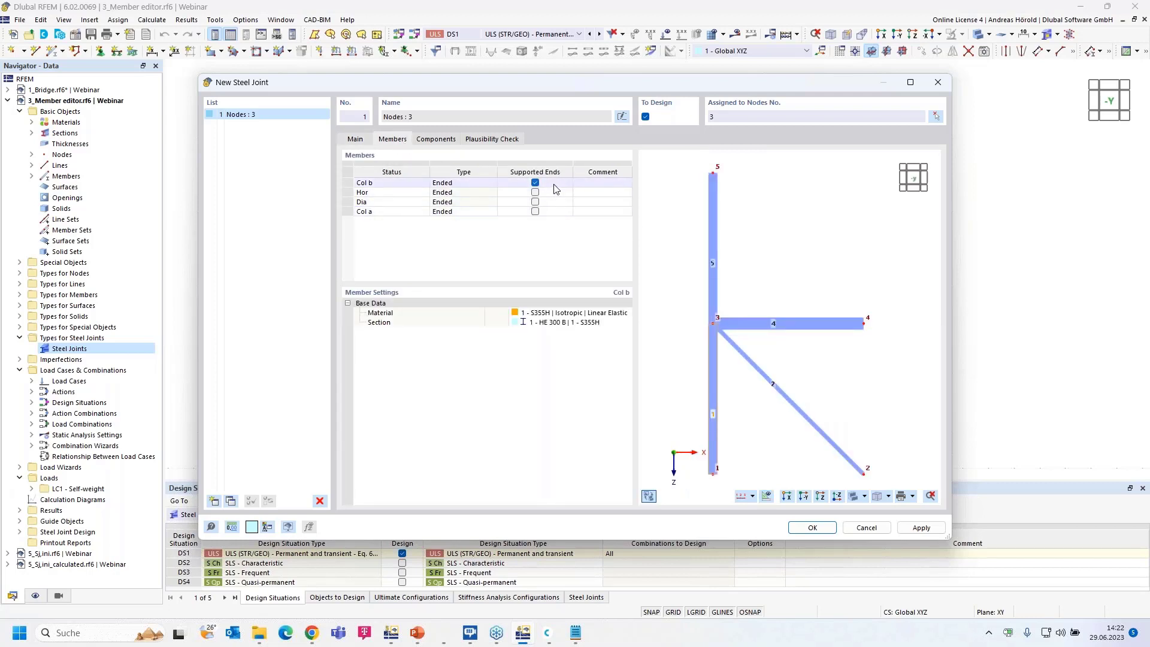
click(480, 184)
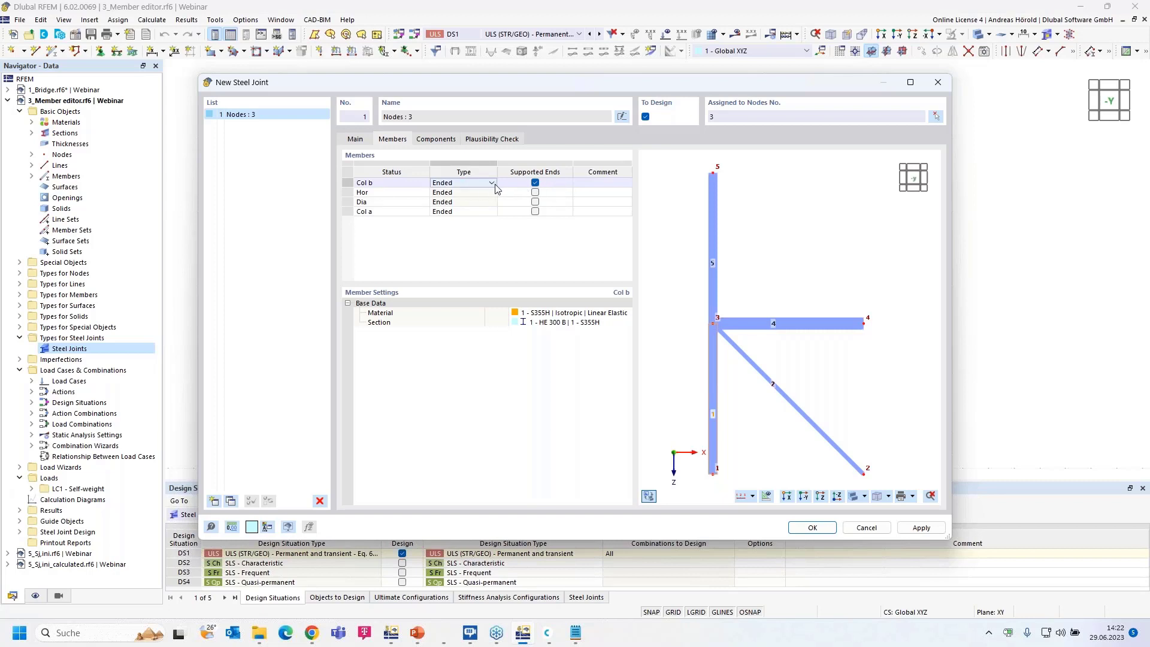
click(492, 183)
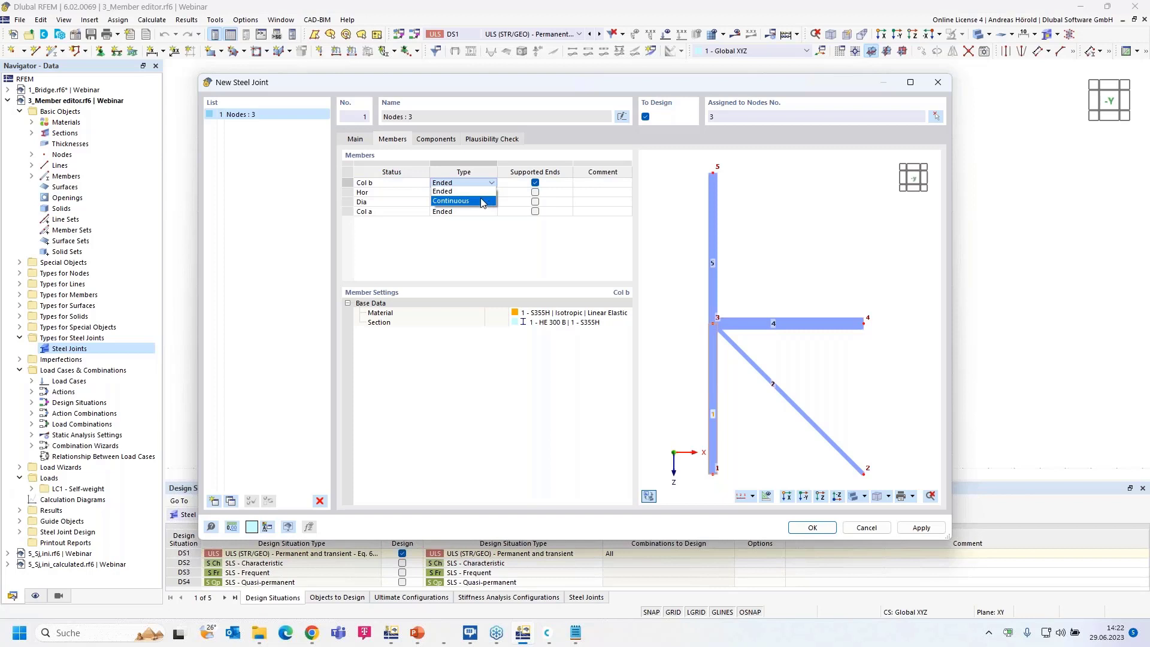
click(482, 198)
scroll(708, 327, up, 3)
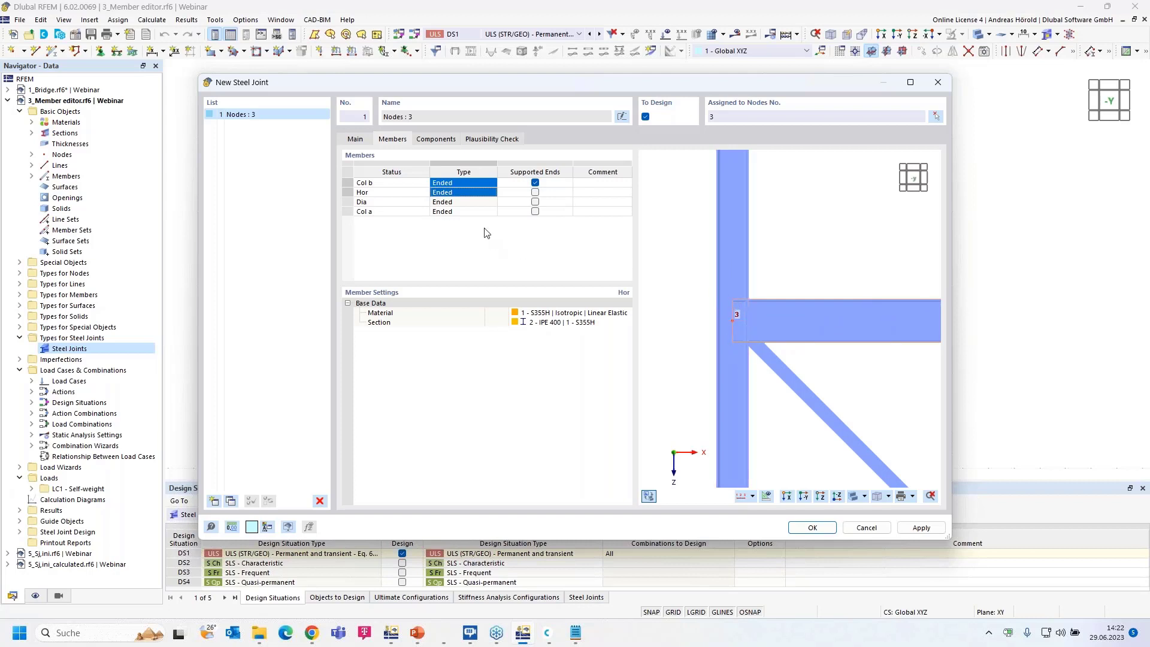
Step: Set the type of joint member Col b to Continuous so the column runs through the joint
click(479, 185)
click(491, 184)
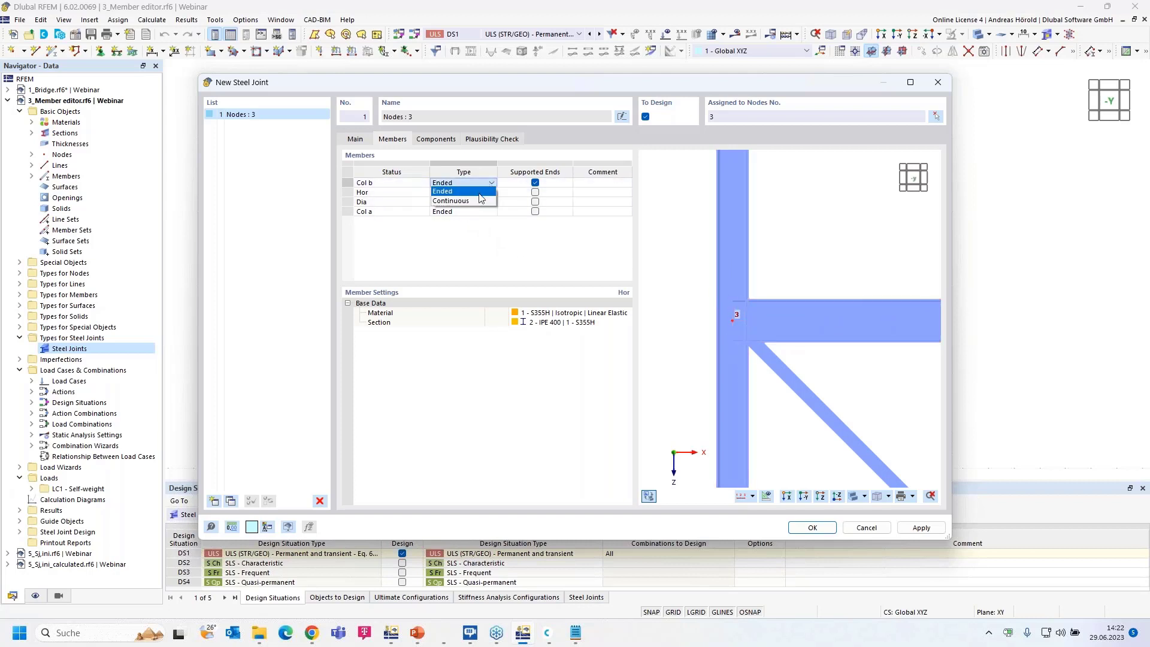
click(467, 200)
click(480, 184)
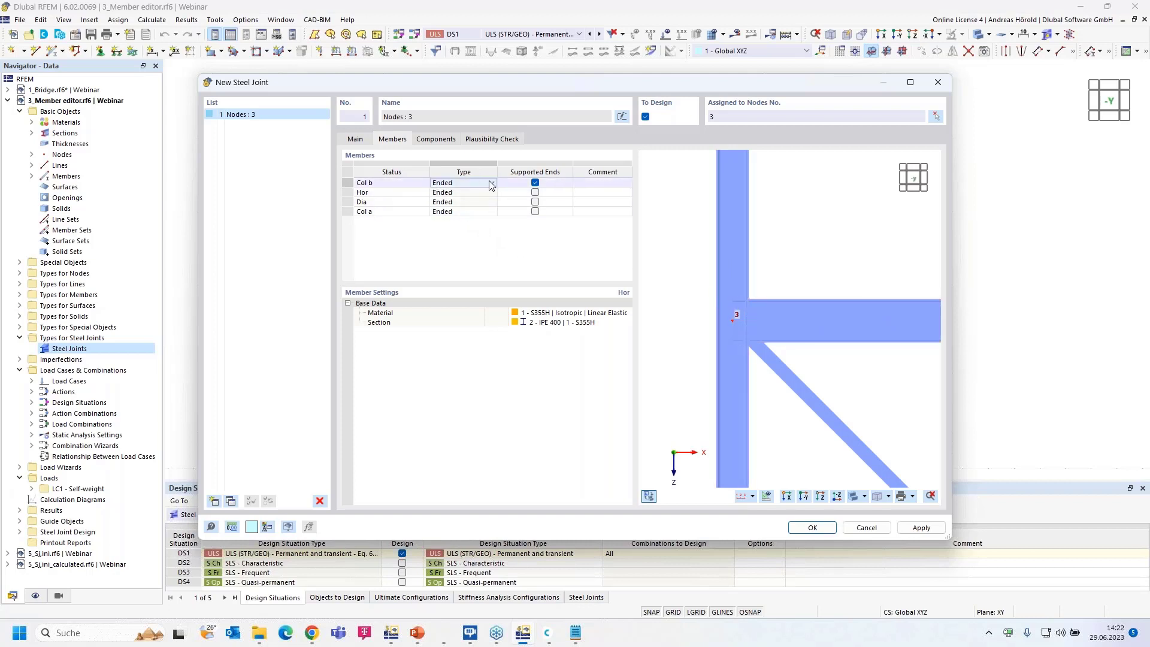
click(493, 183)
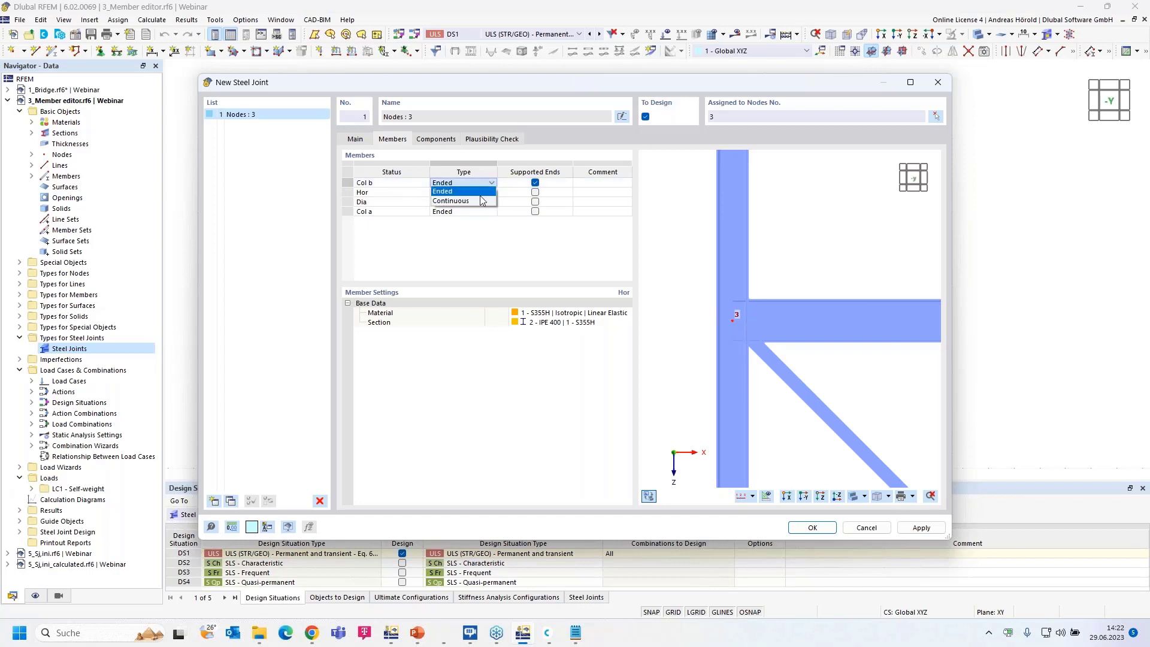
click(481, 202)
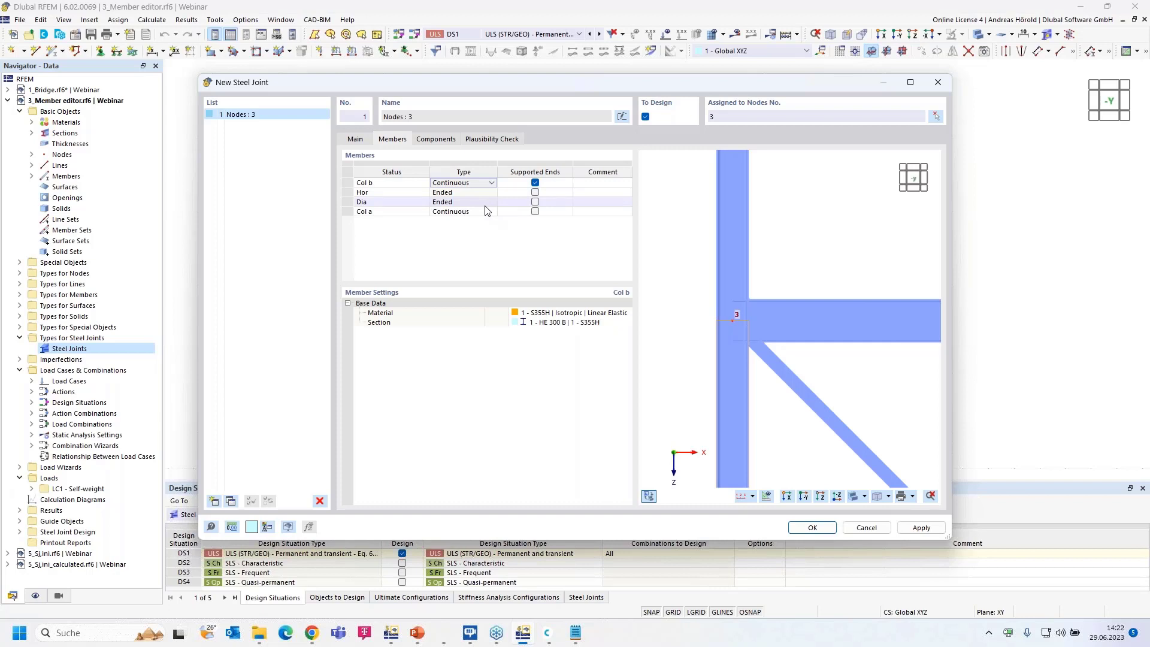
Step: Add an End Plate component to the joint and set Hor as its connected member 1
click(435, 139)
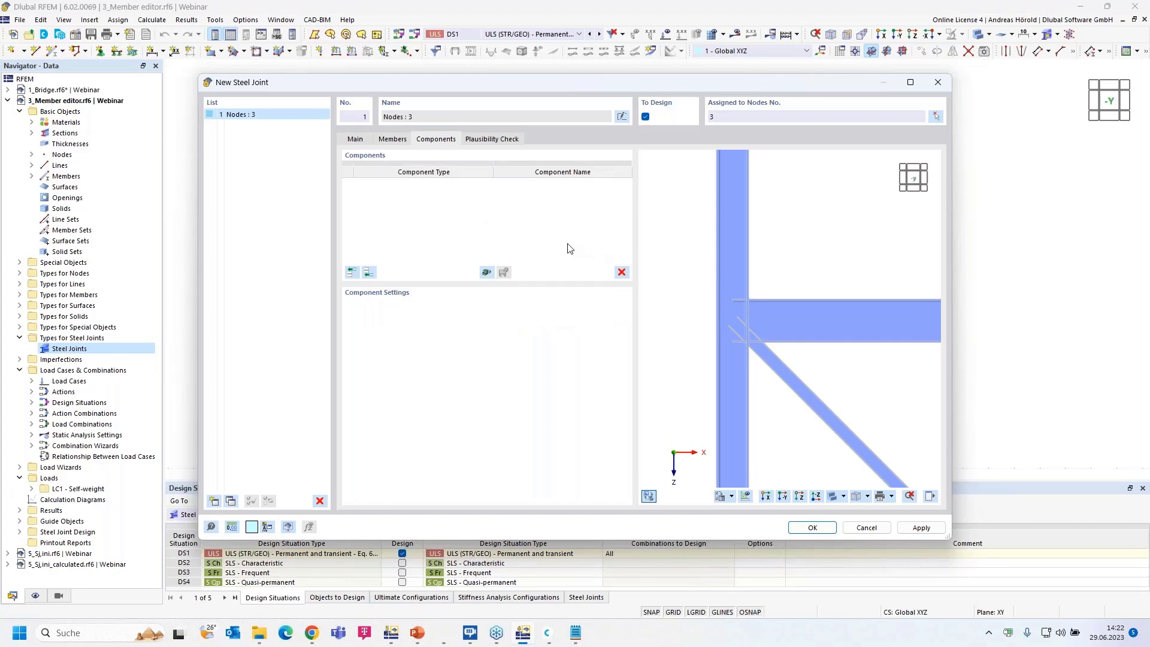
click(370, 274)
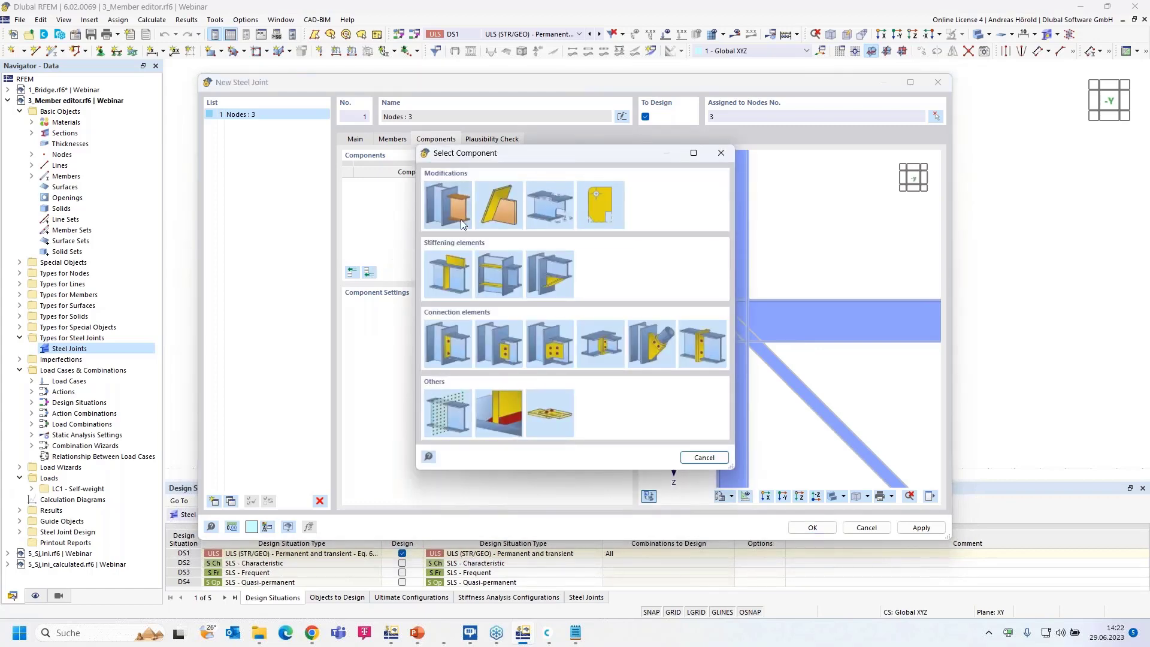
double_click(452, 342)
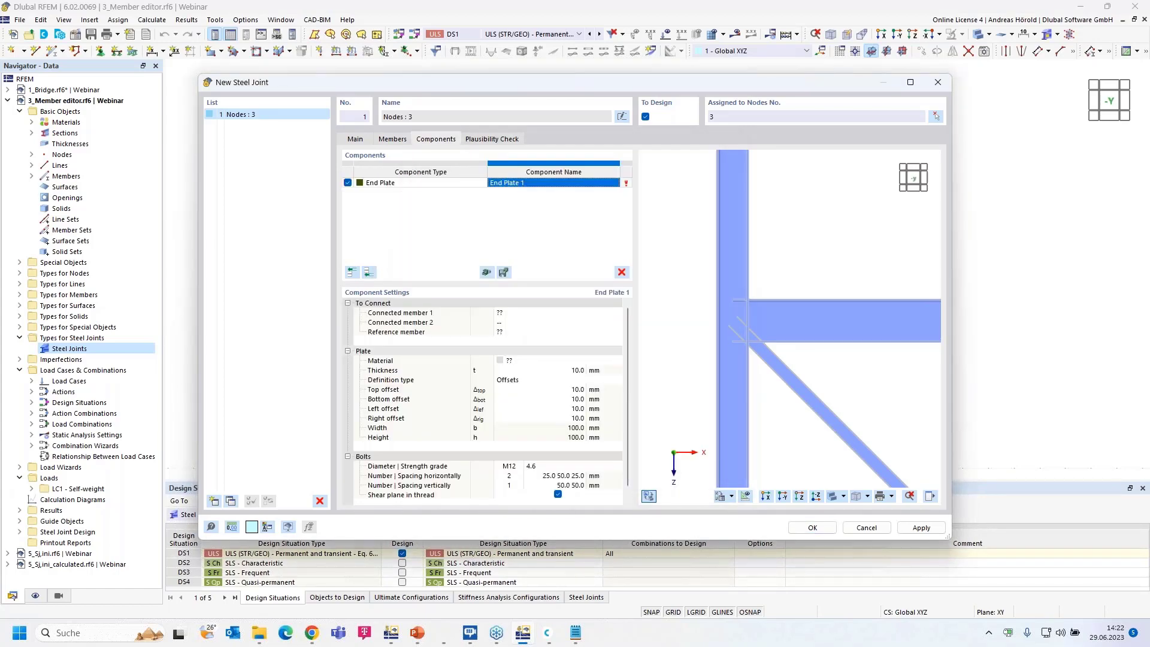
click(518, 318)
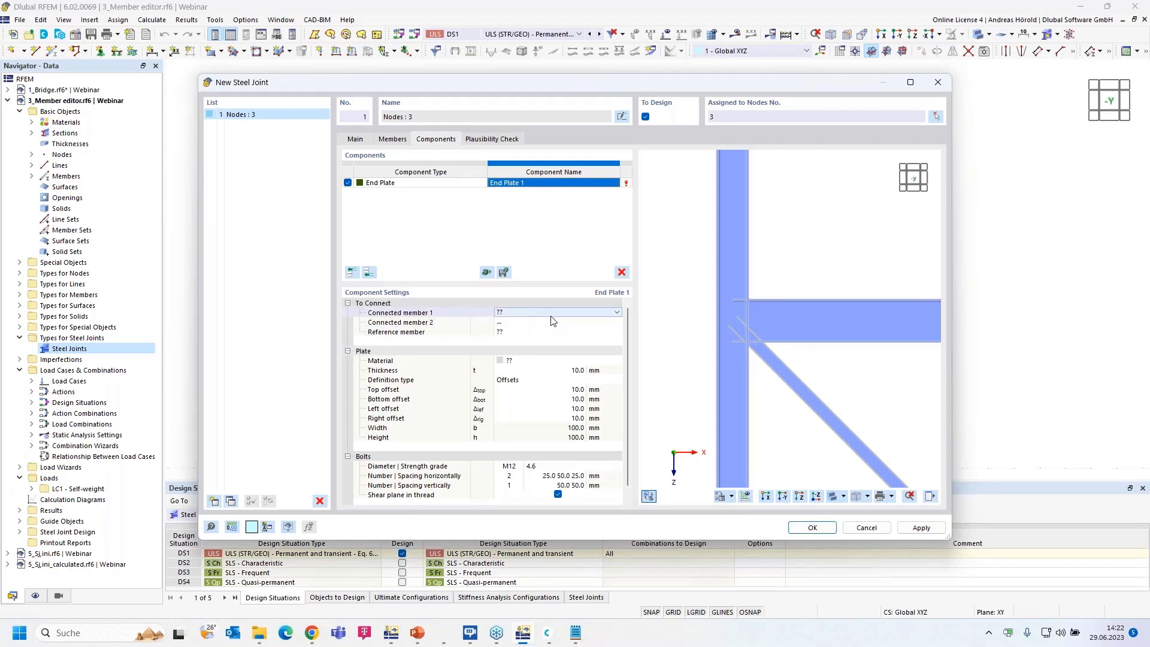
click(552, 317)
click(549, 334)
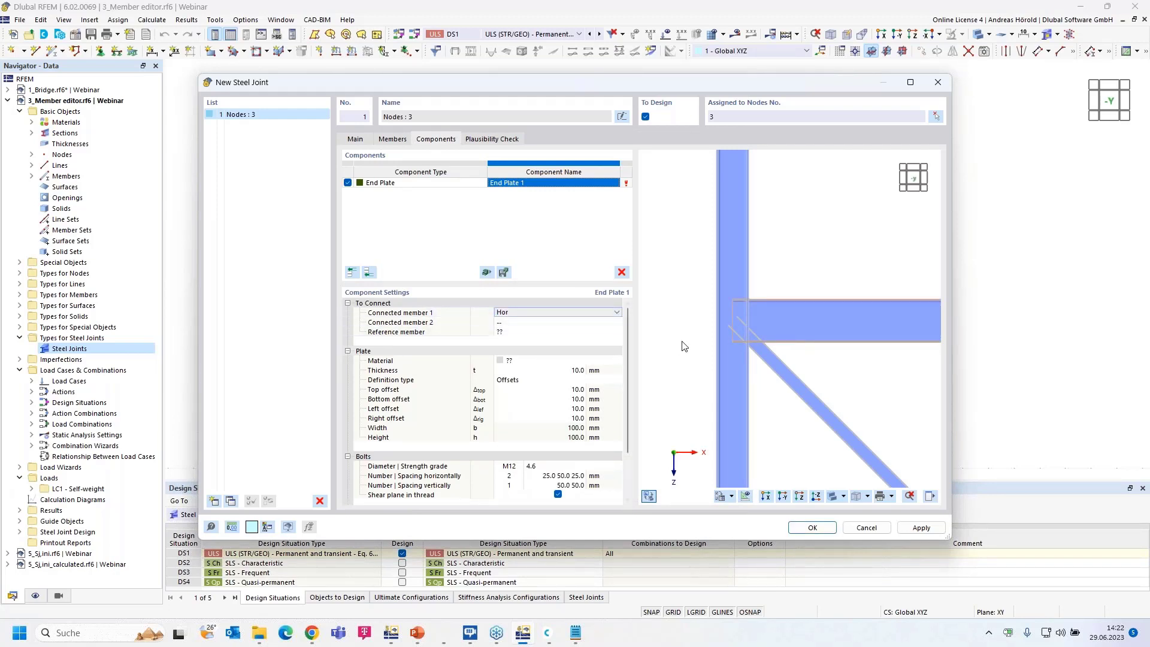
Step: Set the end plate's reference member to Col b, a
scroll(735, 336, up, 5)
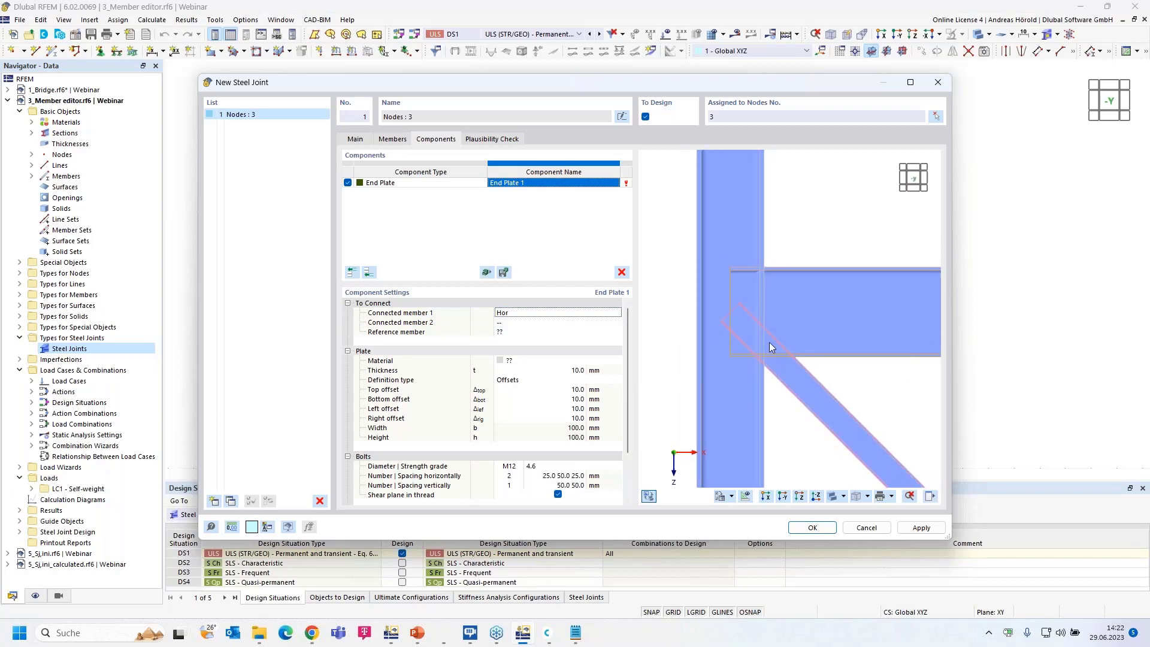
middle_drag(770, 343, 764, 347)
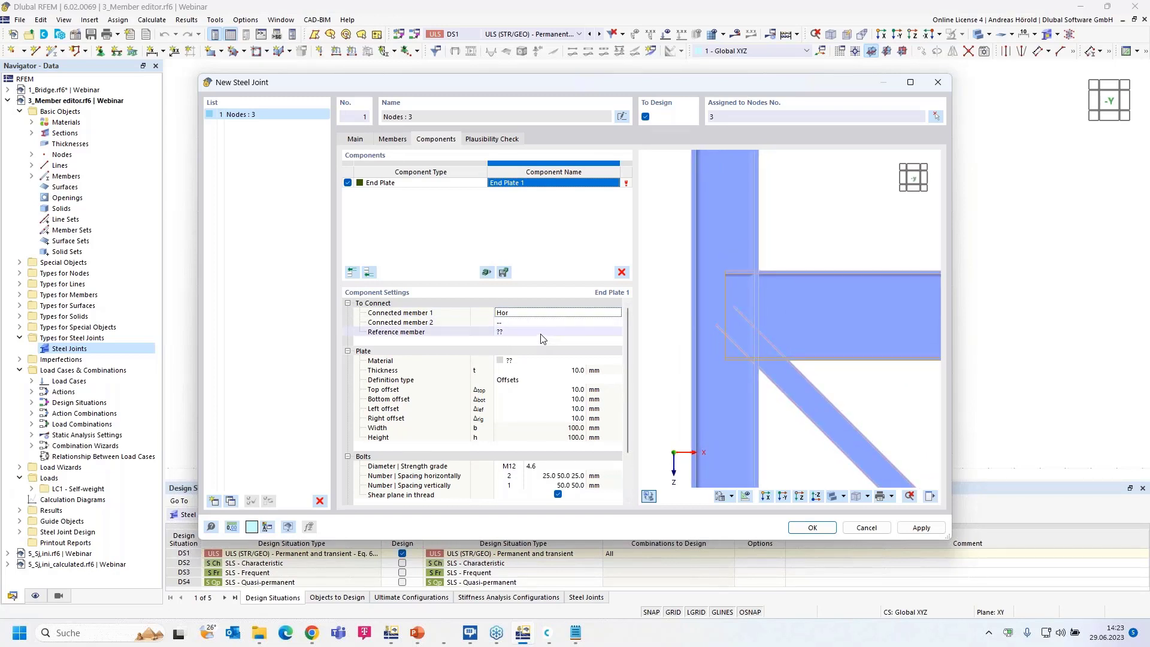
click(550, 332)
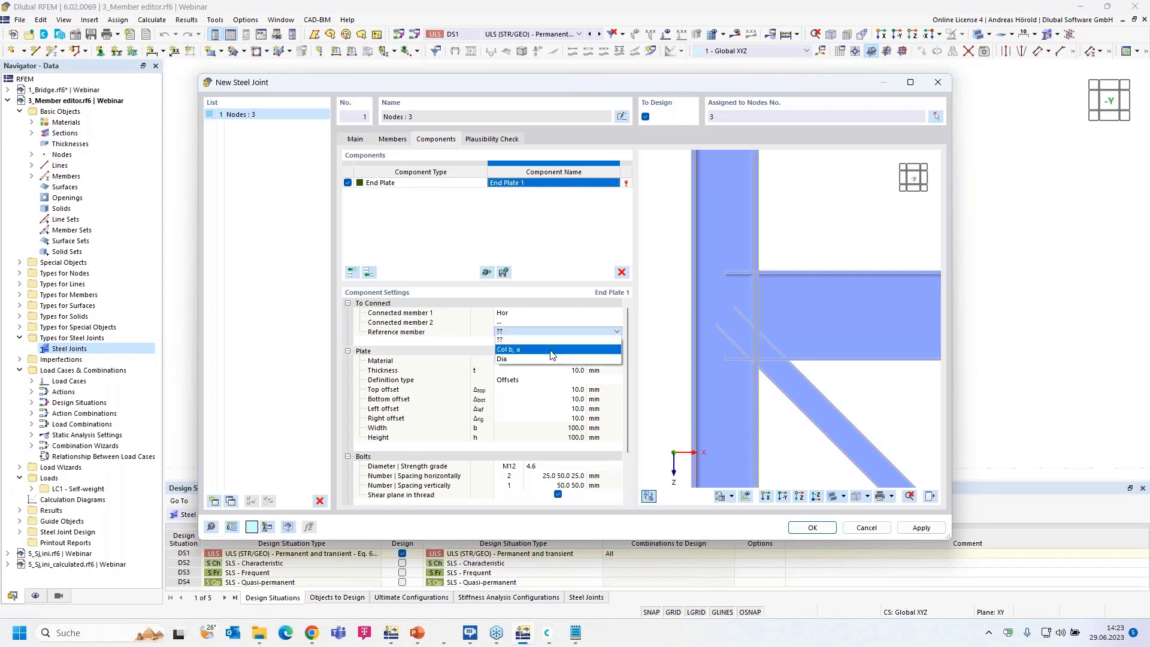
click(550, 341)
click(591, 332)
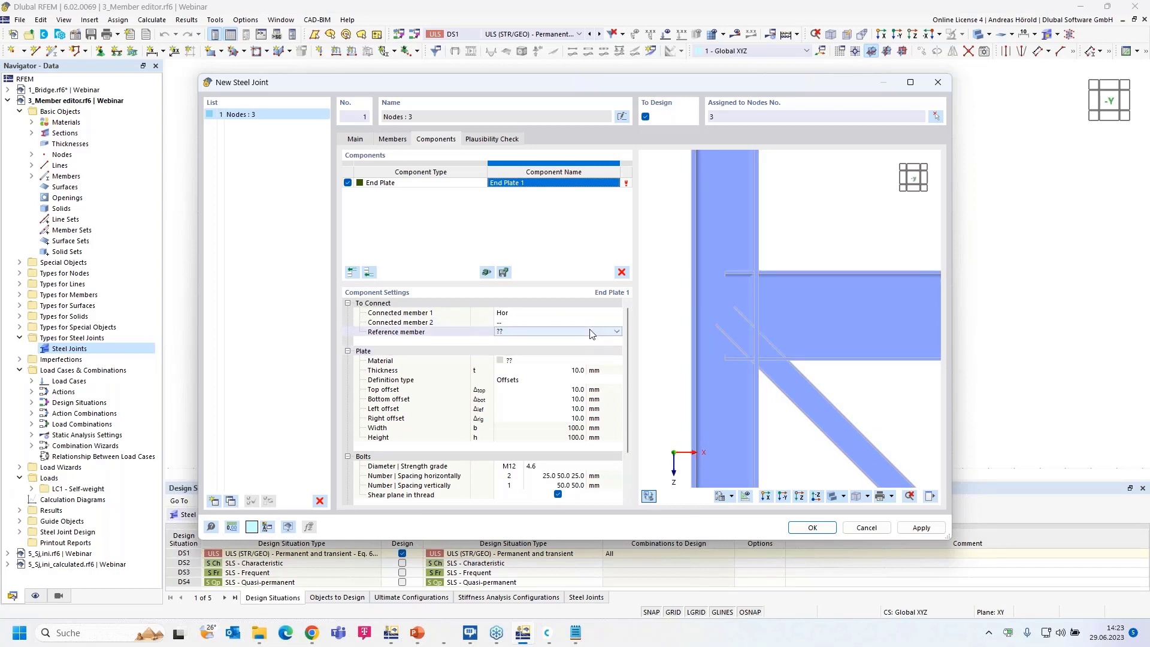
click(591, 332)
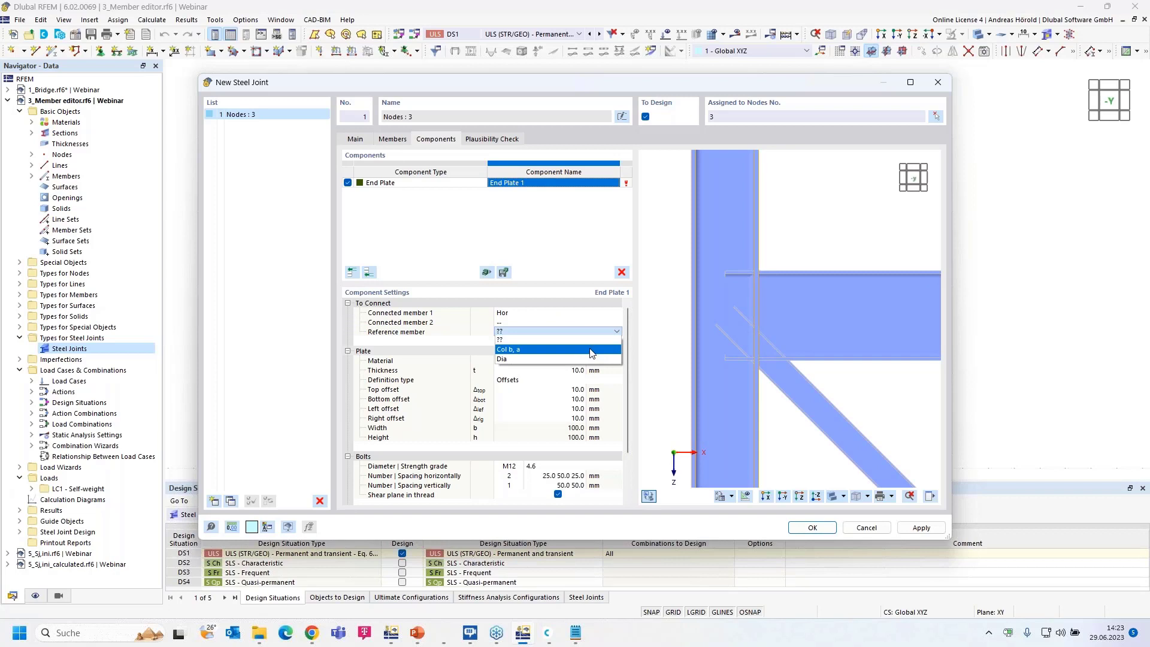
click(590, 350)
Step: Assign material 1 - S355H to the end plate and set its thickness to 20 mm
scroll(556, 335, down, 1)
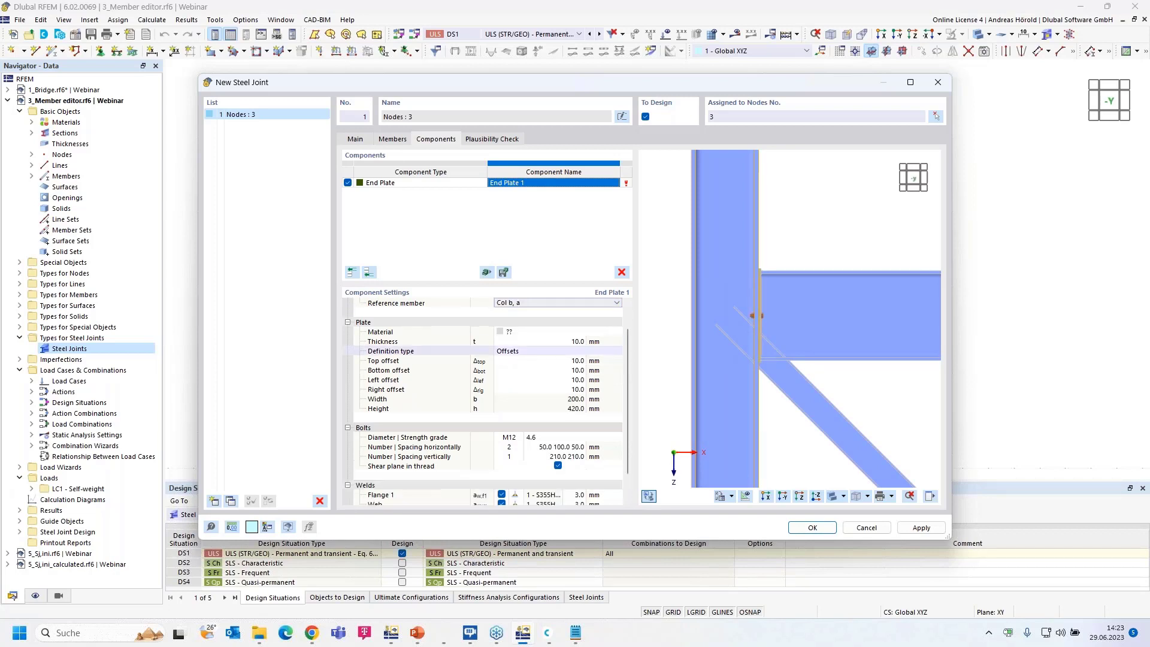
click(556, 334)
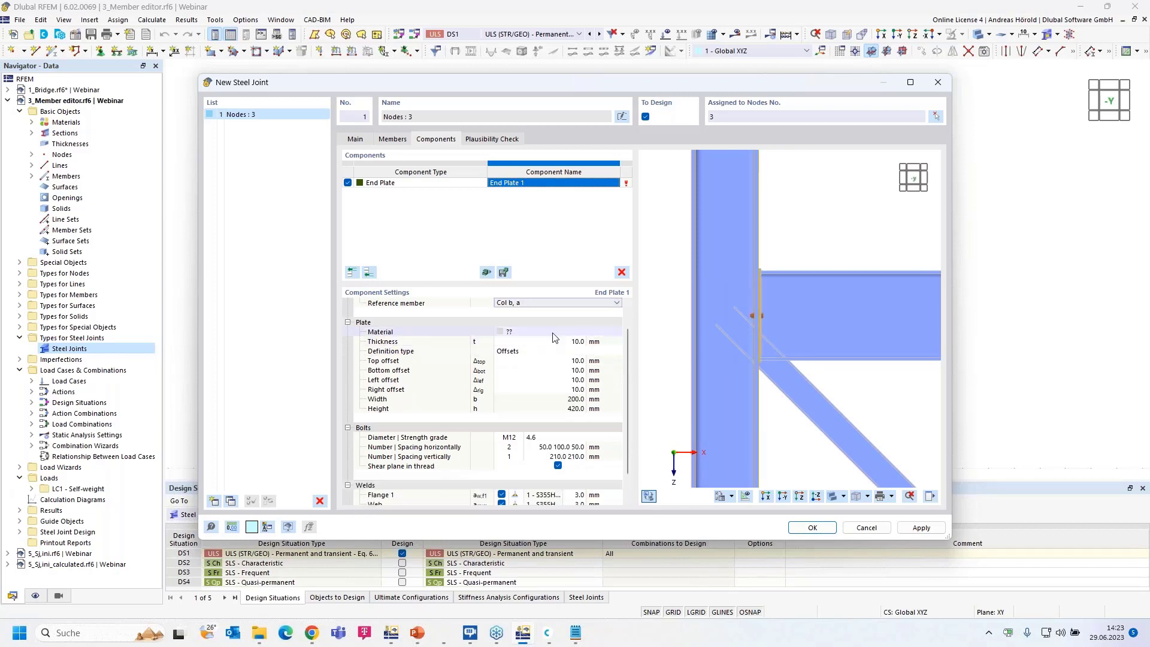
click(605, 333)
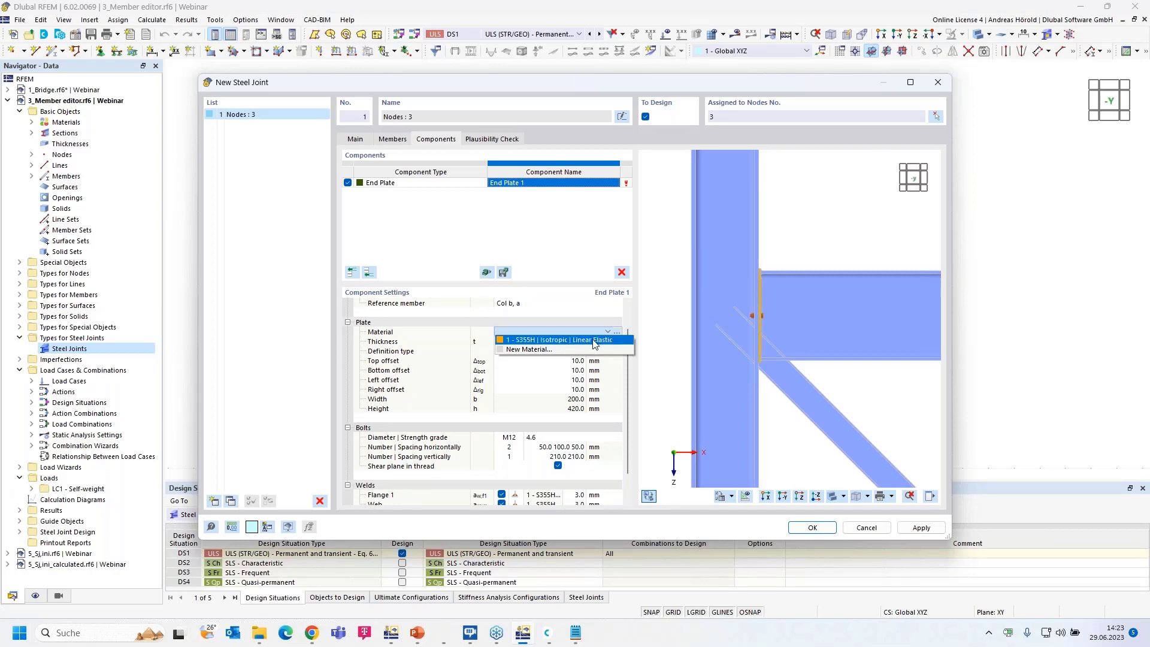
click(595, 340)
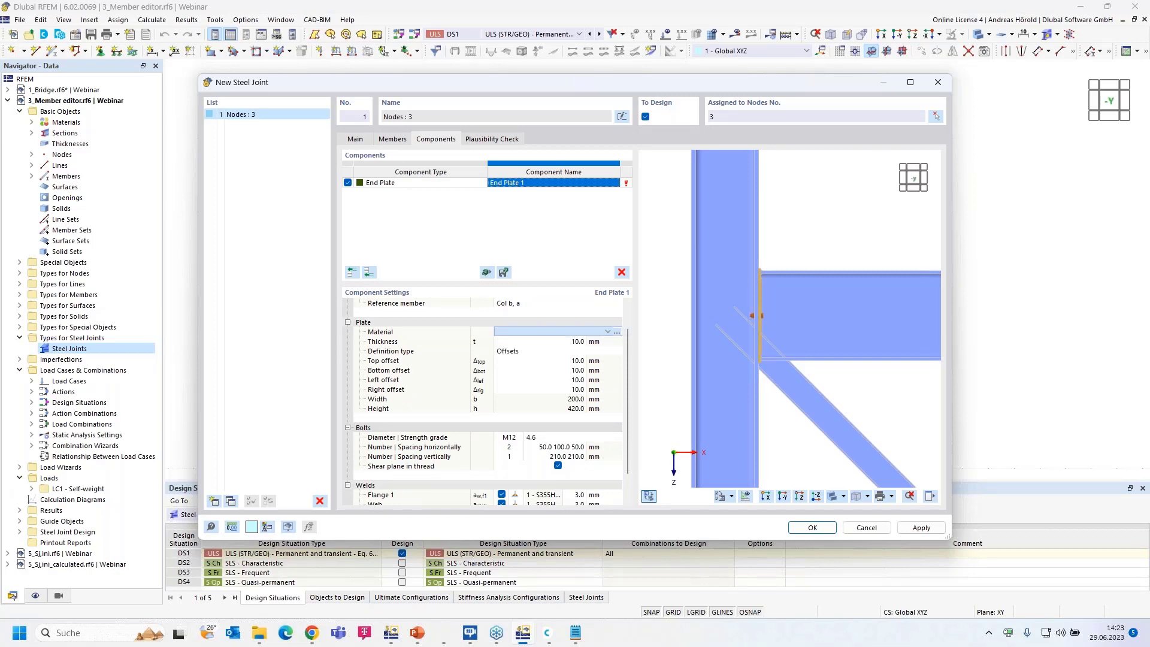
double_click(576, 342)
text(20)
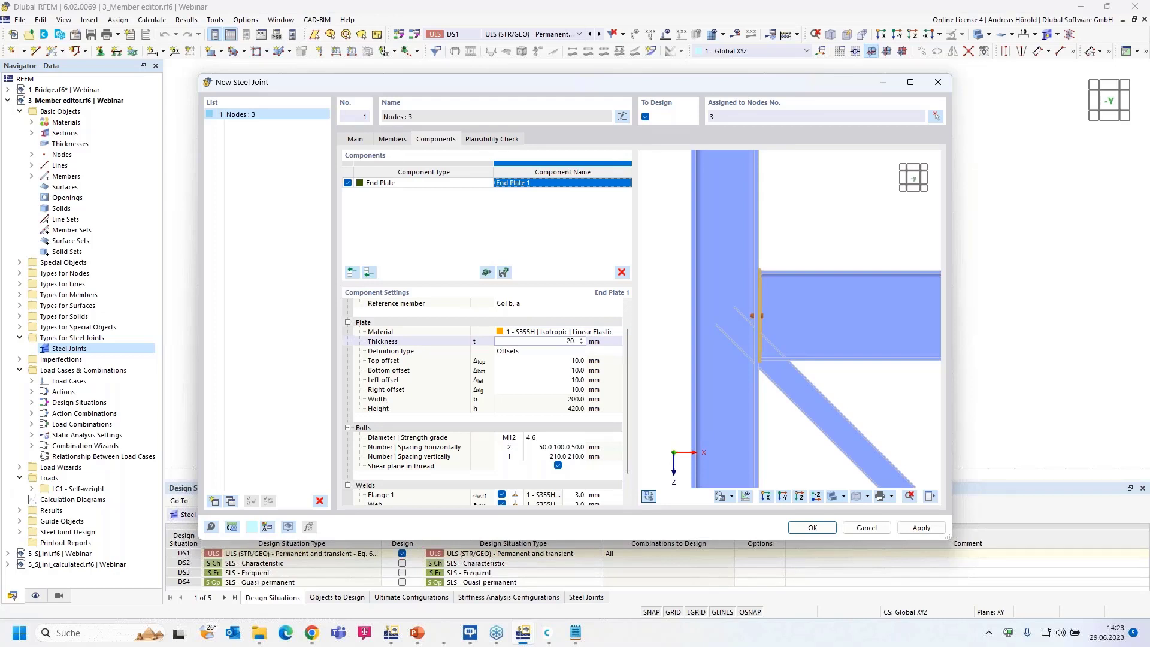
key(Return)
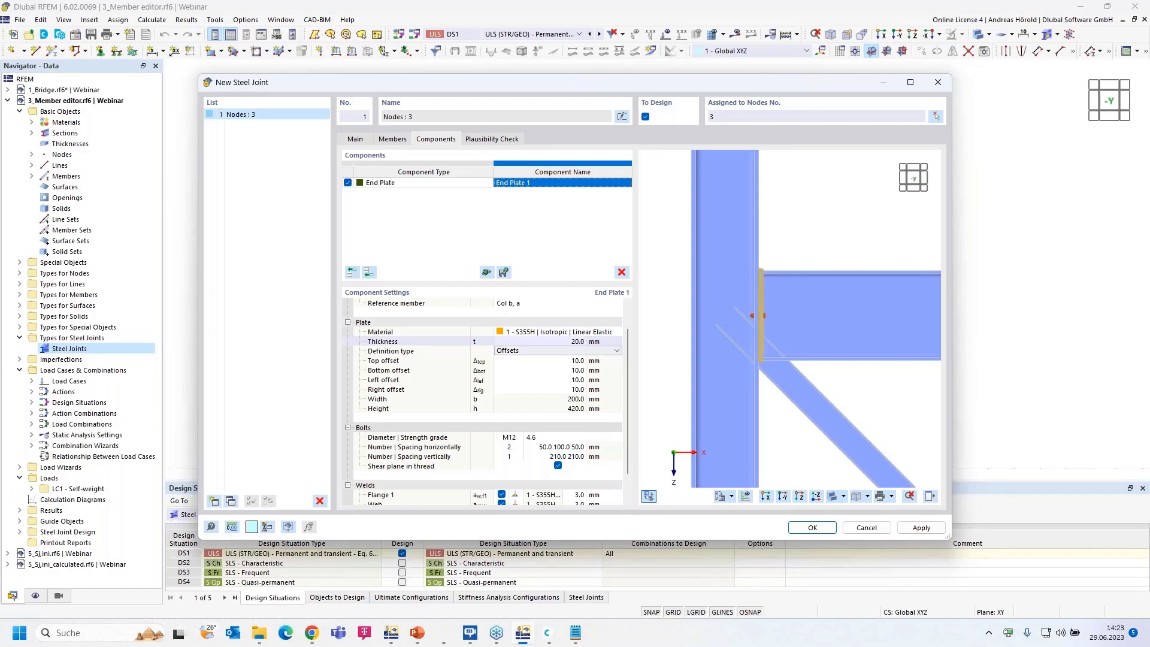
Step: Extend the end plate below the horizontal beam with a bottom offset of 200 mm
click(579, 371)
text(20)
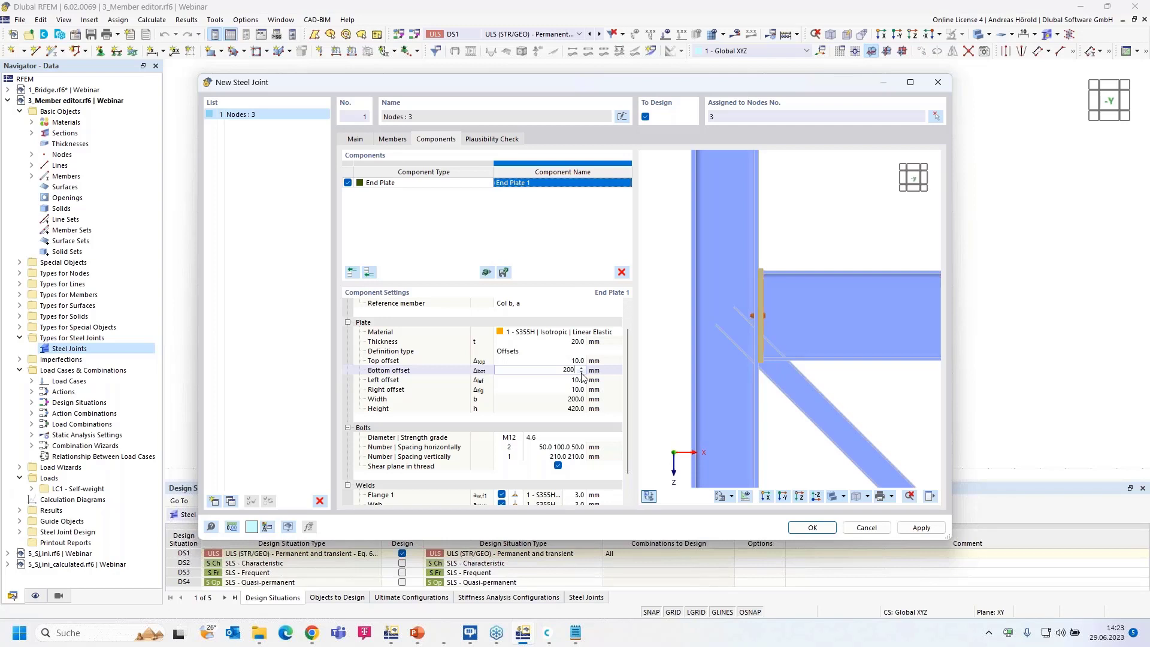
text(0)
key(Return)
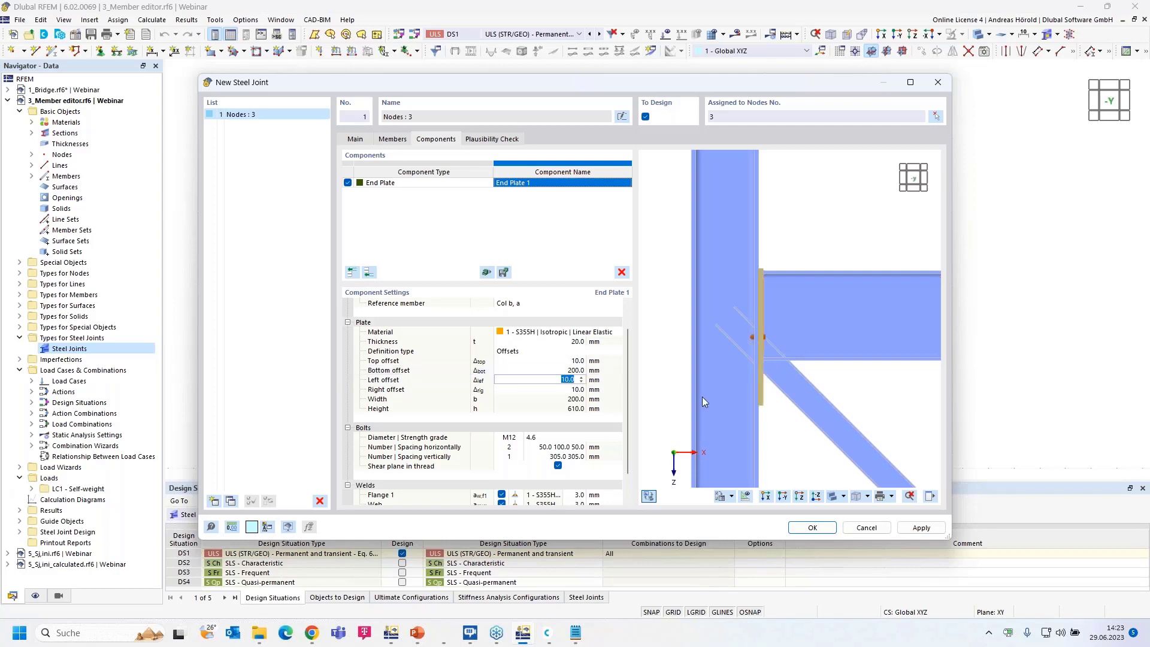
Step: Set the end plate's left and right offsets to 5 mm each
ctrl+middle_drag(832, 406, 703, 414)
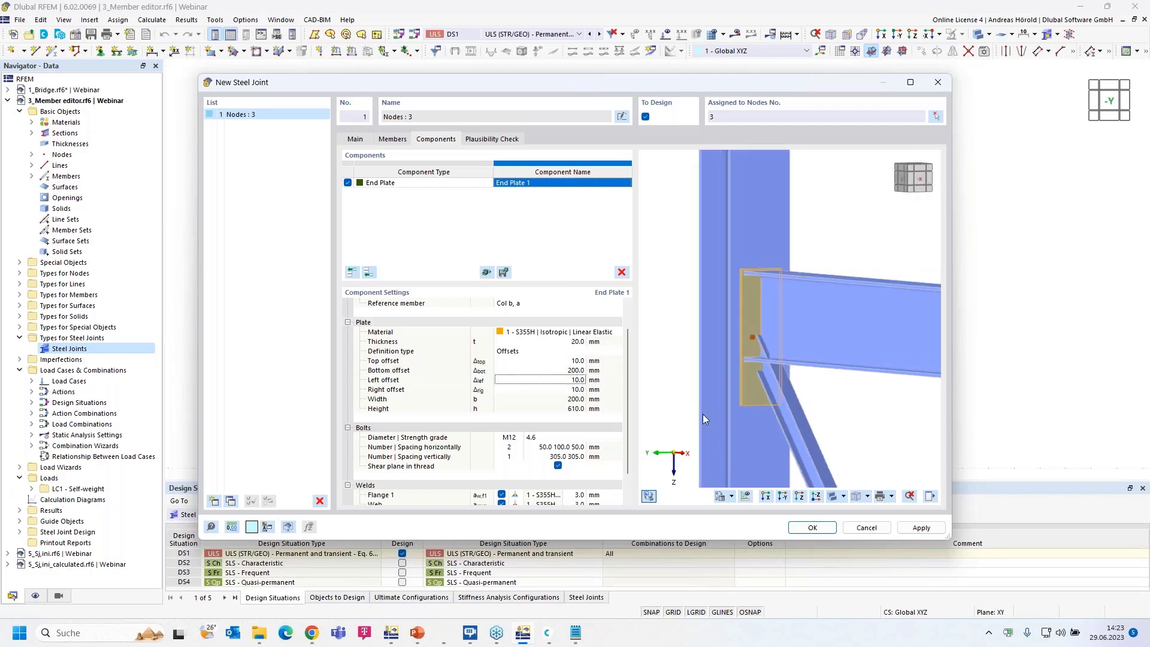
ctrl+middle_drag(861, 423, 827, 425)
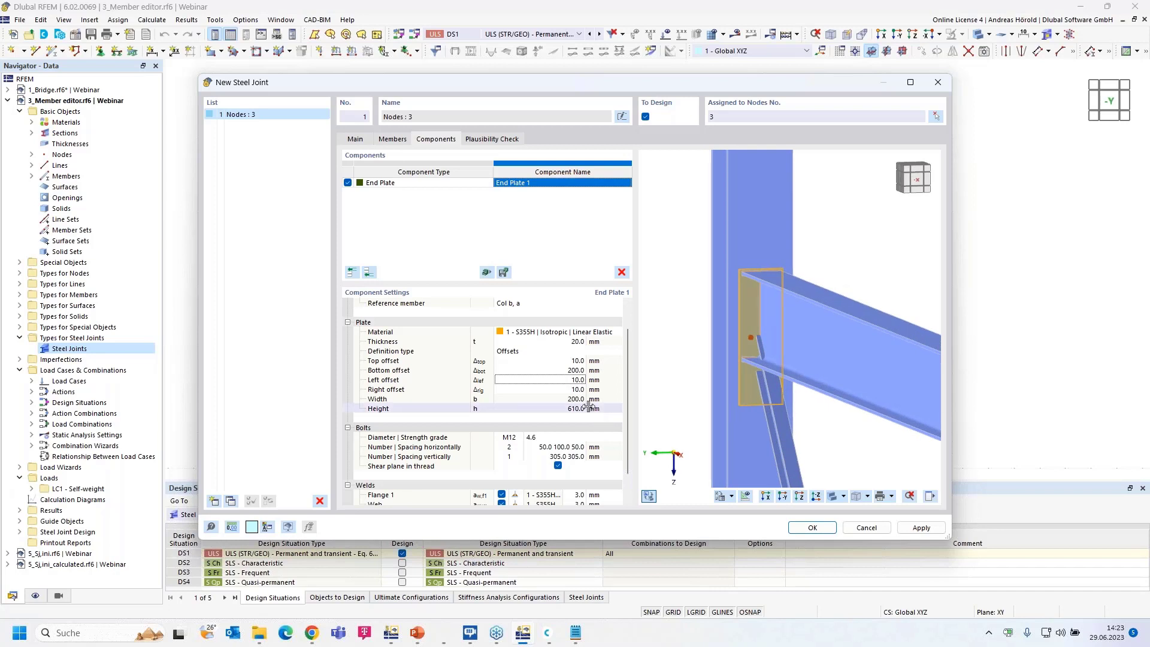
click(570, 380)
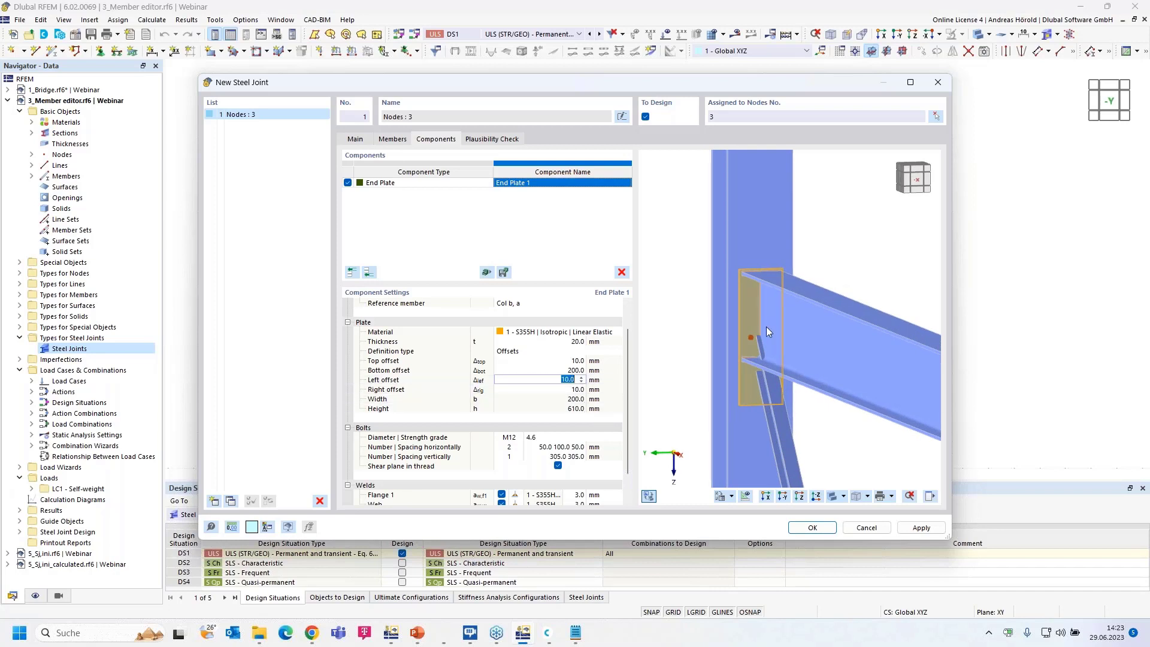
scroll(765, 306, up, 2)
scroll(765, 297, up, 1)
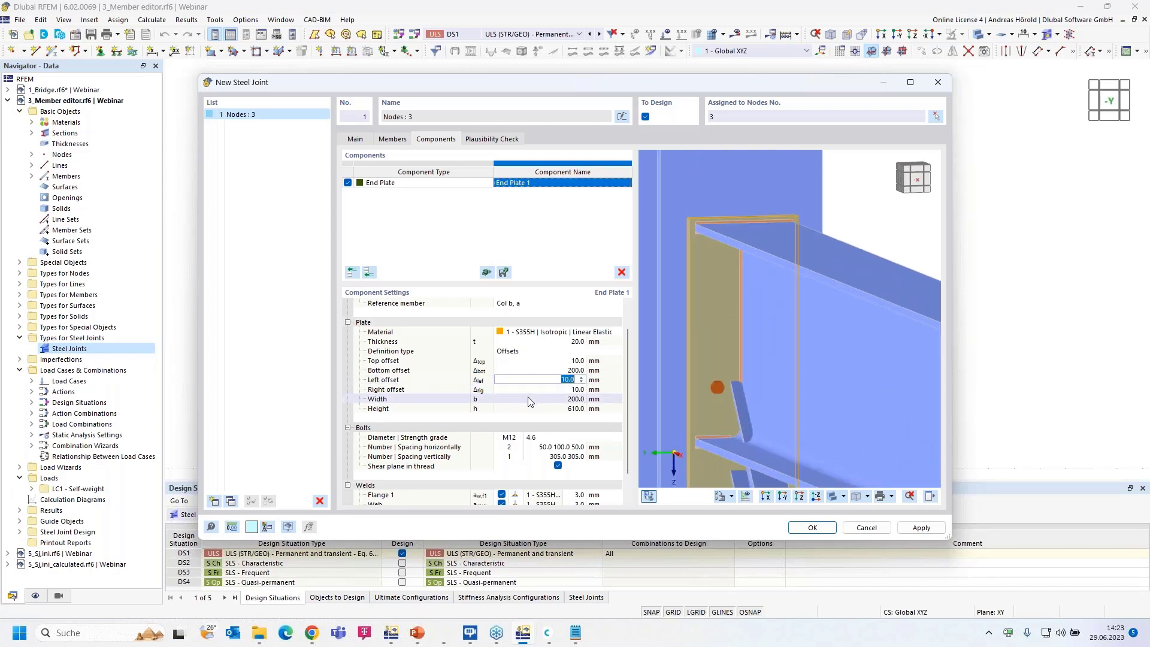
text(5)
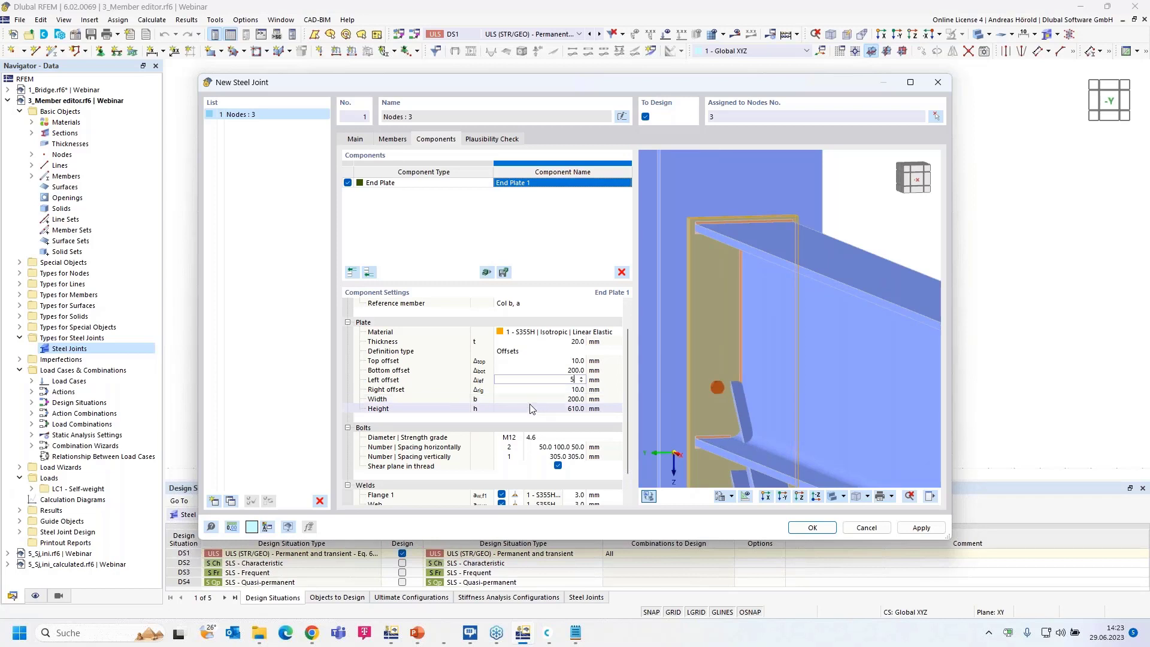
click(567, 390)
text(5)
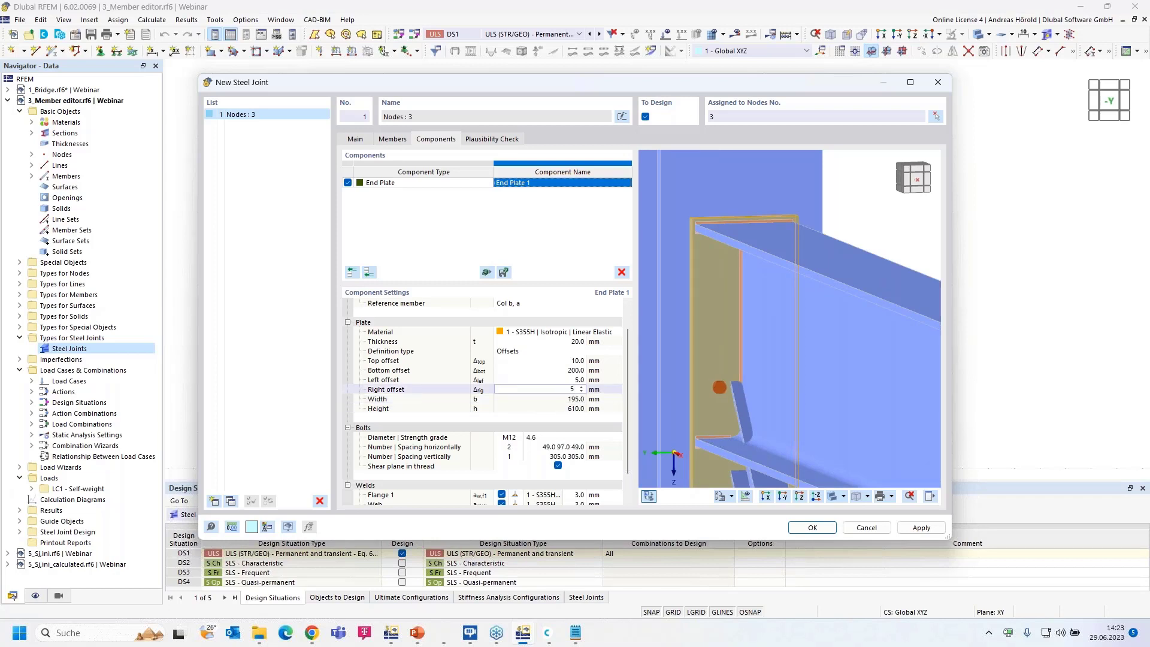
key(Return)
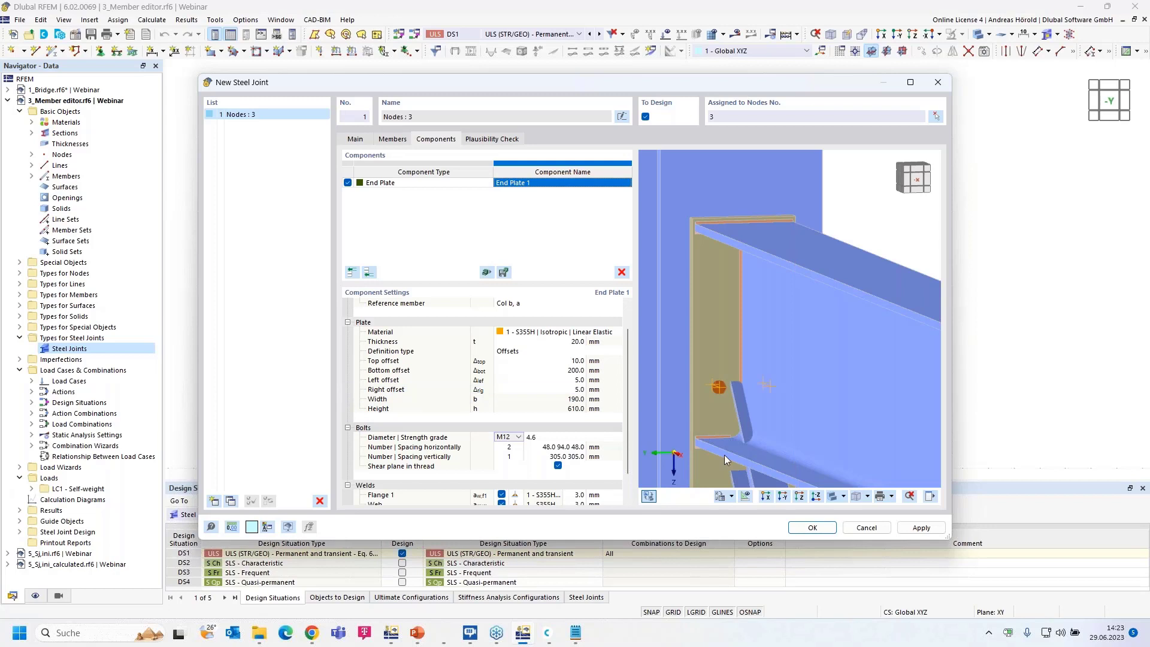
Step: Set the end plate's bolts to diameter M16 and strength grade 10.9
scroll(721, 393, down, 3)
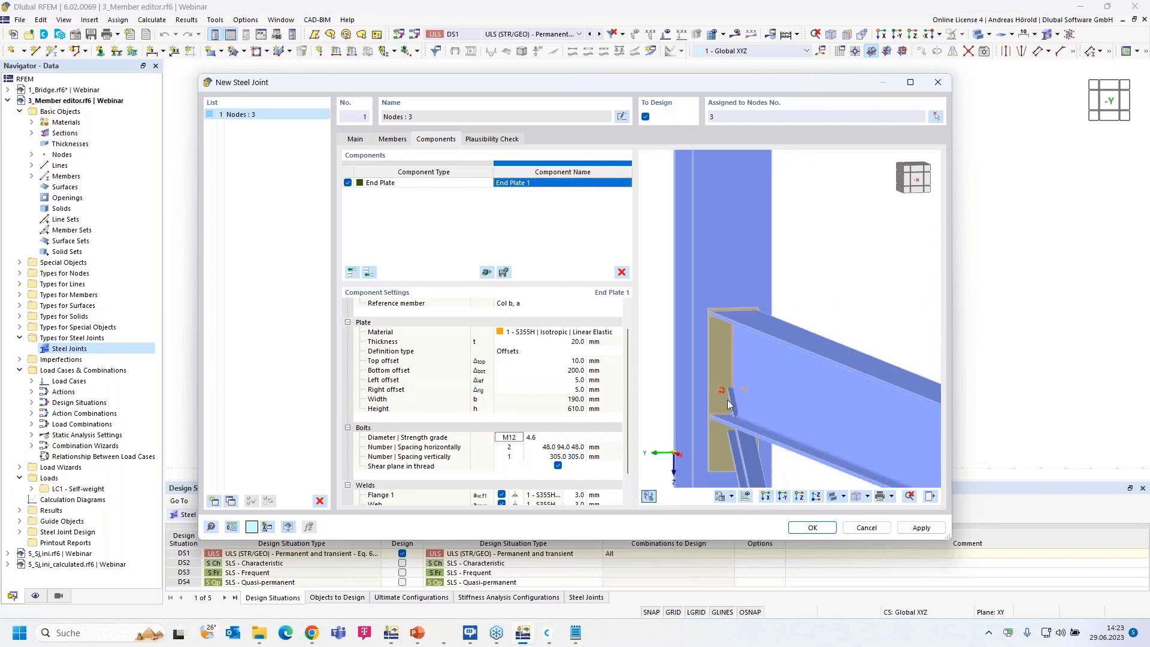
middle_drag(727, 400, 837, 356)
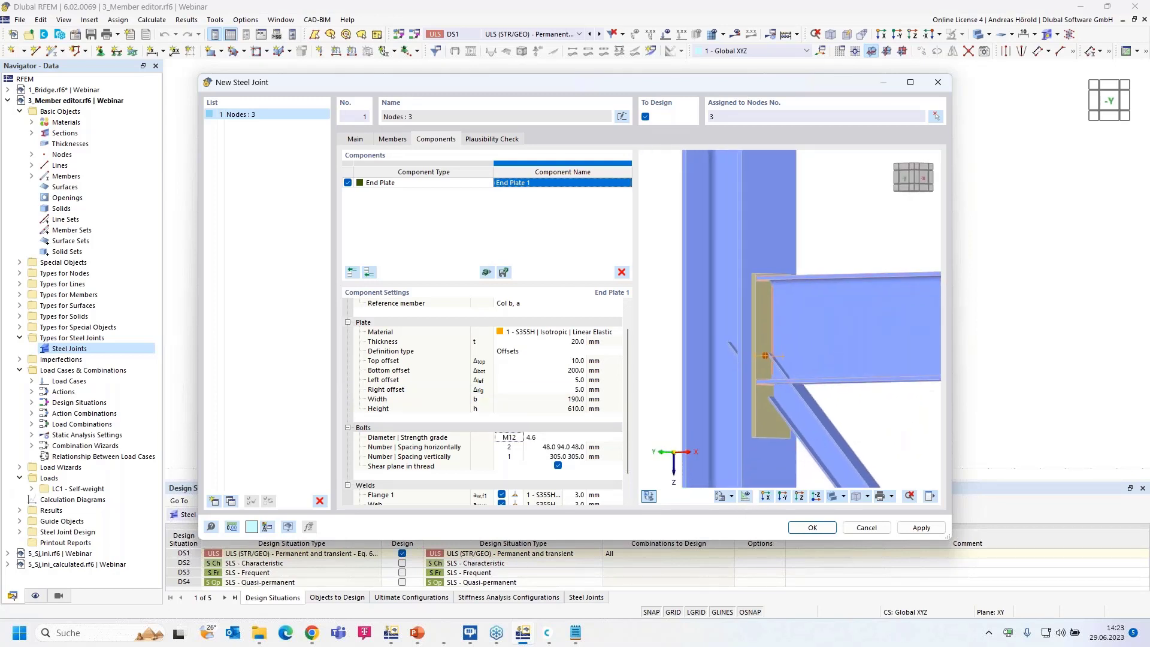
click(511, 439)
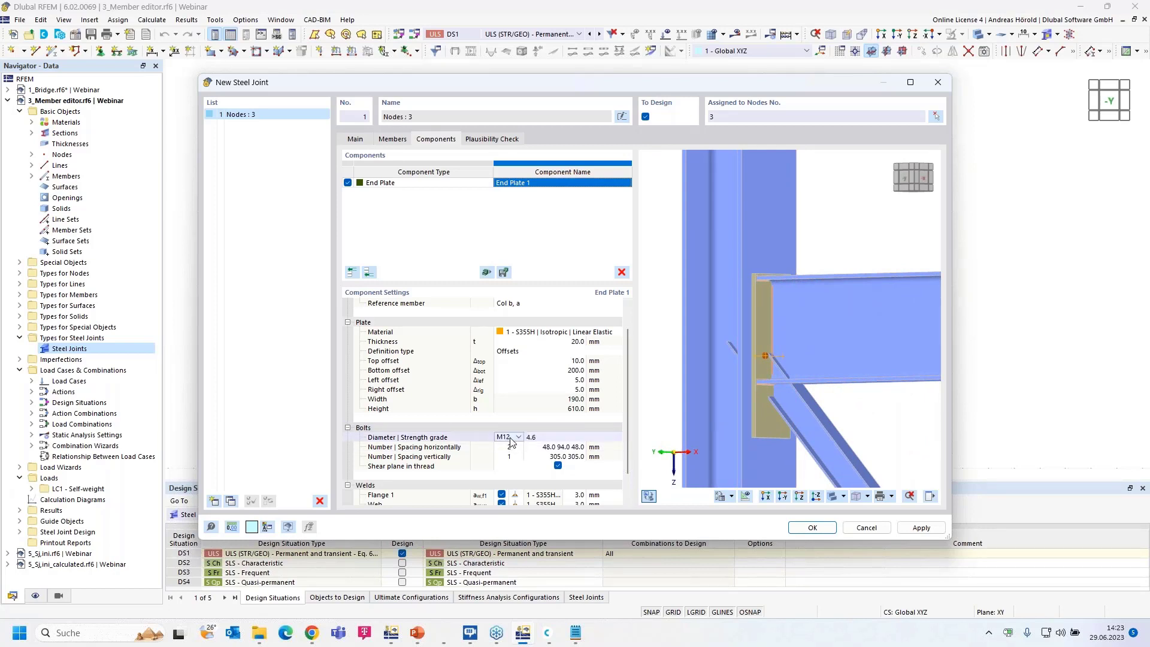
click(511, 441)
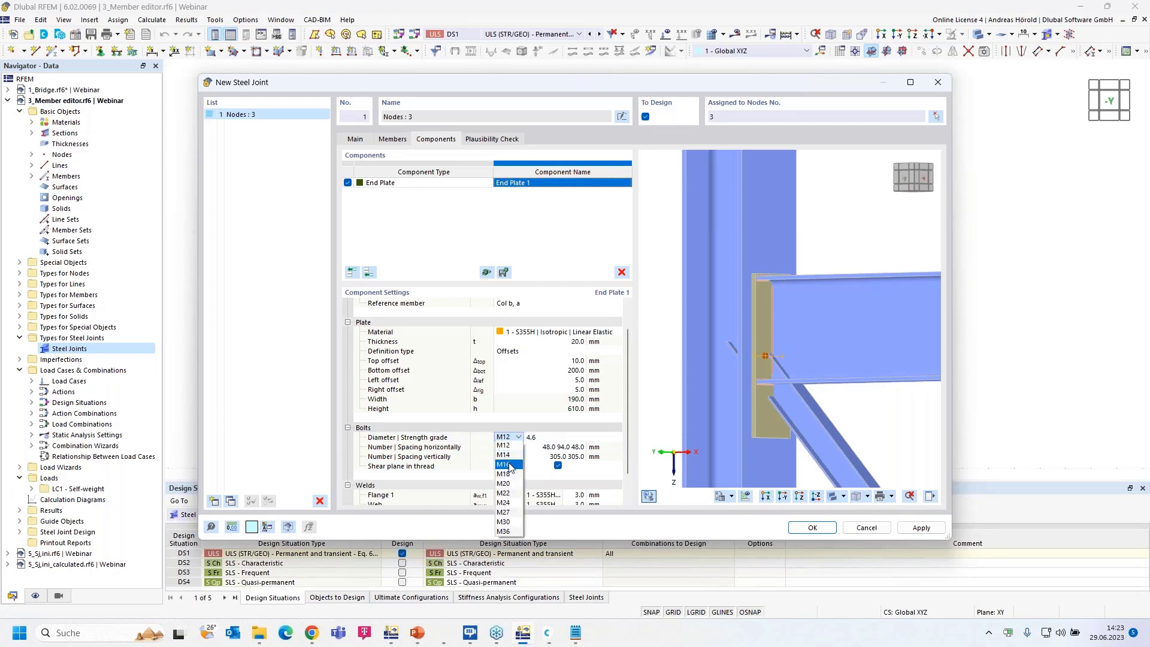
click(510, 465)
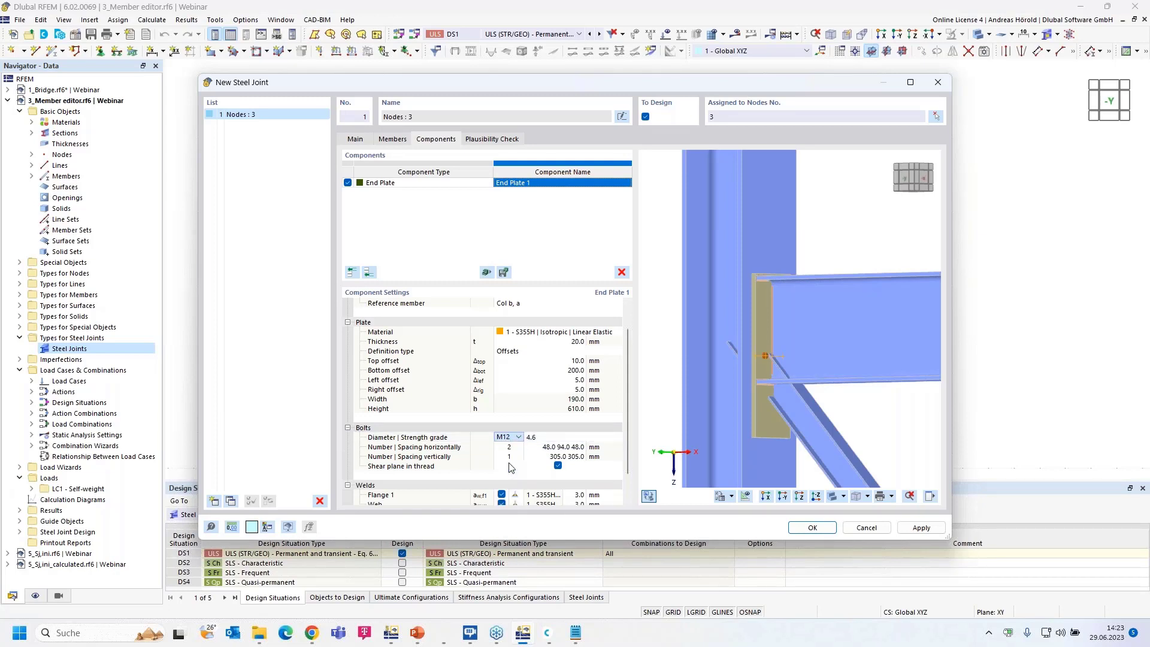
click(548, 438)
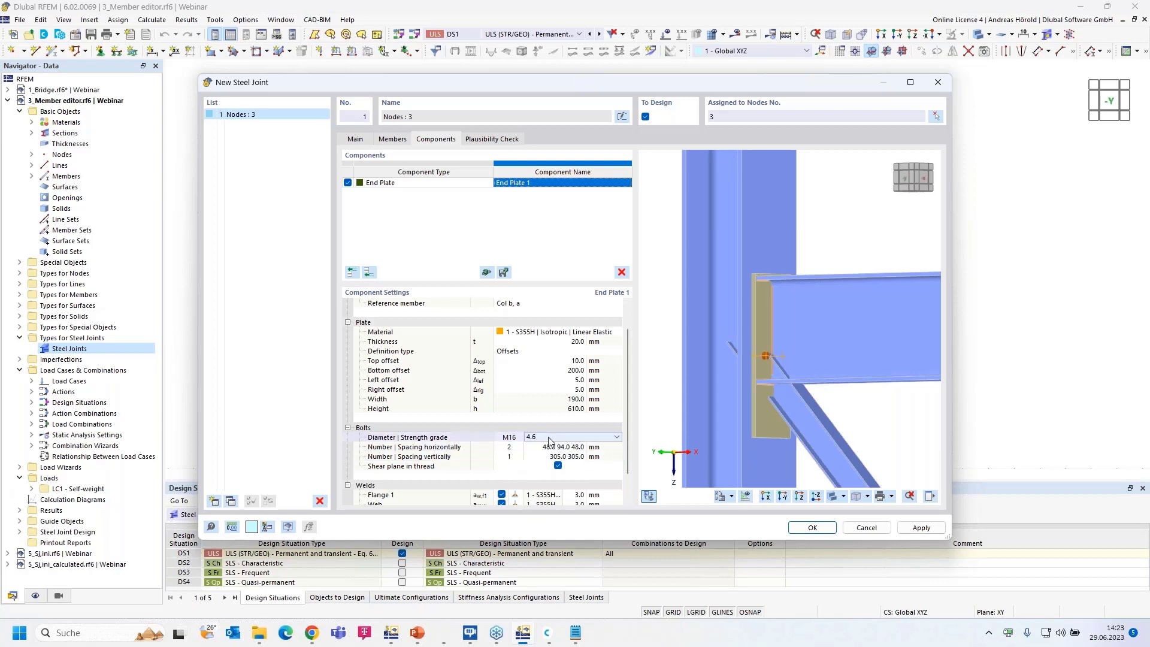
click(553, 438)
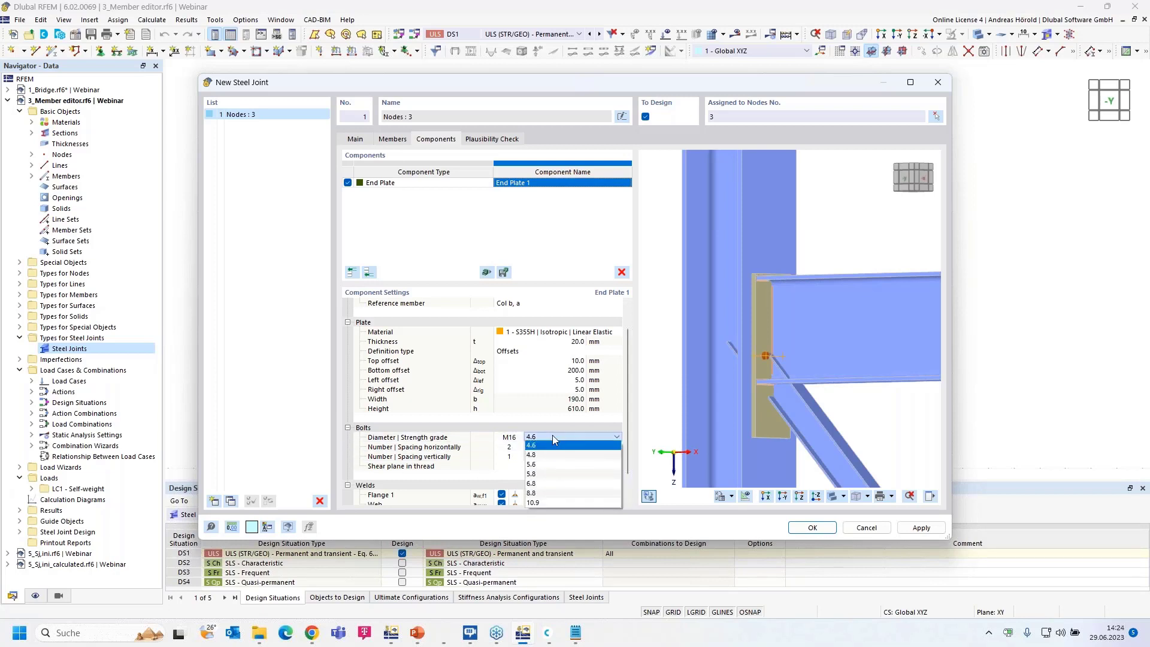
click(563, 502)
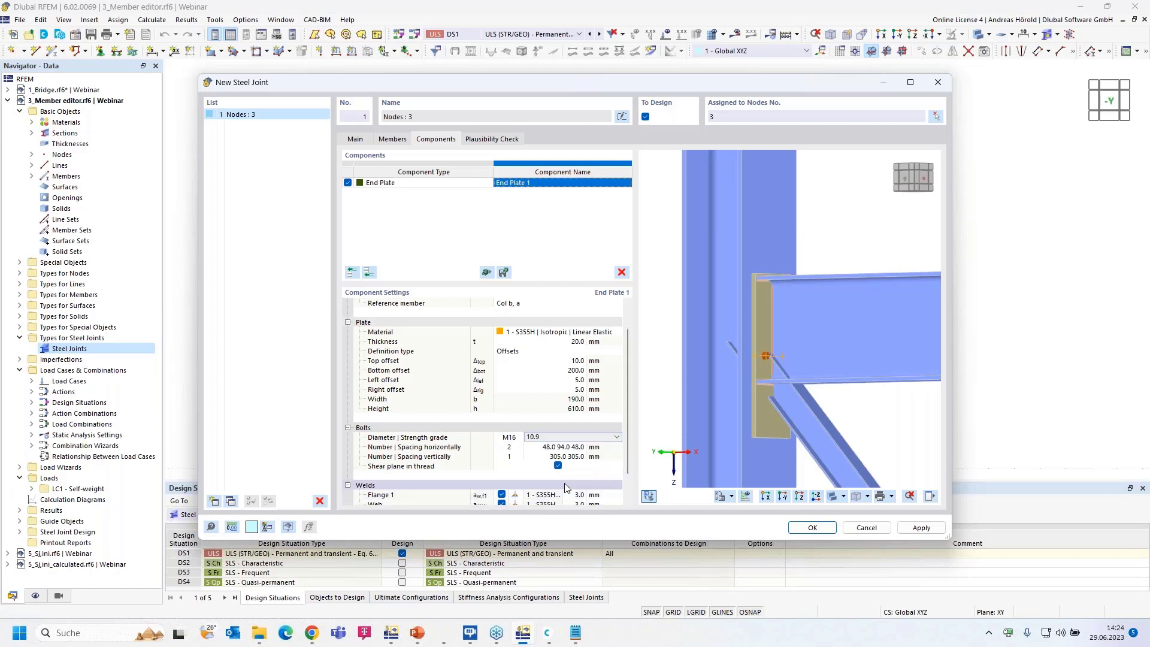
Step: Set the bolts' horizontal edge distance to 35 mm and the number of bolts vertically to 5
click(558, 447)
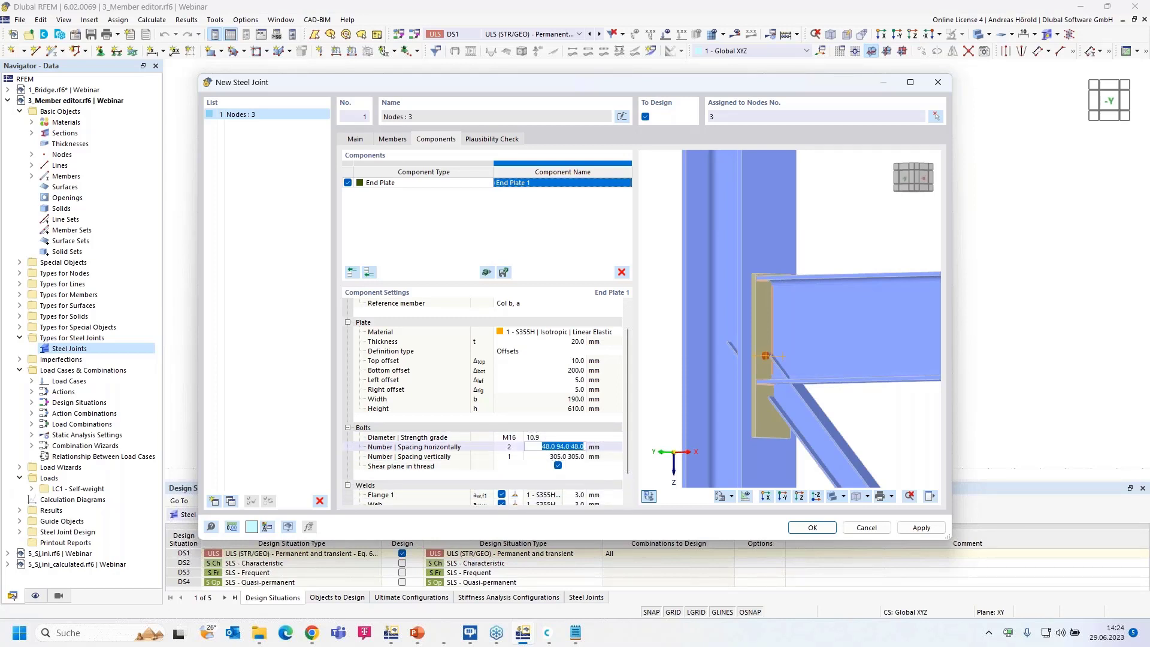
text(35)
click(519, 459)
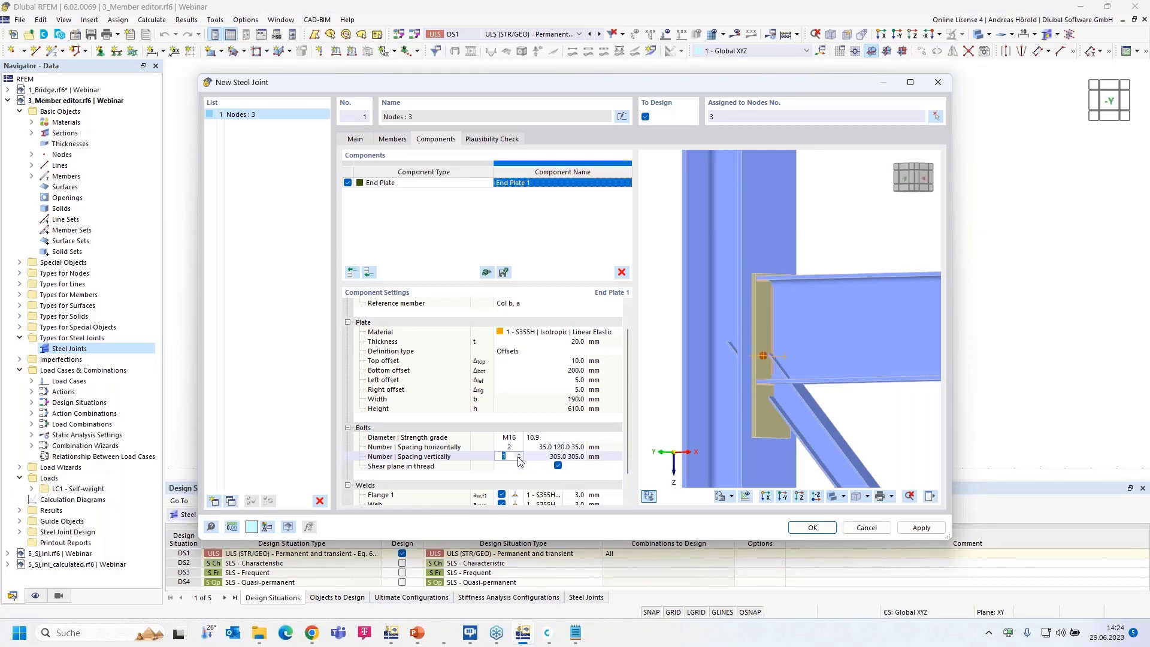
click(519, 457)
click(519, 457)
click(519, 457)
click(519, 457)
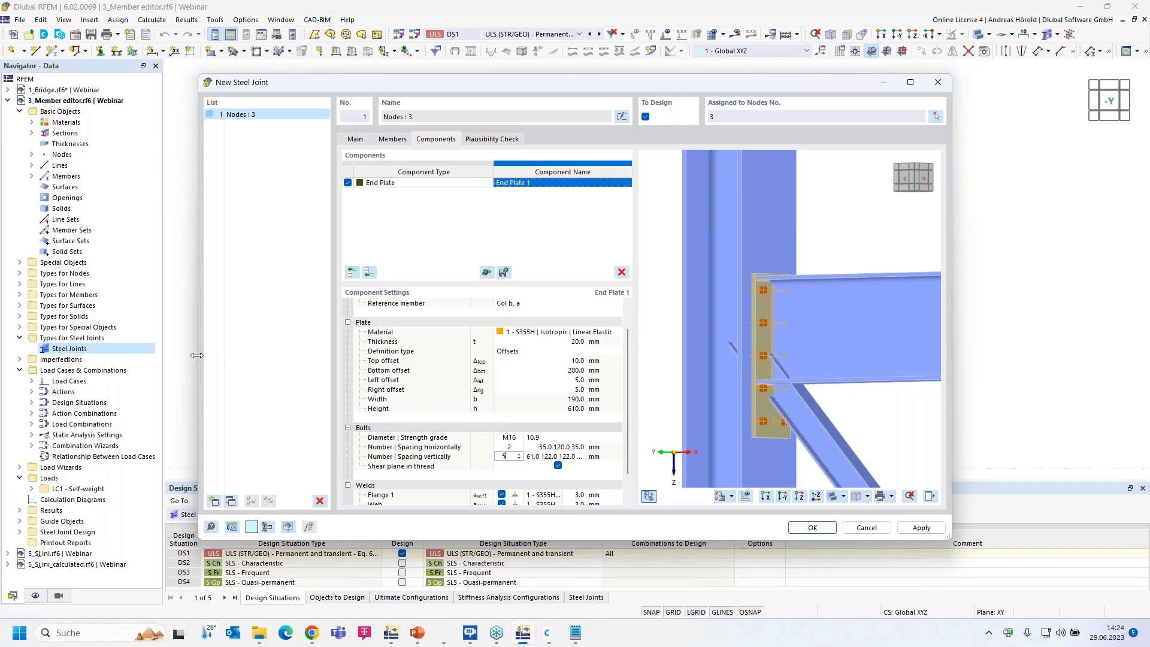
Step: Widen the New Steel Joint dialog and the column holding the bolt spacing values
drag(199, 354, 20, 360)
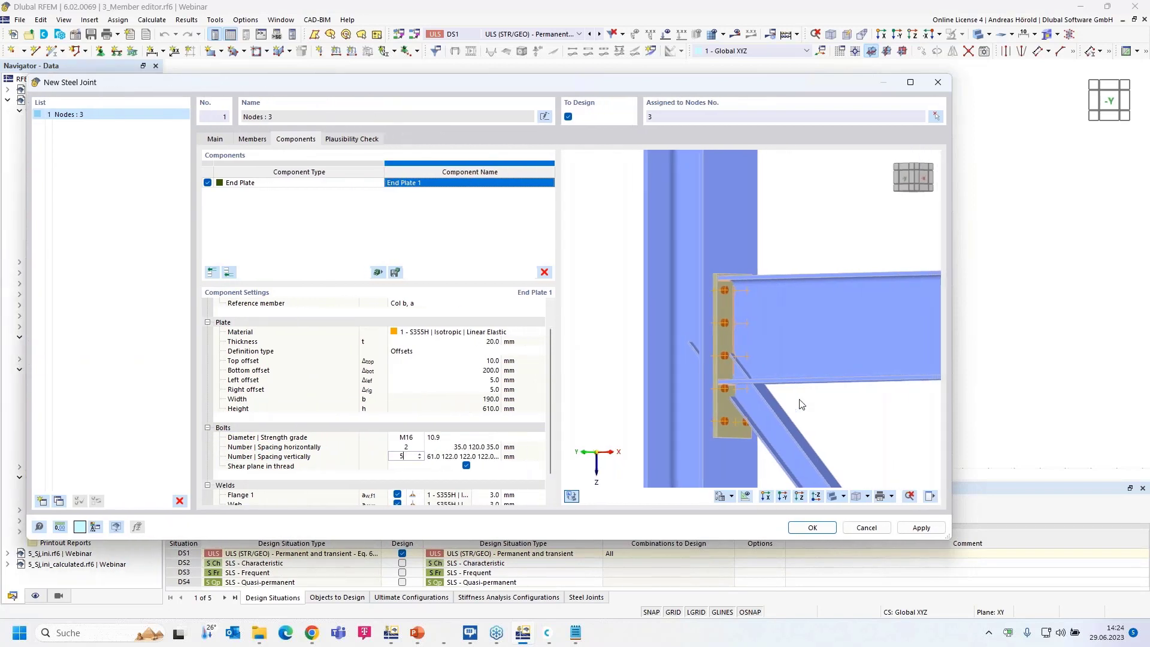
drag(953, 400, 1059, 402)
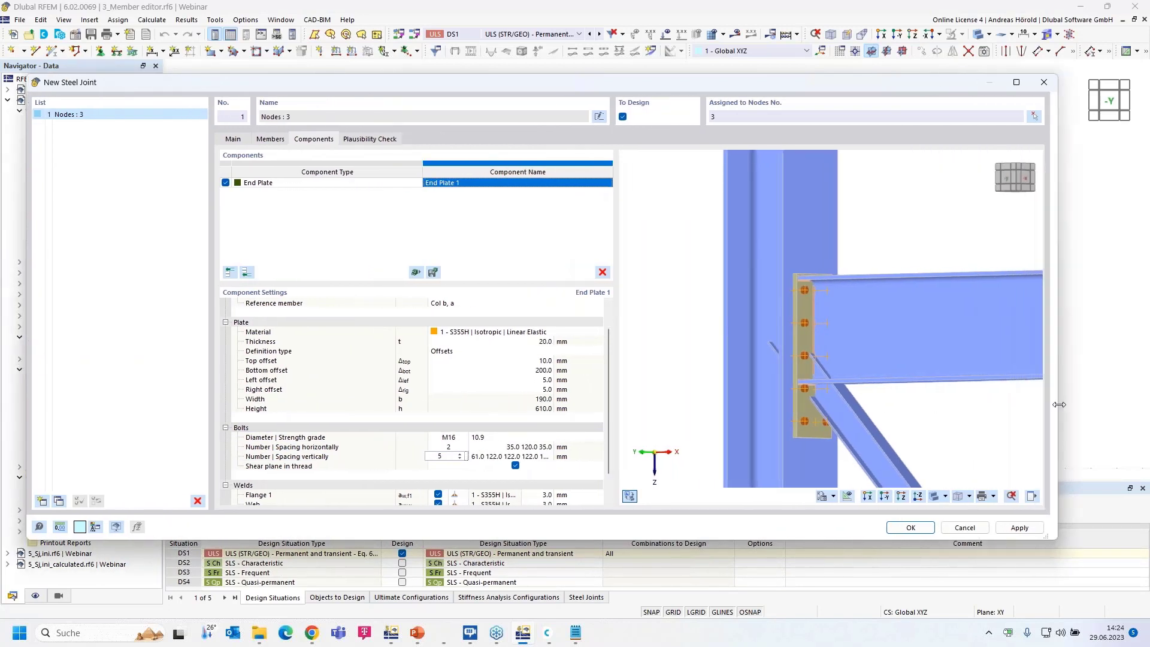
key(Return)
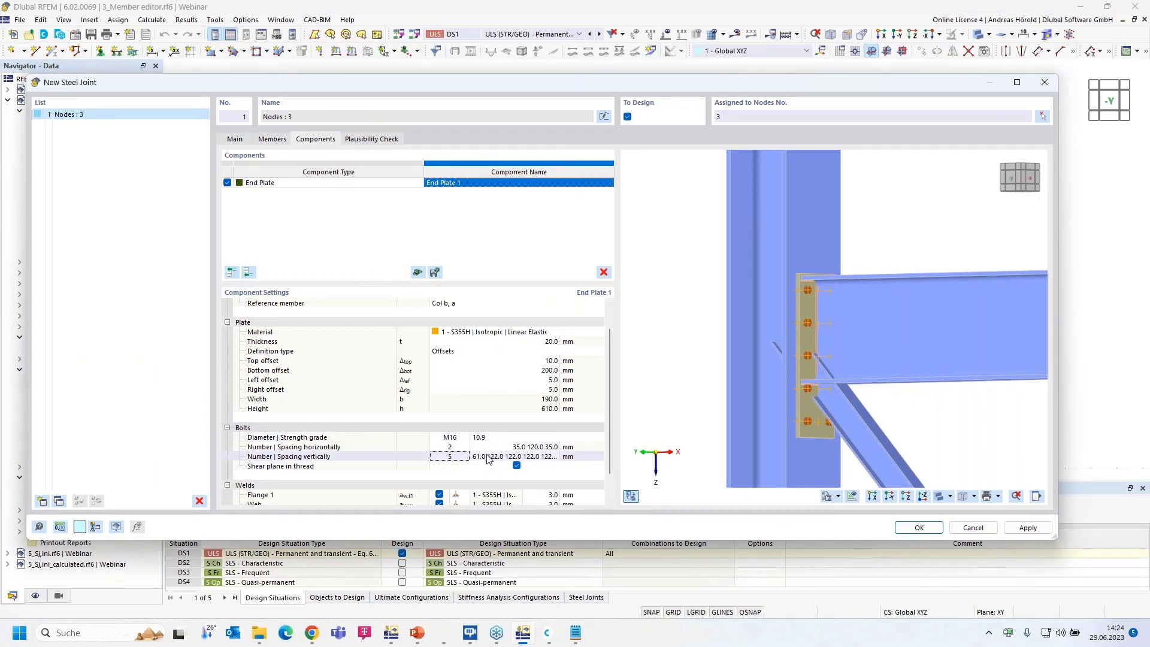
drag(471, 441, 462, 441)
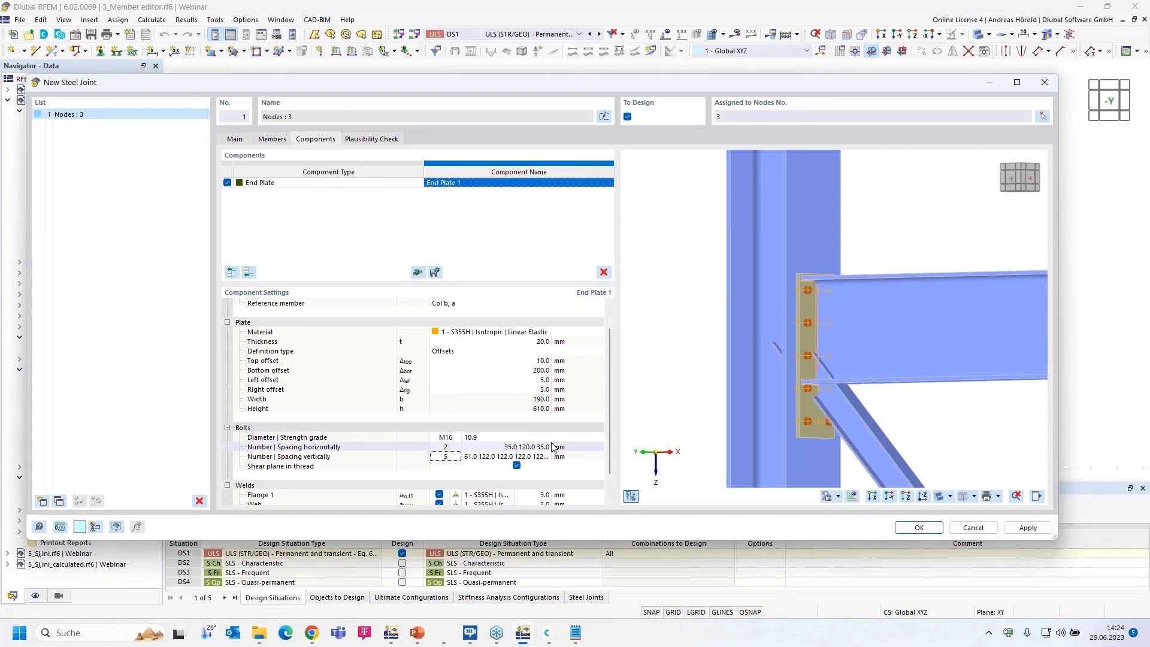
drag(556, 447, 573, 446)
Step: Set the end plate's vertical bolt spacing to 60, 50, 240, 100 and 100 mm
click(482, 456)
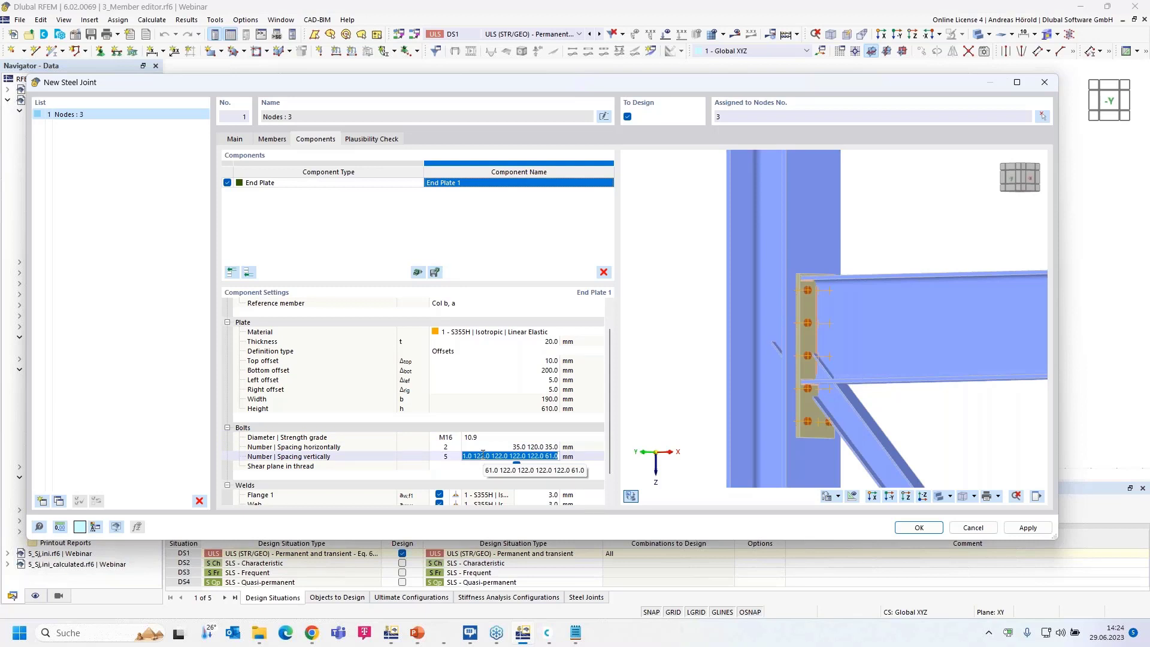
text(60)
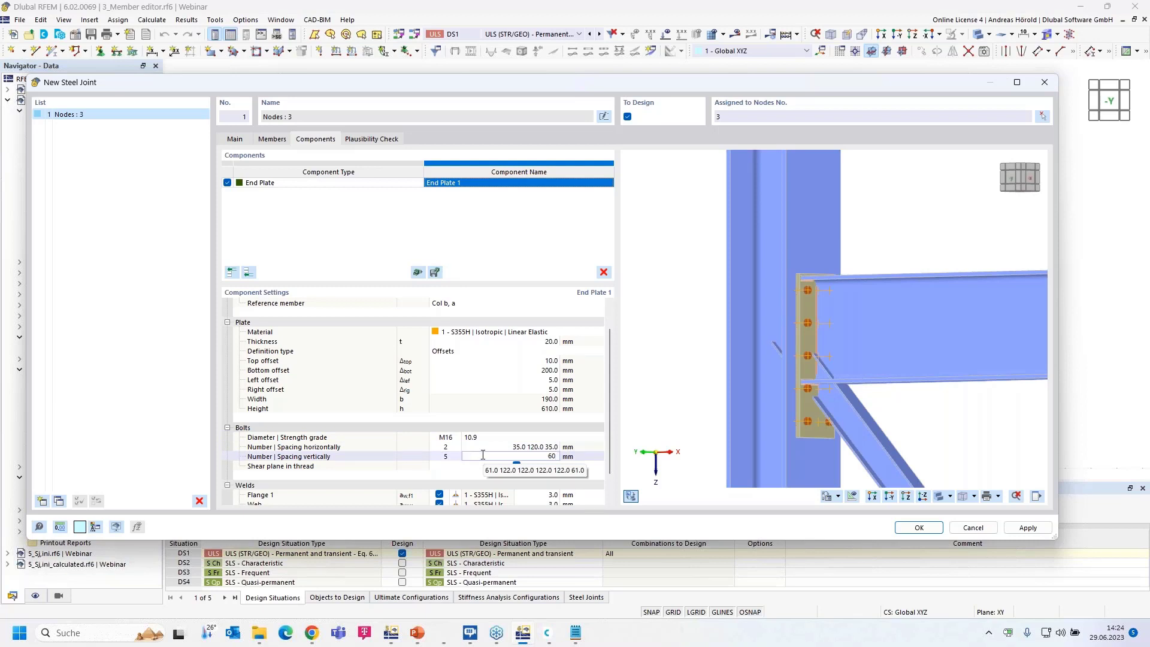
text( 50 240 100 100)
key(Return)
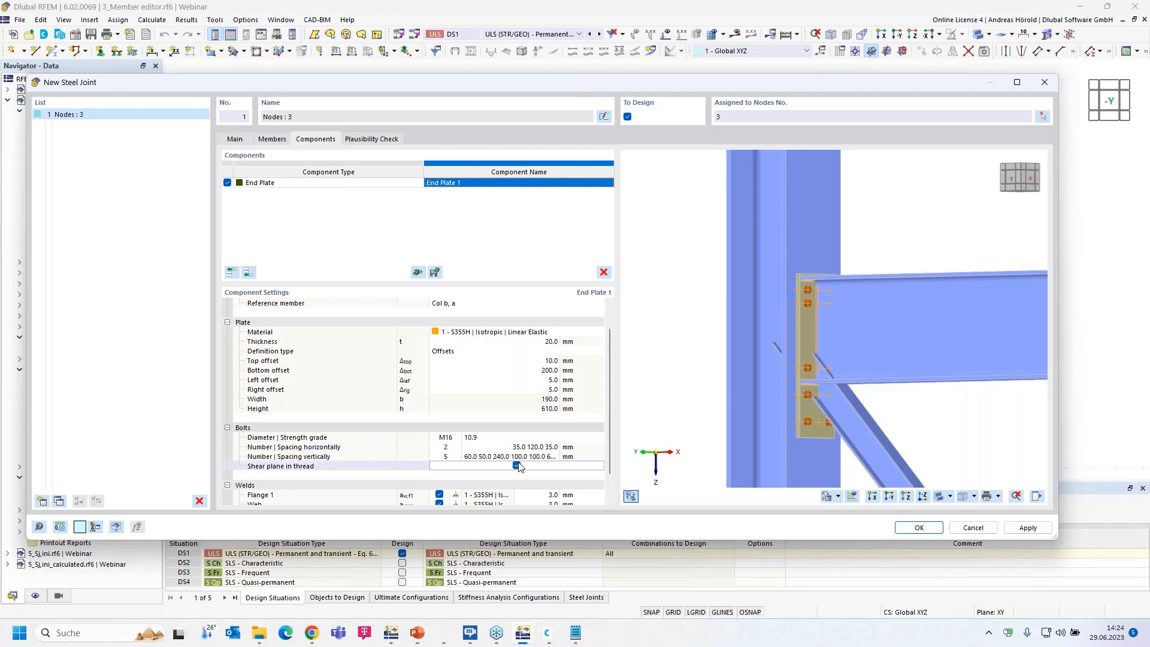
Step: Set the end plate's weld sizes to 5 mm for Flange 1, 4 mm for the web and 5 mm for Flange 2
scroll(519, 460, down, 1)
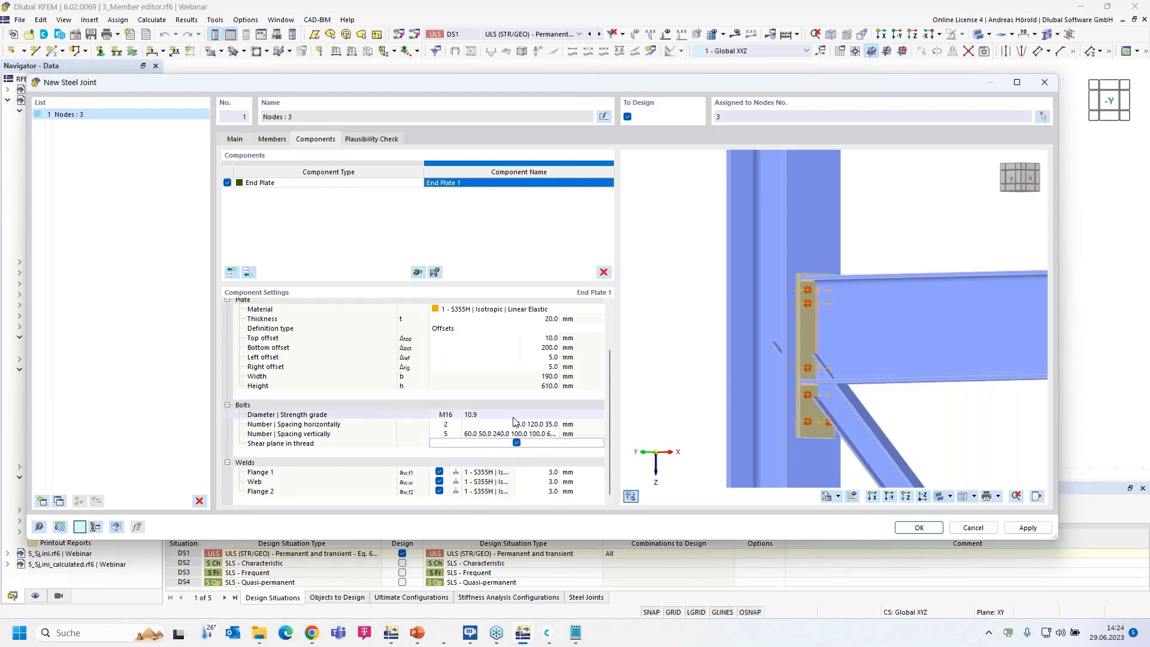
click(556, 476)
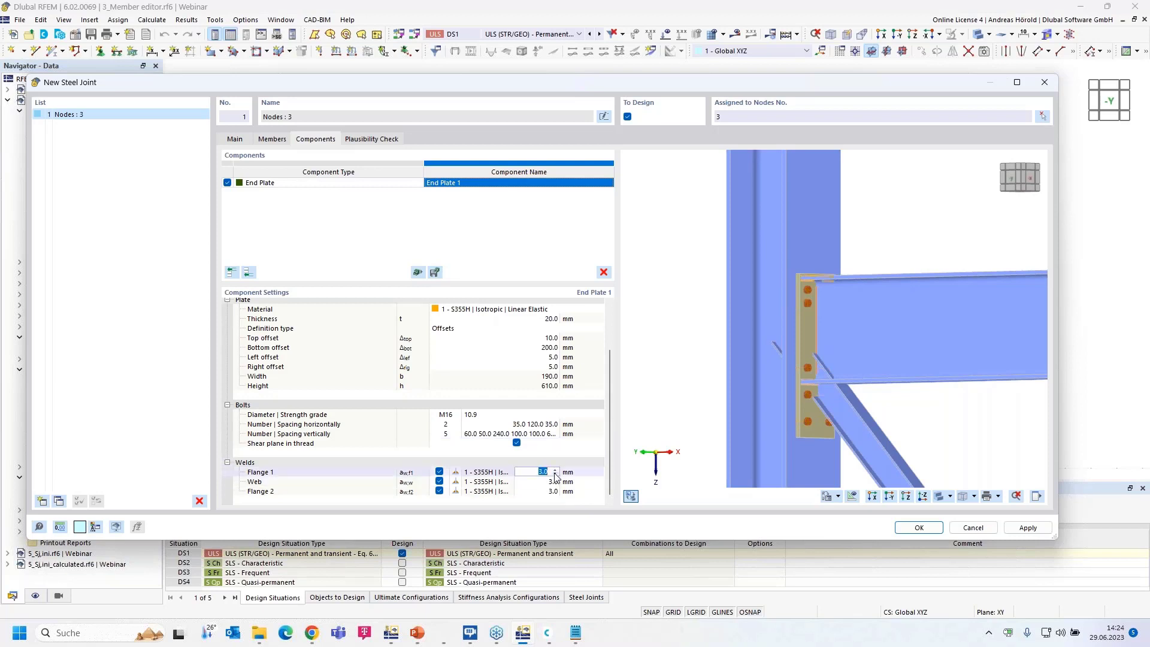
text(5)
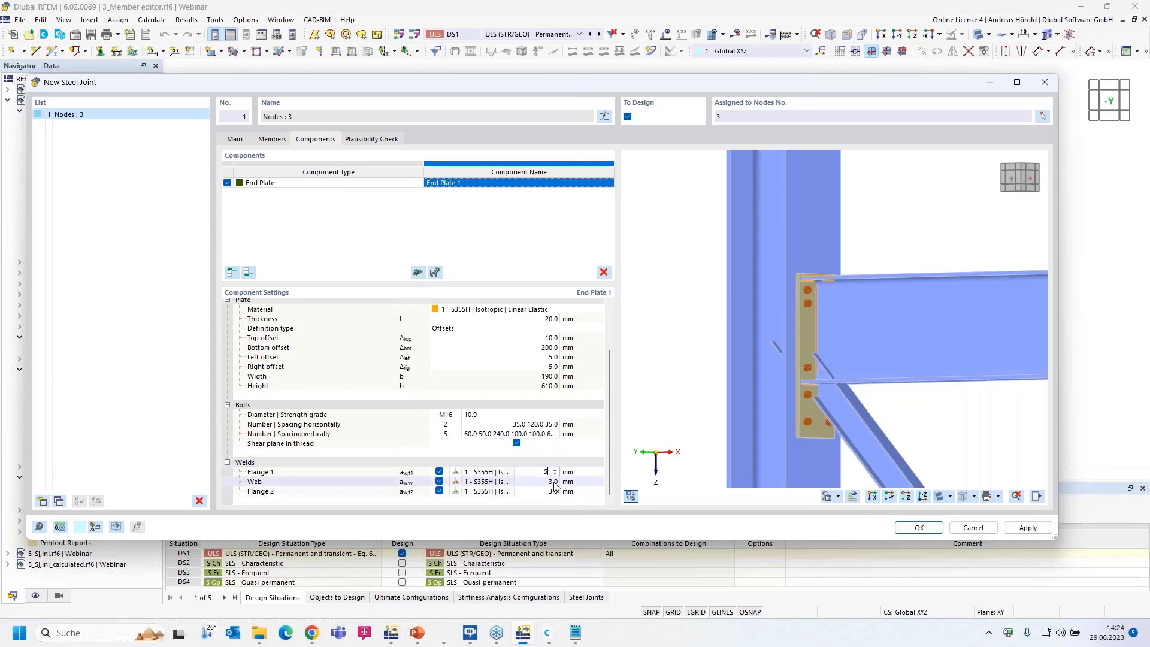
click(555, 483)
text(4)
key(Down)
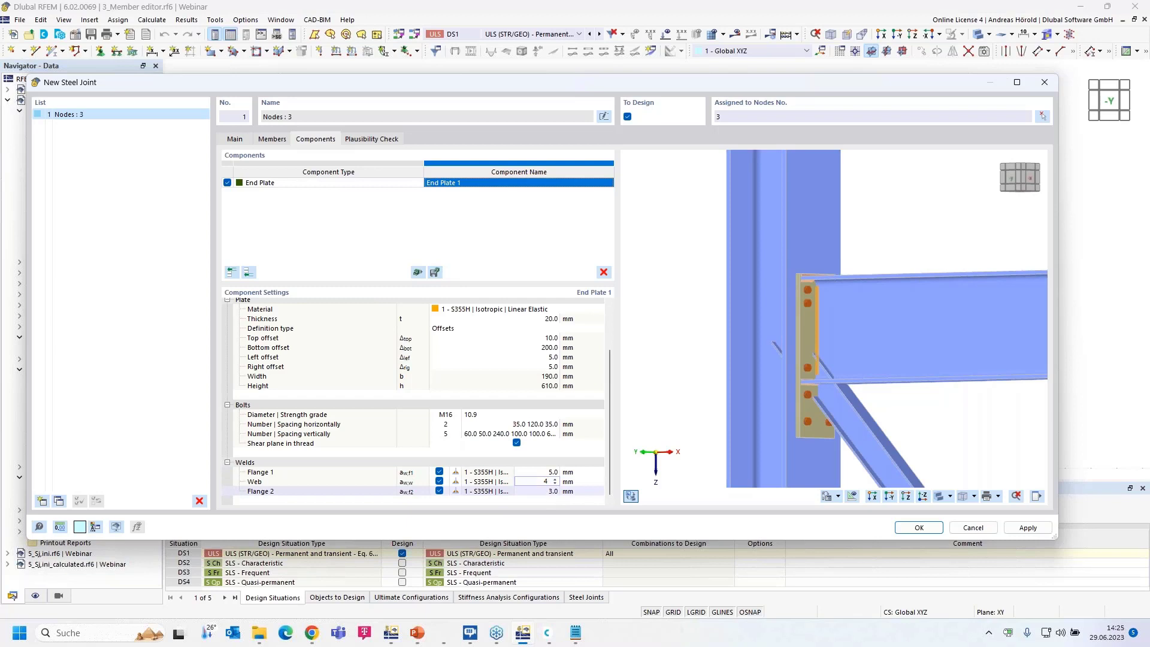
text(5)
click(584, 482)
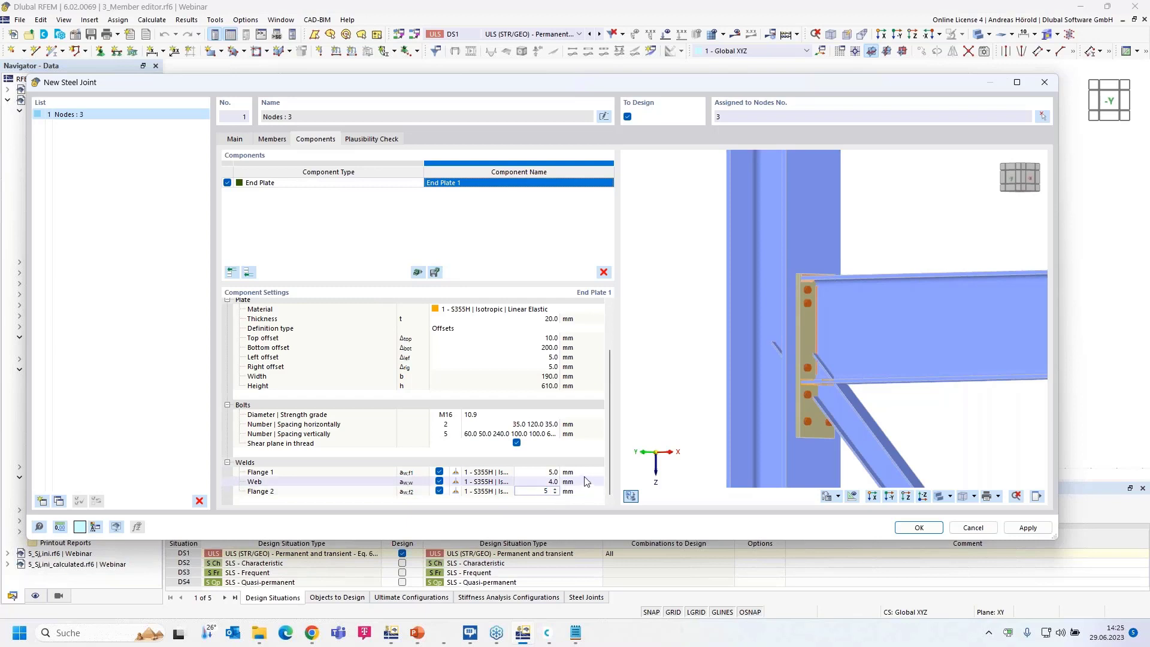
Step: Add a Haunch component to the joint after the end plate
scroll(865, 333, up, 6)
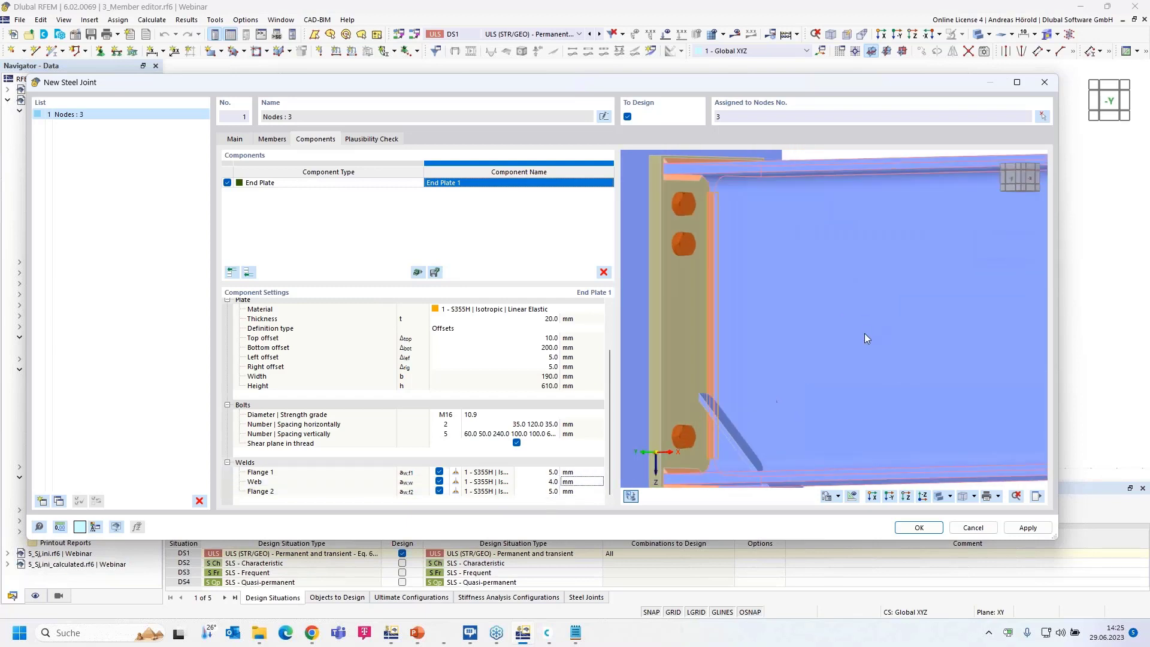
scroll(865, 333, down, 4)
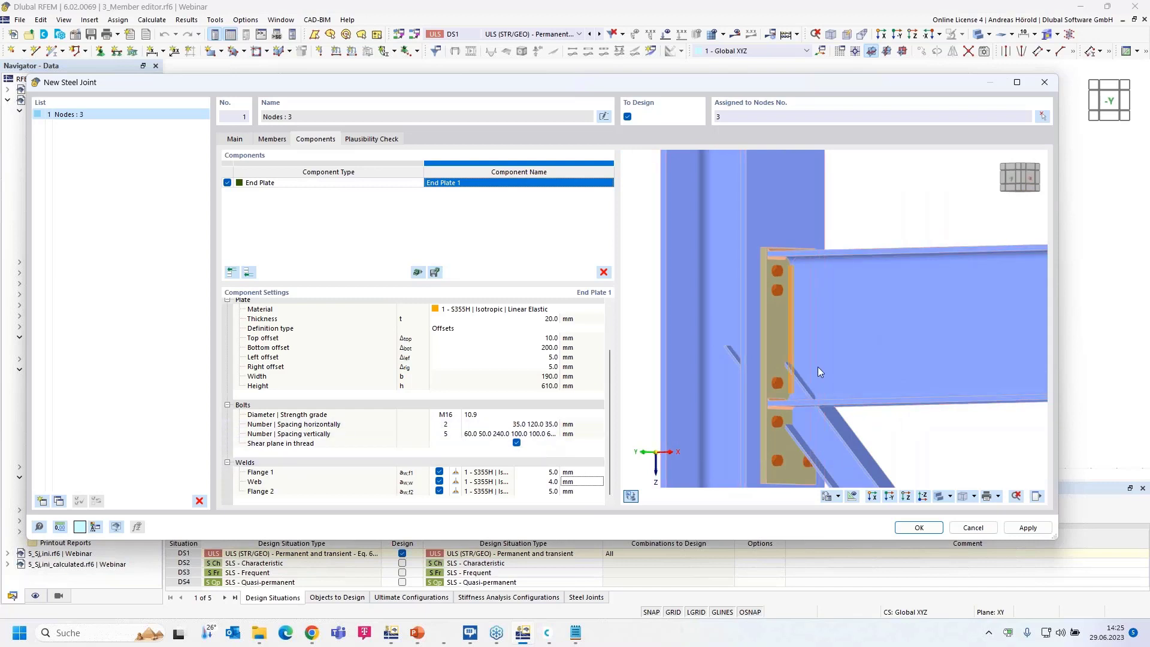
scroll(818, 366, down, 3)
middle_drag(818, 354, 809, 352)
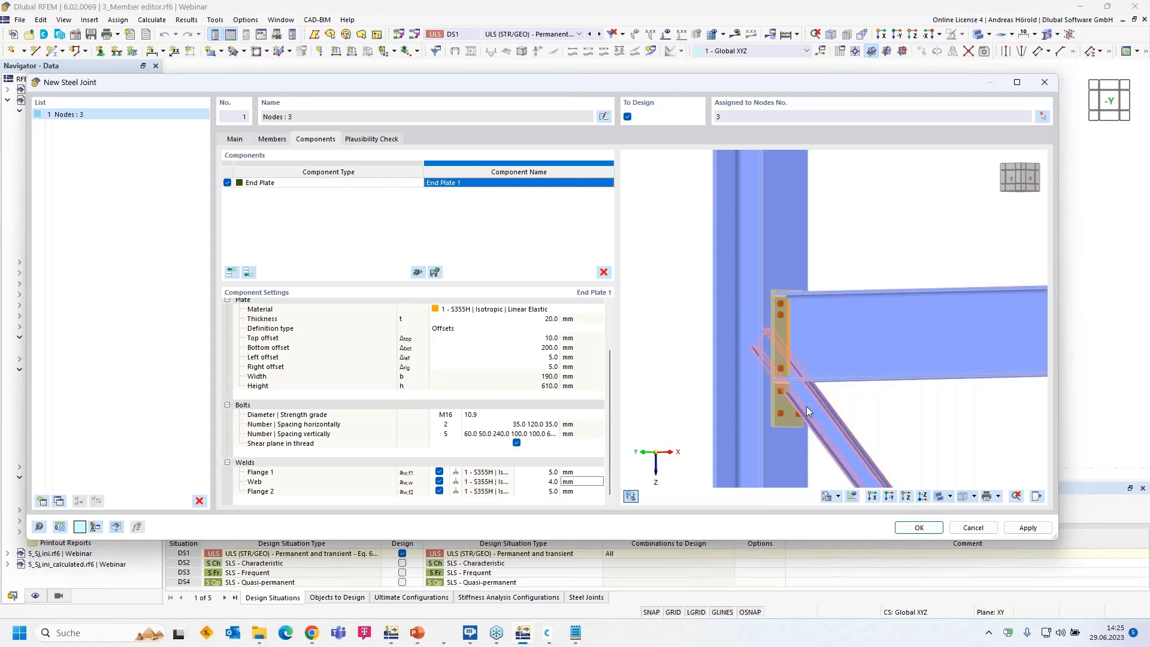
click(889, 498)
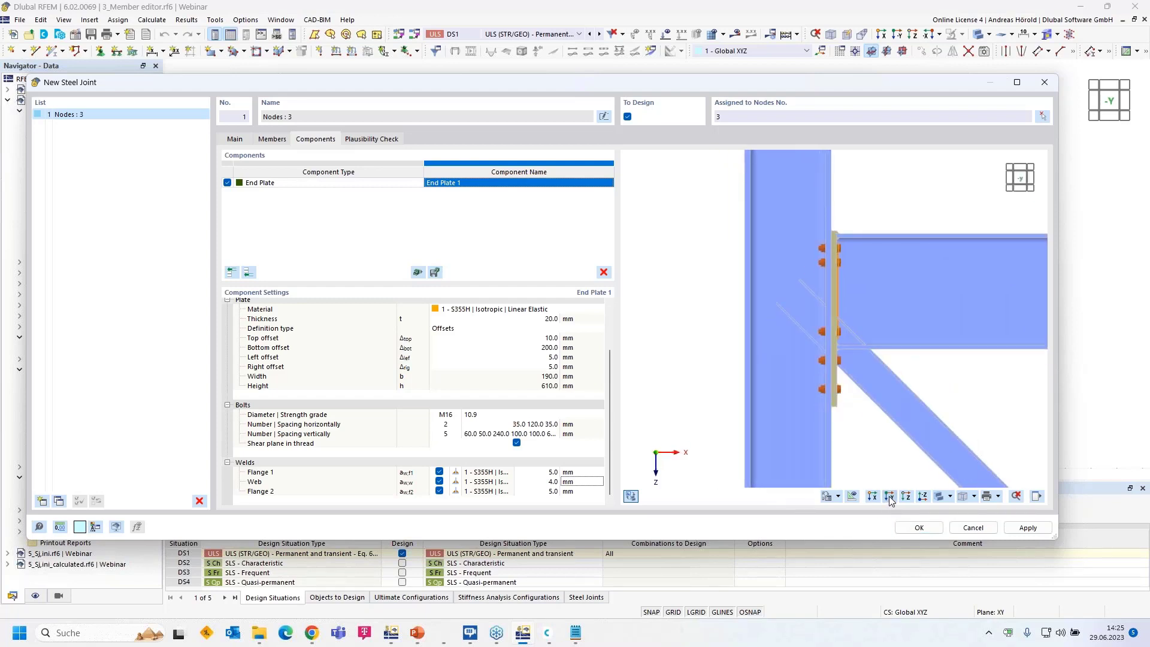
click(248, 272)
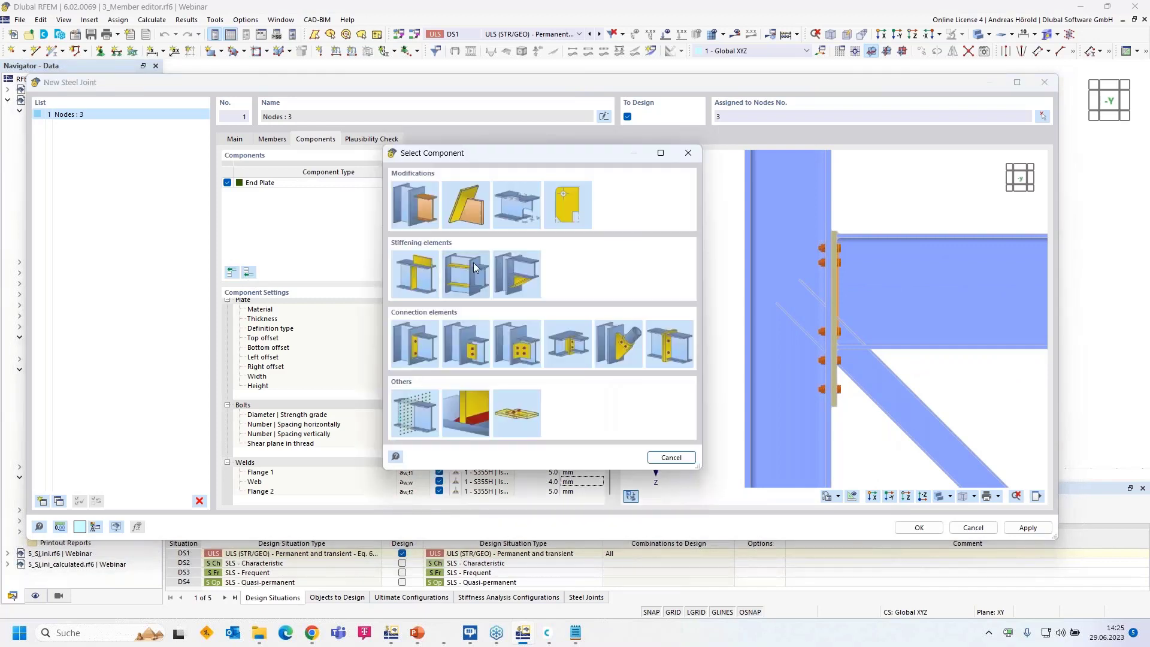
click(510, 273)
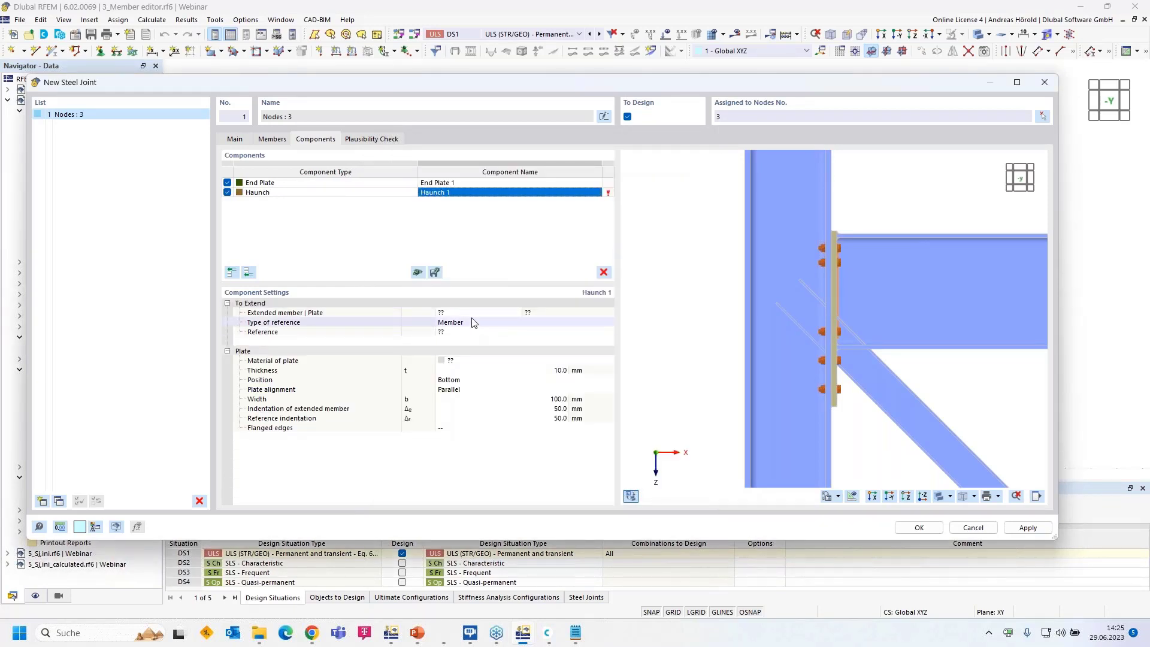
Step: Set the haunch's extended member to Hor, with Web as the plate to extend
click(476, 313)
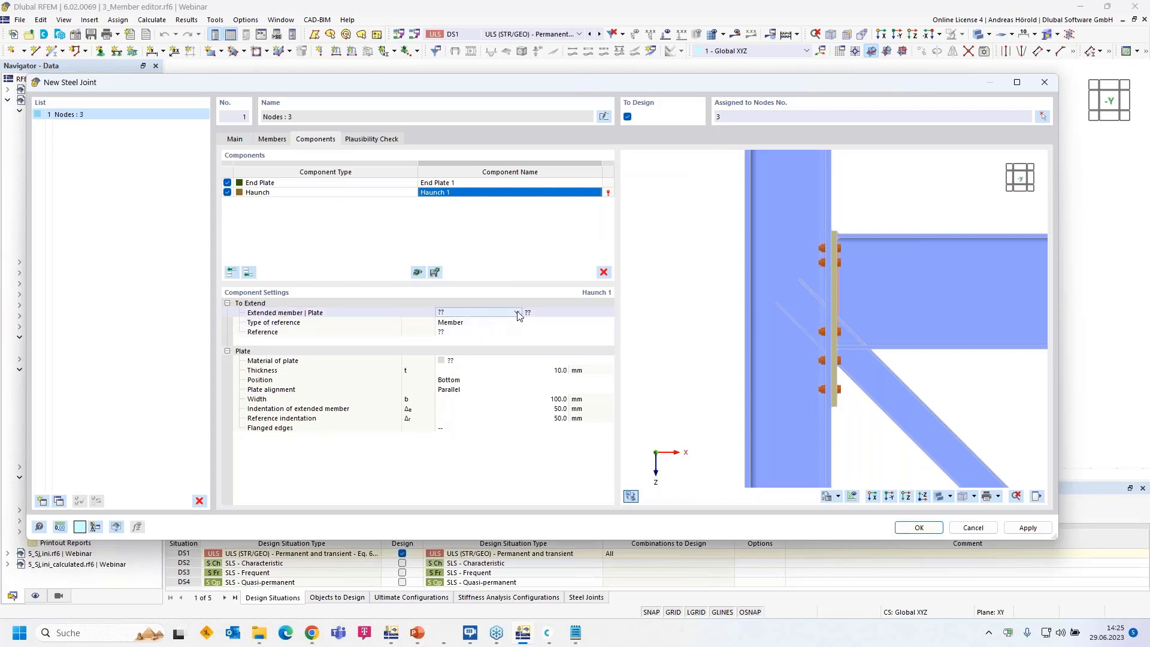
click(517, 312)
click(495, 331)
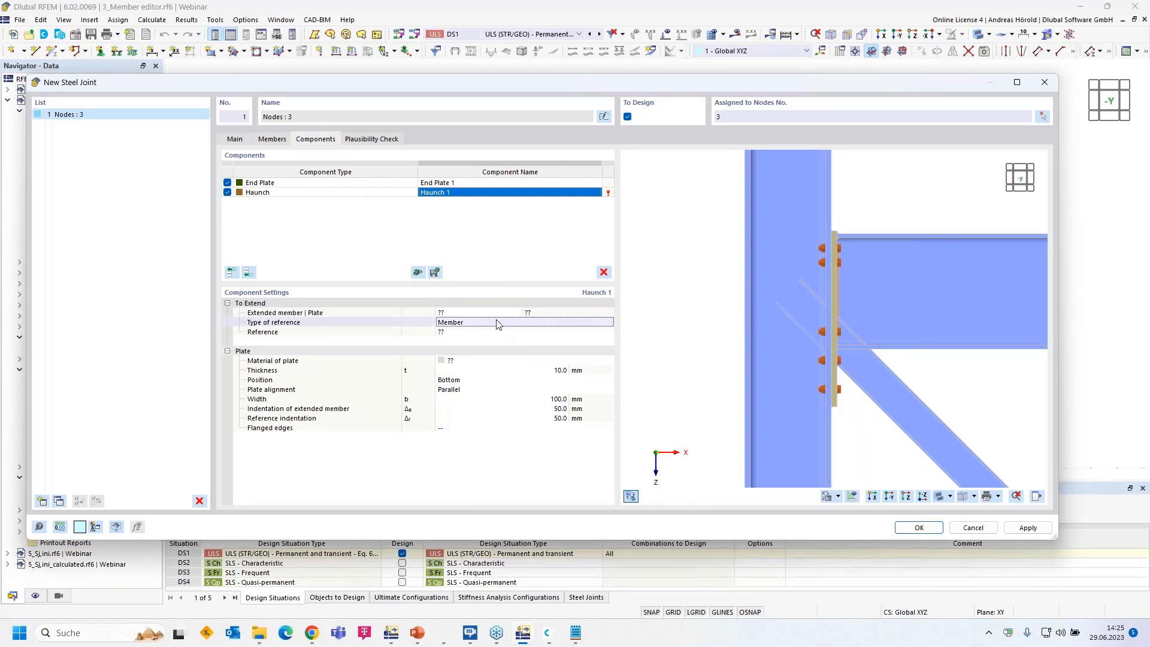
click(504, 312)
click(516, 312)
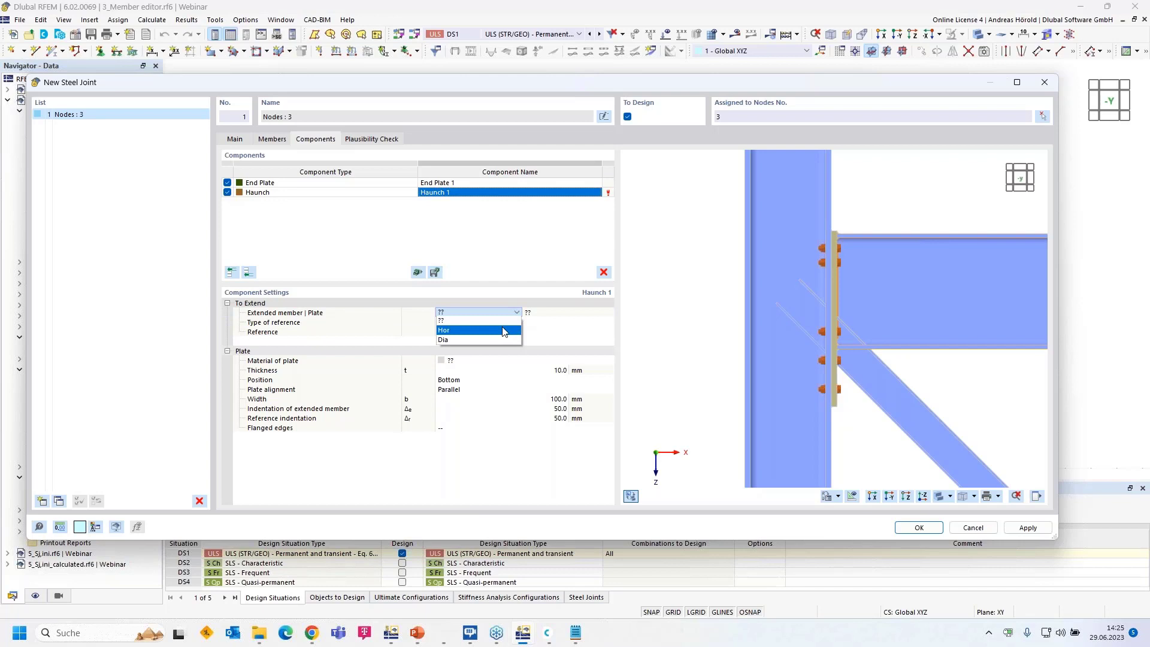
click(503, 330)
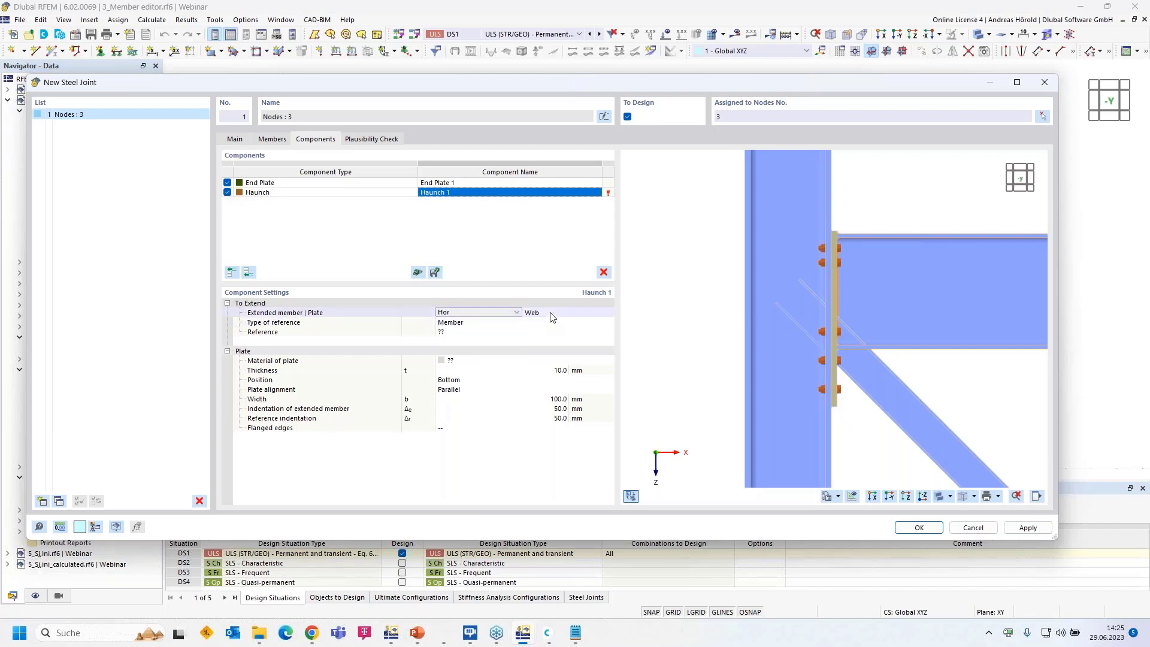
click(557, 312)
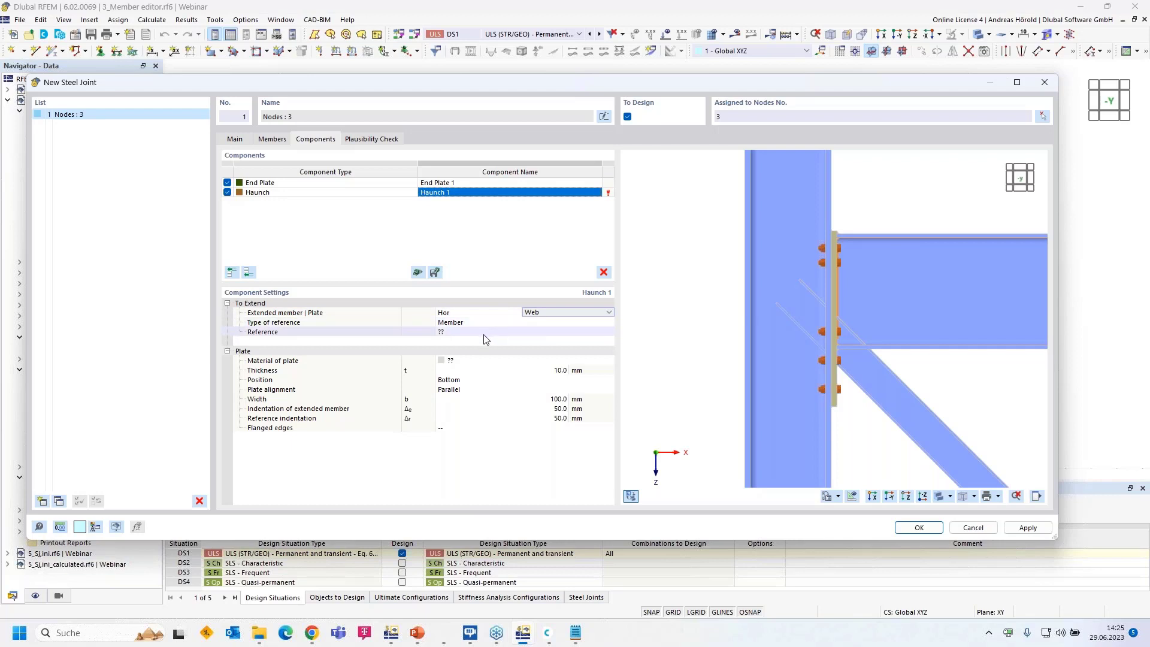
click(486, 324)
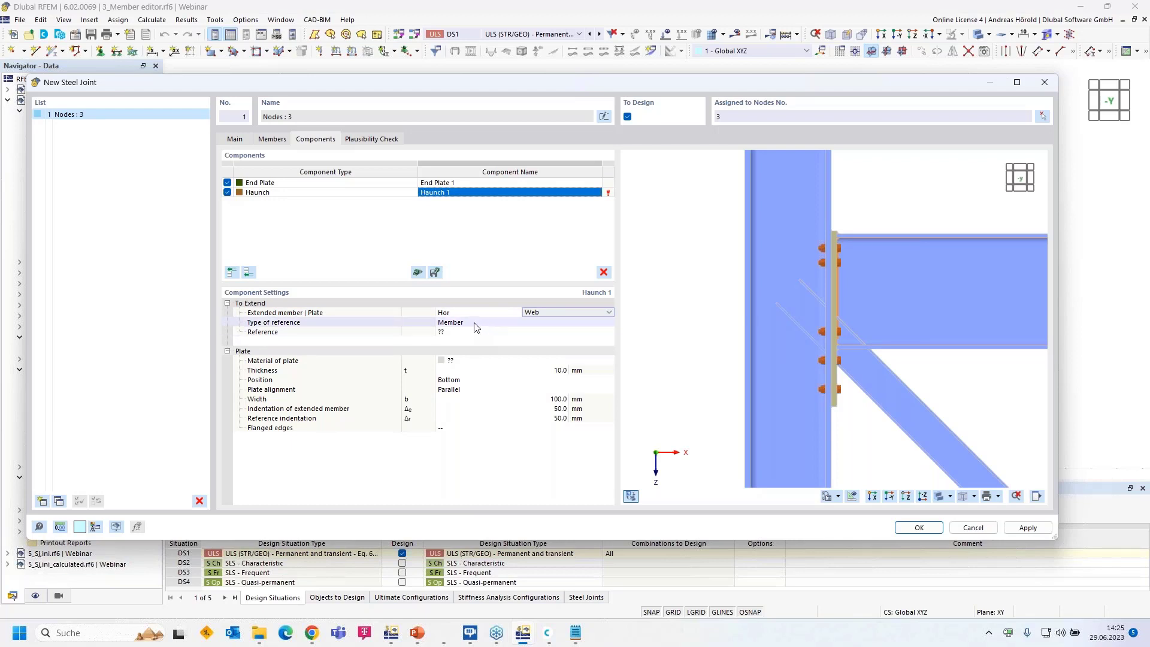
Step: Set the haunch's reference to the plate End Plate 1 | Plate 1 and assign S355H as its plate material
click(488, 323)
click(488, 330)
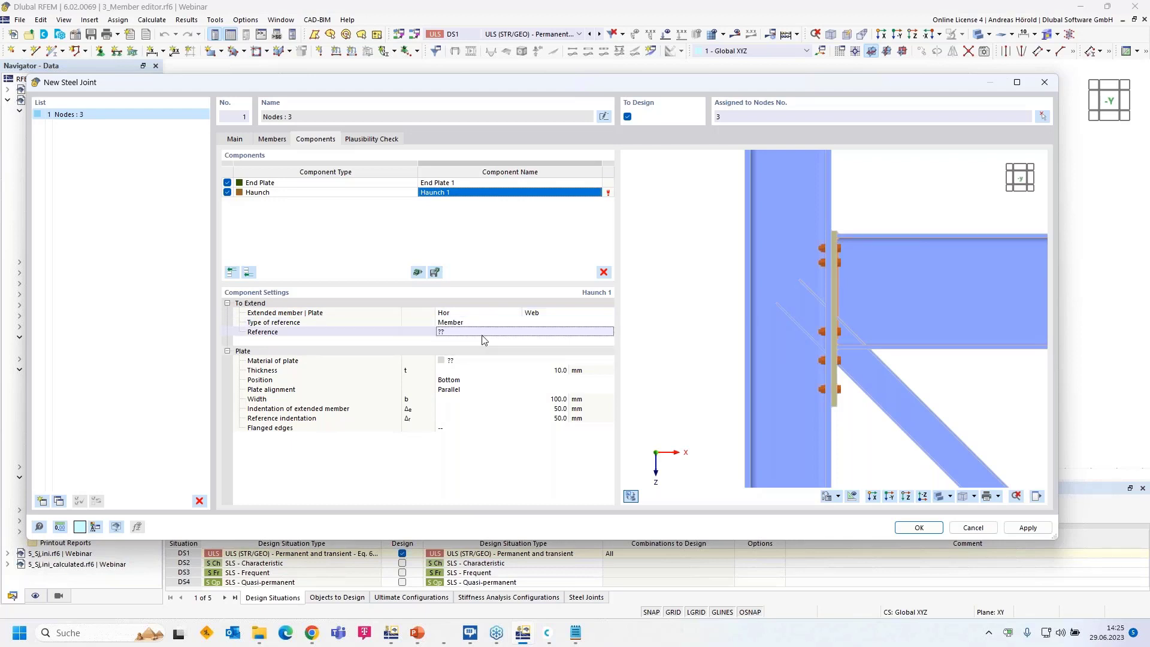
click(562, 324)
click(555, 339)
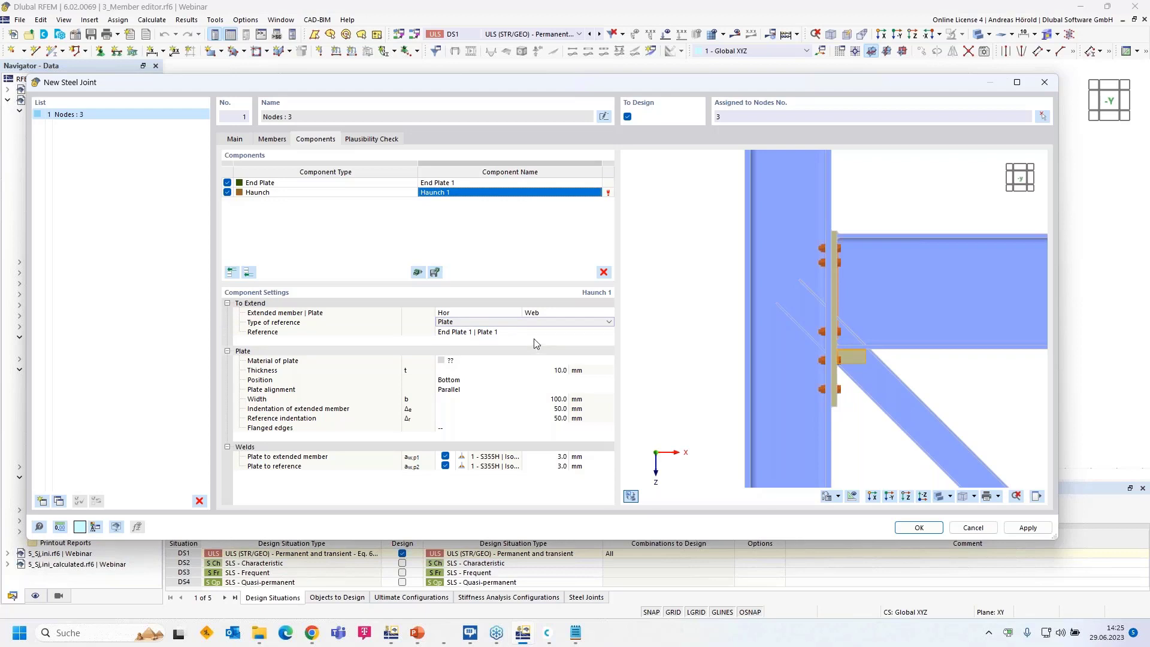
click(498, 360)
click(500, 360)
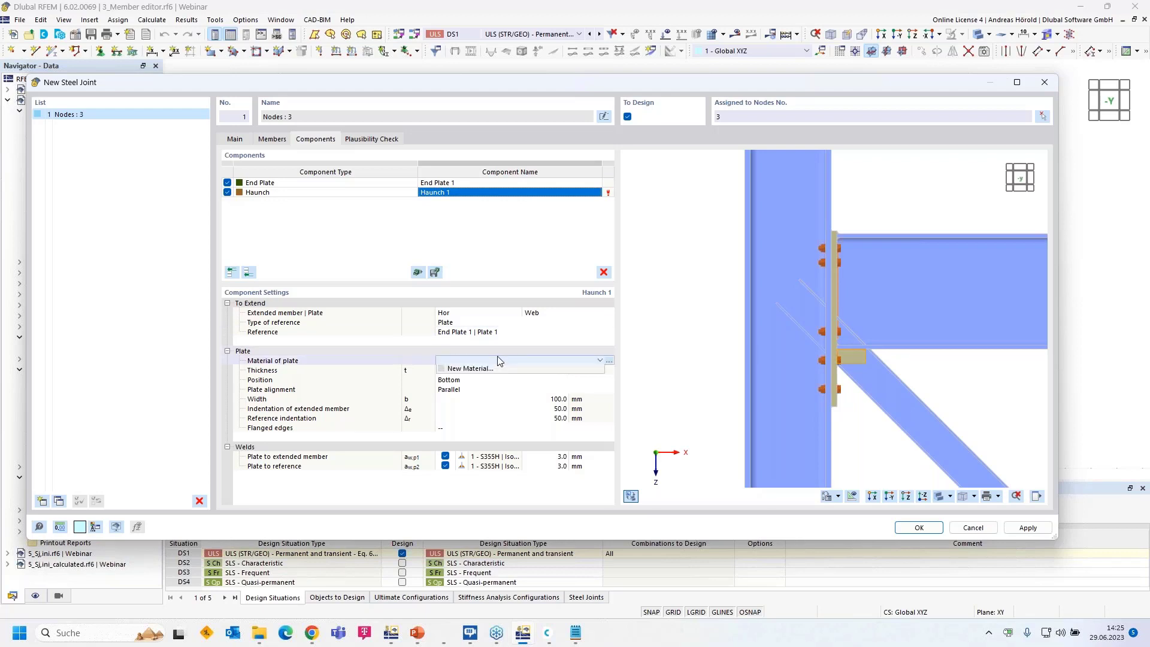
click(496, 369)
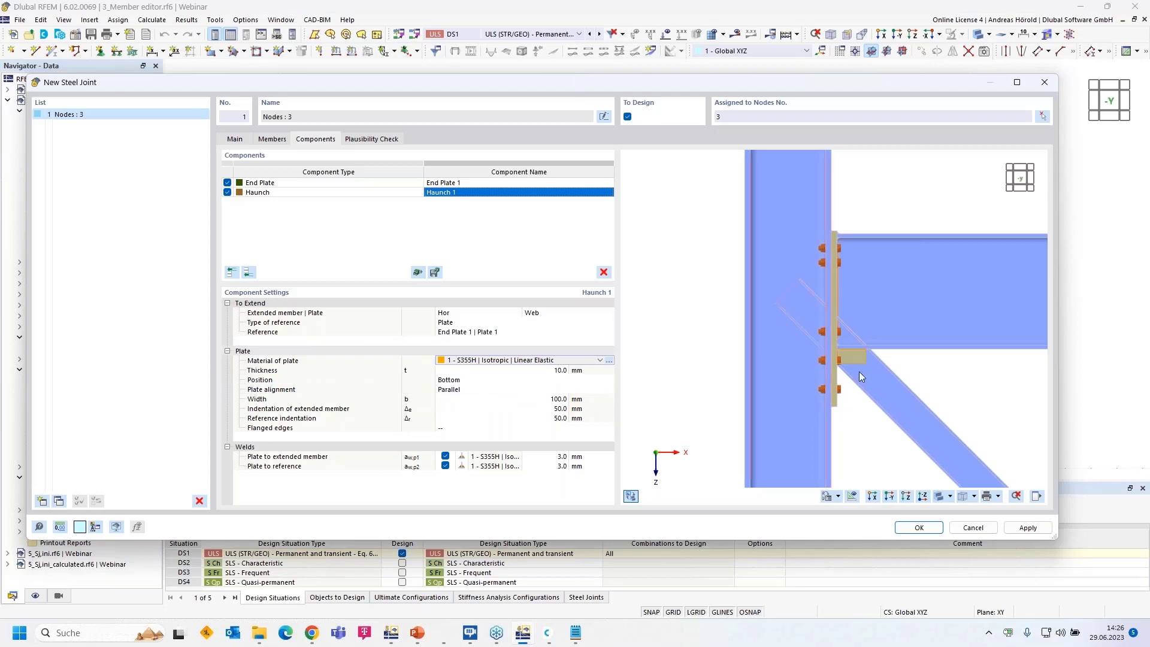
Step: Set the haunch's plate alignment to Inclined
scroll(863, 370, up, 5)
click(484, 390)
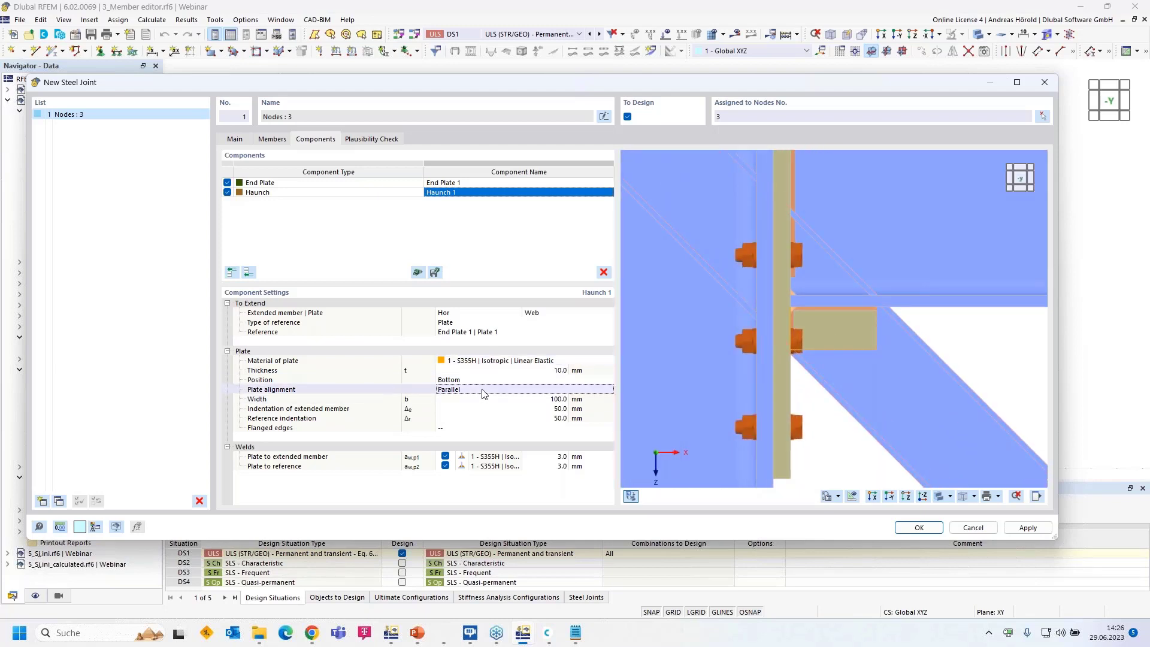
click(484, 389)
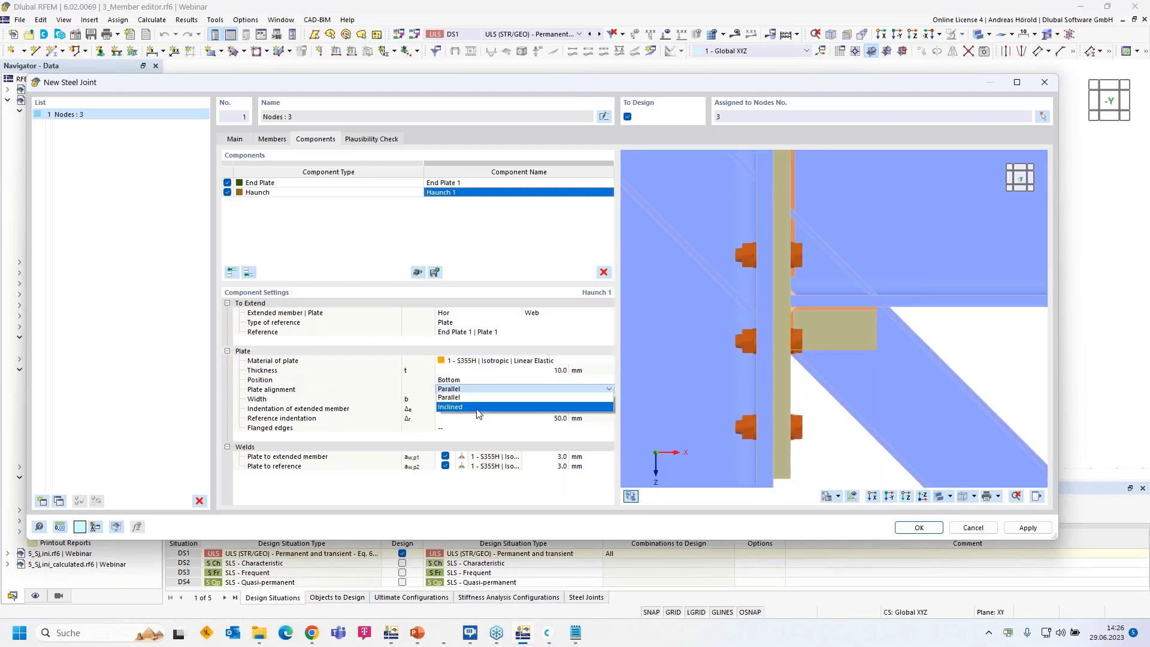
click(477, 406)
click(485, 390)
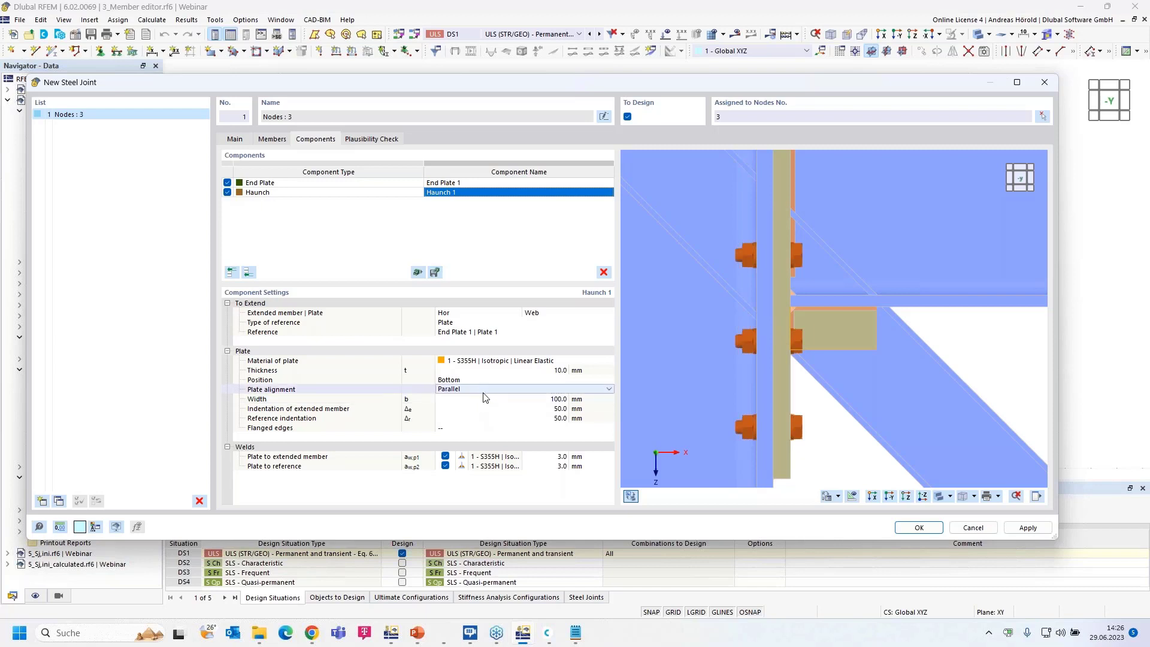
click(486, 390)
click(483, 408)
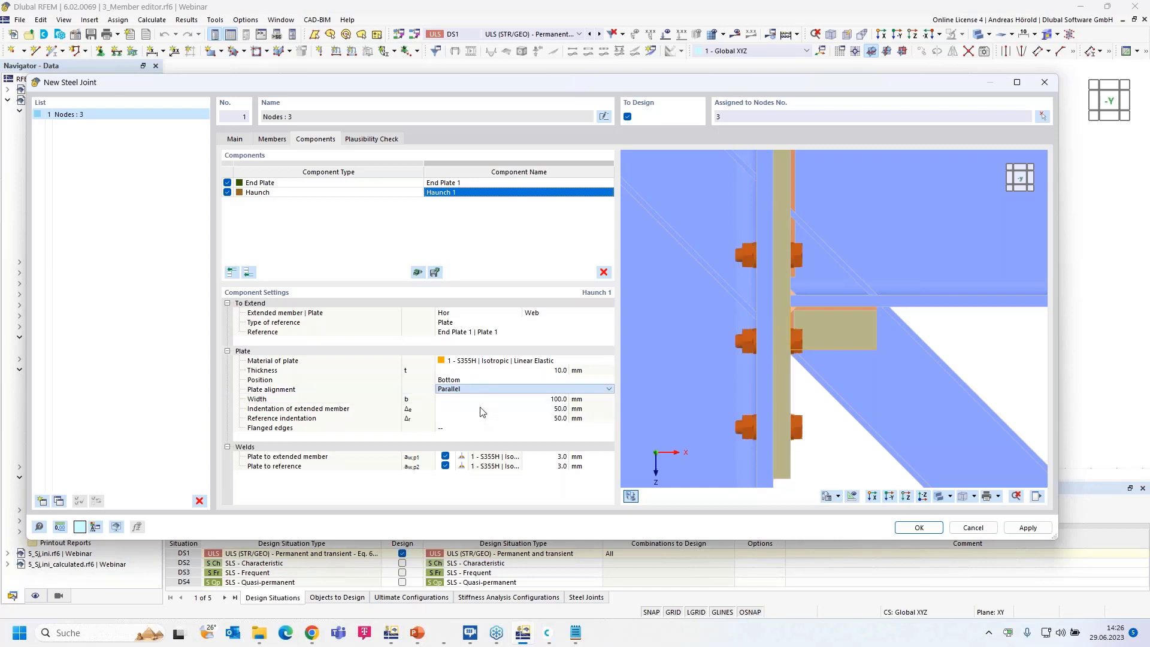
Step: Set the haunch plate's width to 225 mm, height to 200 mm, extended member indentation to 100 mm and reference indentation to 125 mm
click(559, 400)
text(225)
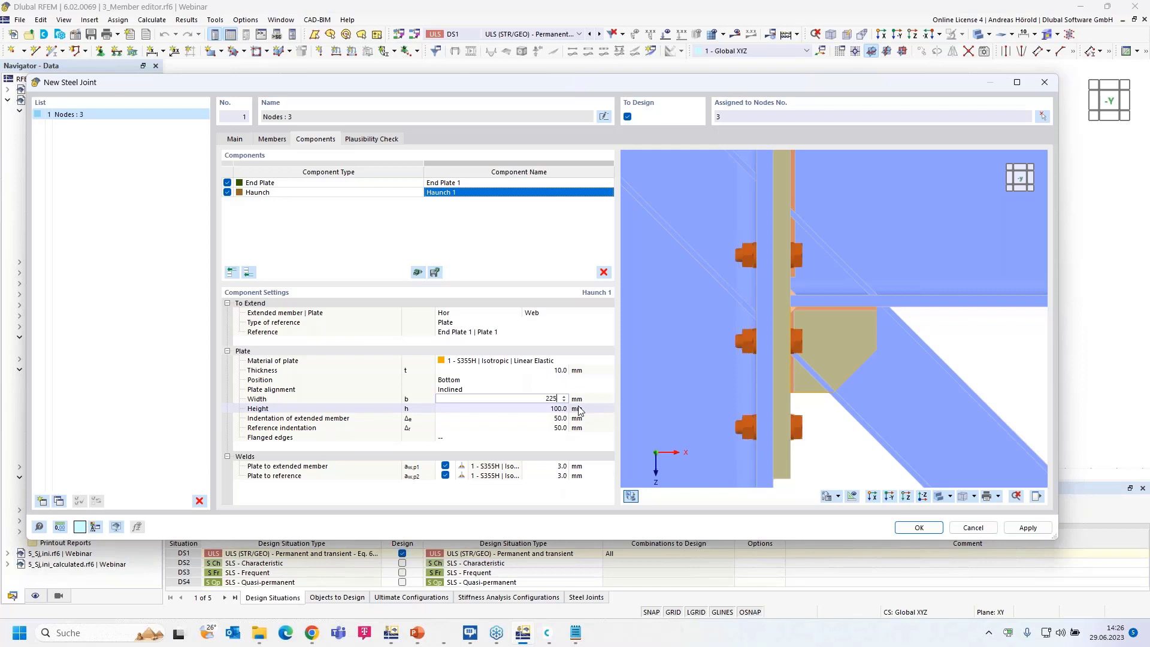
key(Tab)
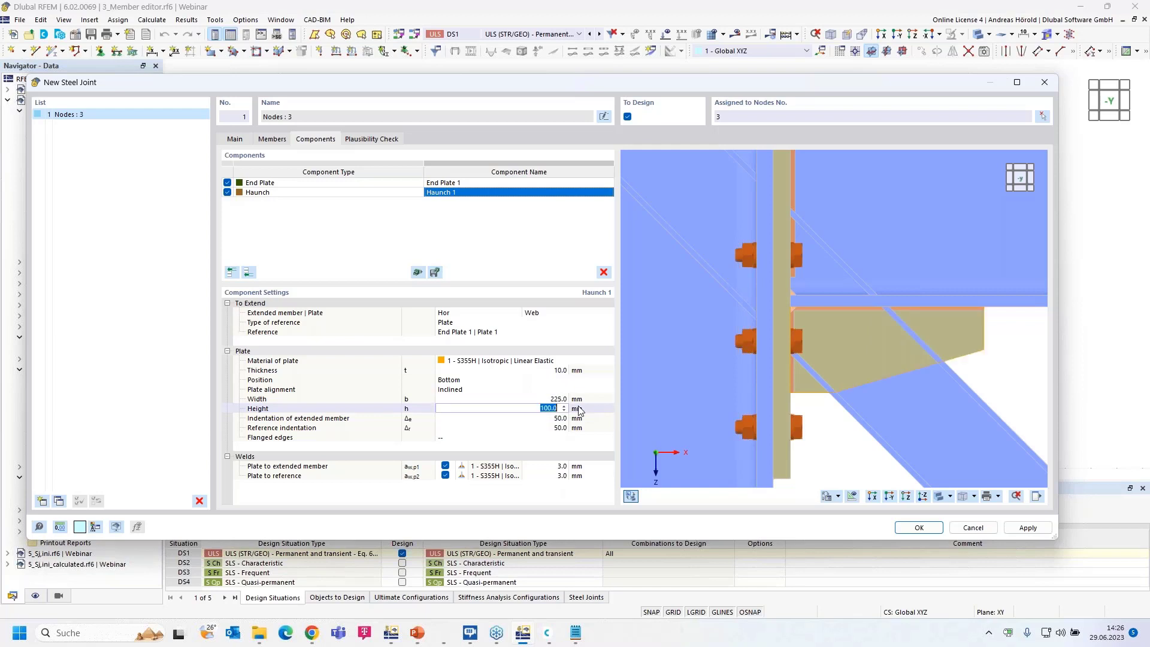
text(200)
key(Tab)
text(100)
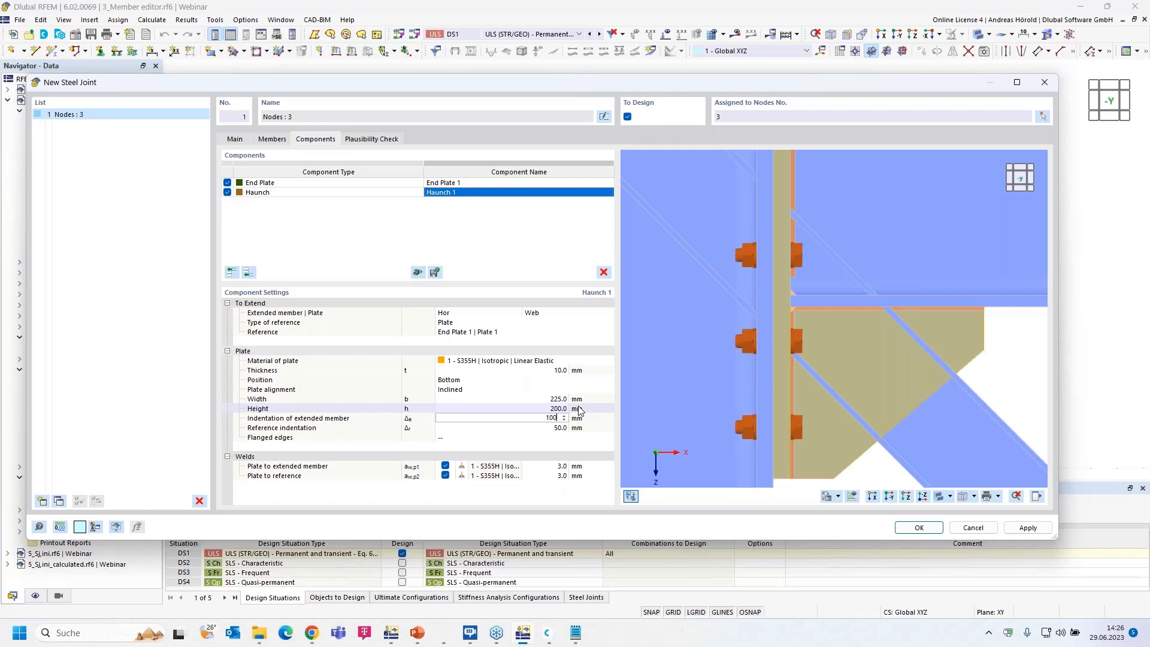
key(Tab)
text(125)
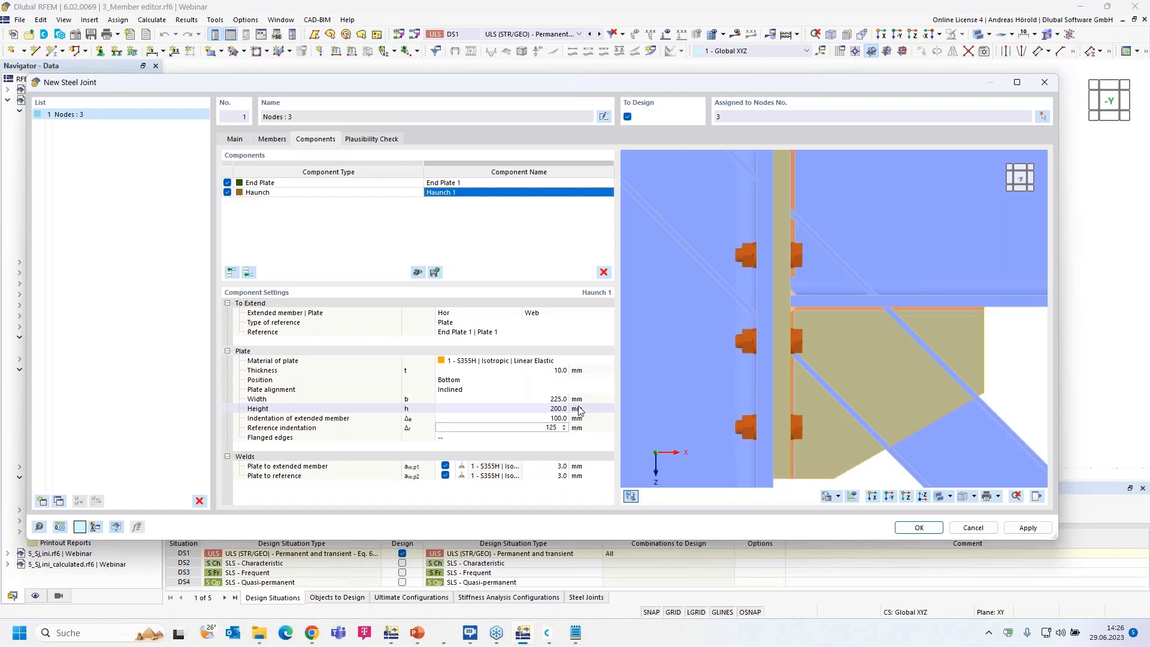
key(Tab)
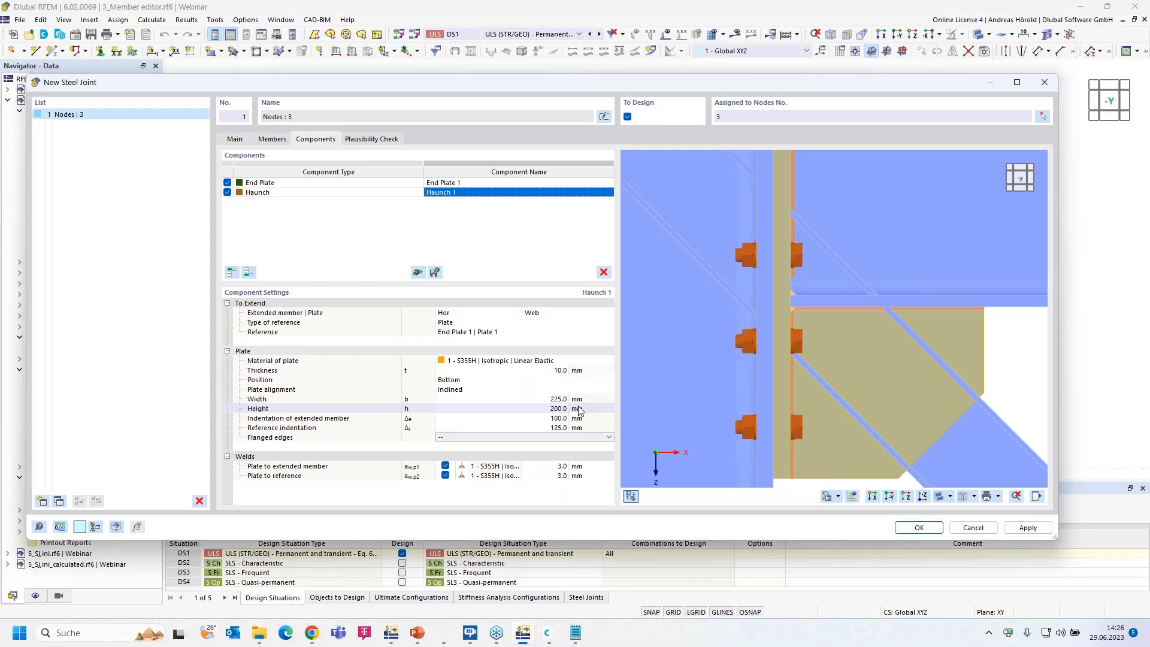
Step: Set the haunch's welds to the extended member and to the reference to 4 mm each
scroll(994, 351, down, 5)
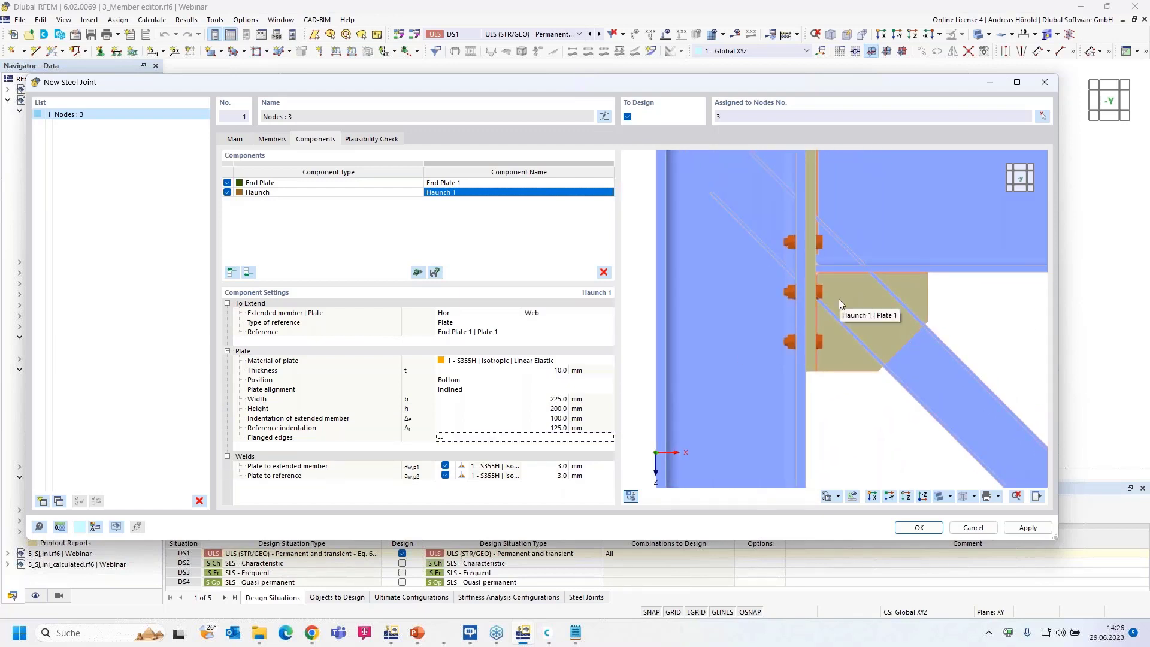
click(556, 466)
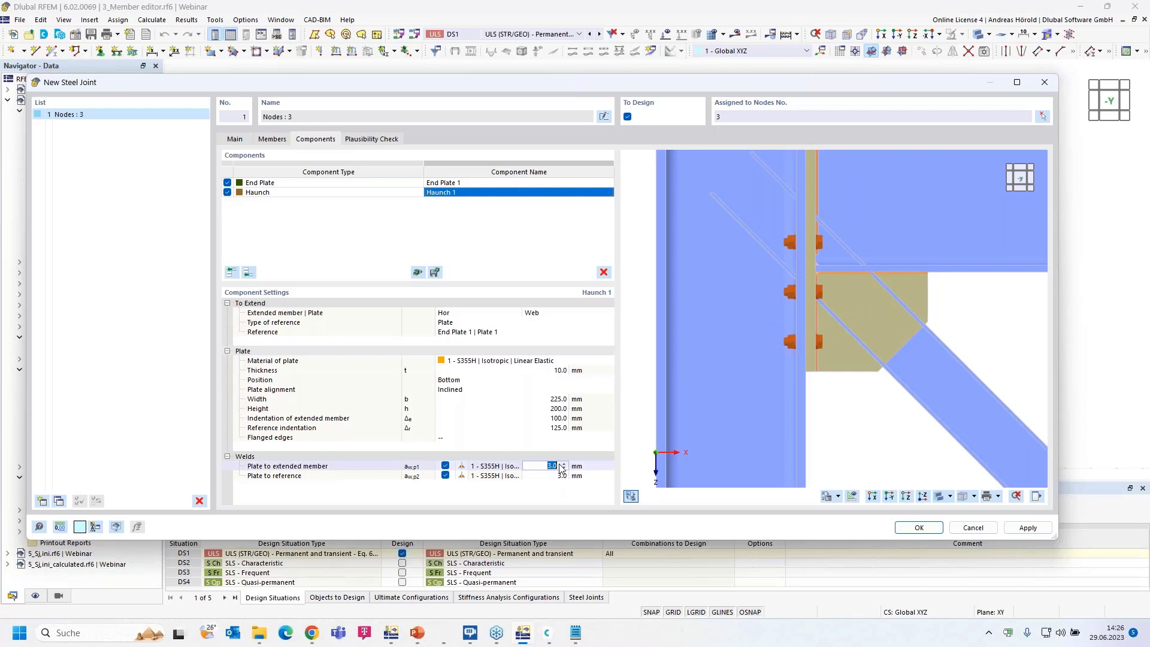
text(4)
click(558, 476)
text(4)
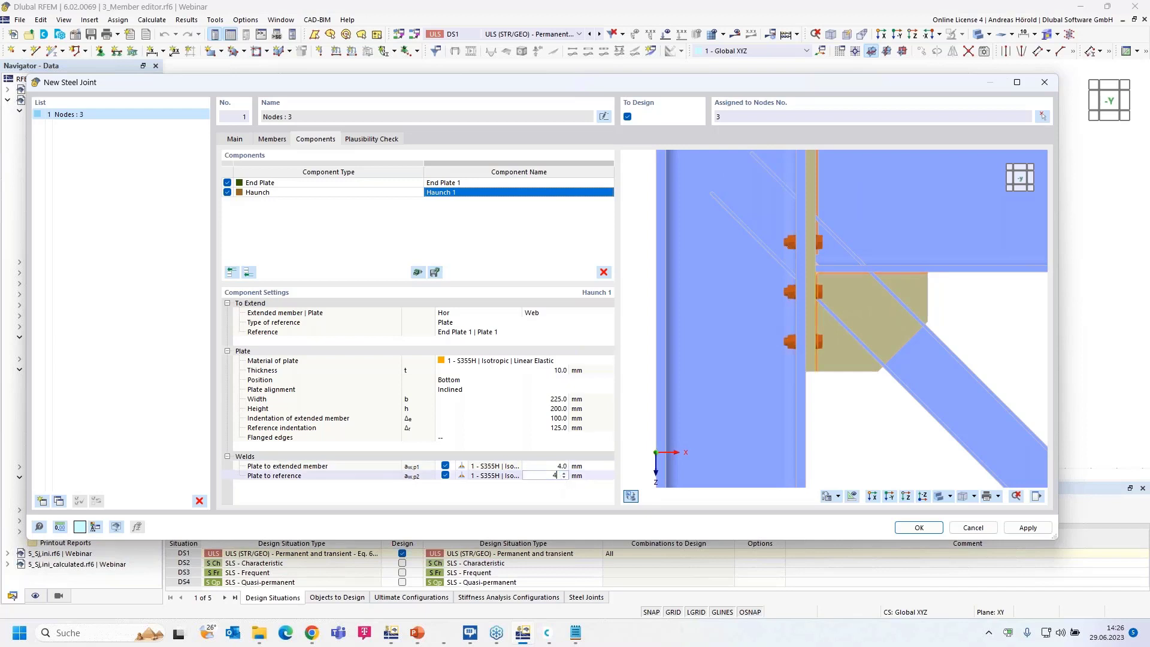
key(Return)
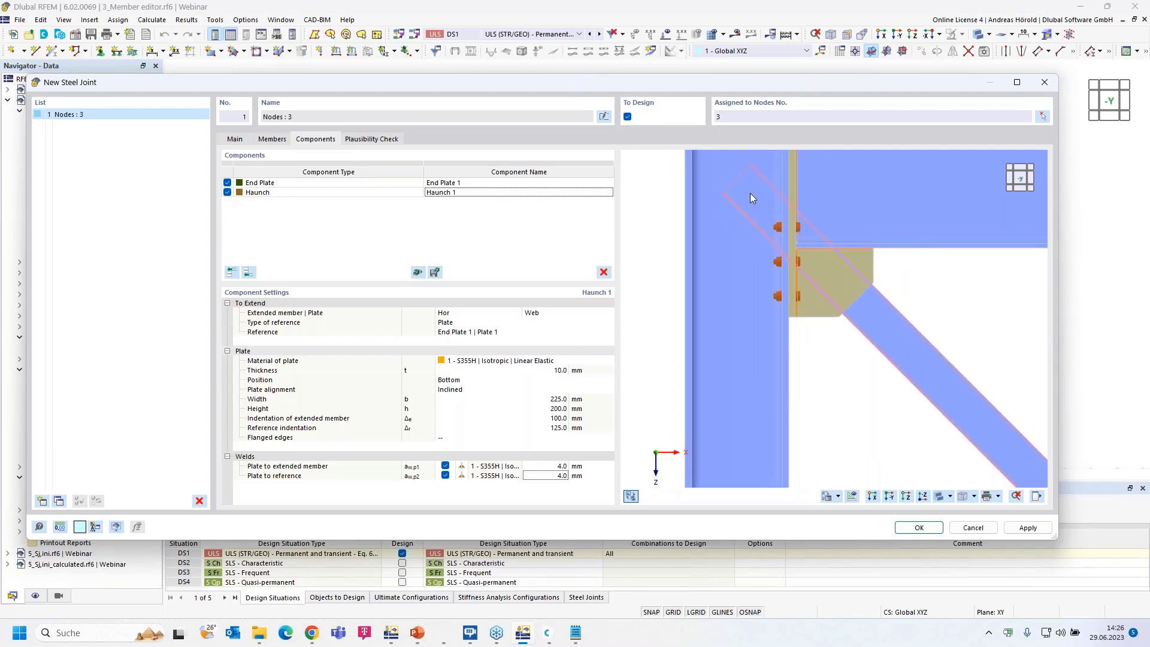
Step: Add a Member Cut component after the haunch that cuts member Dia via member Col b, a
click(249, 273)
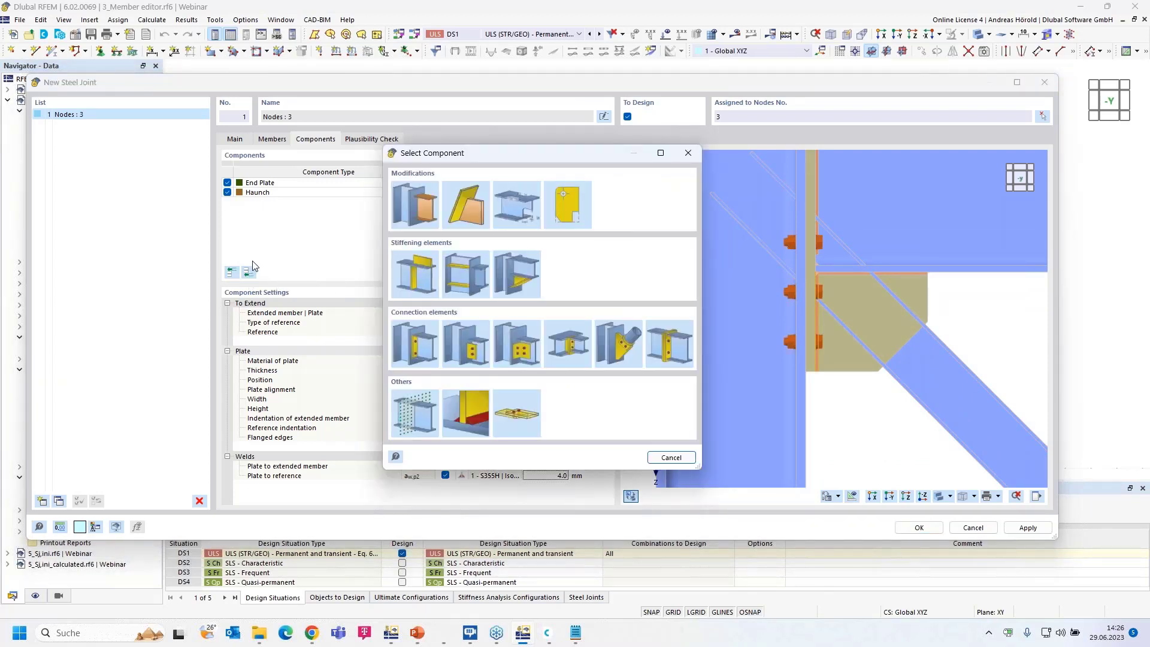
click(421, 208)
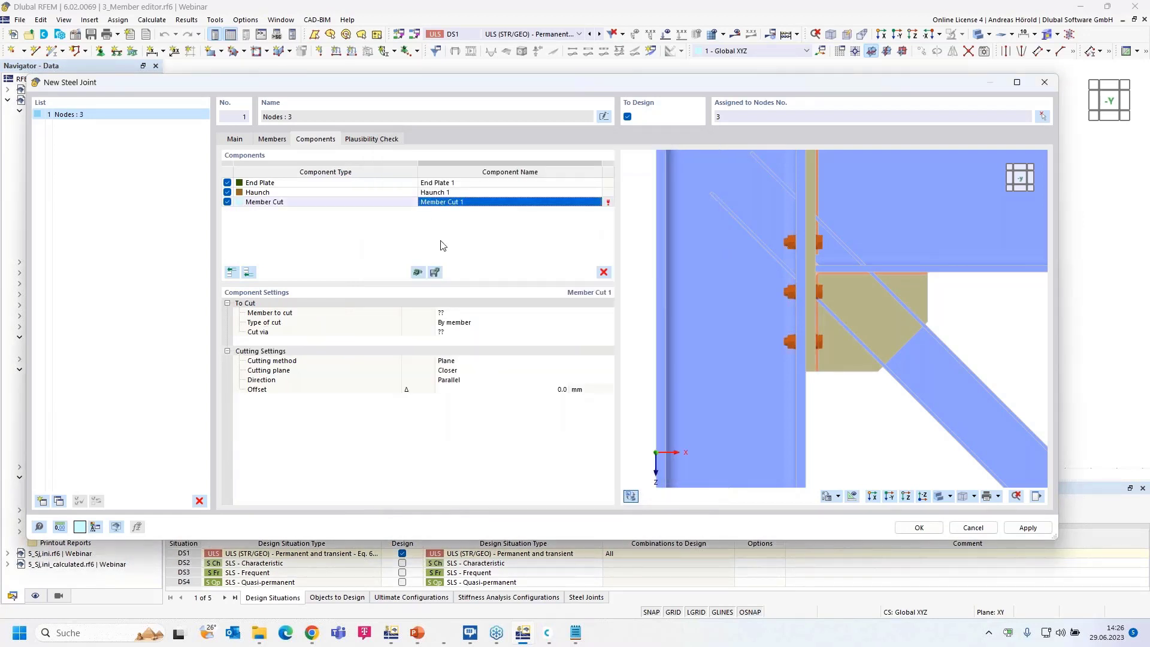
click(493, 313)
click(508, 313)
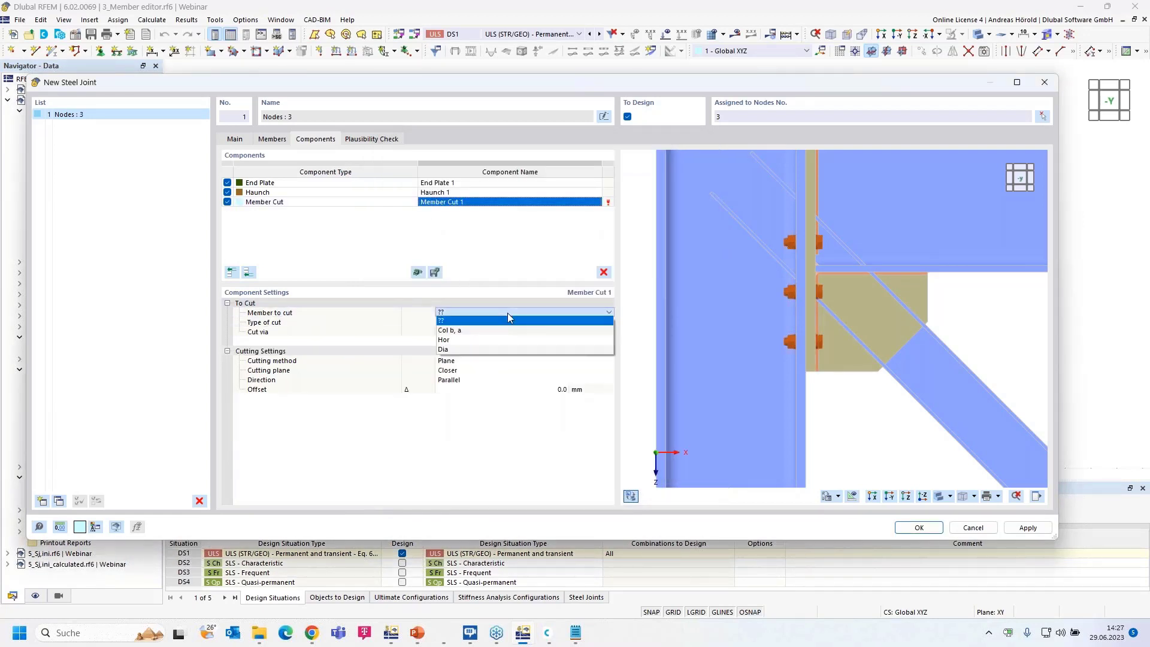
click(502, 349)
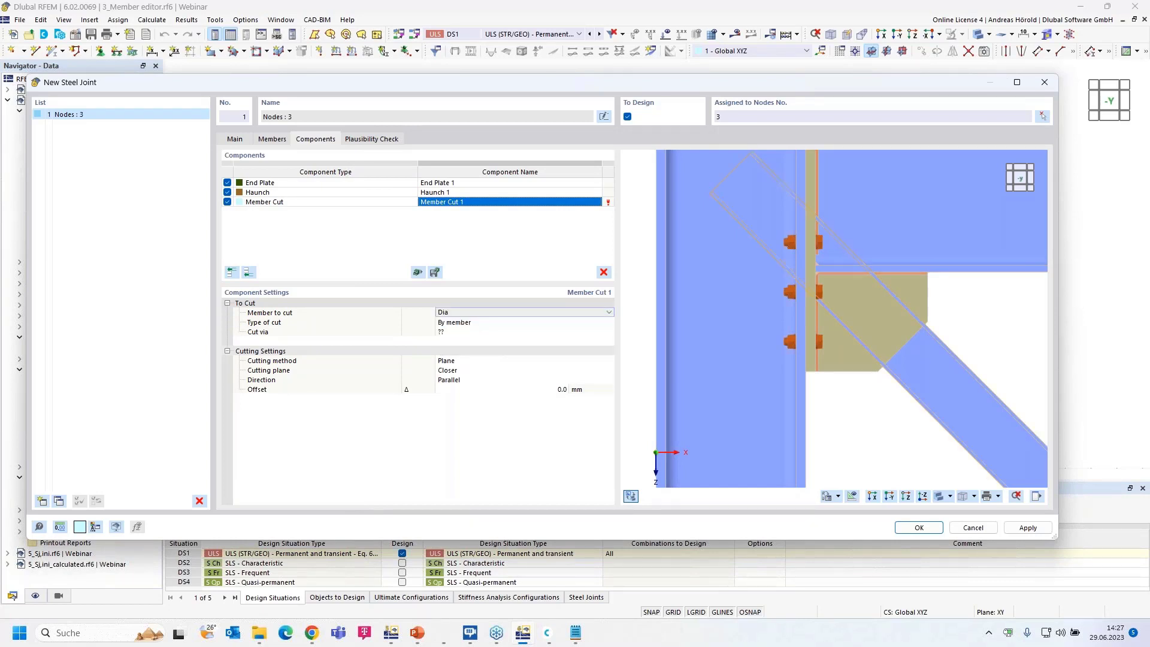
click(500, 334)
click(500, 332)
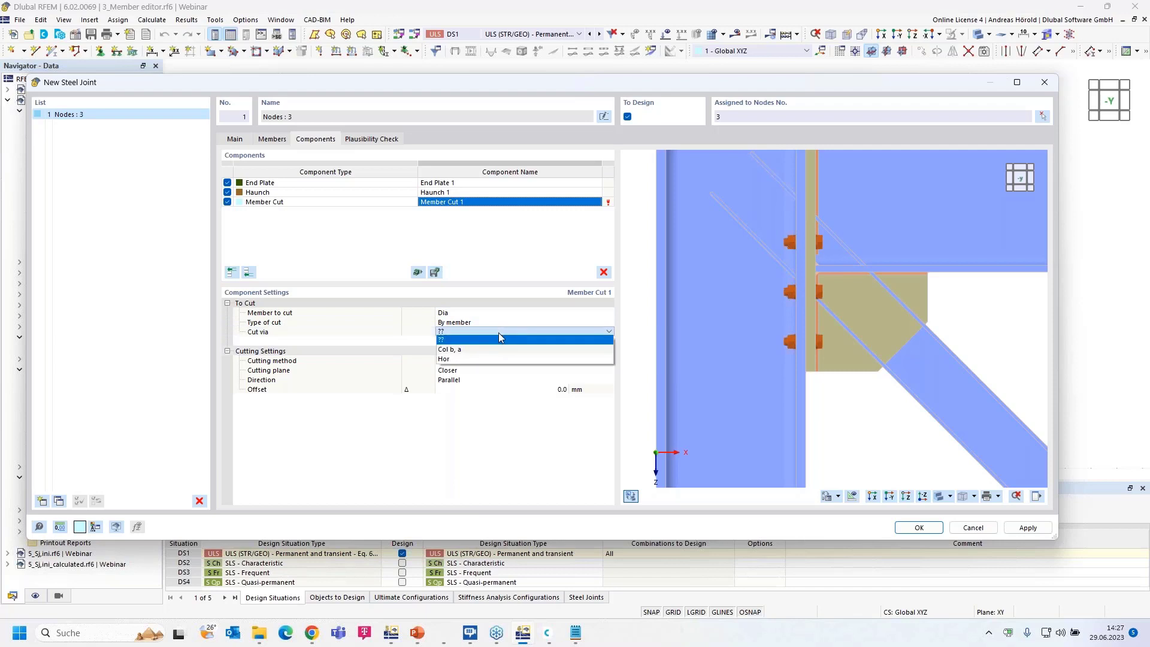
click(494, 350)
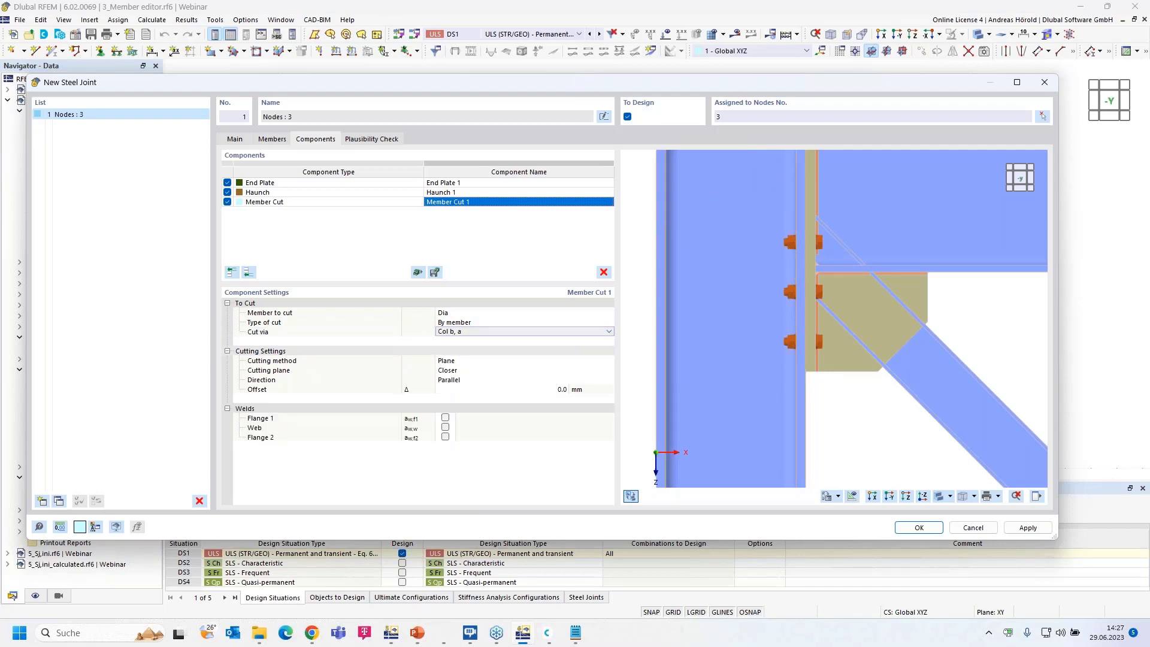
Step: Set the member cut's direction to Perpendicular and its offset to 100 mm
click(487, 382)
click(490, 382)
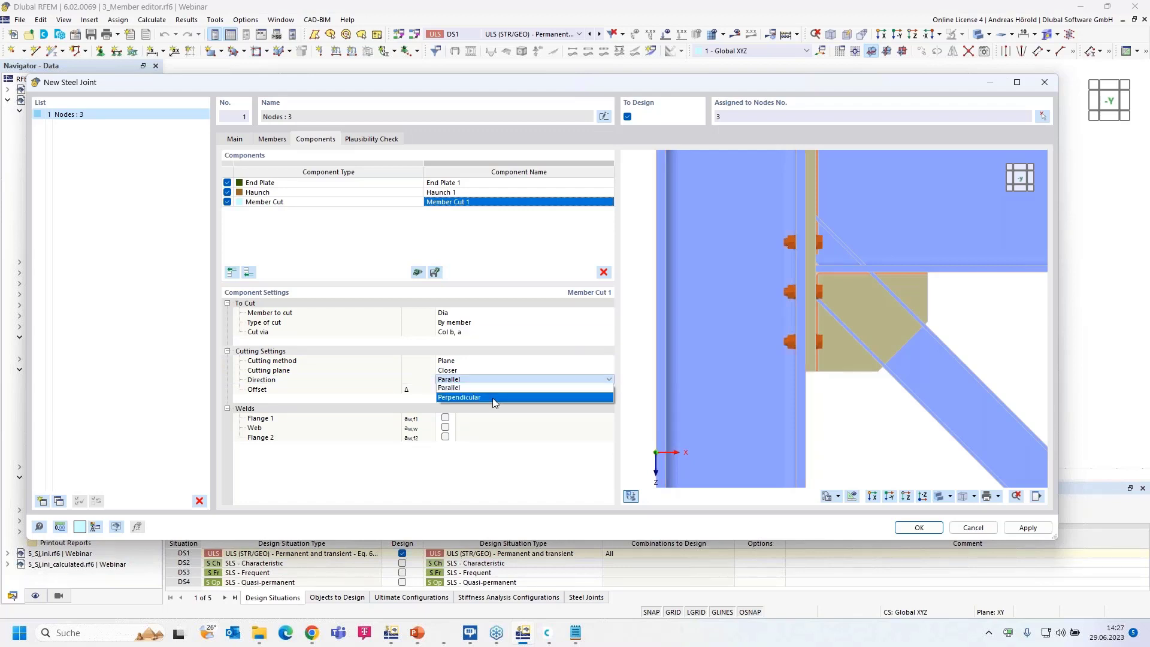
click(494, 397)
click(499, 379)
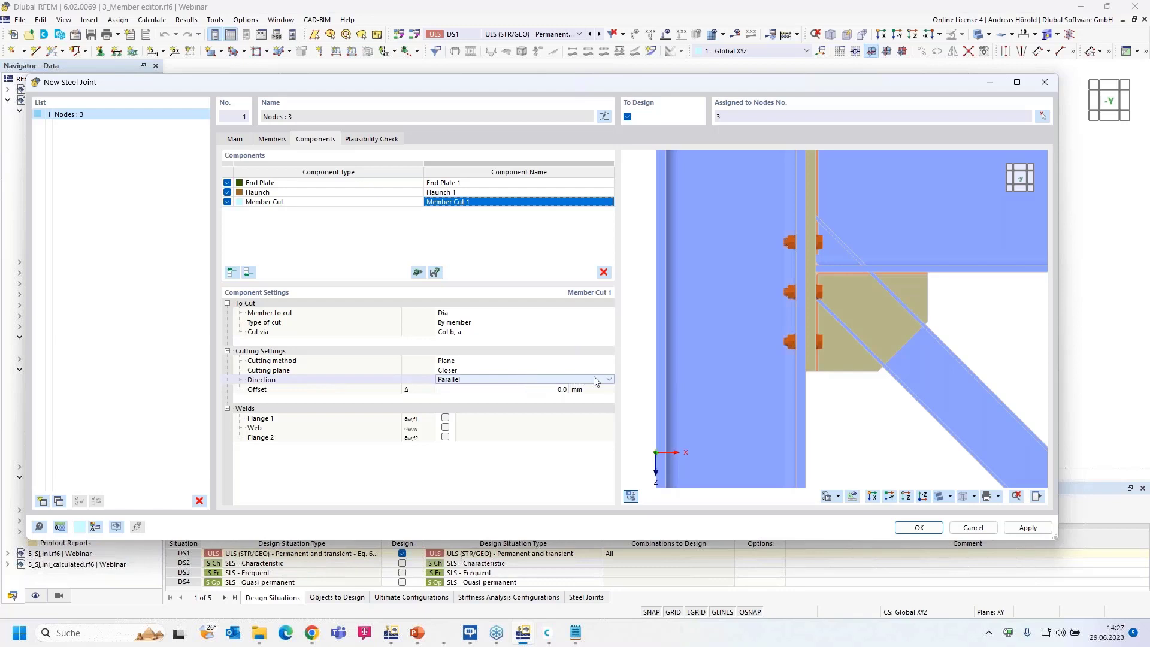
click(609, 380)
click(601, 398)
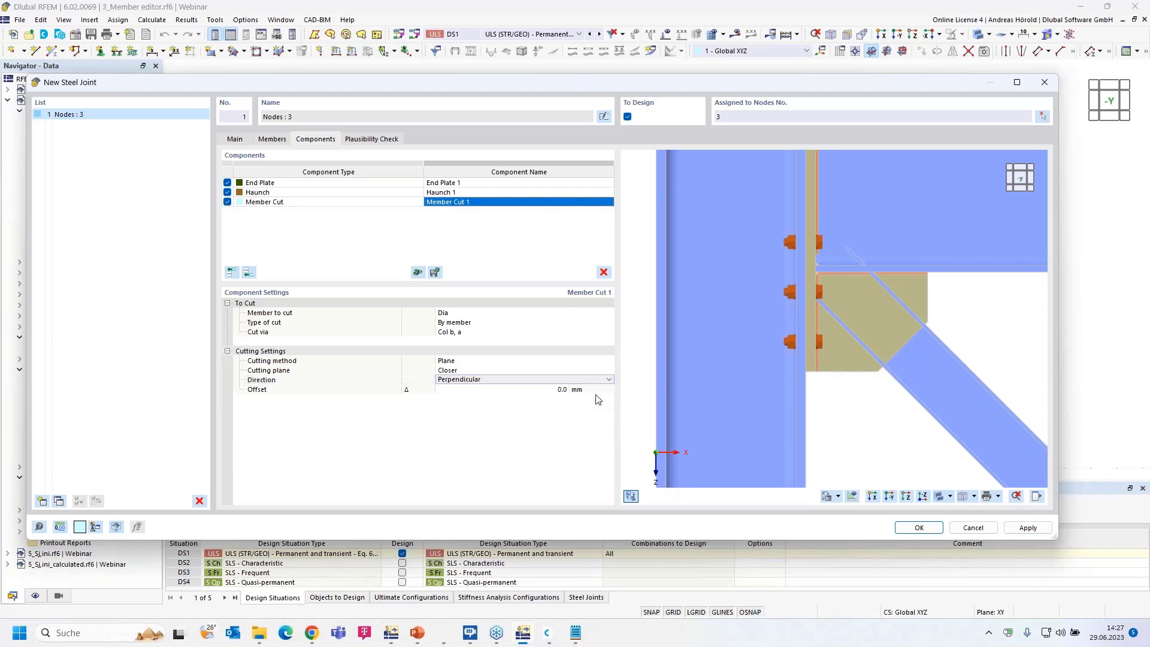
click(562, 390)
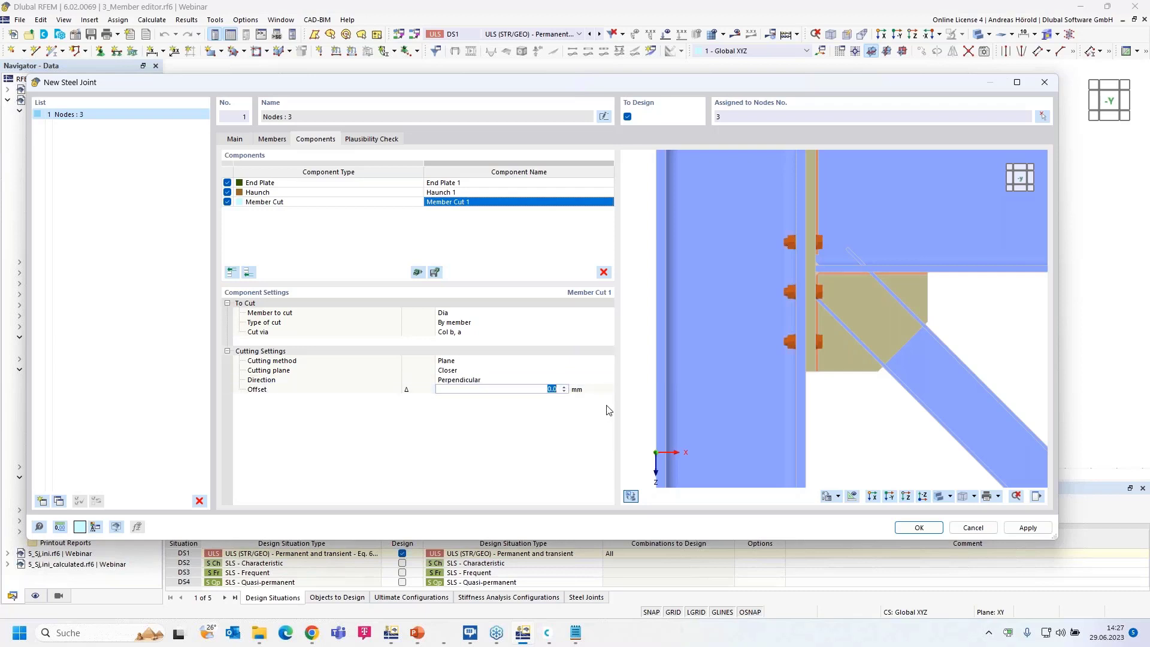
text(10)
key(Return)
ctrl+middle_drag(857, 353, 968, 339)
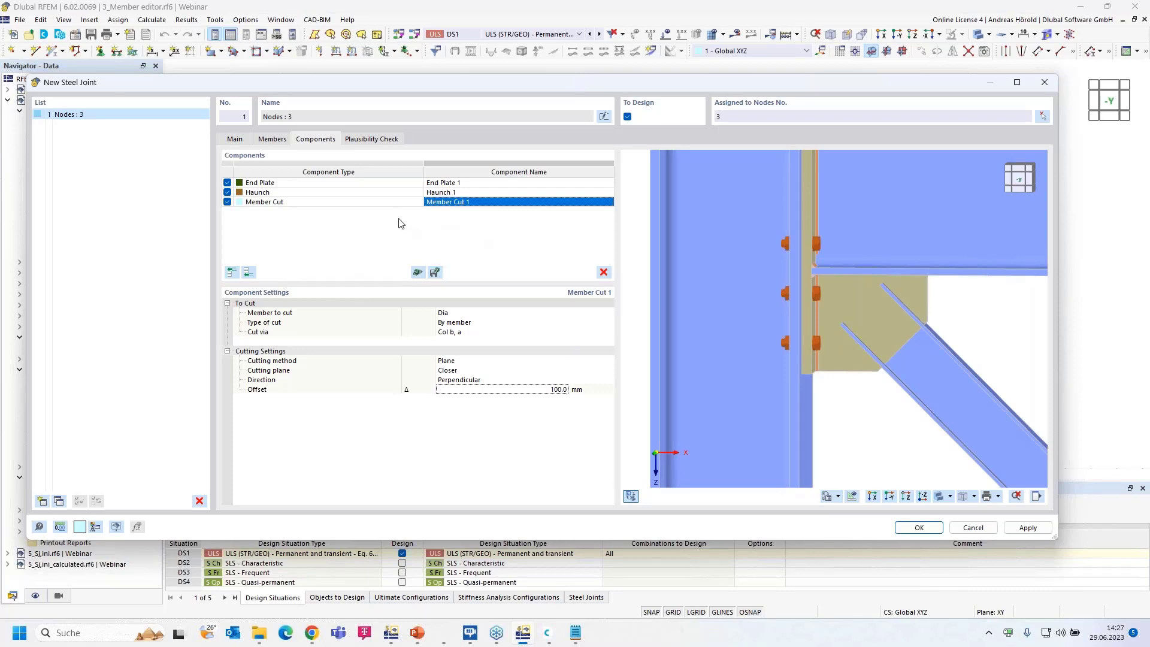
Step: Add a Member Editor component after the member cut, with member plate Dia | Flange 1 as the object to modify
click(249, 273)
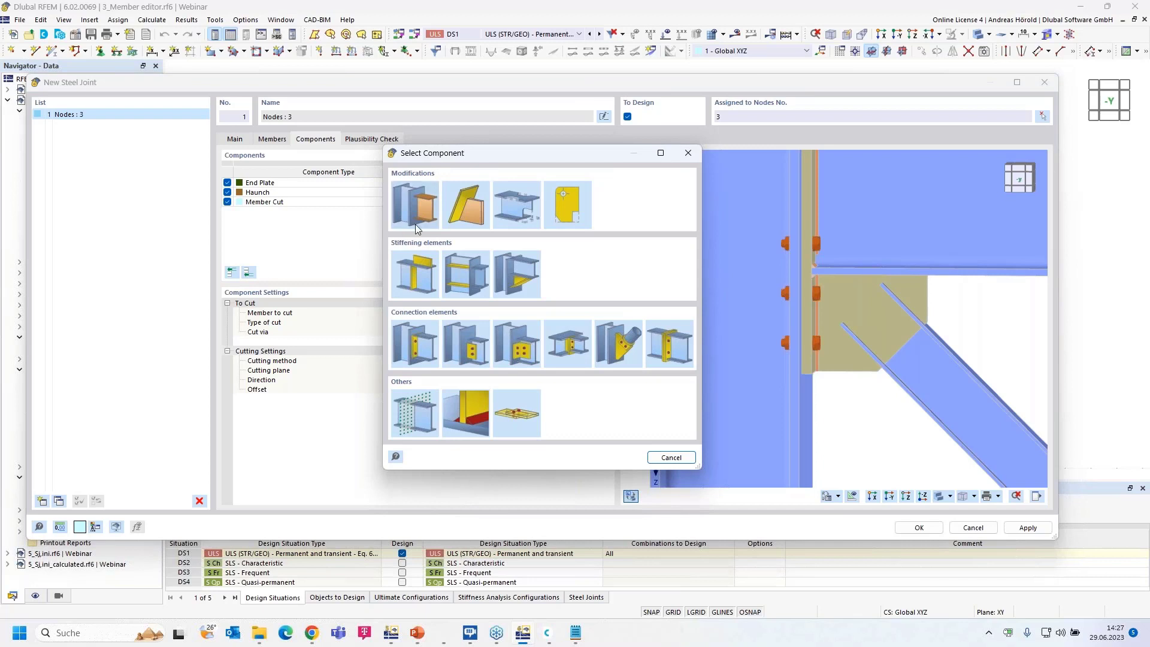
click(521, 204)
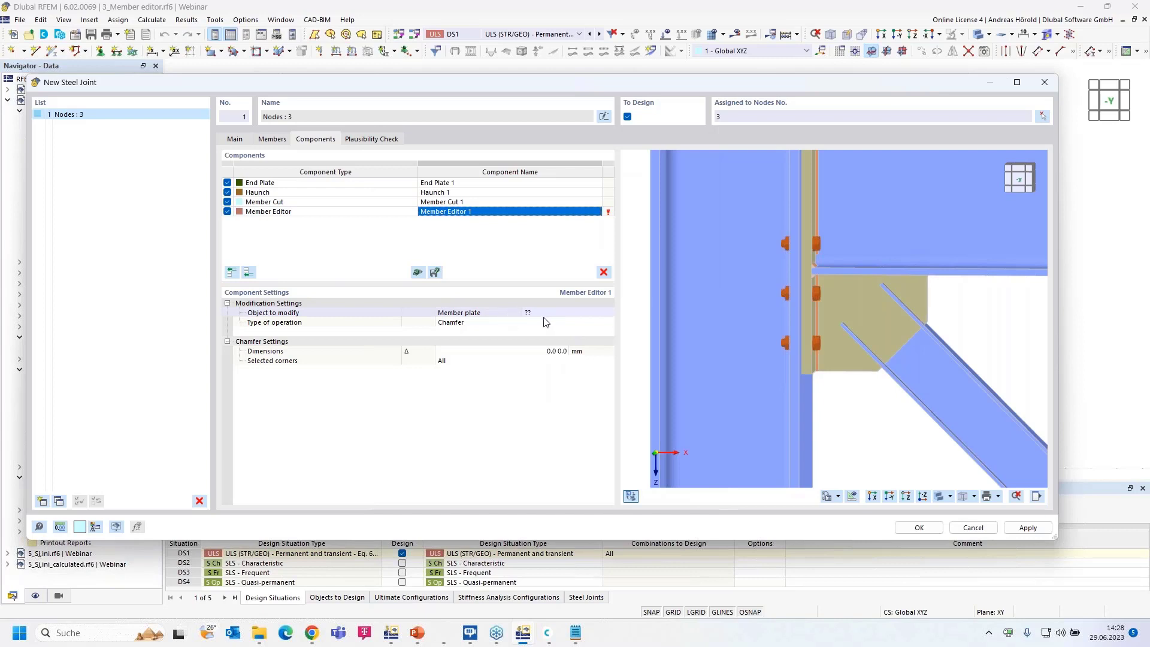
click(585, 314)
click(597, 314)
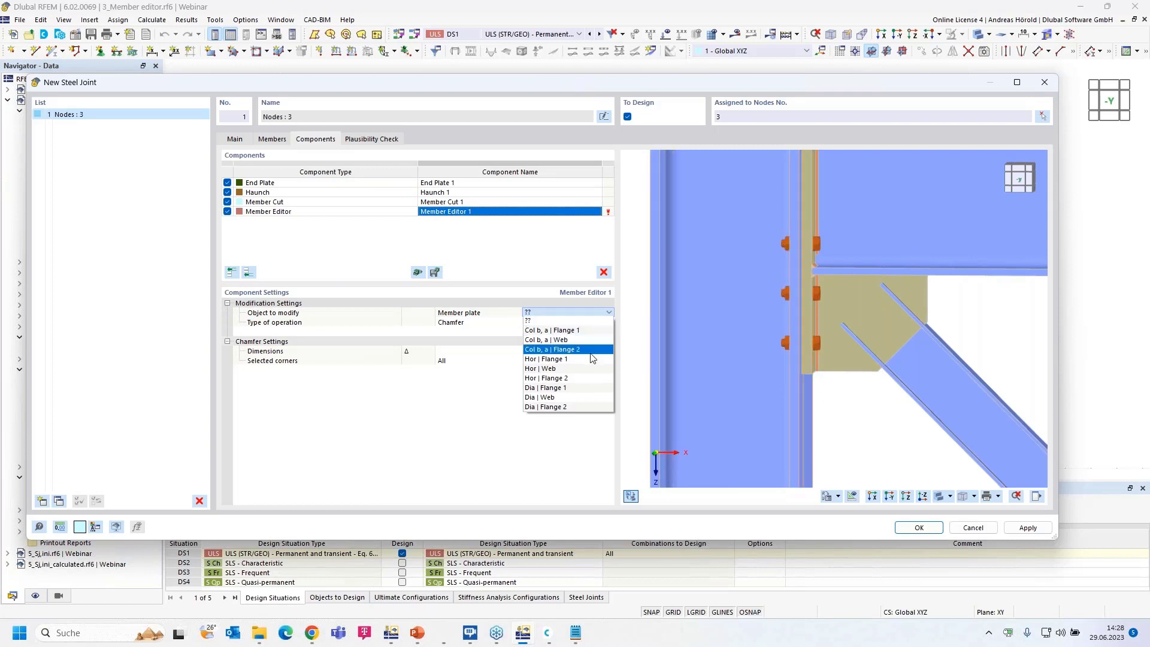
click(585, 388)
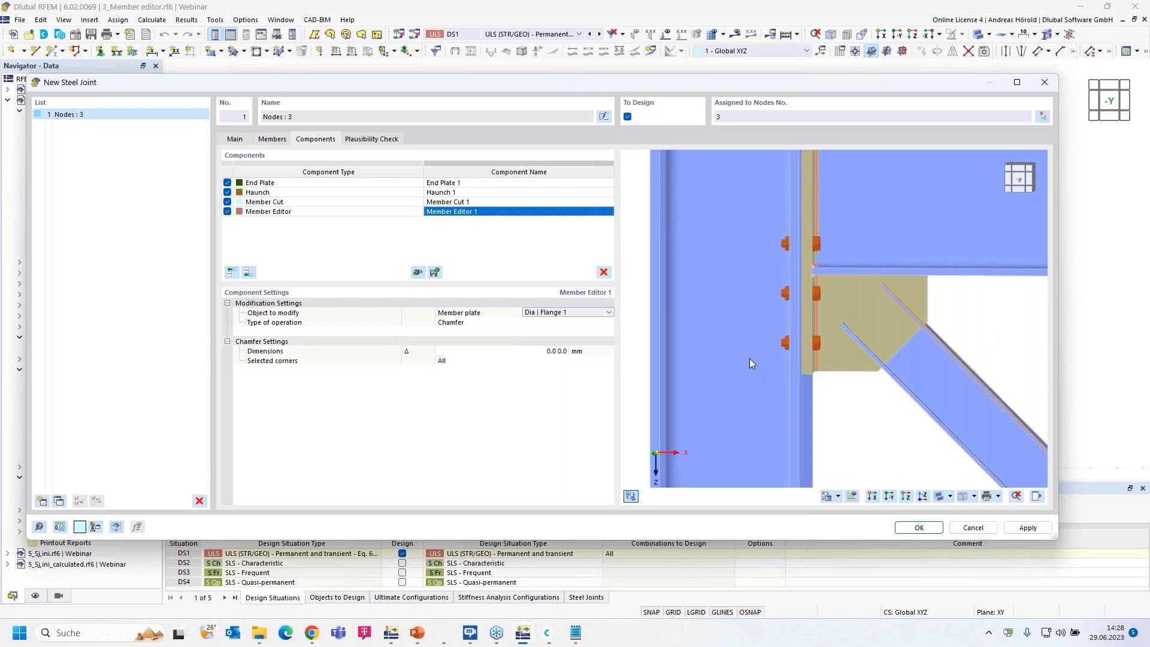
Step: Set the Member Editor's operation to End offset with an offset of 130 mm and inspect the shortened flange in 3D
click(462, 327)
click(477, 326)
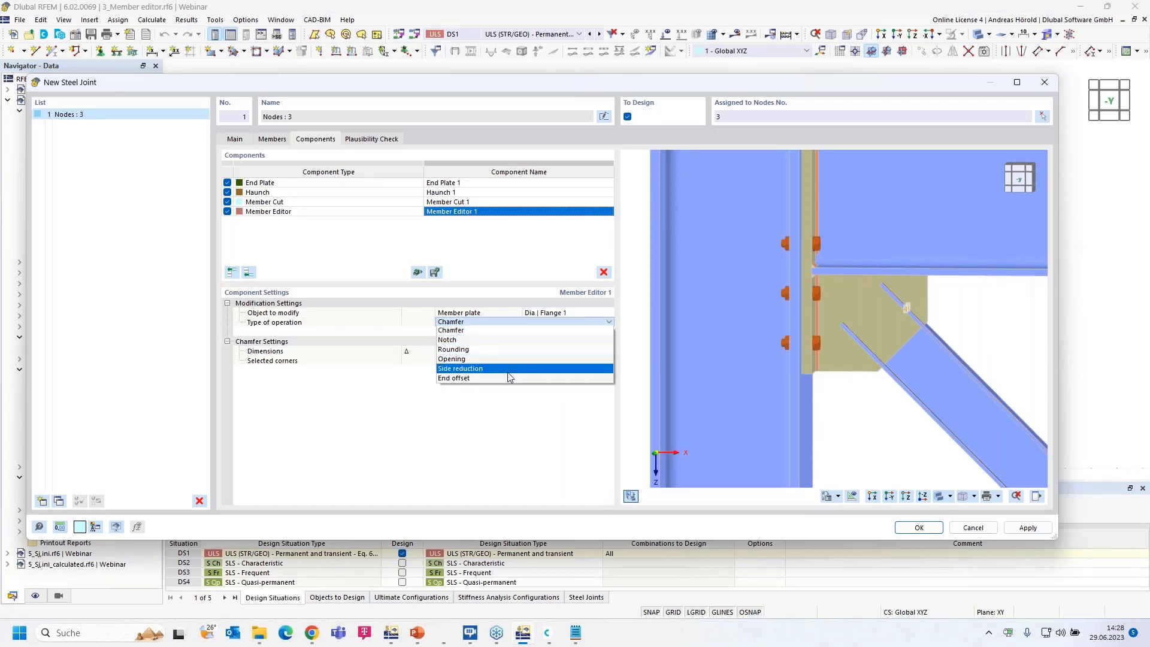
key(Escape)
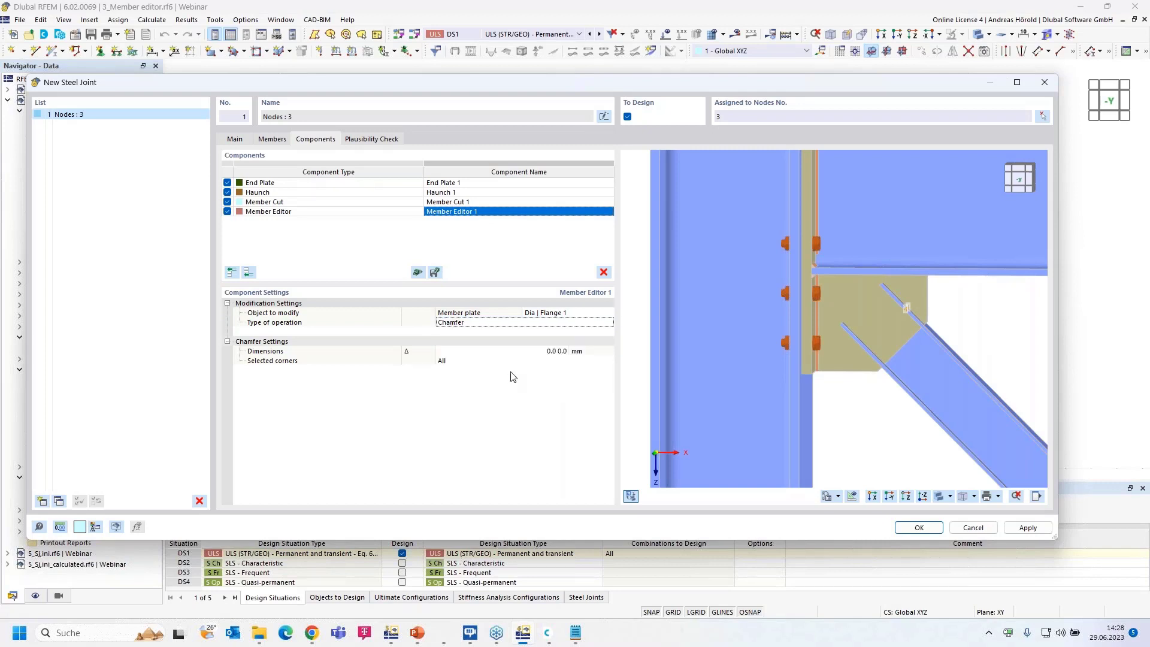
click(591, 323)
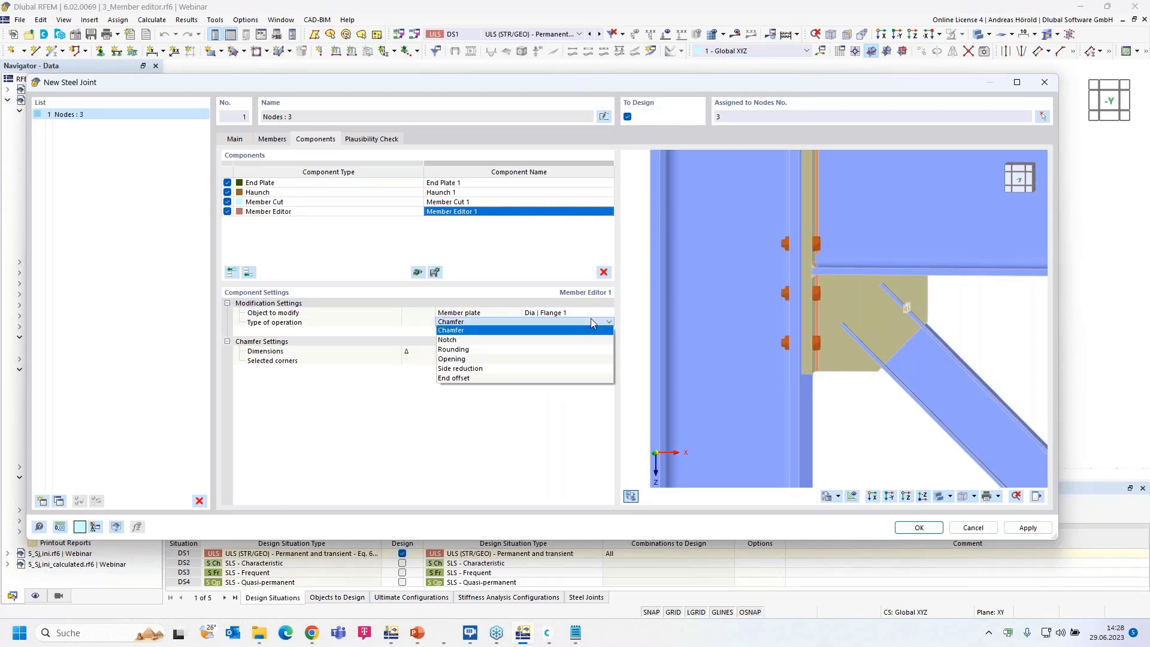
click(582, 379)
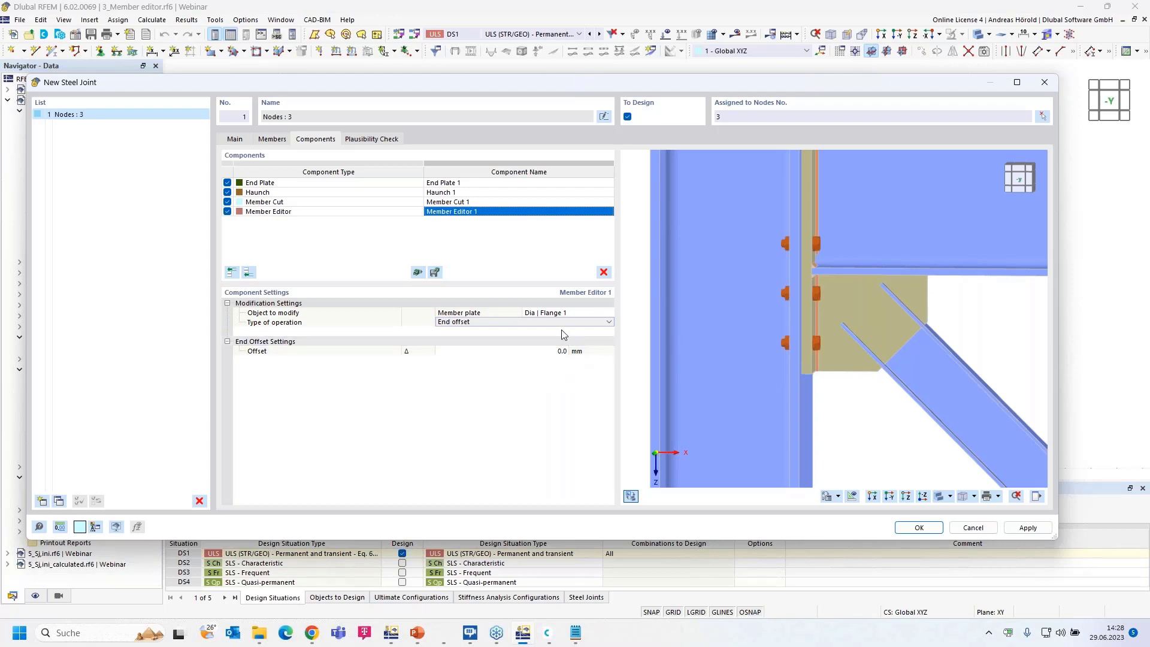
click(562, 351)
text(130)
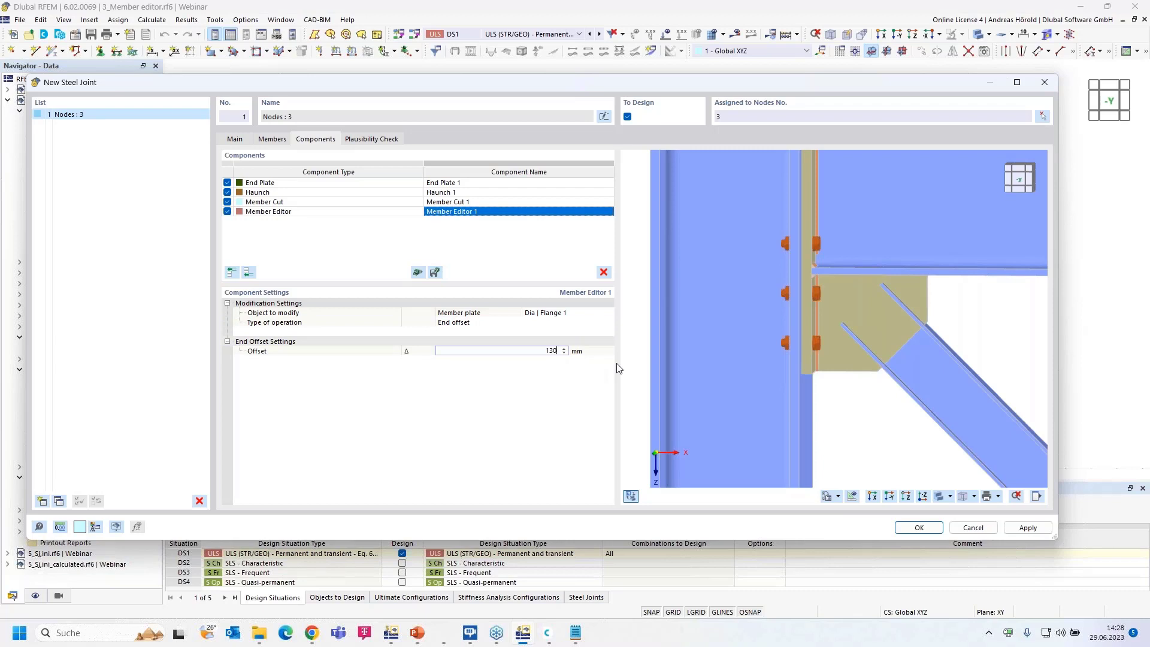
key(Return)
ctrl+middle_drag(985, 345, 941, 429)
scroll(939, 362, up, 5)
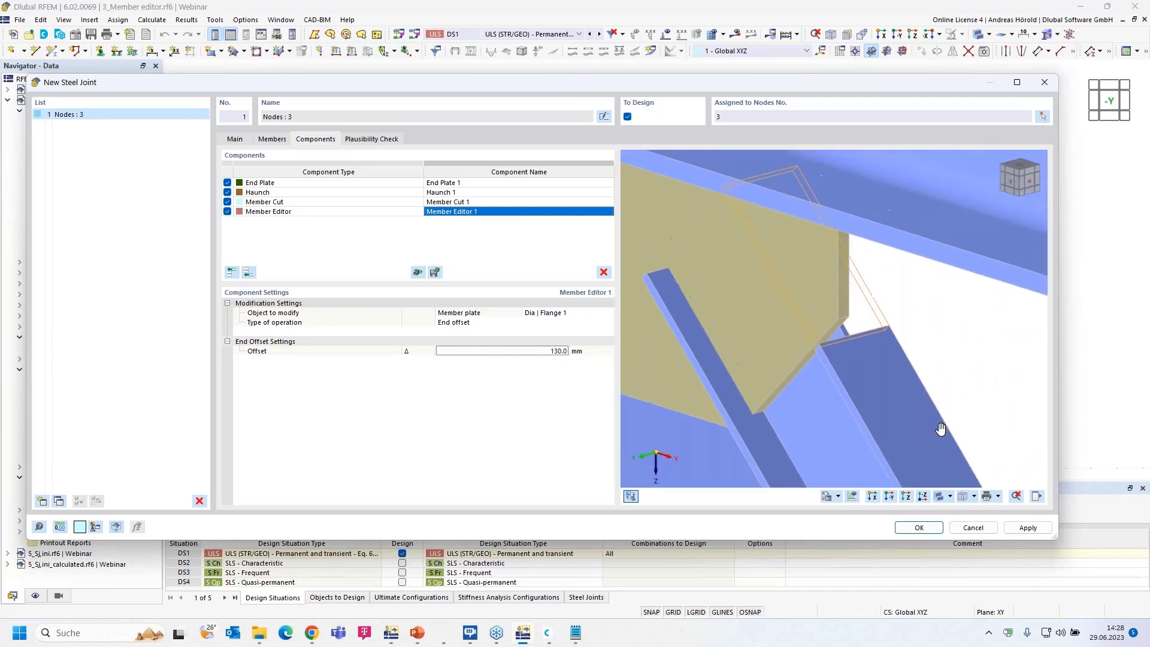
scroll(942, 429, down, 3)
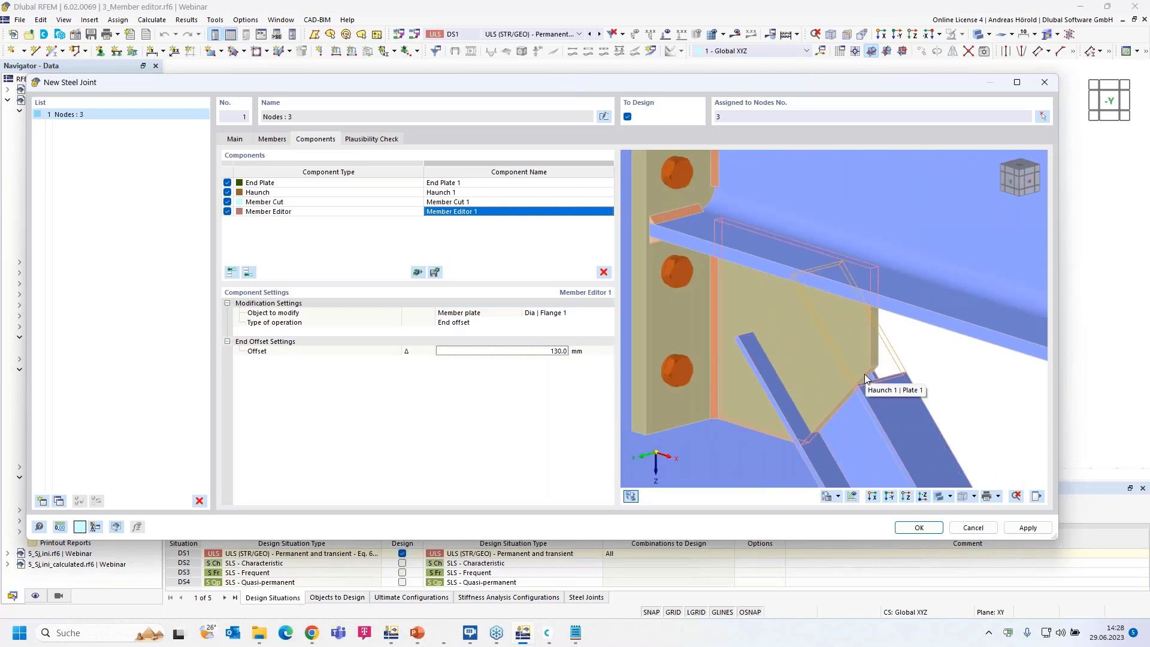
Step: Copy the Member Editor component to the end of the list and set the copy to modify member plate Dia | Flange 2
scroll(864, 374, down, 3)
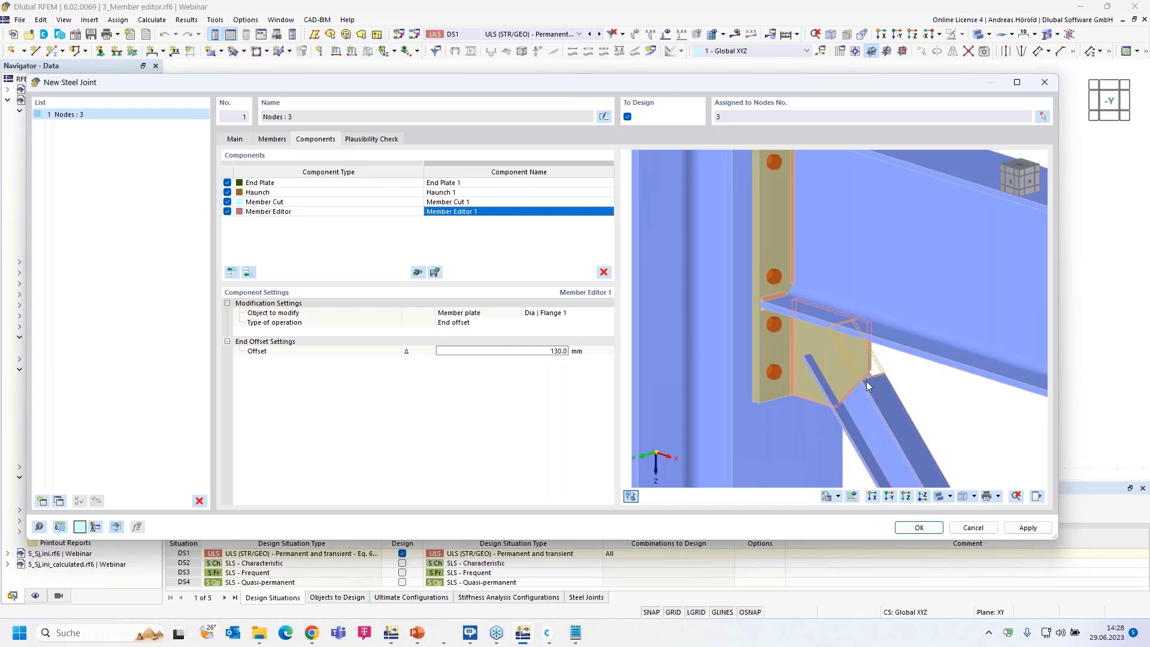
right_click(365, 213)
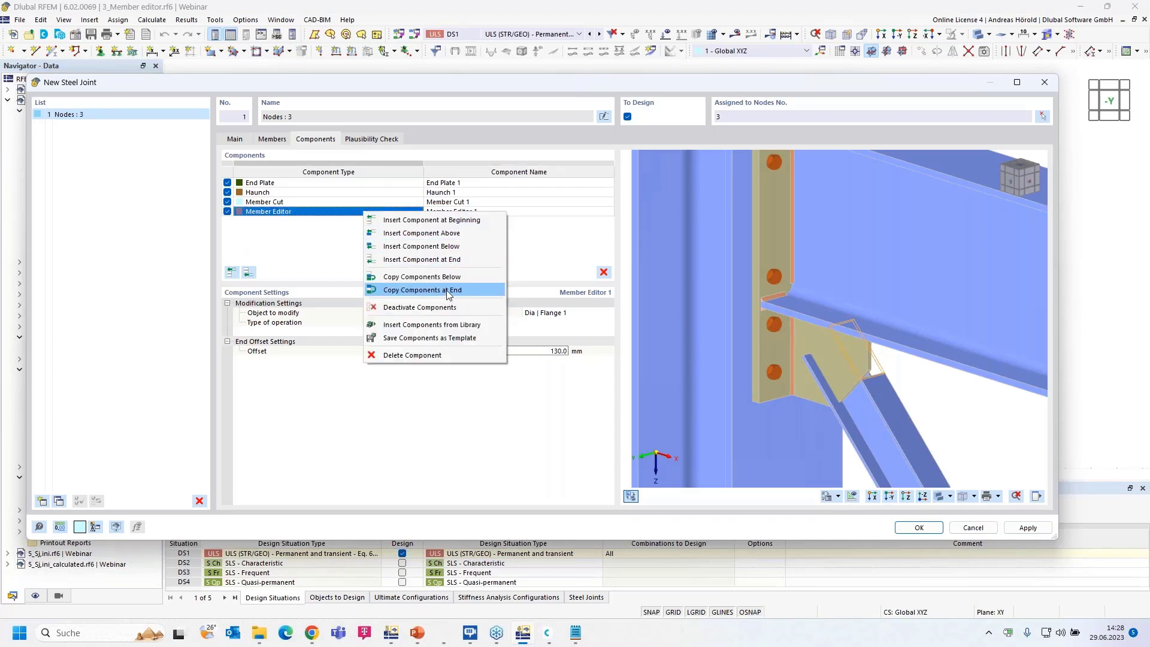
click(447, 290)
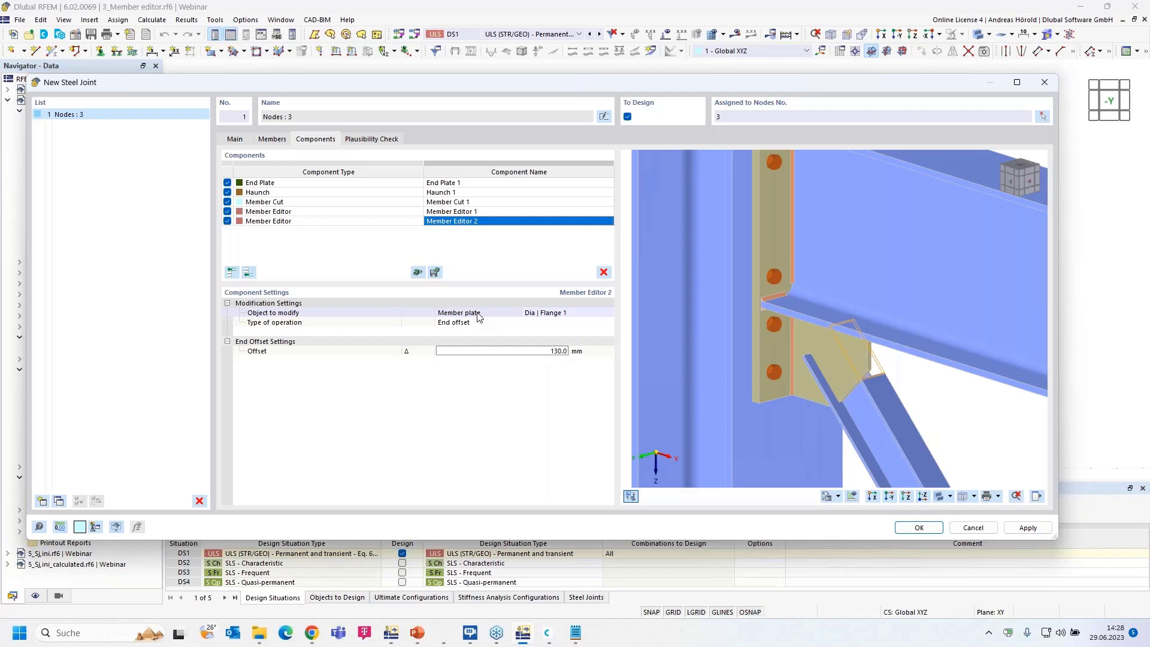
click(609, 312)
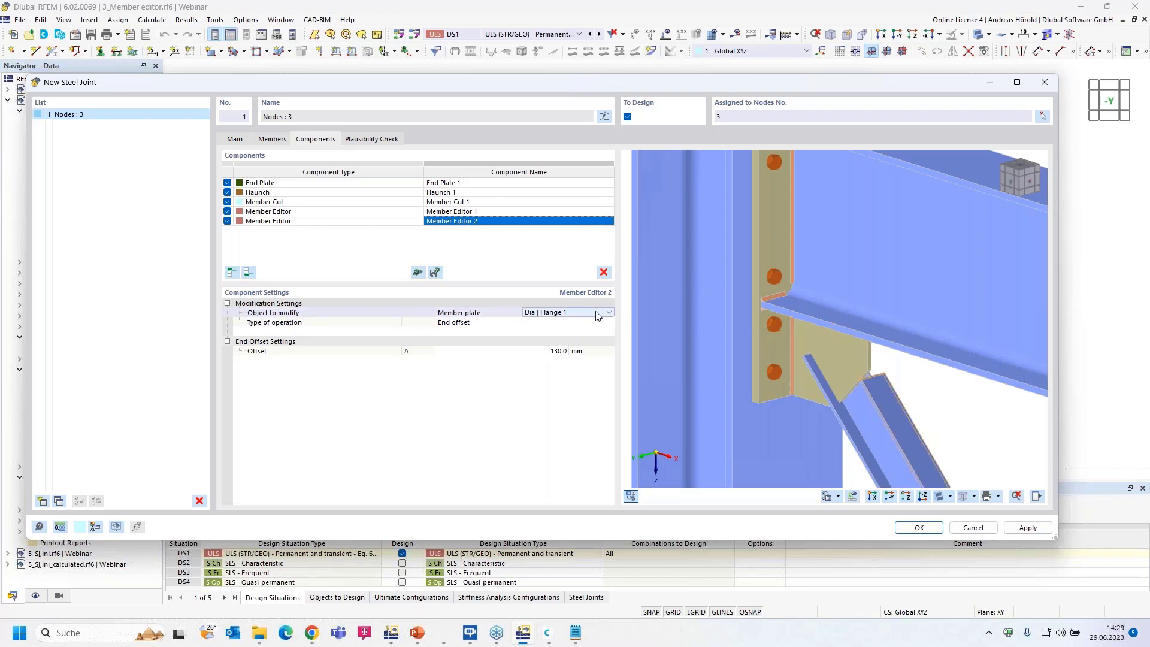
click(610, 315)
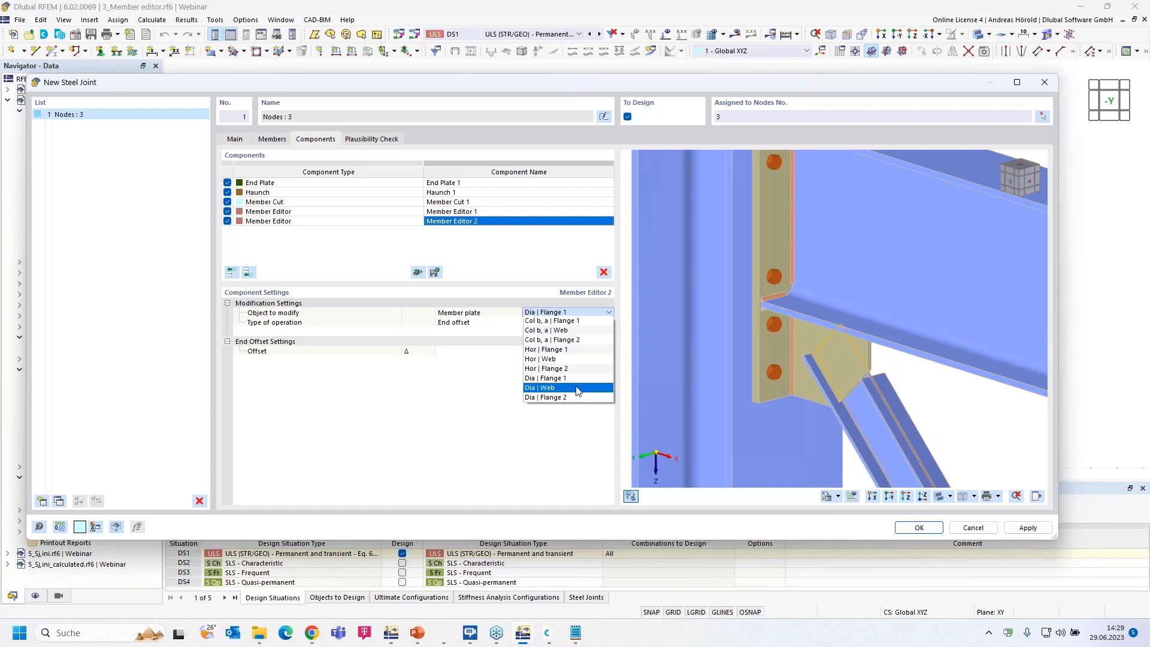
click(577, 397)
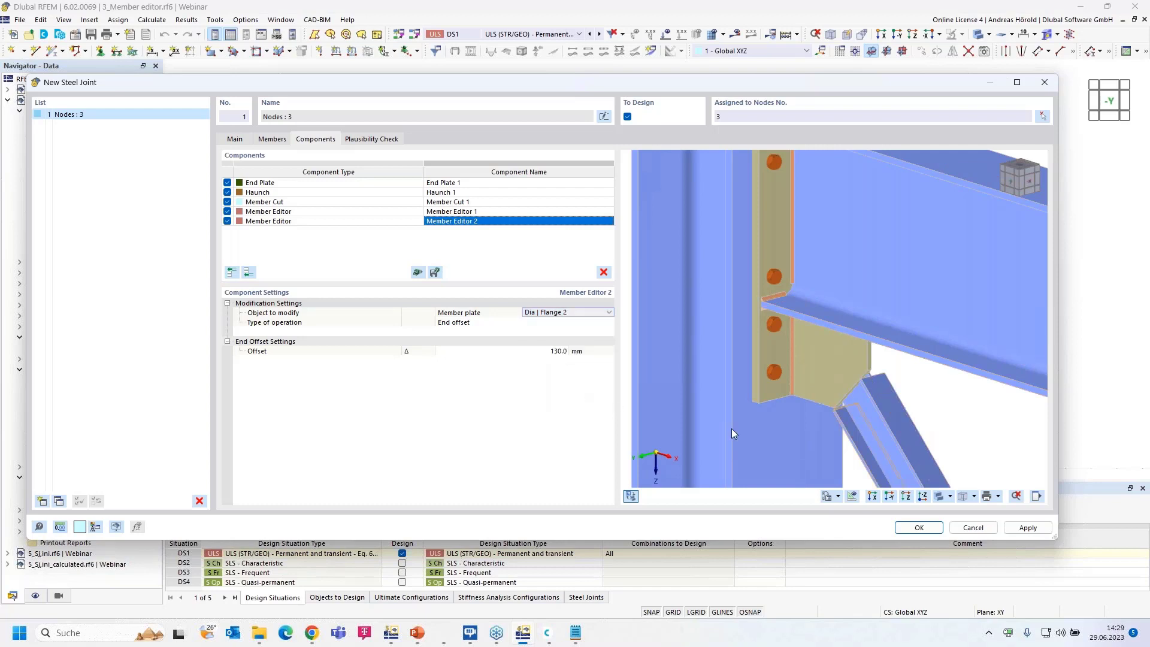
Step: Examine the shortened diagonal flanges and the web's position against the haunch plate, viewing the joint from the side and along the X-axis
ctrl+middle_drag(732, 429, 859, 410)
scroll(858, 394, up, 4)
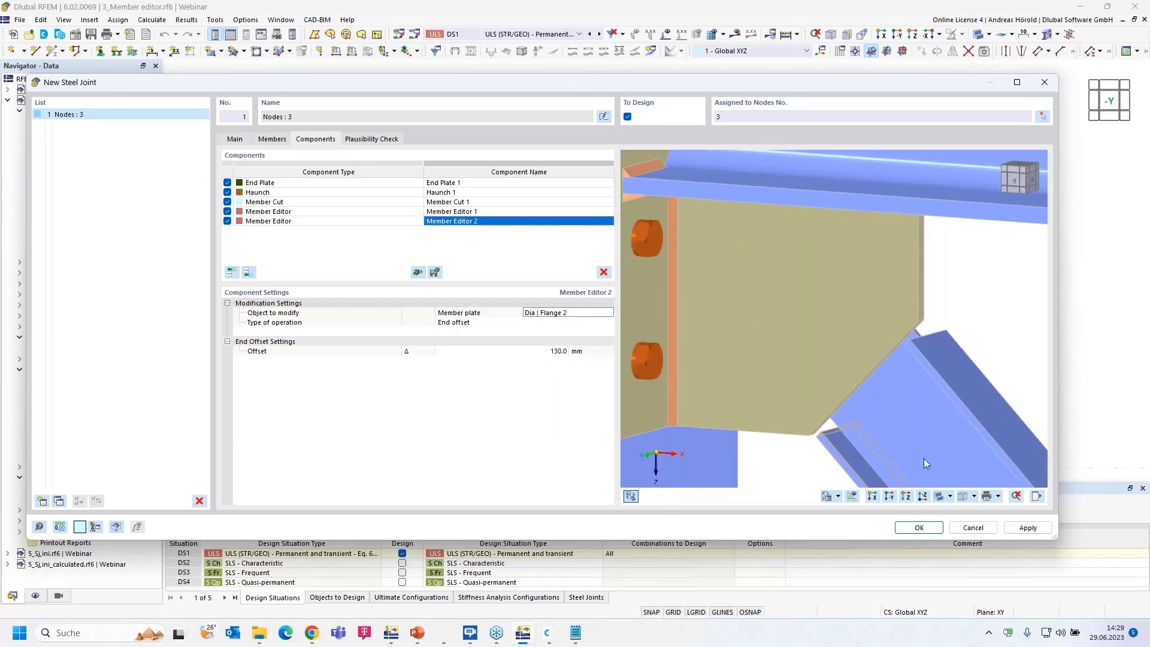
click(872, 498)
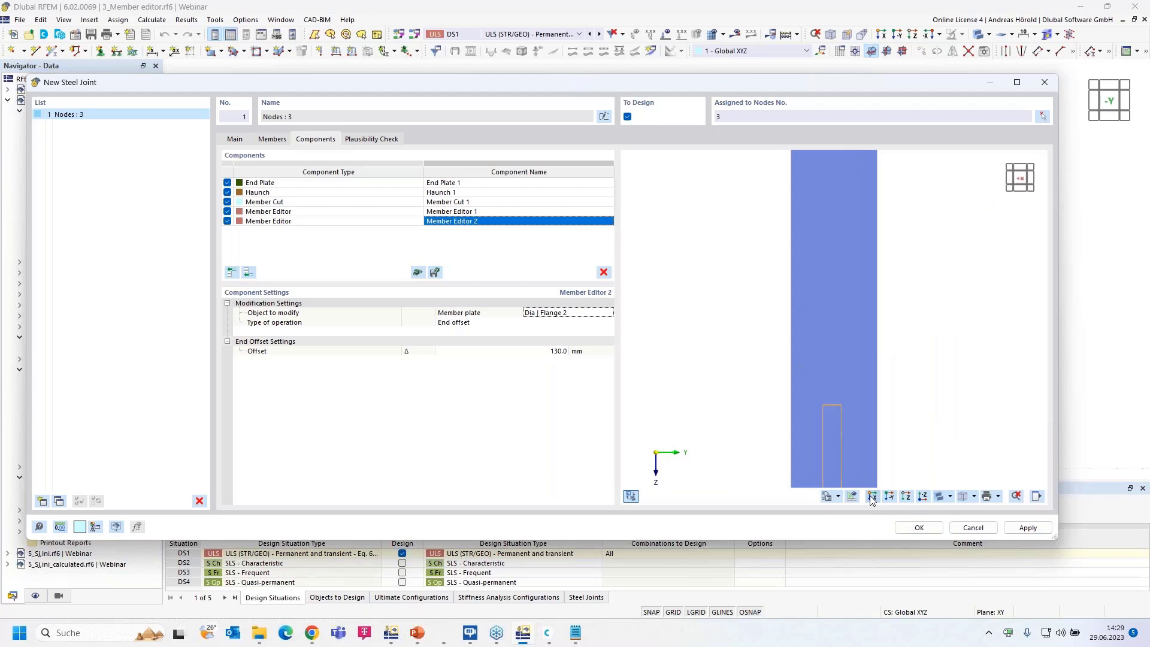
ctrl+middle_drag(958, 413, 678, 412)
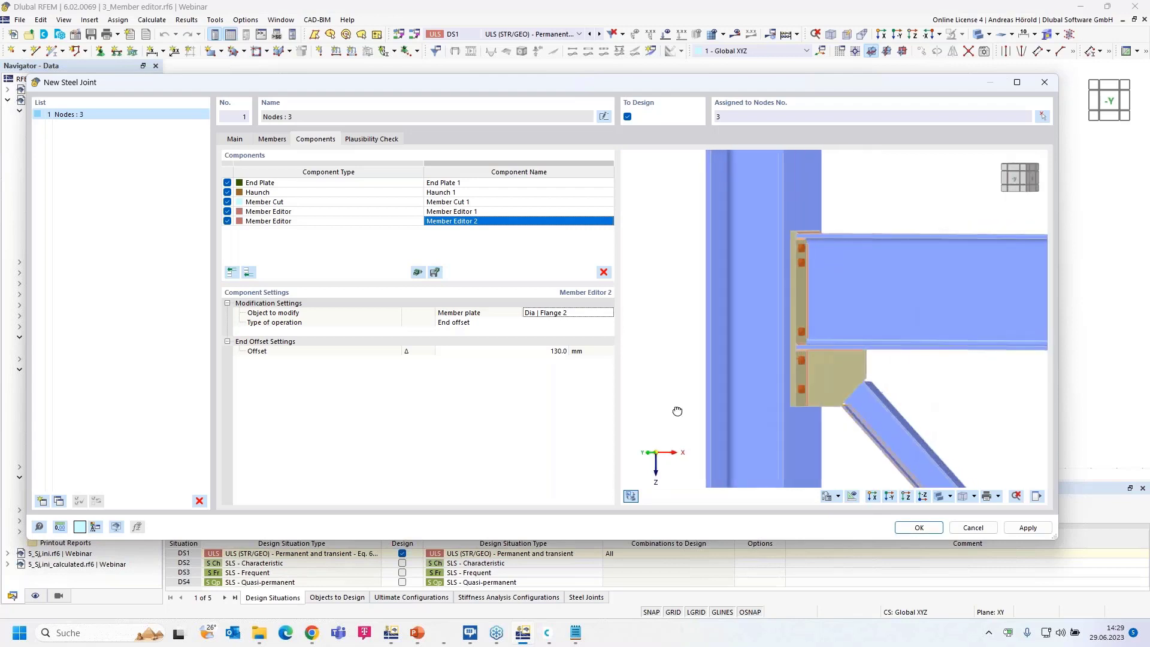
ctrl+middle_drag(949, 406, 805, 400)
scroll(842, 390, up, 3)
scroll(842, 389, up, 2)
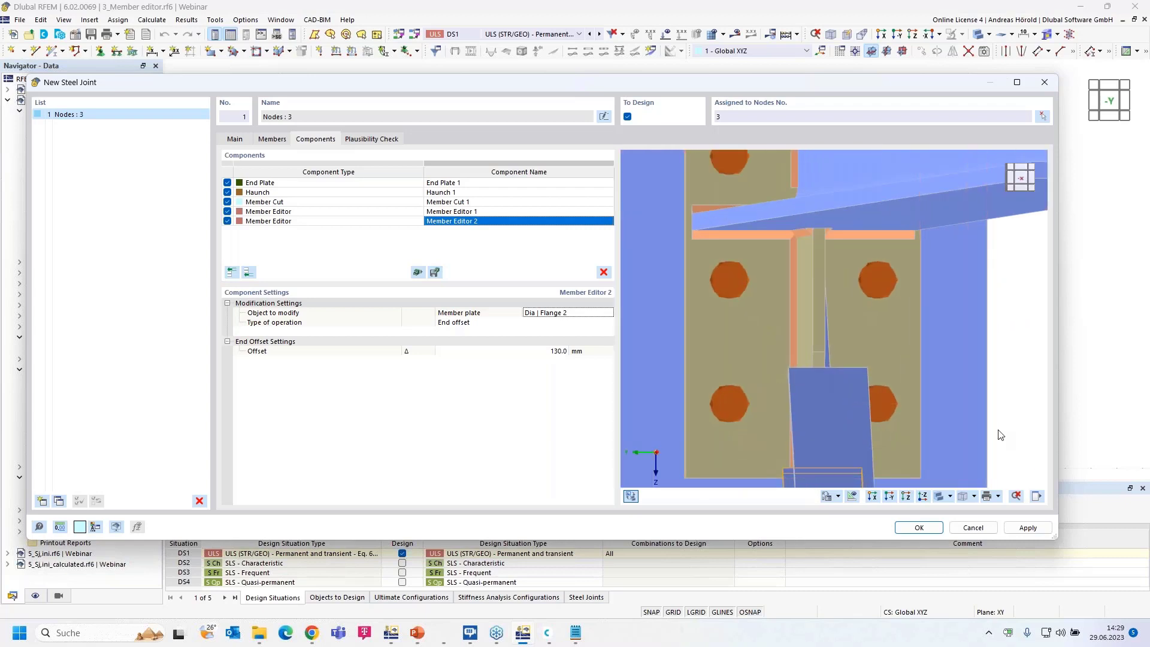
mouse_move(999, 434)
ctrl+middle_down()
mouse_move(984, 435)
mouse_move(989, 427)
ctrl+middle_up()
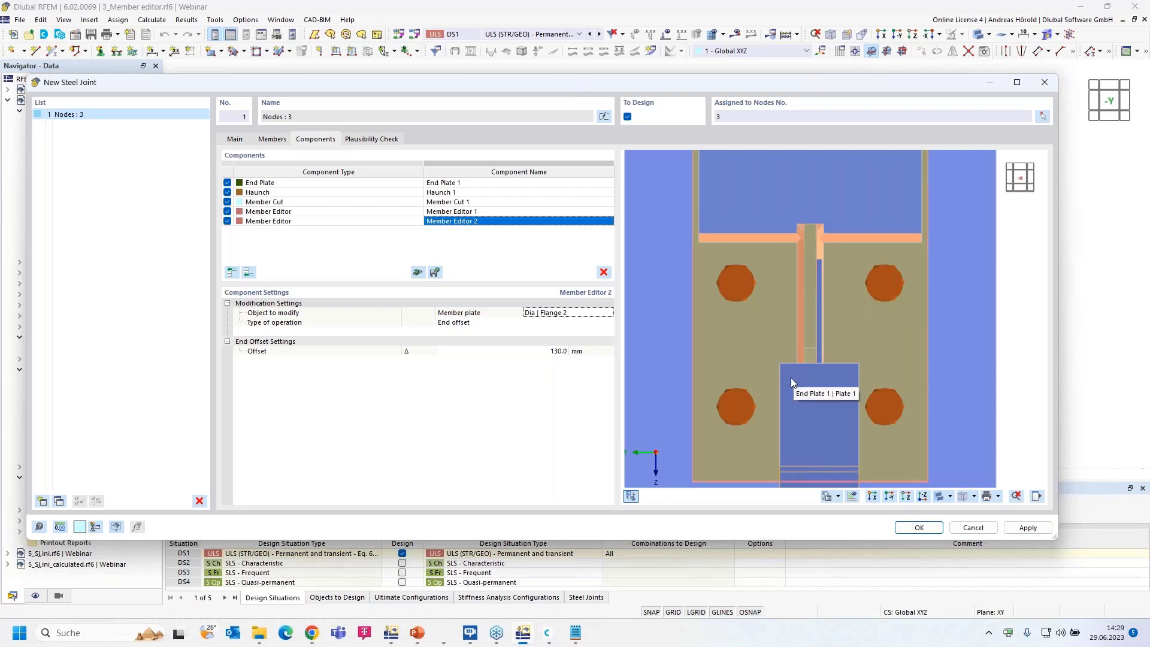
ctrl+middle_drag(791, 379, 871, 357)
scroll(896, 375, down, 4)
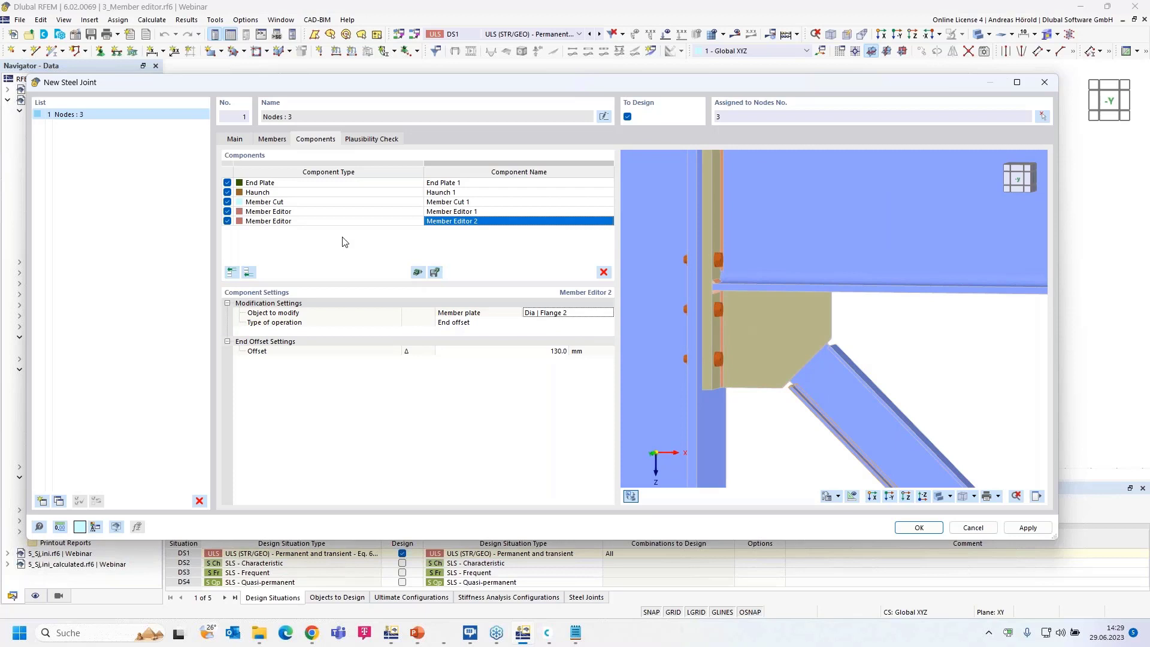
Step: Add a Fasteners component at the end and set its Component 1 to the plate Haunch 1 | Plate 1
click(249, 272)
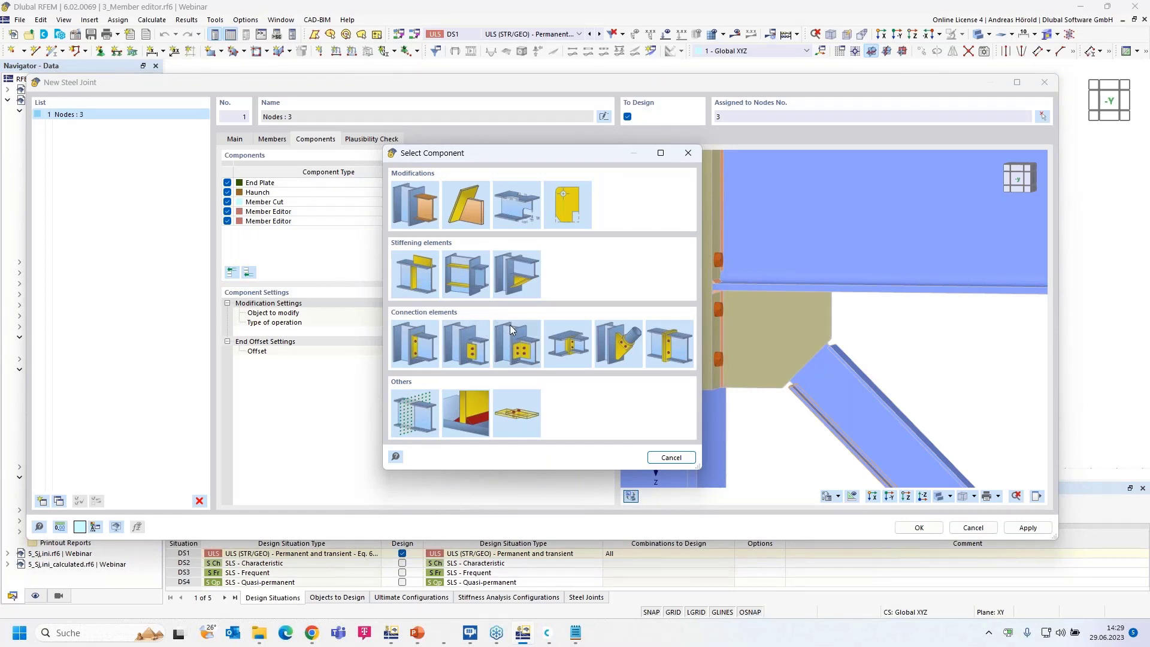
click(517, 412)
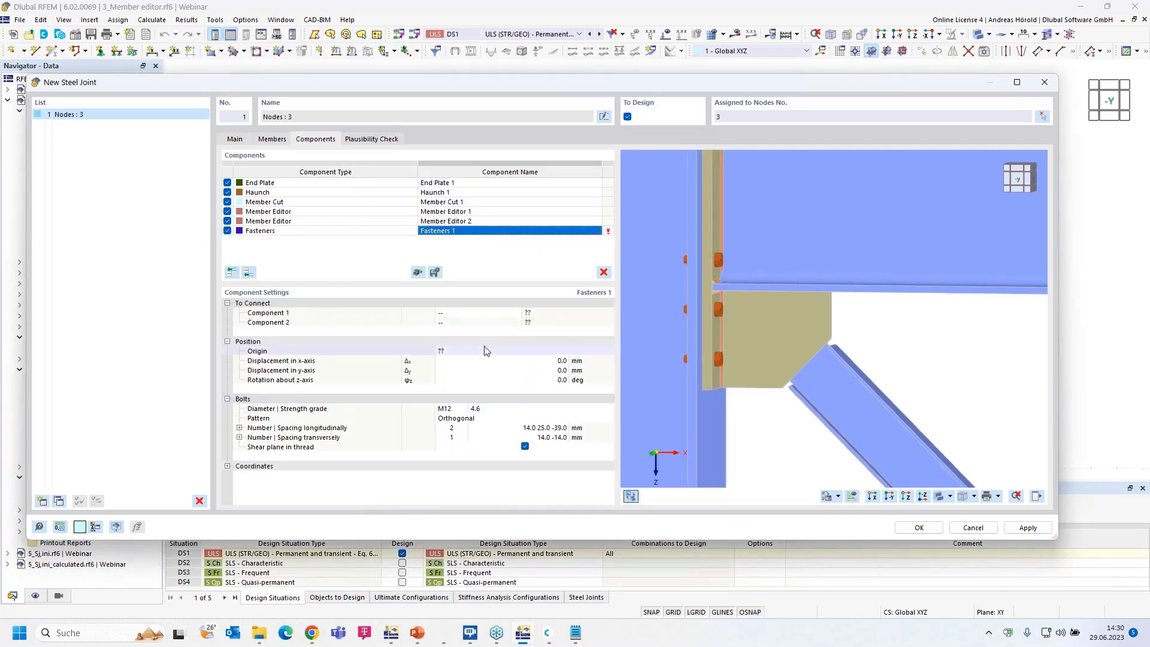
click(496, 313)
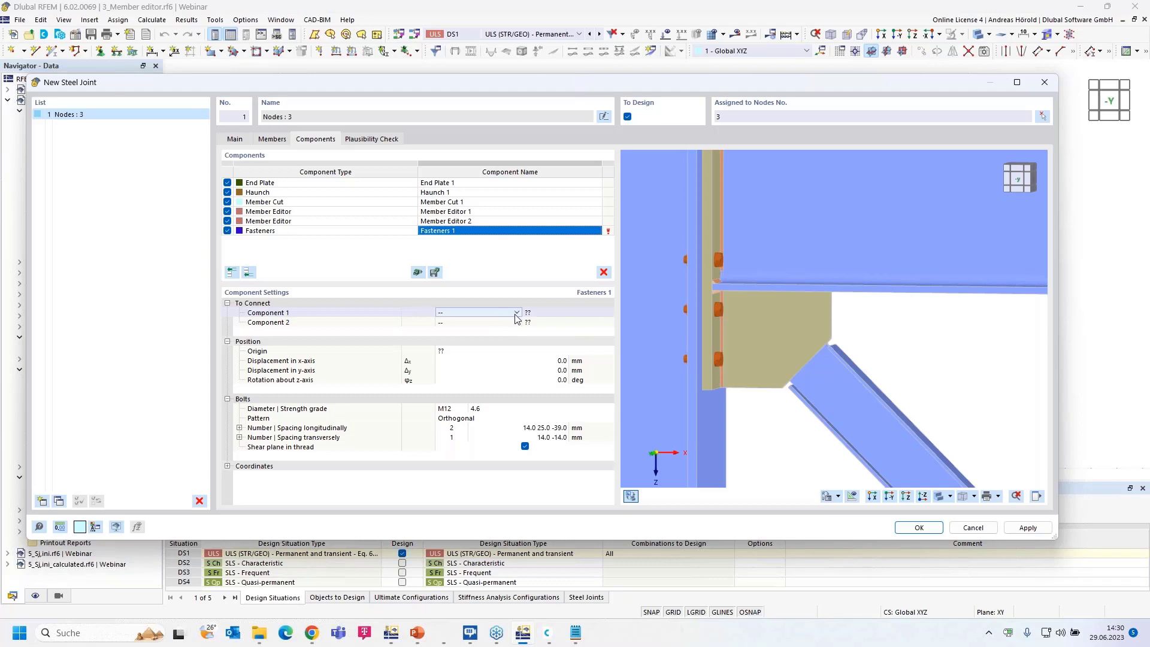
click(518, 313)
click(503, 317)
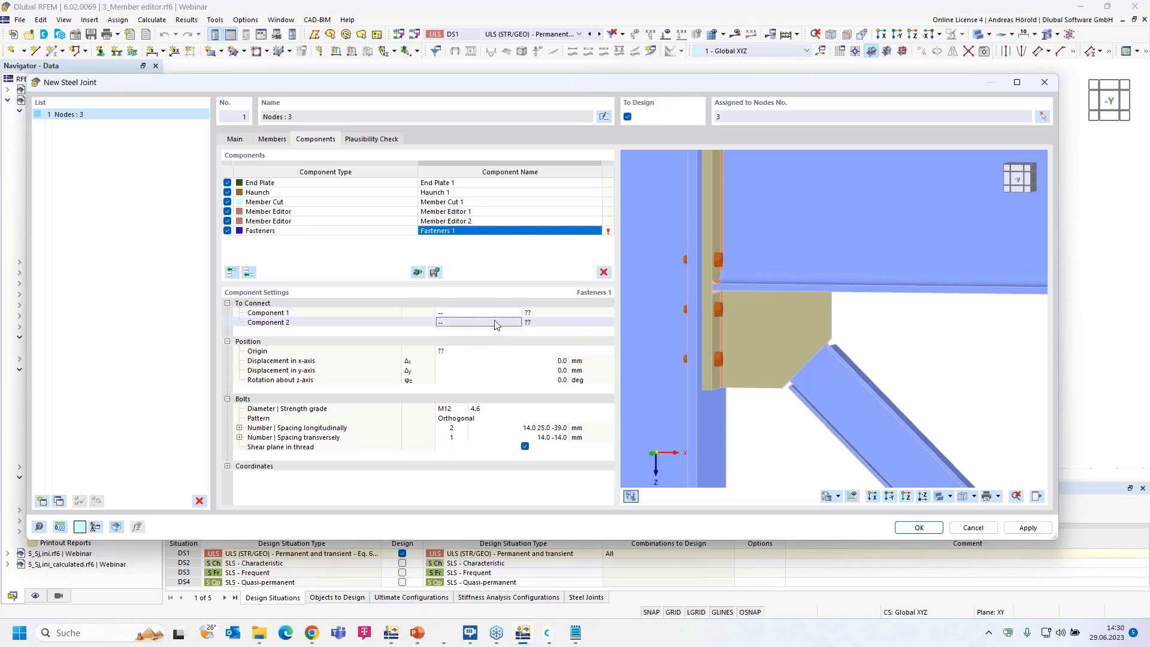
click(519, 312)
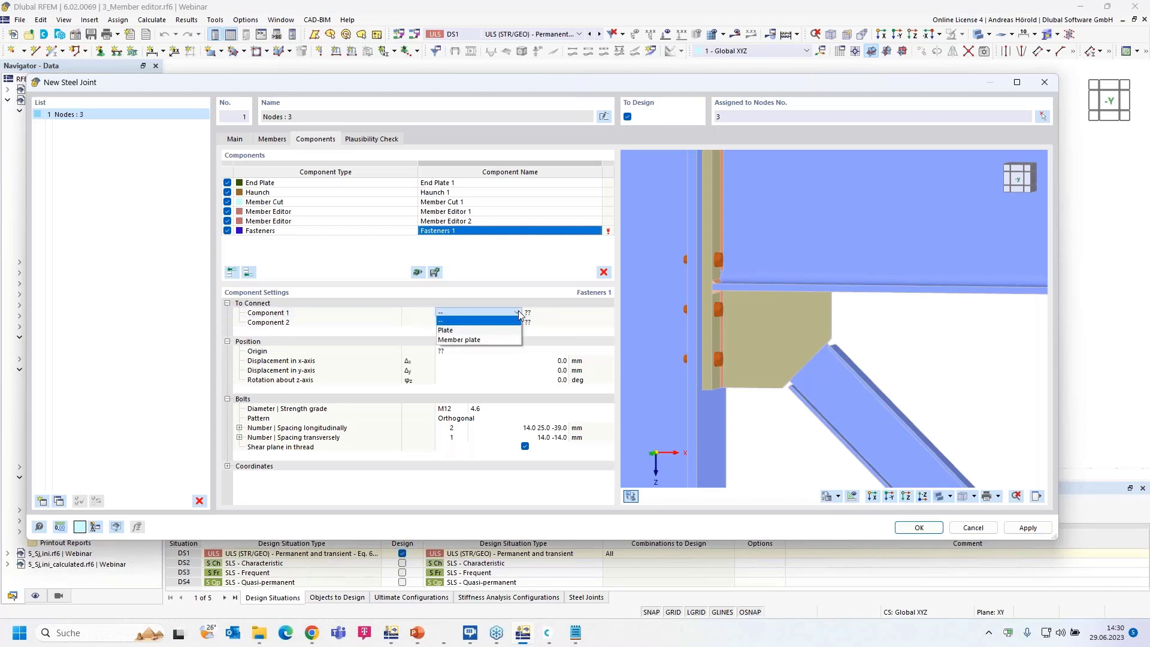
click(505, 330)
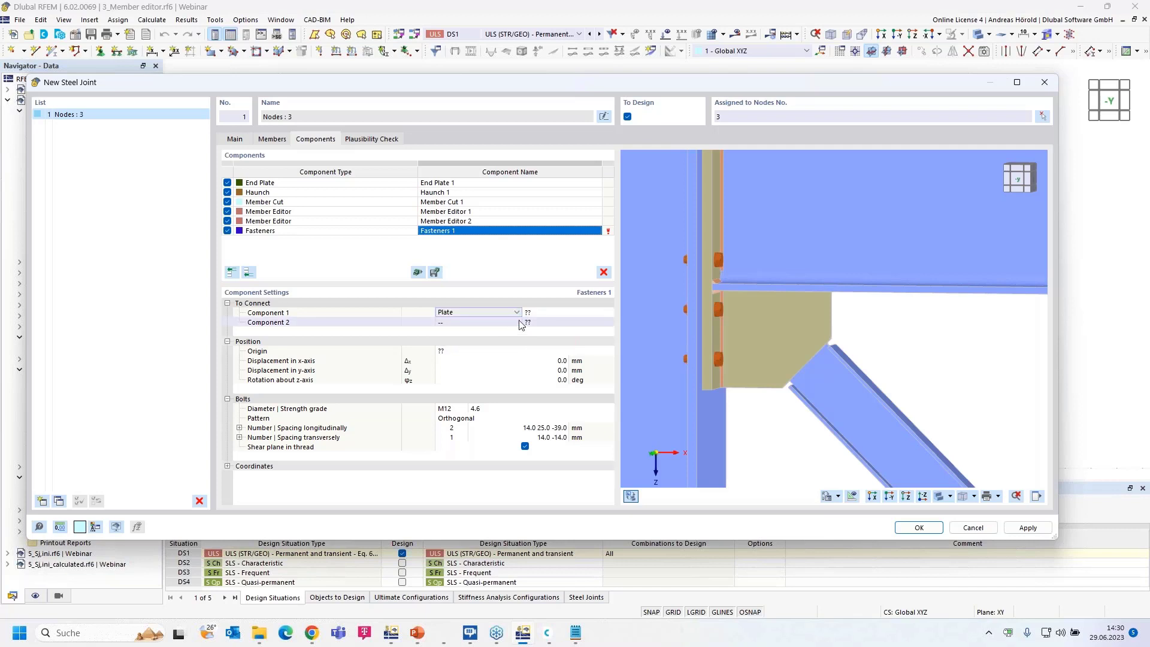
click(549, 314)
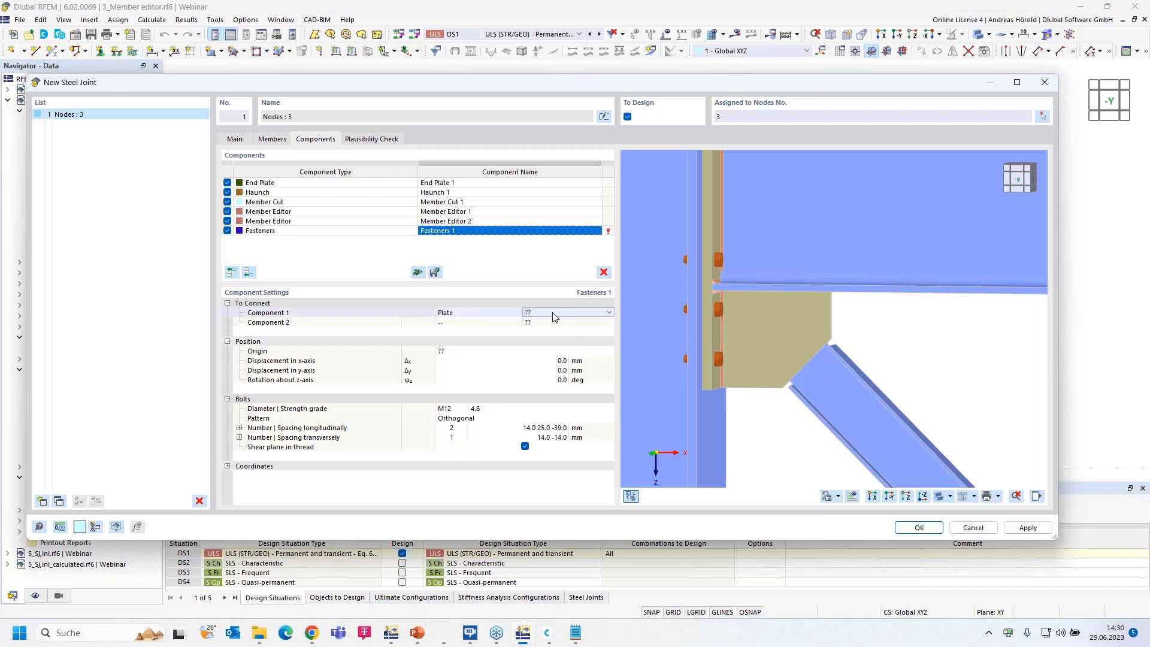
click(574, 314)
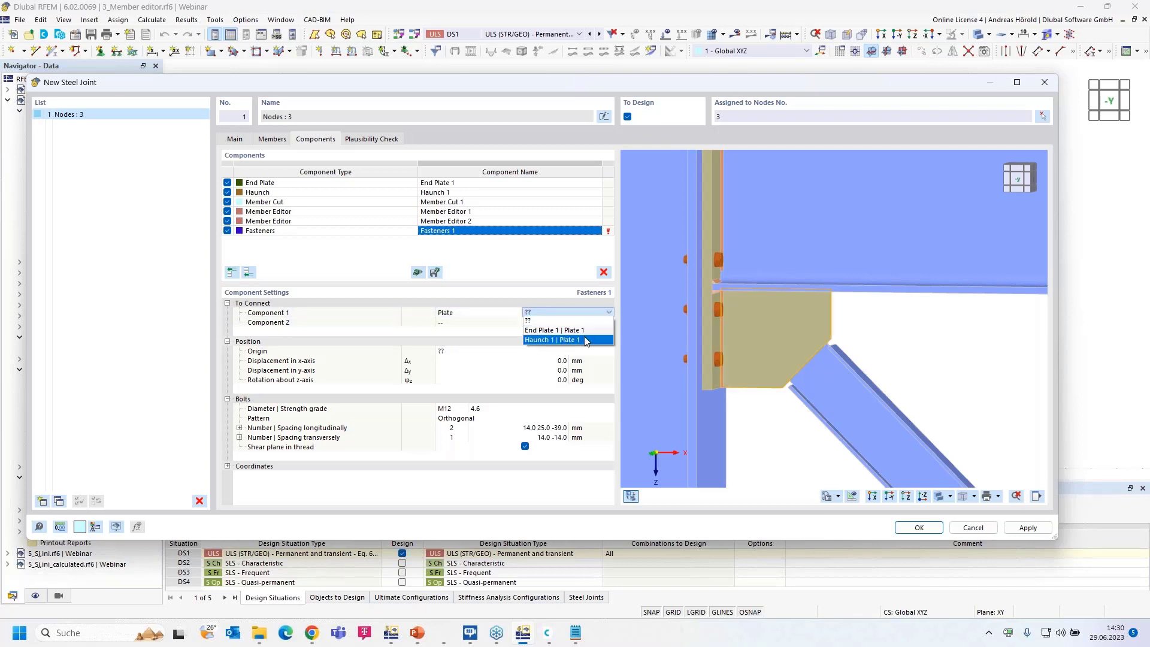
click(554, 340)
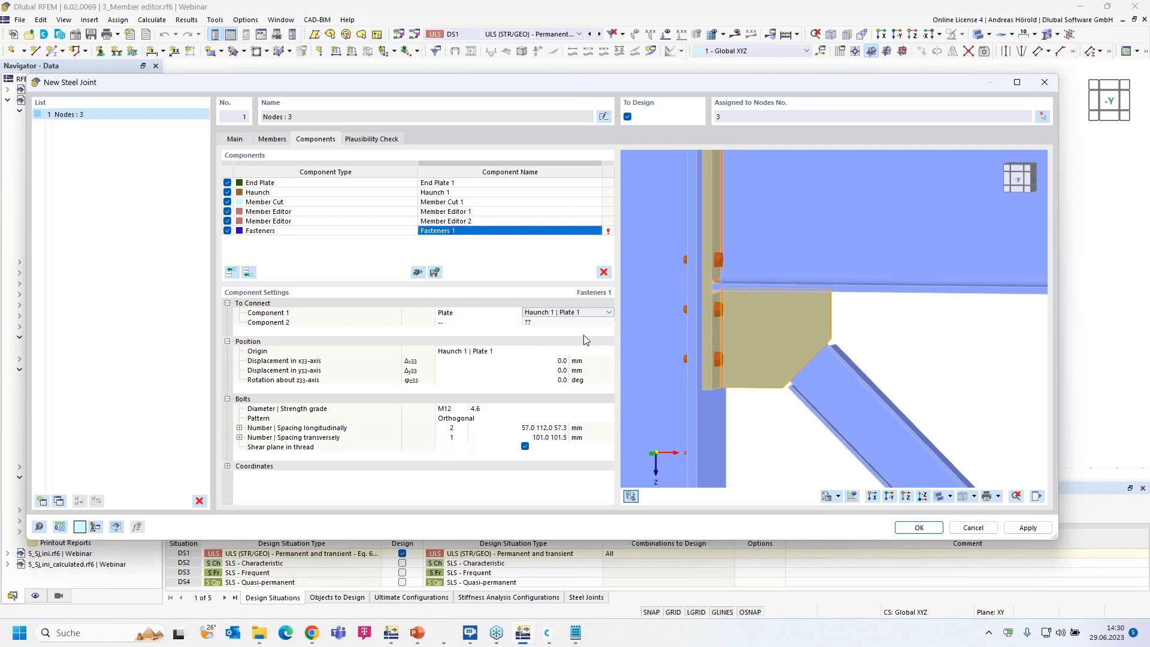
Step: Set Component 2 of the fasteners to the member plate Dia | Web
click(469, 323)
click(511, 327)
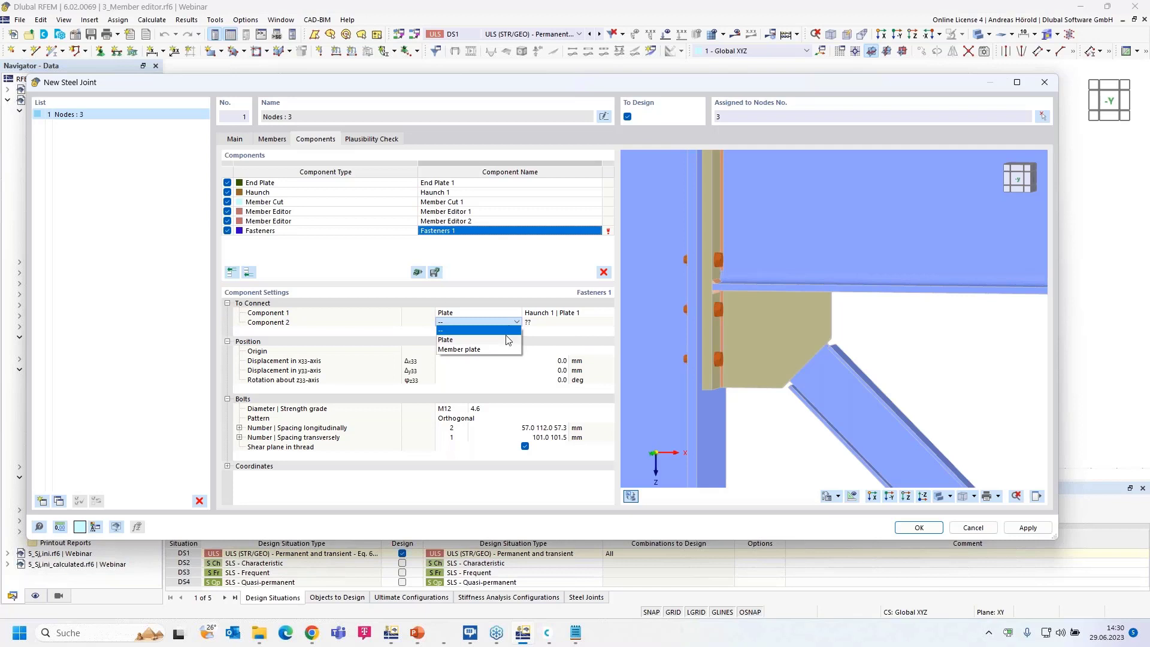
click(484, 349)
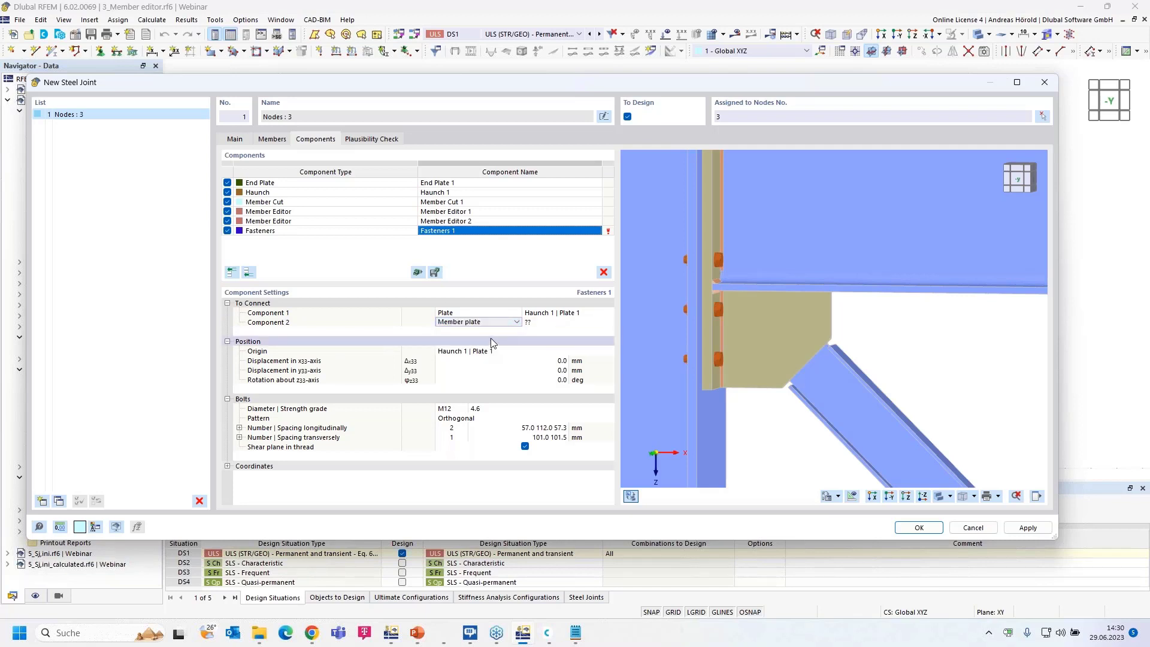
click(566, 322)
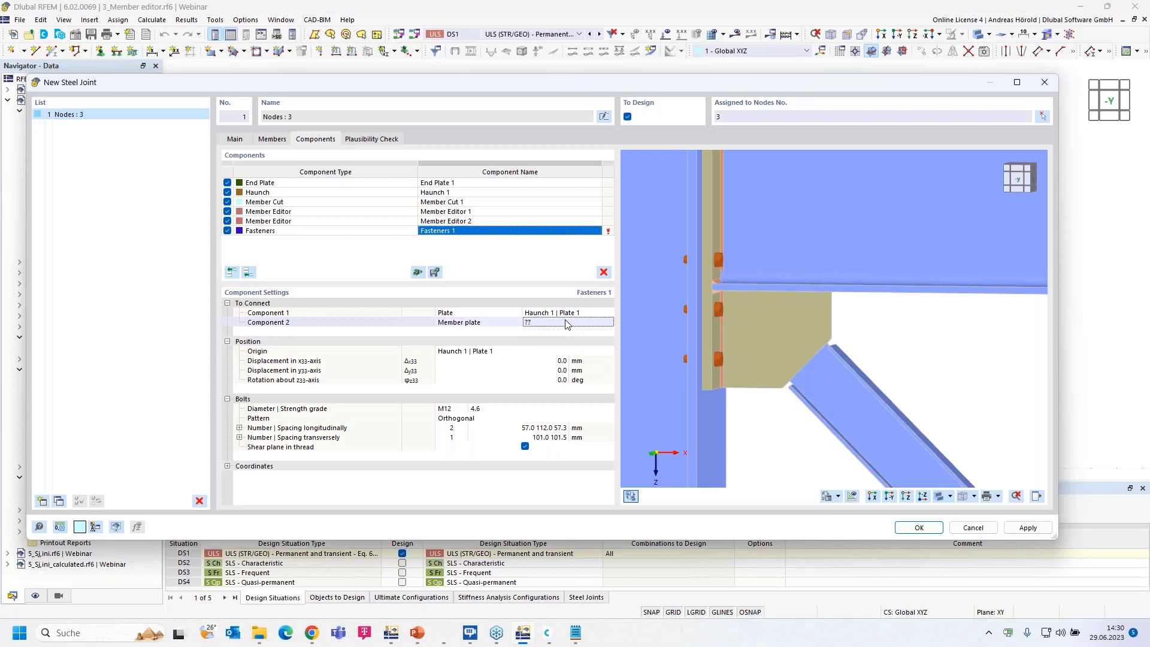
click(609, 322)
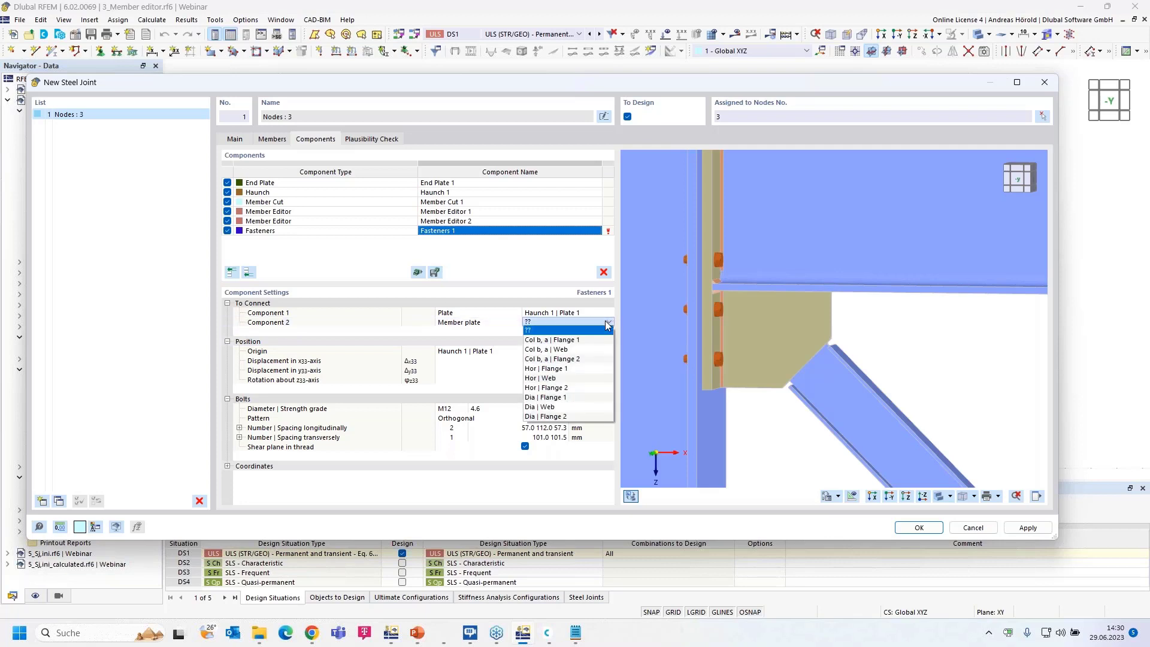
click(546, 407)
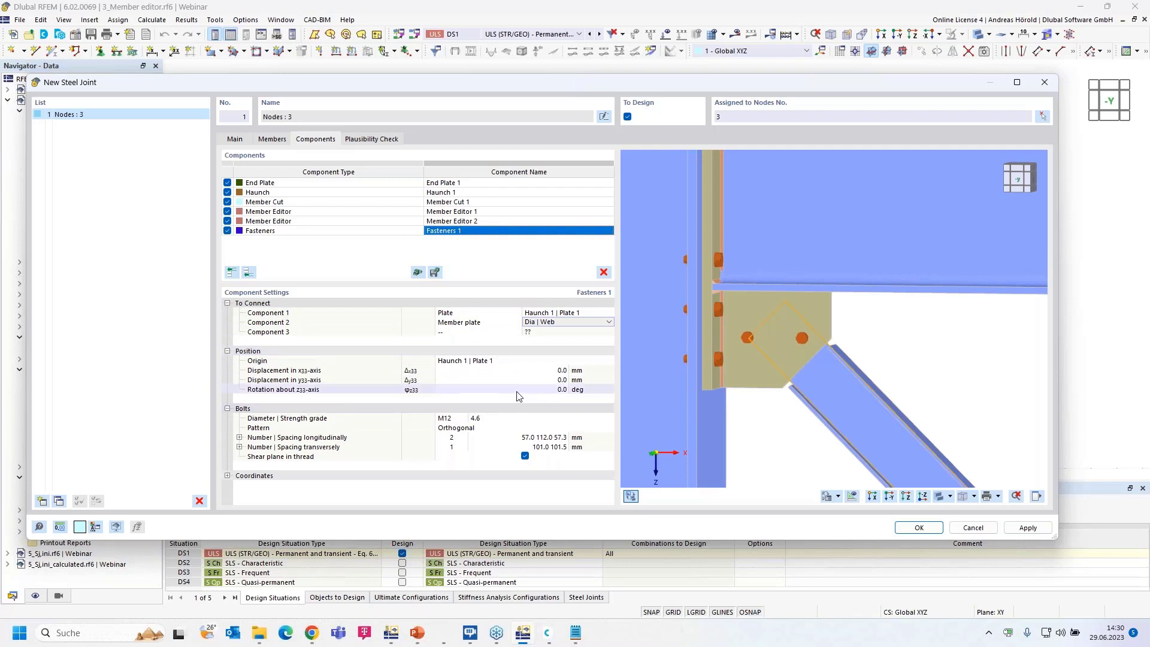
Step: Change the origin of the fasteners' position to Dia | Web
click(483, 362)
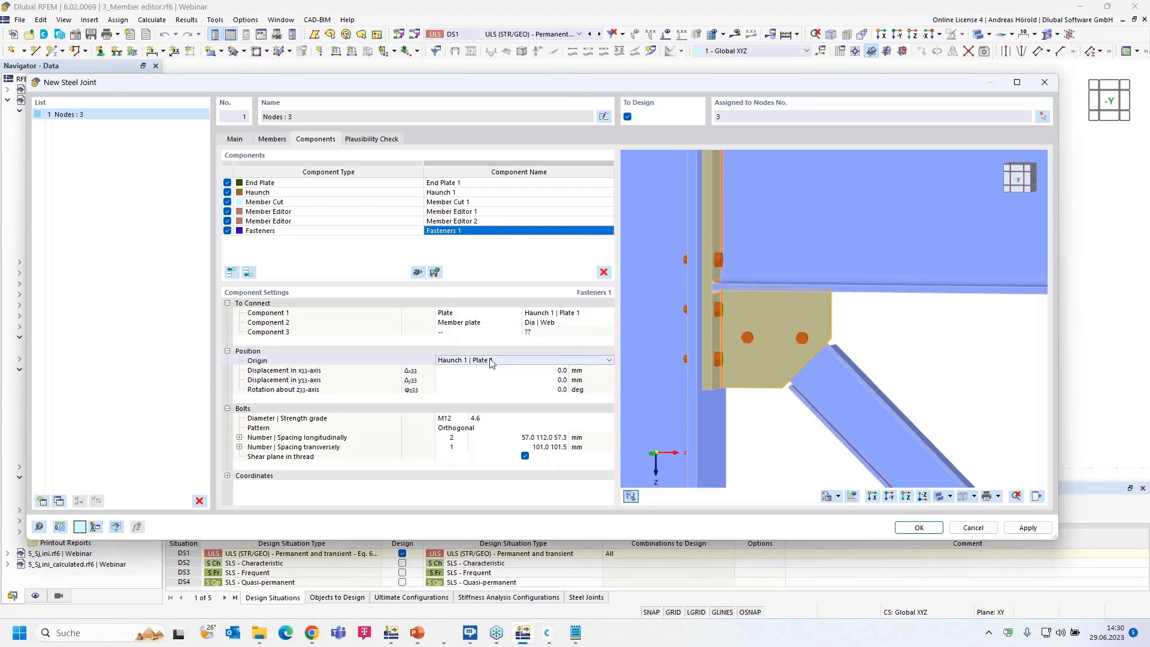
click(490, 362)
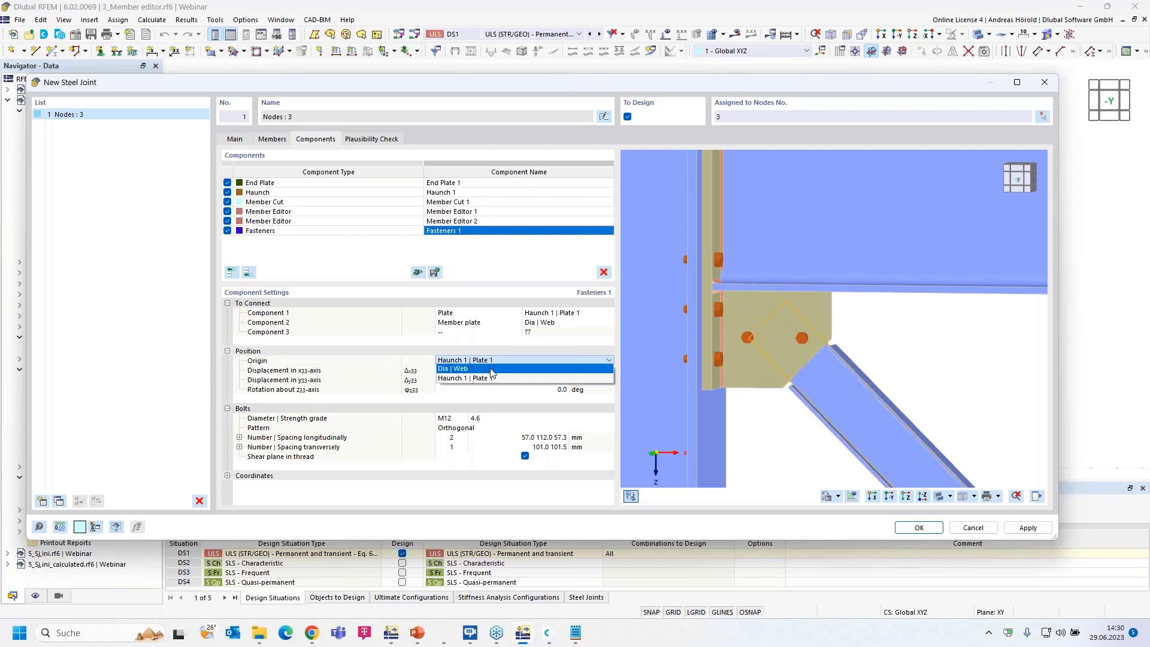
click(492, 372)
key(Down)
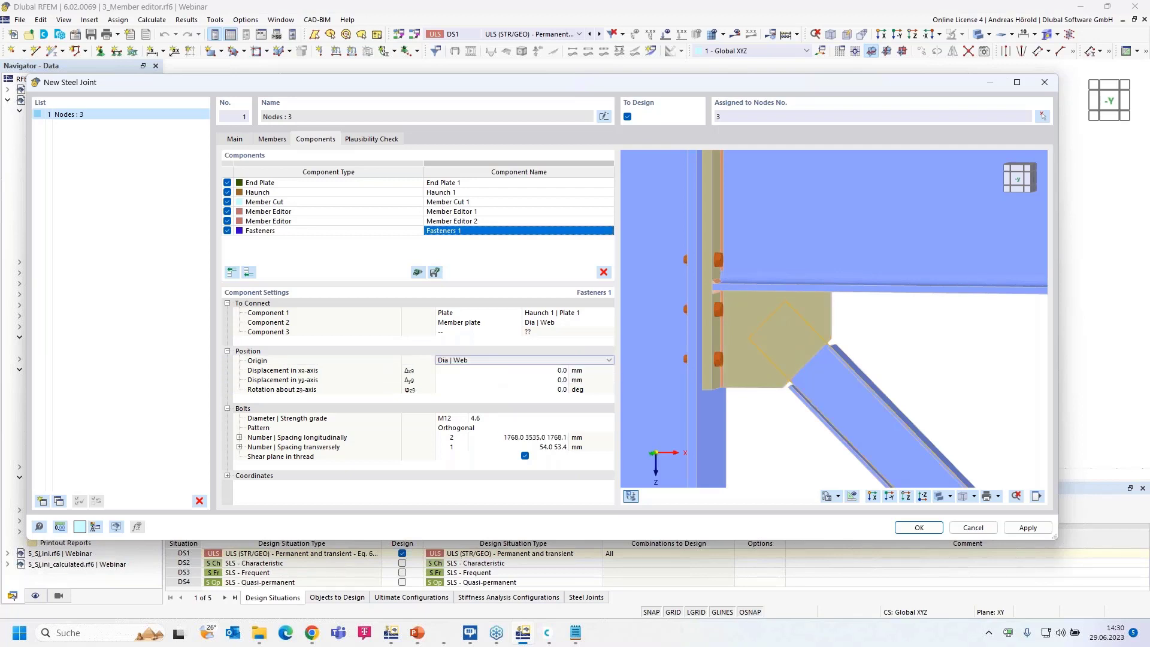
Step: Set the fastener bolts to diameter M14 with strength grade 10.9
click(448, 418)
click(464, 418)
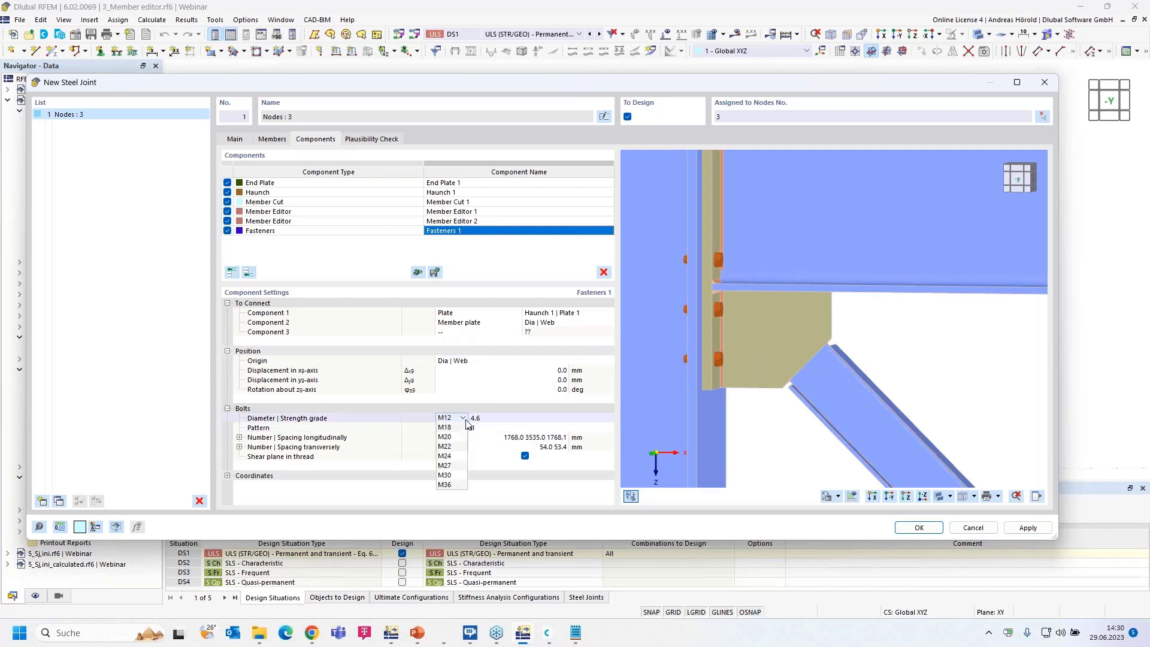
click(456, 437)
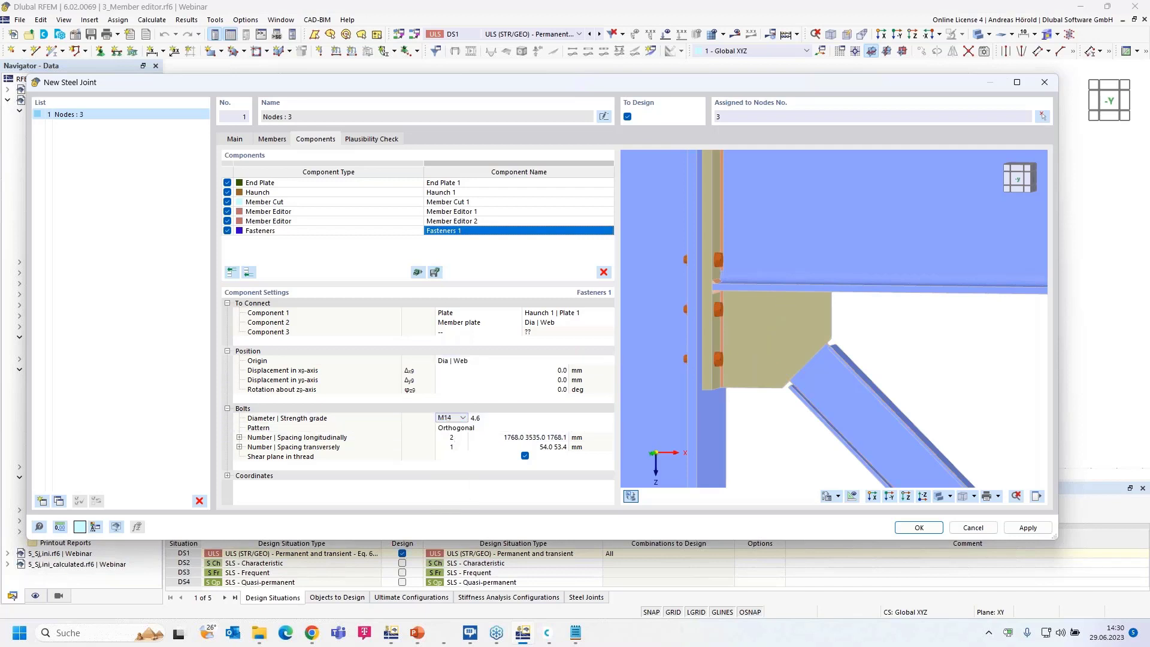
click(509, 417)
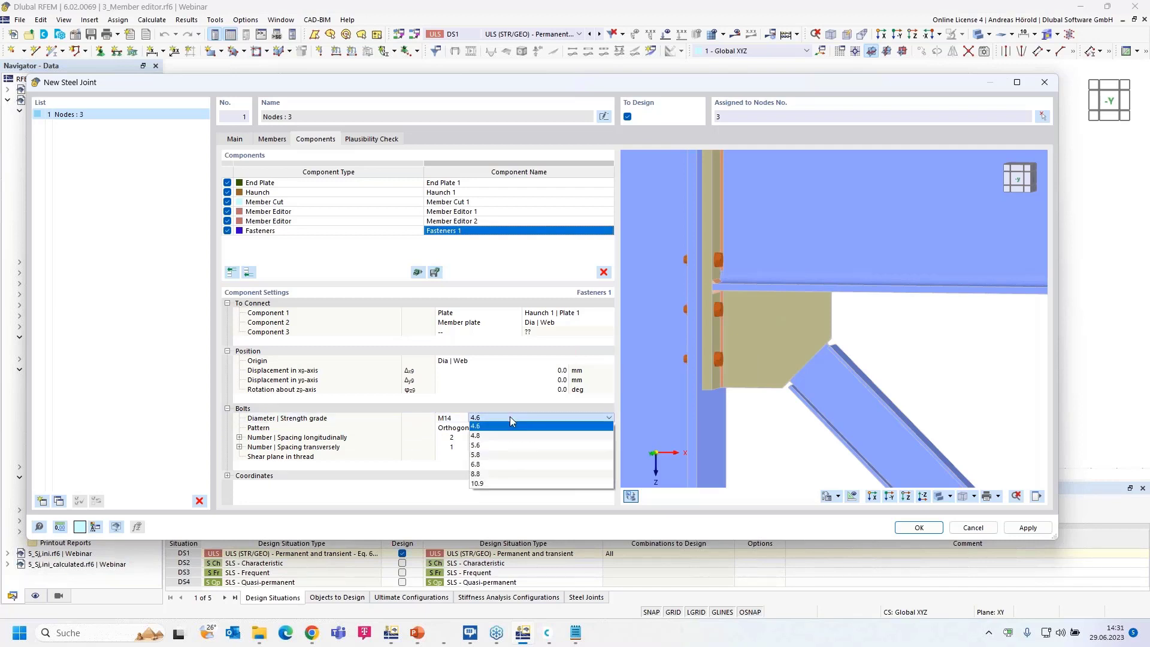
click(492, 484)
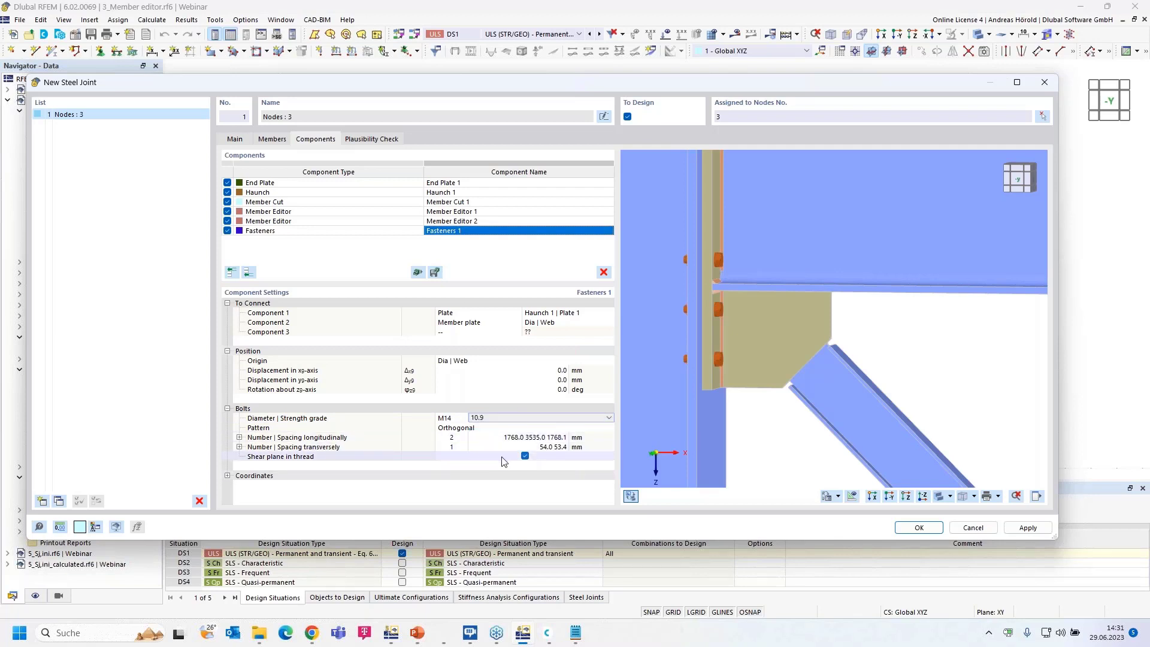
Step: Set the longitudinal bolt spacing of the fasteners to 400.0 and 50.0 mm
click(528, 438)
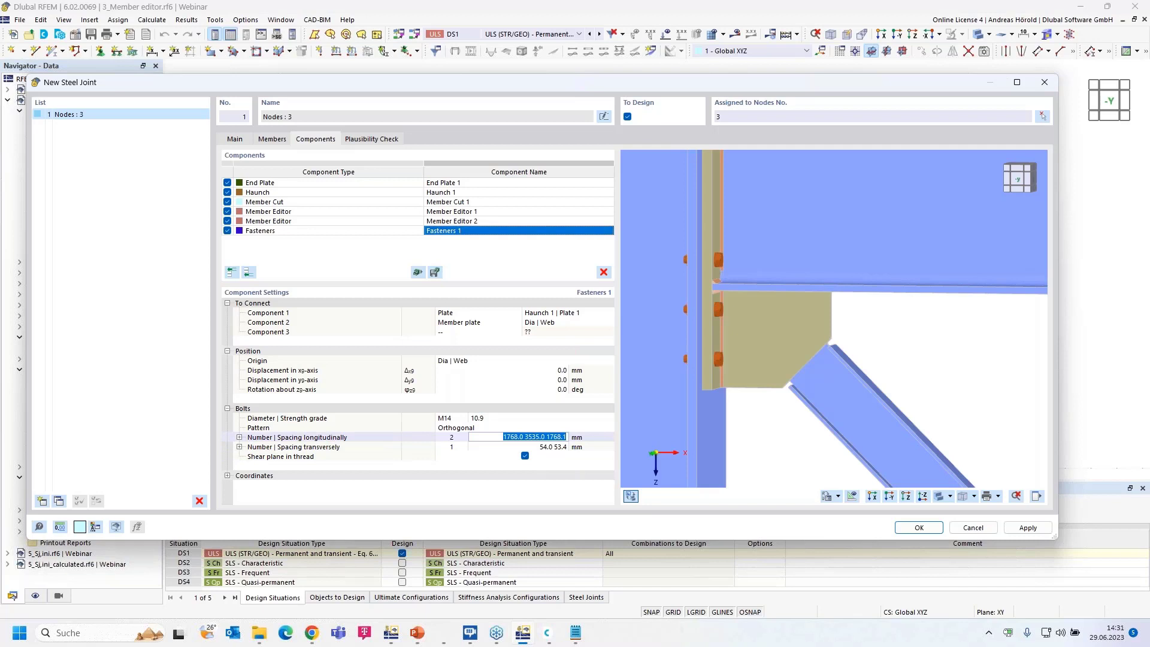
text(4)
text(00.0 )
text(50)
key(Tab)
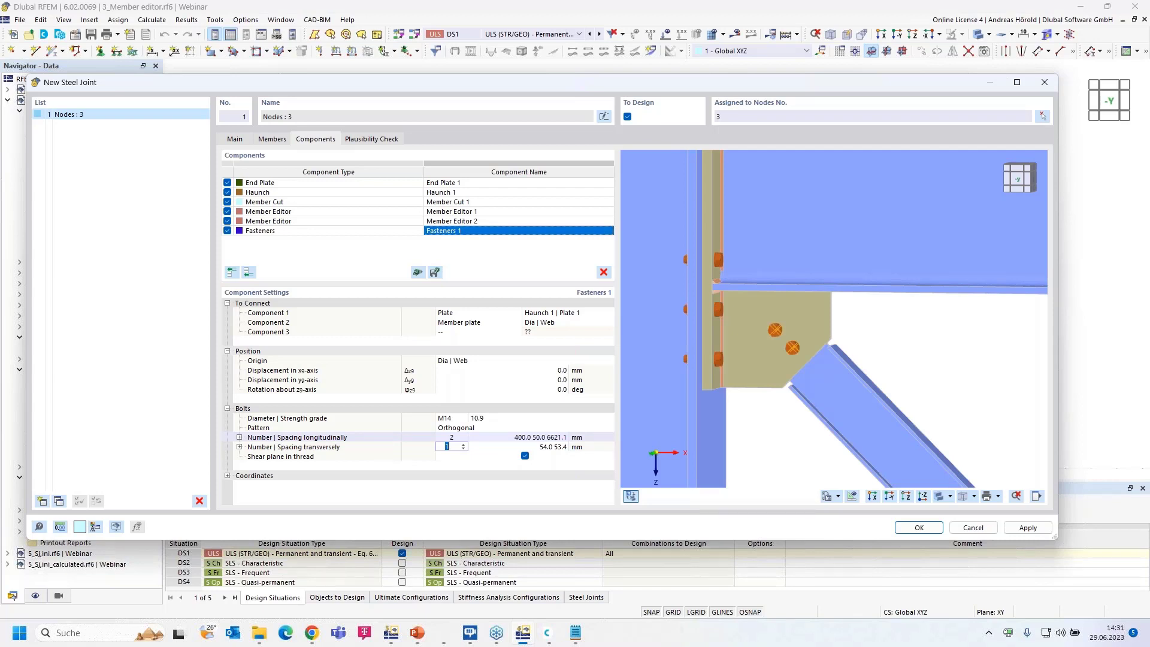
Step: Set the fasteners to two bolts transversely with a first spacing of 30 mm and check the bolt group on the haunch plate
click(463, 446)
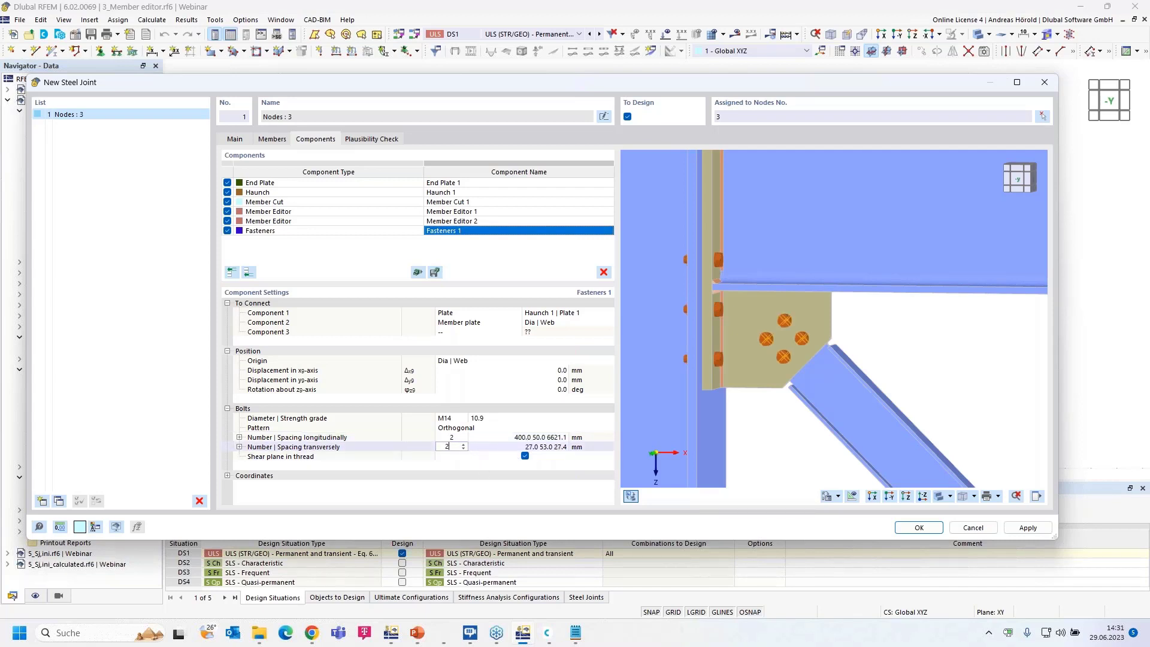
key(Tab)
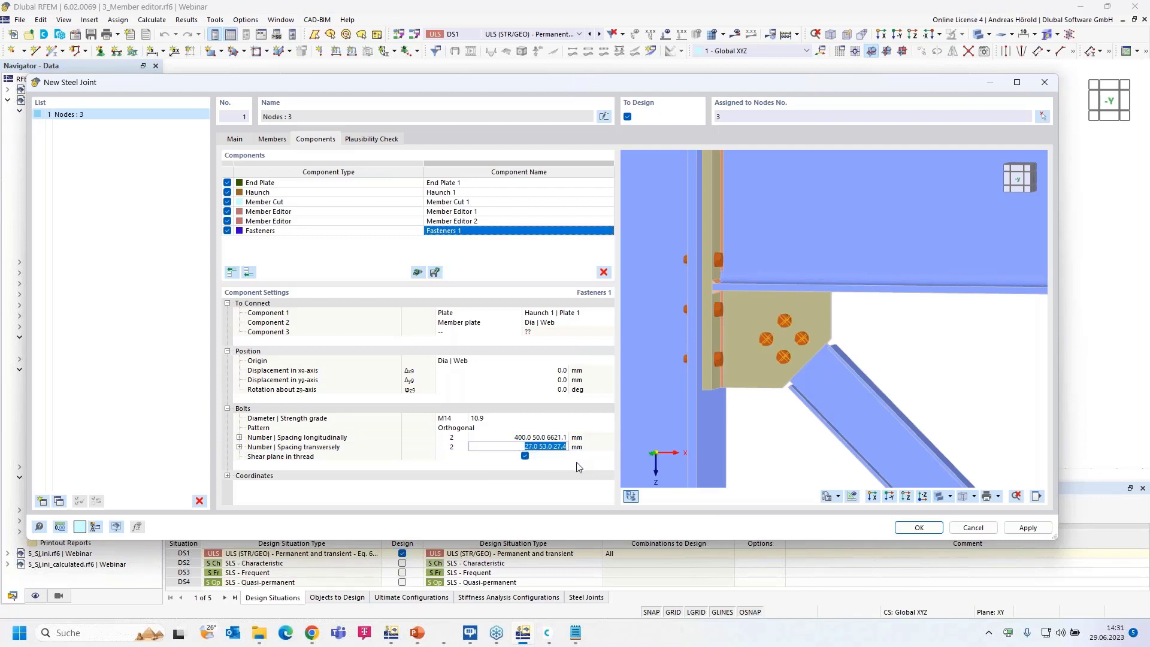
text(30)
key(Return)
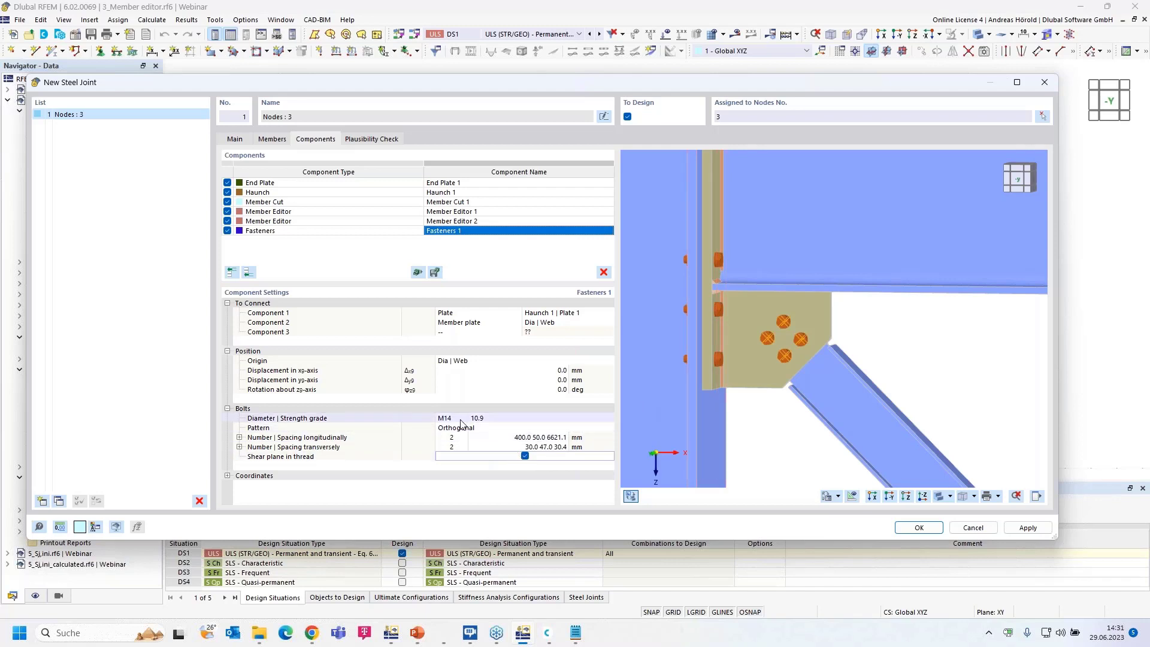
mouse_move(936, 356)
ctrl+middle_down()
mouse_move(651, 370)
mouse_move(943, 365)
ctrl+middle_up()
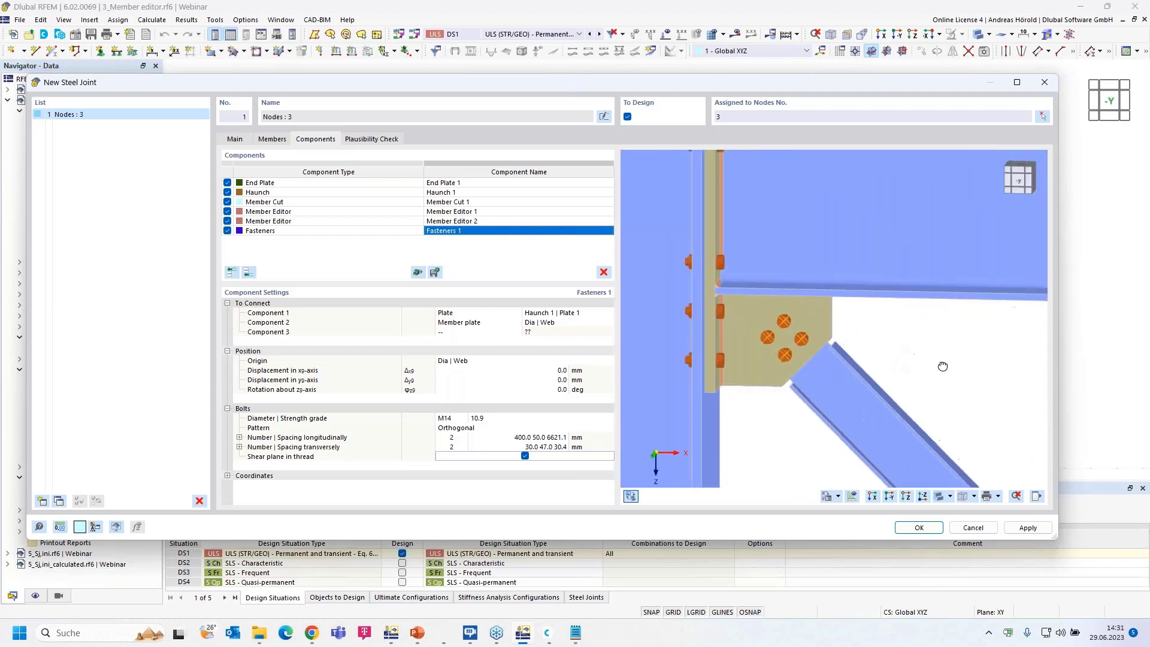
scroll(831, 344, up, 2)
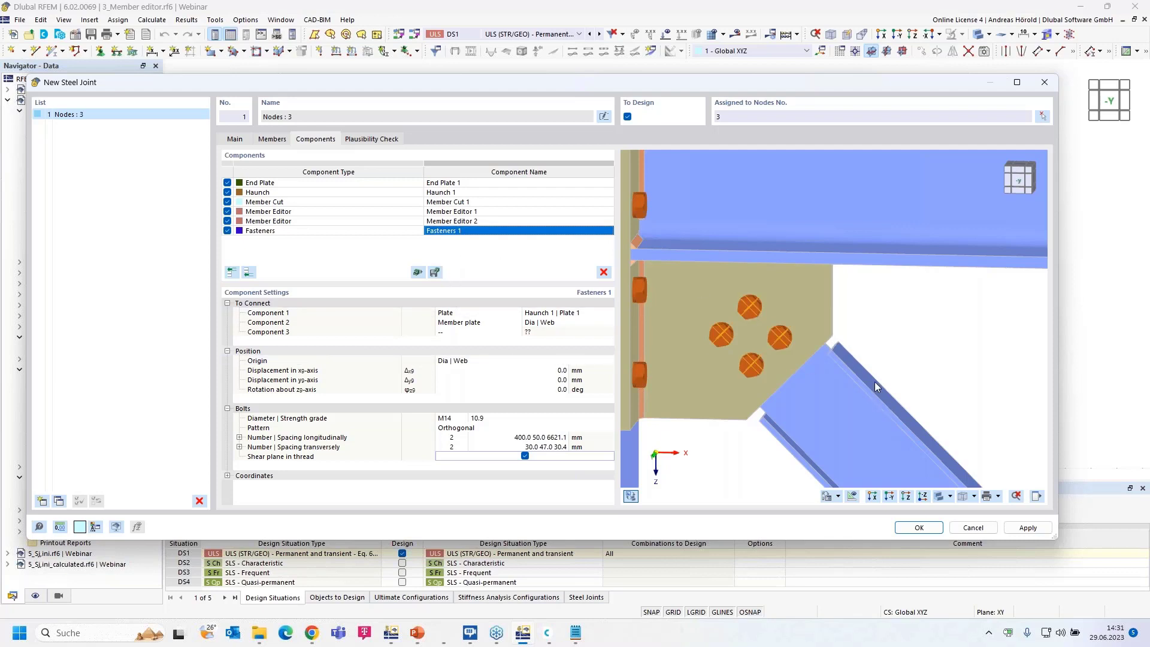
ctrl+middle_drag(979, 368, 770, 384)
scroll(812, 360, up, 5)
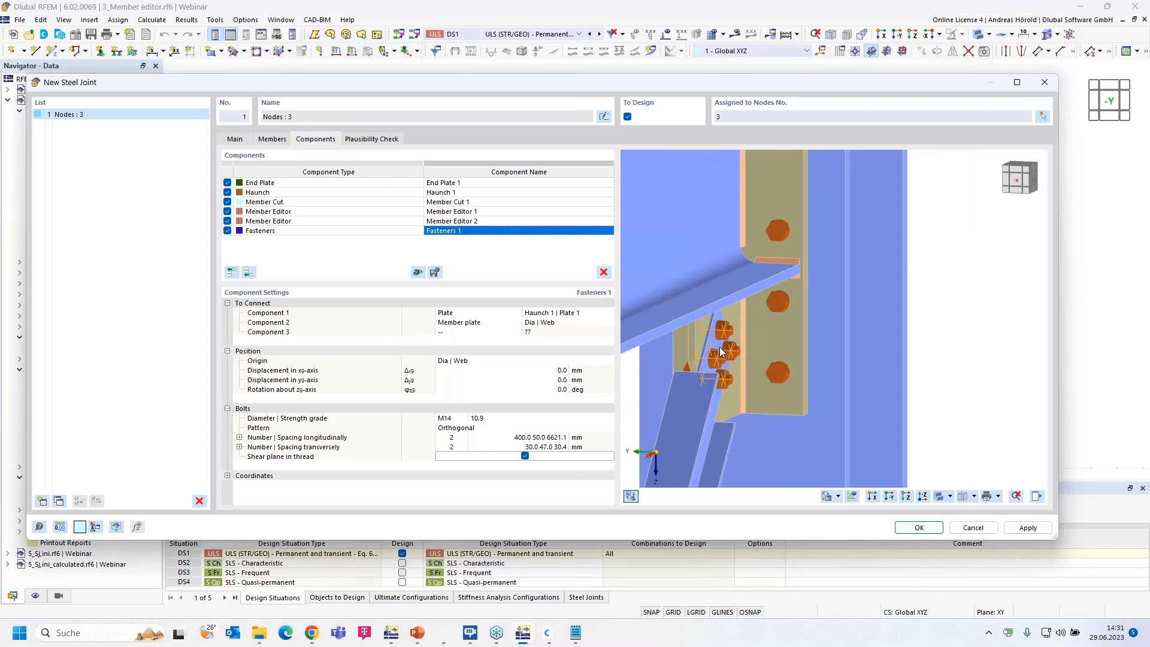
ctrl+middle_drag(698, 403, 905, 398)
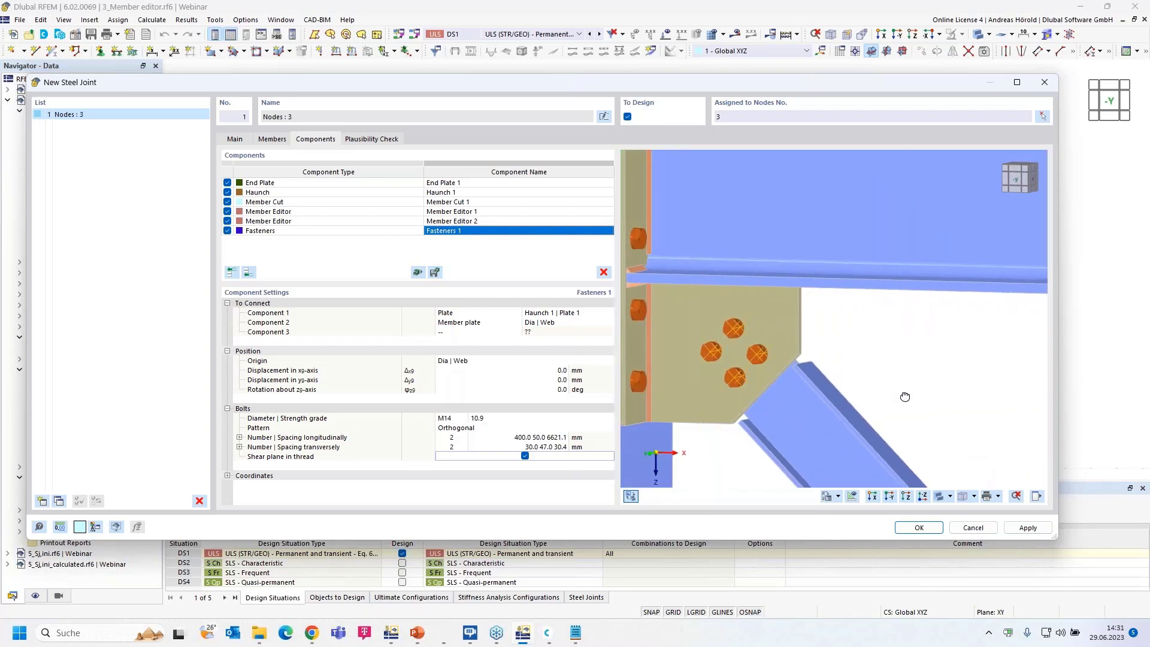
scroll(881, 374, down, 3)
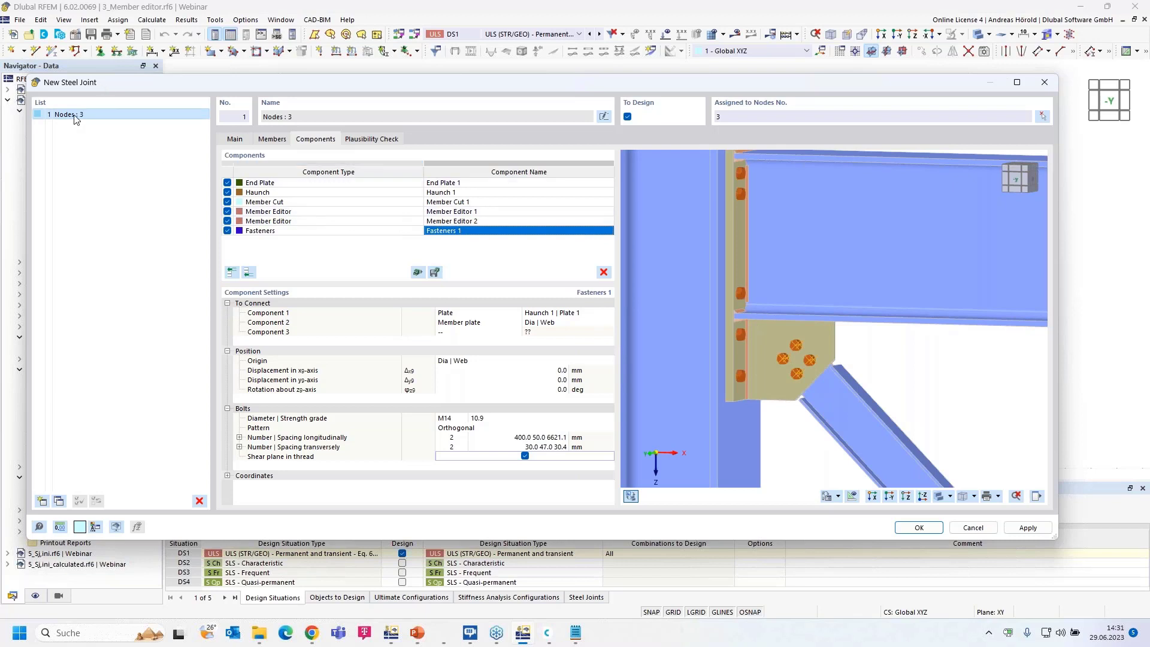
Step: Copy the steel joint and assign the copy to node 5 only
click(59, 503)
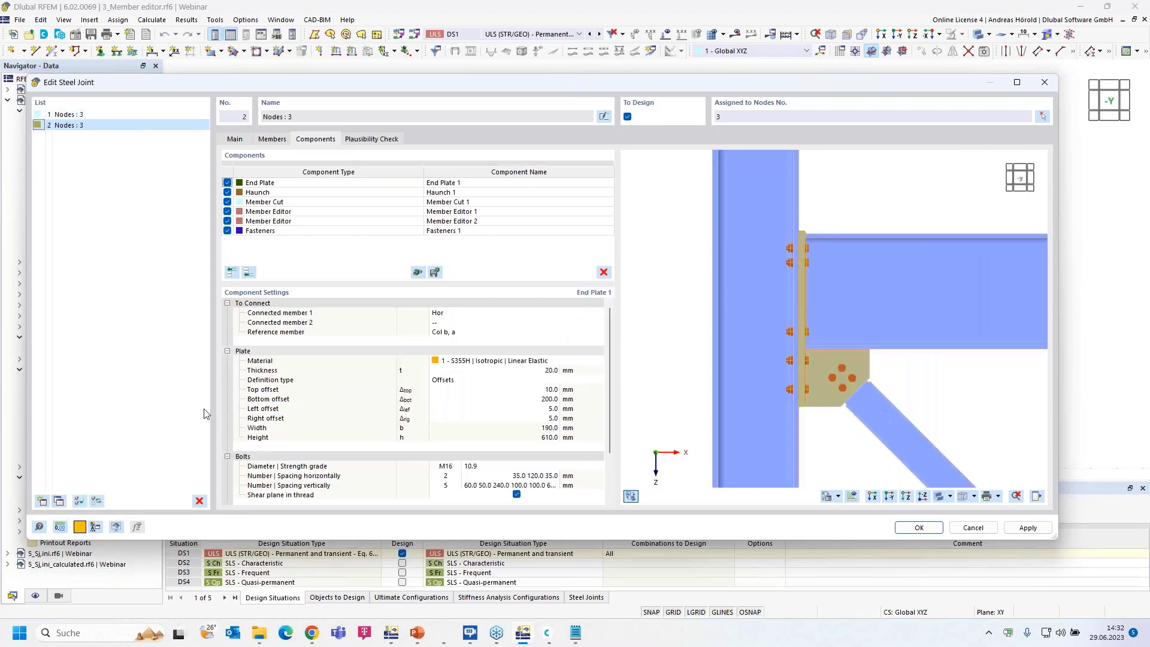
click(1043, 118)
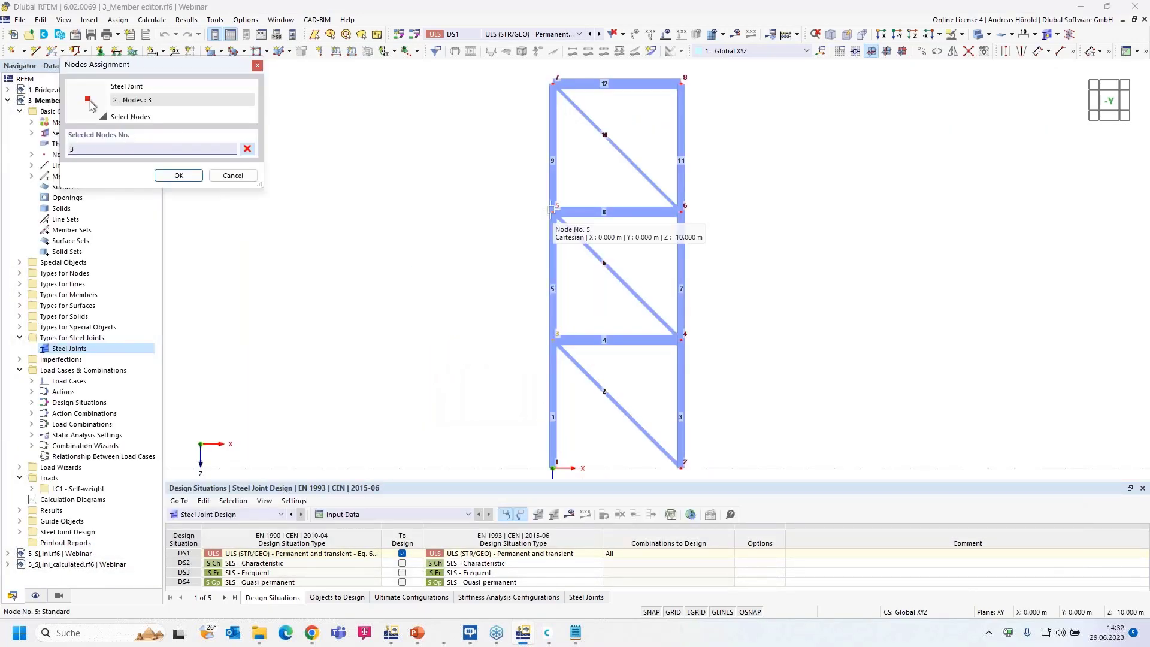
click(552, 209)
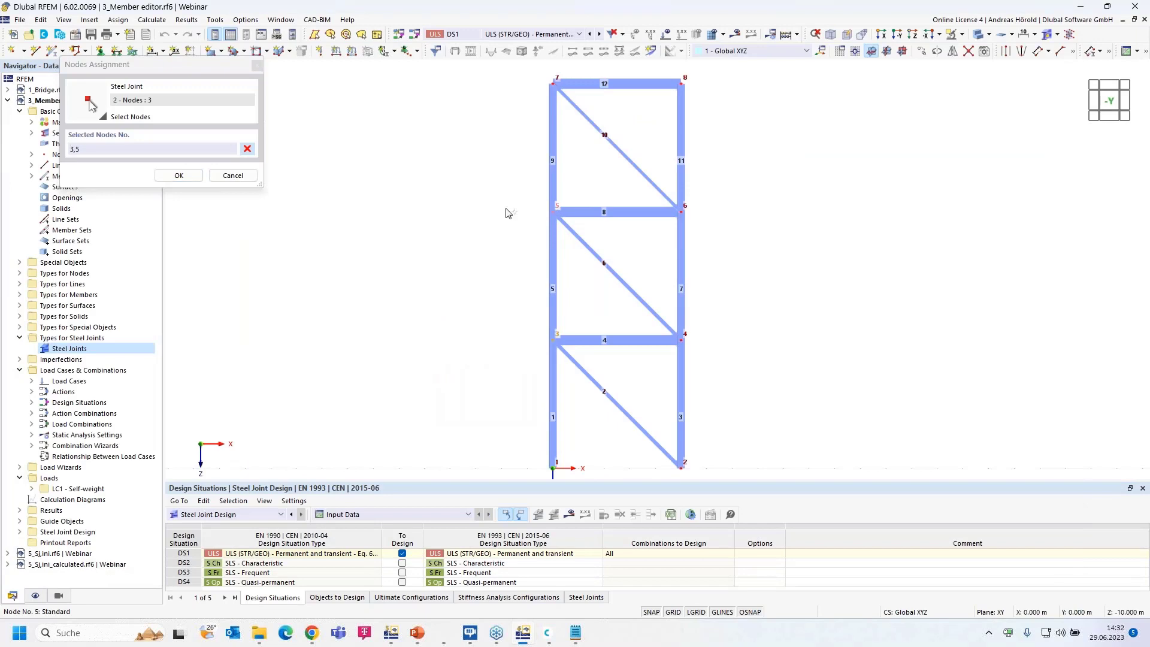
click(178, 176)
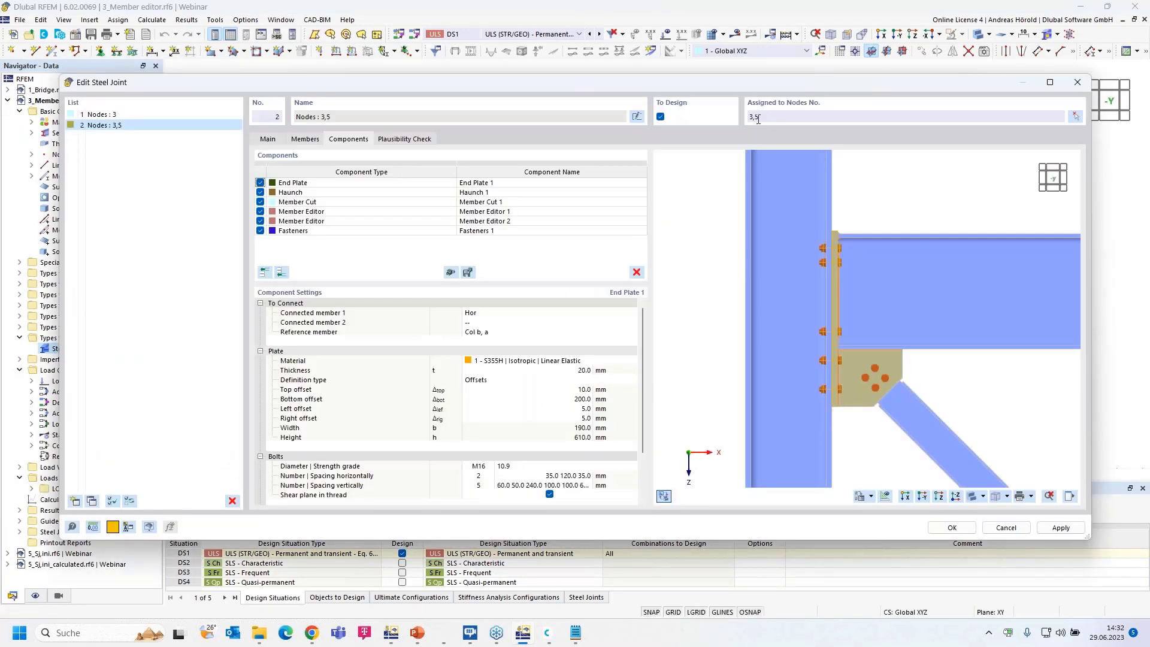
drag(756, 120, 745, 121)
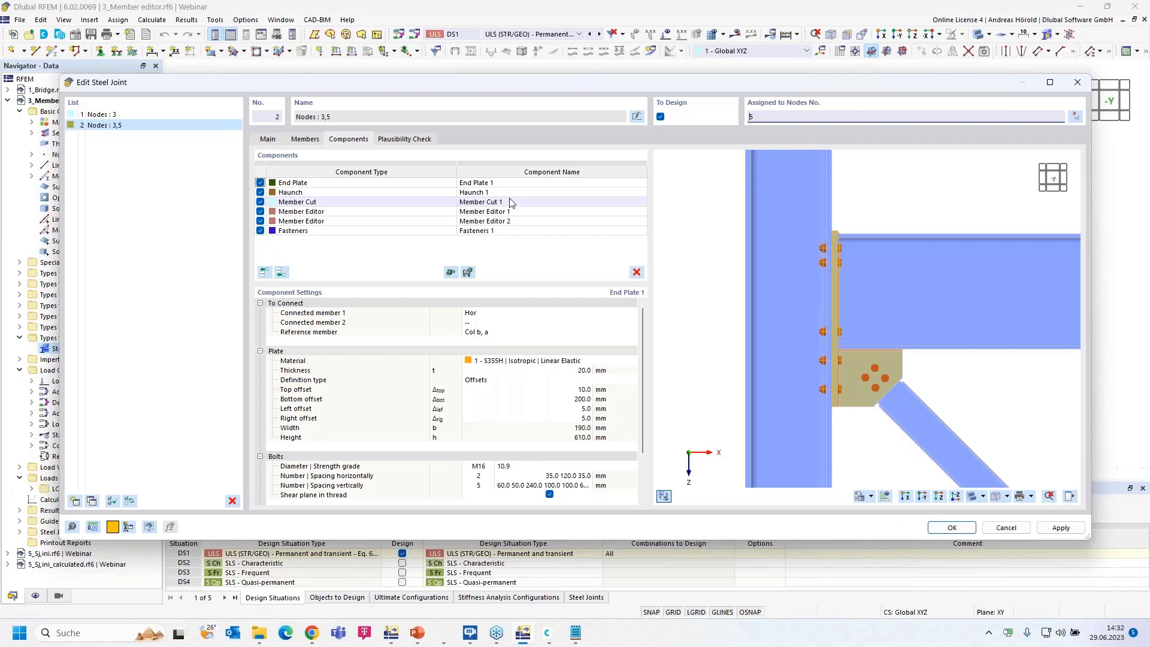
Step: Change the member editor operation on Dia | Flange 1 to a notch with dimensions of 29.8 and 125 mm
click(375, 204)
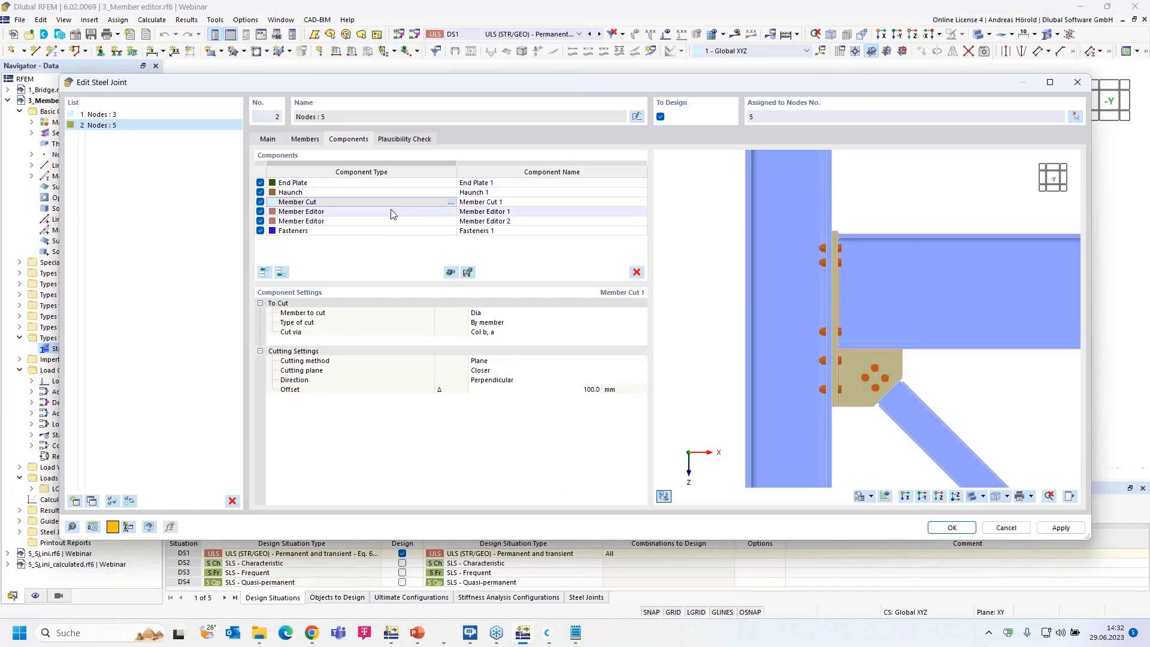
click(371, 212)
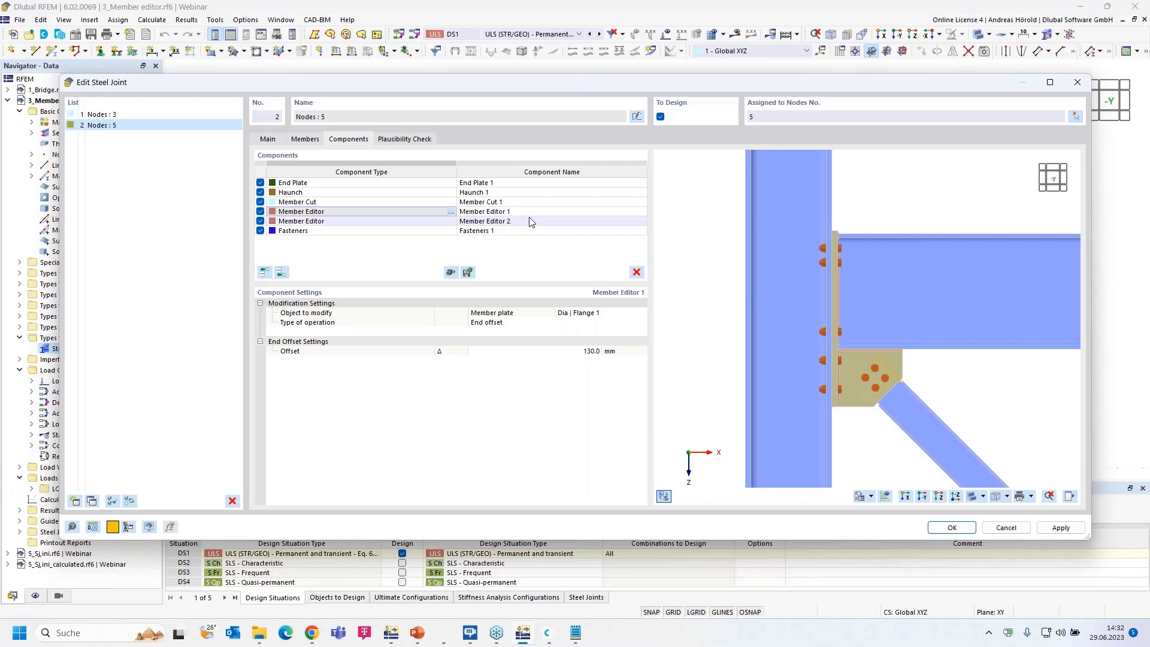
scroll(967, 390, up, 1)
ctrl+middle_drag(968, 390, 842, 330)
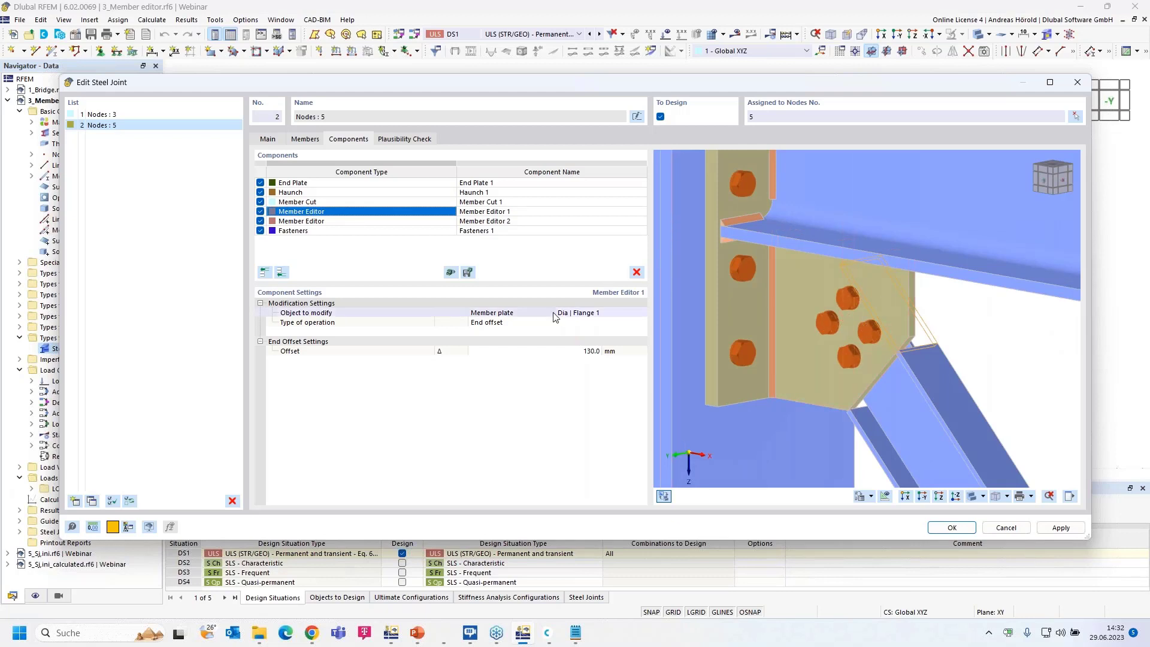
click(506, 323)
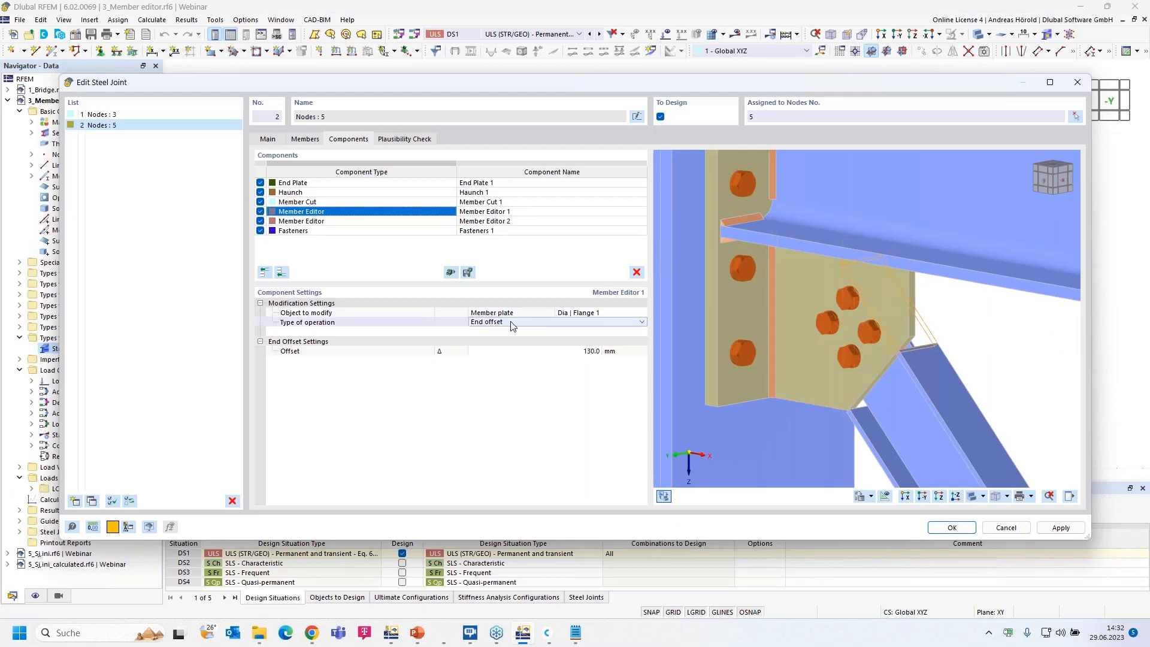
click(541, 326)
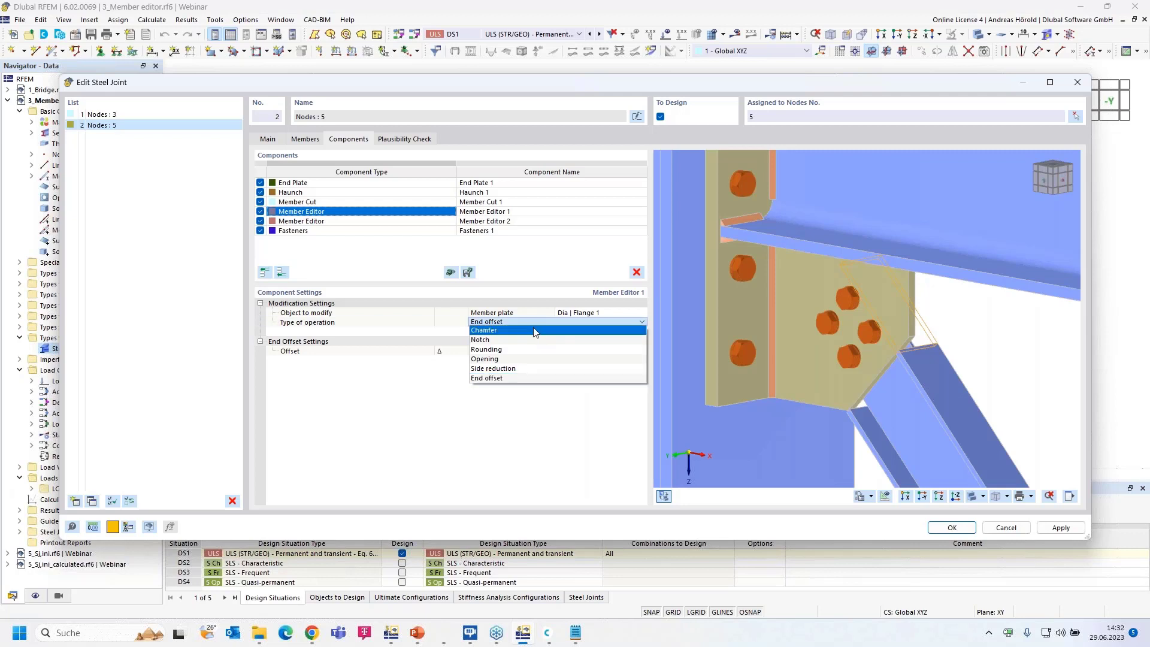
click(503, 340)
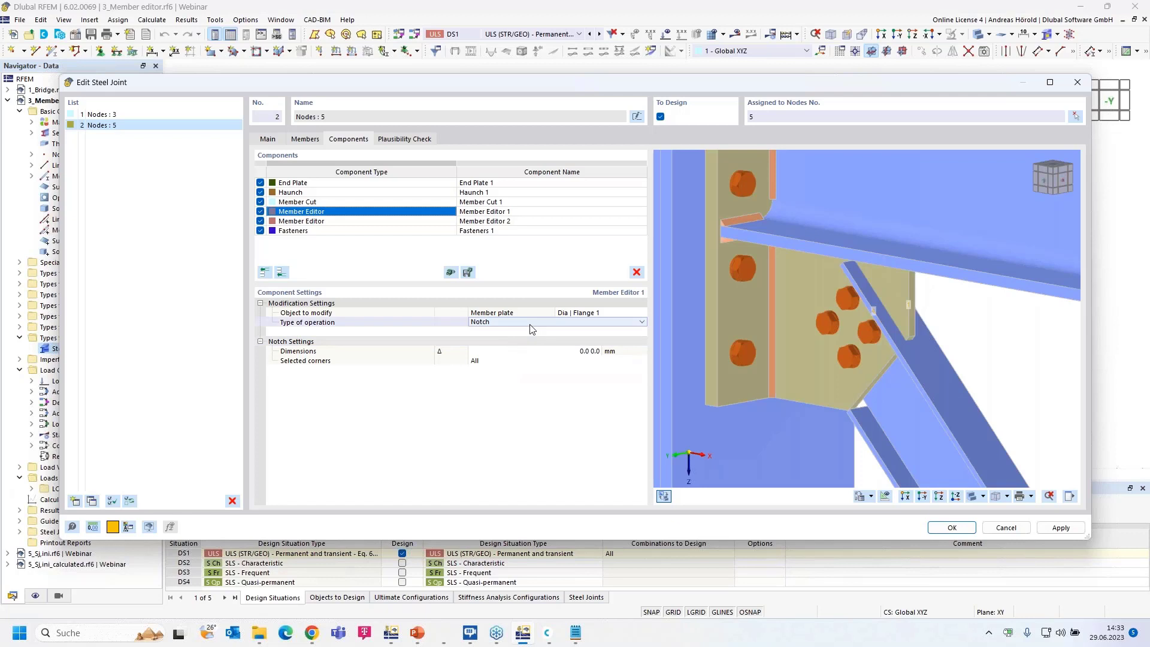
click(589, 351)
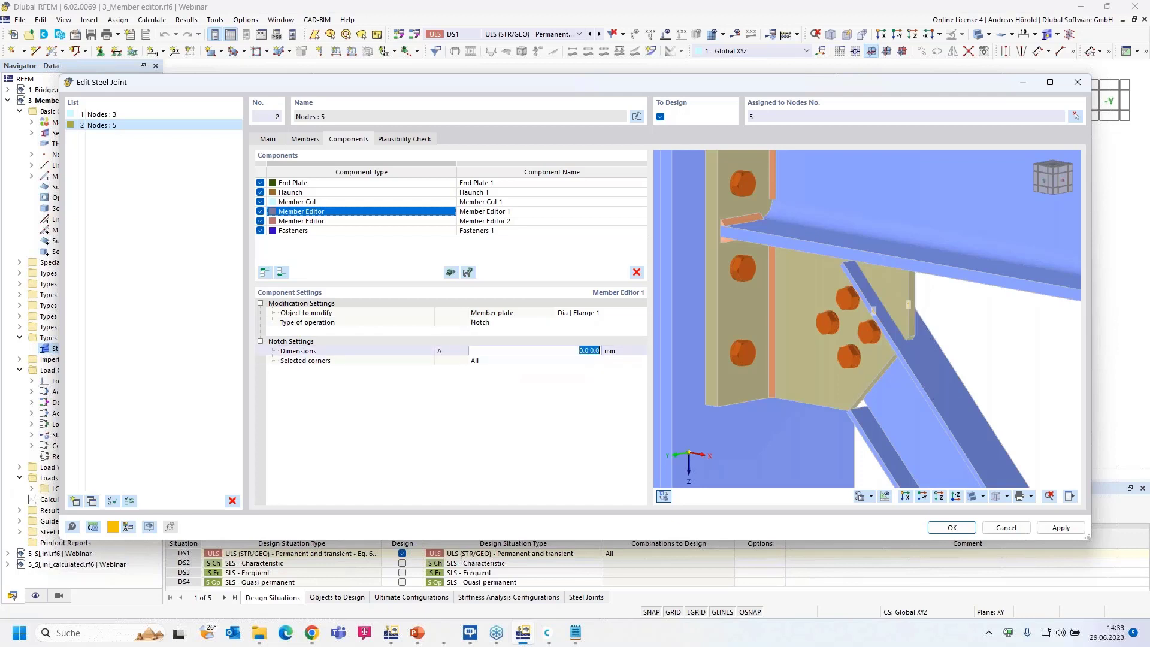
text(29,8 125)
key(Return)
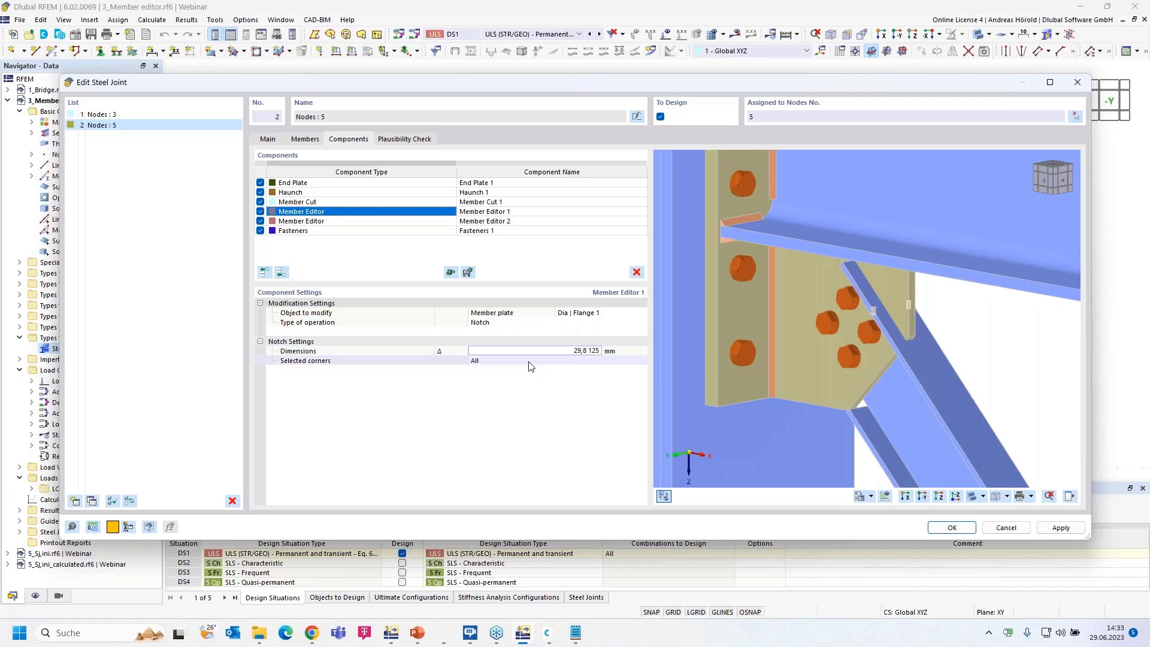
Step: Restrict the notch on Dia | Flange 1 to corner 4 and check the cut from several sides
scroll(967, 310, up, 3)
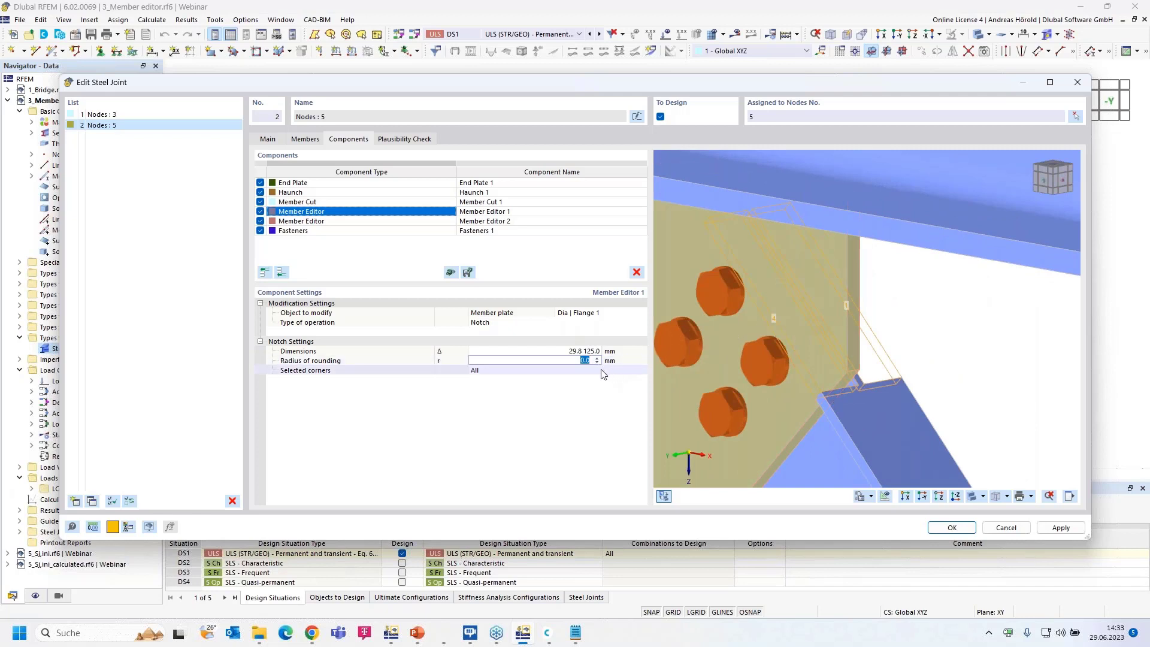
click(520, 370)
text(4)
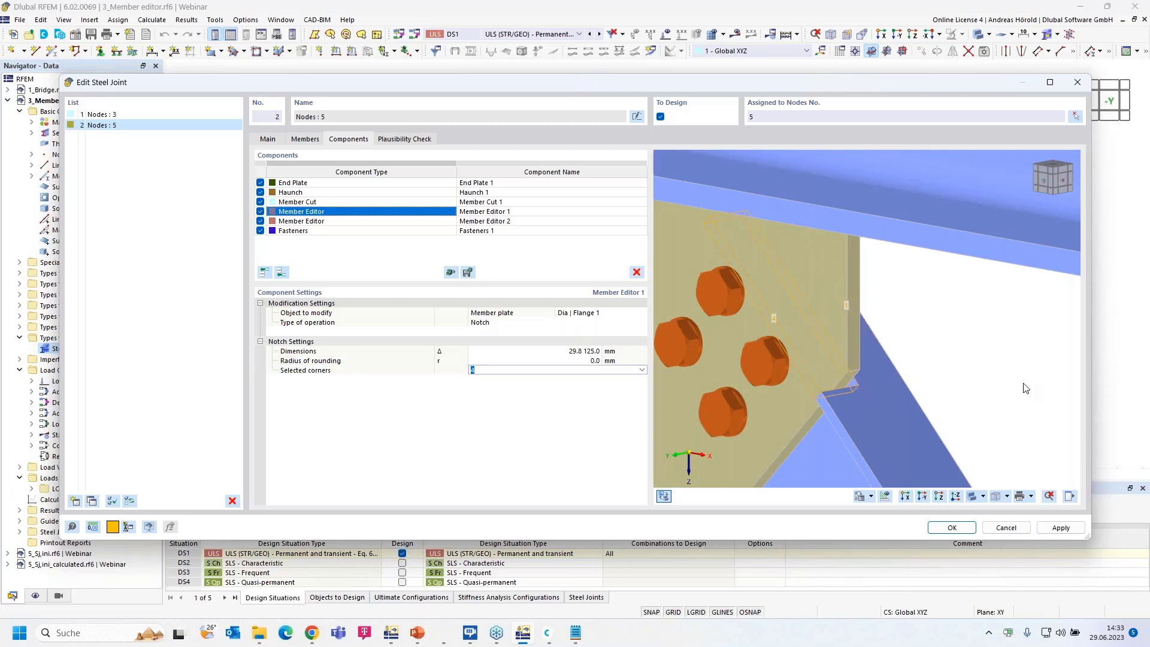
scroll(1021, 384, up, 5)
middle_drag(936, 380, 688, 342)
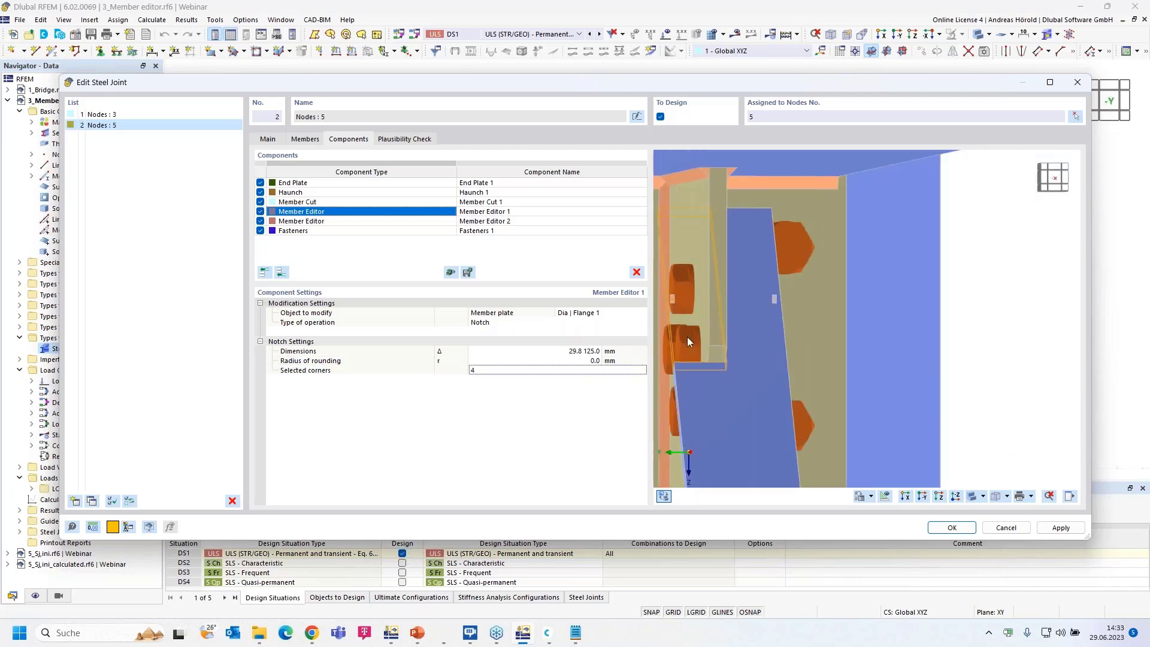
ctrl+middle_drag(746, 278, 927, 326)
scroll(927, 326, down, 5)
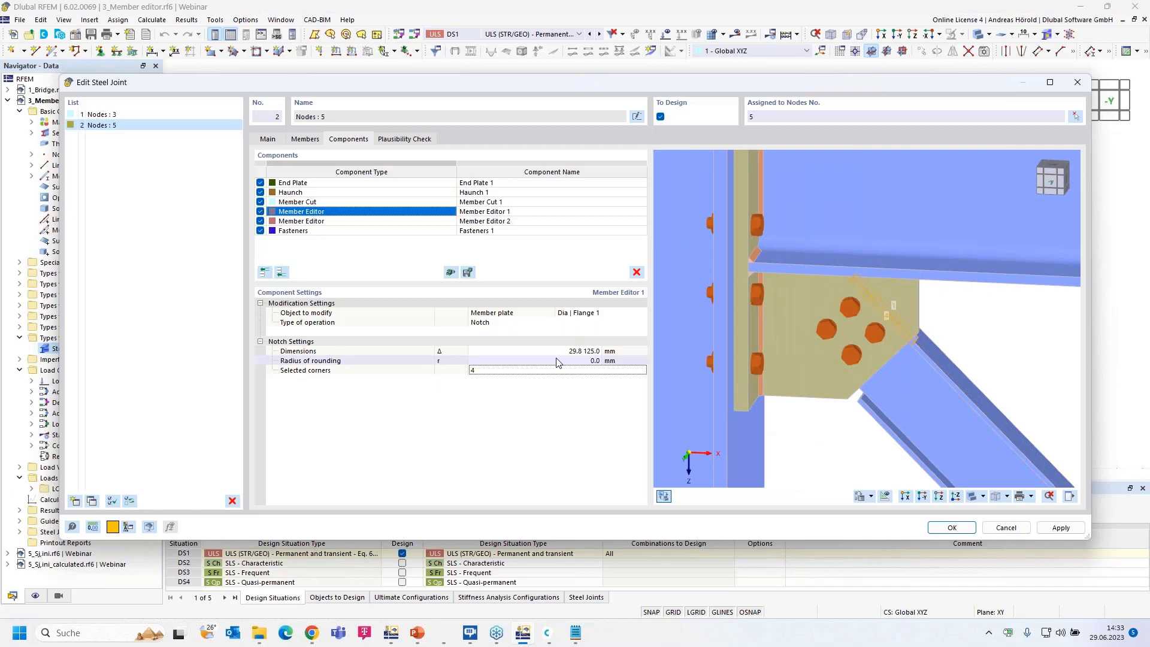
Step: Change the member editor operation on Dia | Flange 2 to a notch with dimensions of 29.8 and 125 mm
click(385, 223)
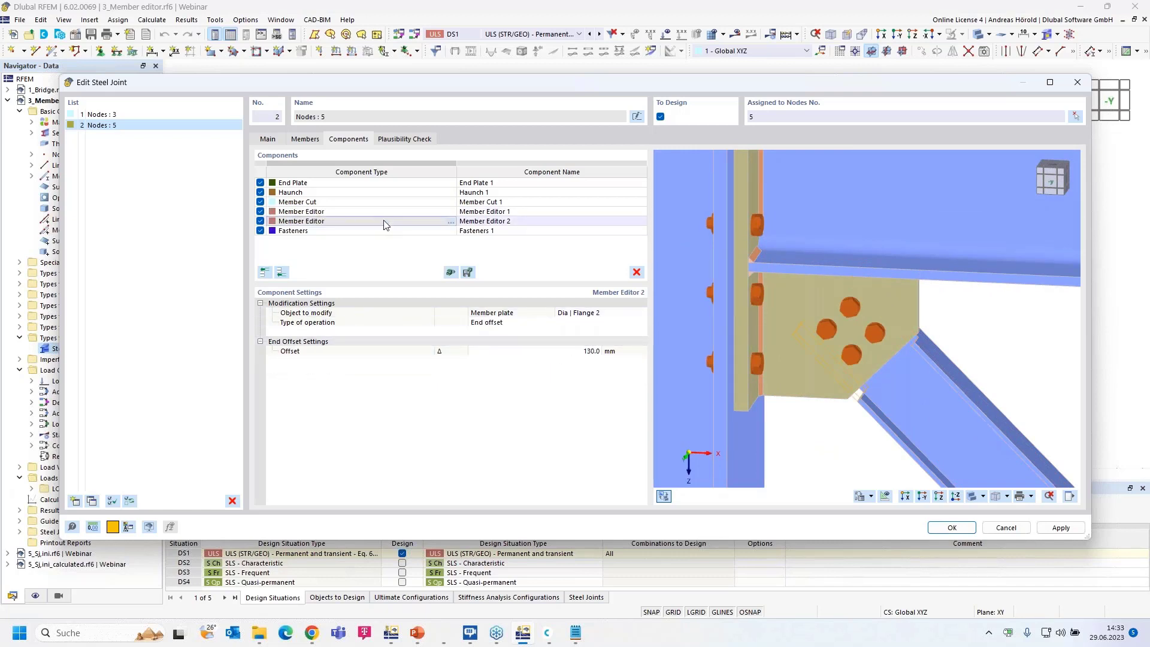
click(522, 322)
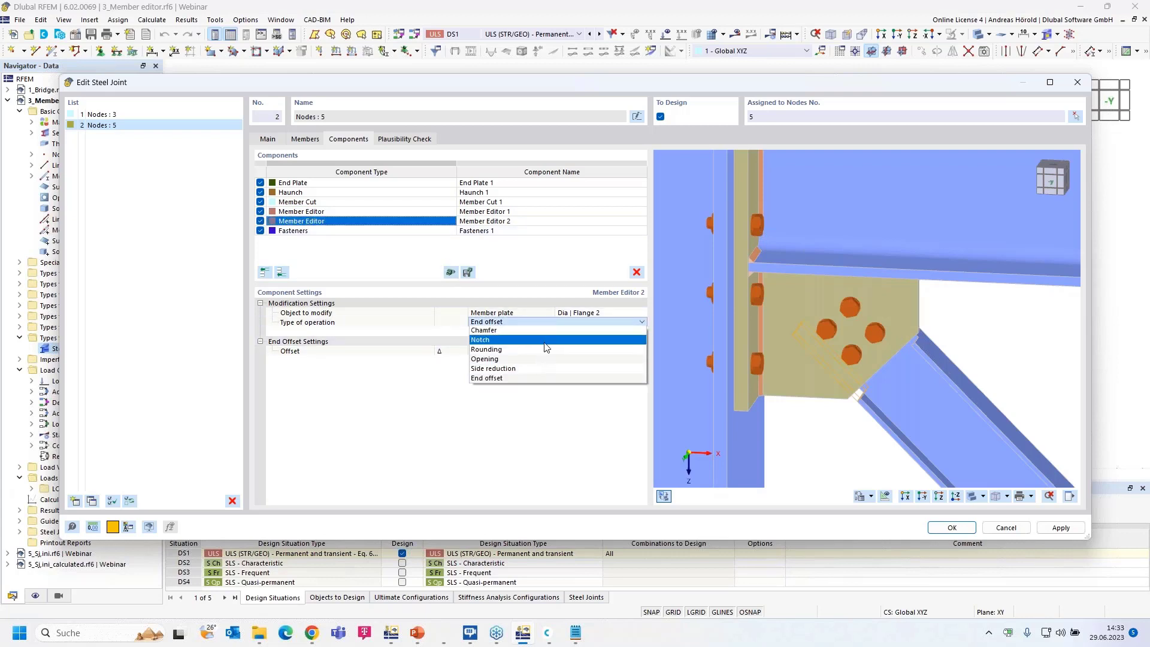
click(553, 340)
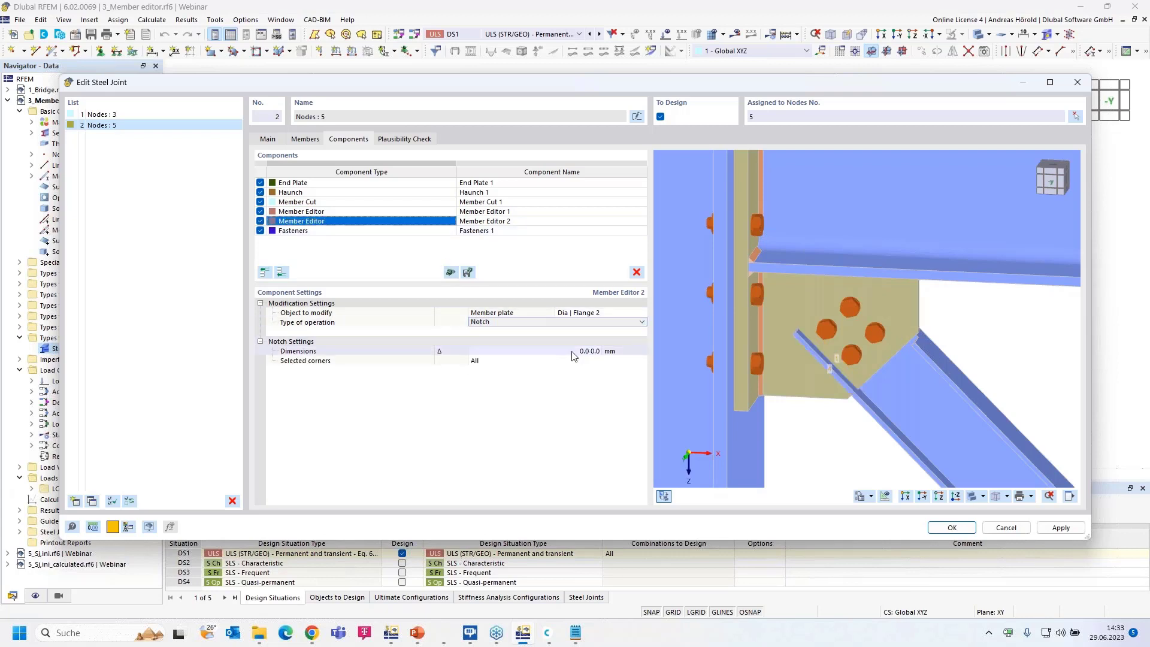
click(577, 353)
click(578, 351)
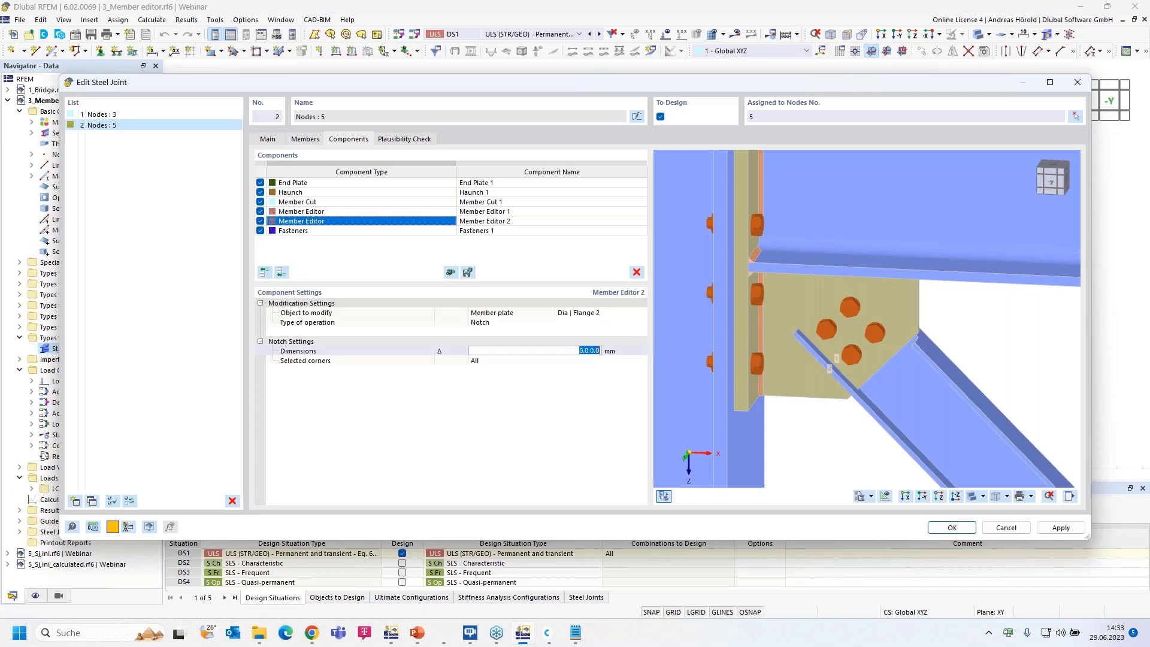
text(29,8 125)
key(Tab)
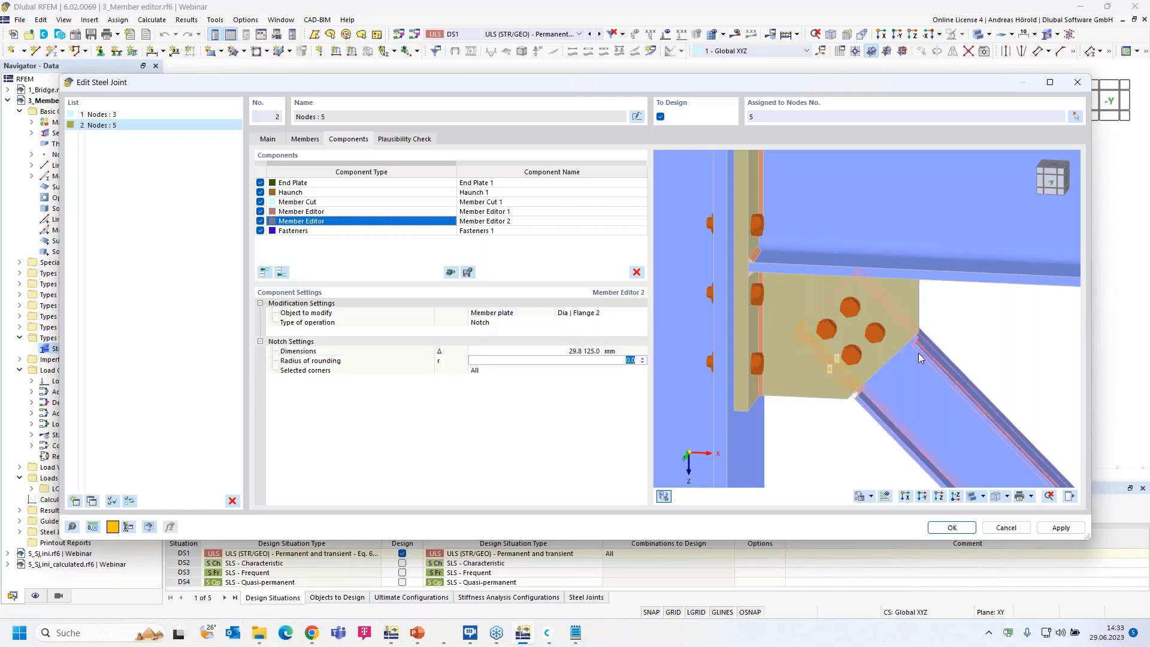
Step: Restrict the notch on Dia | Flange 2 to corner 4 and inspect the notched diagonal at the haunch plate
ctrl+middle_drag(971, 379, 907, 398)
click(517, 369)
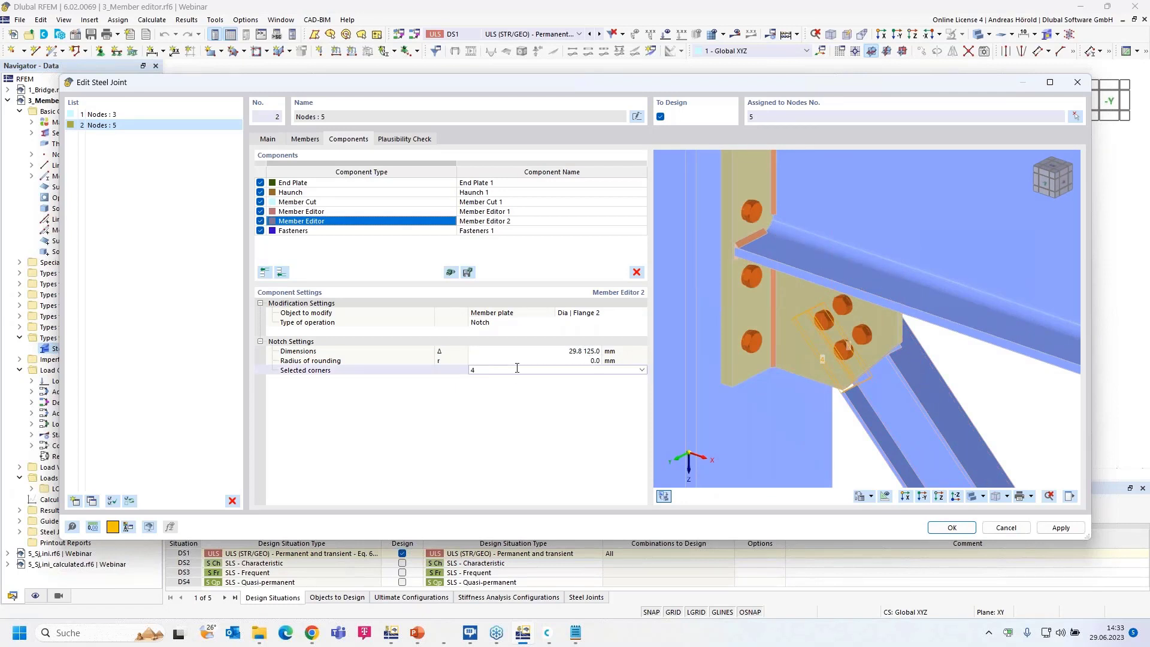
click(517, 368)
middle_drag(1038, 421, 797, 347)
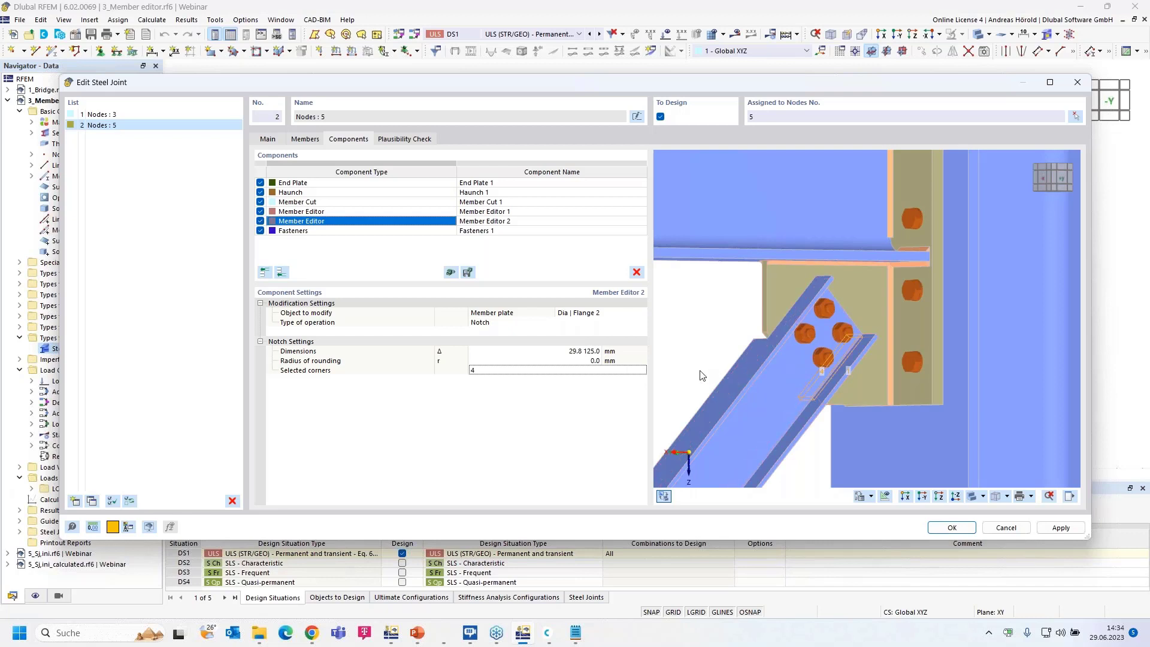
middle_drag(704, 376, 1022, 380)
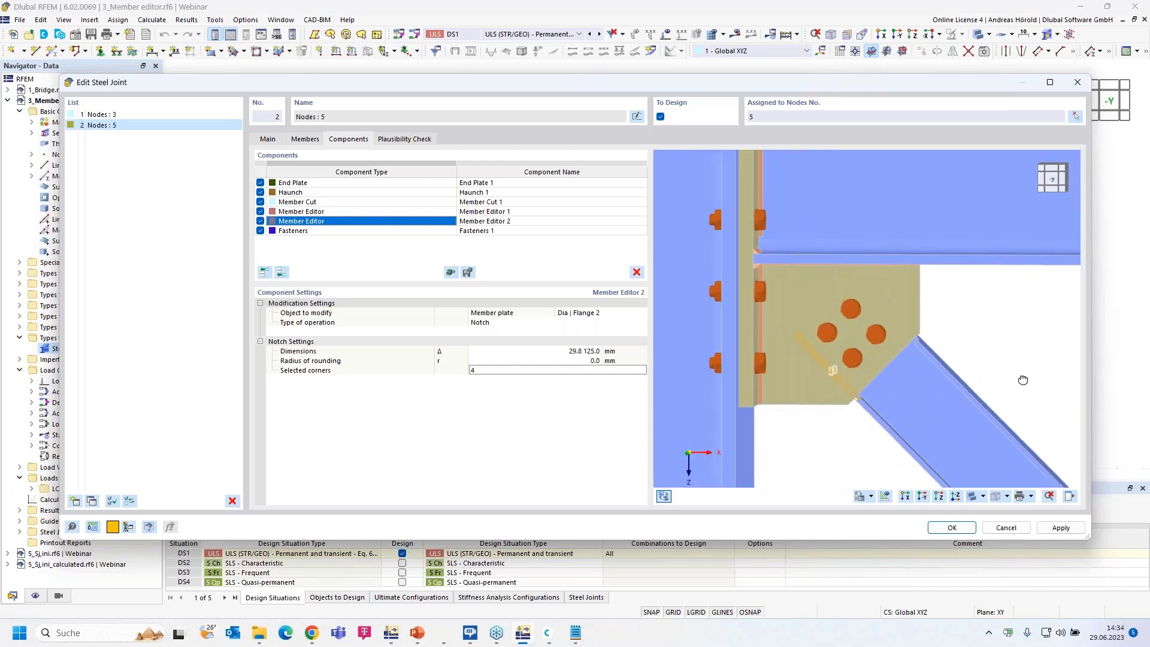
scroll(1026, 384, up, 1)
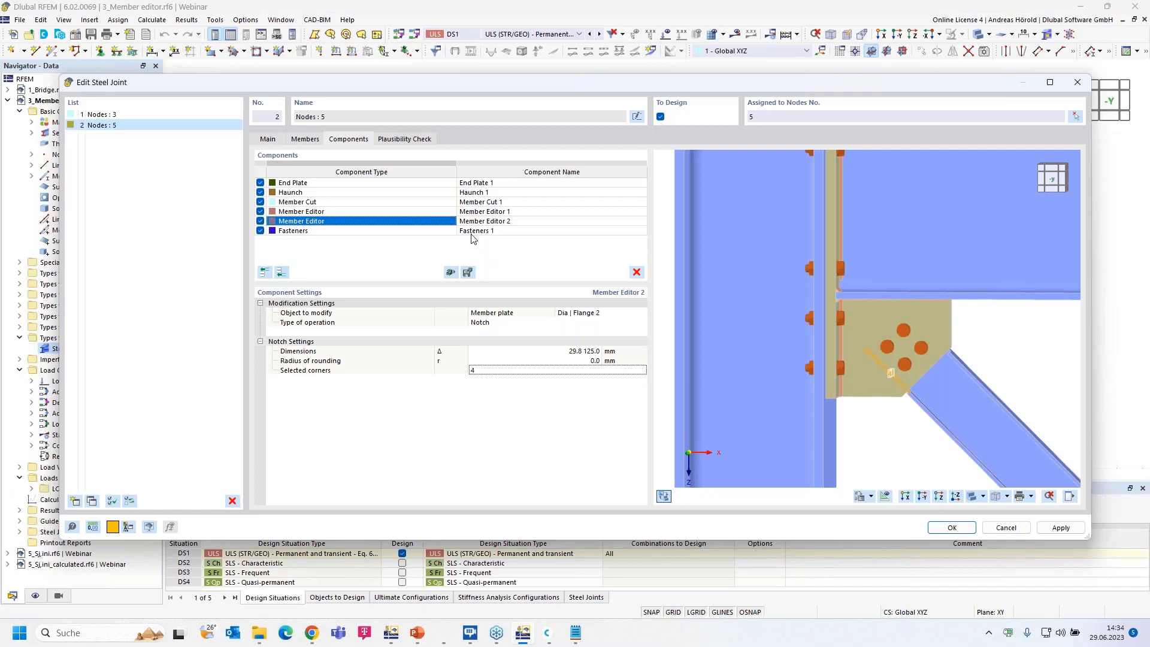
scroll(686, 268, down, 3)
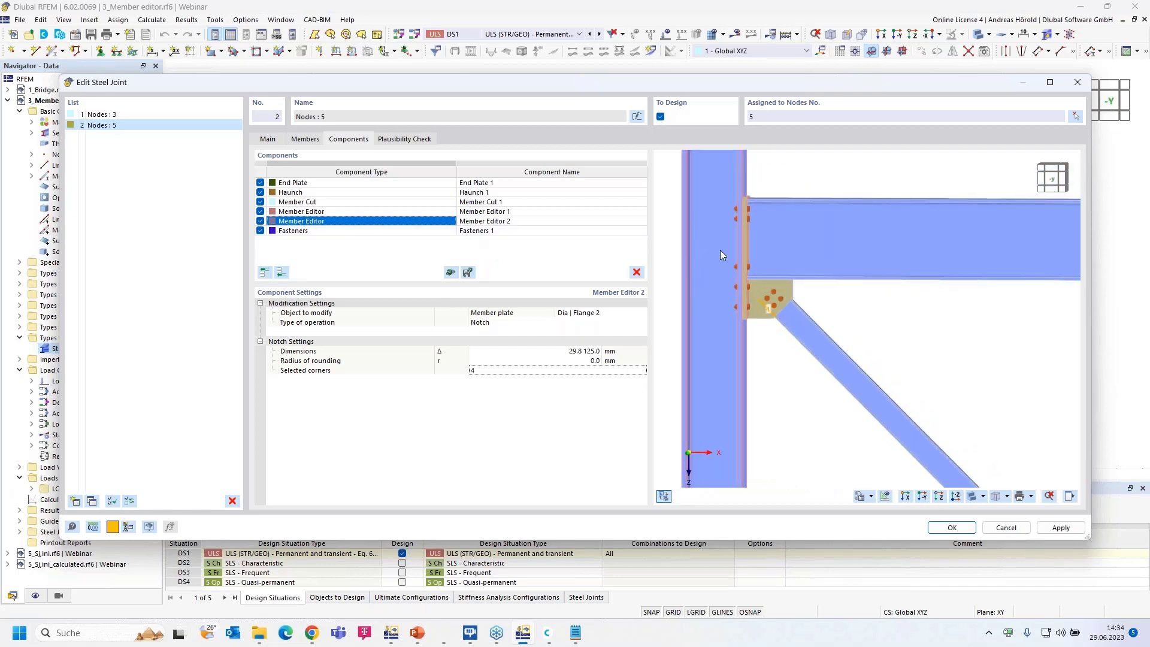
Step: Duplicate the steel joint at node 5 and assign the copy to node 7 only
scroll(720, 250, down, 2)
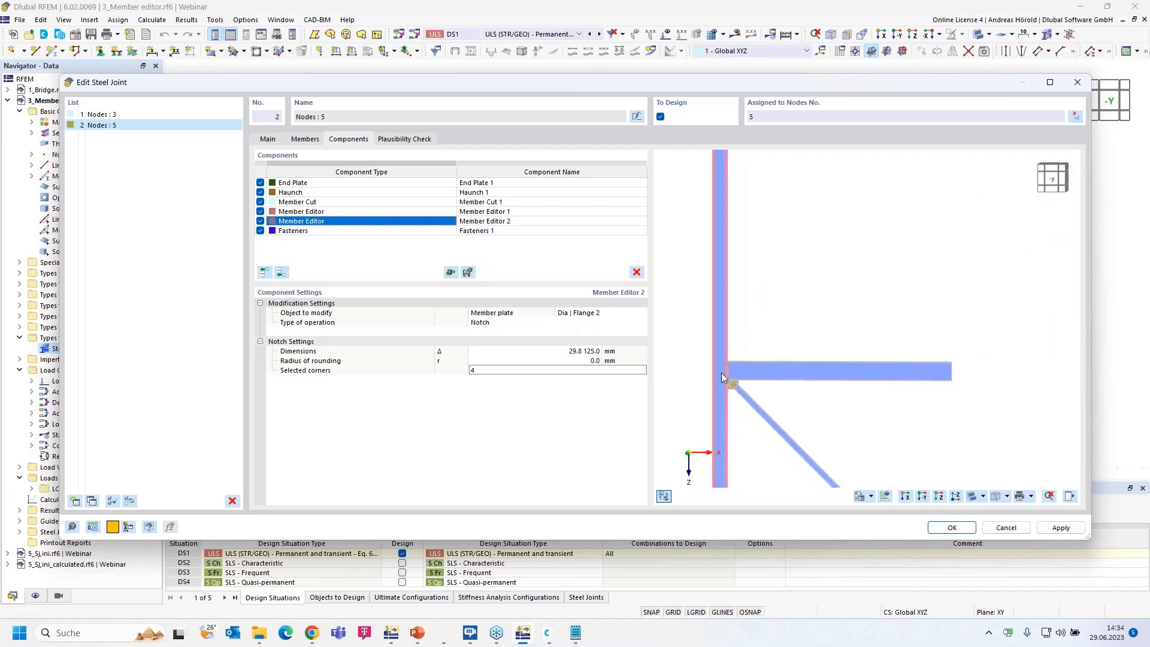
scroll(725, 357, up, 2)
middle_drag(725, 355, 843, 240)
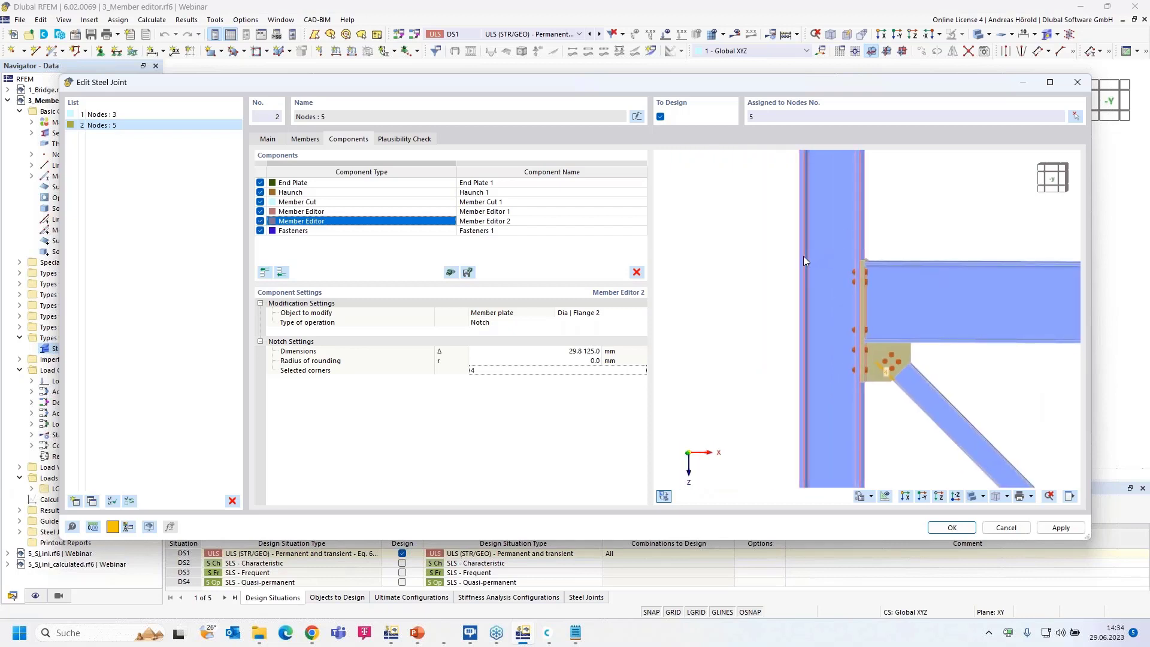
click(93, 501)
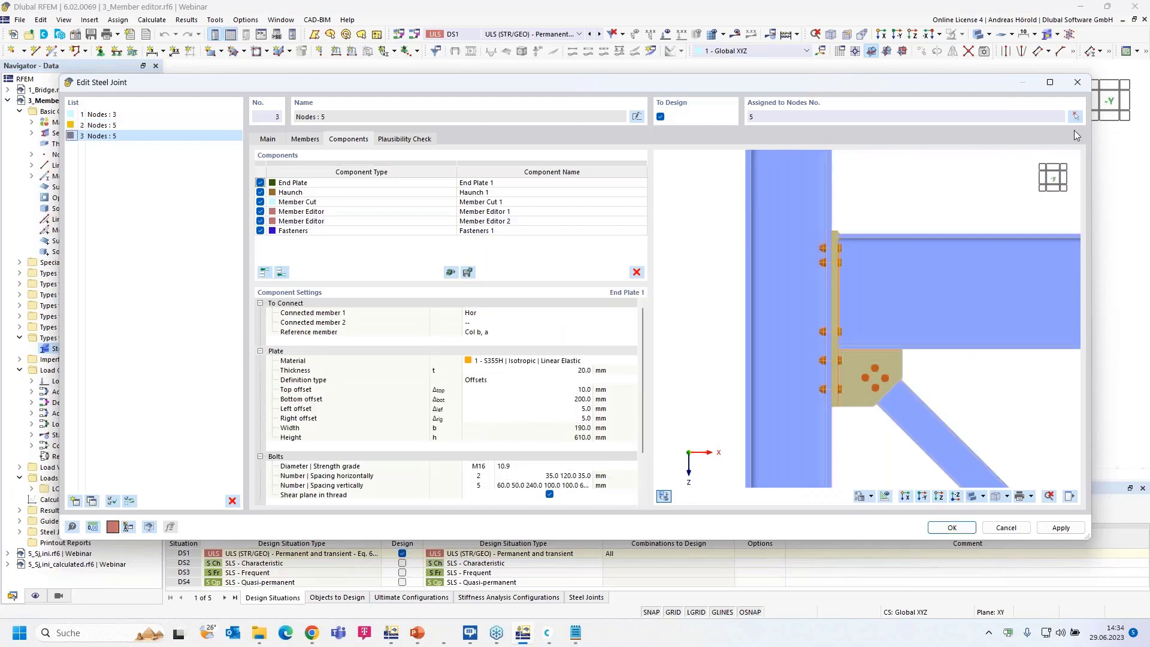
click(1076, 117)
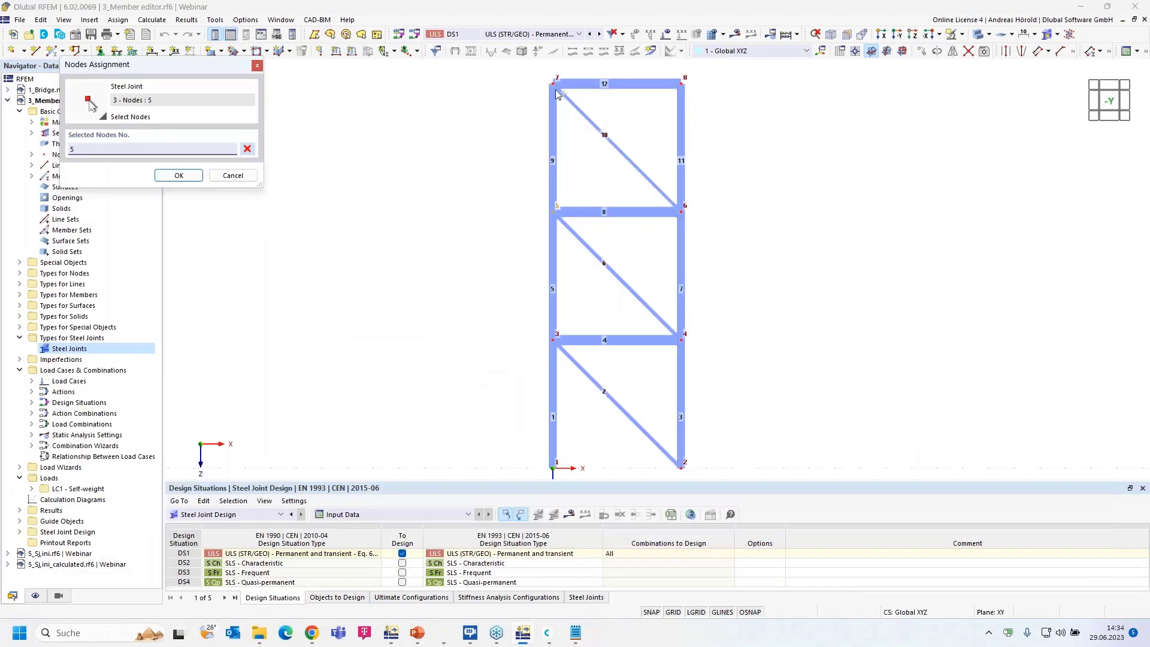
click(555, 89)
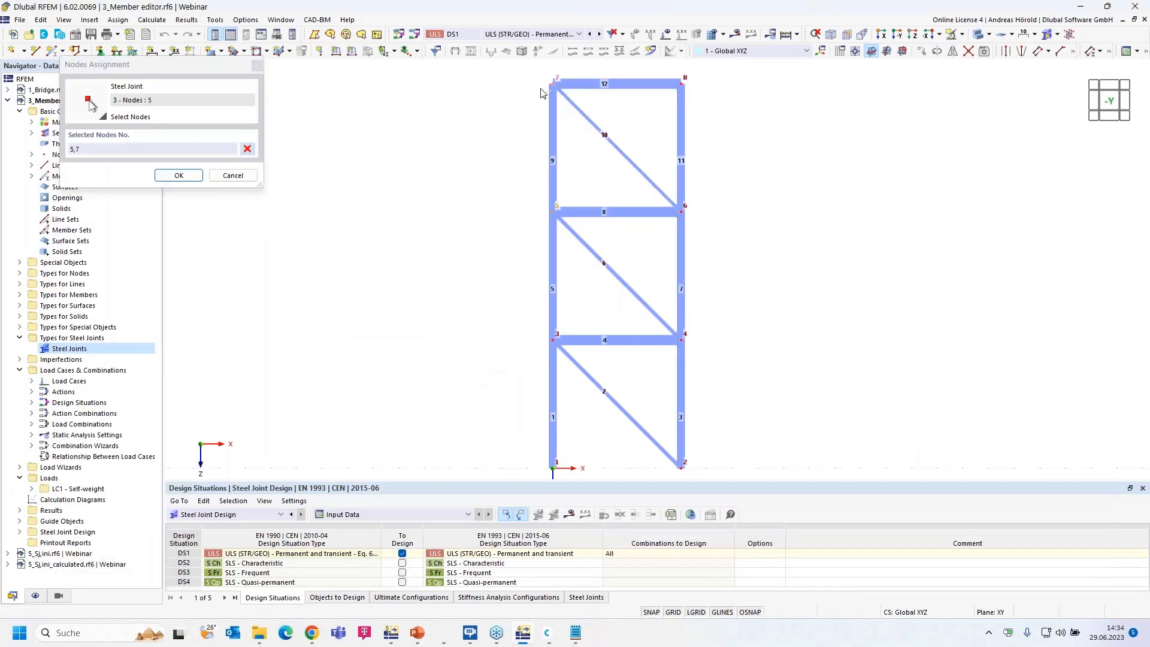
click(178, 176)
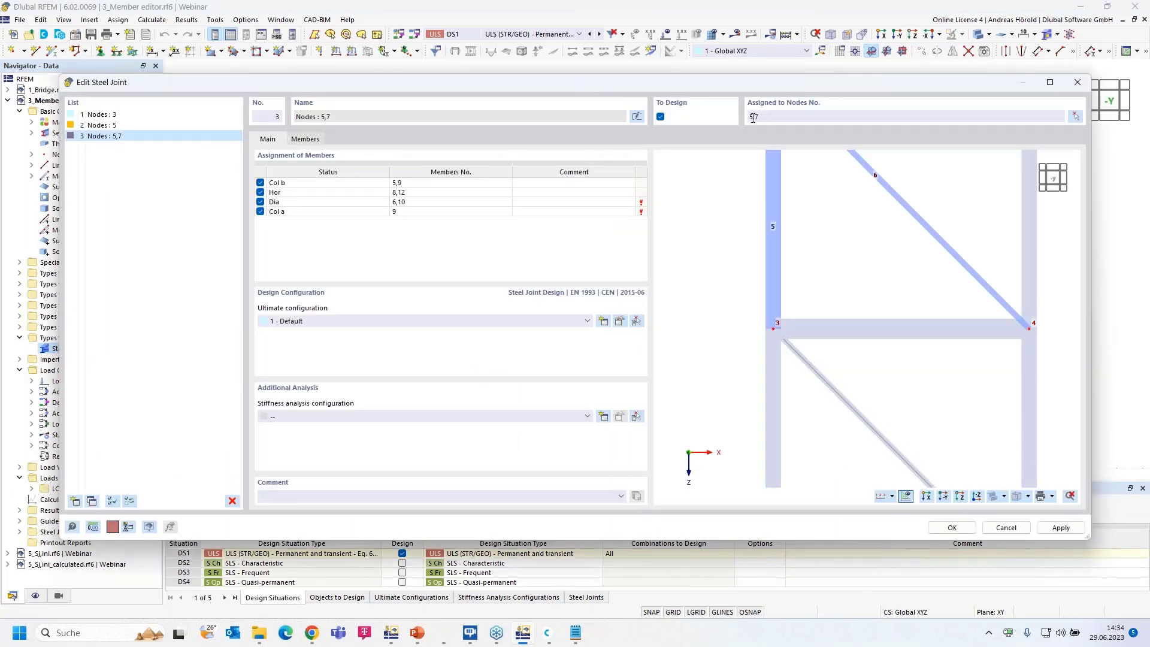
click(750, 117)
key(Delete)
key(Delete)
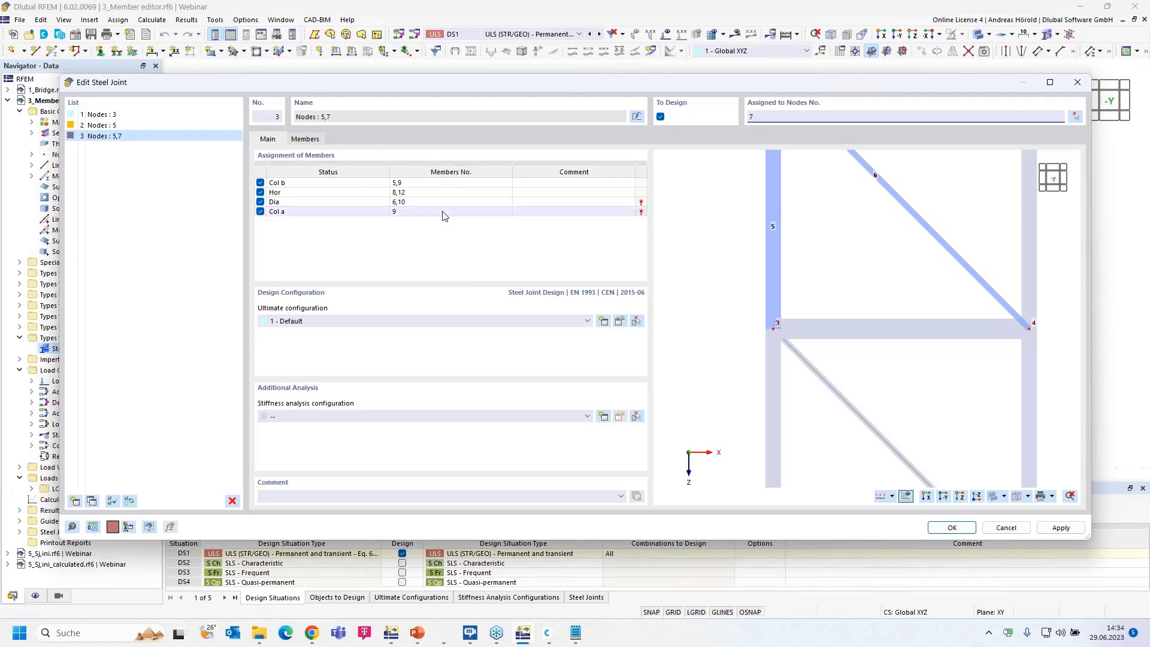
Step: Review the node 7 joint's components and delete both member editors and the fasteners
click(358, 143)
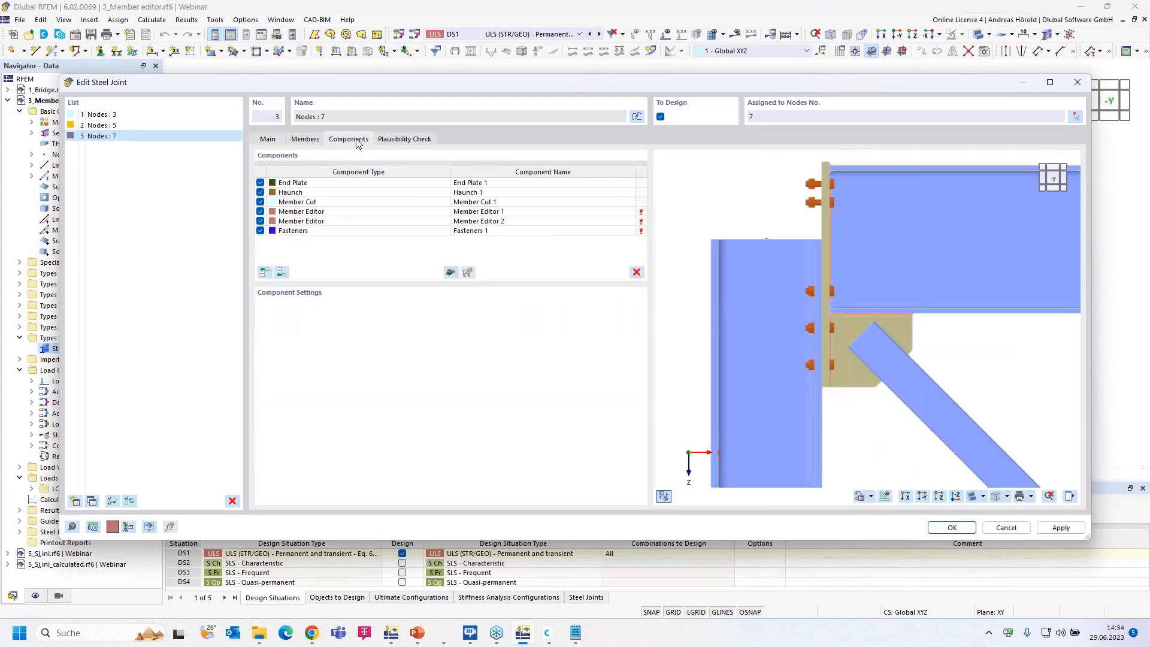
scroll(808, 235, down, 2)
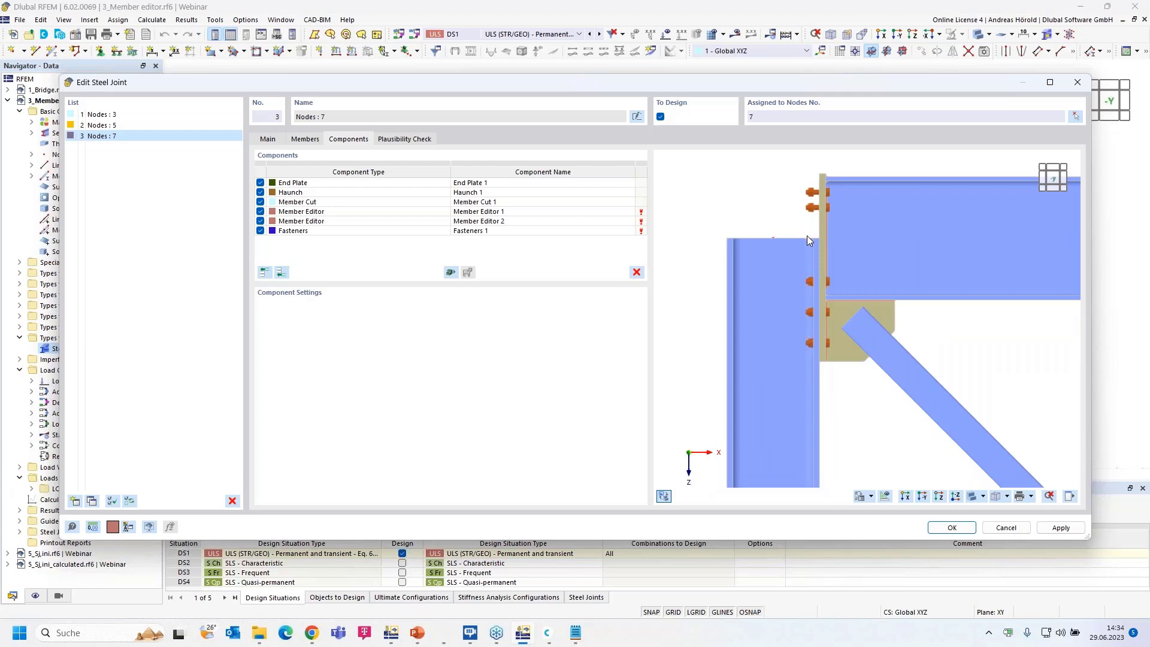
click(382, 183)
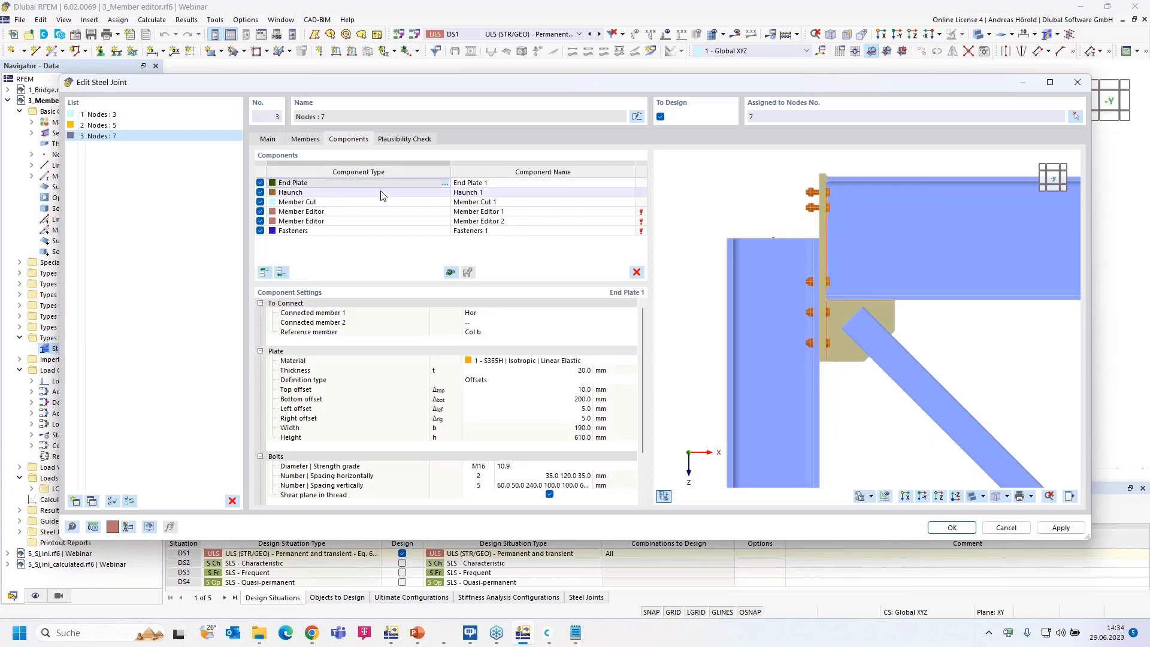
click(382, 194)
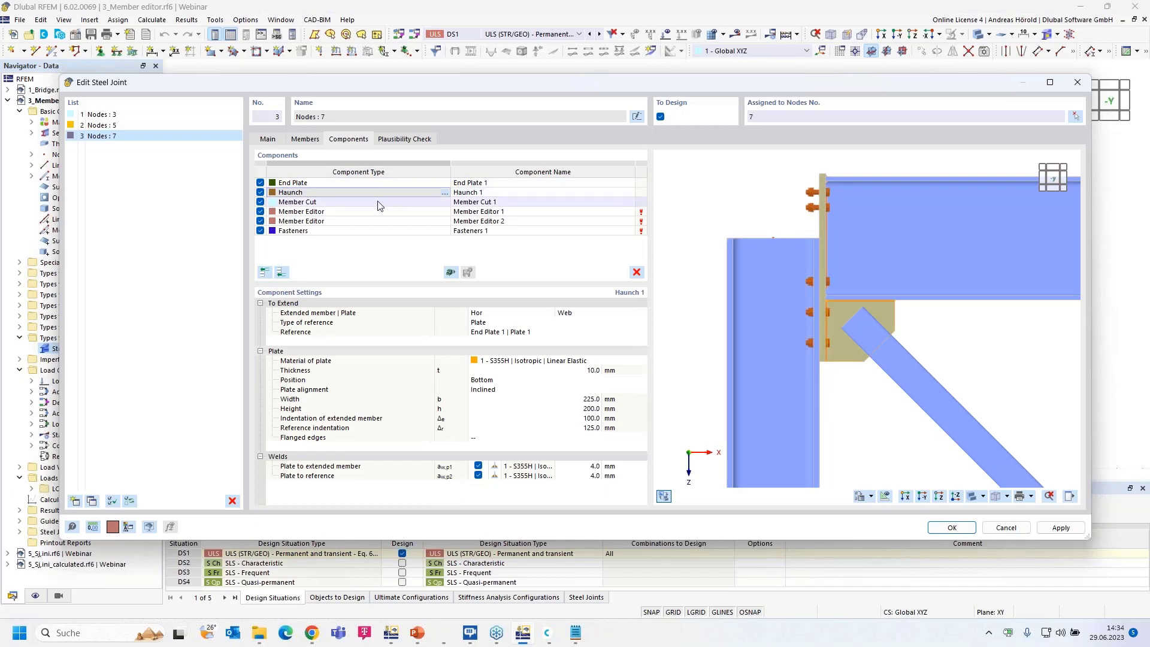
click(378, 204)
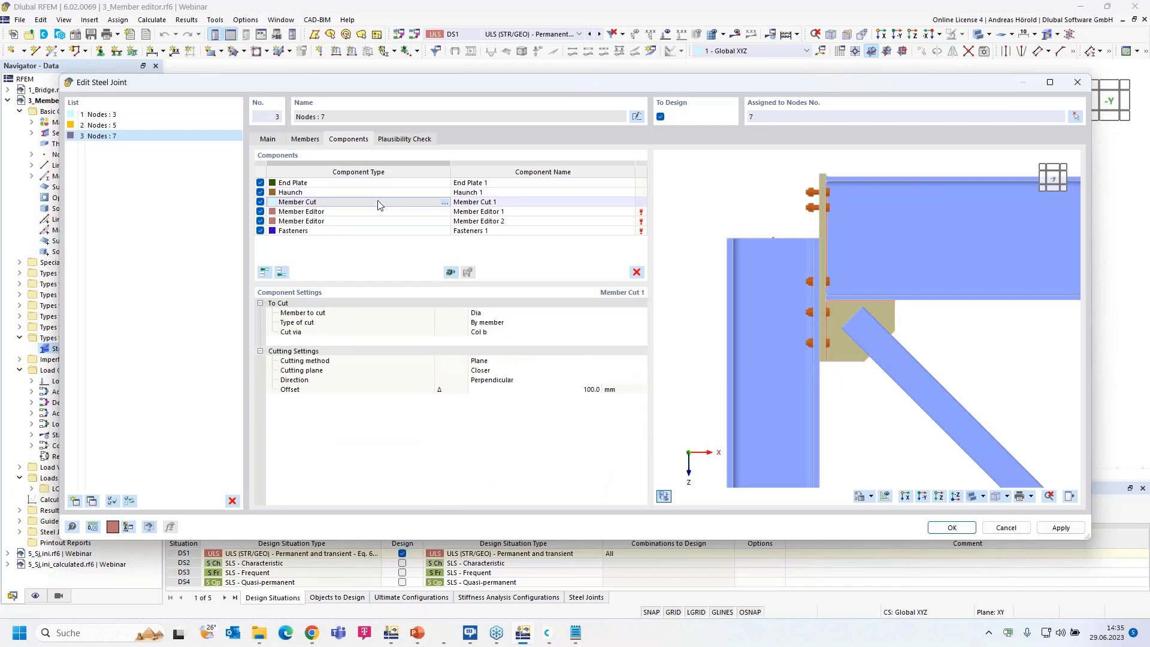
click(376, 212)
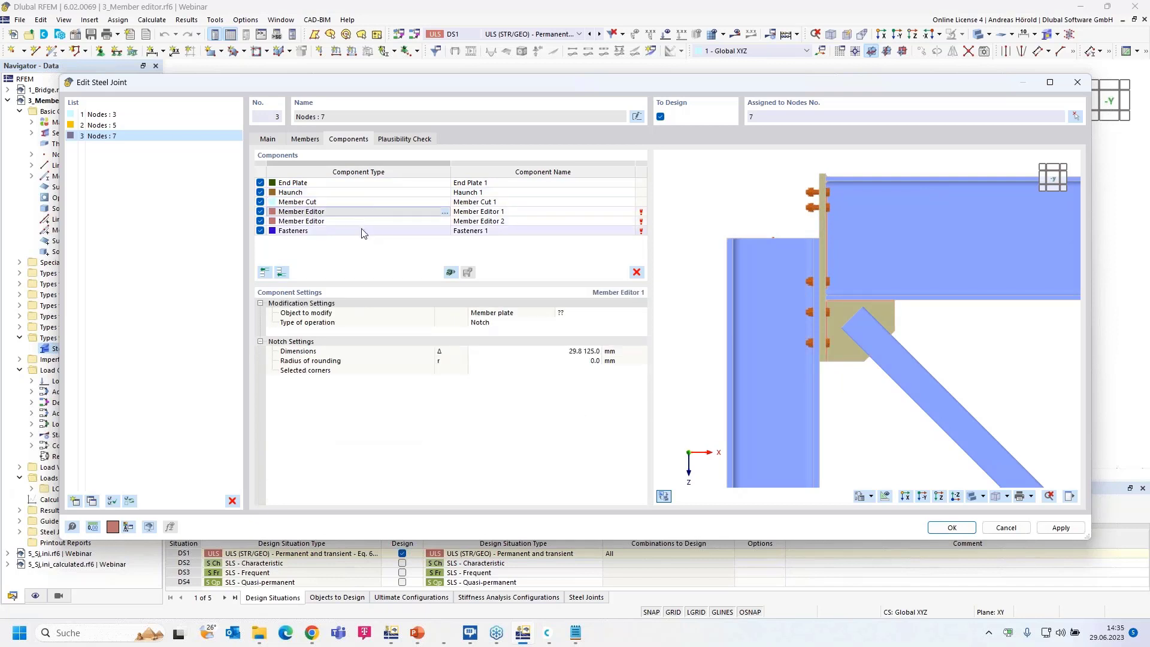
shift+click(362, 231)
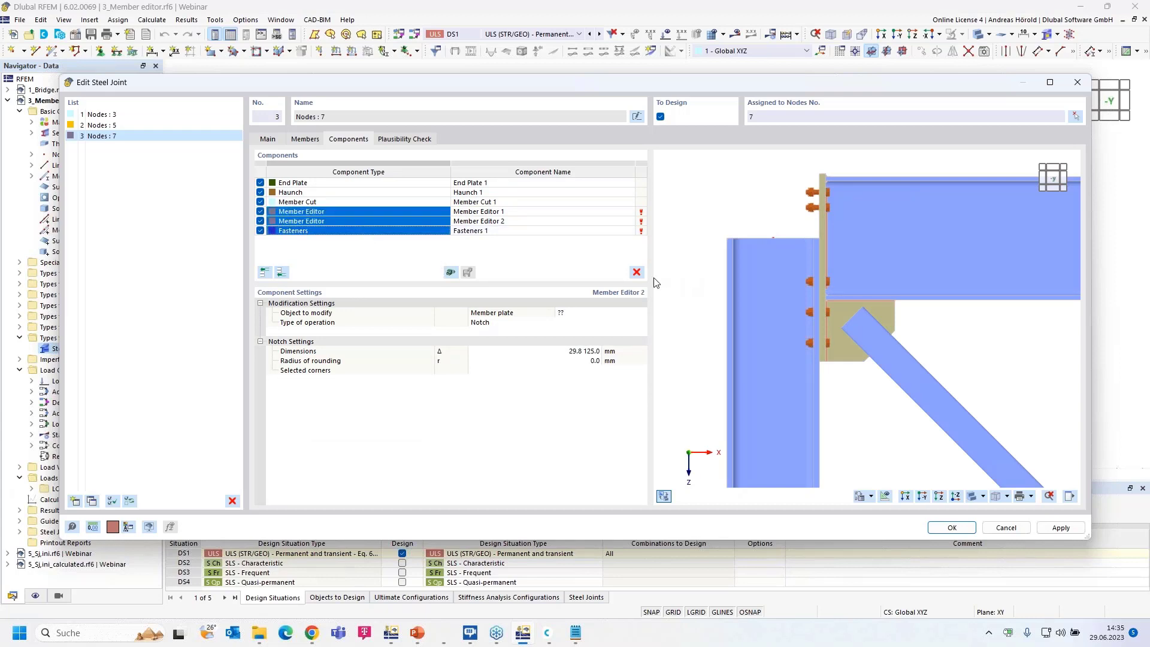
click(637, 273)
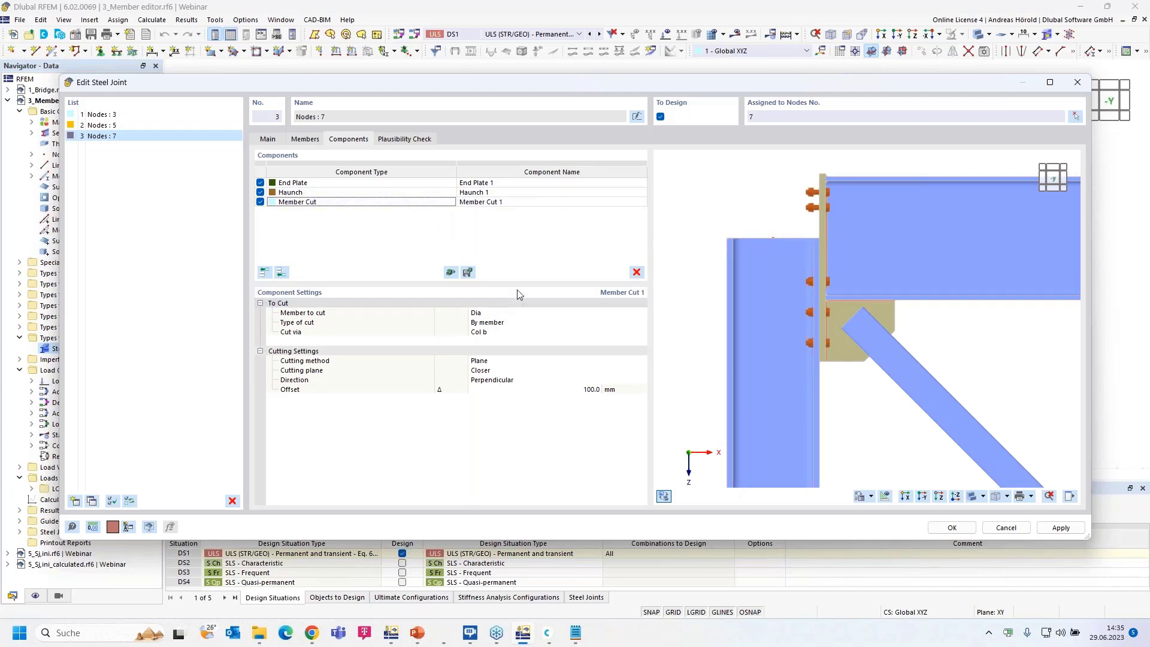
Step: Set the offset of Member Cut 1 on the diagonal to 240 mm
click(583, 390)
click(585, 390)
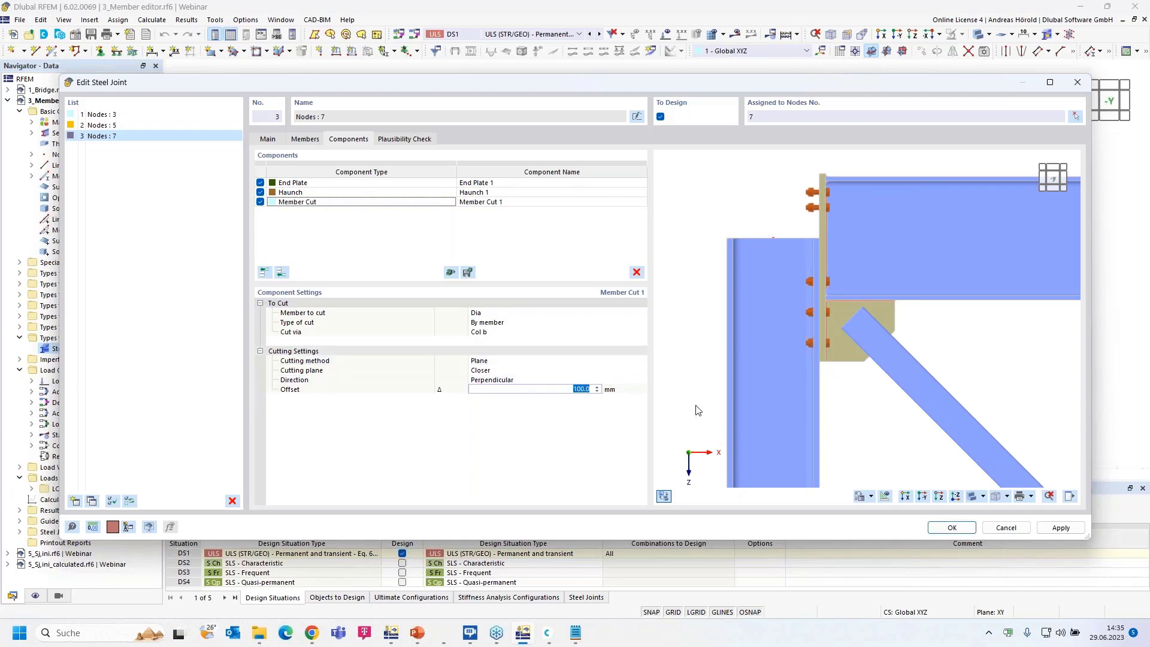
text(240)
key(Return)
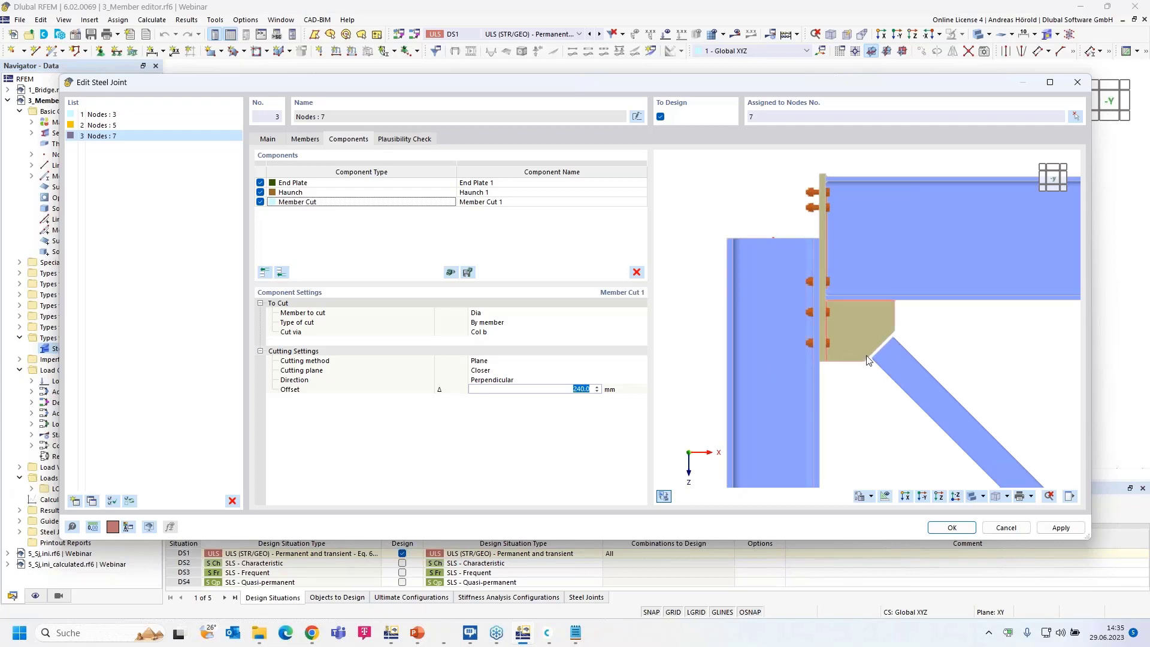
scroll(869, 360, up, 1)
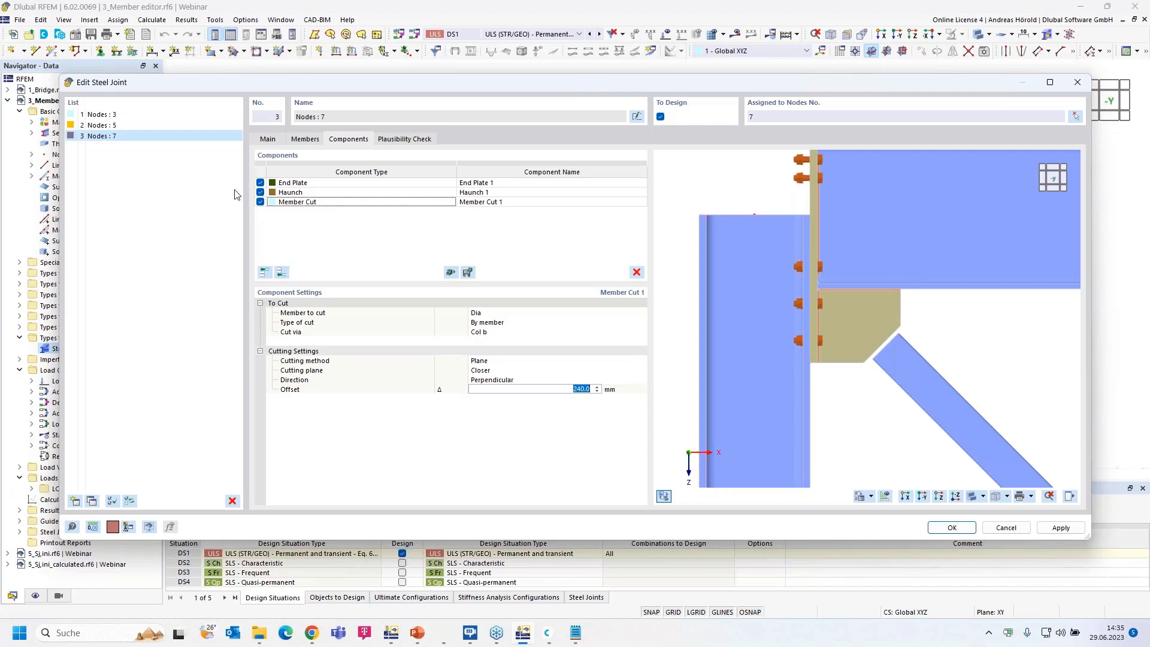
Step: Add a second member cut that trims the column Col b by the horizontal member Hor
click(282, 273)
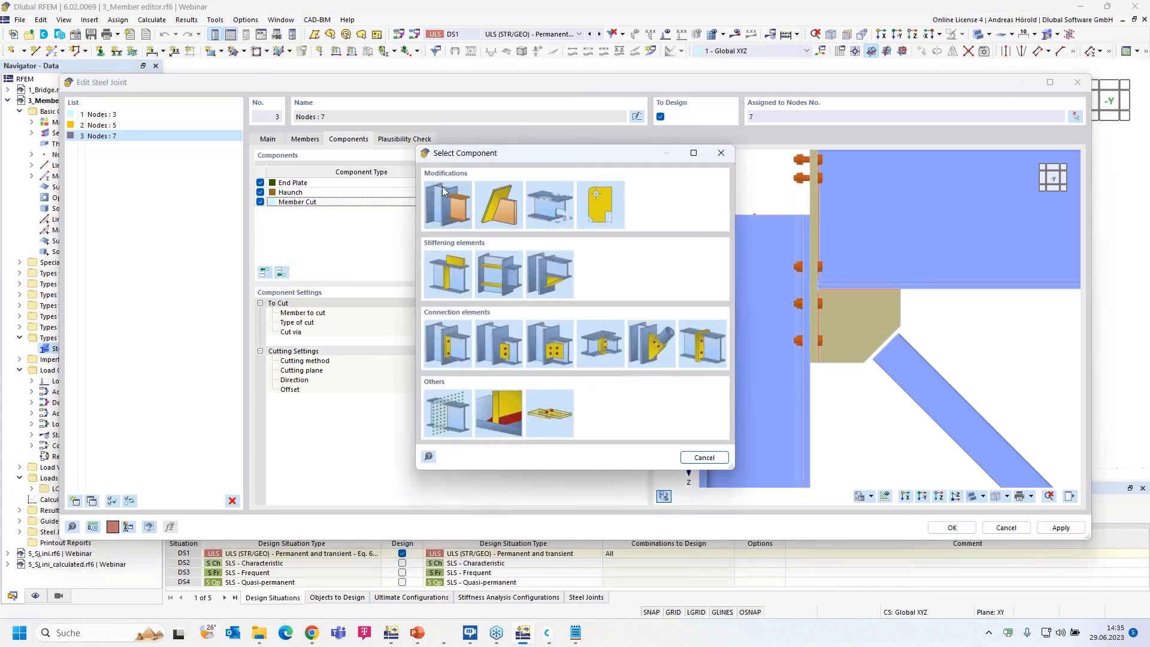
click(453, 205)
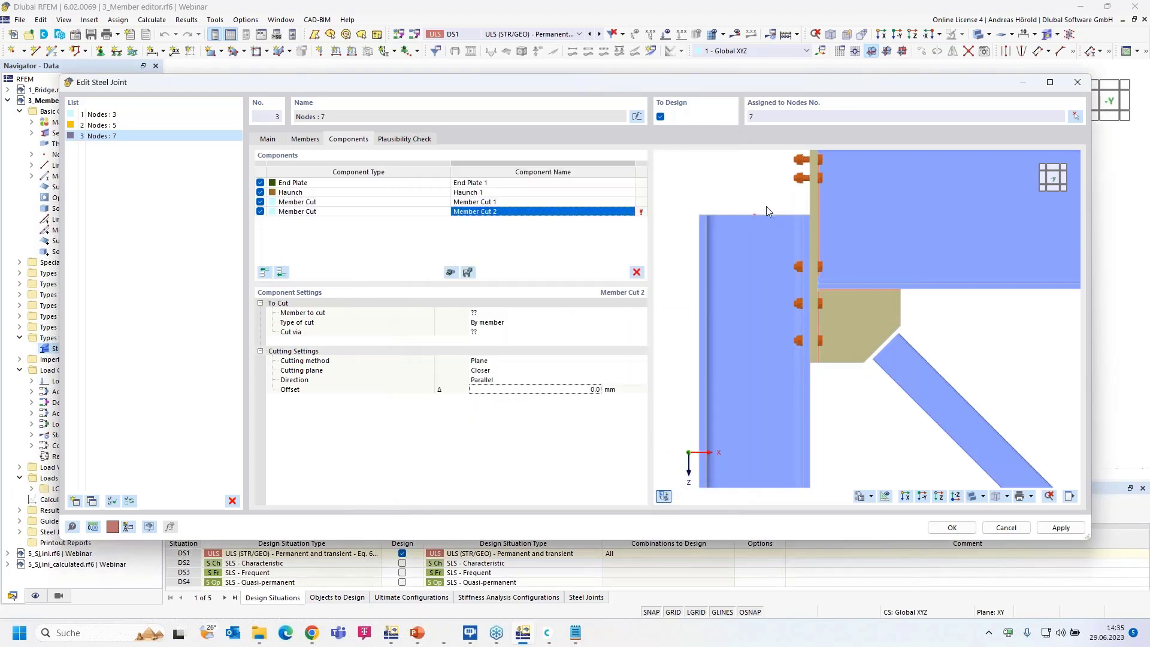
scroll(762, 206, down, 3)
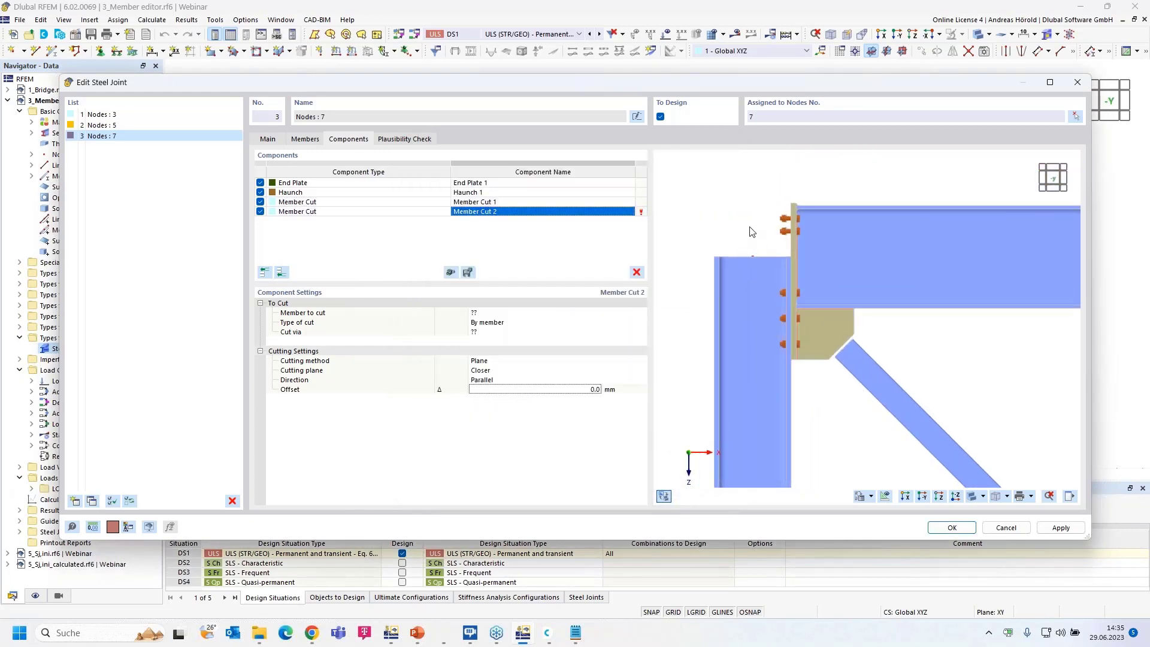
click(494, 313)
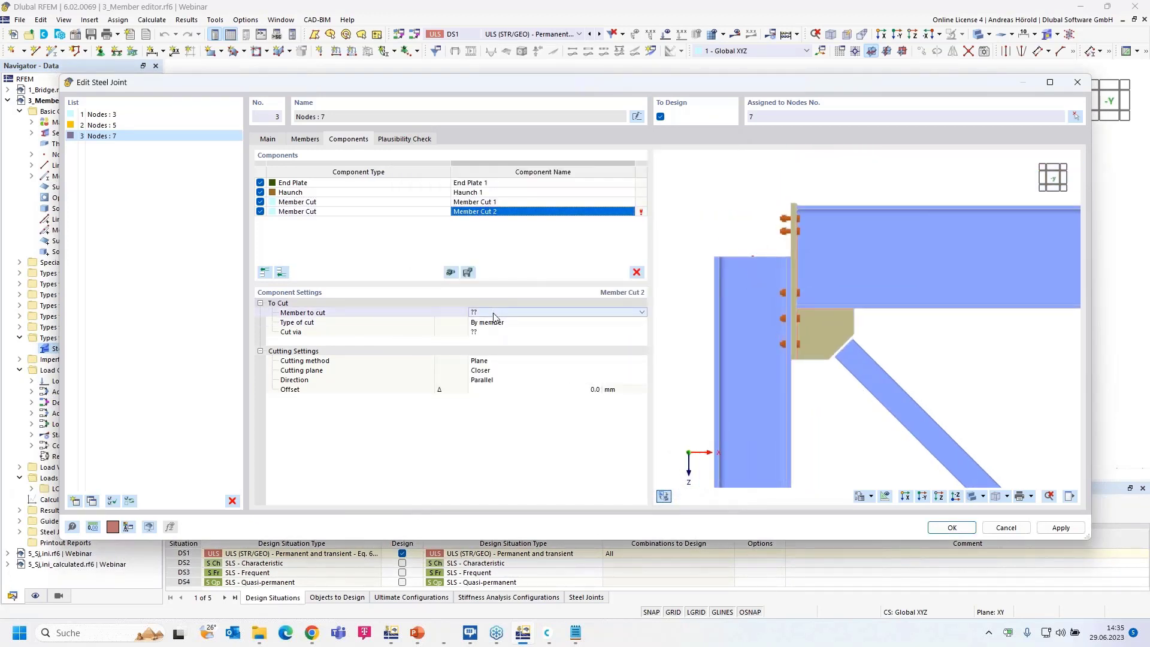
click(527, 313)
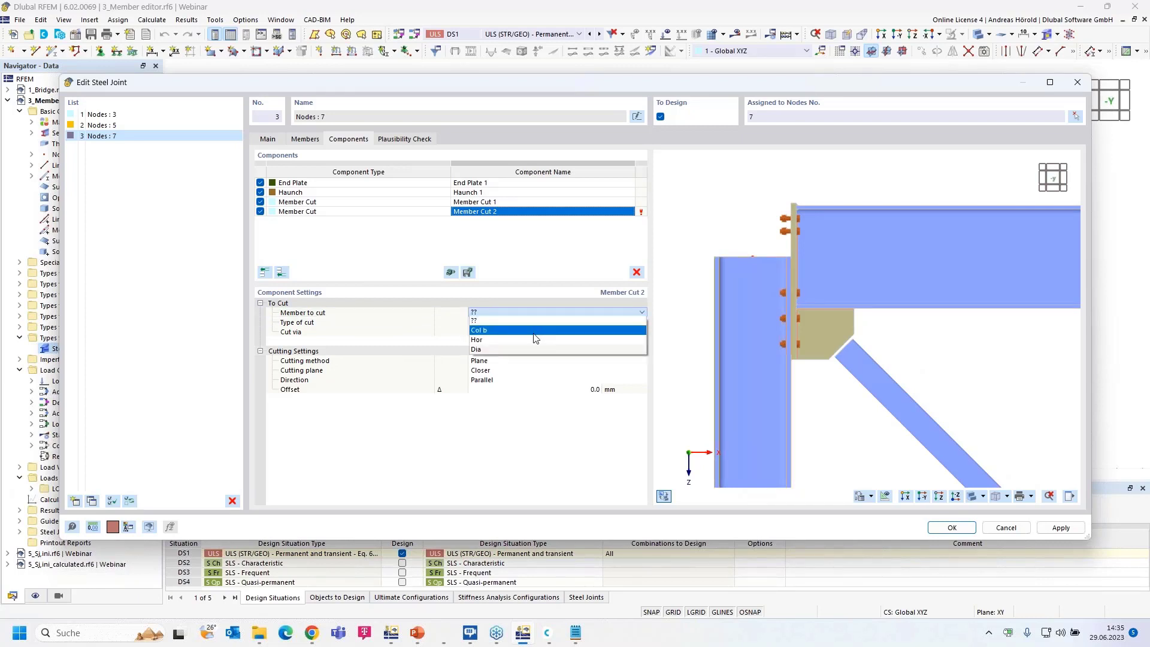
click(535, 330)
click(524, 334)
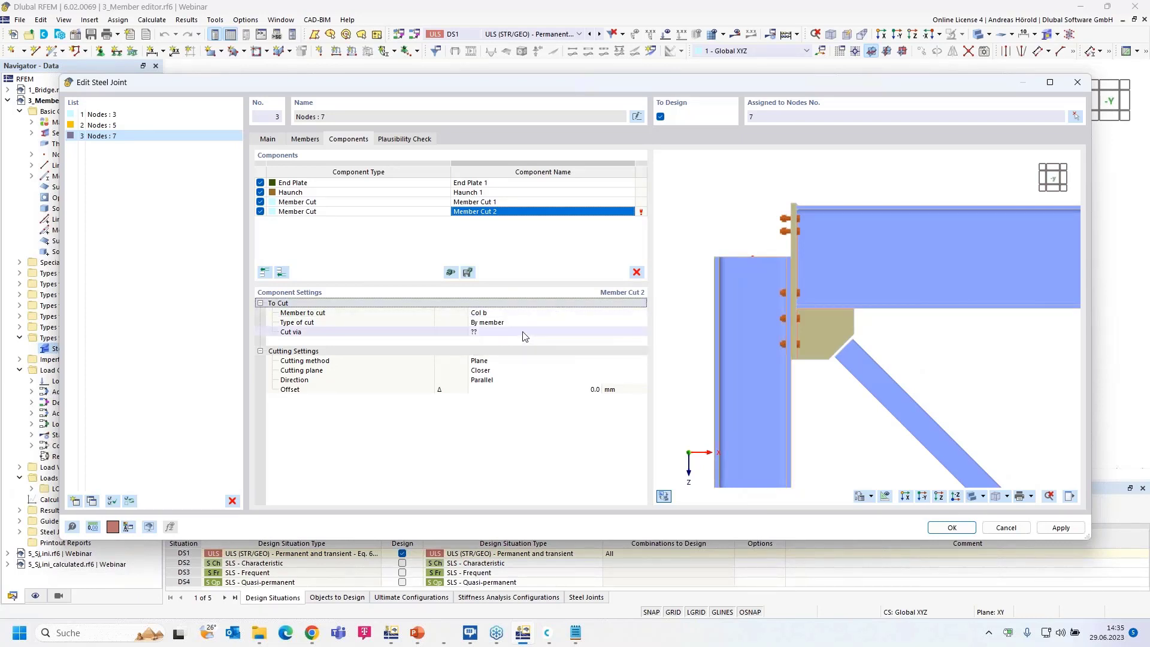
click(523, 332)
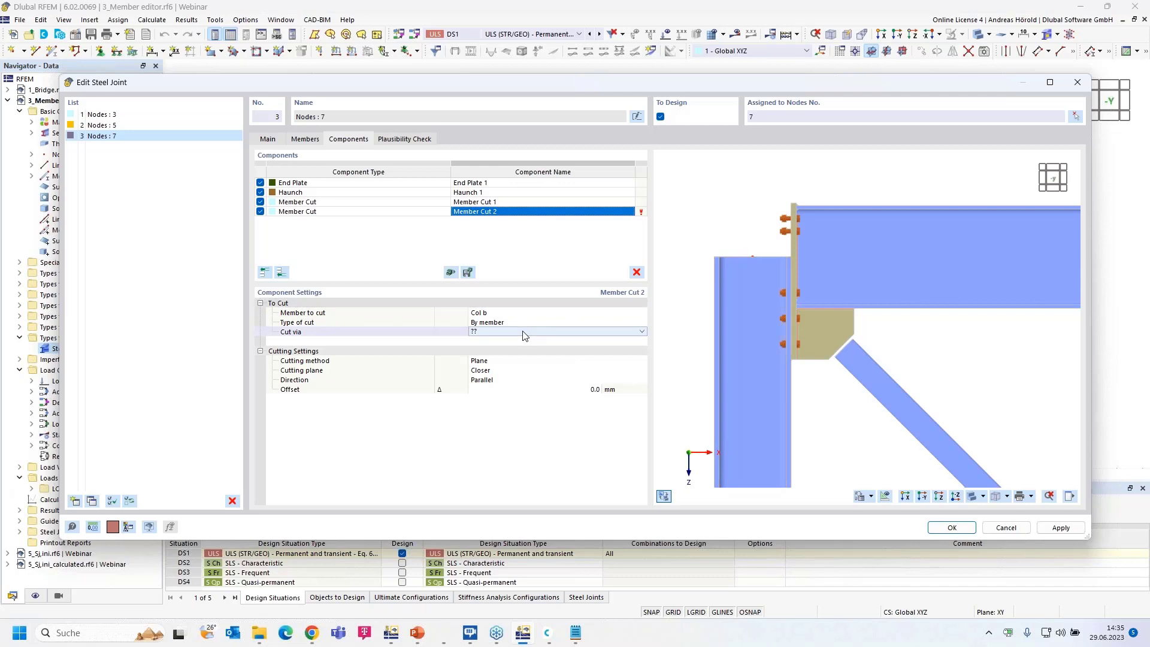
click(523, 332)
click(516, 348)
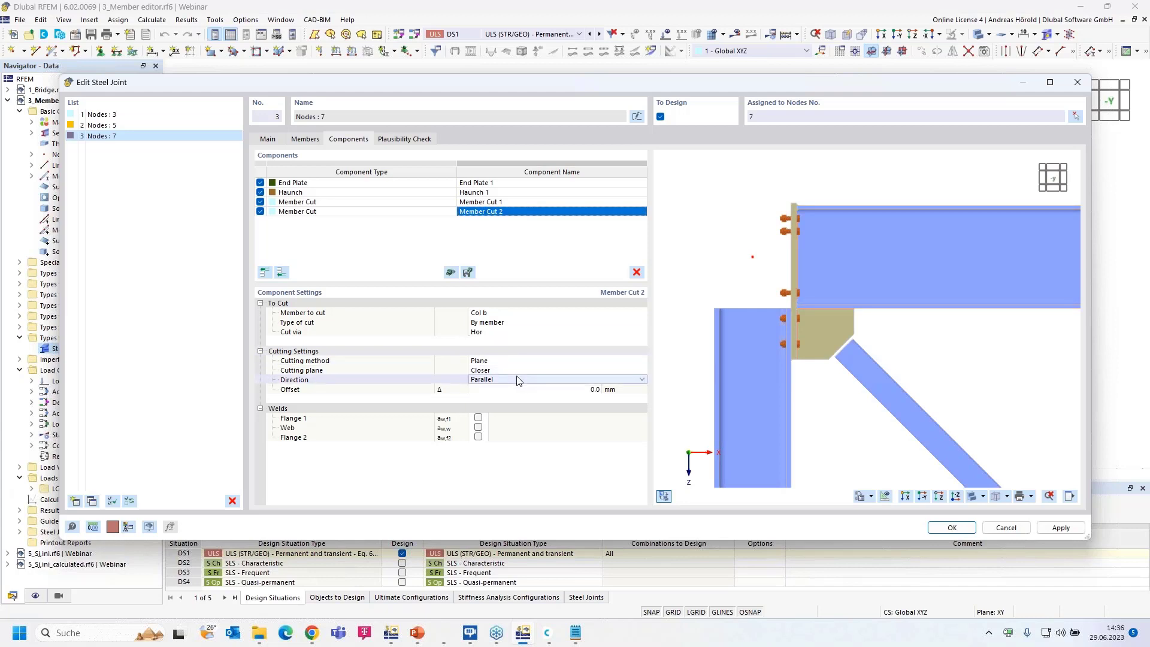
Step: Set the column cut's cutting plane to Farther with an offset of -50 mm
click(520, 371)
click(531, 370)
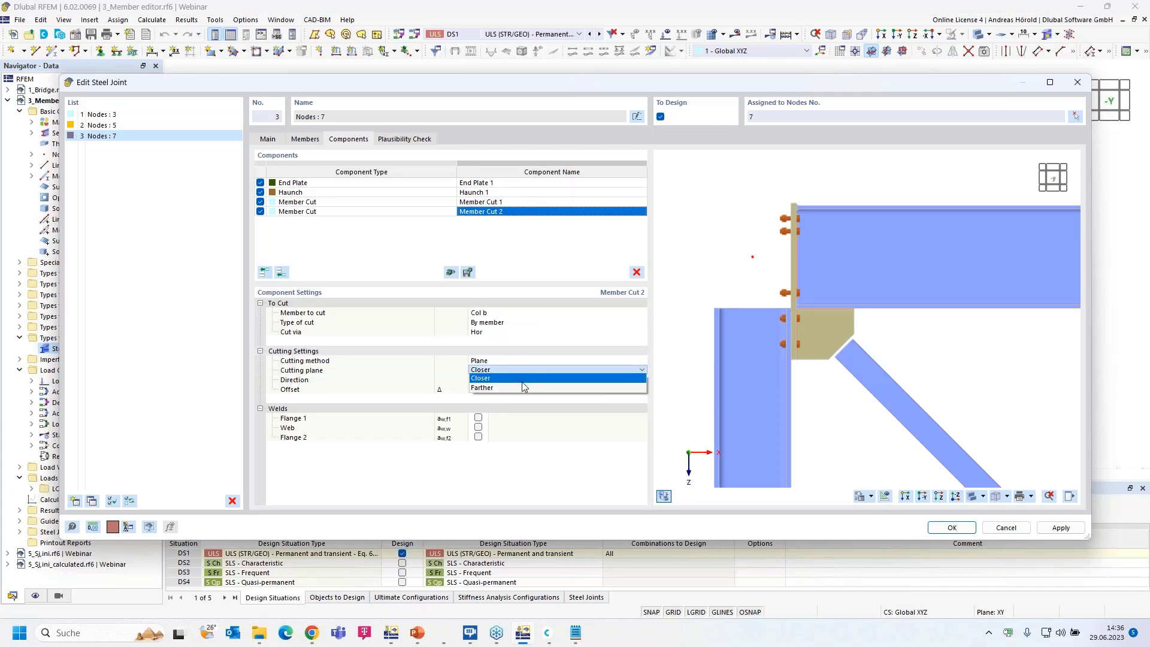
click(522, 387)
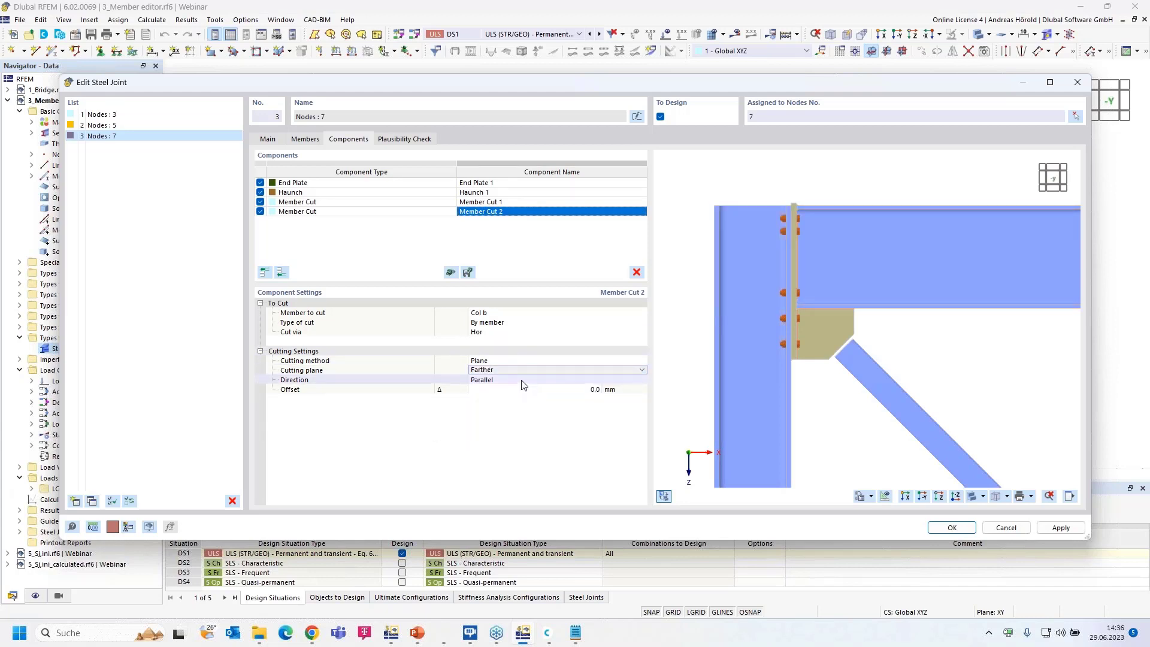
click(569, 389)
text(-)
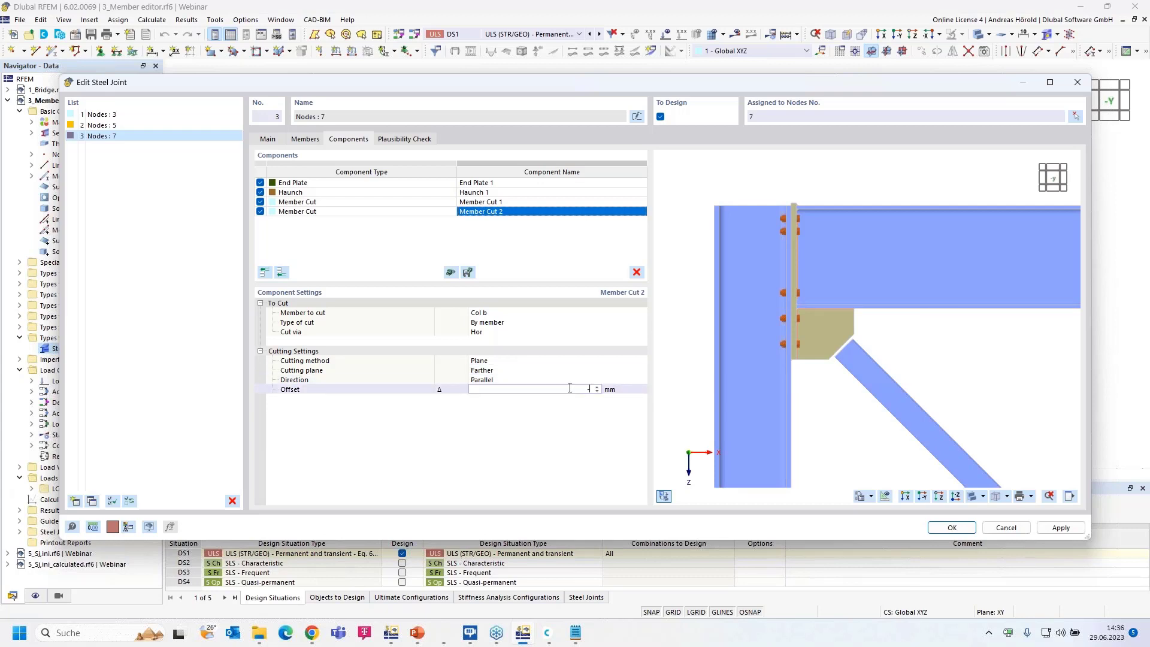
text(50)
key(Return)
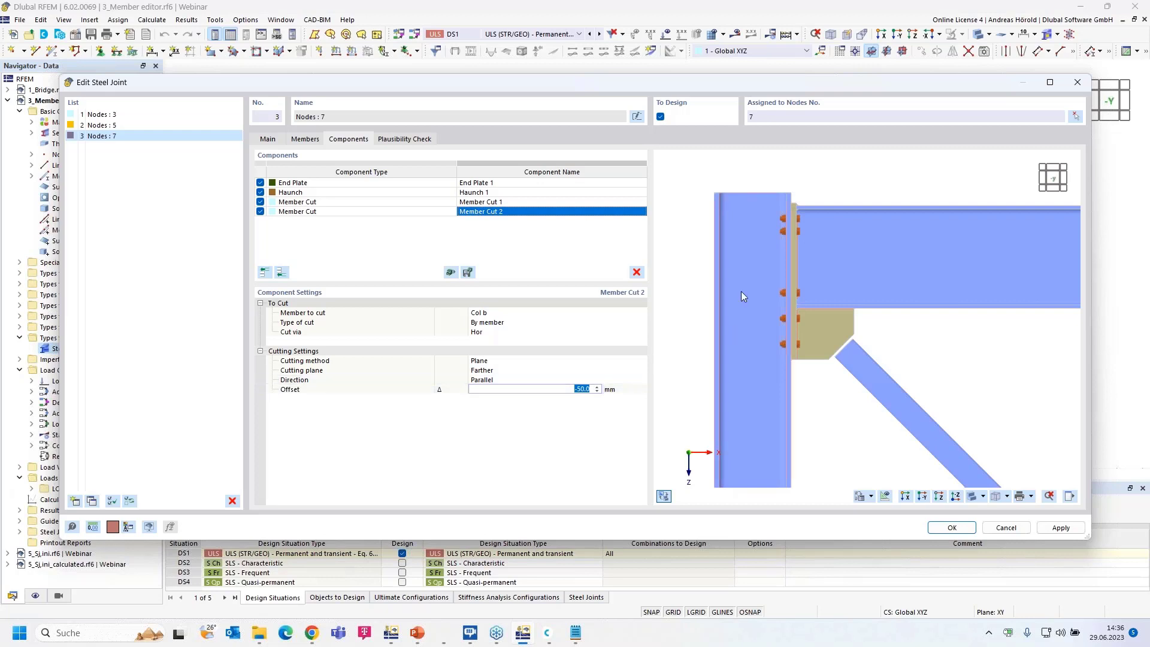
scroll(788, 204, up, 4)
scroll(791, 203, down, 2)
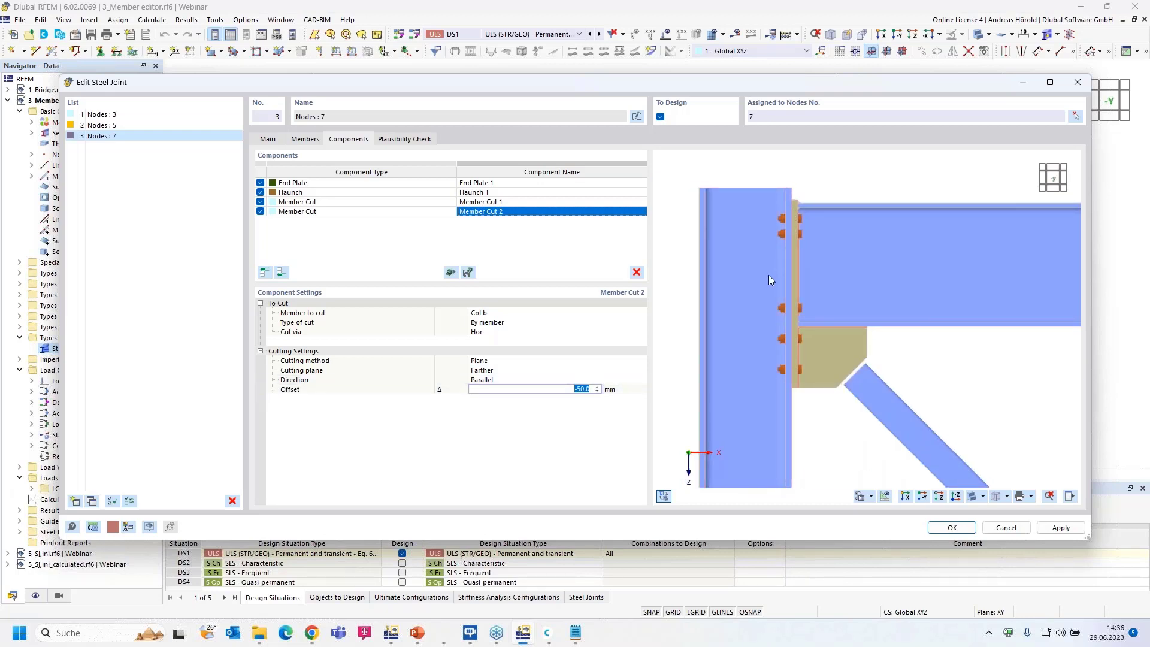
scroll(752, 320, down, 1)
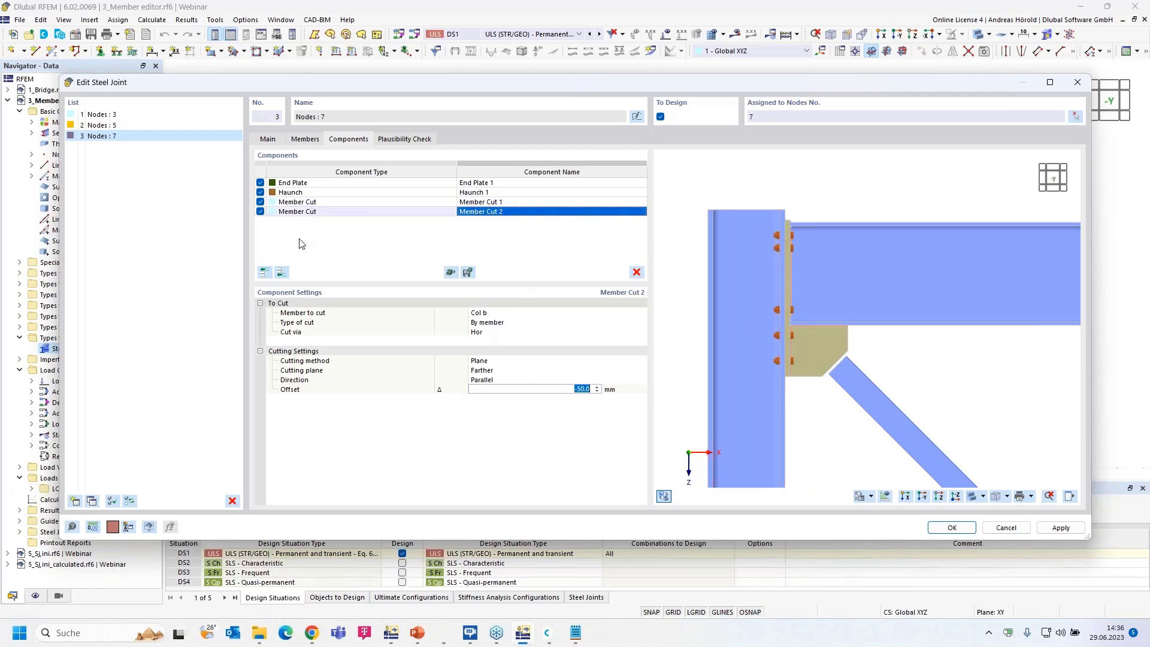
Step: Add a Plate component to the node 7 joint and assign it the material S355H
click(280, 273)
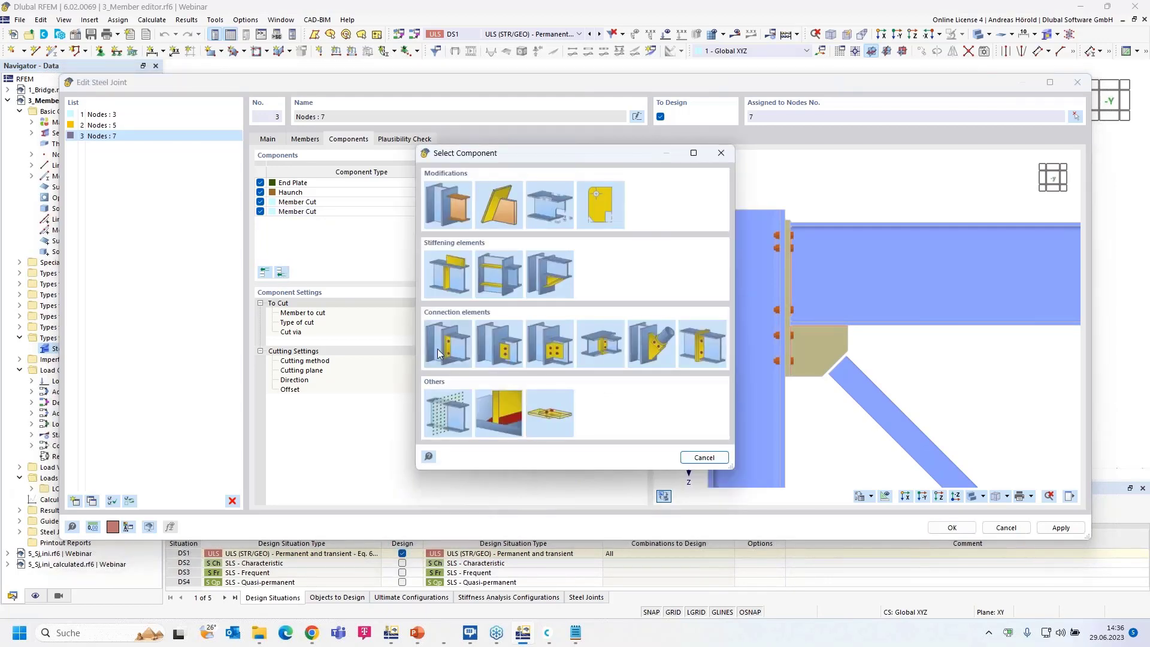
click(448, 268)
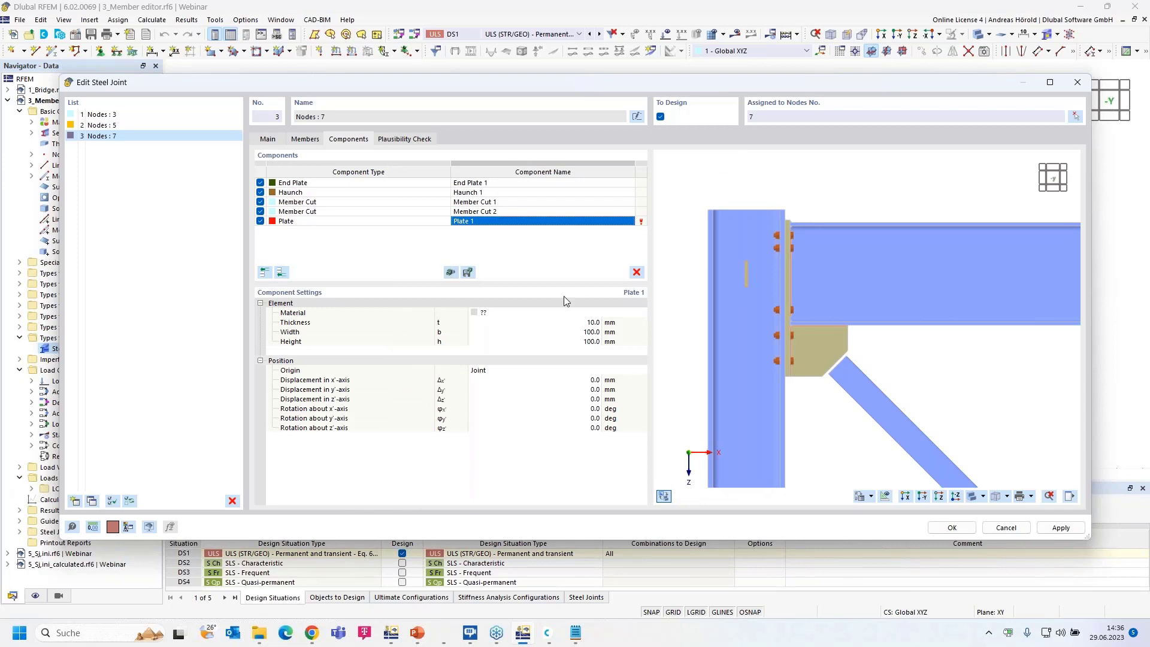
scroll(847, 355, up, 3)
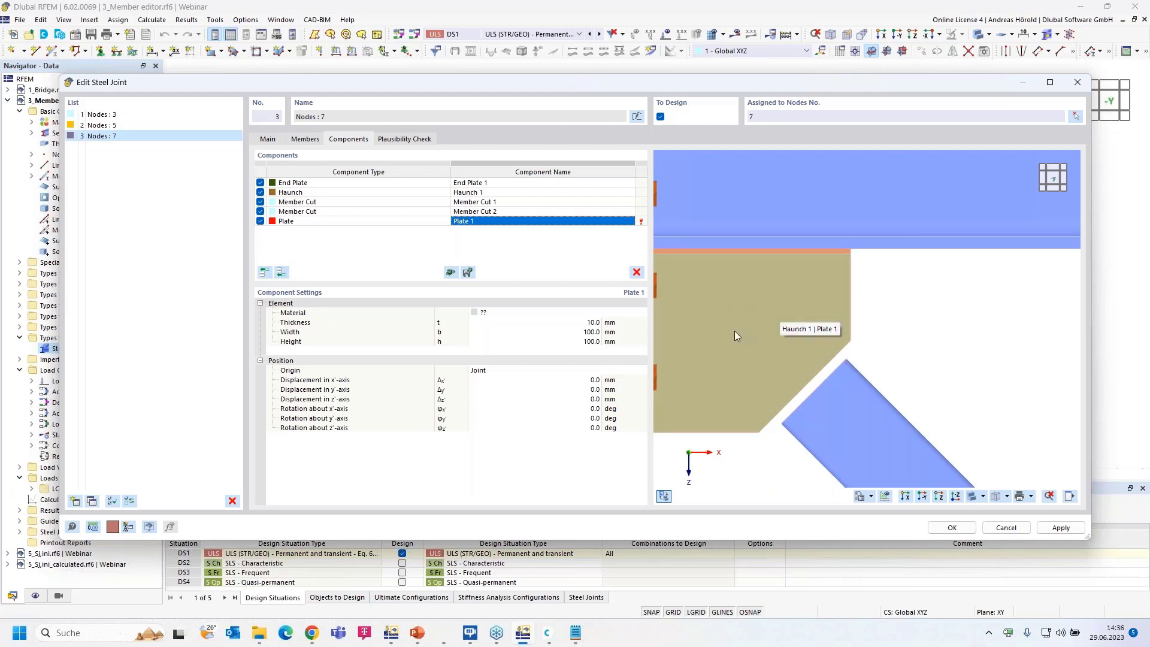
scroll(731, 335, down, 3)
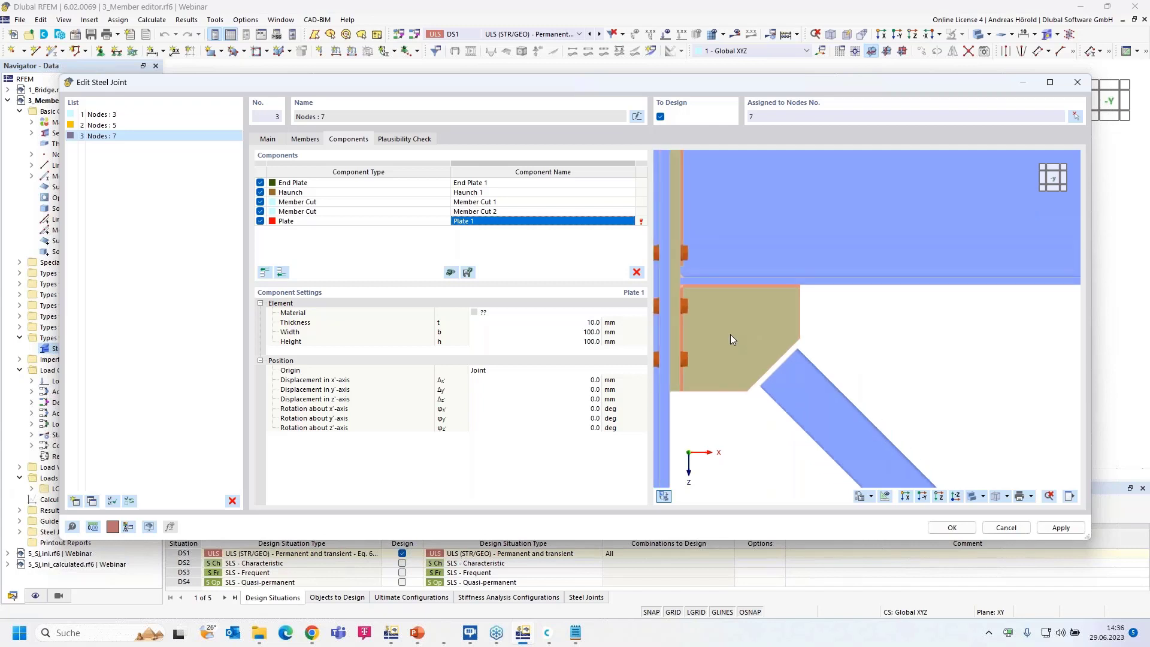
middle_drag(731, 335, 818, 349)
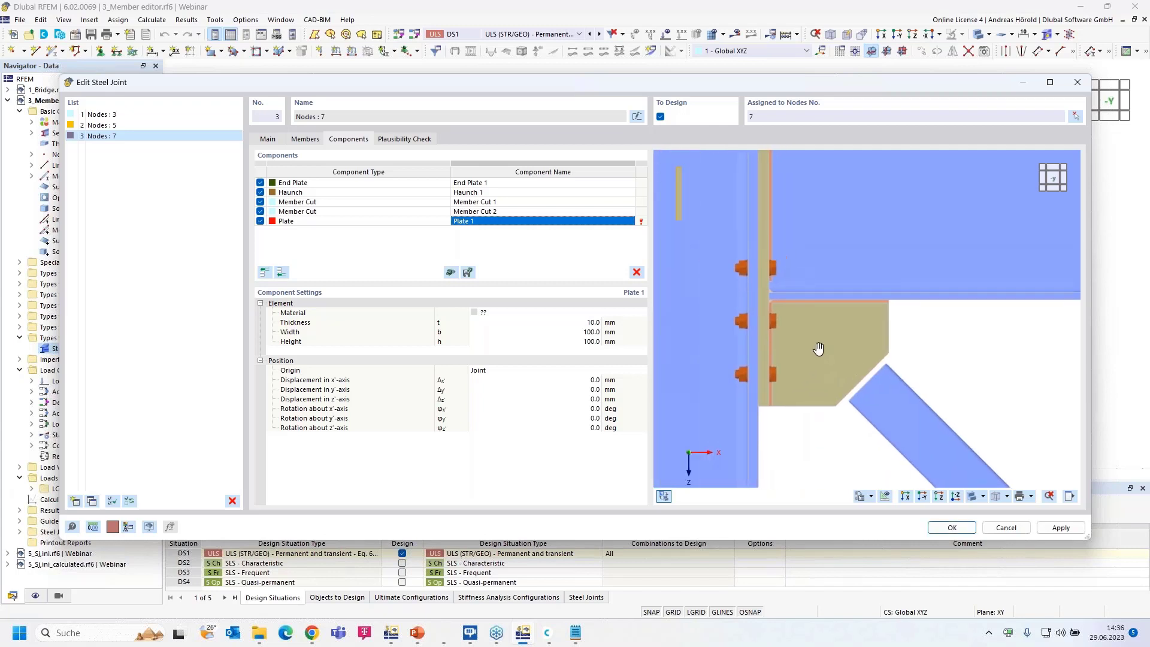
click(517, 313)
click(520, 321)
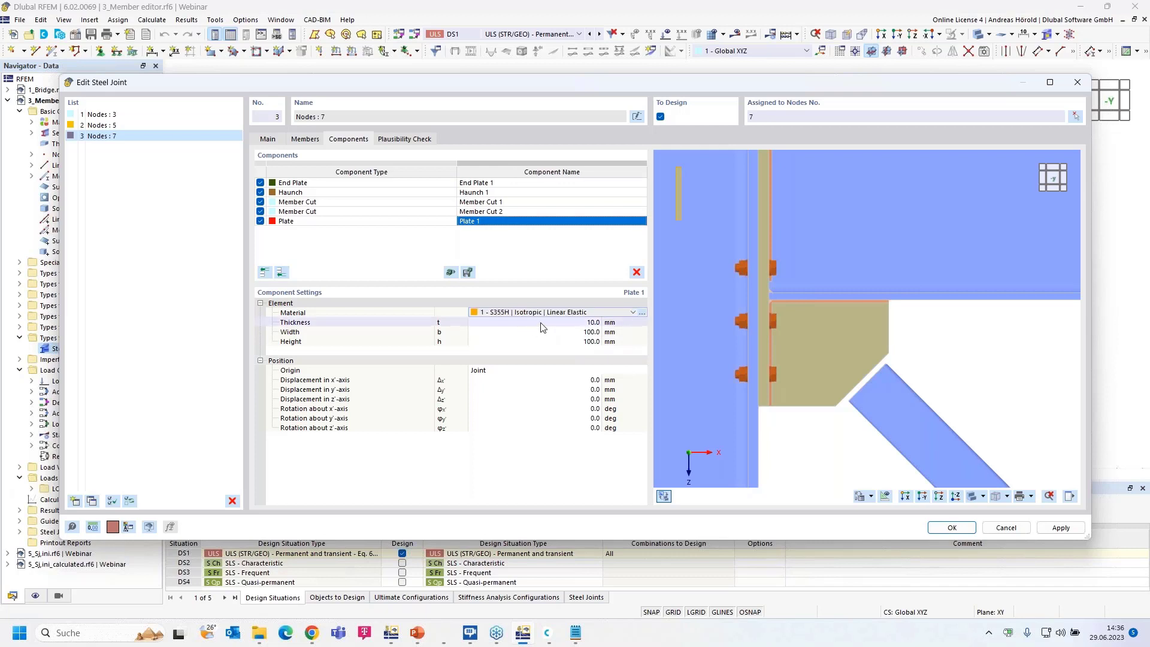
Step: Set the new plate's thickness to 5 mm, width to 260 mm and height to 120 mm
click(581, 322)
text(5)
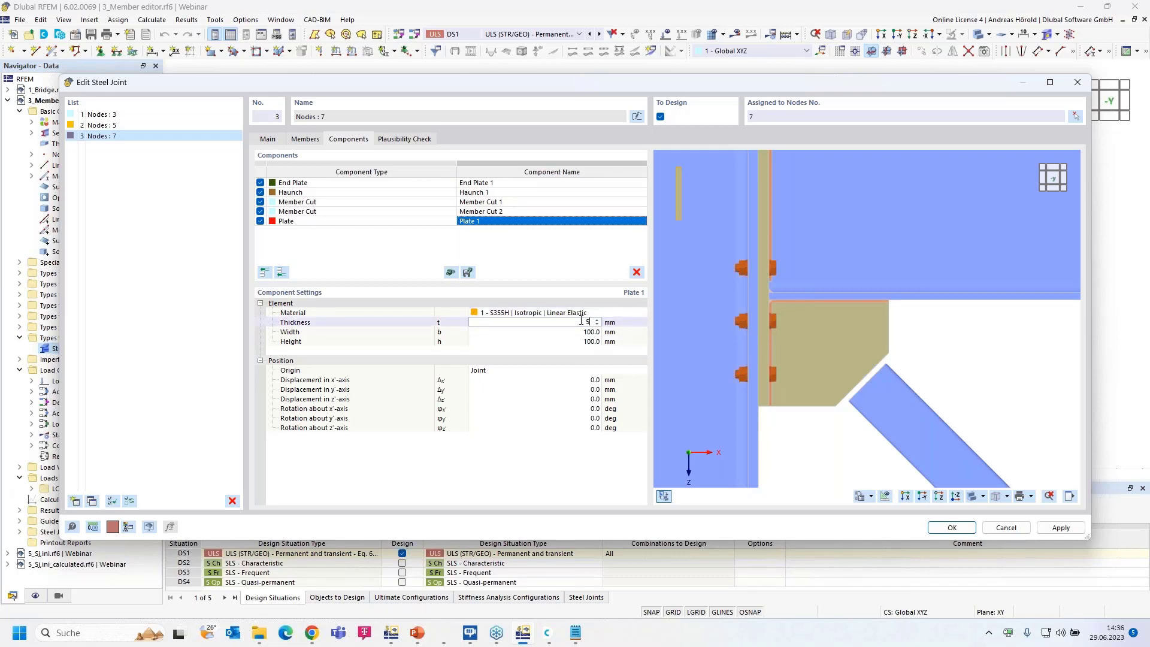
key(Tab)
text(260)
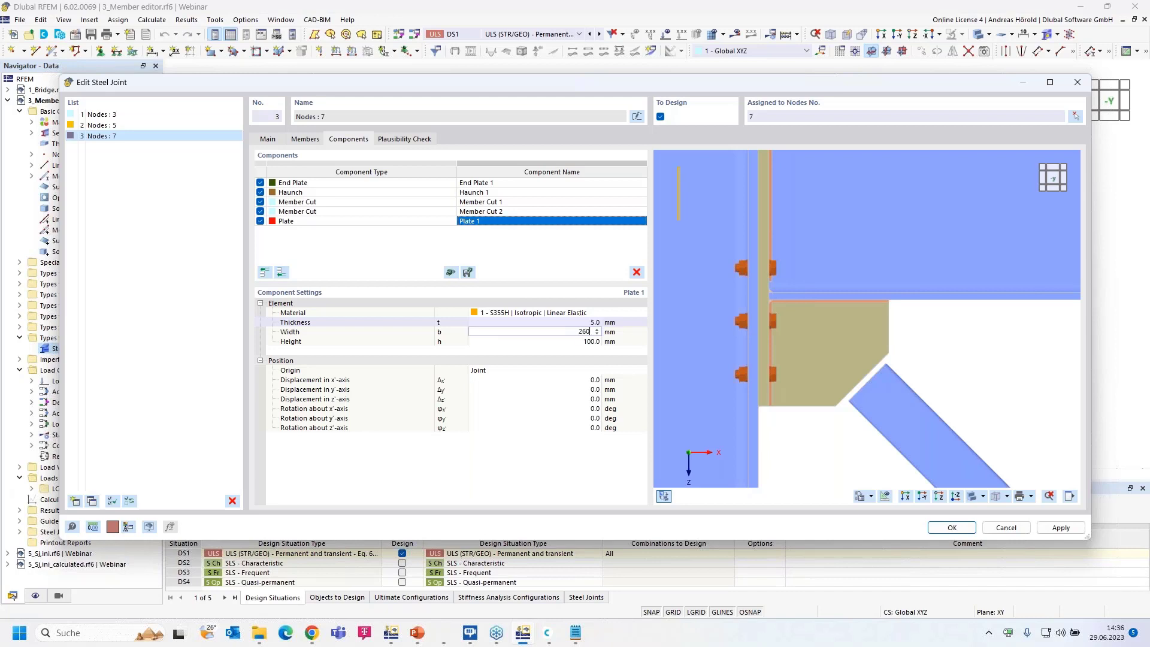
key(Tab)
text(12)
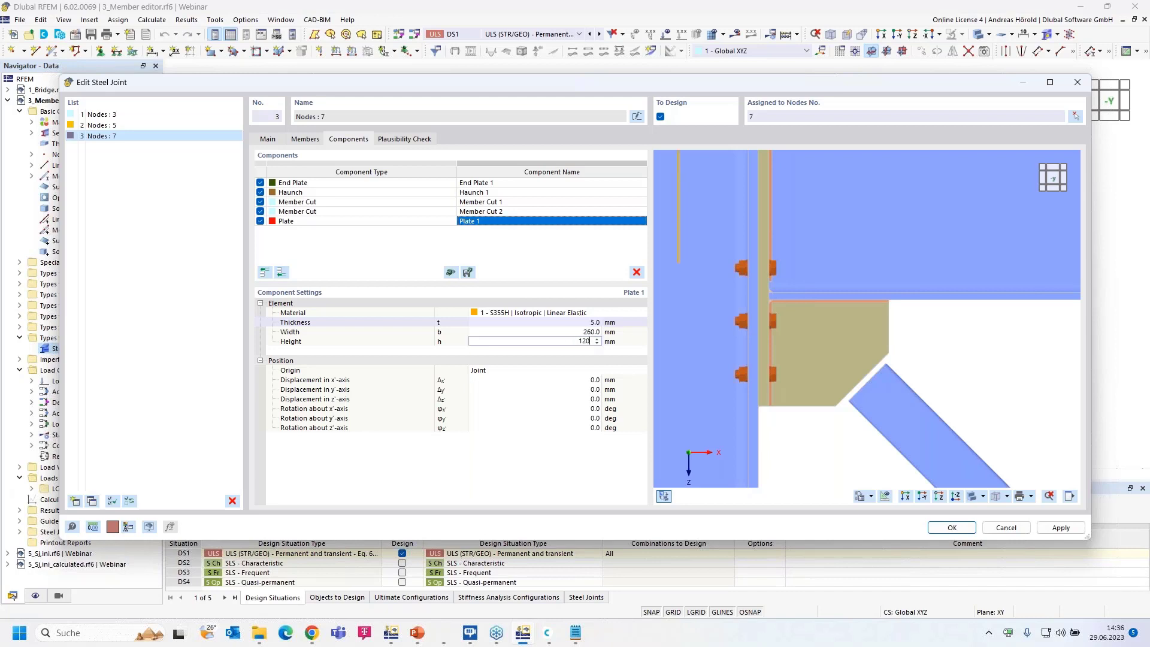
key(Tab)
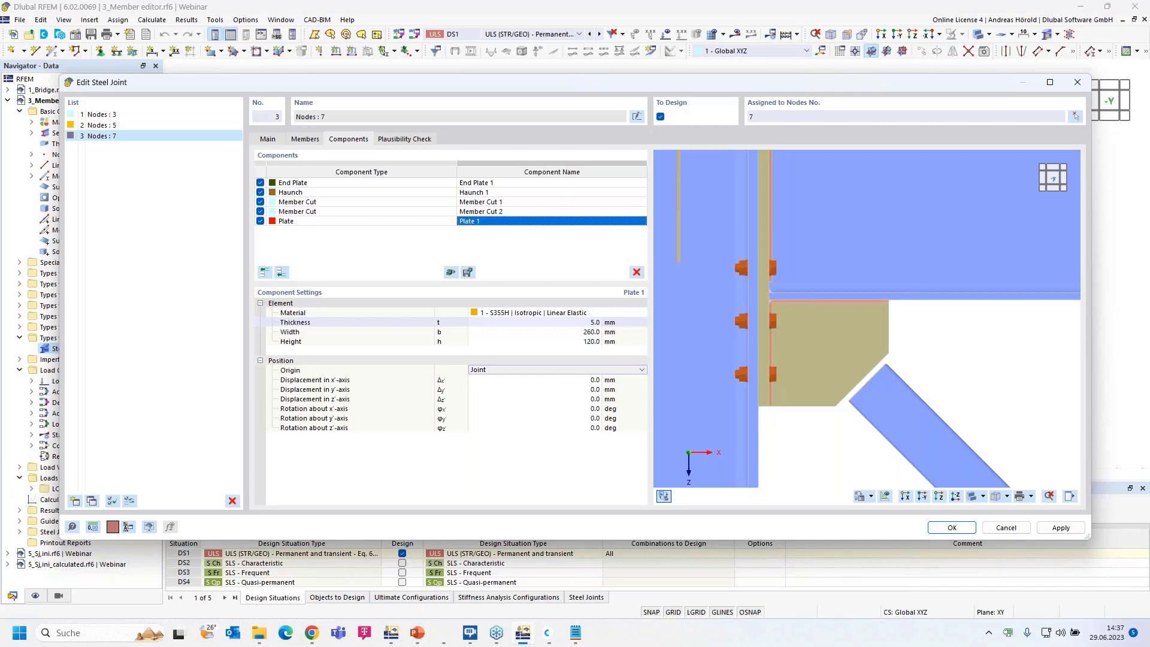
Step: Set the new plate's position origin to Plate, referencing the haunch plate Haunch 1 | Plate 1
click(576, 367)
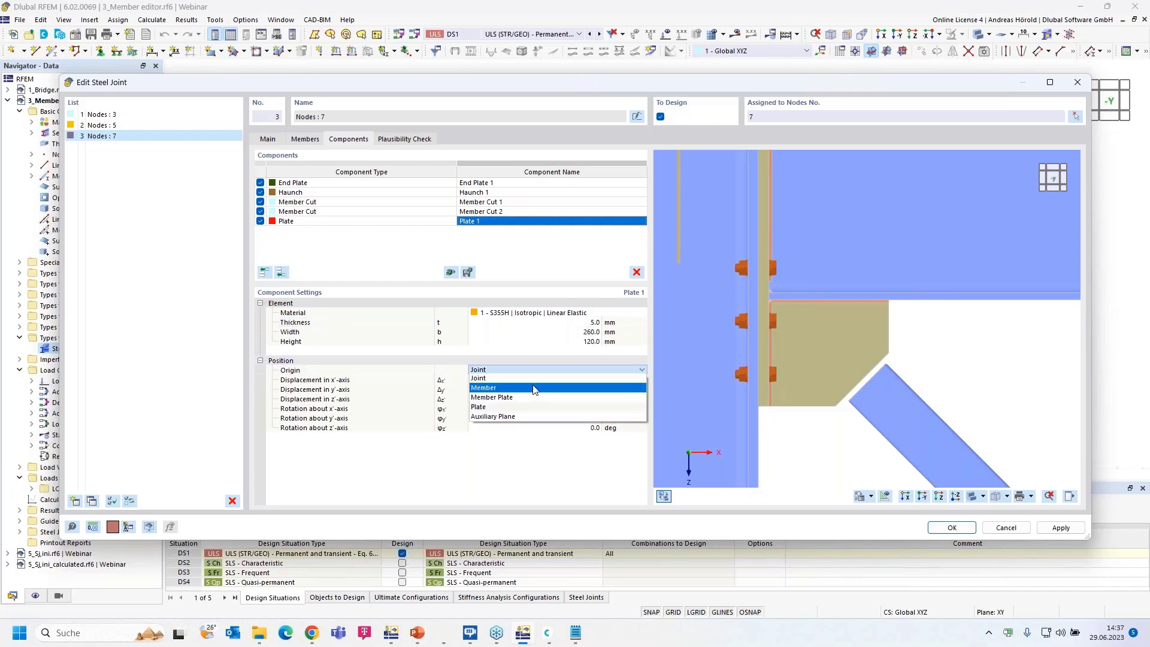
click(526, 407)
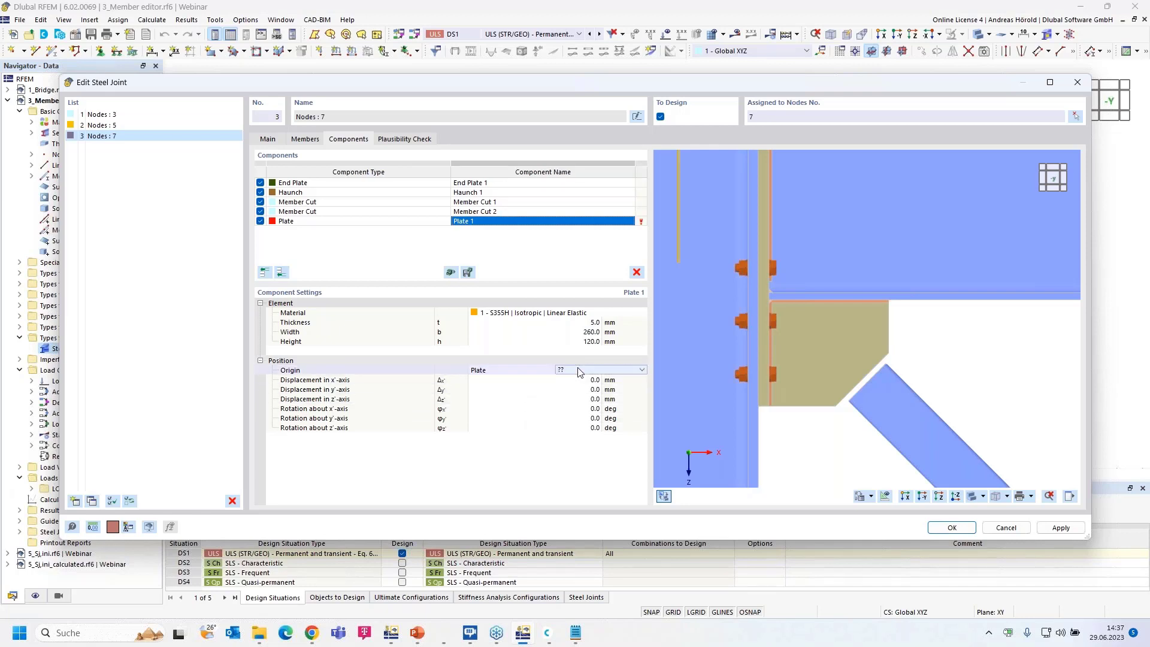
click(636, 373)
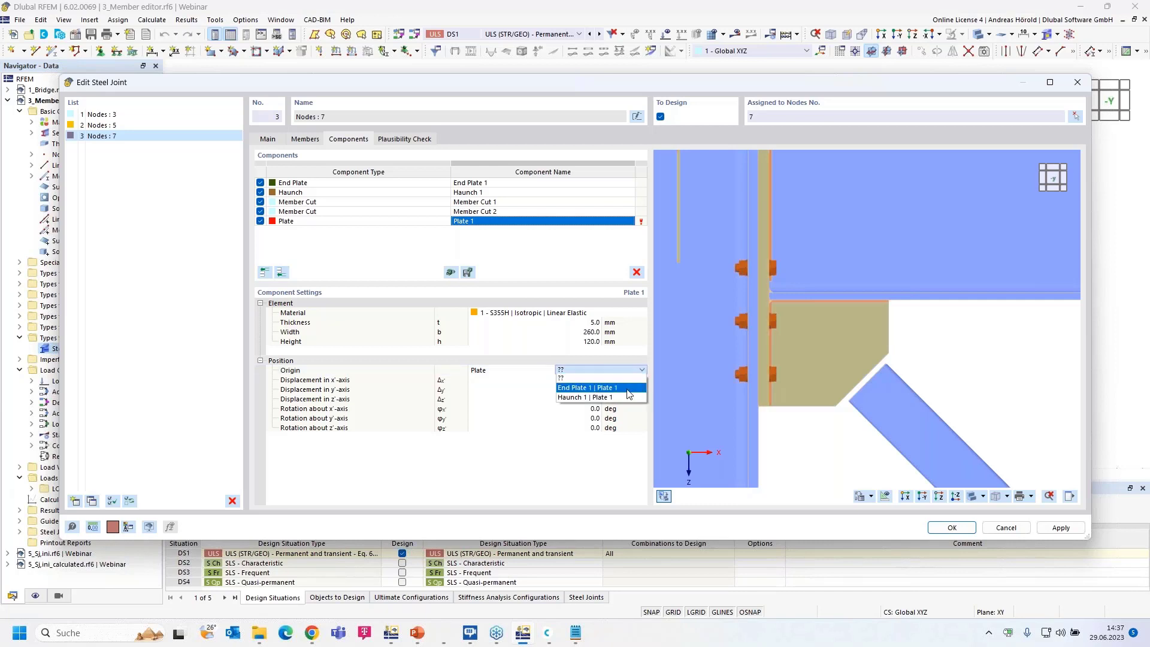
click(625, 396)
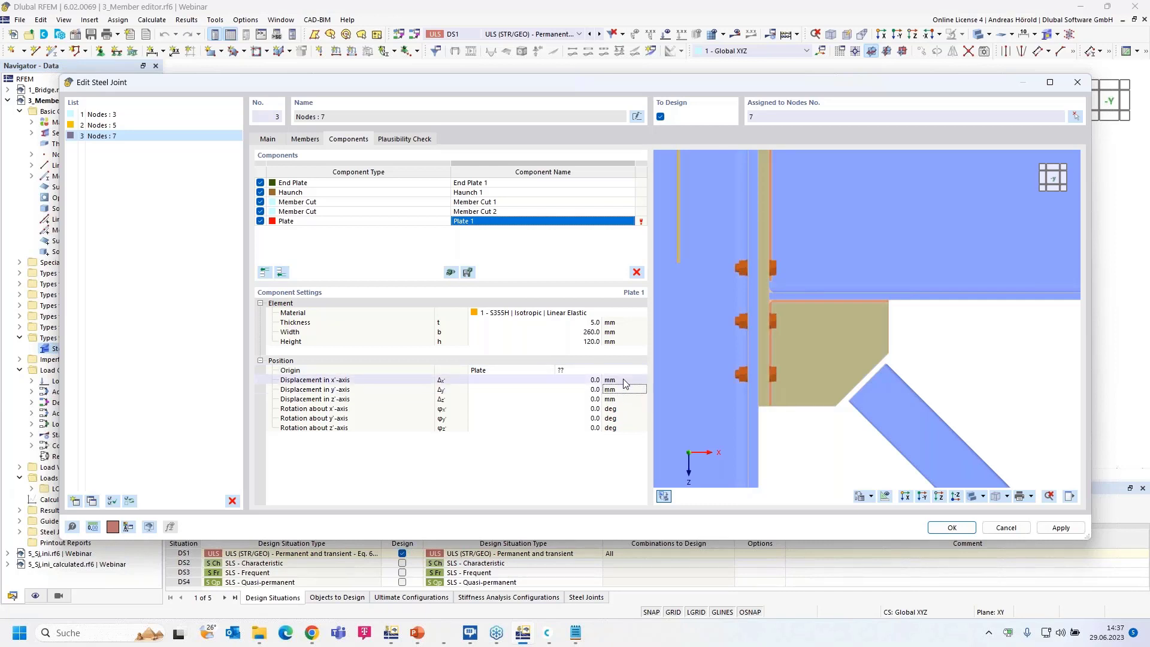
click(636, 372)
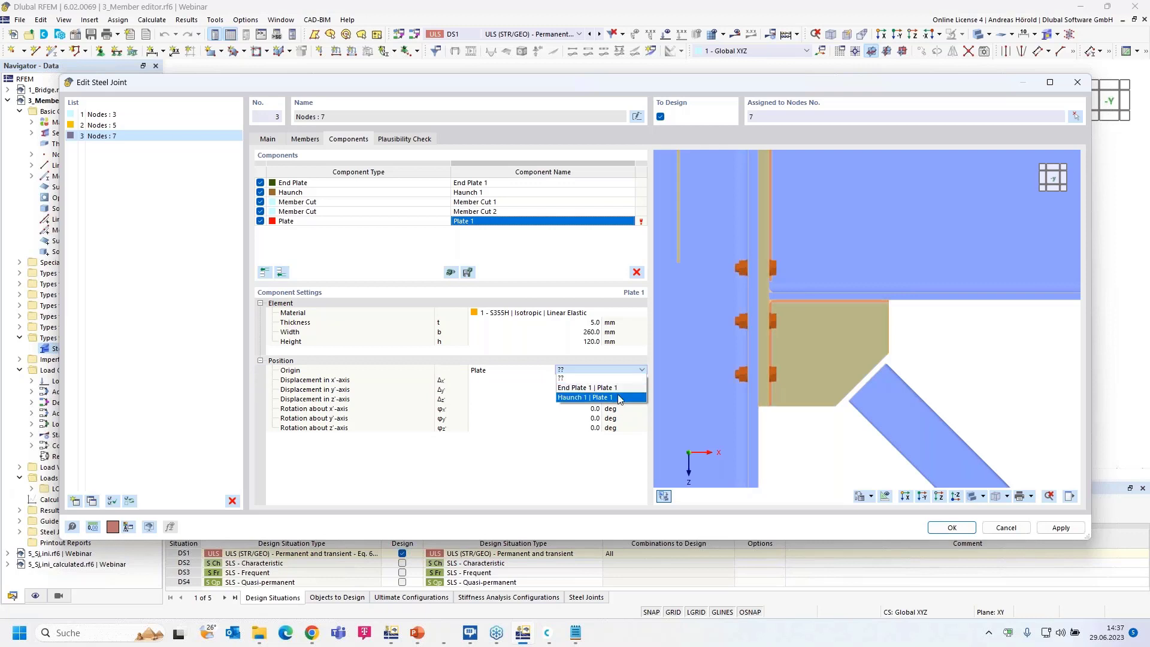
click(620, 398)
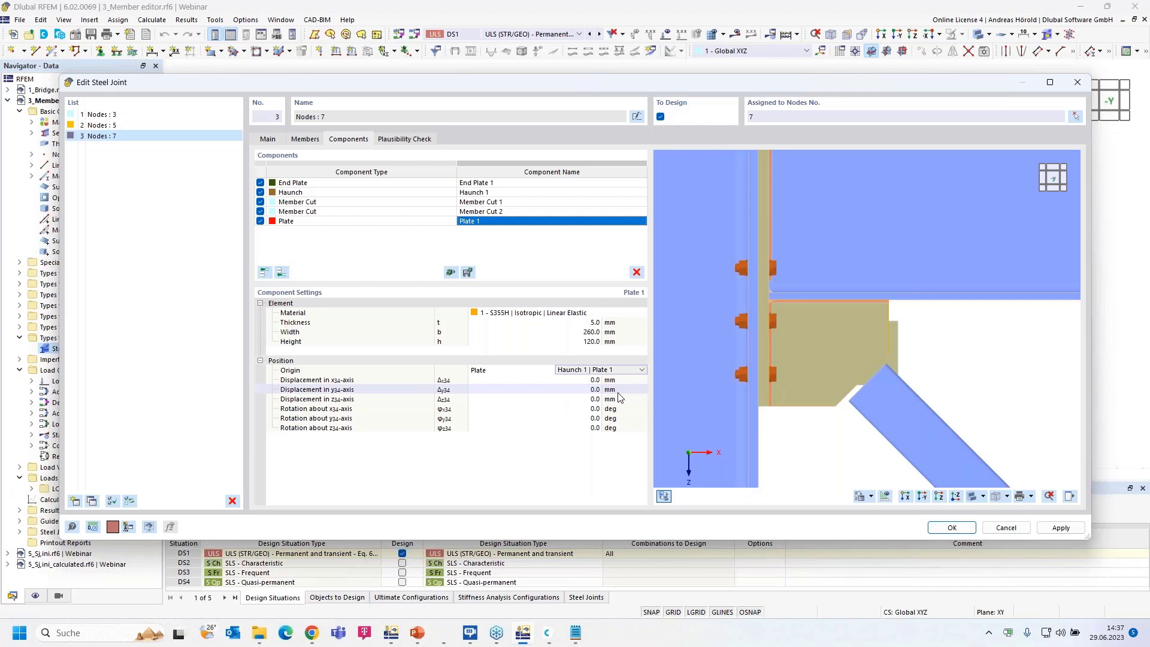
Step: Displace the new plate 63 mm in the x-axis, 45 mm in the y-axis and 7.5 mm in the z-axis
click(575, 380)
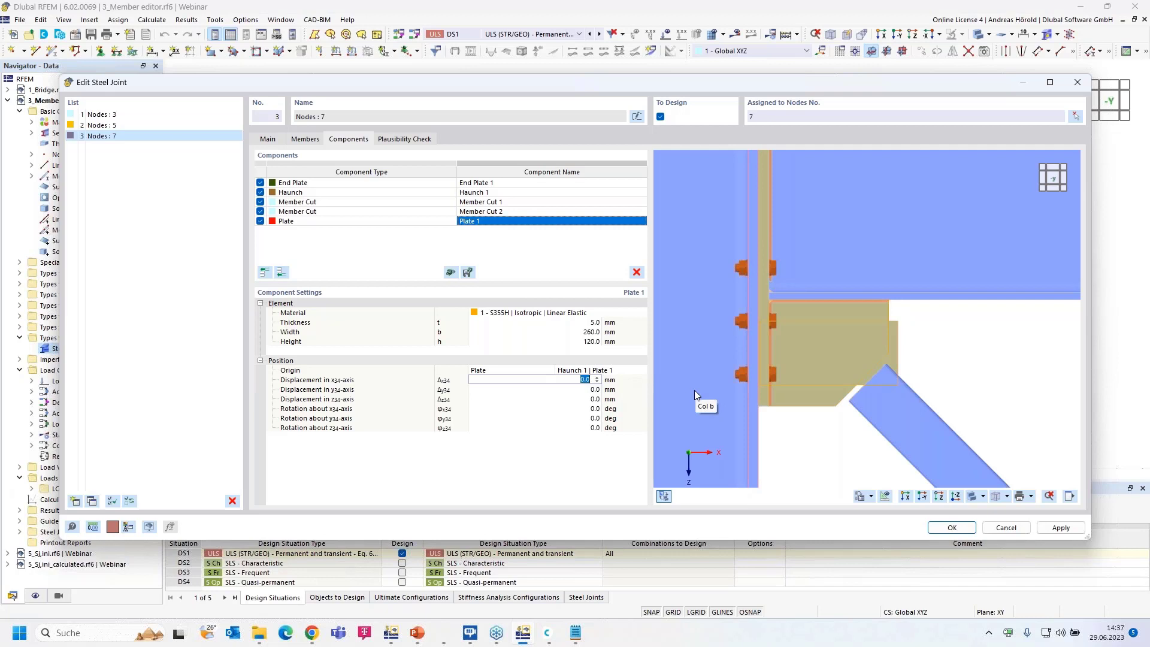
text(63)
key(Return)
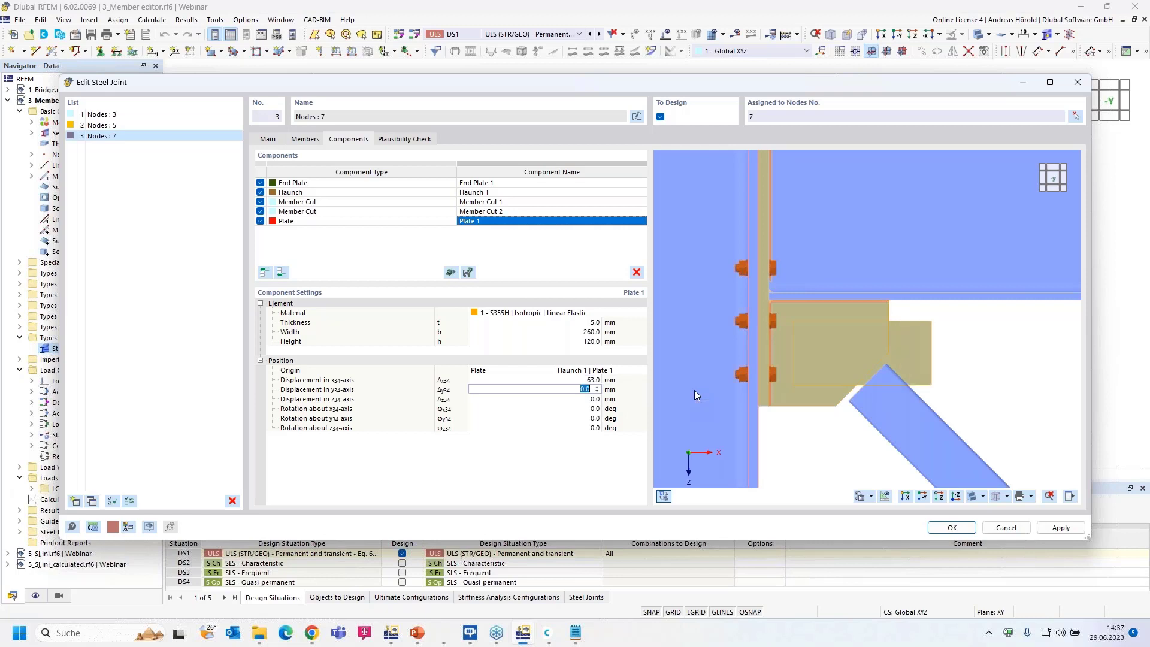
text(45)
key(Return)
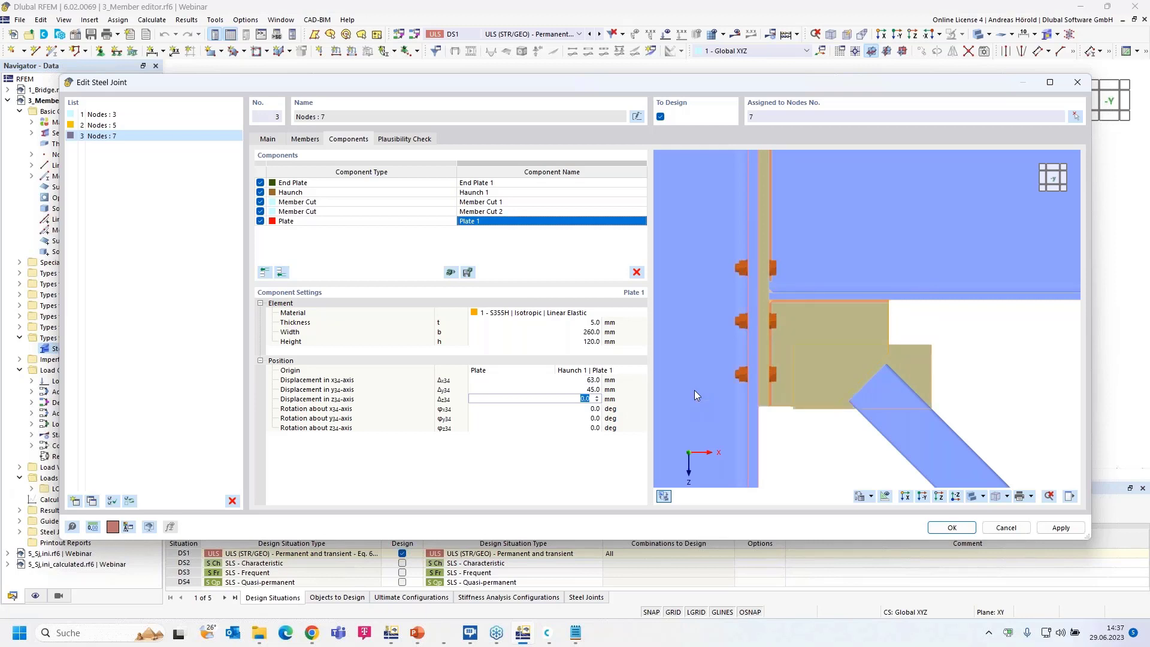
text(7.5)
key(Return)
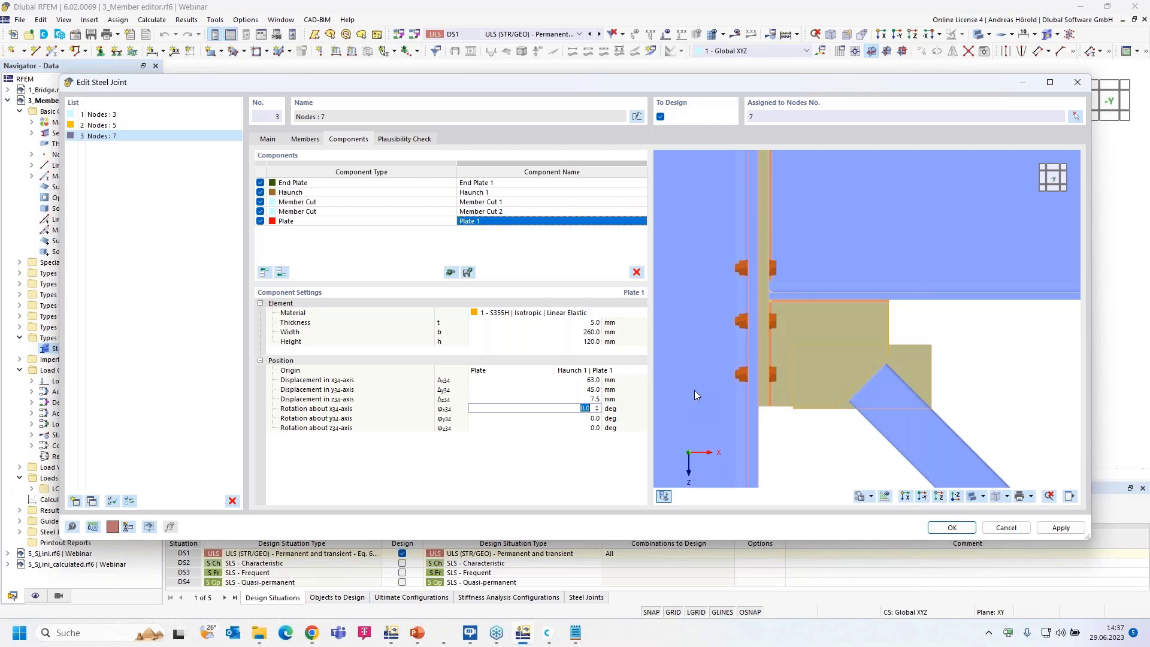
Step: Rotate the new plate 45 degrees about its z-axis to align it with the diagonal
key(Return)
key(Return)
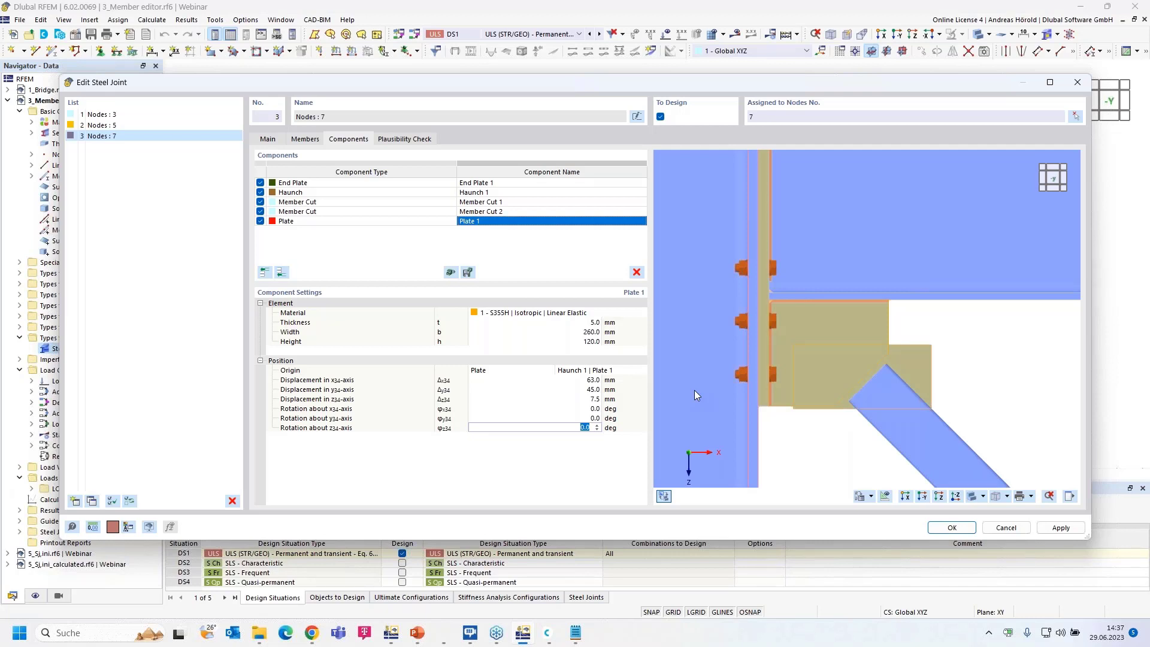
text(45)
key(Return)
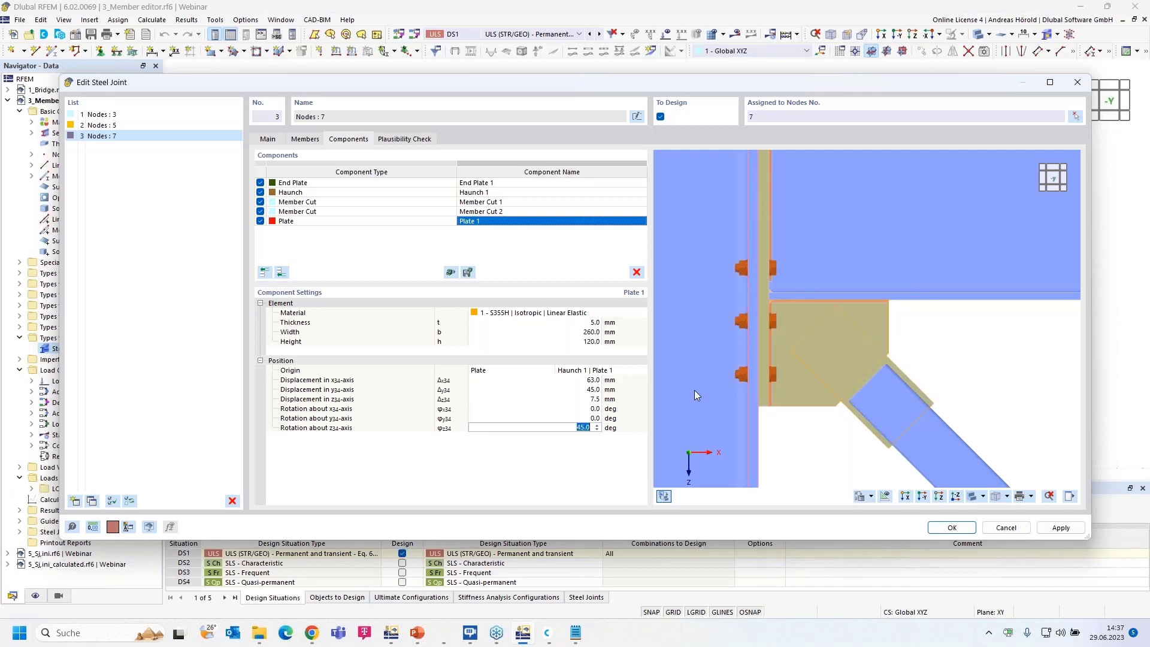
Step: Examine in 3D how the new plate sits against the haunch plate and overlaps the end of the diagonal
ctrl+middle_drag(1020, 344, 857, 390)
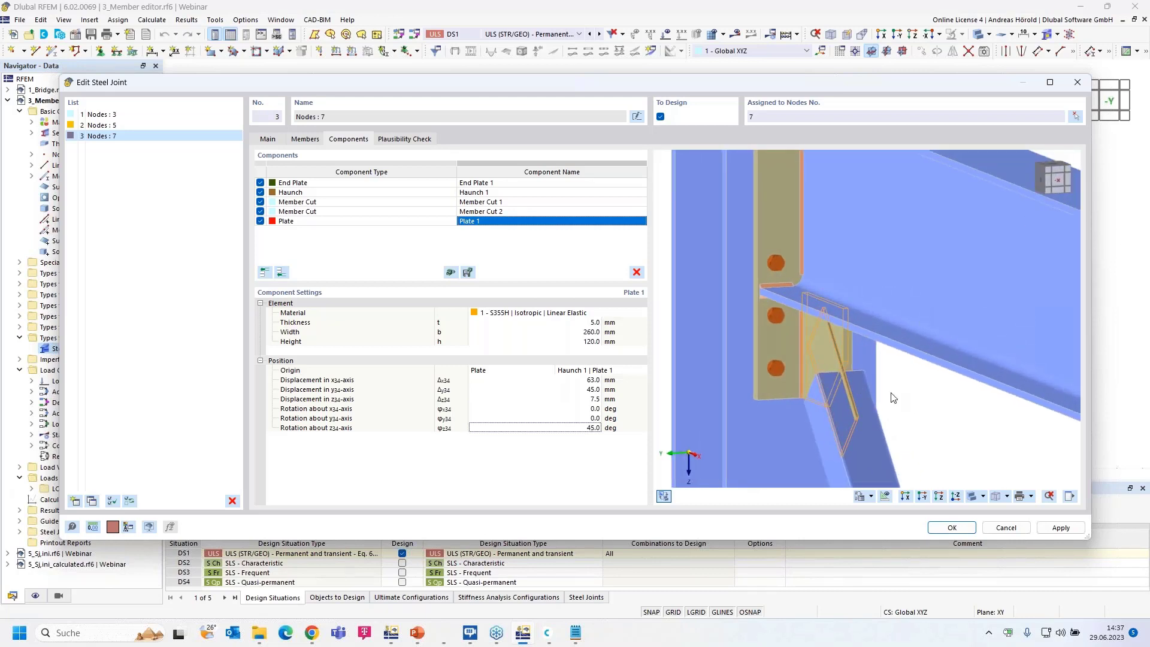
scroll(893, 398, up, 3)
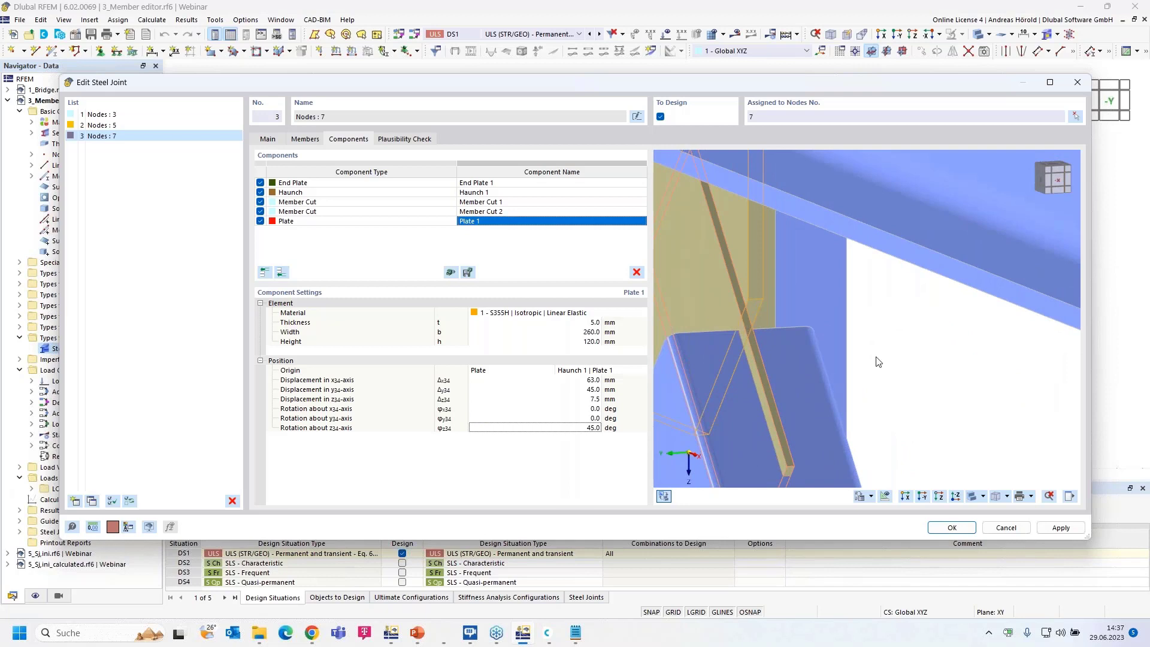
ctrl+middle_drag(905, 379, 1033, 376)
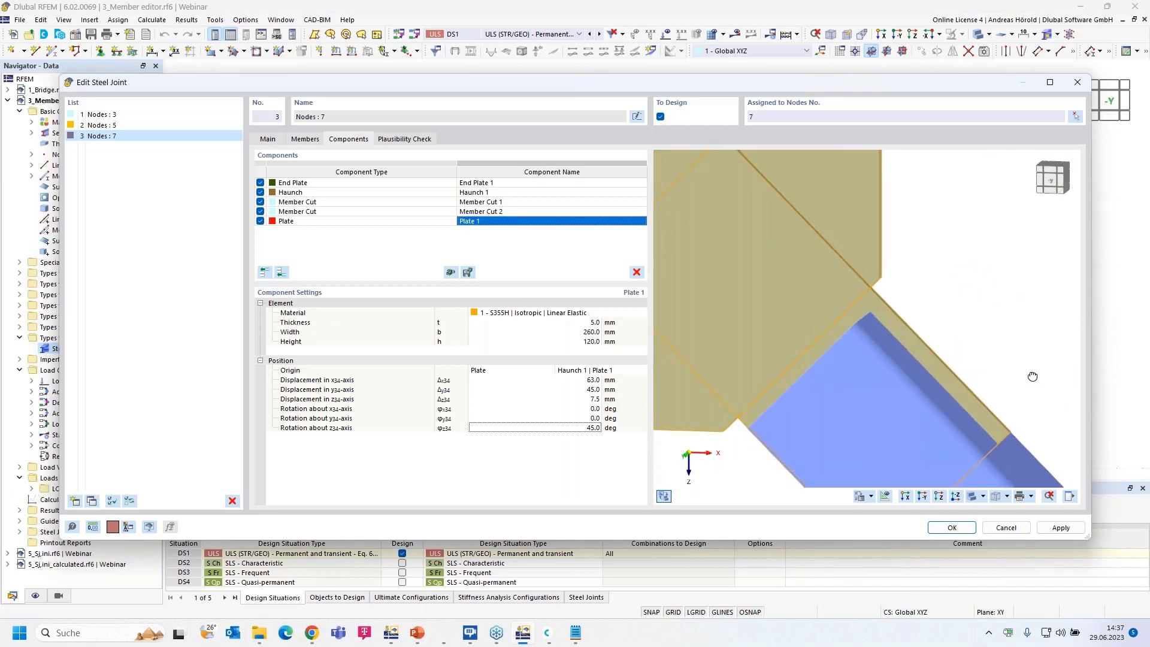
scroll(1033, 376, down, 3)
scroll(1031, 375, down, 5)
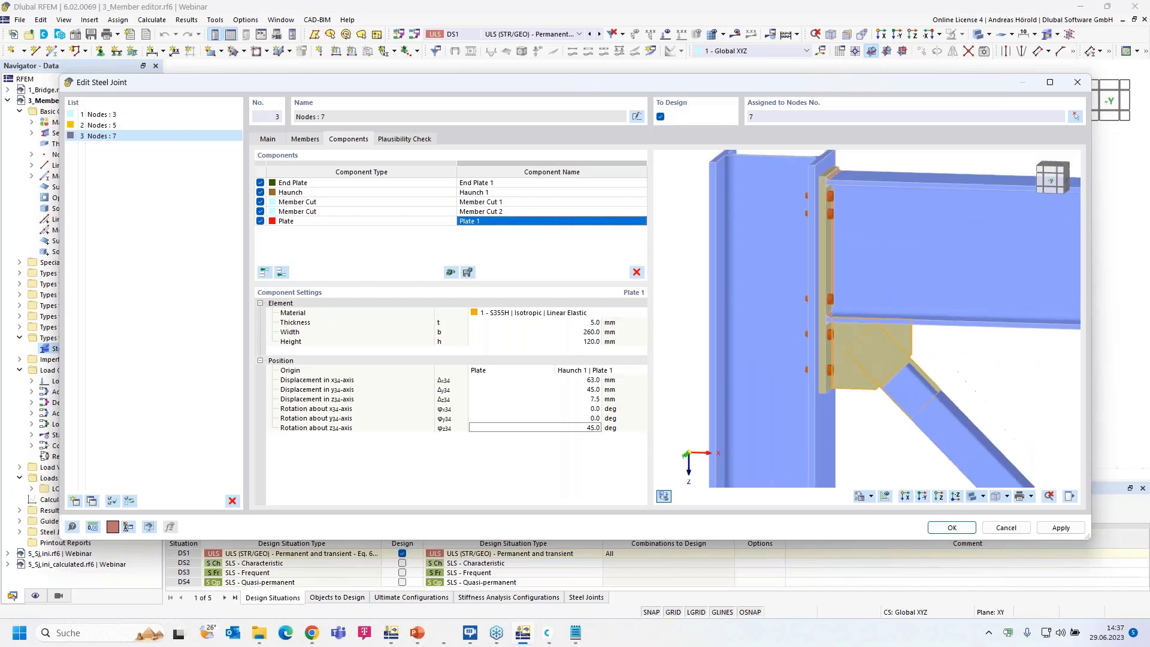
scroll(916, 394, up, 5)
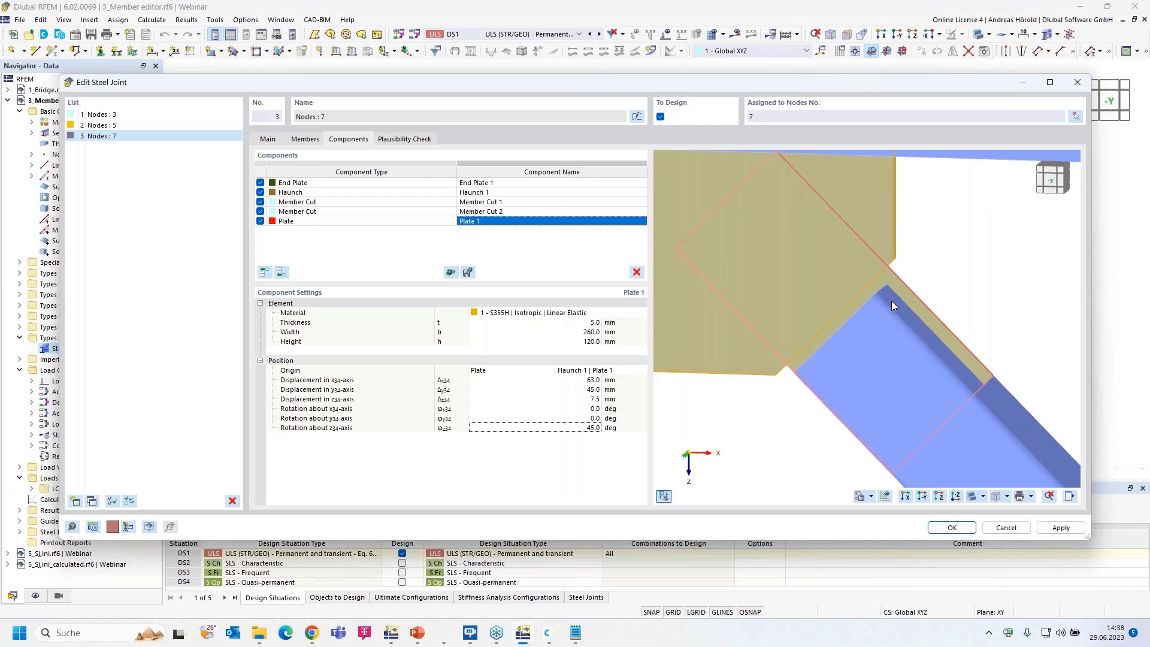
scroll(871, 257, down, 4)
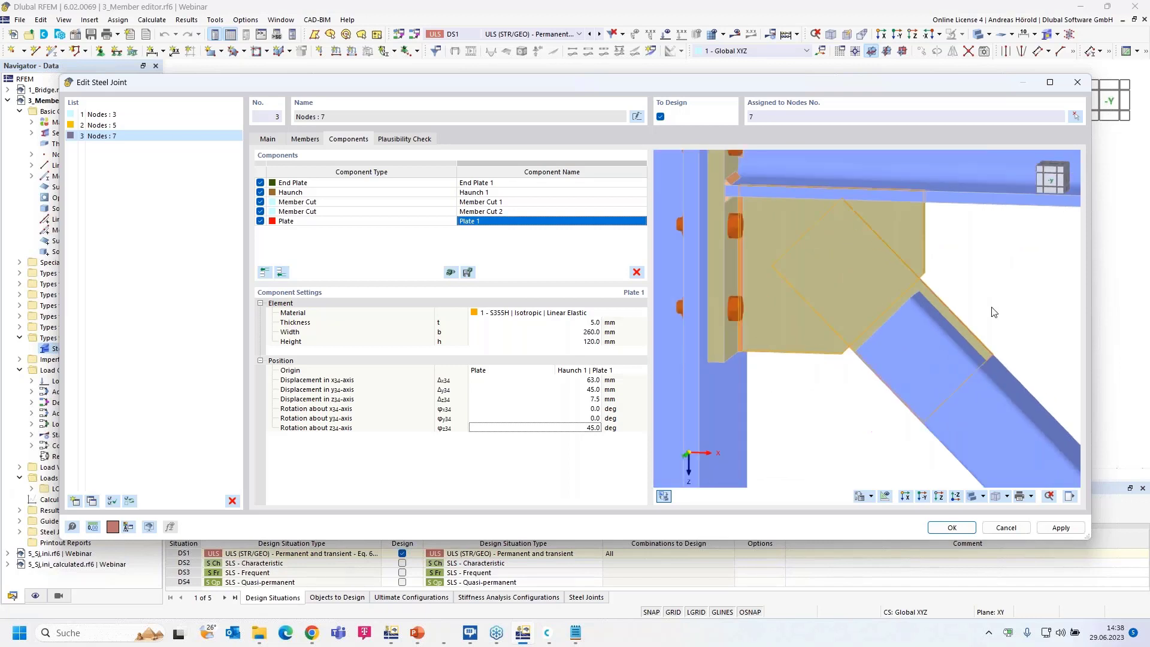
Step: Add another Member Cut component to the node 7 joint and set Dia as the member to cut
click(281, 272)
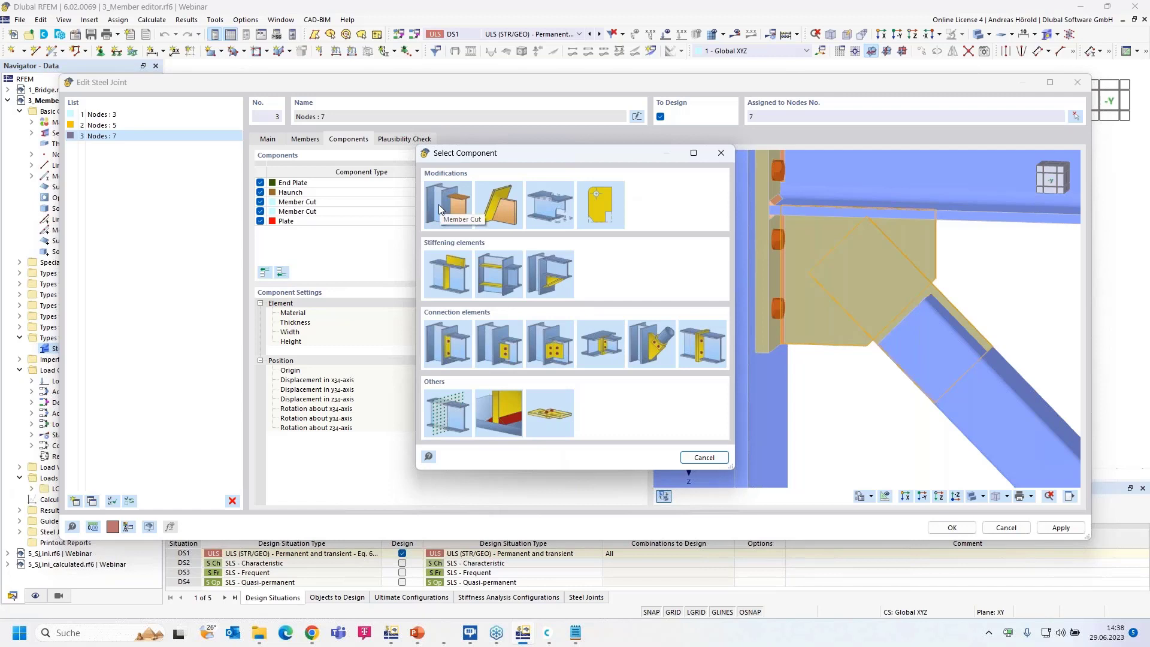
click(440, 207)
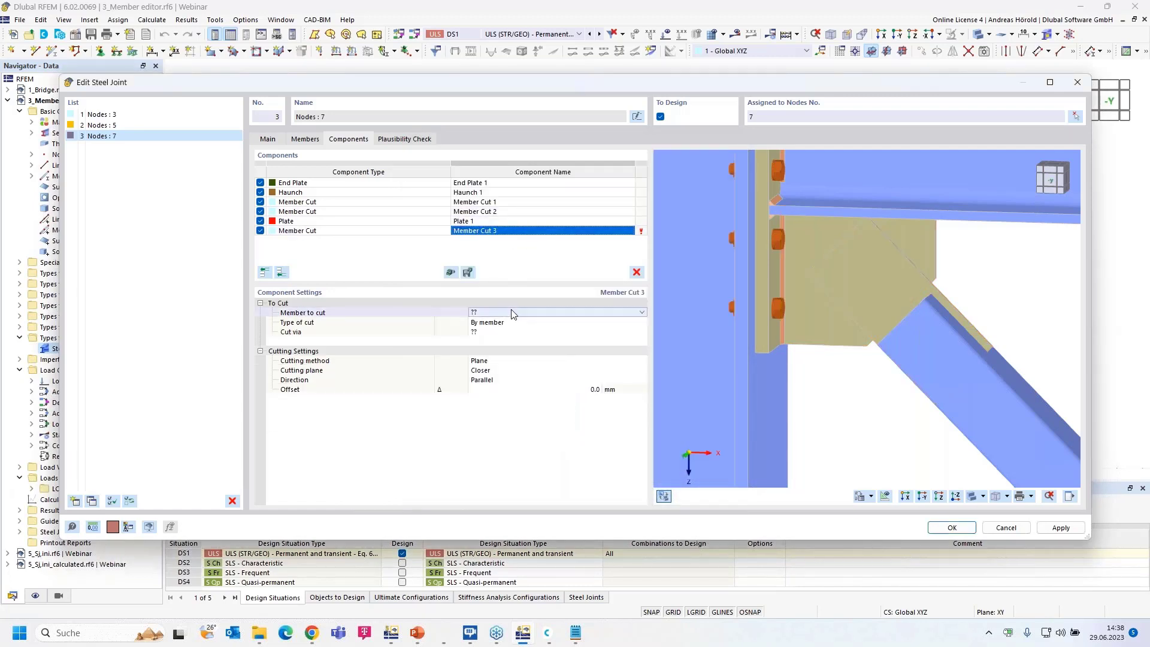
click(589, 314)
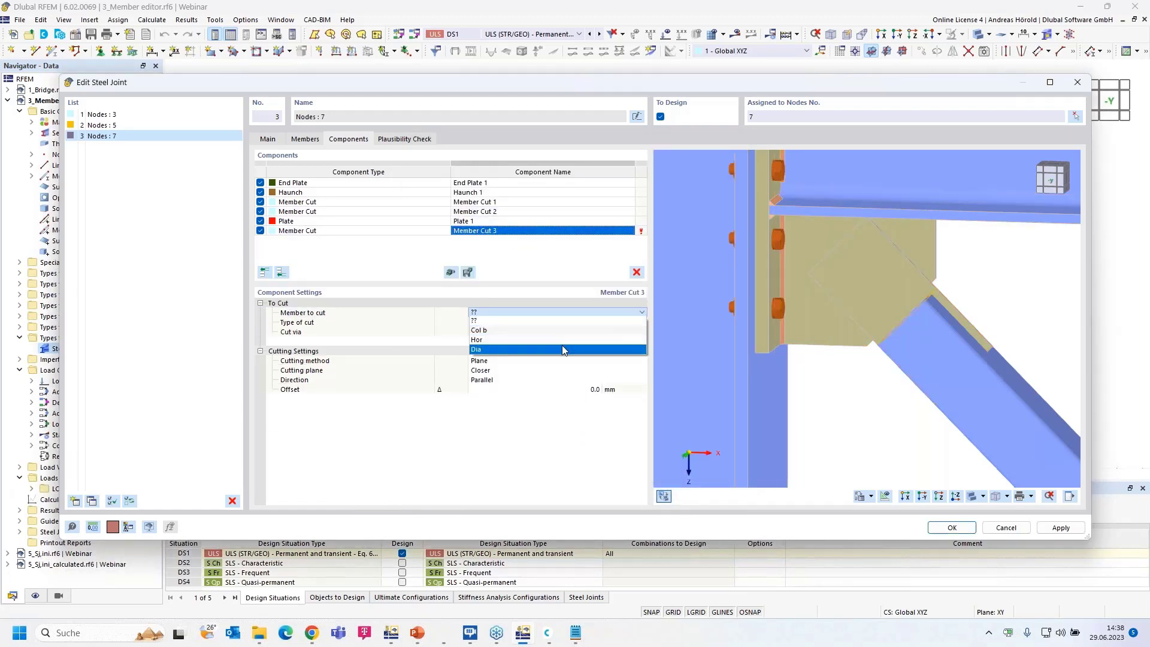
click(563, 350)
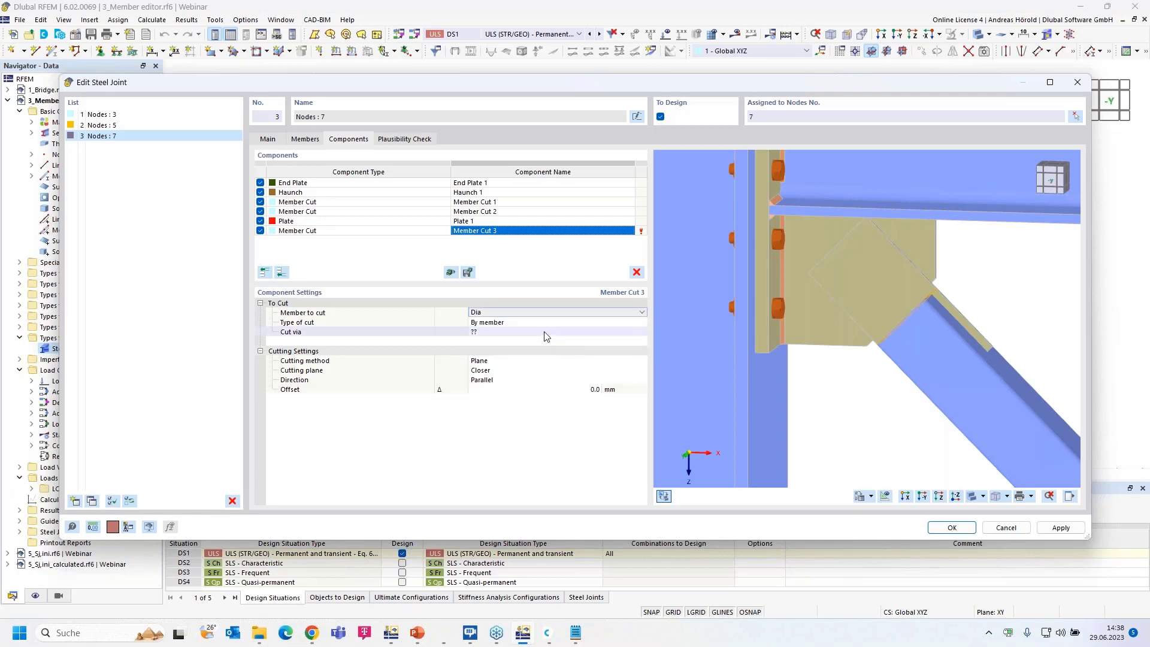
Step: Set the new member cut's type of cut to By plate, cutting via Plate 1
click(546, 322)
click(557, 322)
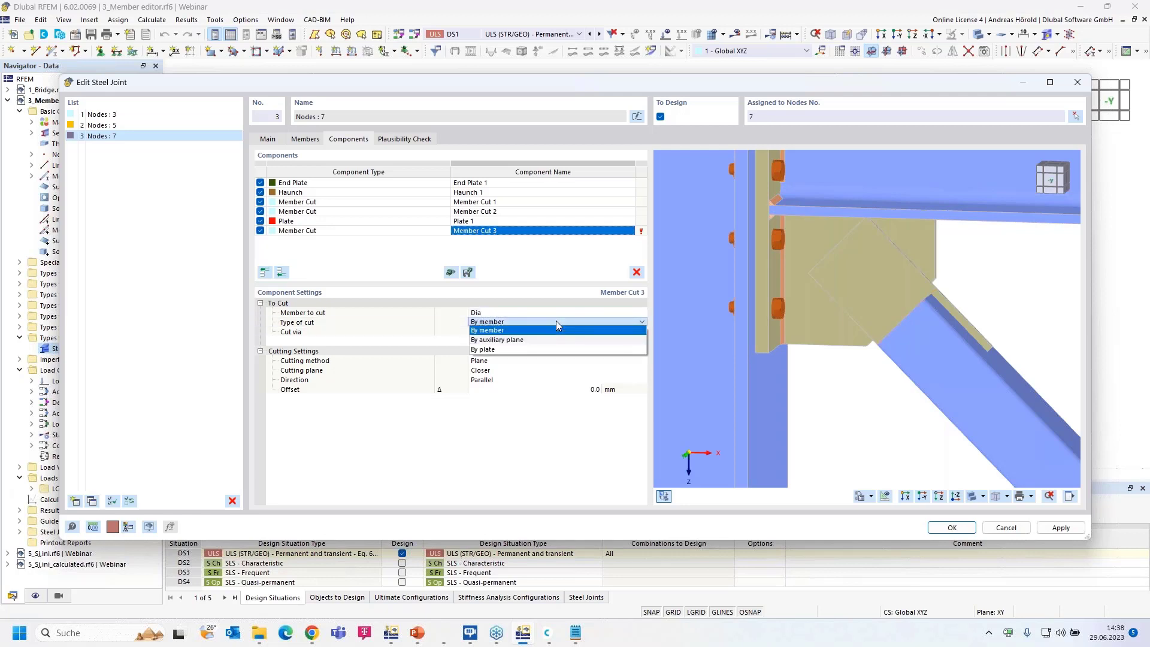
click(541, 346)
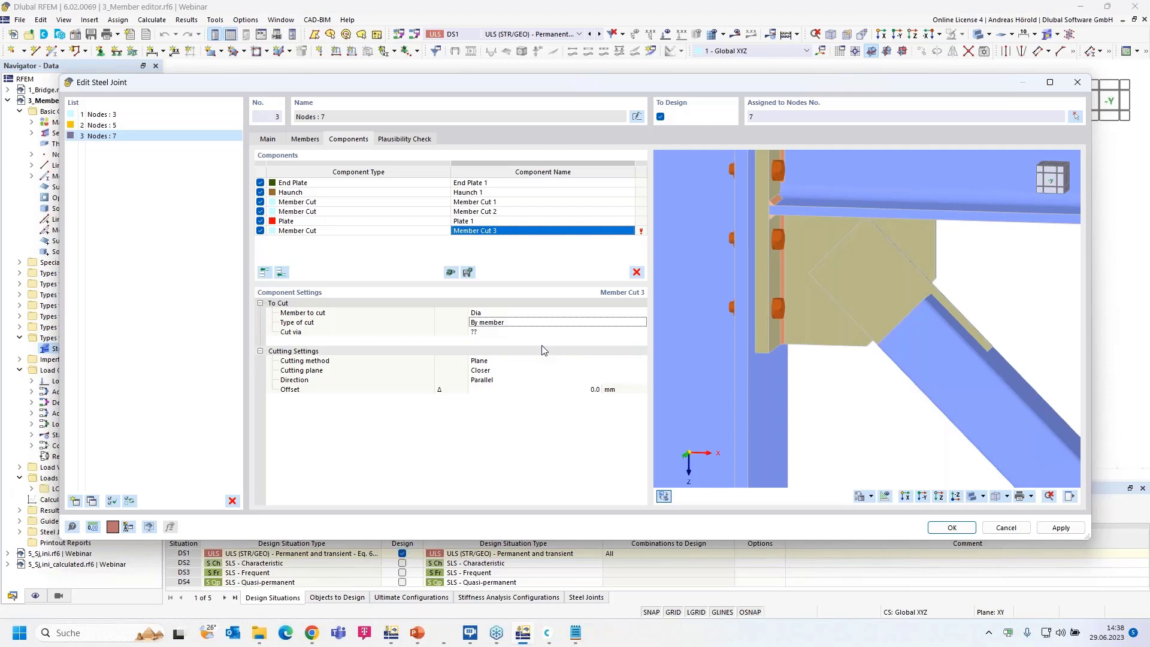
click(583, 323)
click(580, 350)
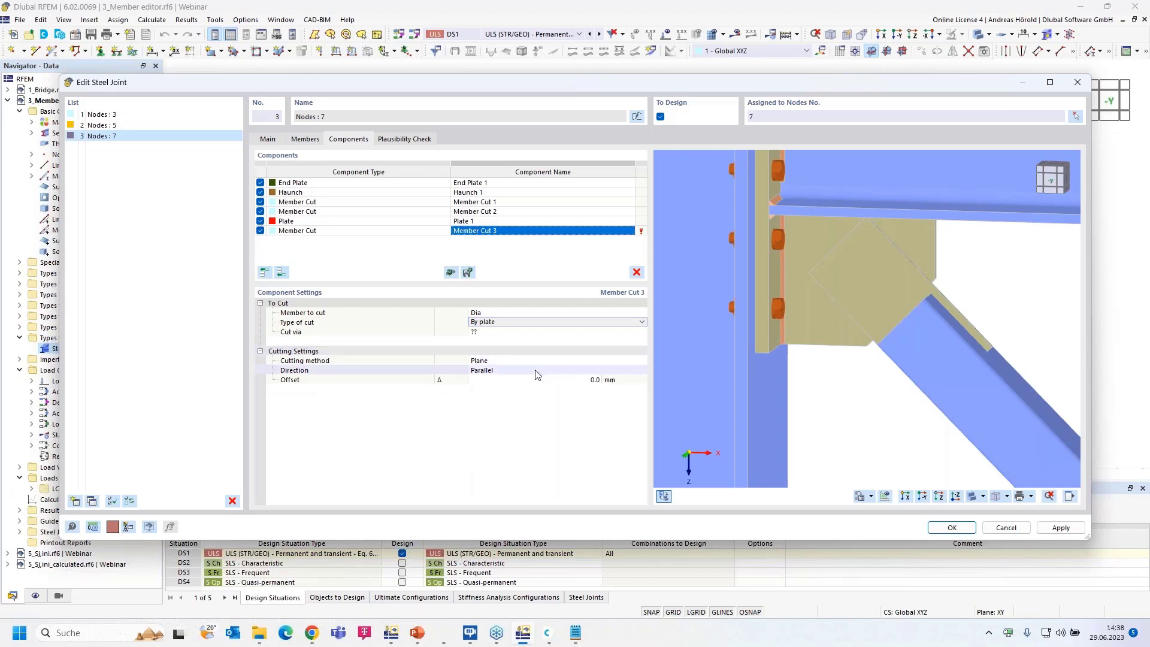
click(553, 334)
click(581, 333)
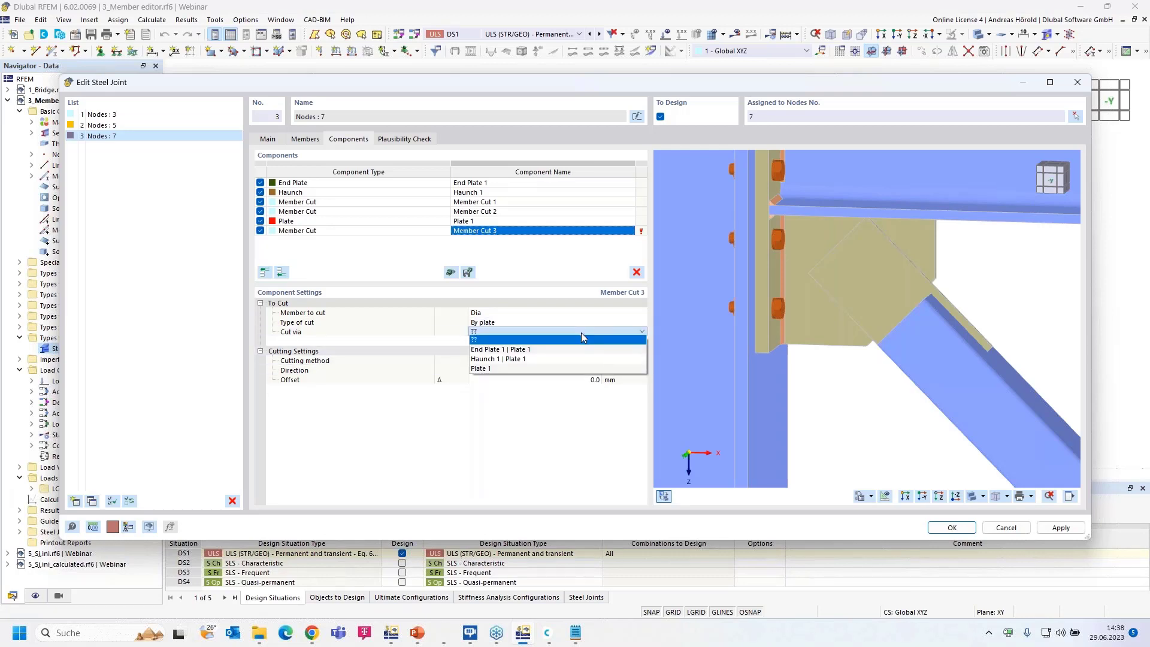
click(546, 369)
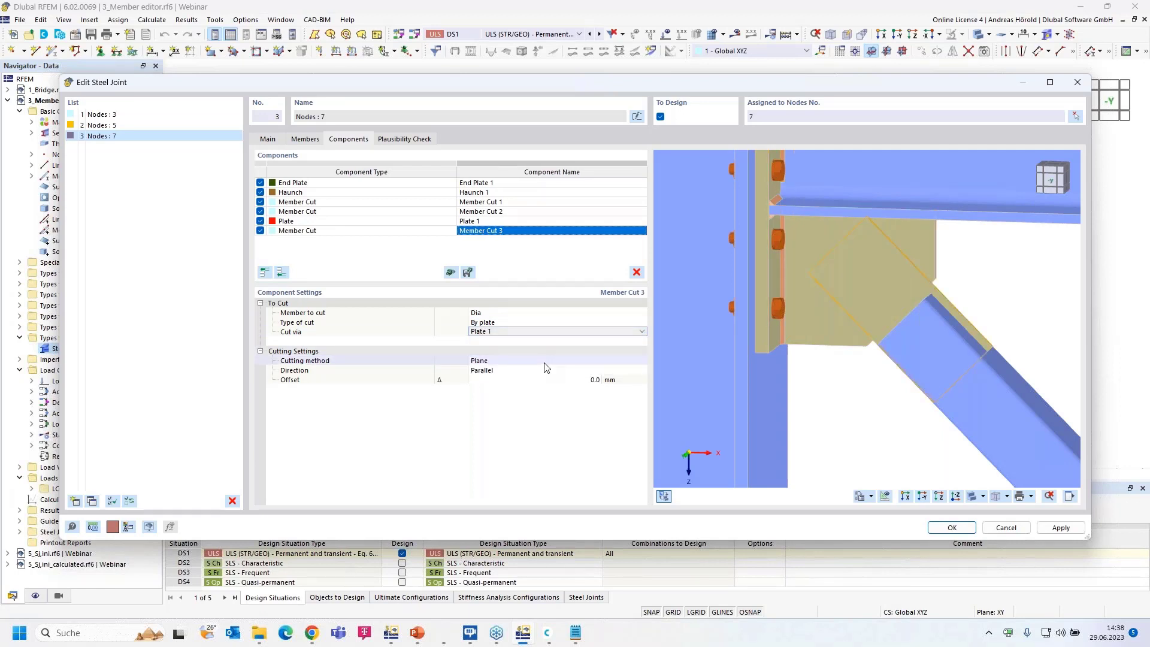
Step: Set the cutting method of the diagonal's cut by Plate 1 to Surface
click(527, 361)
click(526, 362)
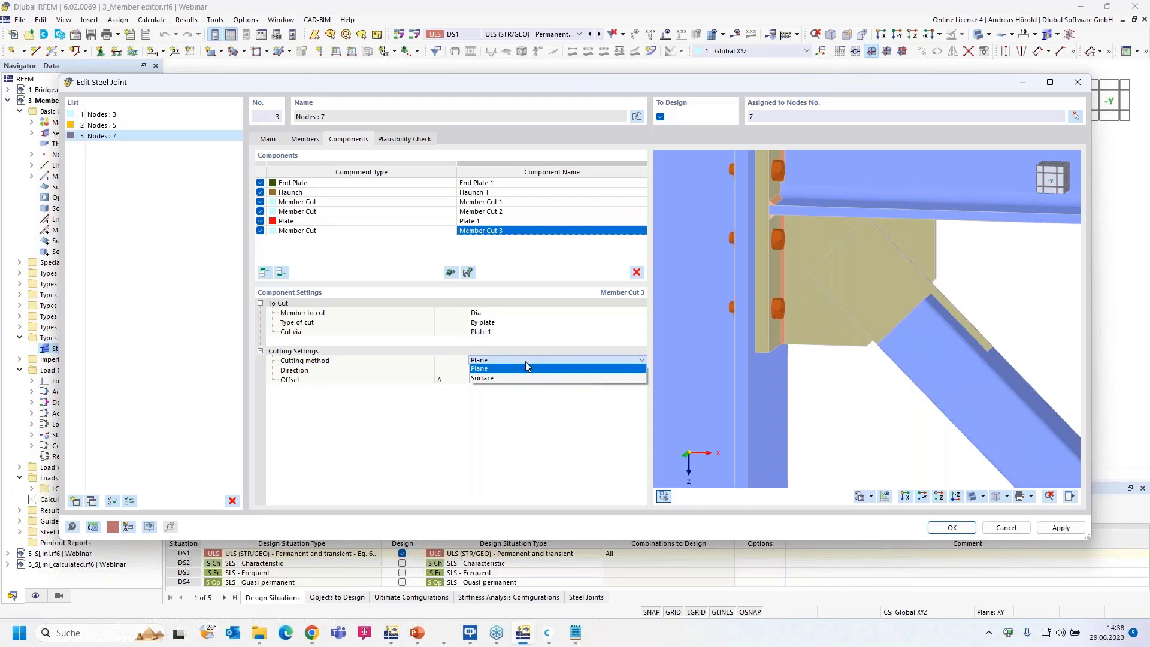
click(527, 367)
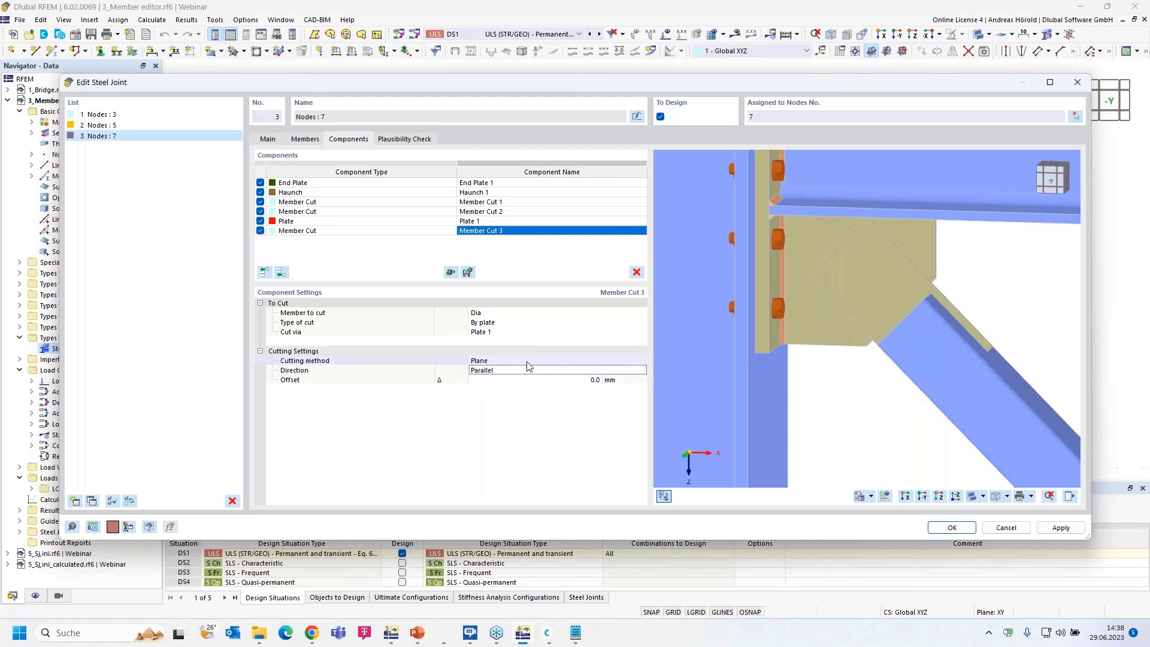
click(549, 363)
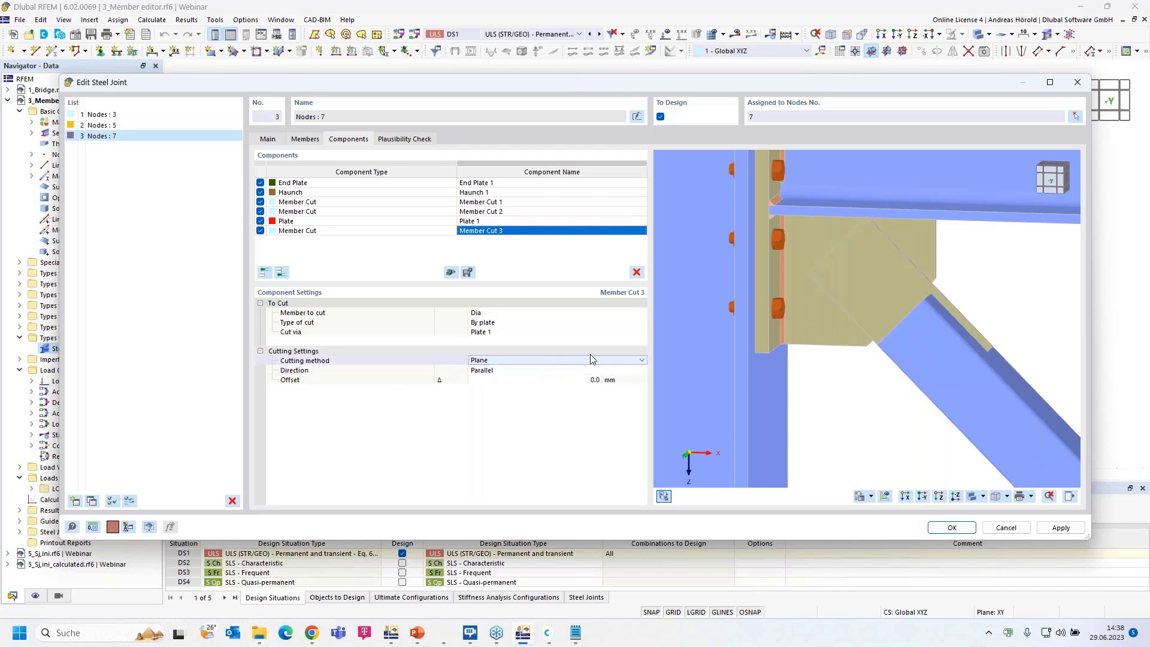
click(637, 361)
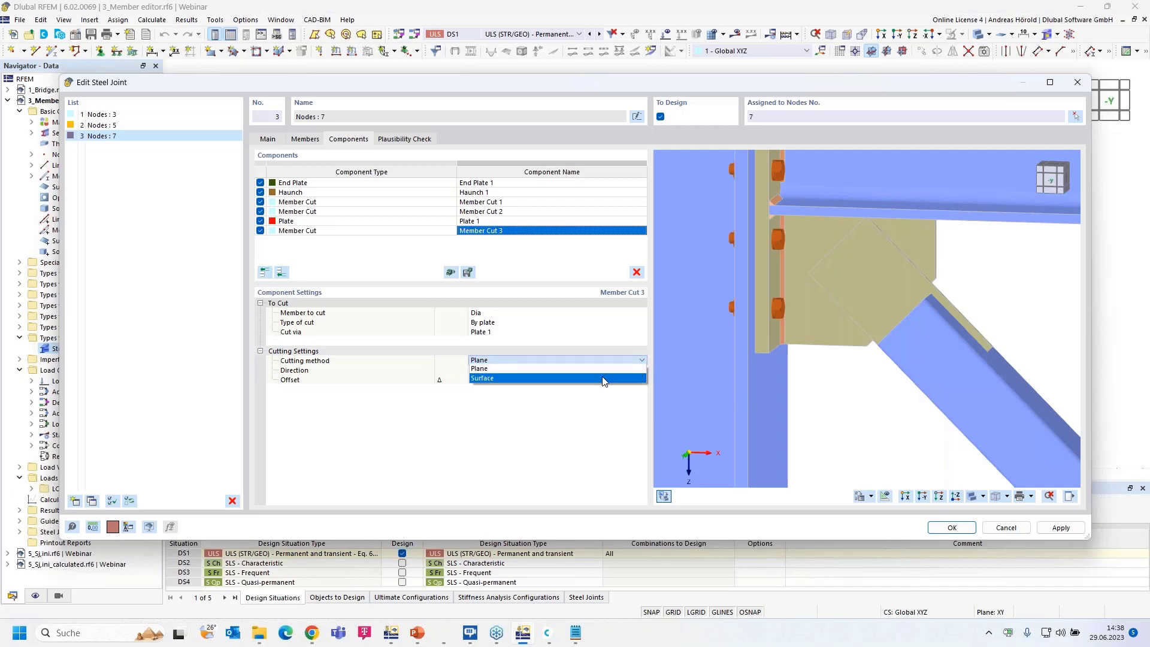
click(603, 379)
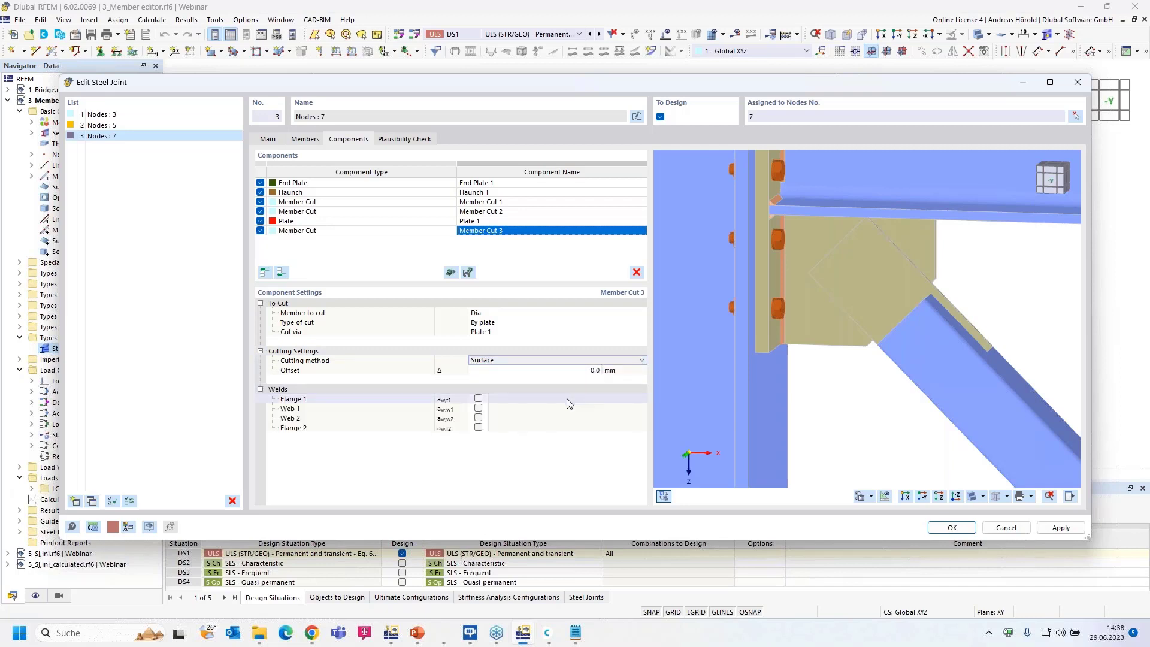
Step: Activate the welds on Flange 1 and Flange 2 between the slotted diagonal and the plate
scroll(851, 327, up, 2)
scroll(850, 327, up, 1)
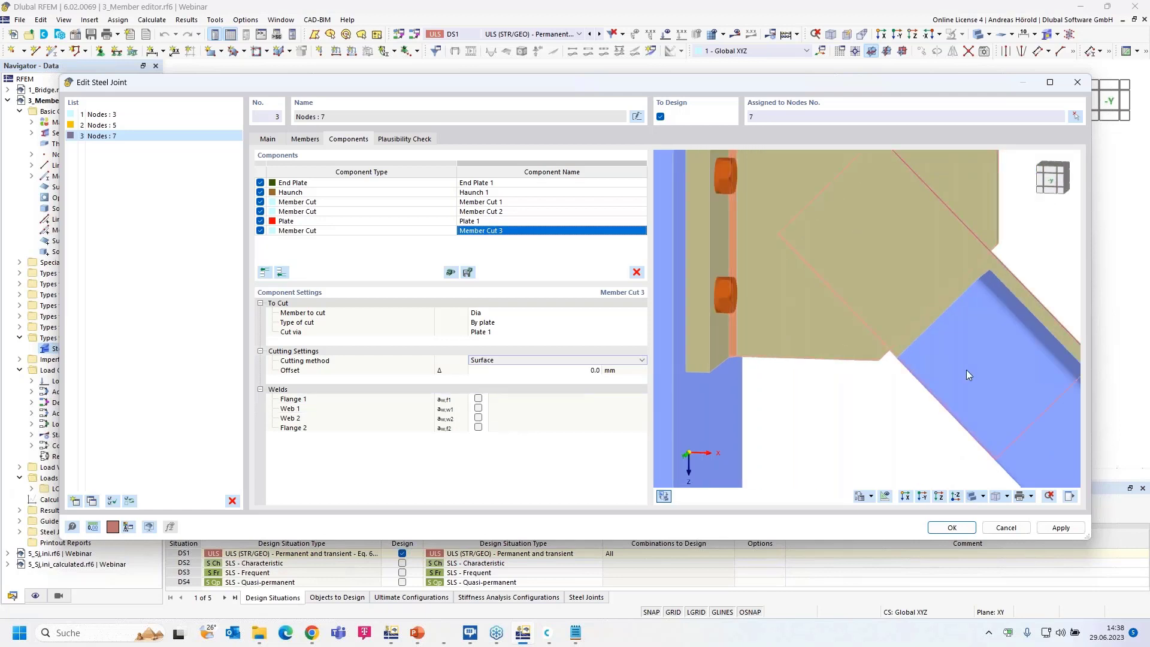
ctrl+middle_drag(956, 397, 895, 396)
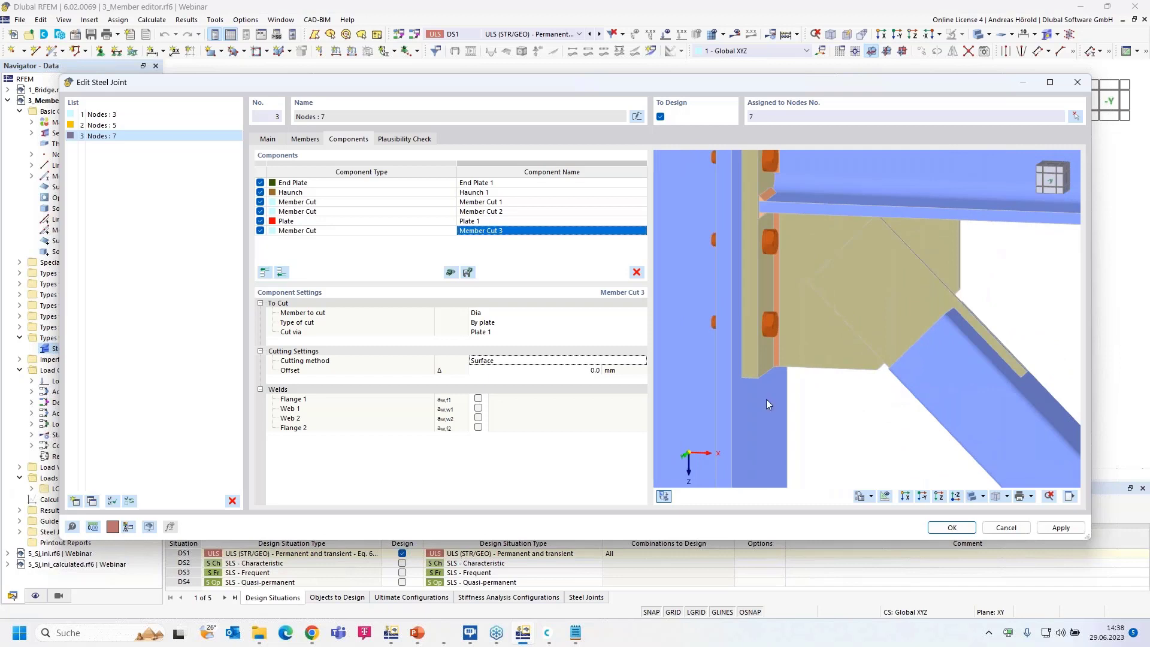
click(478, 400)
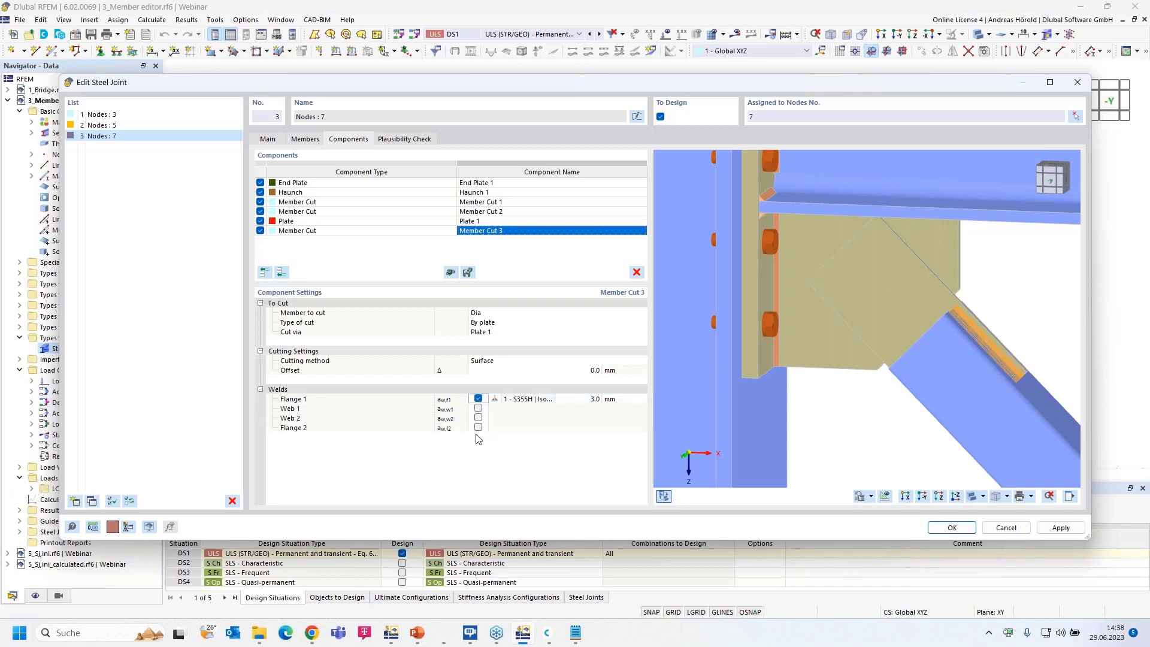
click(478, 428)
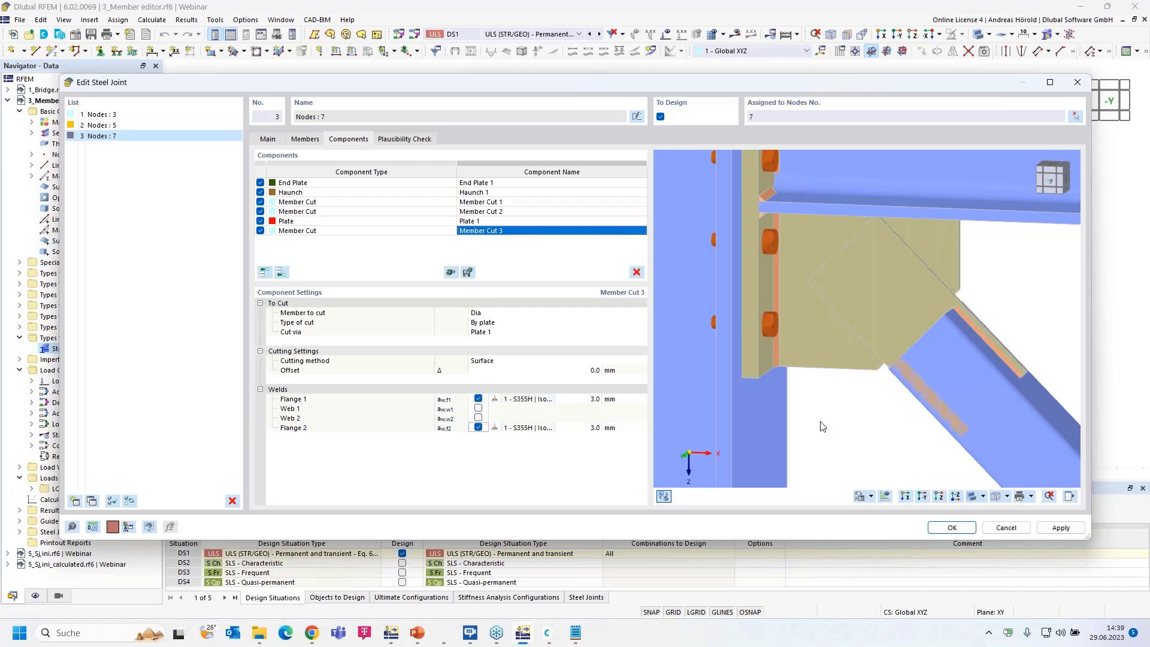
scroll(924, 394, up, 5)
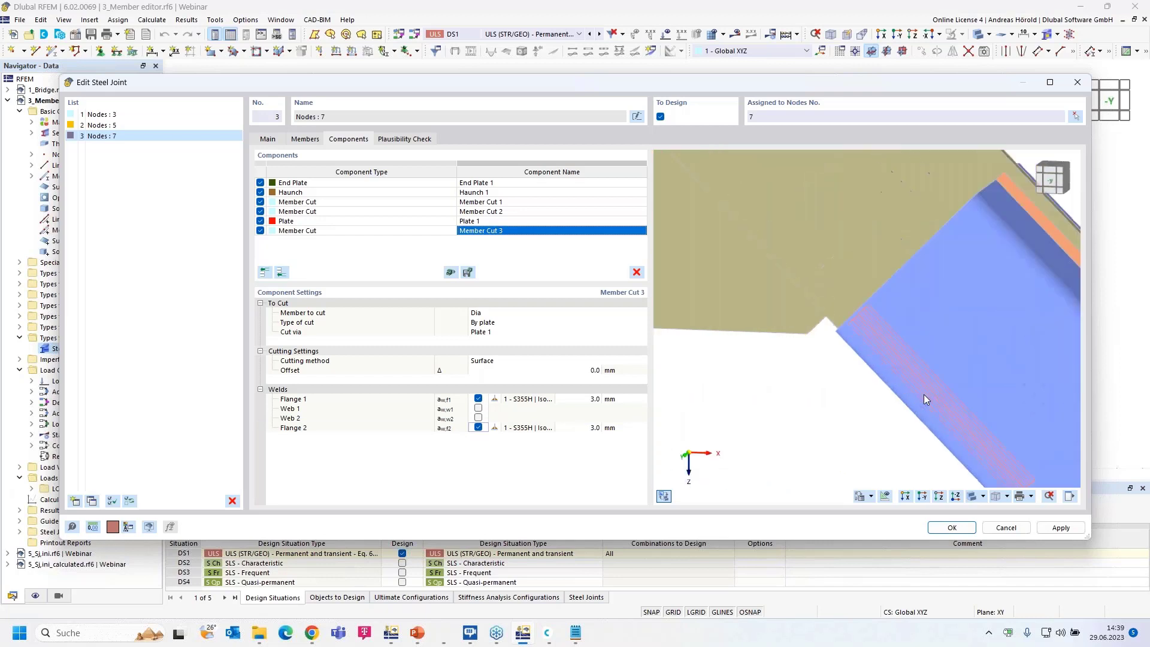
scroll(923, 383, down, 6)
middle_drag(890, 361, 819, 412)
scroll(820, 413, down, 1)
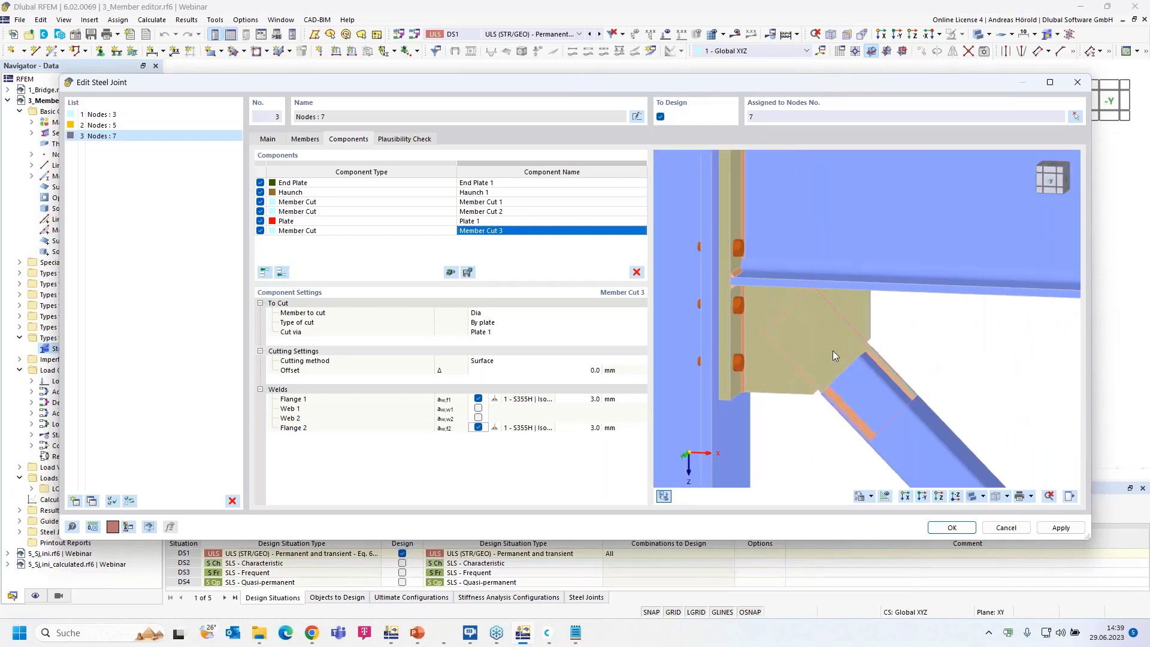
Step: Hide Plate 1 and the Member Cut 3 welds in the joint preview to examine the slot in the diagonal's flange
click(1070, 497)
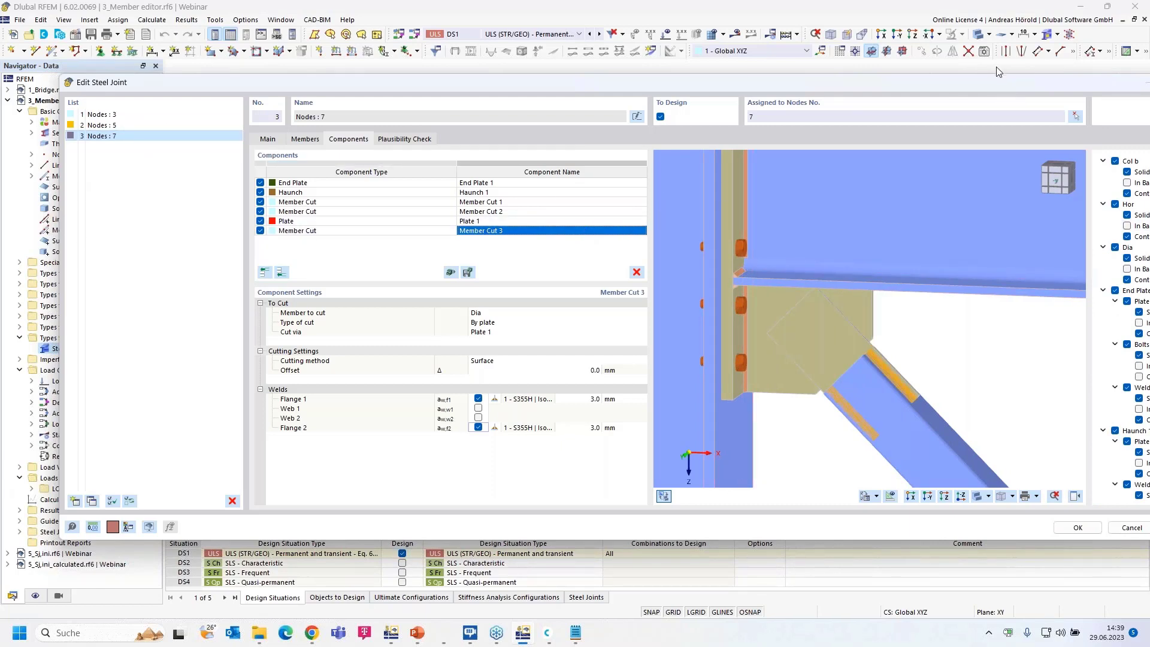
drag(1001, 79, 883, 83)
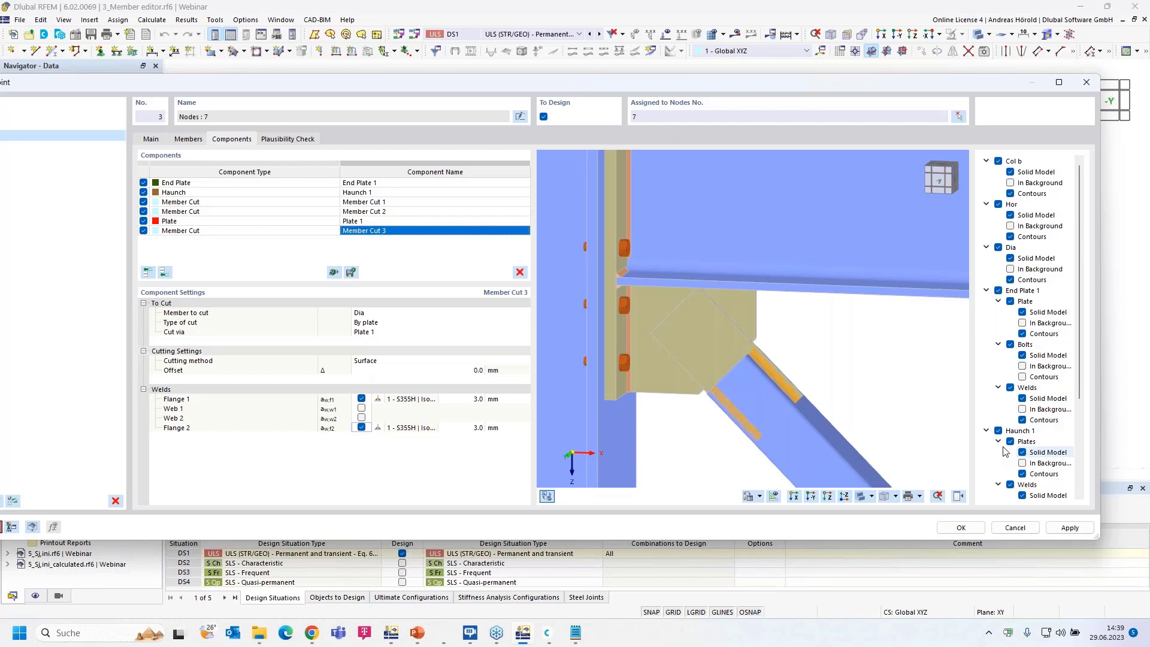
scroll(1004, 445, down, 4)
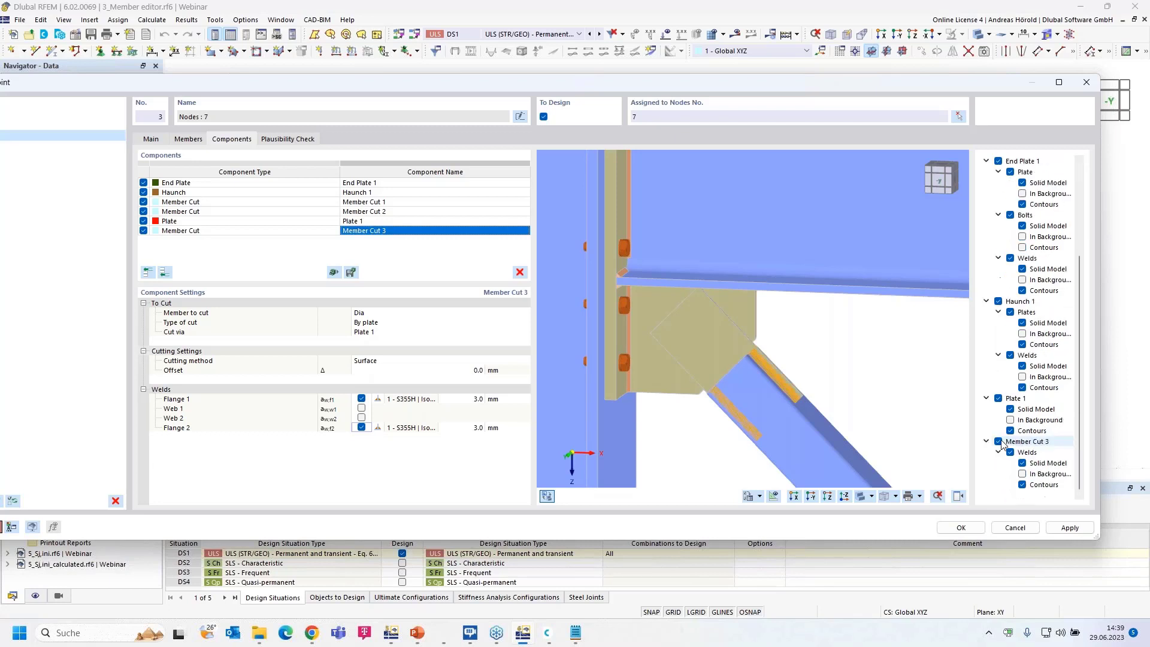
click(998, 398)
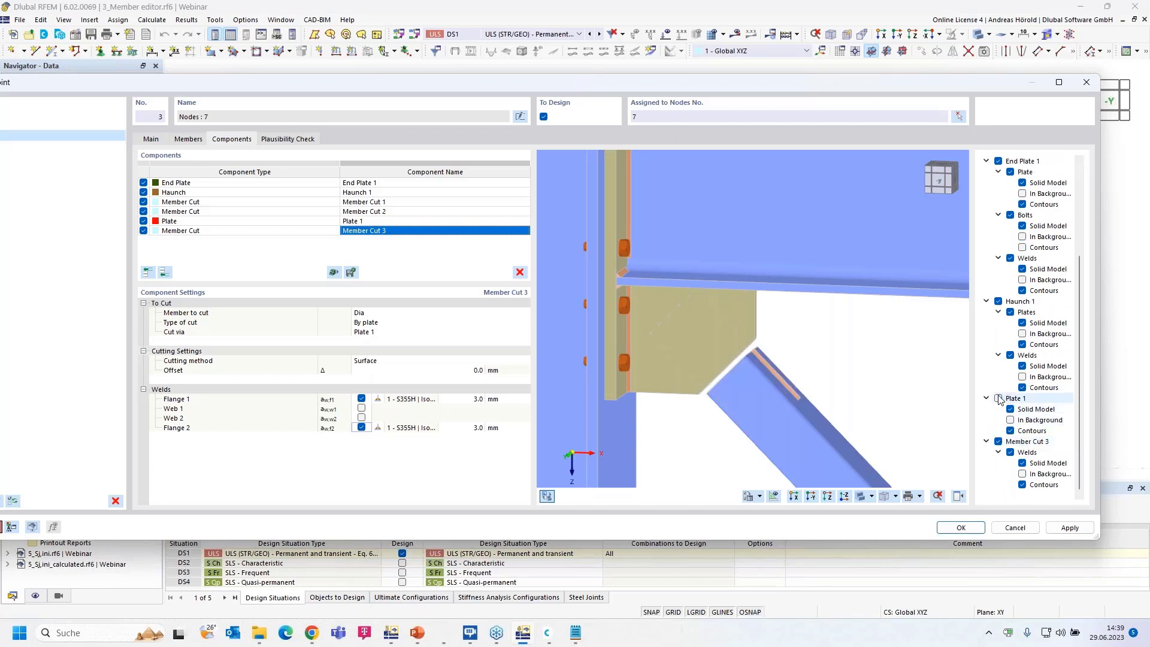
click(1011, 454)
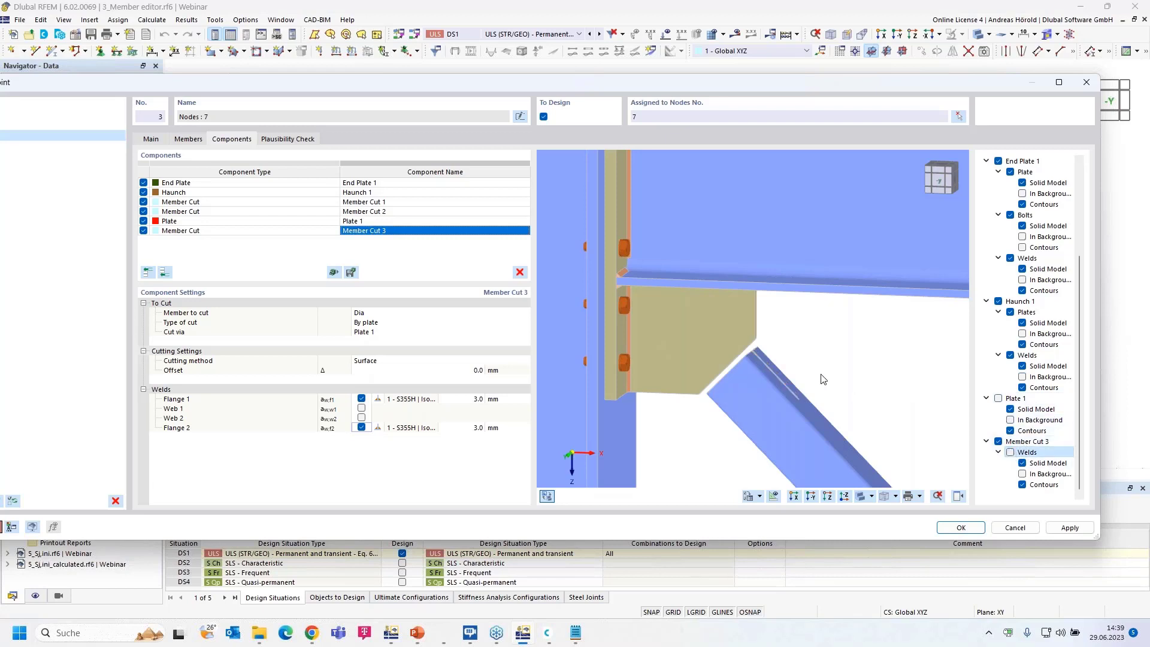
ctrl+middle_drag(824, 378, 776, 404)
scroll(775, 403, up, 5)
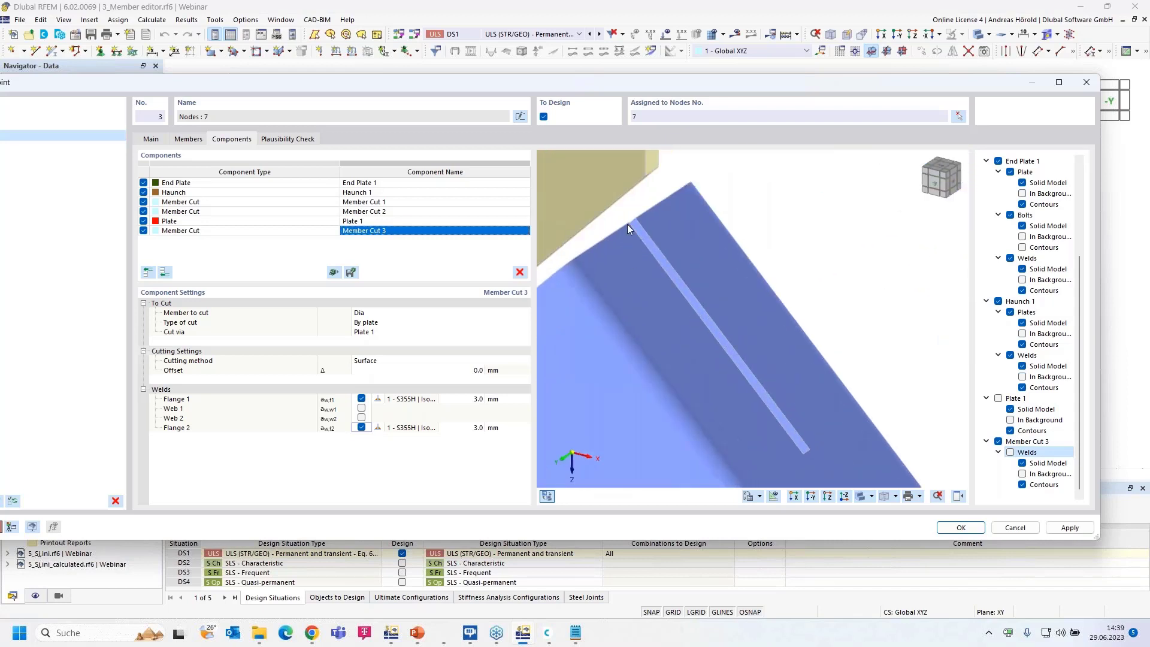
ctrl+middle_drag(876, 322, 895, 290)
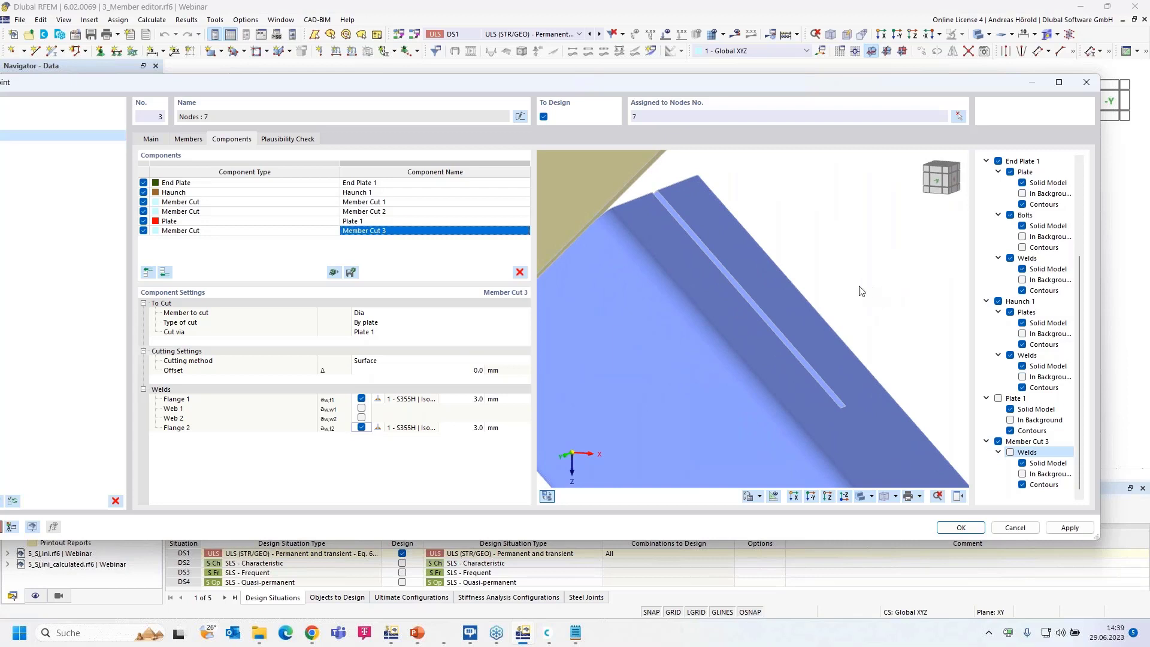
Step: Show Plate 1 and the Member Cut 3 welds in the preview again and close its display options
click(998, 398)
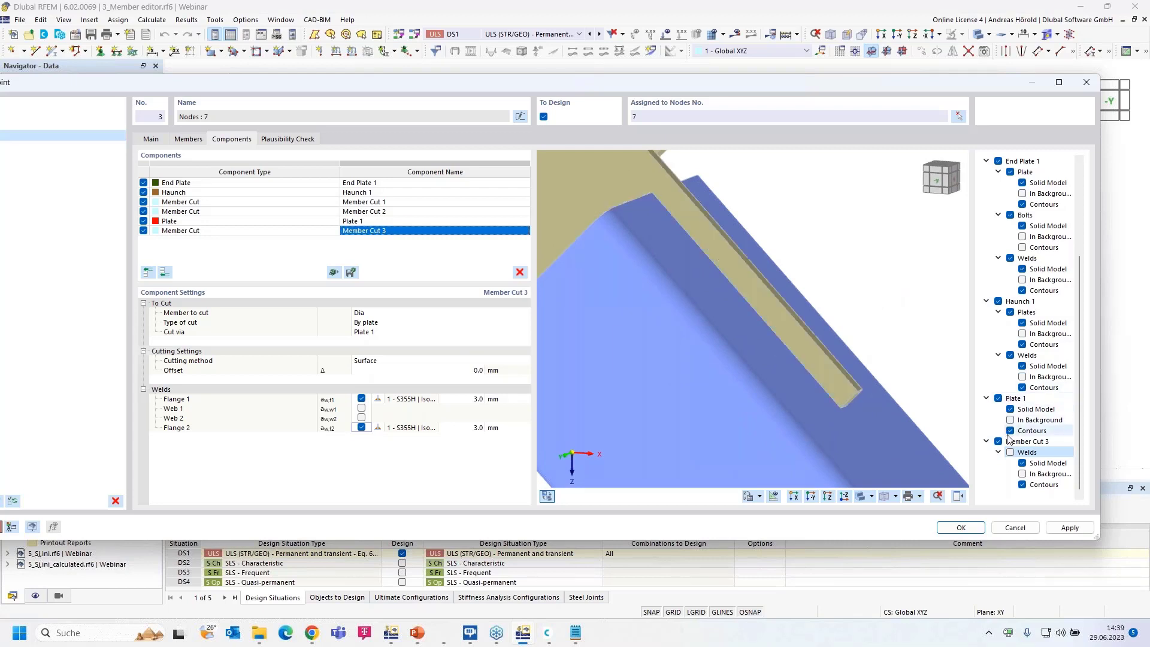
click(1011, 453)
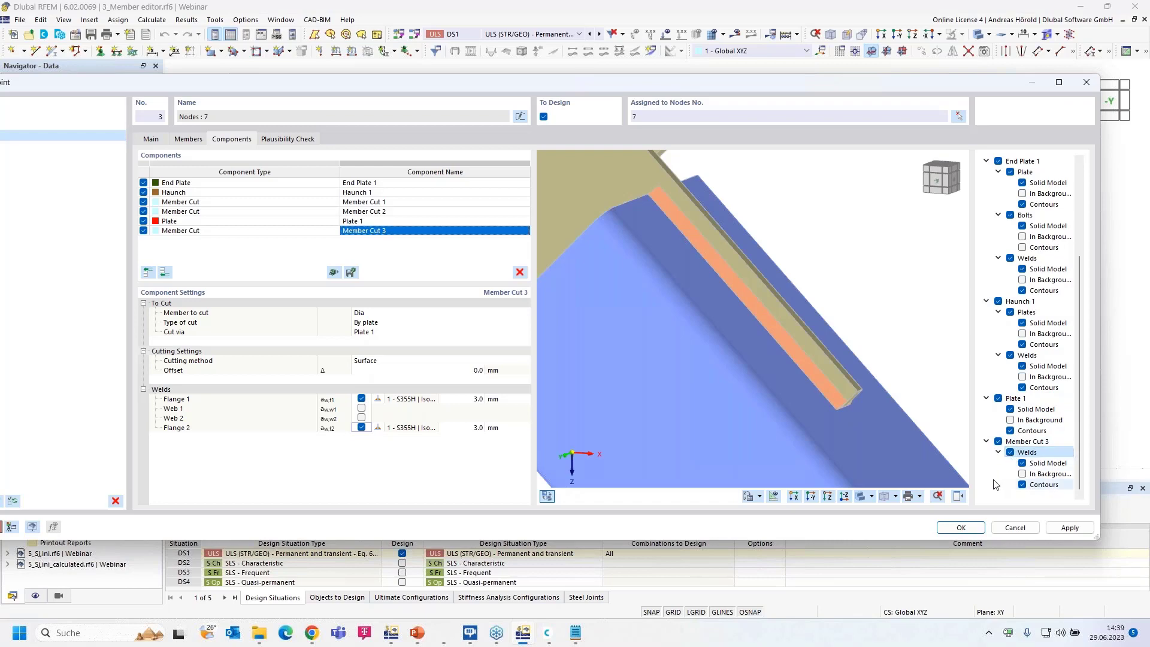
click(959, 497)
drag(676, 85, 809, 80)
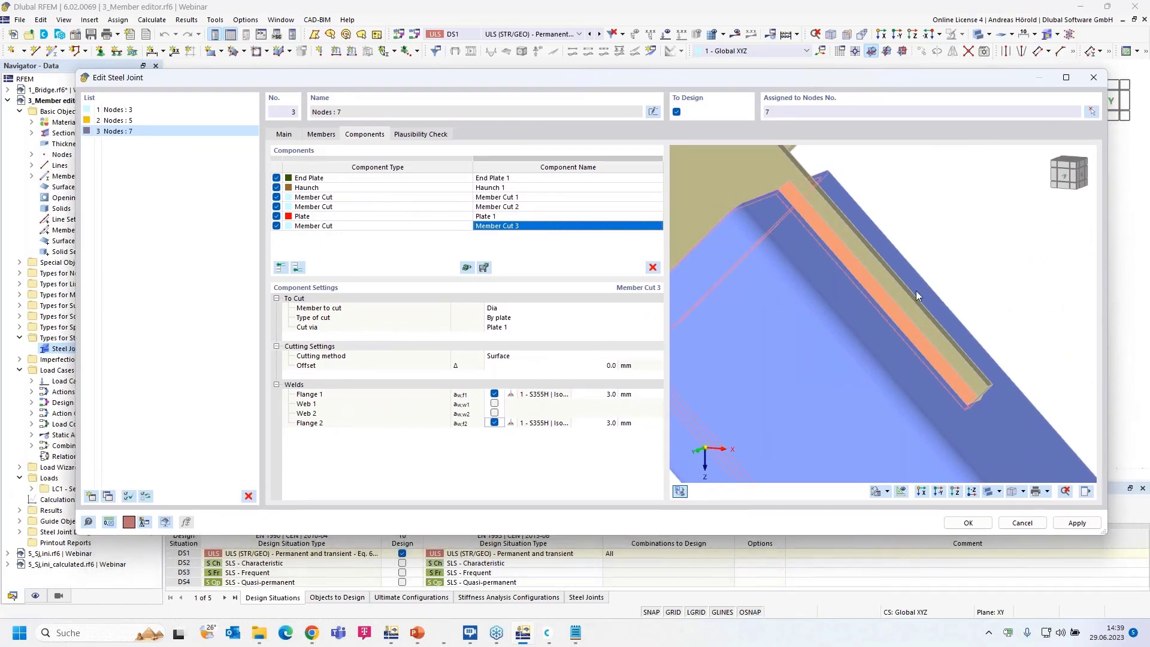
Step: Add a Fasteners component to the node 7 joint
scroll(917, 291, down, 3)
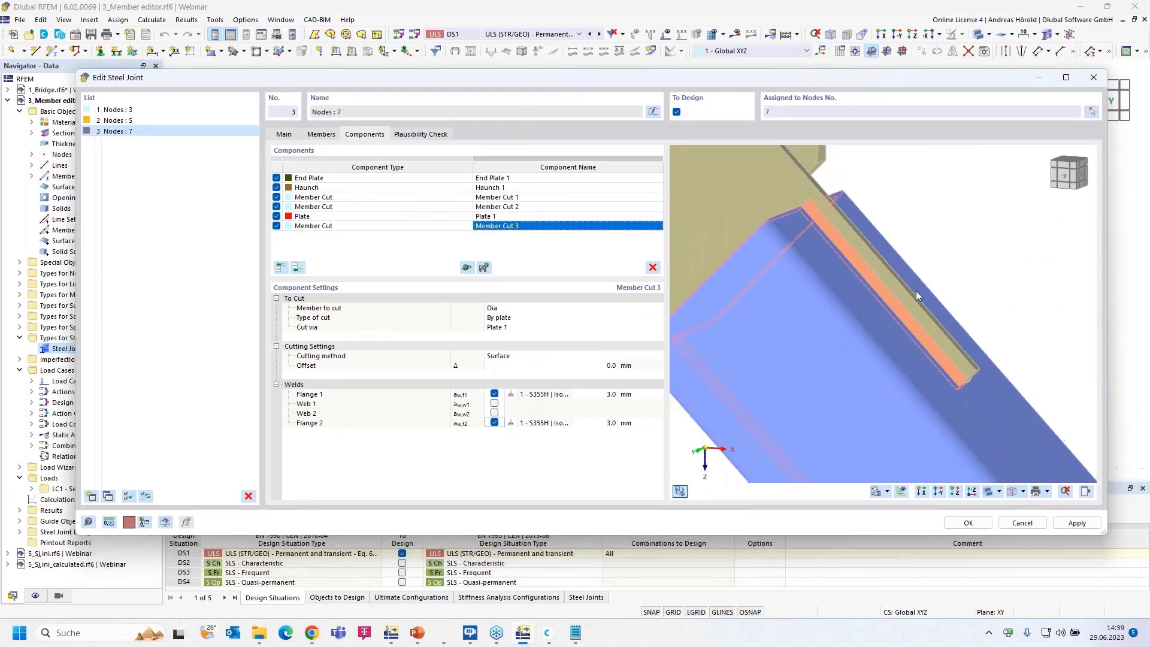
click(940, 492)
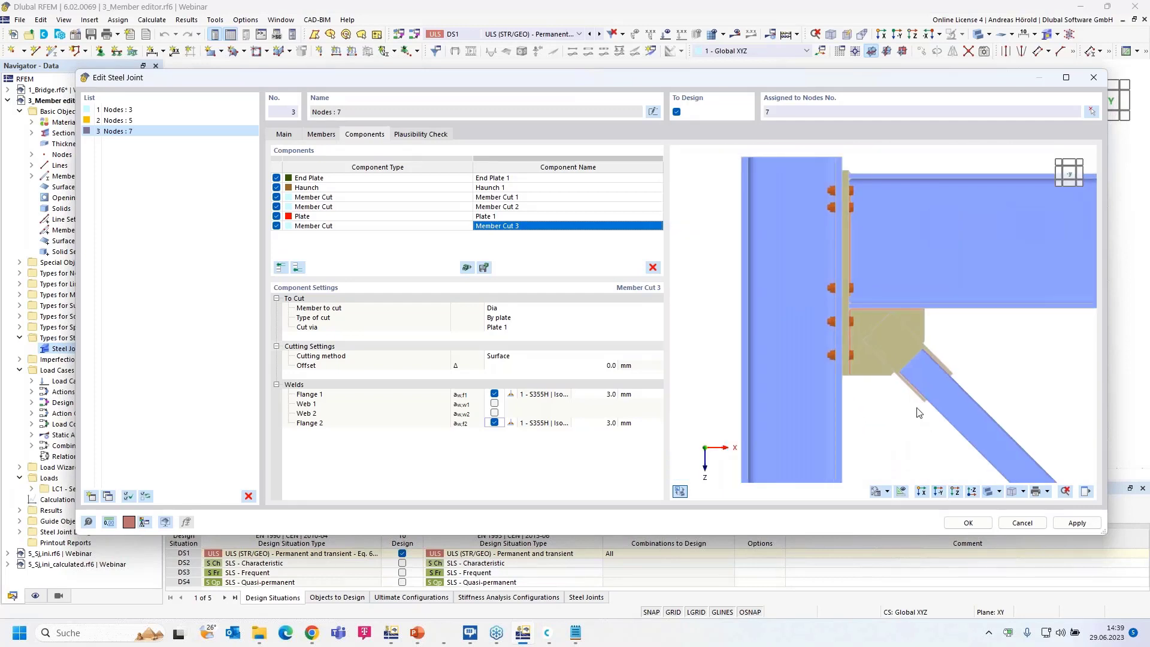
scroll(895, 360, up, 4)
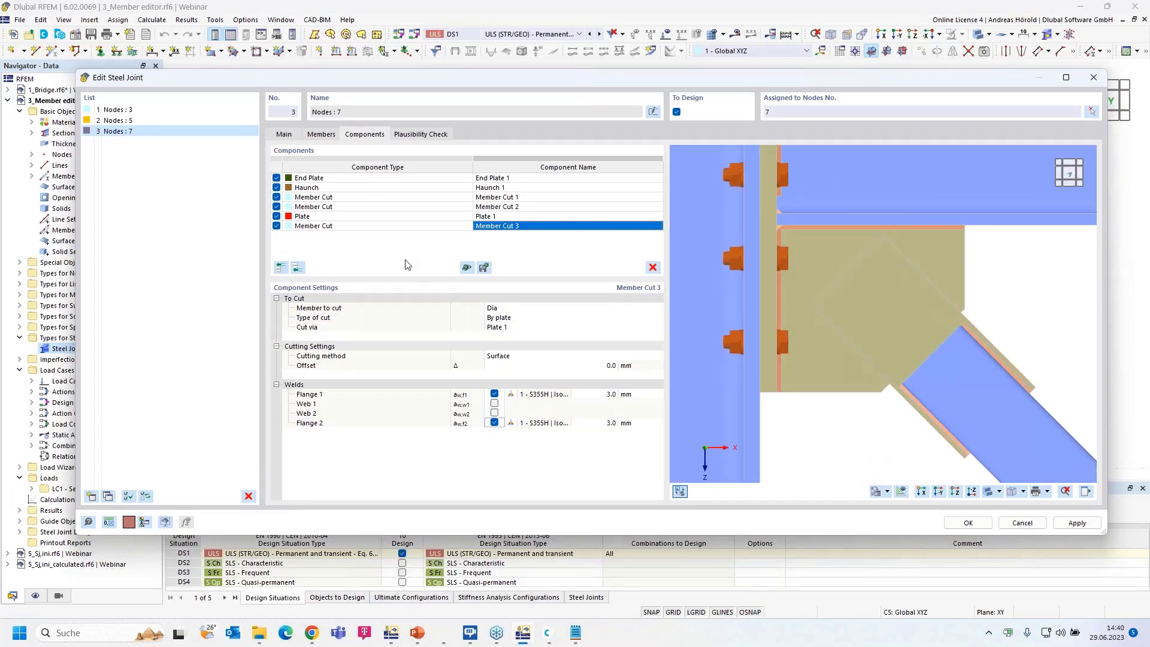
click(298, 268)
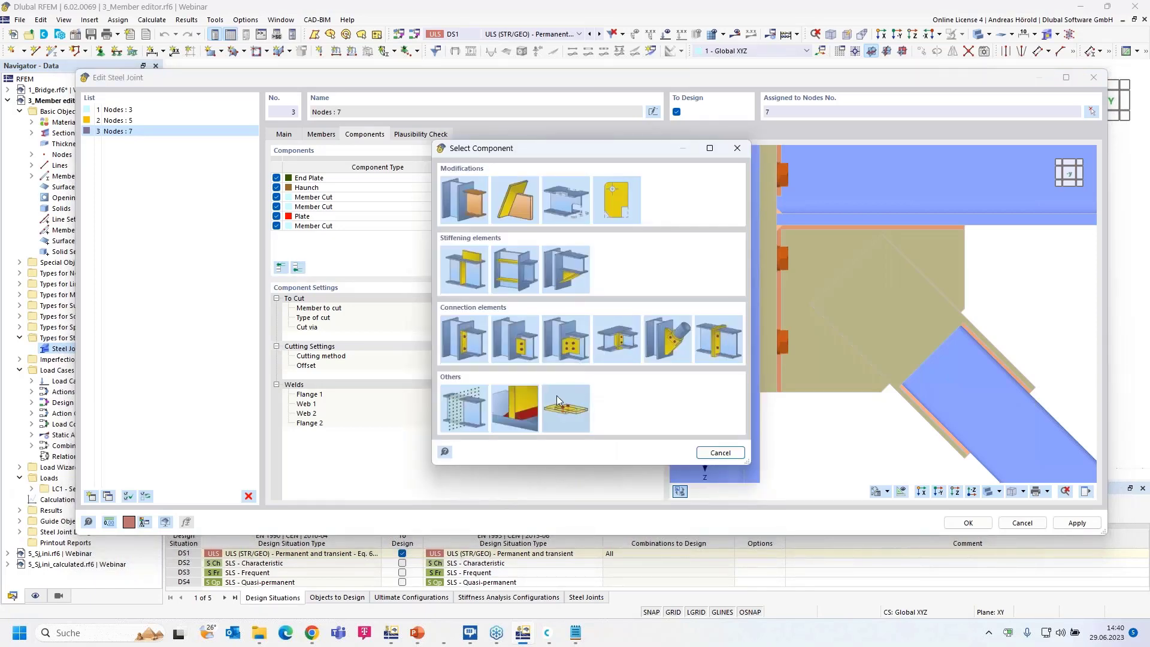
click(561, 406)
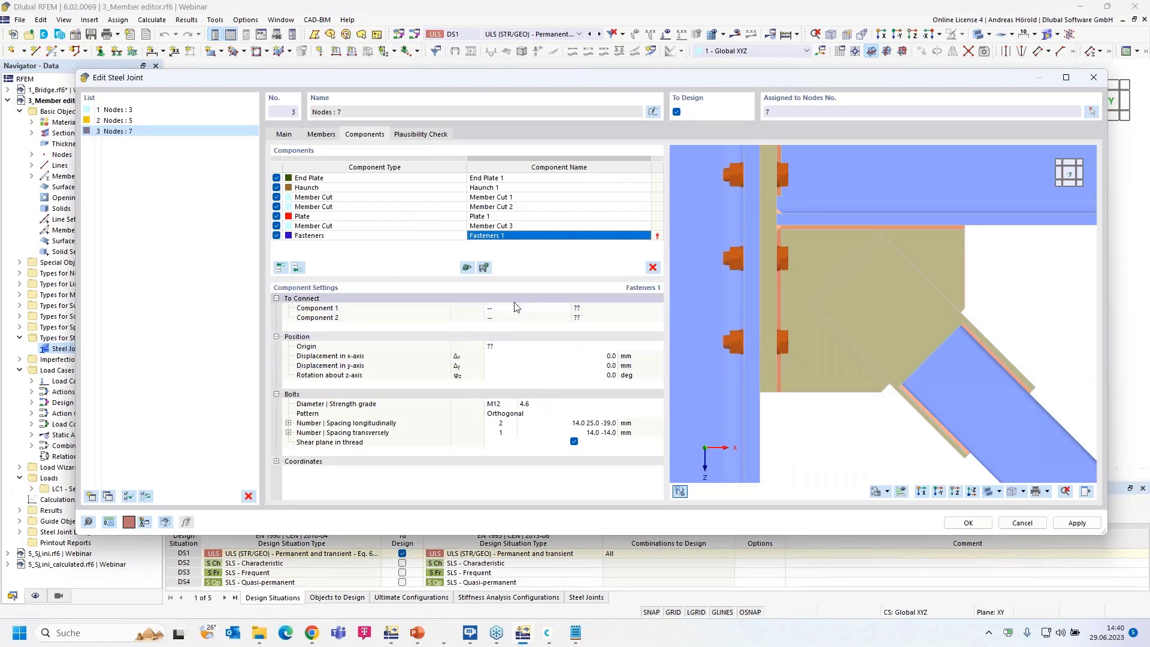
Step: Set the first component connected by Fasteners 1 to the plate Plate 1
click(538, 308)
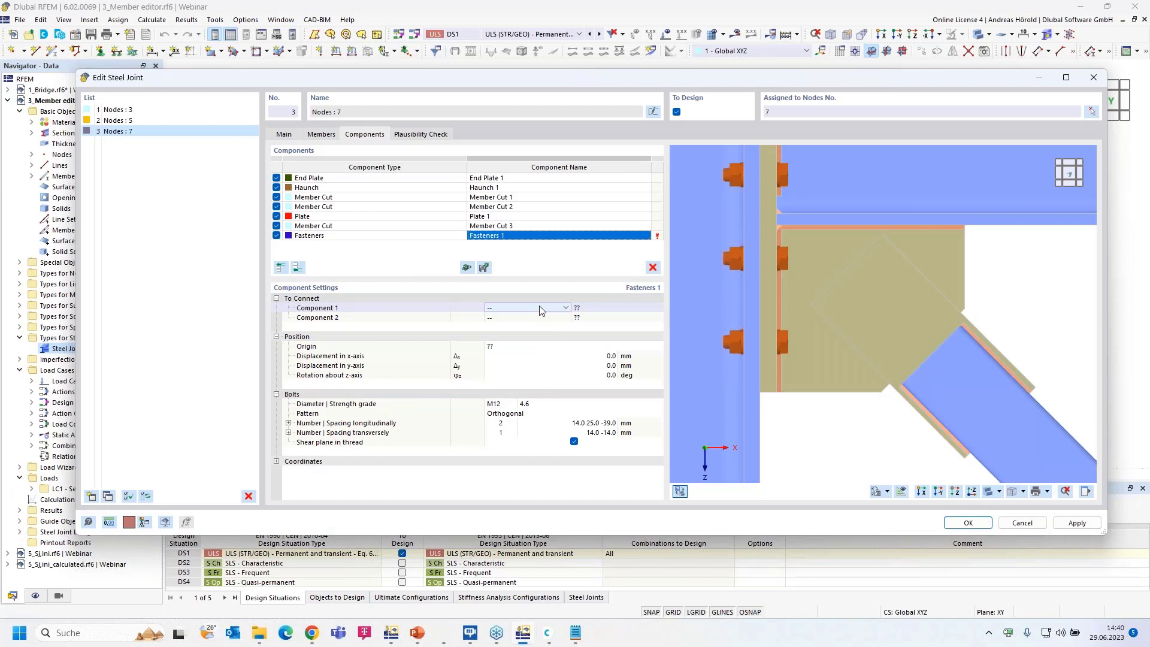
click(566, 308)
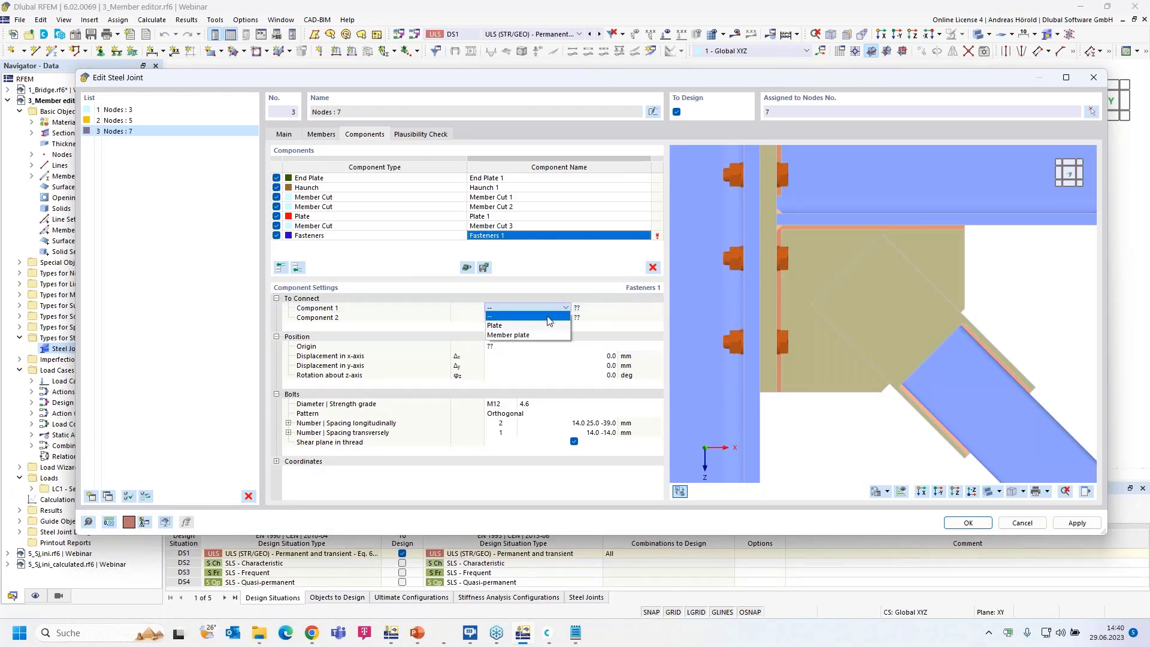
click(520, 326)
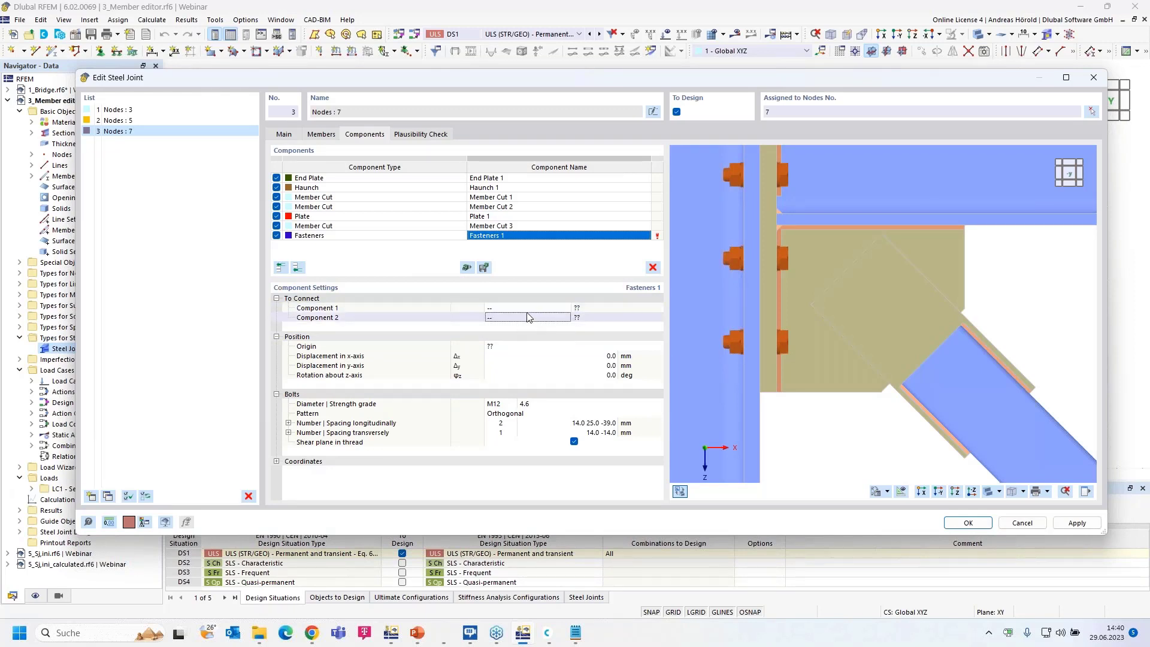
click(537, 309)
click(536, 309)
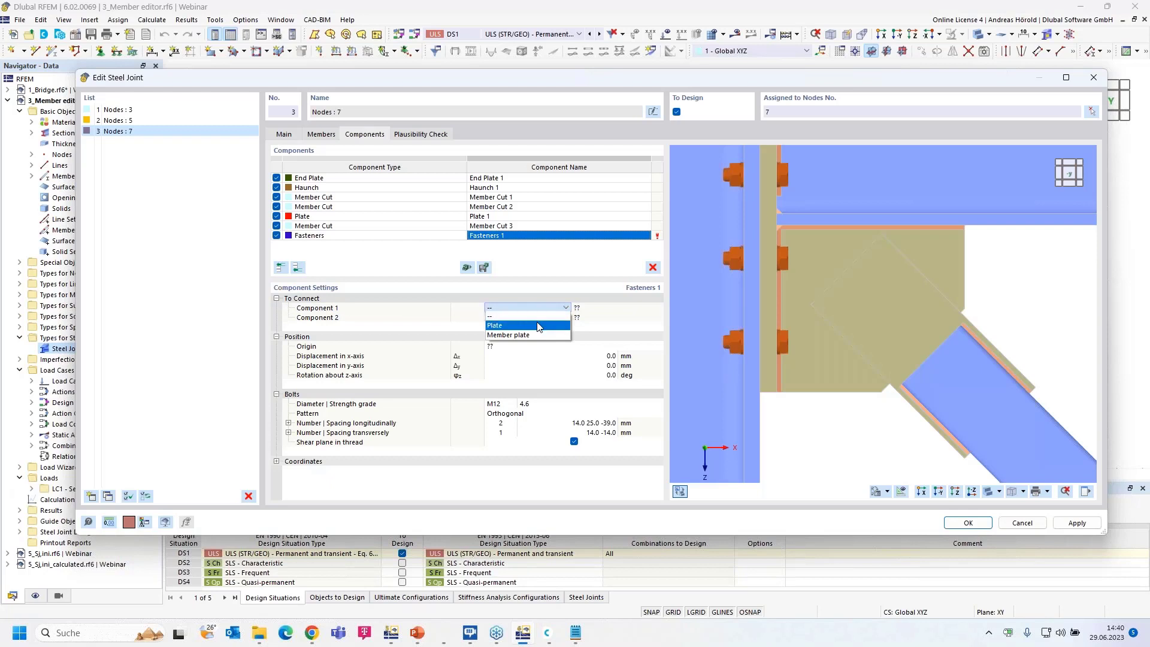
click(538, 327)
click(659, 308)
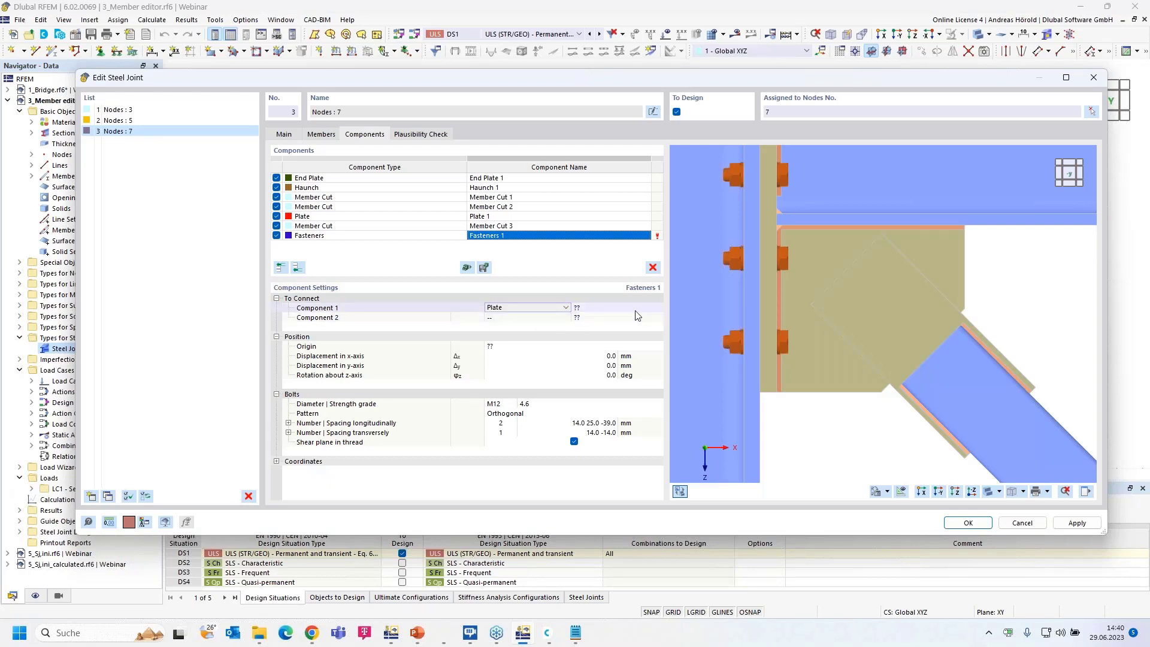
click(659, 308)
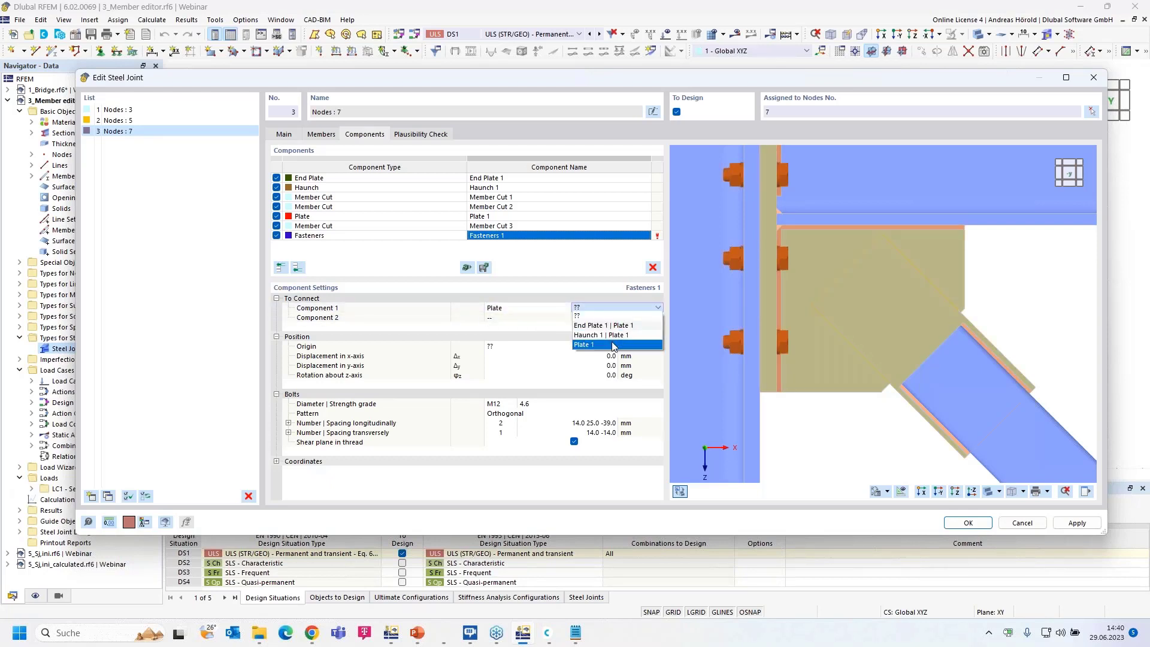
click(604, 333)
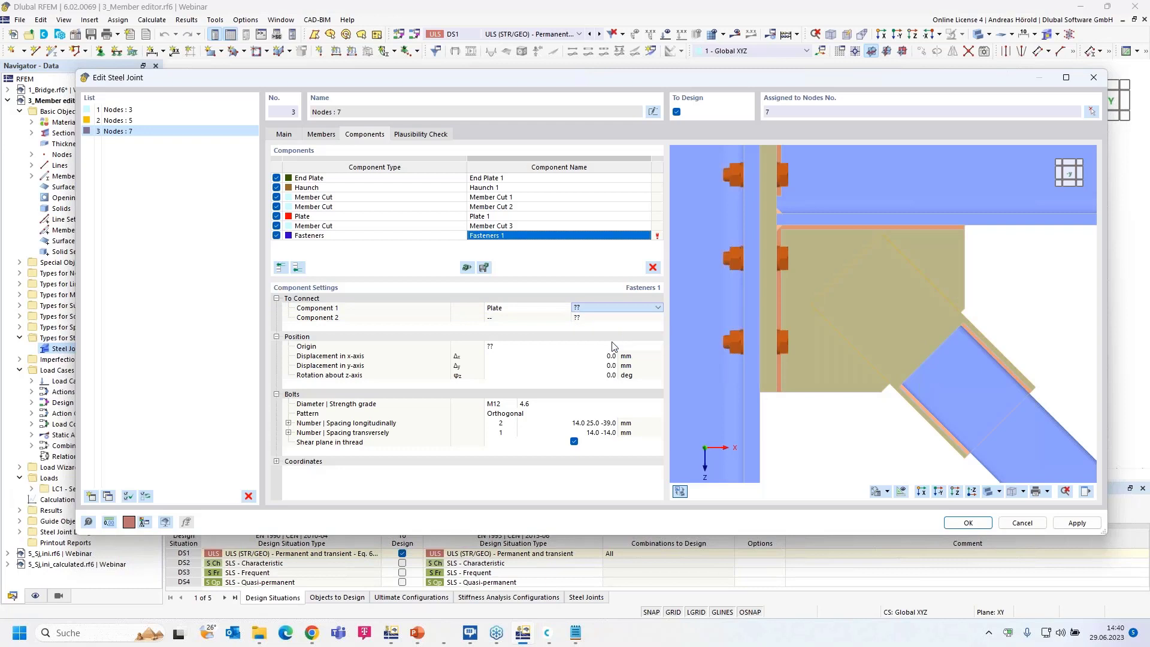
Step: Set the second component connected by Fasteners 1 to the haunch plate, Haunch 1 | Plate 1
click(544, 322)
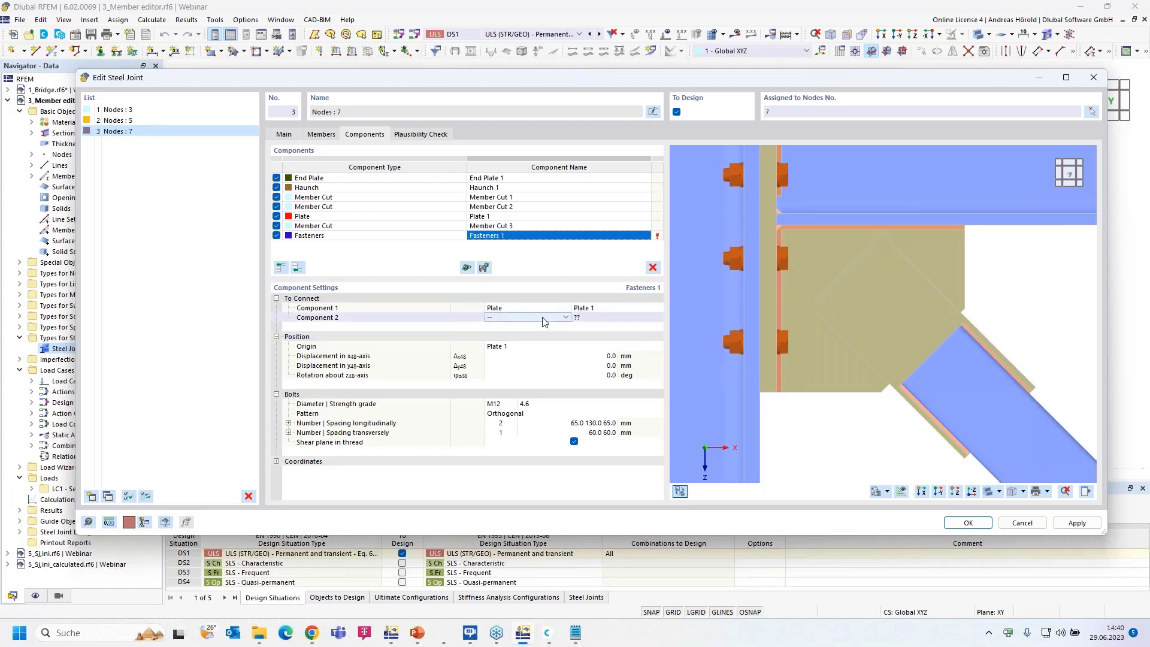
click(565, 318)
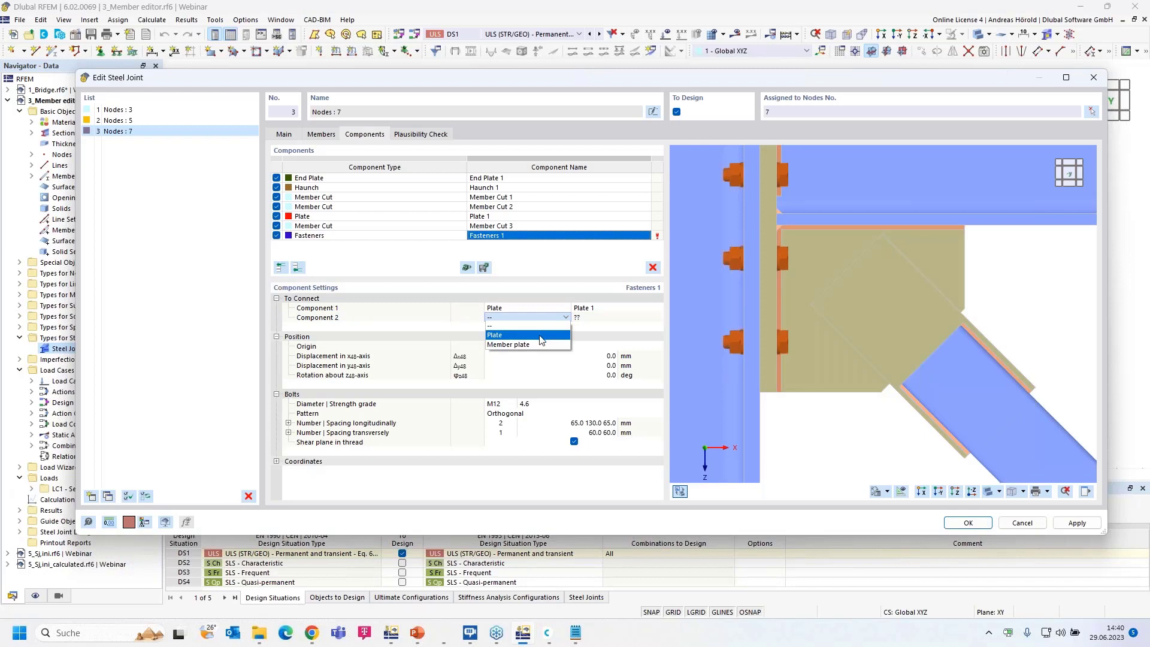
click(541, 336)
click(634, 320)
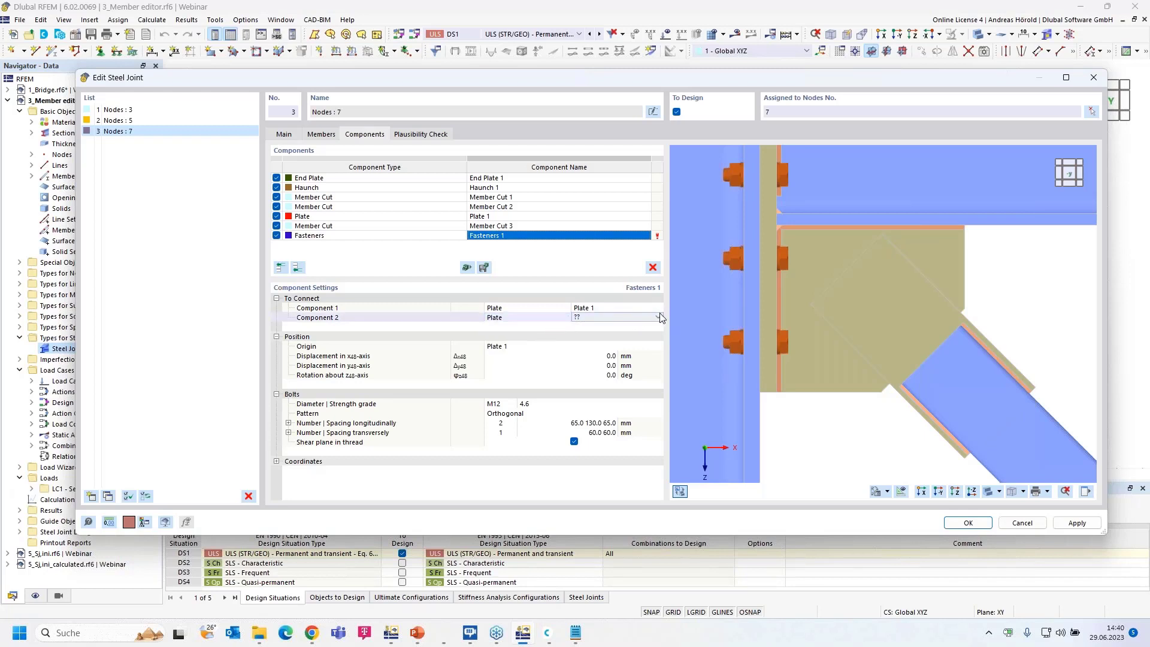
click(659, 317)
click(615, 344)
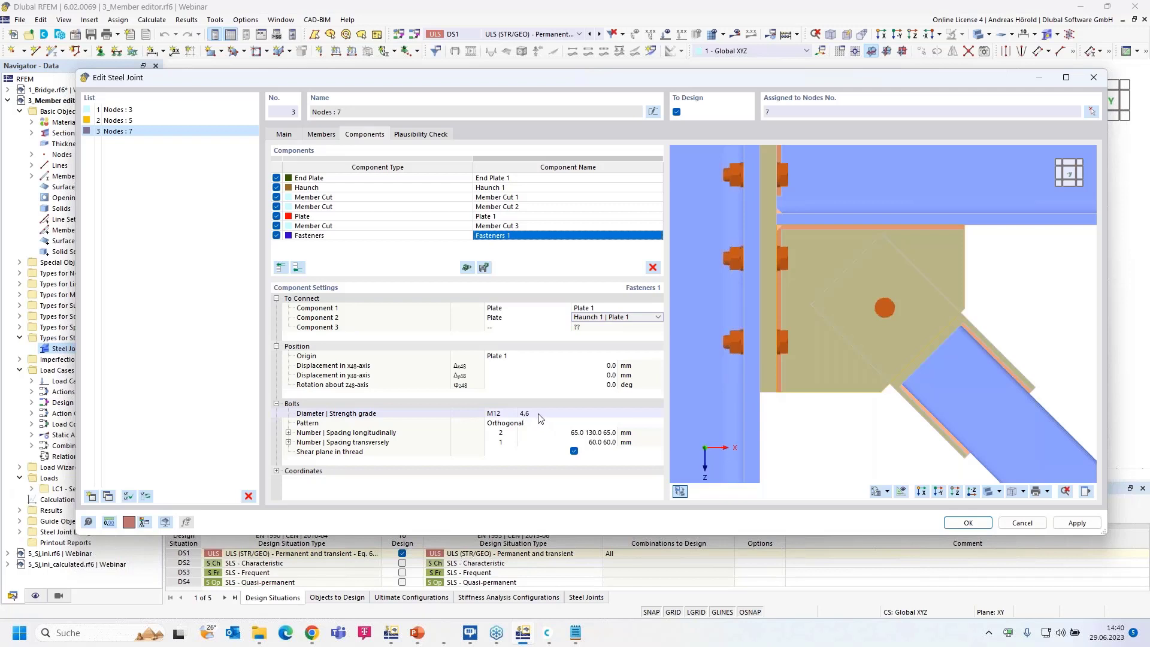
Step: Set two bolts transversely in Fasteners 1 and a longitudinal bolt spacing of 35 and 60 mm
click(513, 442)
click(513, 441)
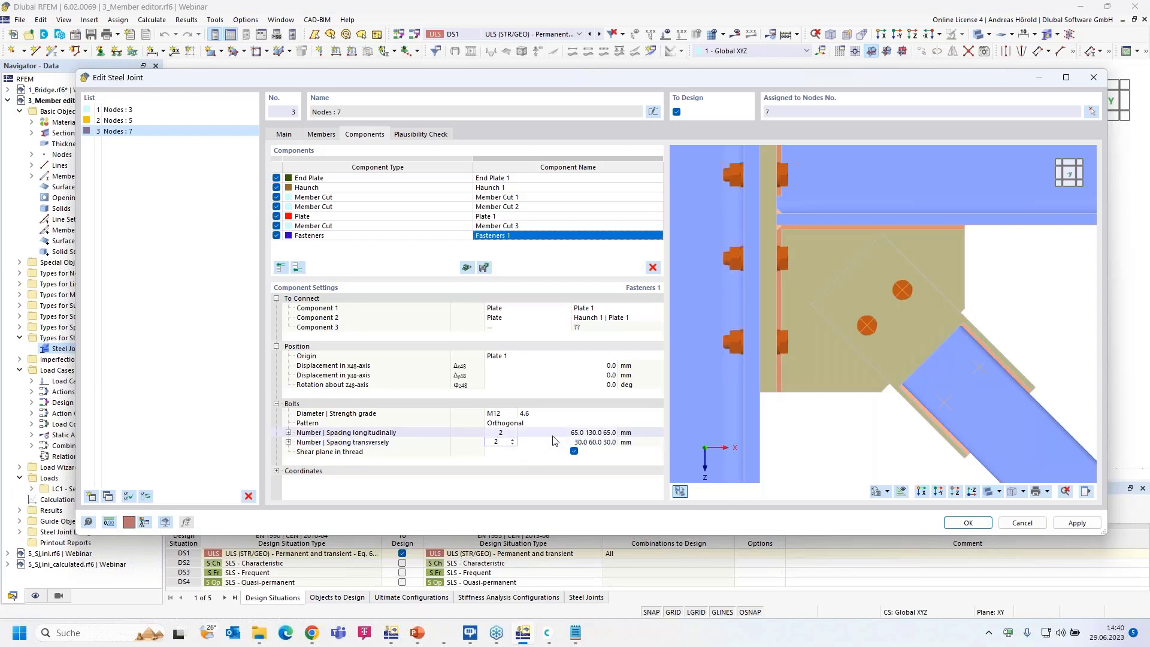
click(590, 432)
text(35)
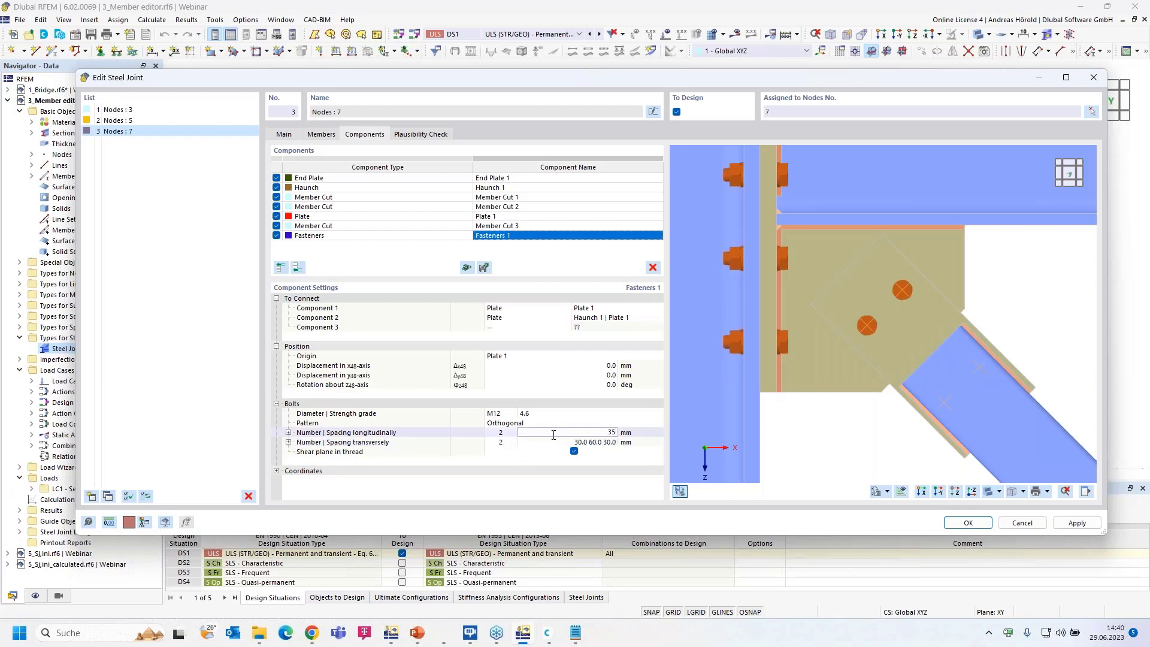
text( 60)
key(Tab)
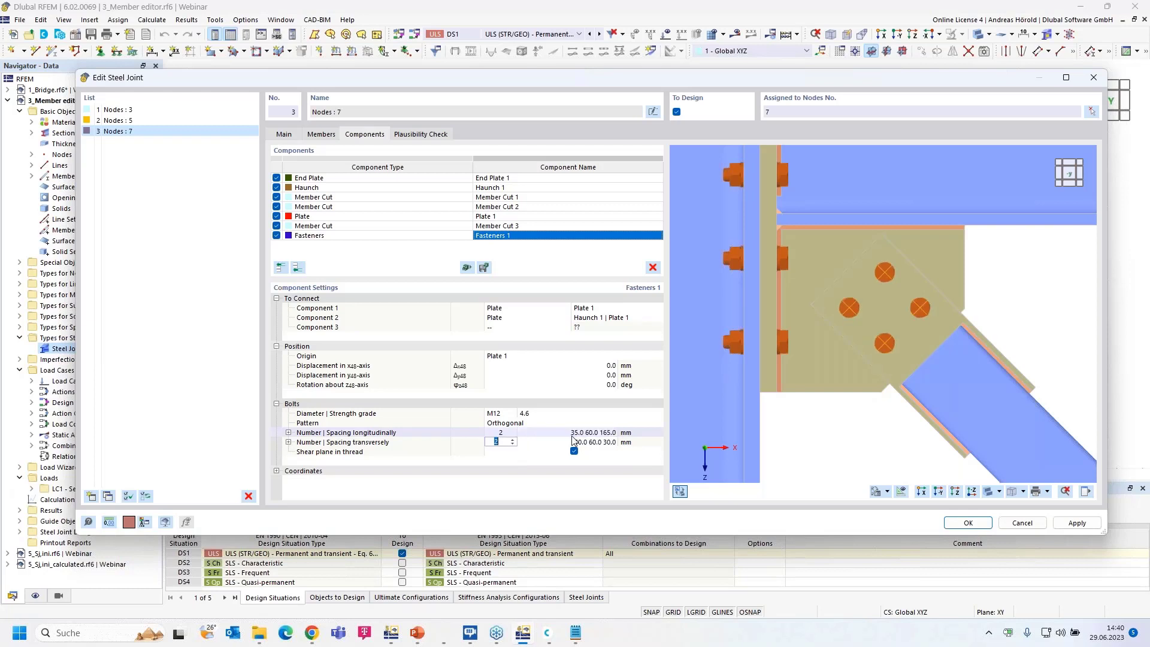
key(Tab)
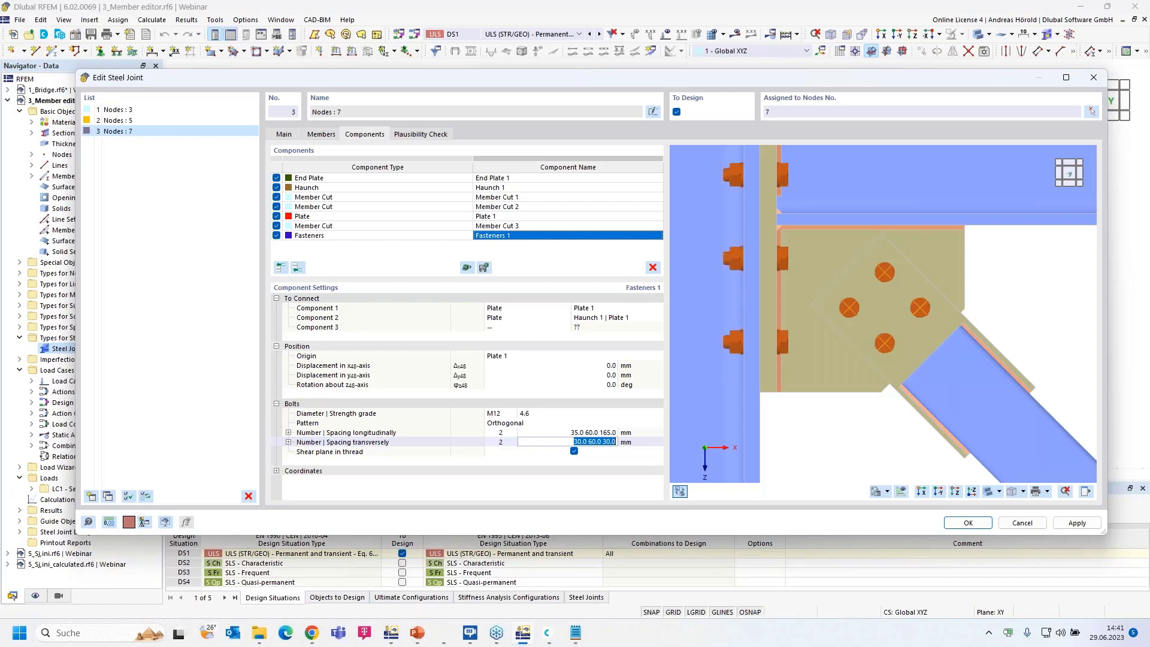
click(580, 433)
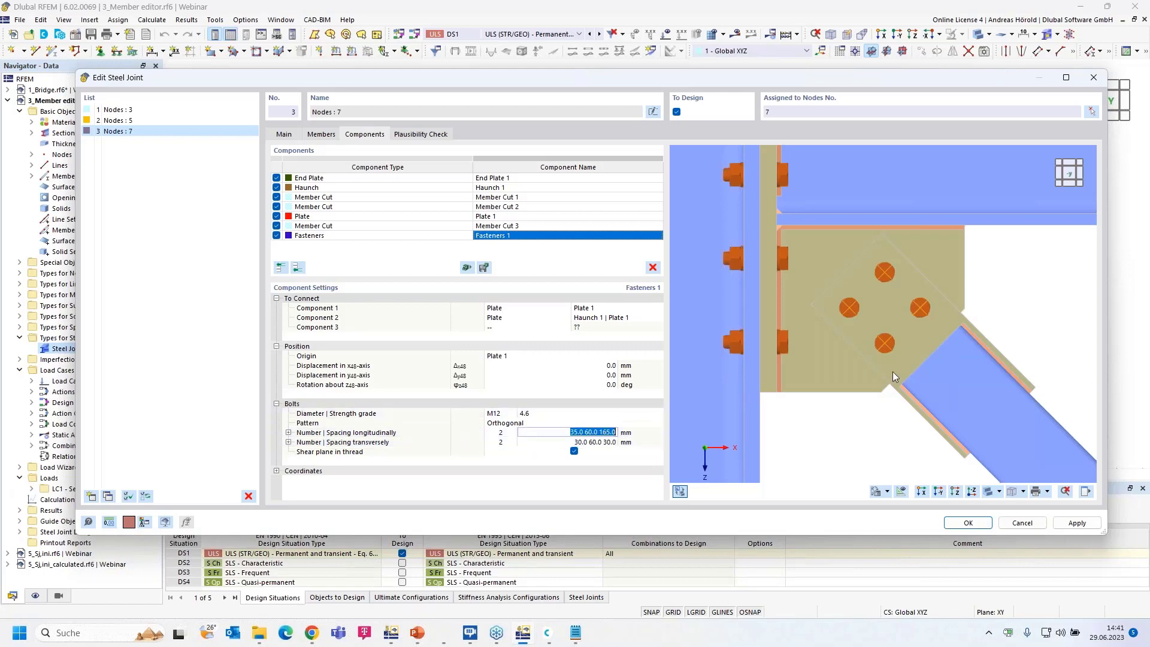
Step: Inspect the joints at nodes 7, 5 and 3 in the preview and accept the steel joint edits
middle_drag(1032, 337, 976, 349)
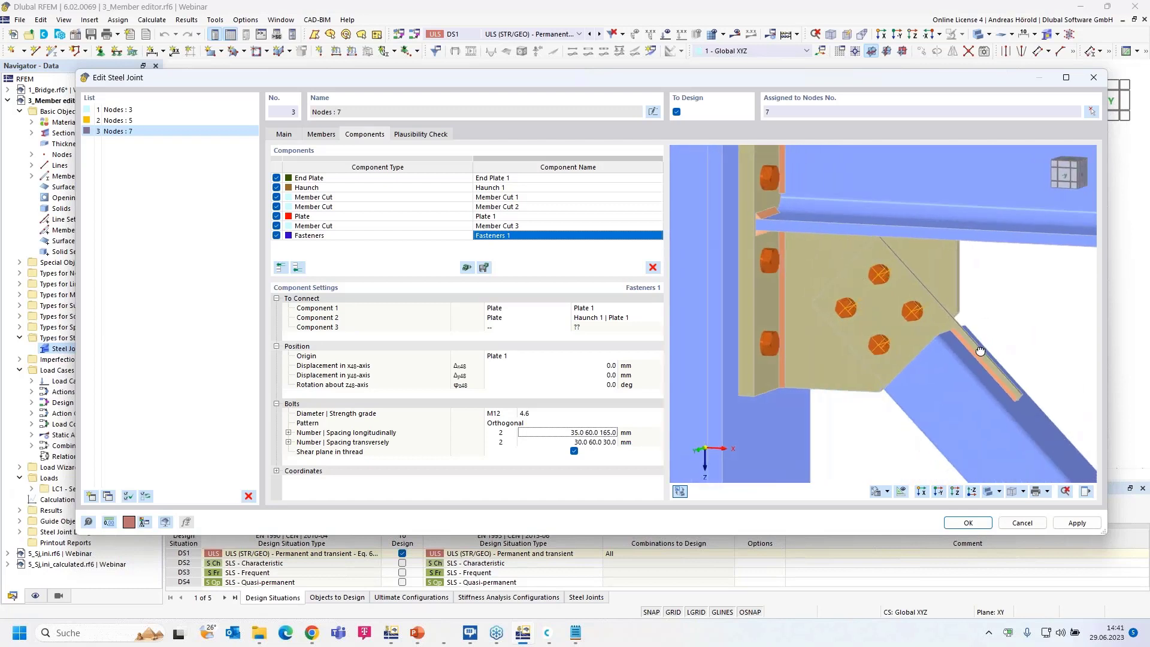
scroll(976, 349, down, 3)
scroll(980, 350, down, 1)
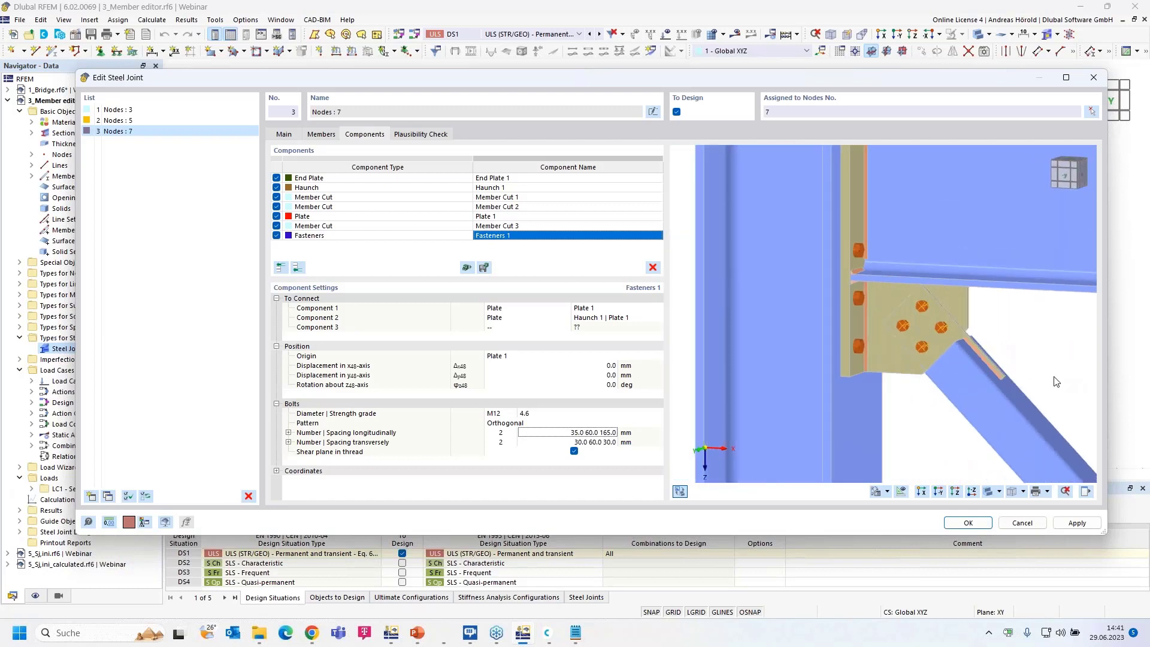
scroll(895, 359, down, 1)
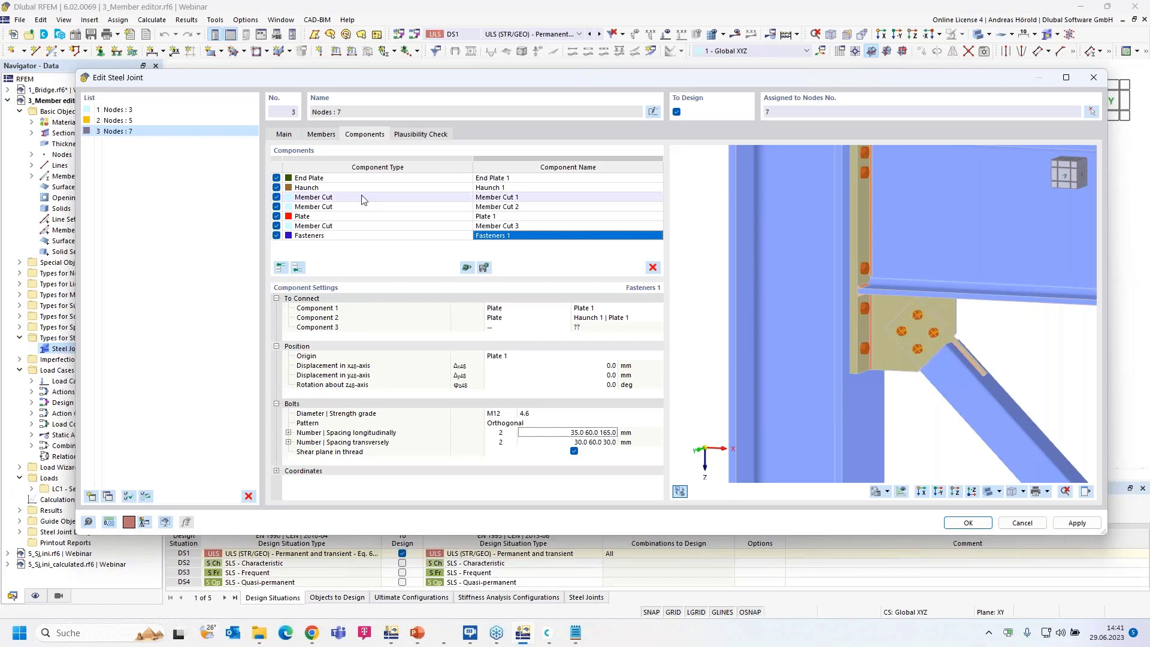
click(134, 122)
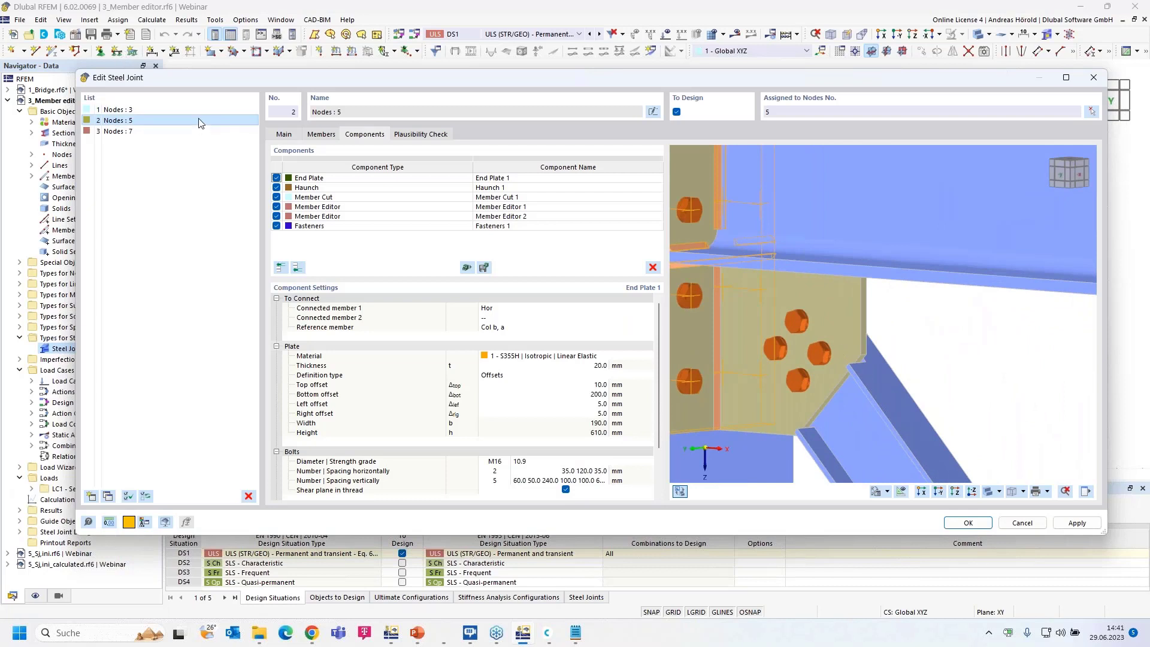
click(187, 109)
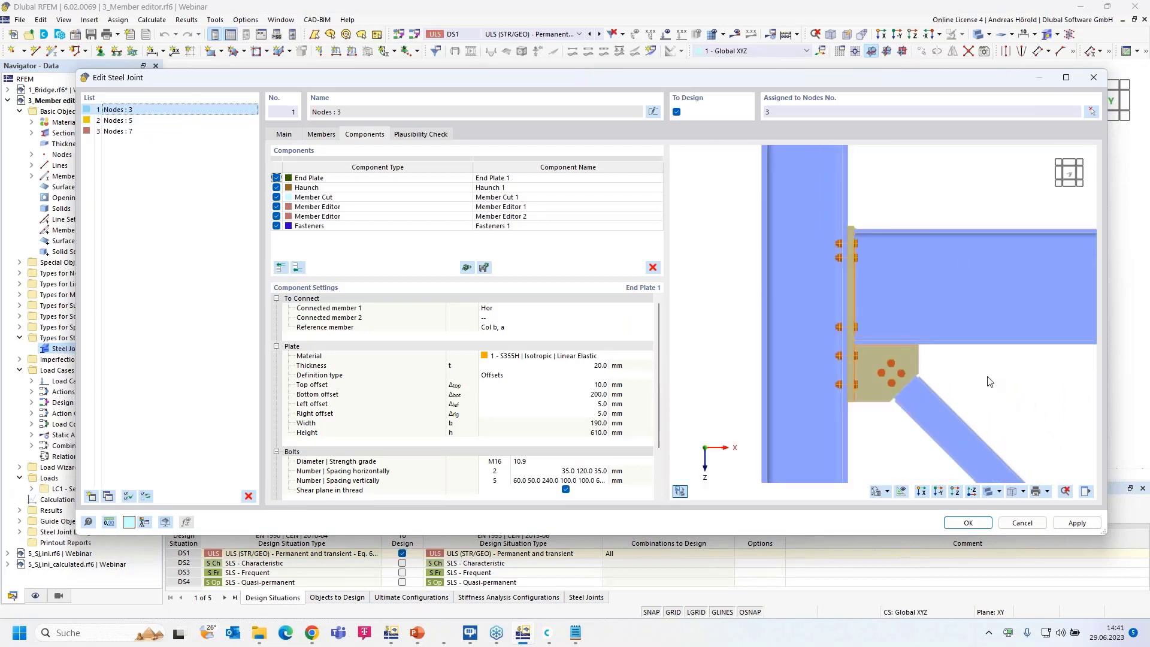
scroll(915, 385, up, 5)
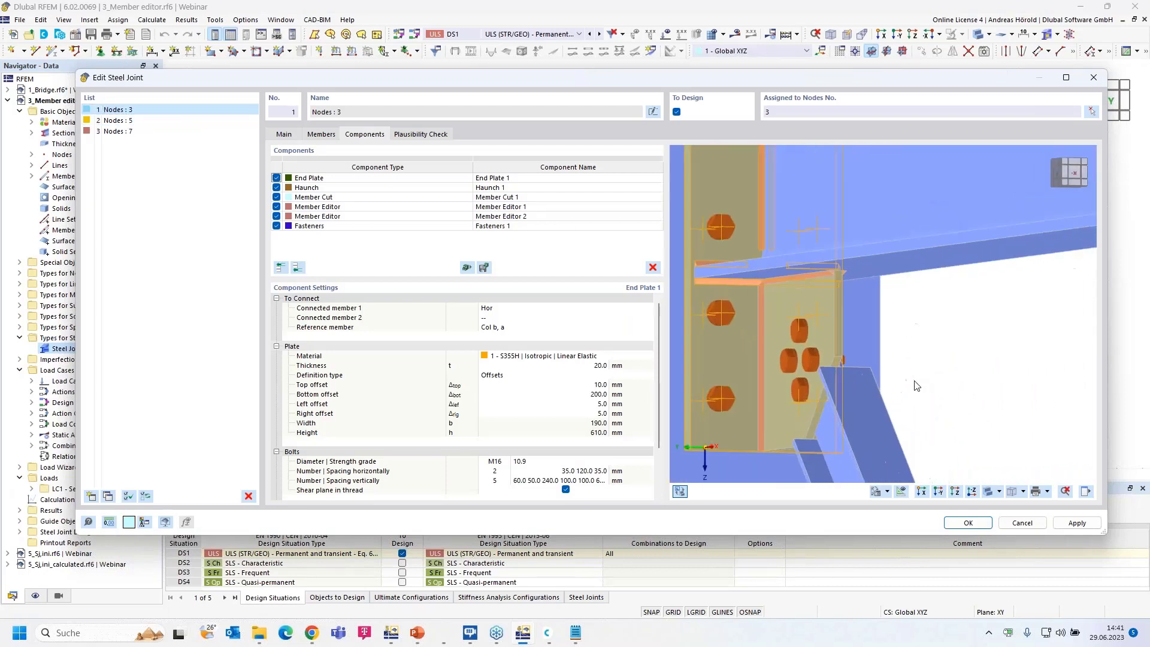
scroll(915, 386, down, 2)
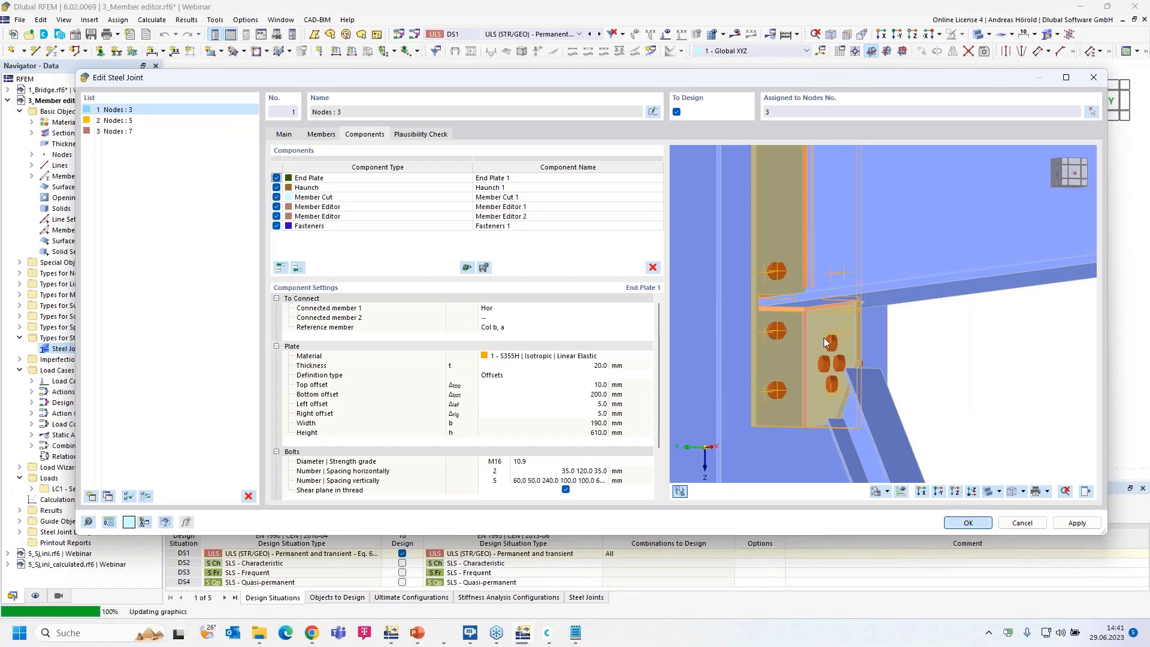
key(Return)
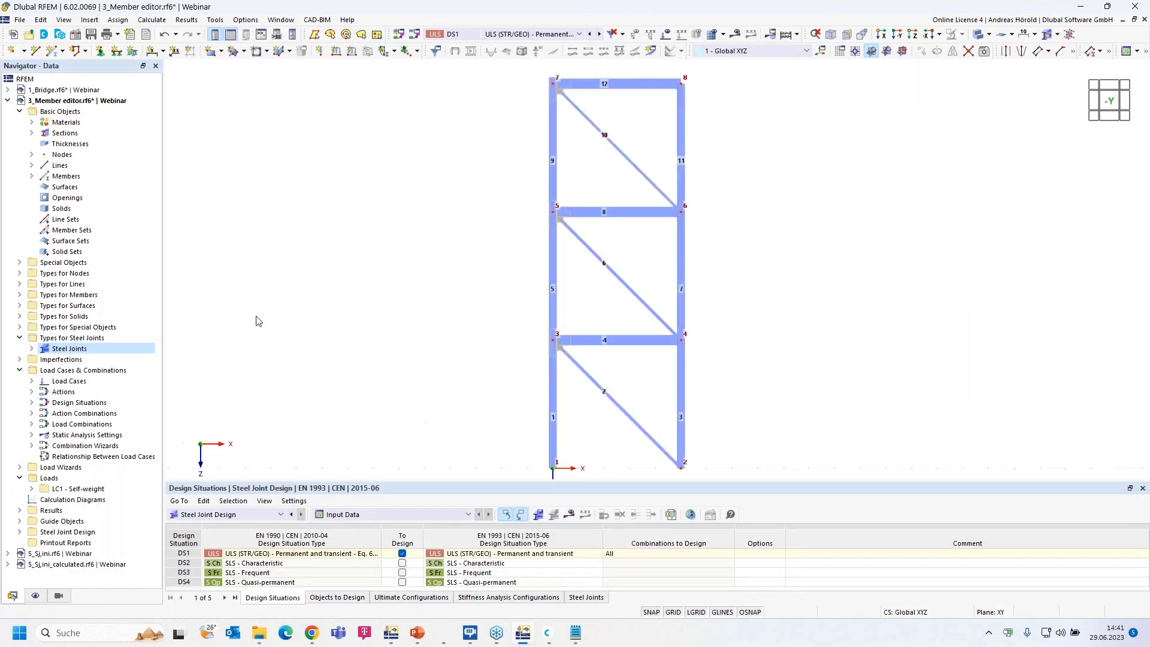
Step: Switch to the frame model 5_Sj,ini.rf6
click(68, 554)
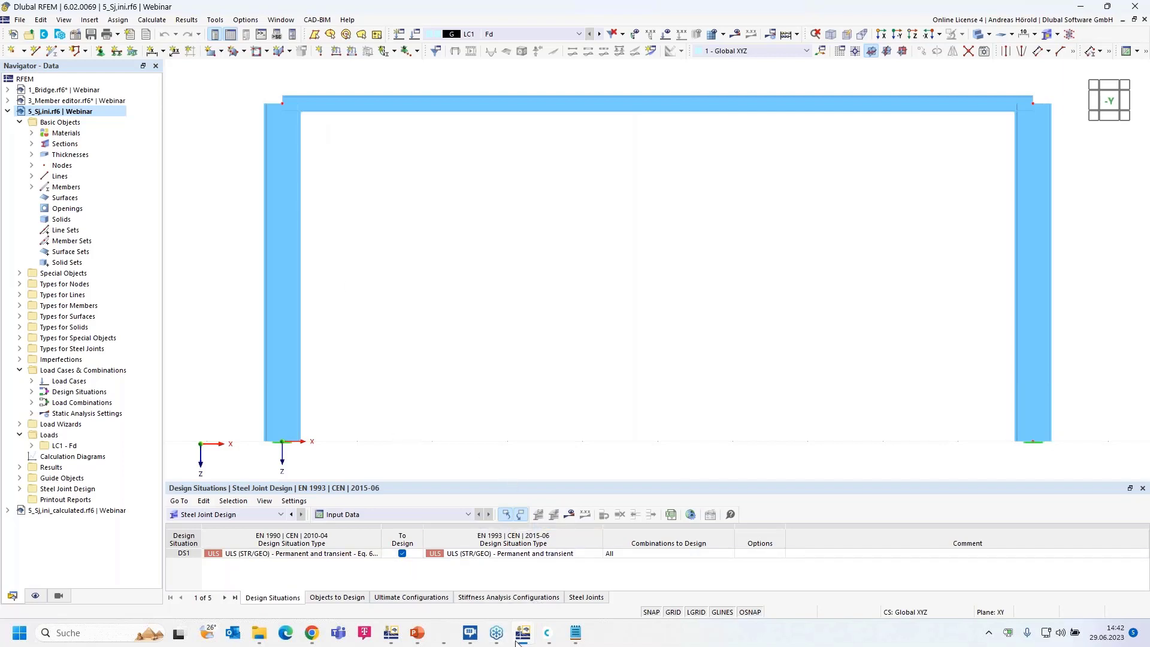
Step: Switch to RFEM 5 and review the general data and design summary of the RF-JOINTS DSTV joint
click(389, 630)
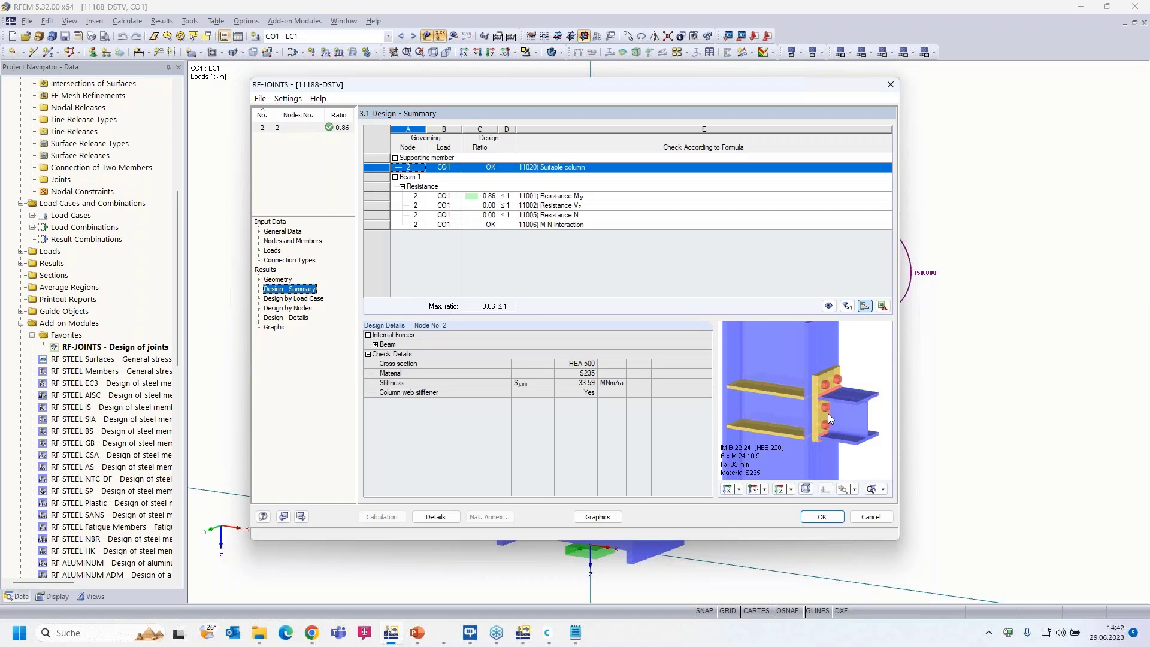
click(283, 232)
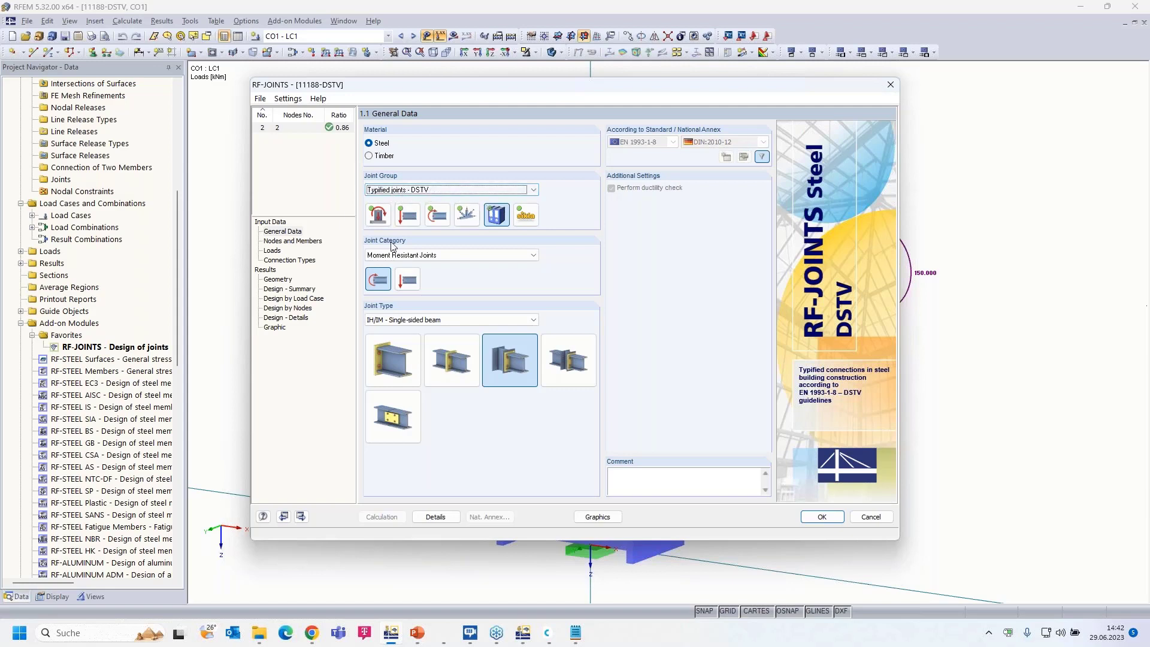
click(281, 288)
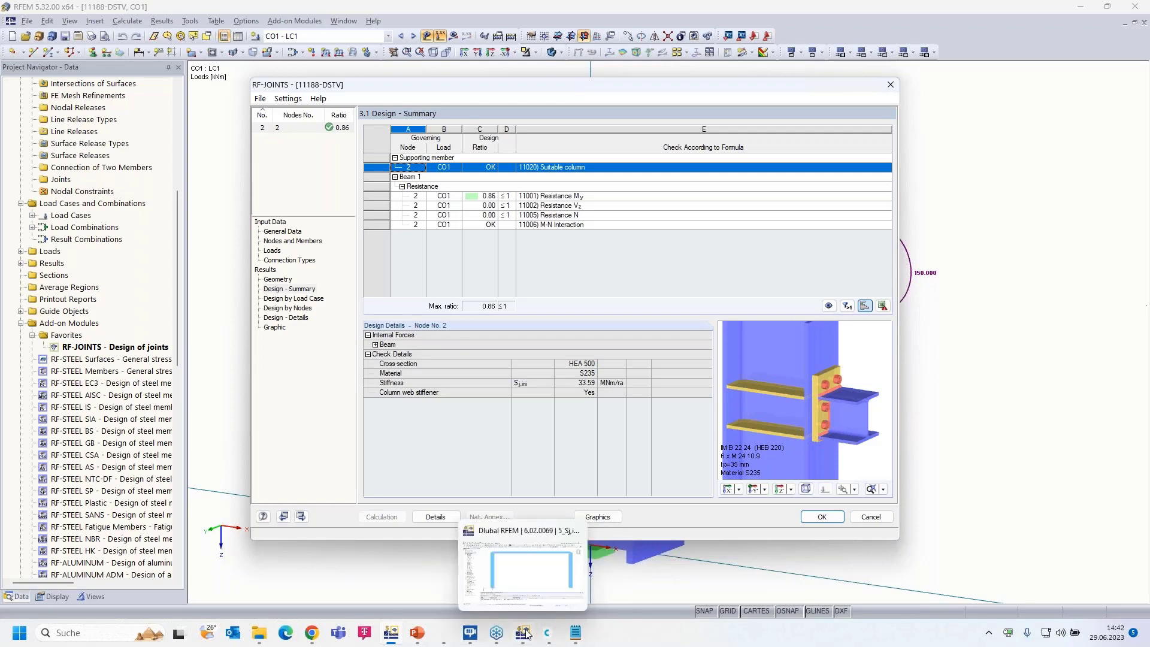
Step: Return to RFEM 6 and create a new steel joint assigned to the frame's upper corner nodes 1 and 3
click(545, 633)
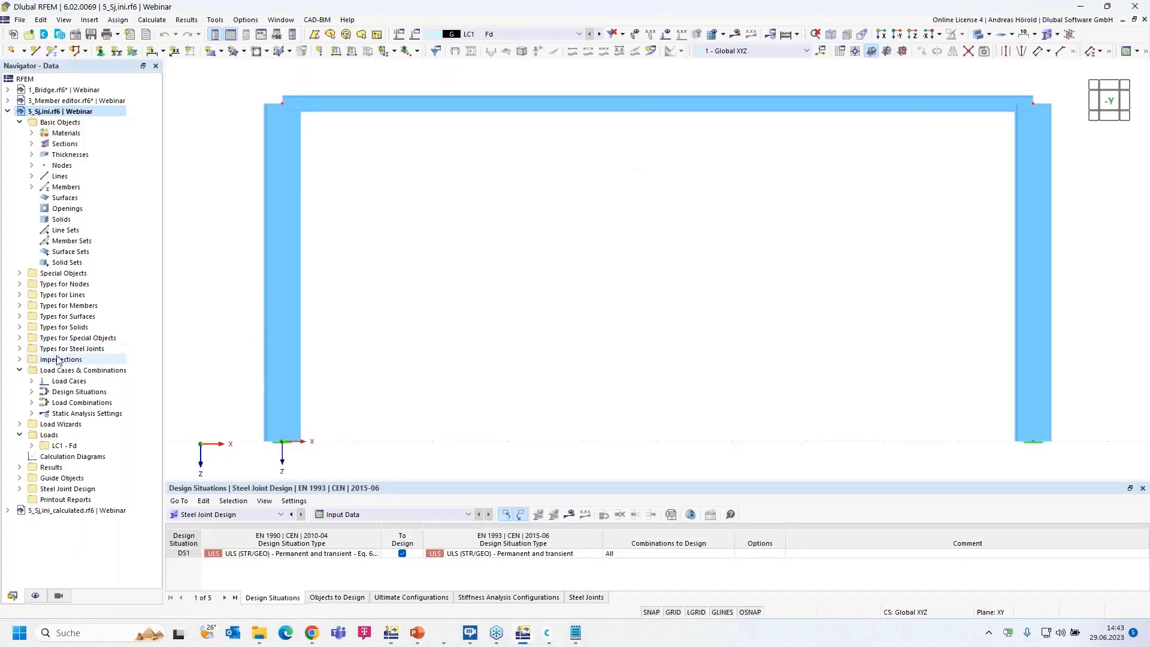
click(20, 349)
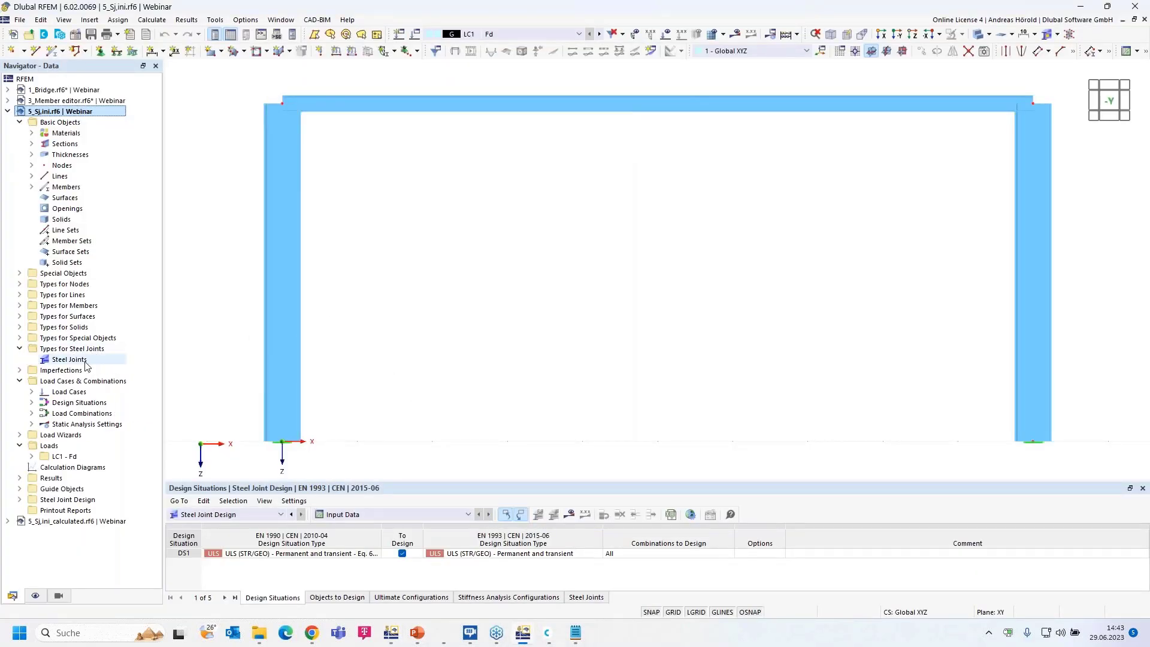
right_click(65, 361)
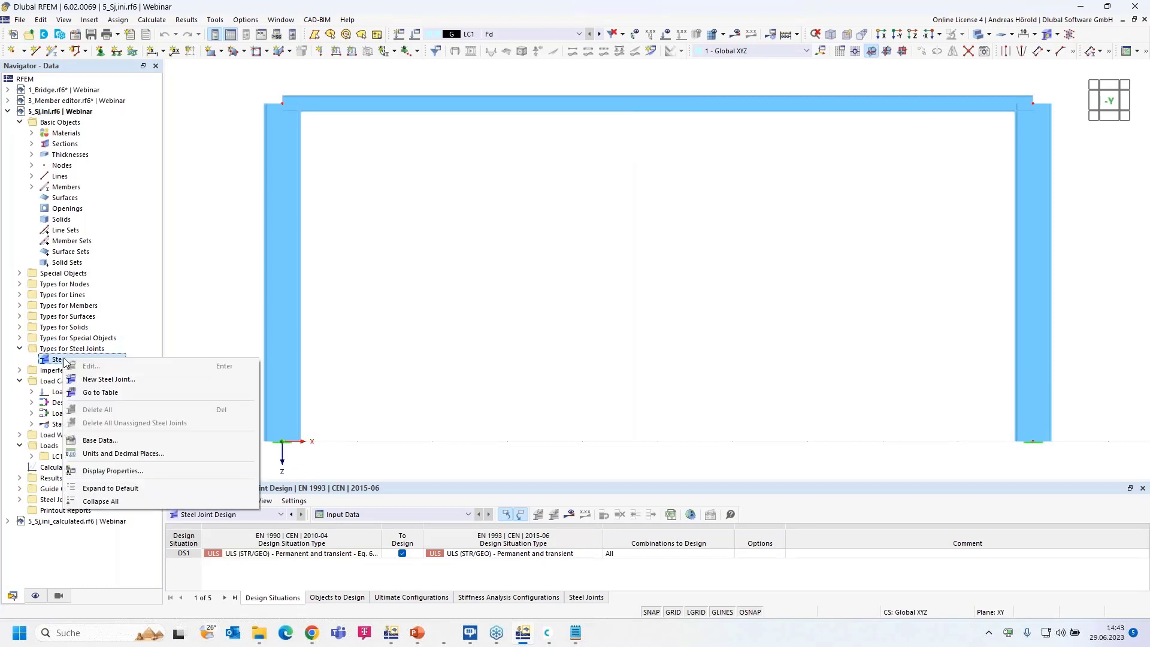
click(128, 381)
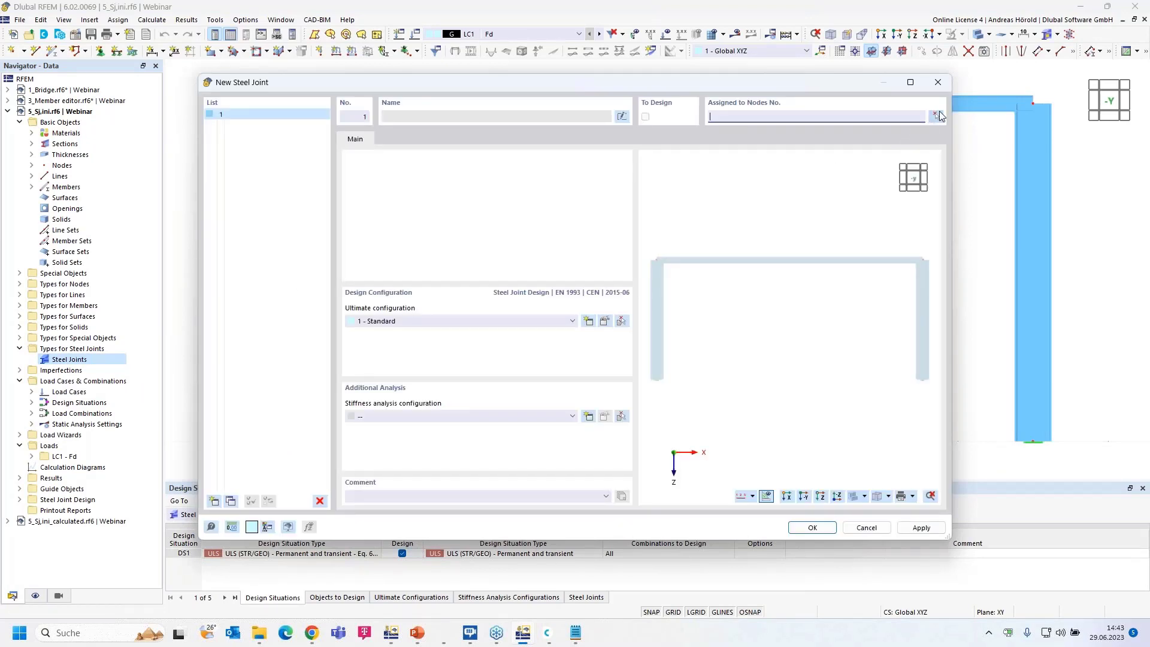
click(935, 116)
click(283, 104)
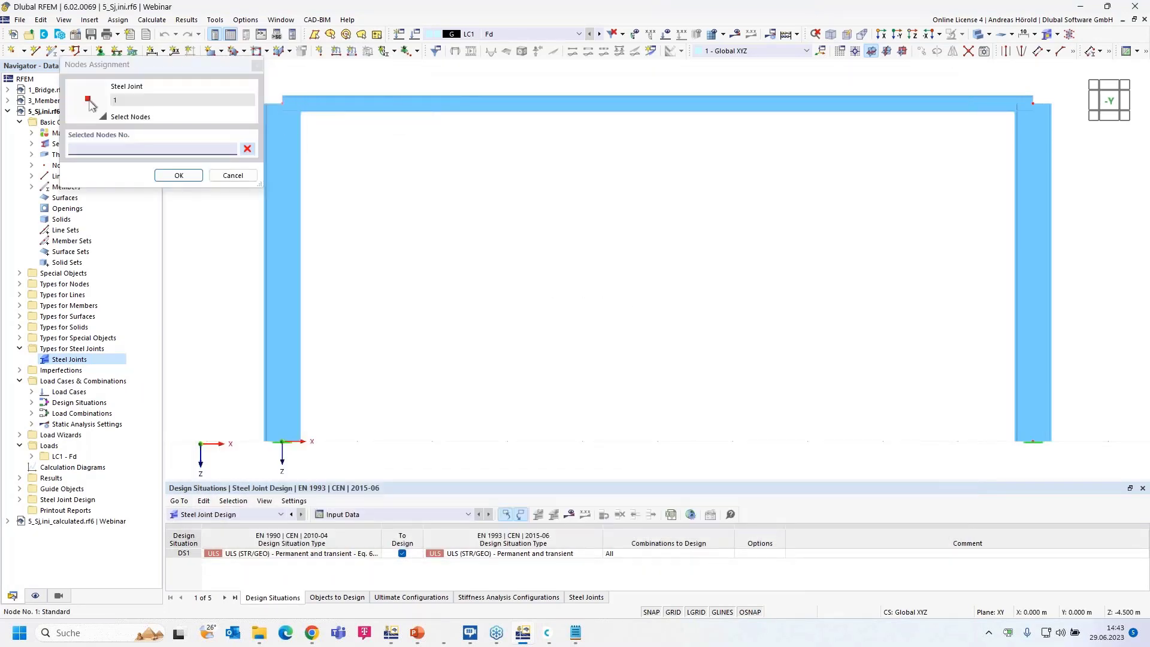
click(1031, 108)
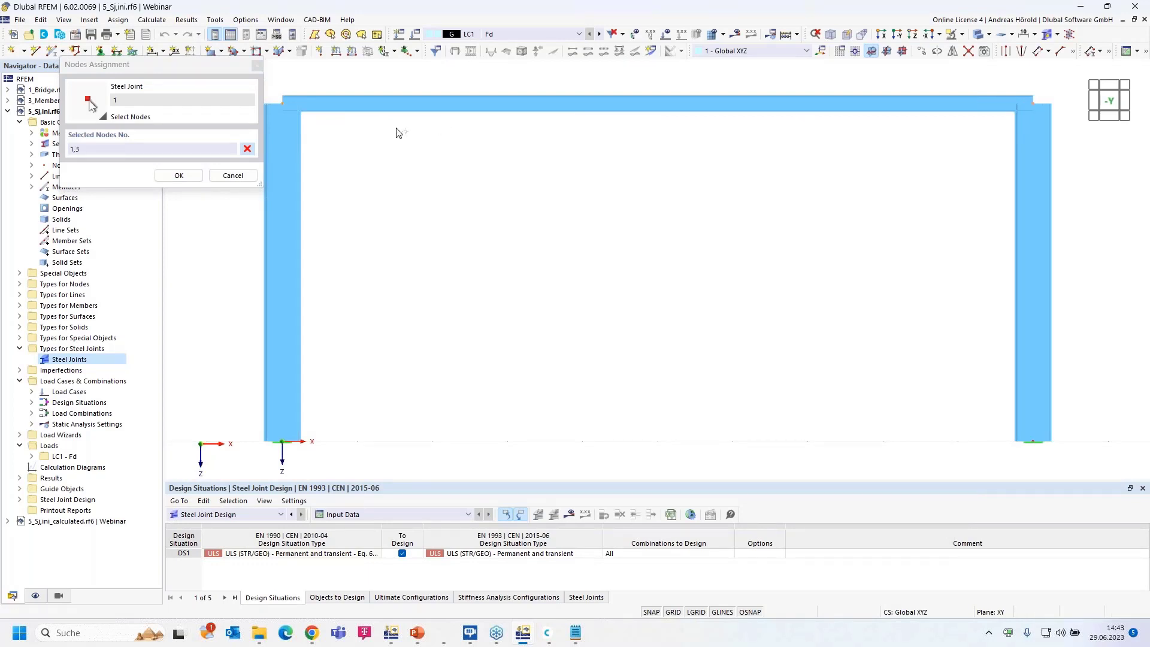
click(179, 175)
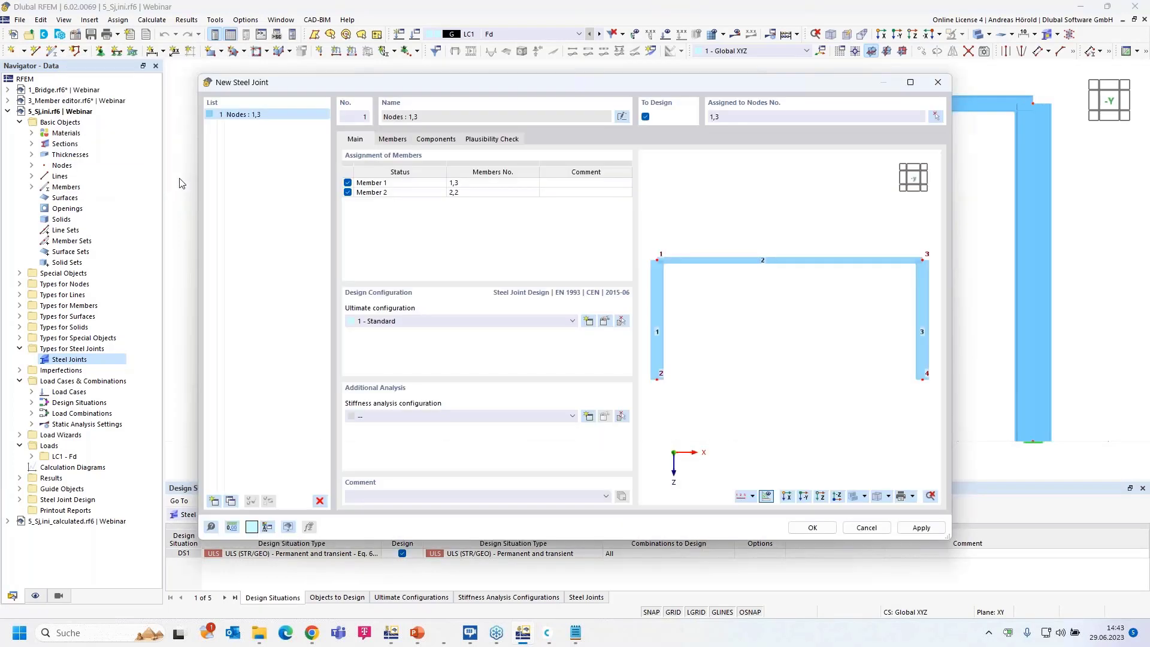
Step: Rename the joint's two member entries as Col for members 1,3 and Hor for member 2
double_click(390, 184)
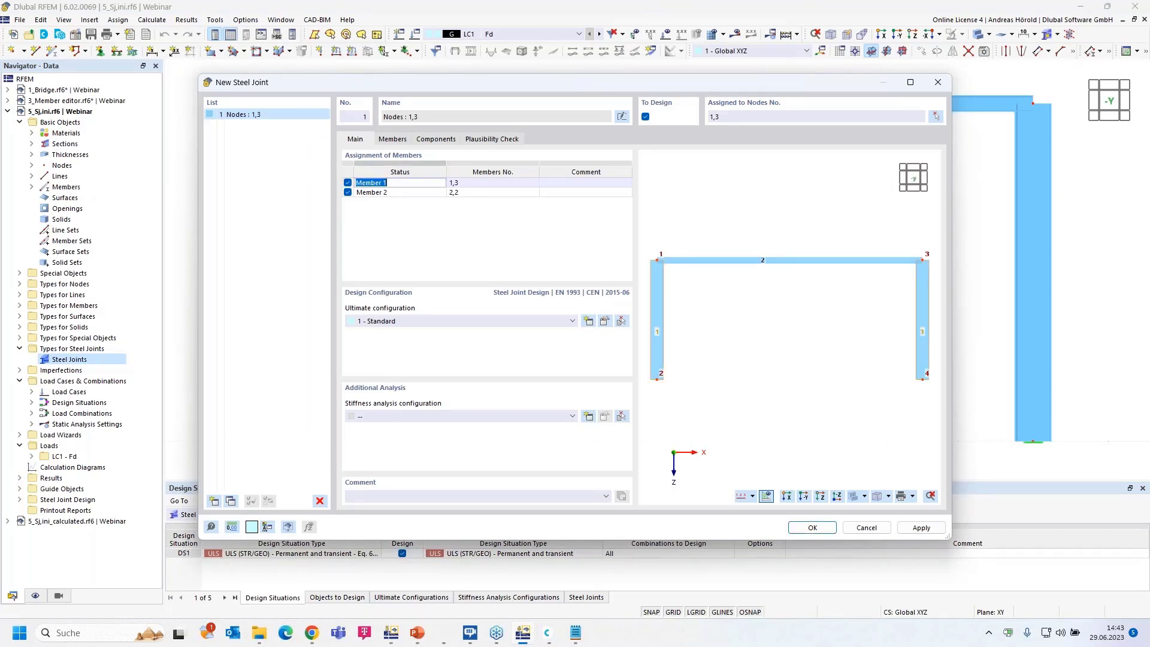
text(Col)
double_click(402, 192)
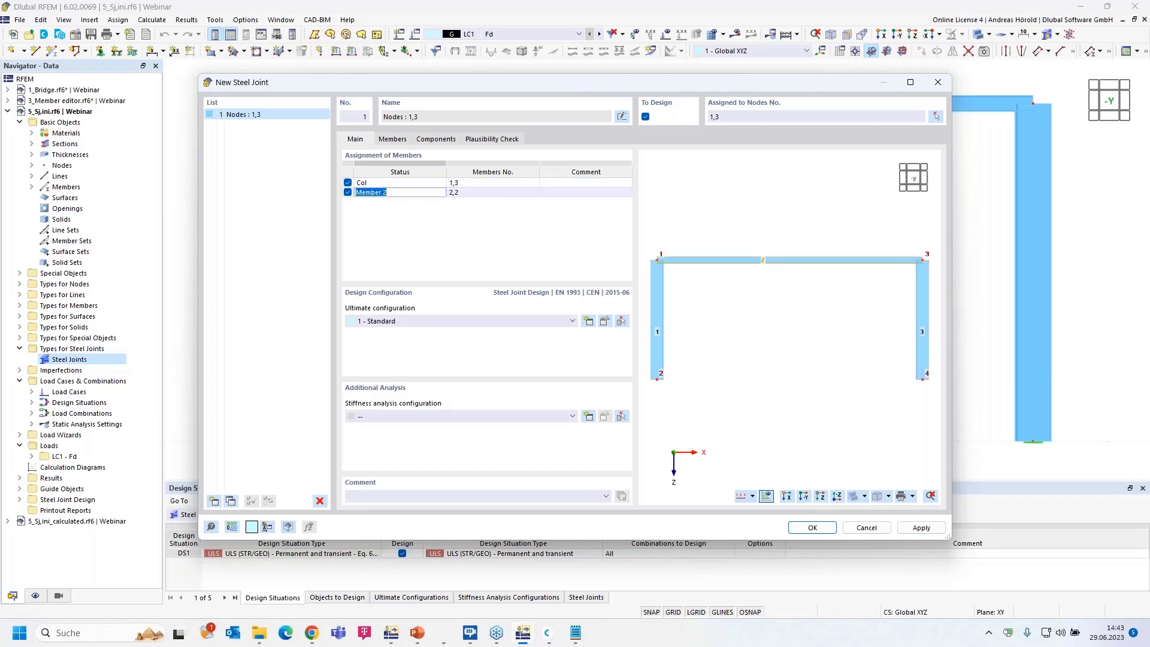
text(Hor)
key(Return)
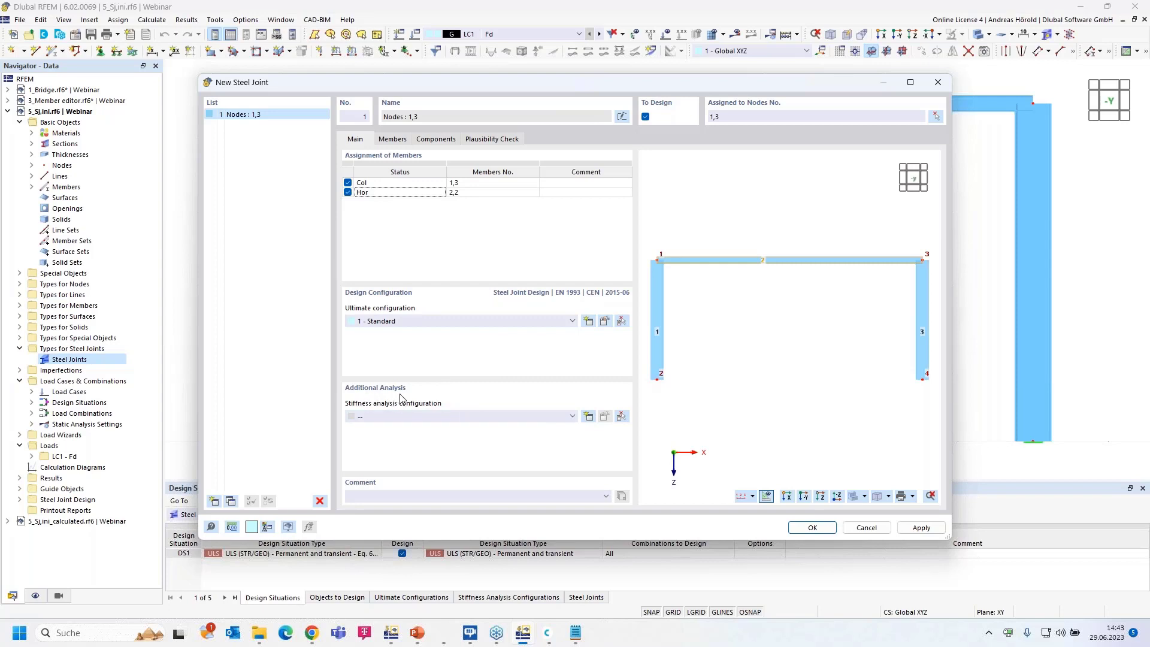
Step: Assign the stiffness analysis configuration 1 - Initial stiffness | No interaction to the joint and review its parameters
click(573, 417)
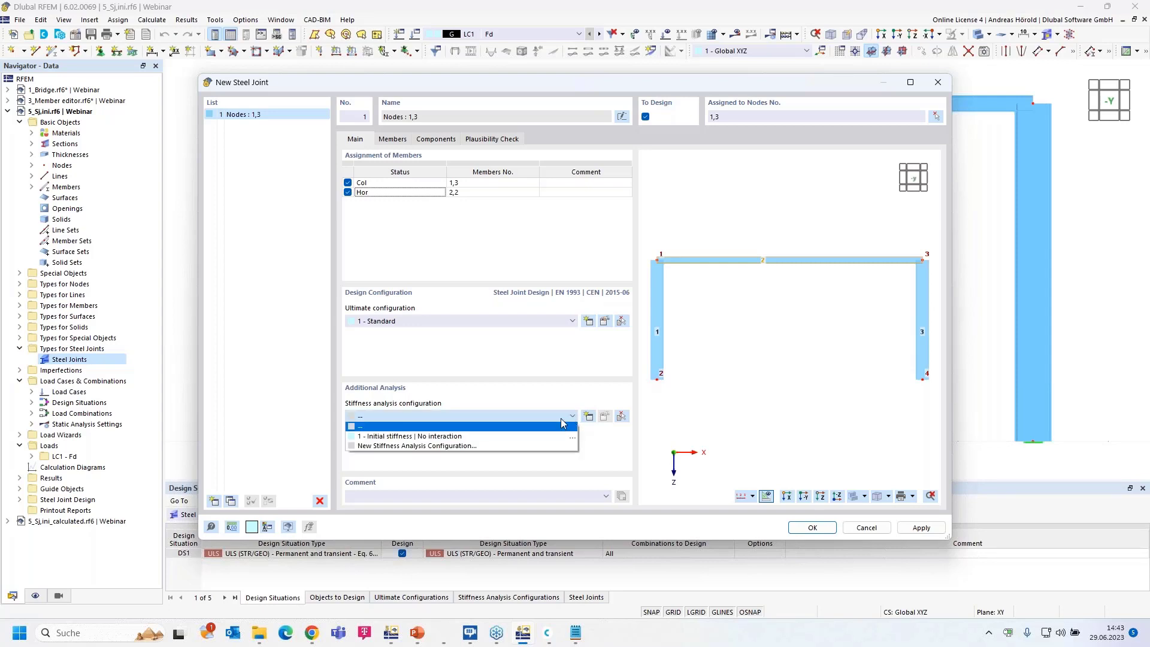
click(544, 432)
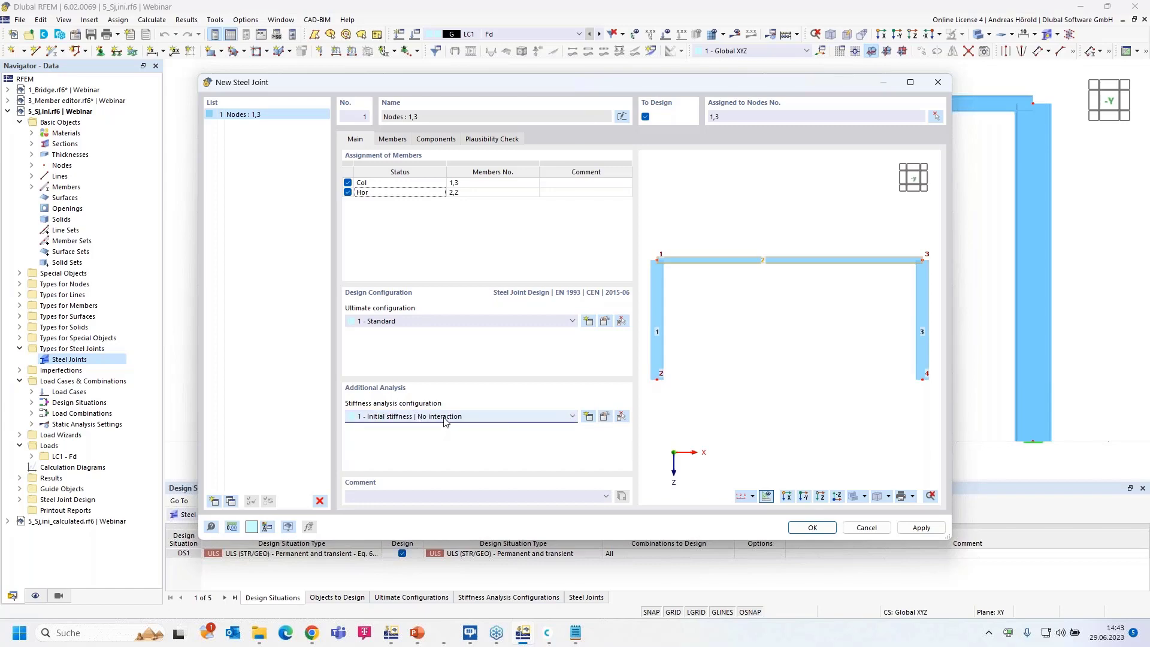
click(605, 417)
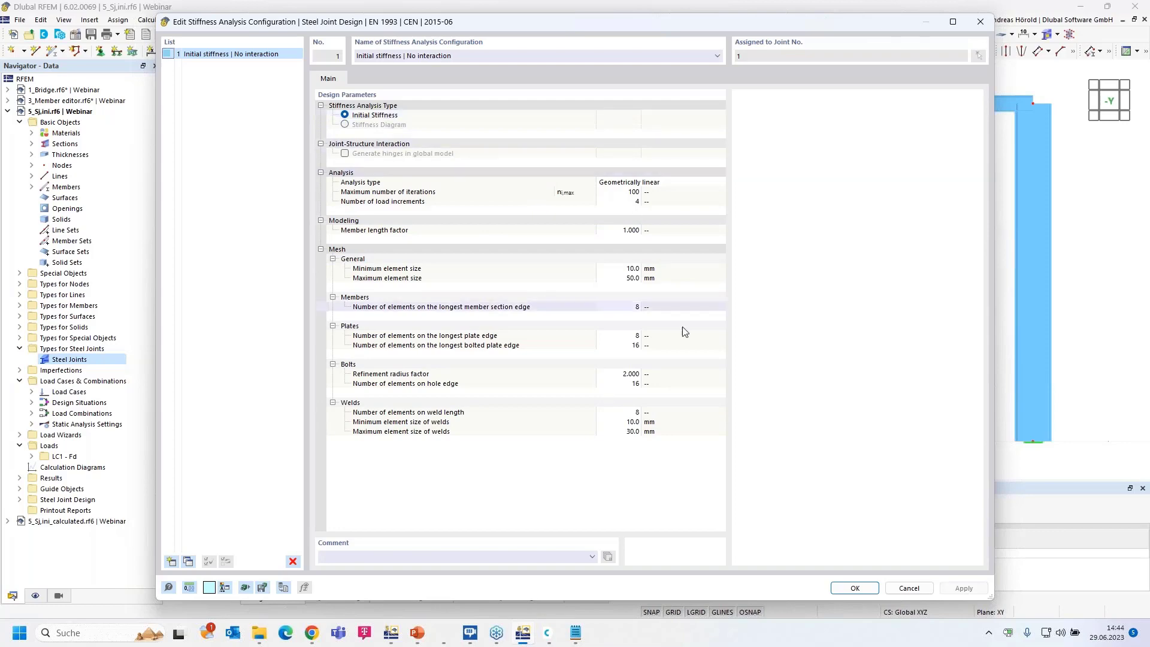
click(855, 589)
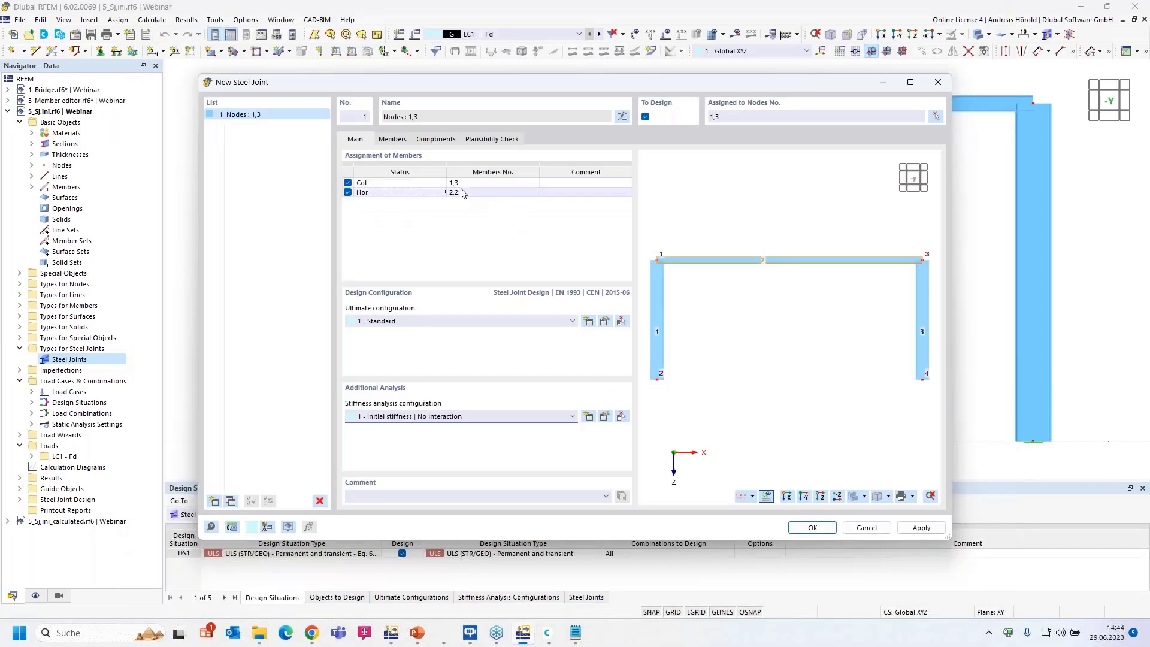
Step: Activate the stiffness analysis for My only on the Hor member of the joint
click(395, 139)
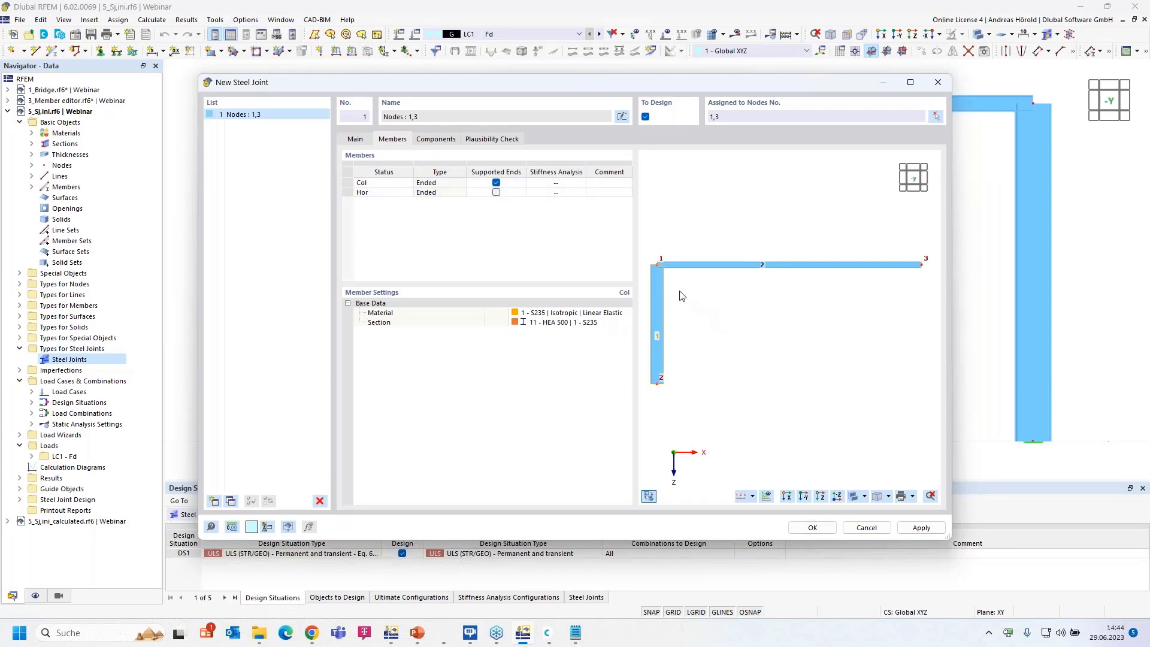
scroll(678, 295, up, 5)
middle_drag(761, 308, 811, 315)
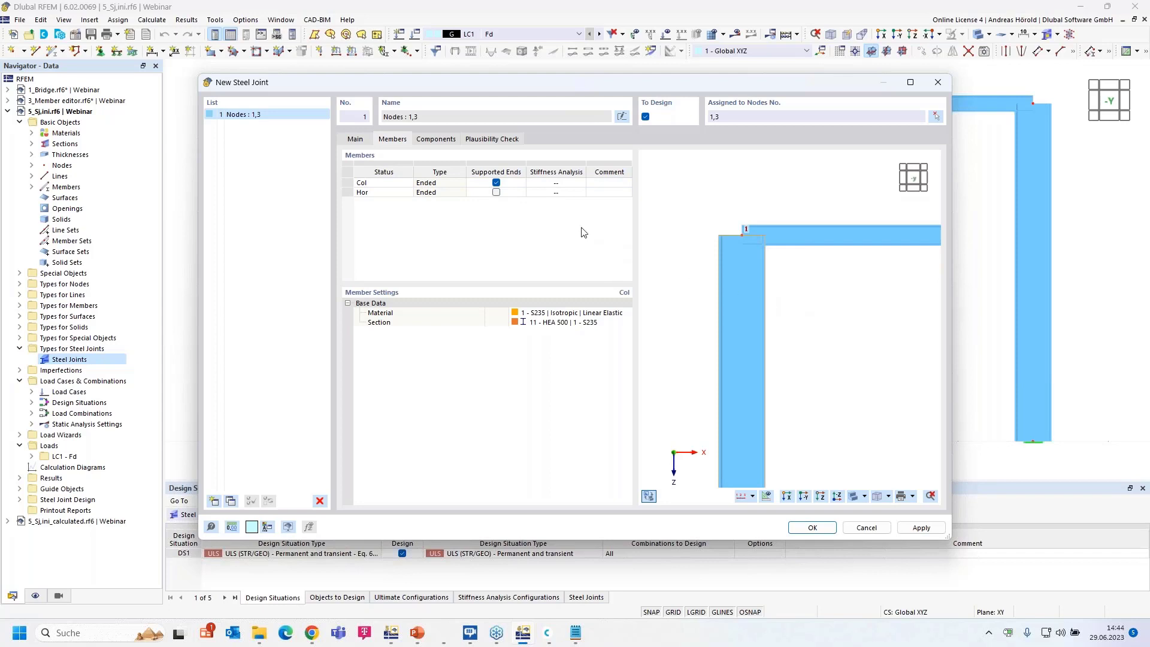
click(579, 193)
click(581, 193)
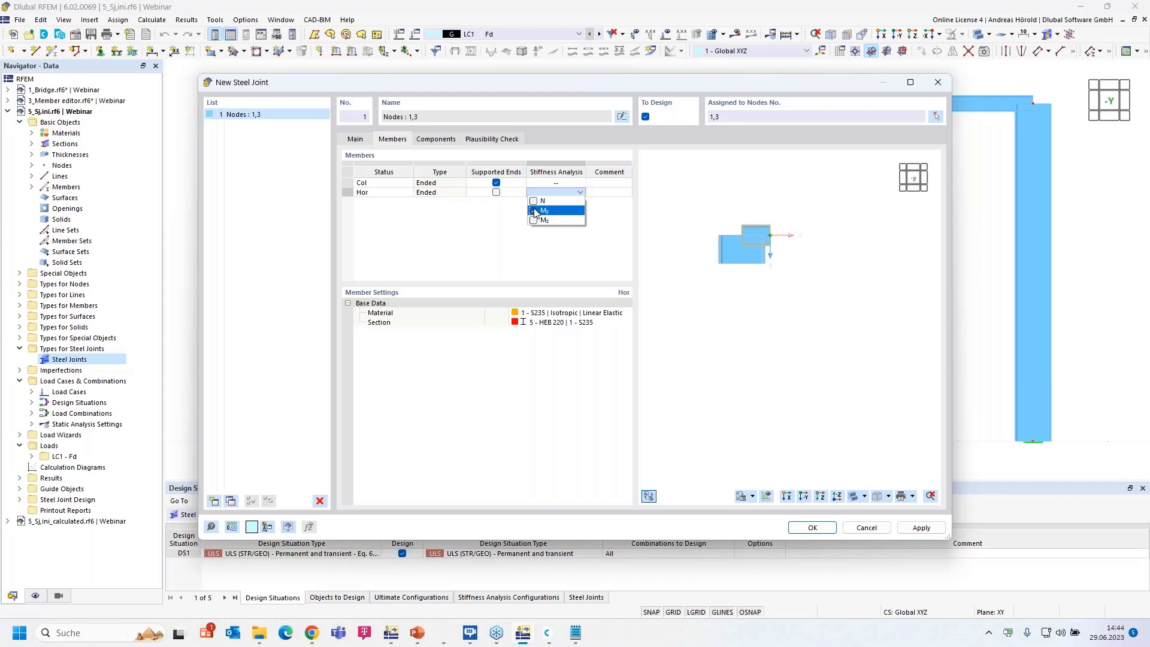
click(534, 212)
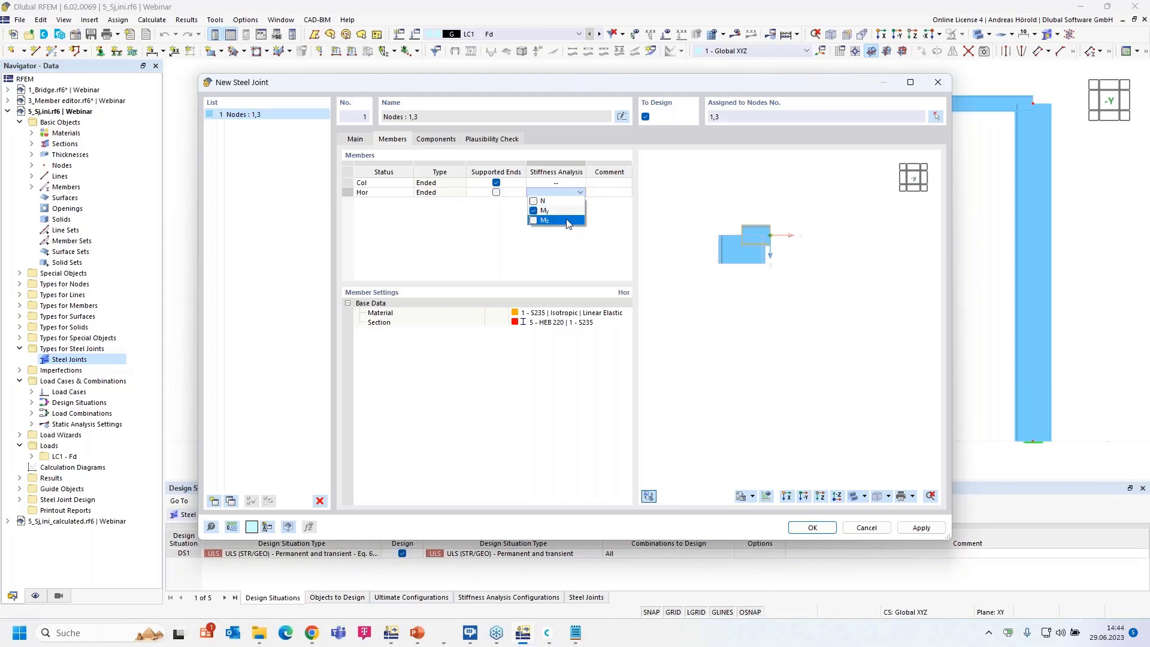
click(533, 201)
click(534, 221)
click(534, 201)
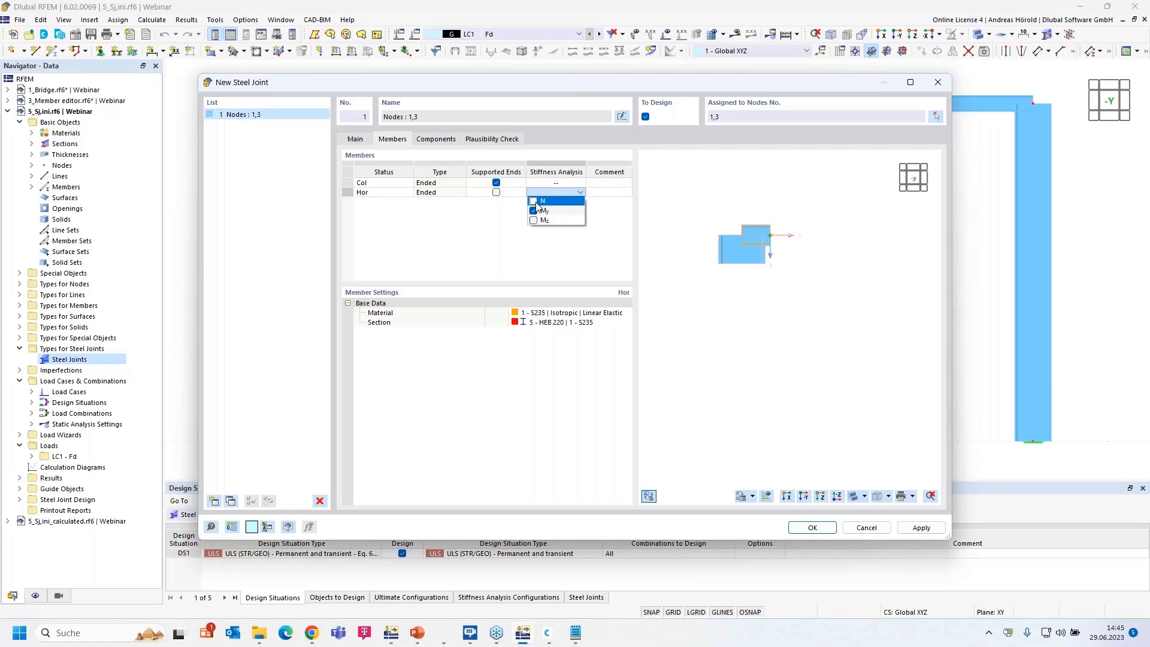
click(618, 238)
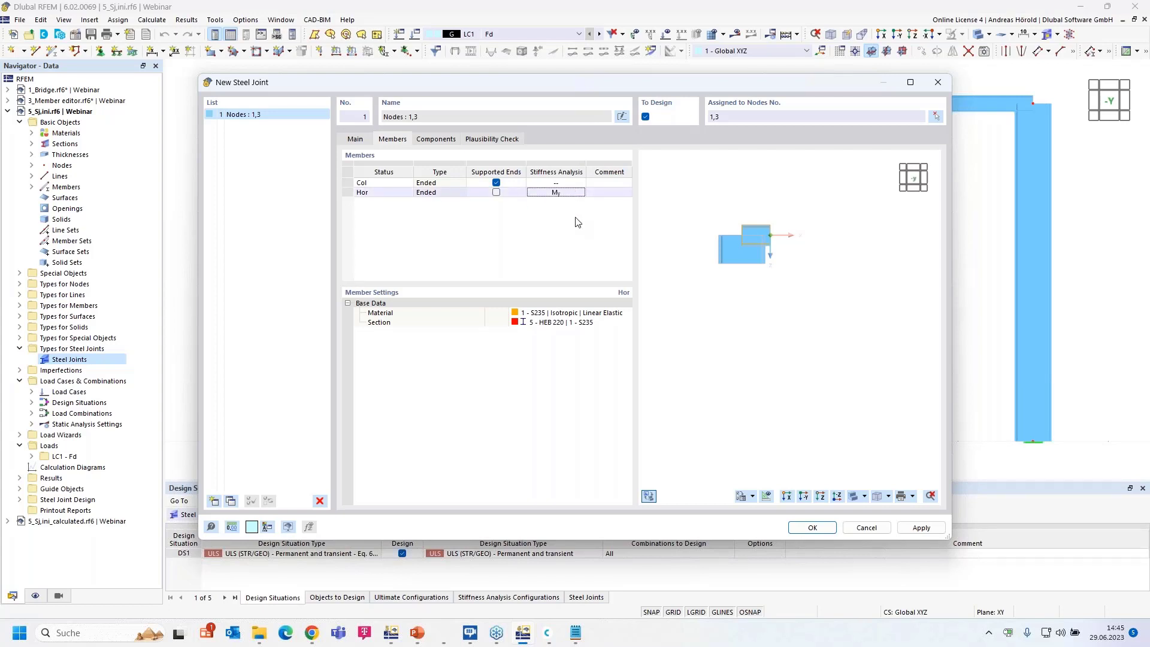
Step: Browse the joint template categories and insert the rigid Beam to Column template End Plate | Column Stiffeners I as the joint's components
click(434, 140)
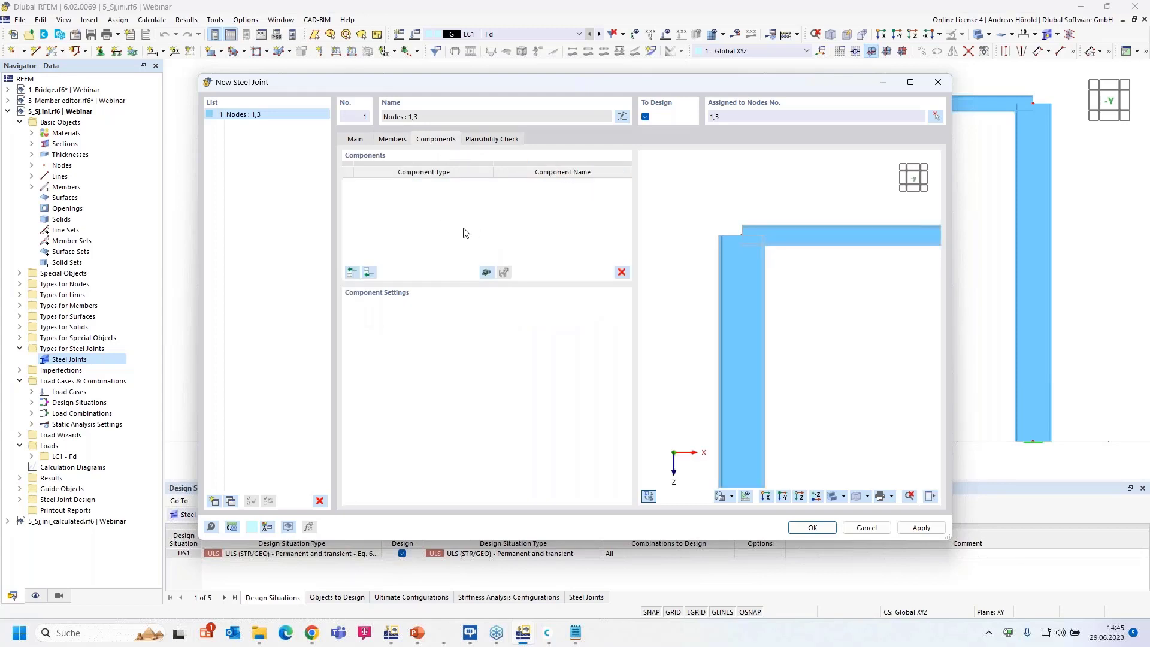
click(487, 274)
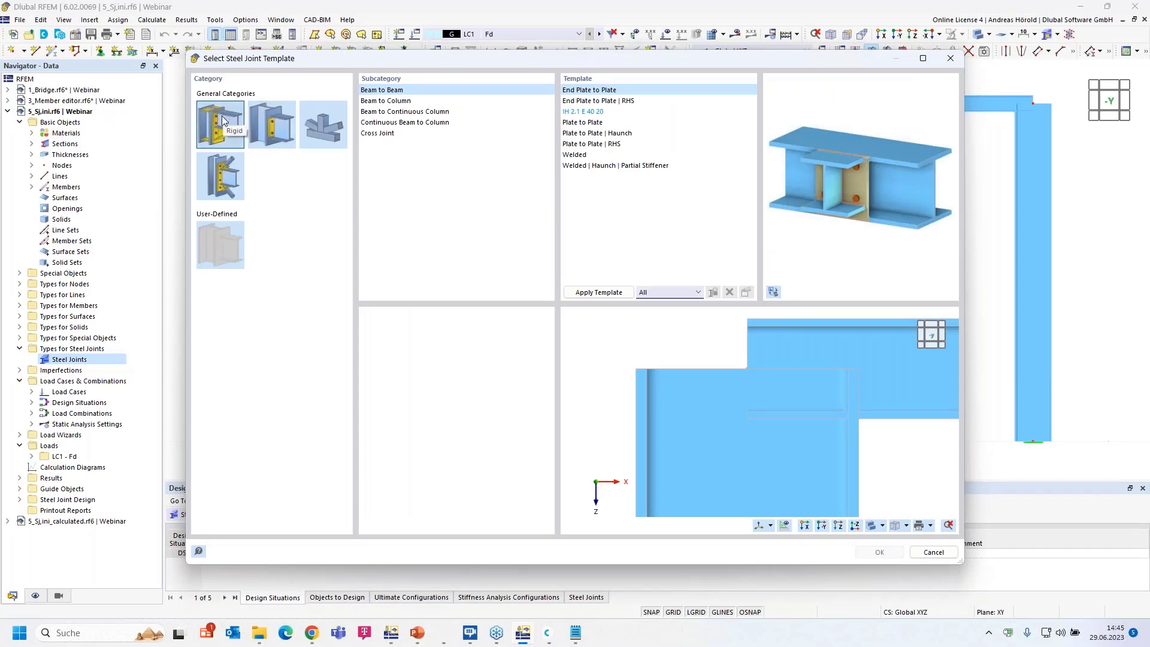
click(275, 132)
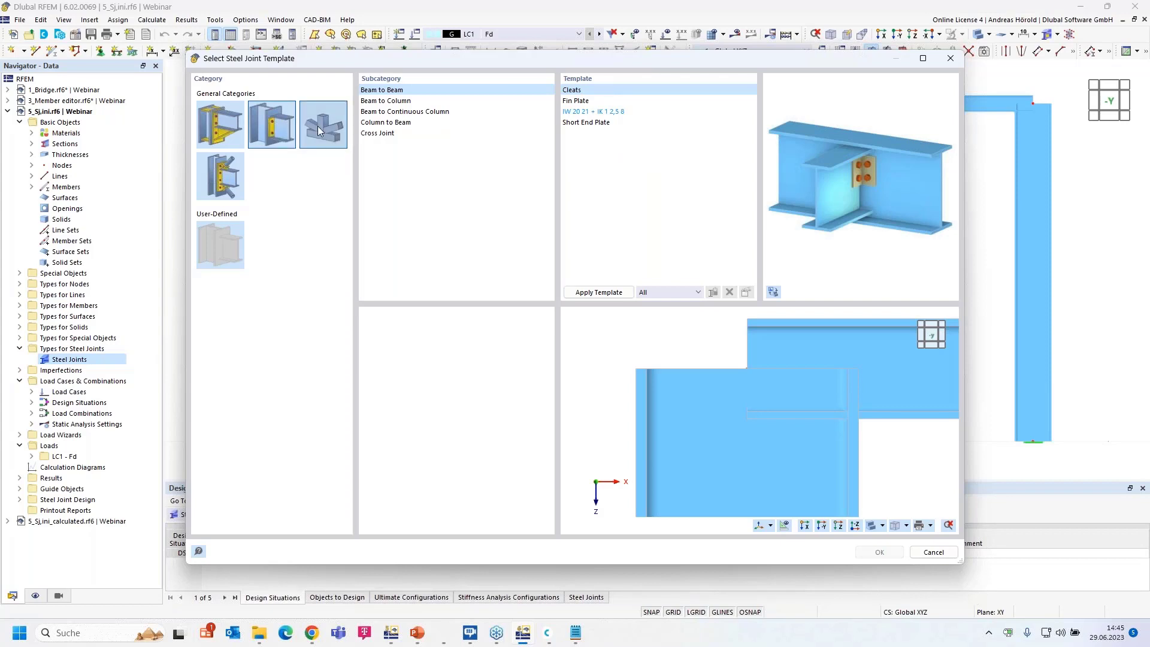
click(318, 126)
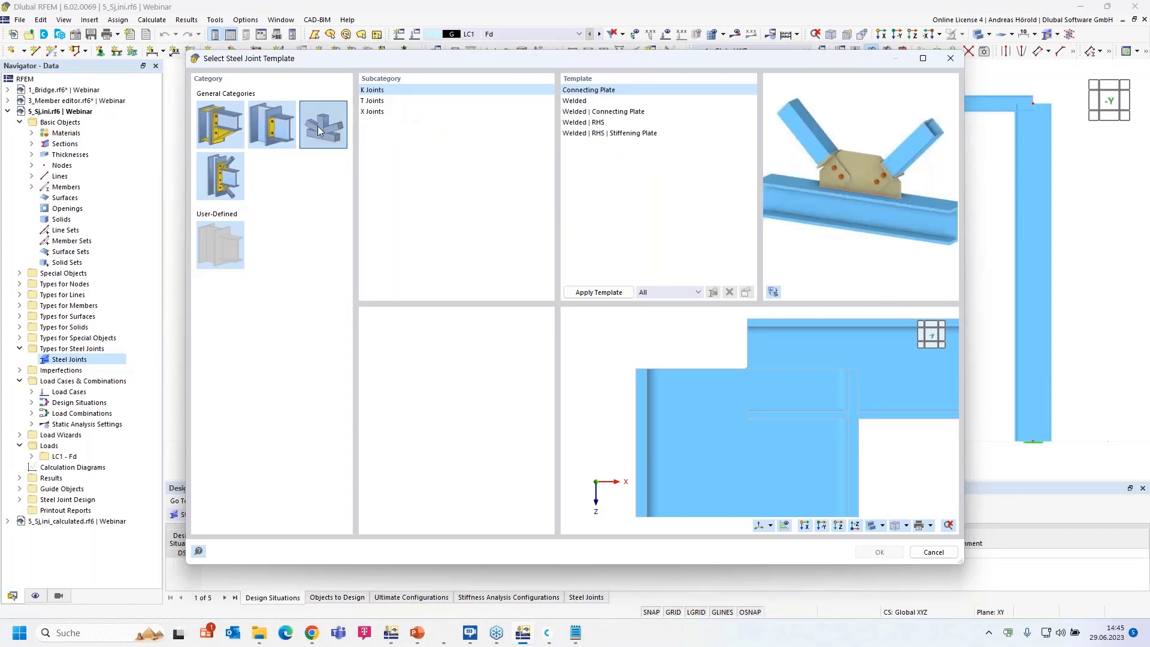
click(220, 182)
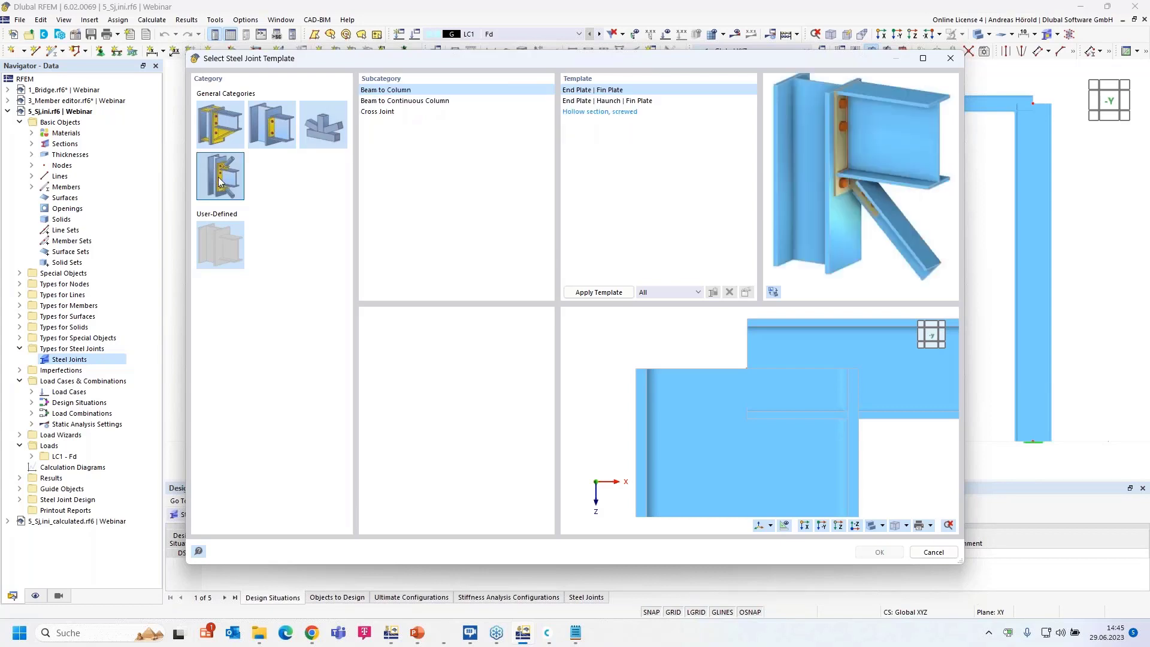
click(222, 127)
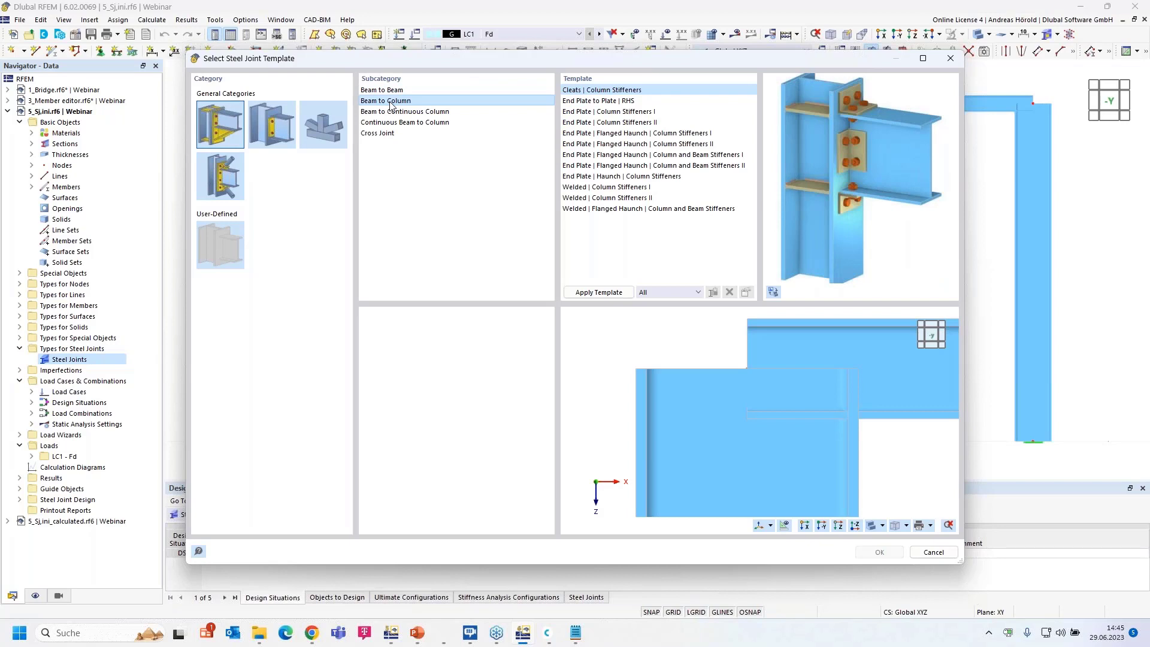
click(635, 113)
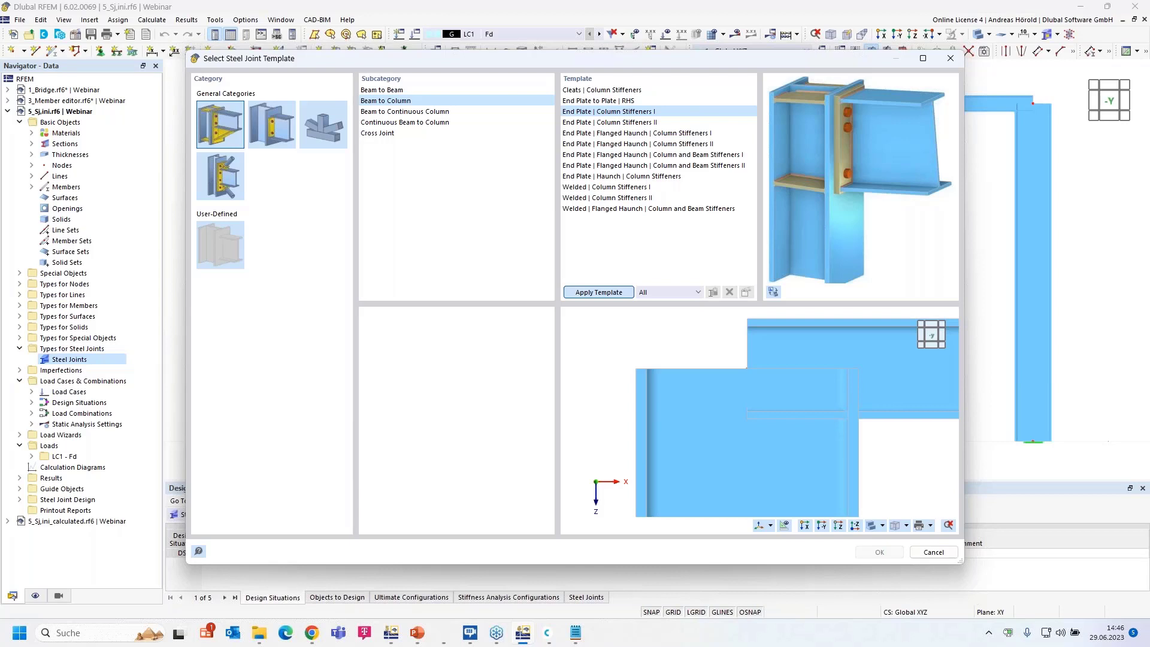
click(599, 292)
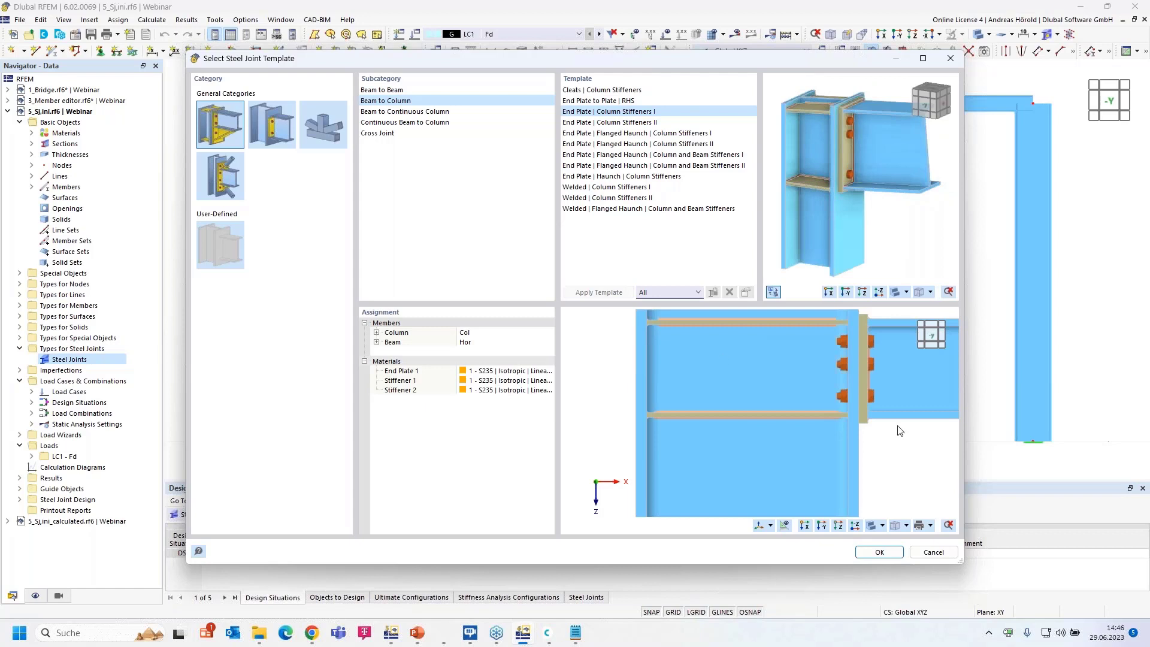
scroll(772, 385, down, 1)
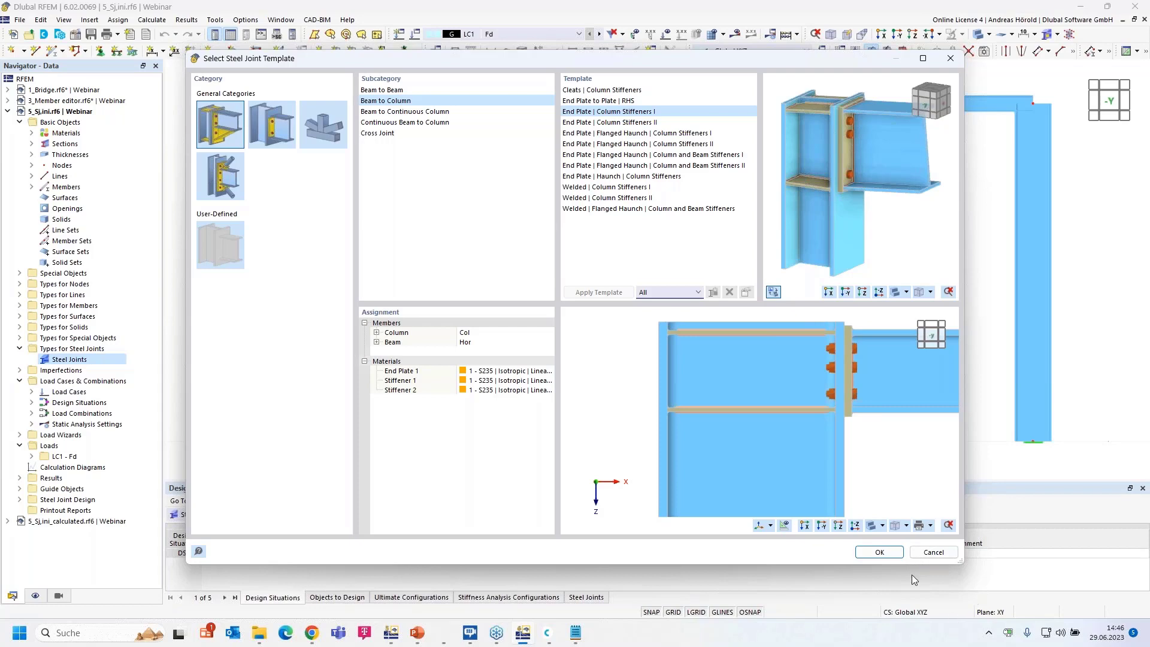
click(879, 556)
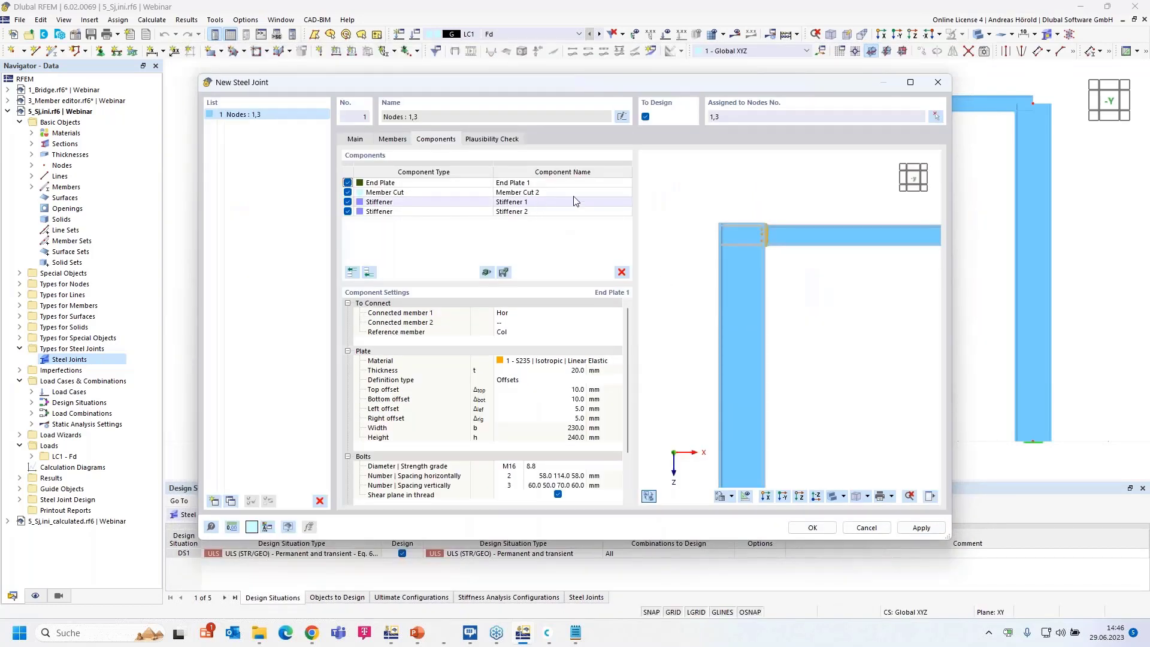
Step: Set the offset of the column's member cut to -120 mm
scroll(785, 216, up, 4)
middle_drag(740, 237, 804, 224)
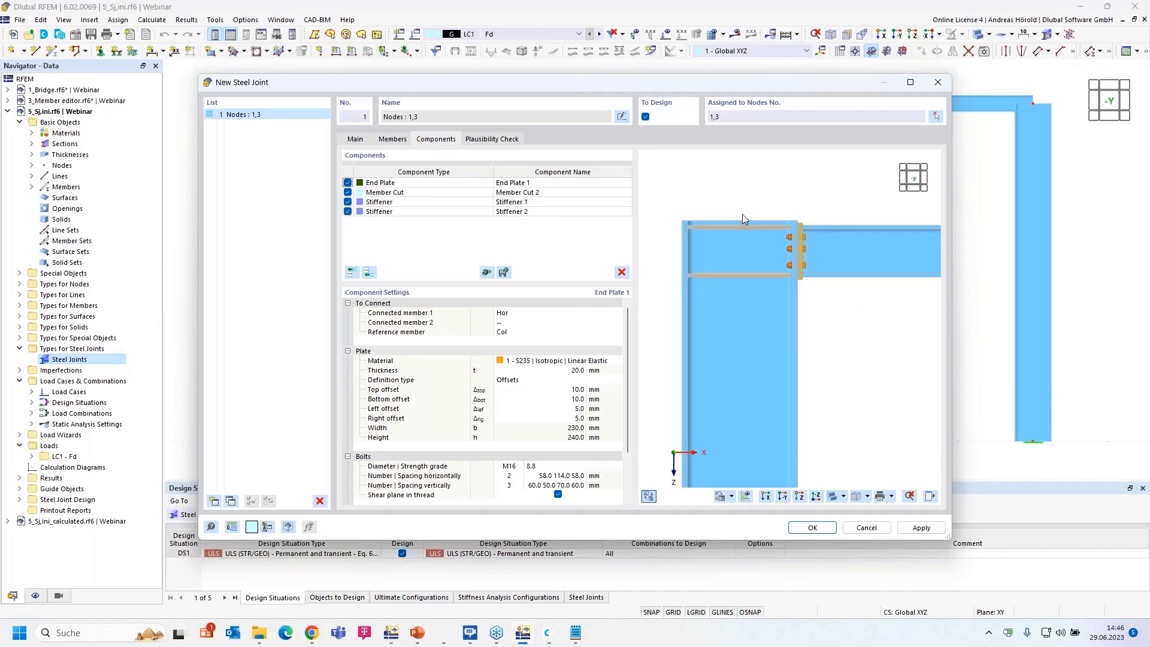
scroll(737, 220, up, 2)
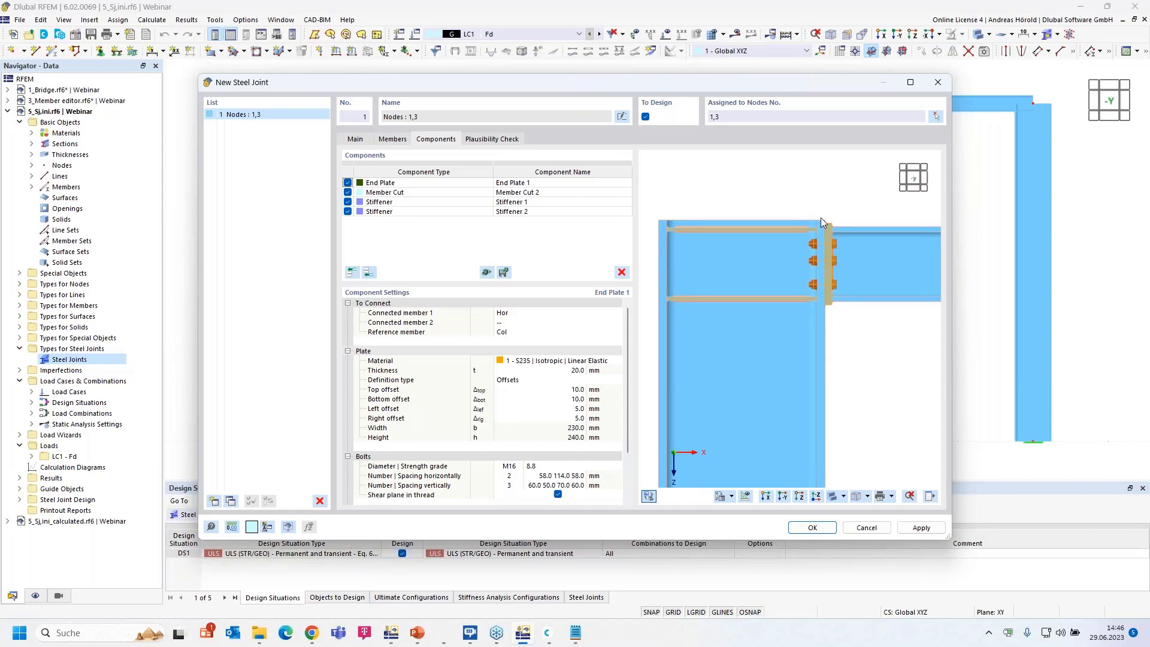
click(442, 193)
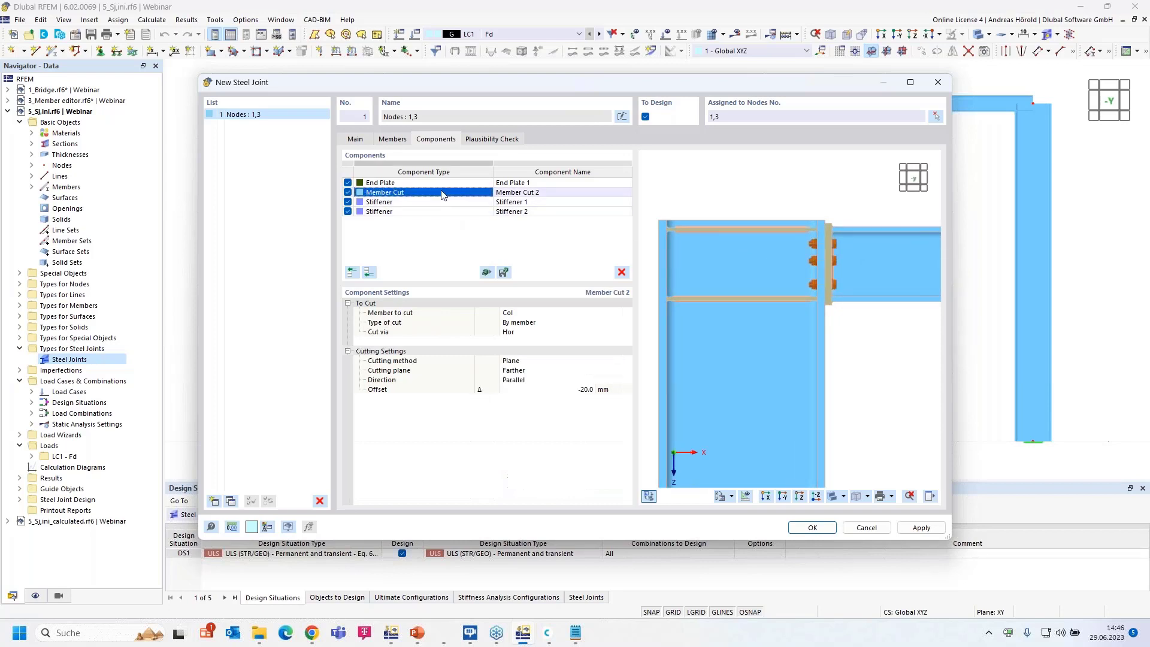
click(442, 194)
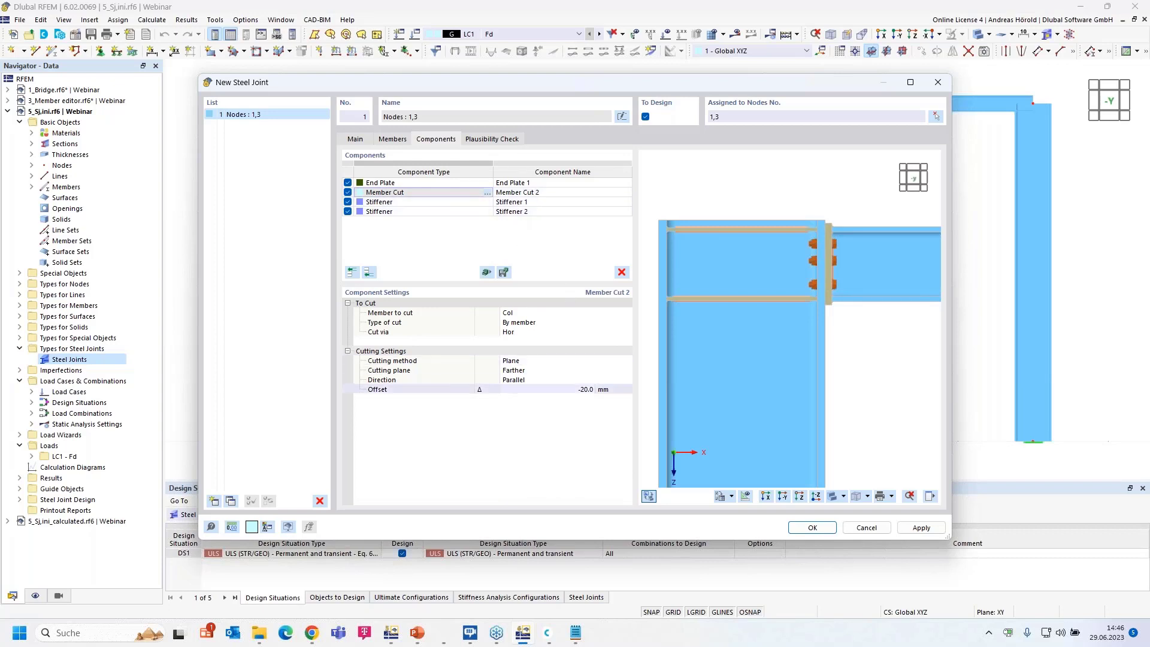
click(586, 391)
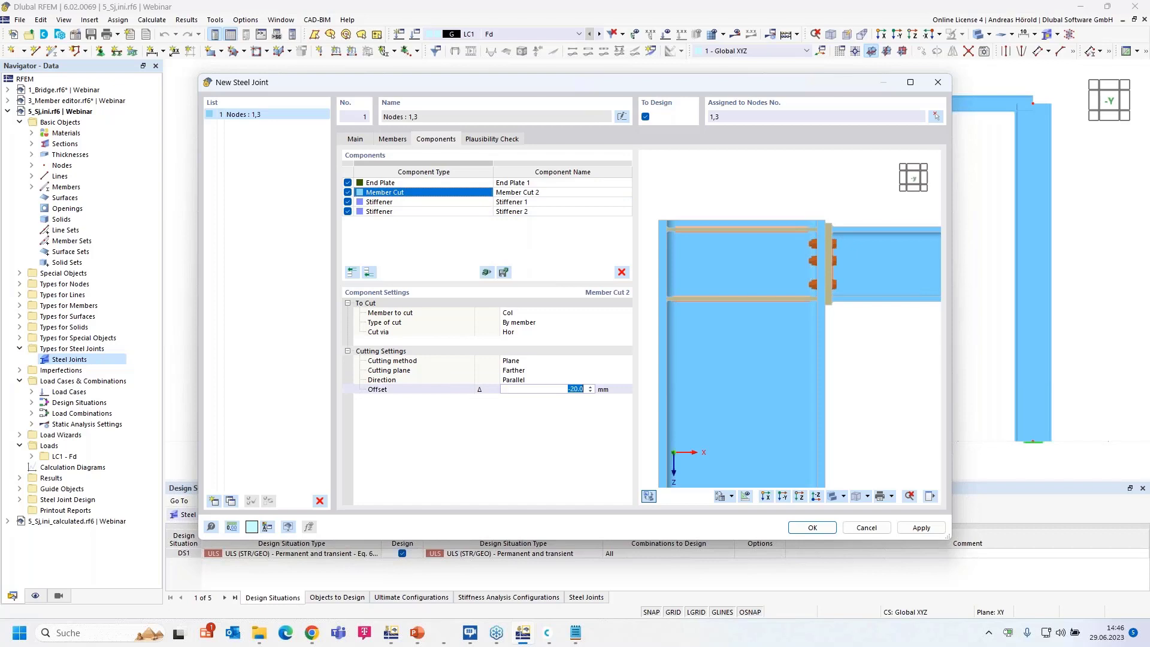
text(-120)
key(Return)
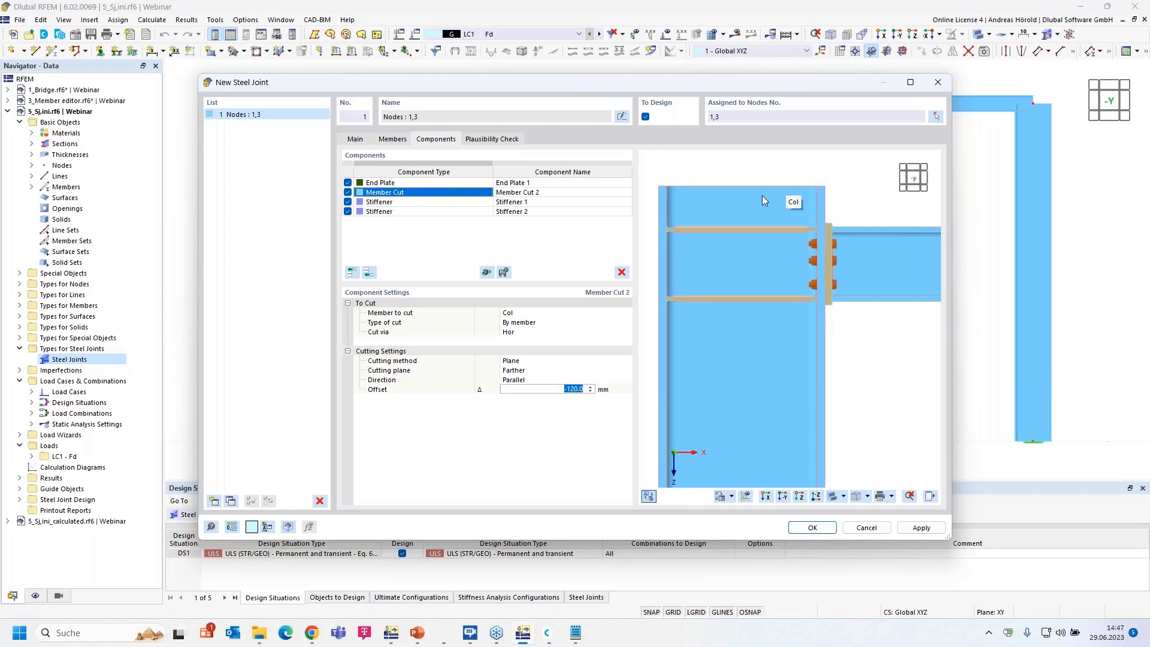
Step: Set the thickness of the End Plate 1 component to 35 mm
click(410, 182)
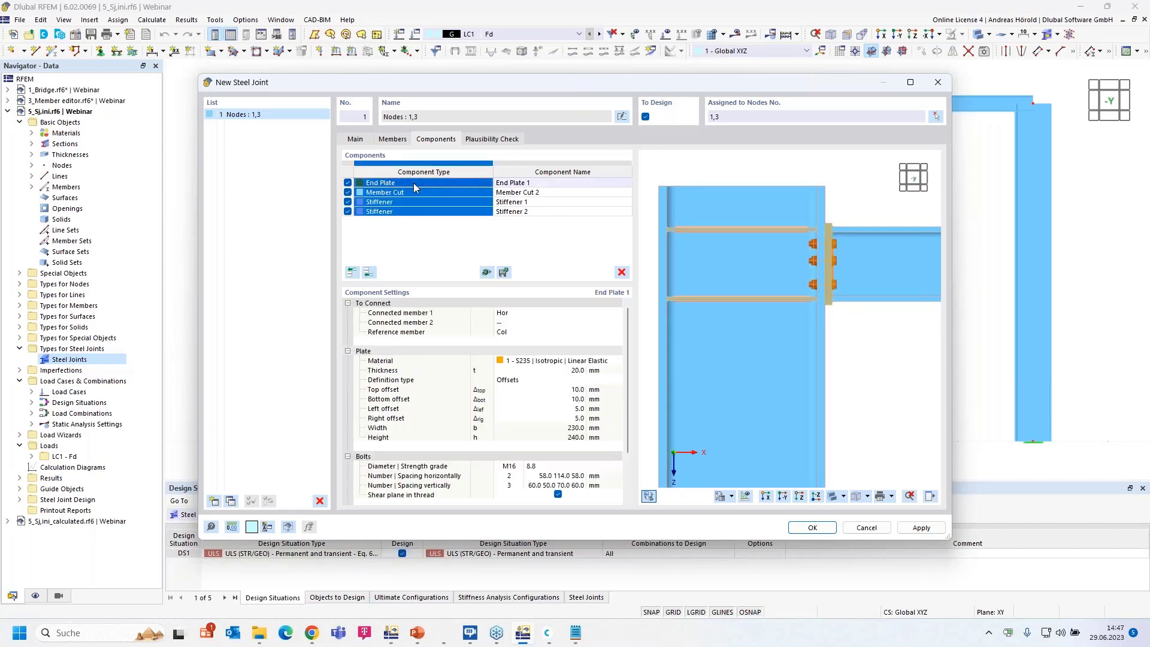
click(414, 182)
click(547, 183)
click(547, 182)
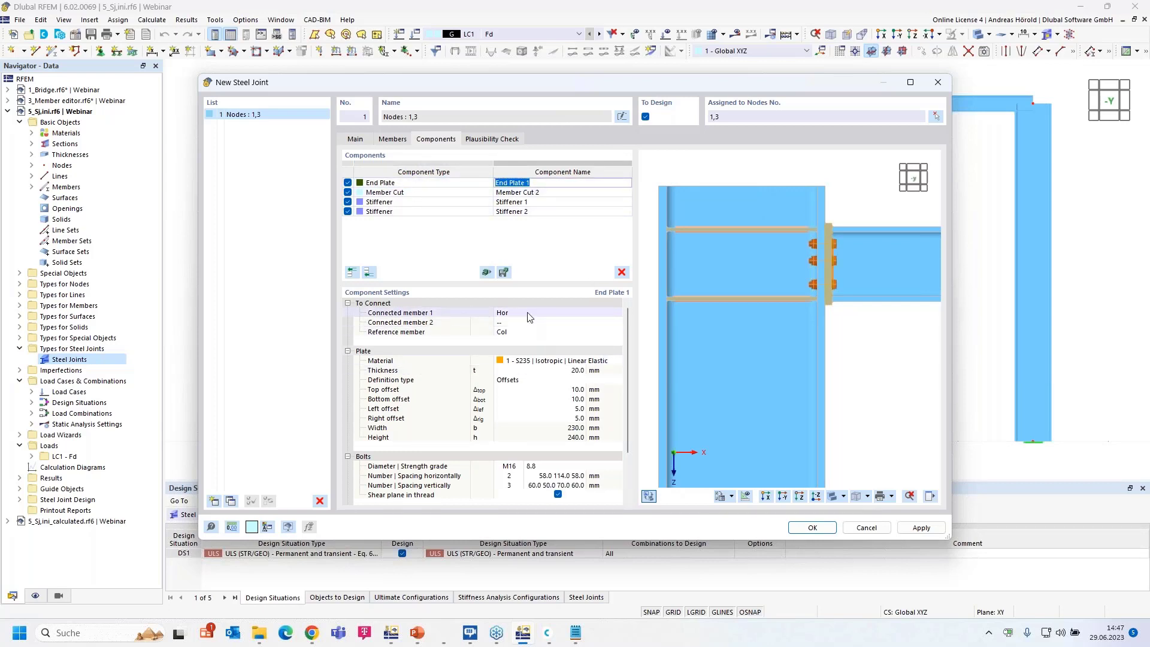
double_click(577, 370)
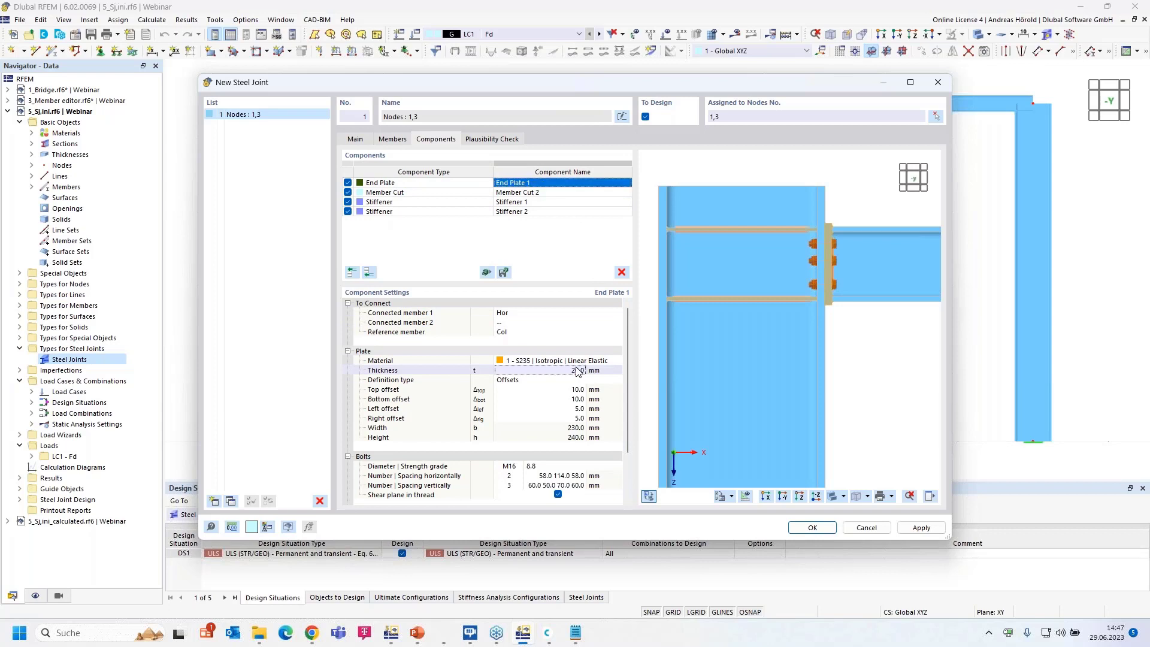
text(35)
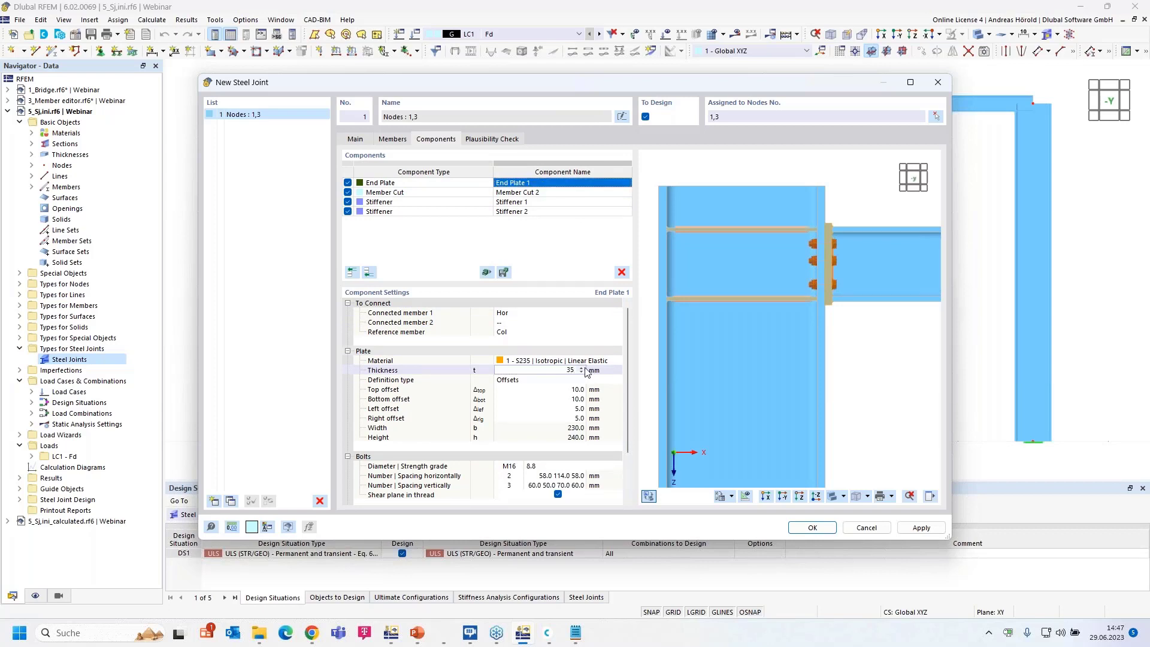
key(Tab)
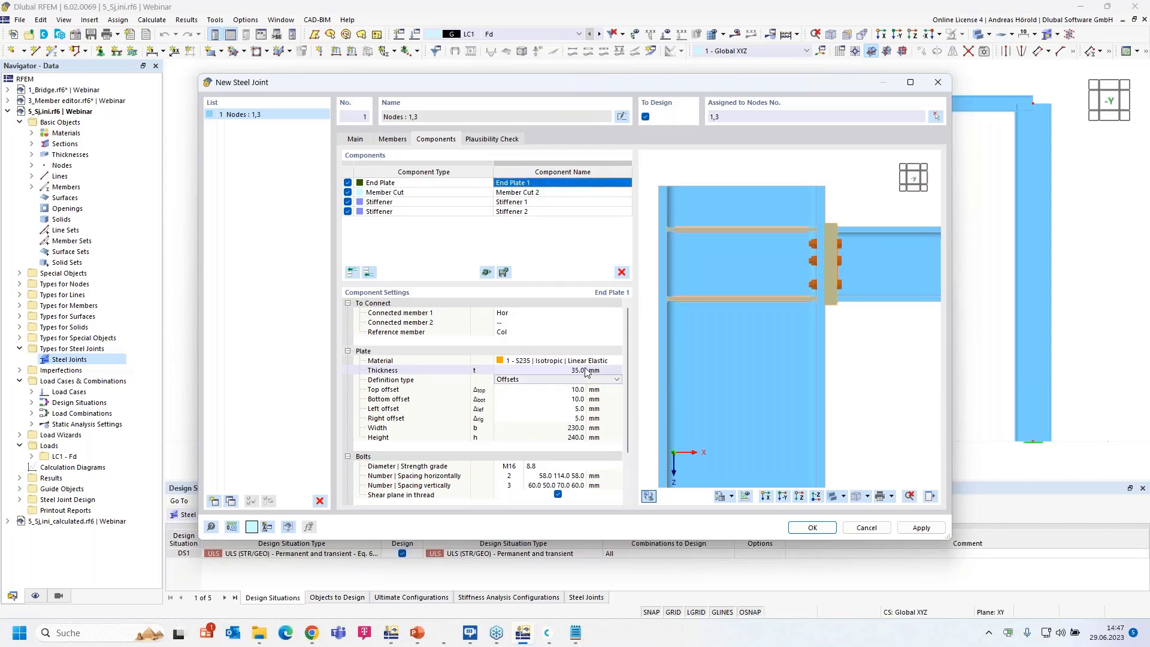
Step: Define the end plate by Dimensions and position, with width 220 mm, height 340 mm and vertical offset 105 mm
click(584, 379)
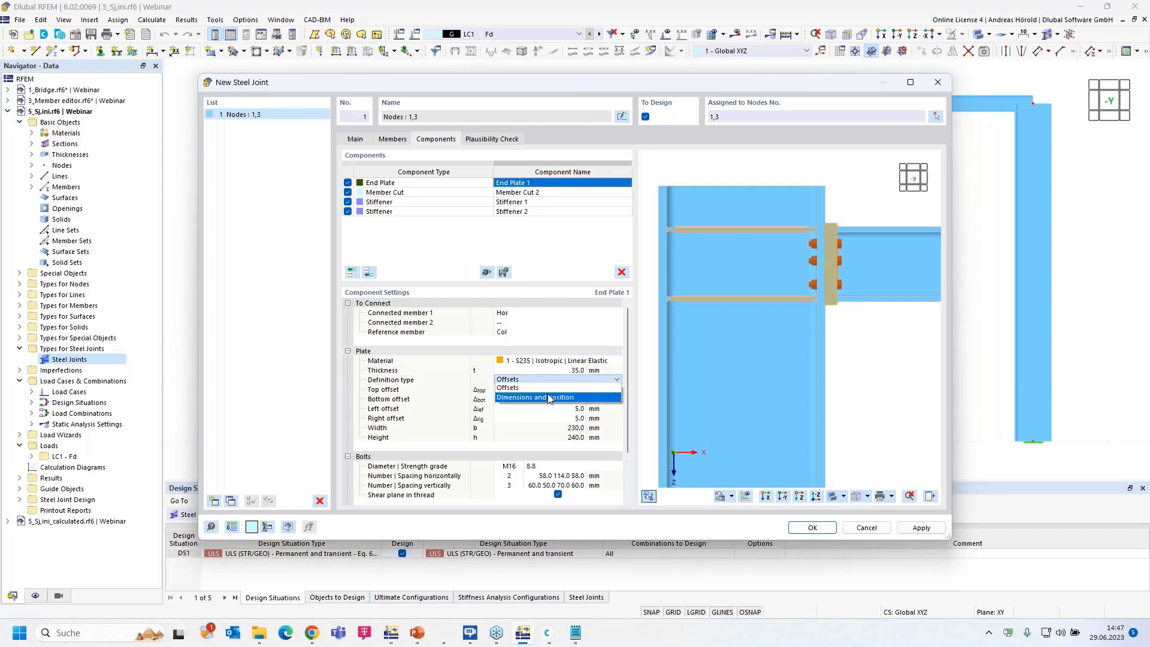
click(569, 388)
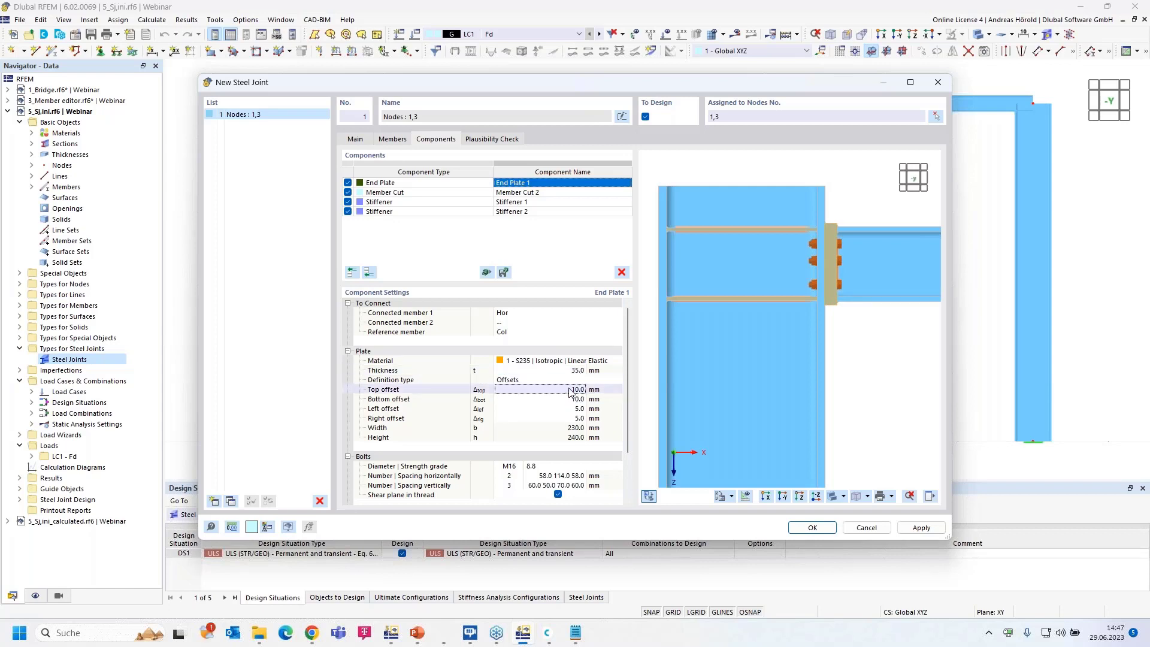
click(572, 380)
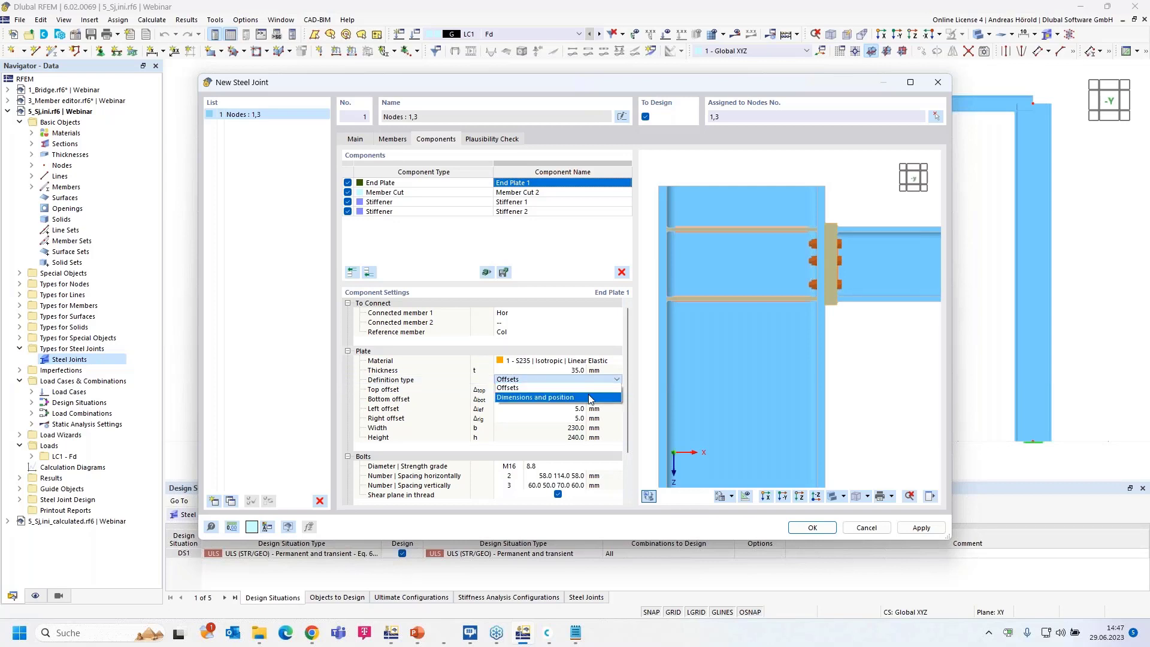
click(590, 398)
click(566, 390)
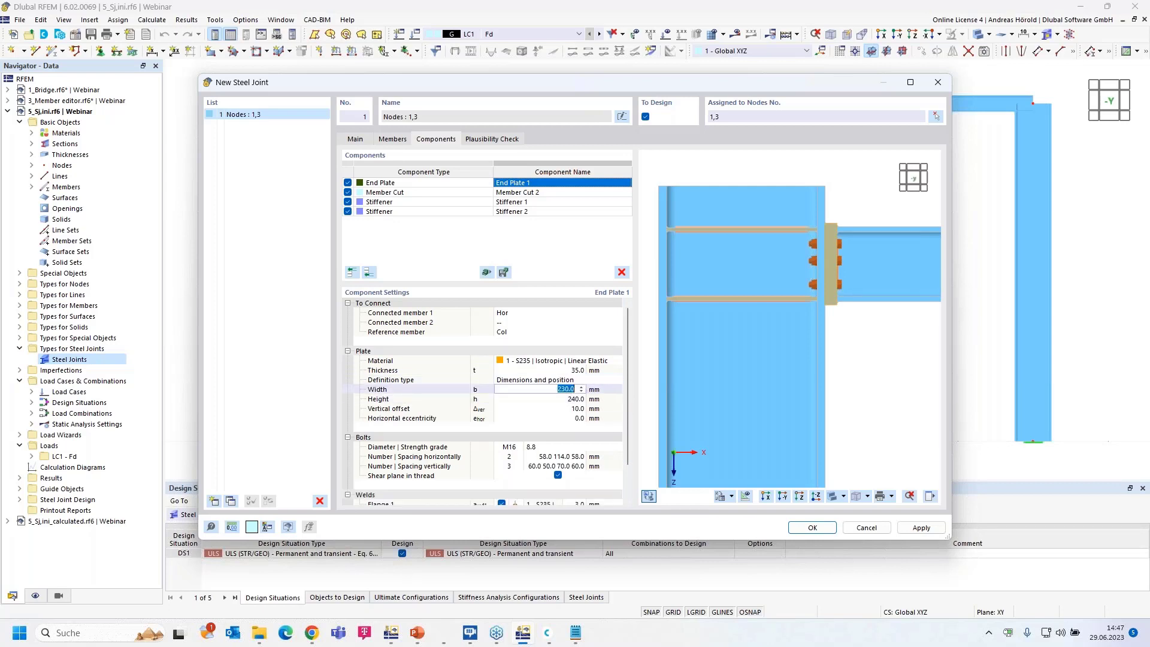
text(220)
key(Tab)
text(340)
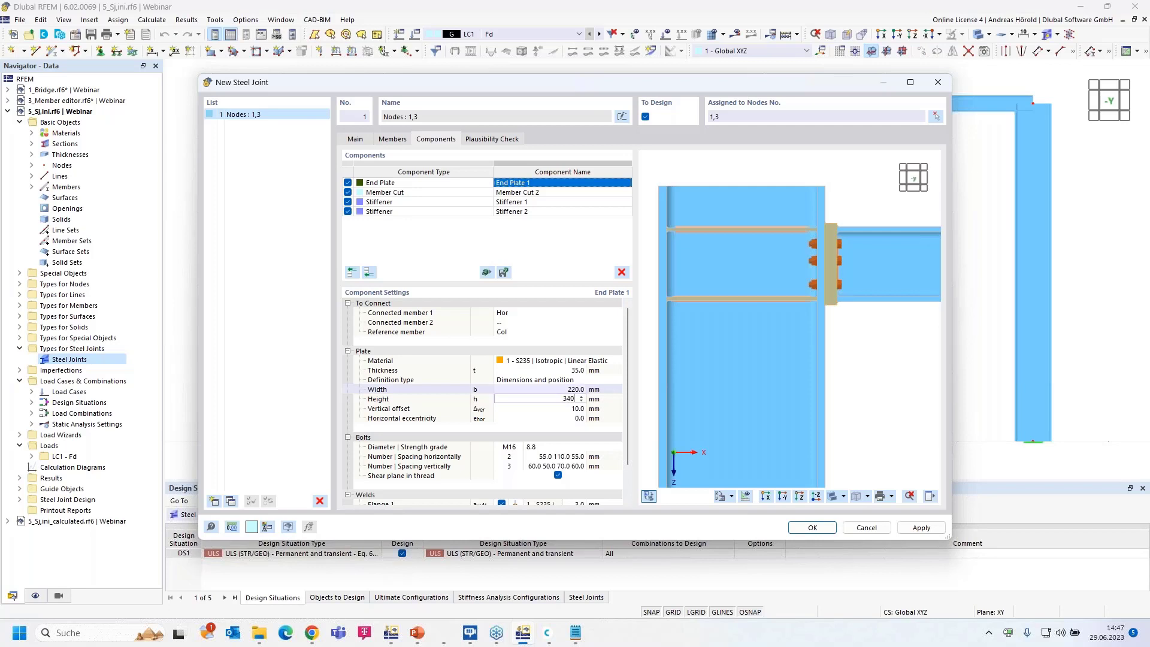
key(Tab)
text(105)
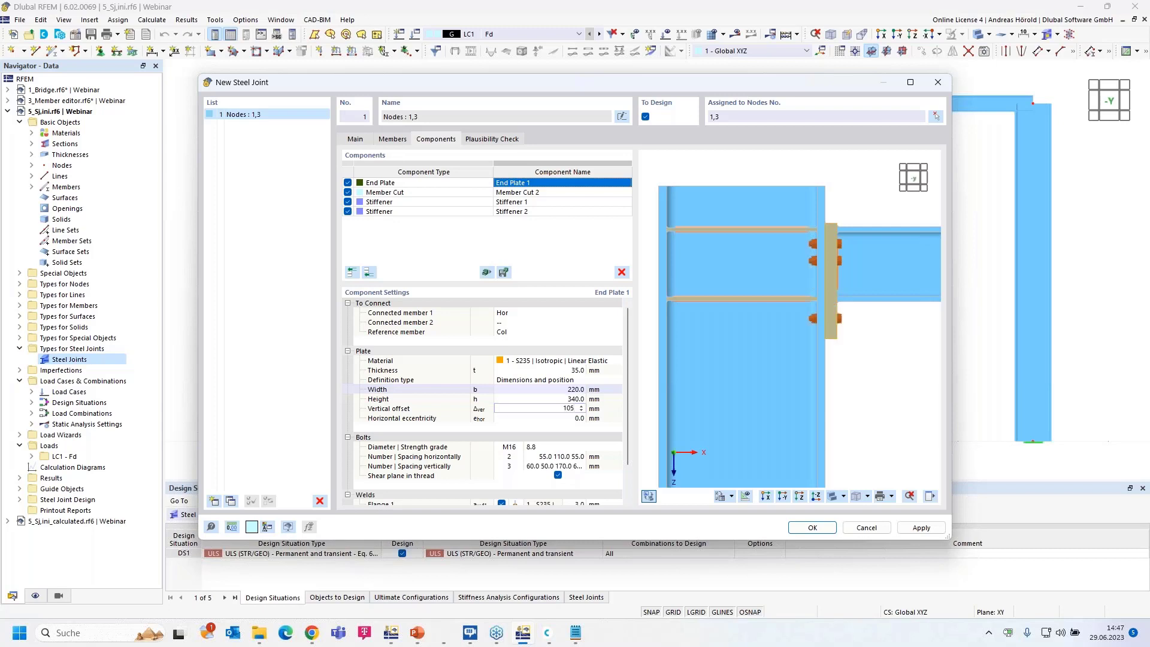
key(Tab)
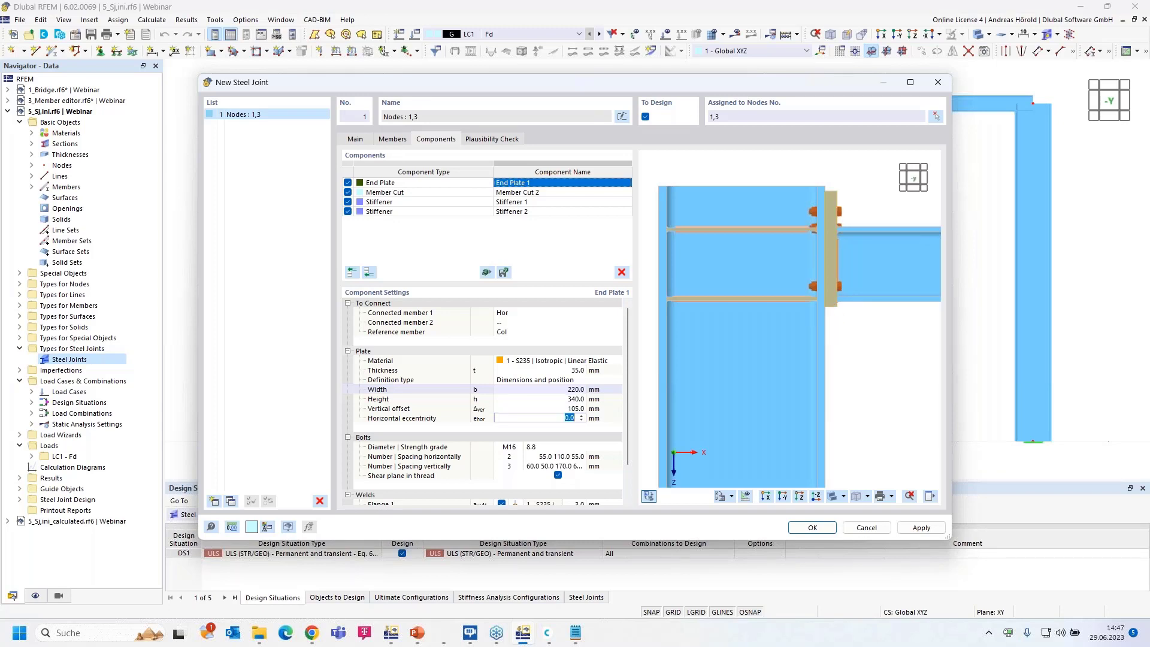
Step: Set the end plate's bolts to diameter M24 and strength grade 10.9
click(516, 448)
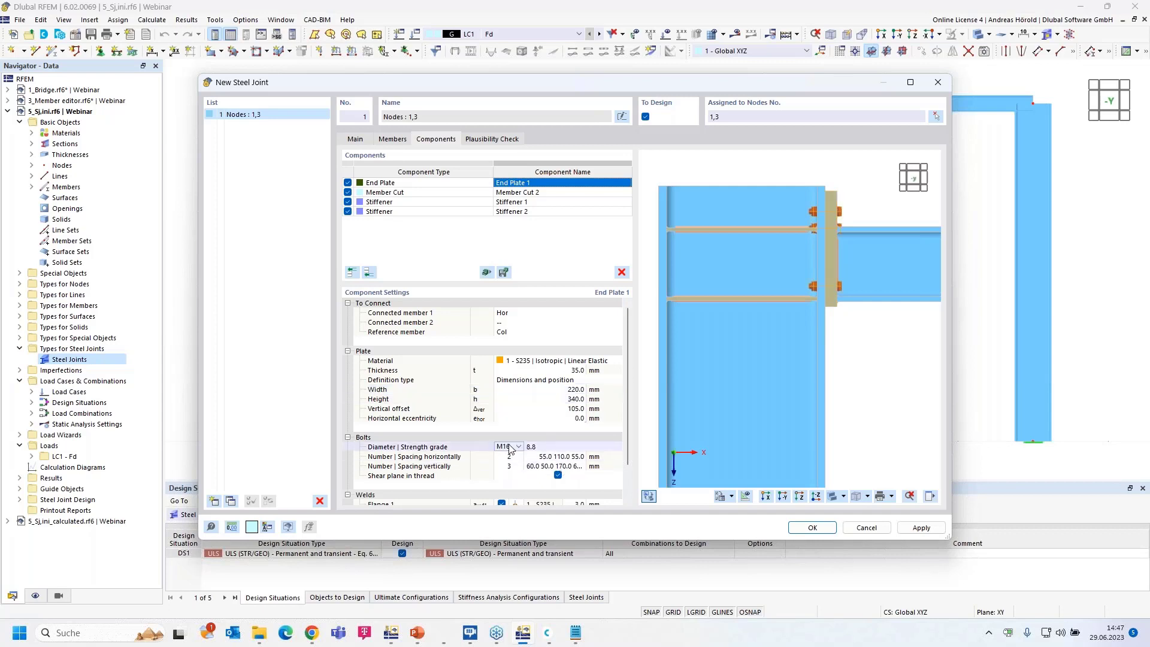
click(519, 447)
click(514, 505)
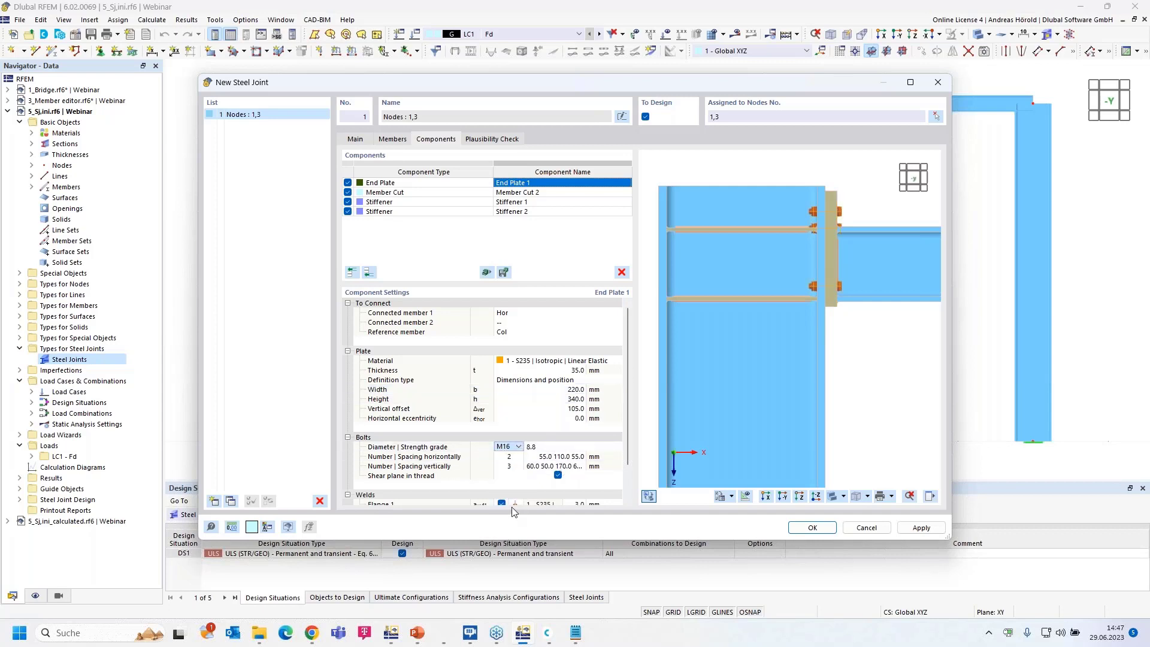
click(519, 447)
click(510, 476)
click(551, 447)
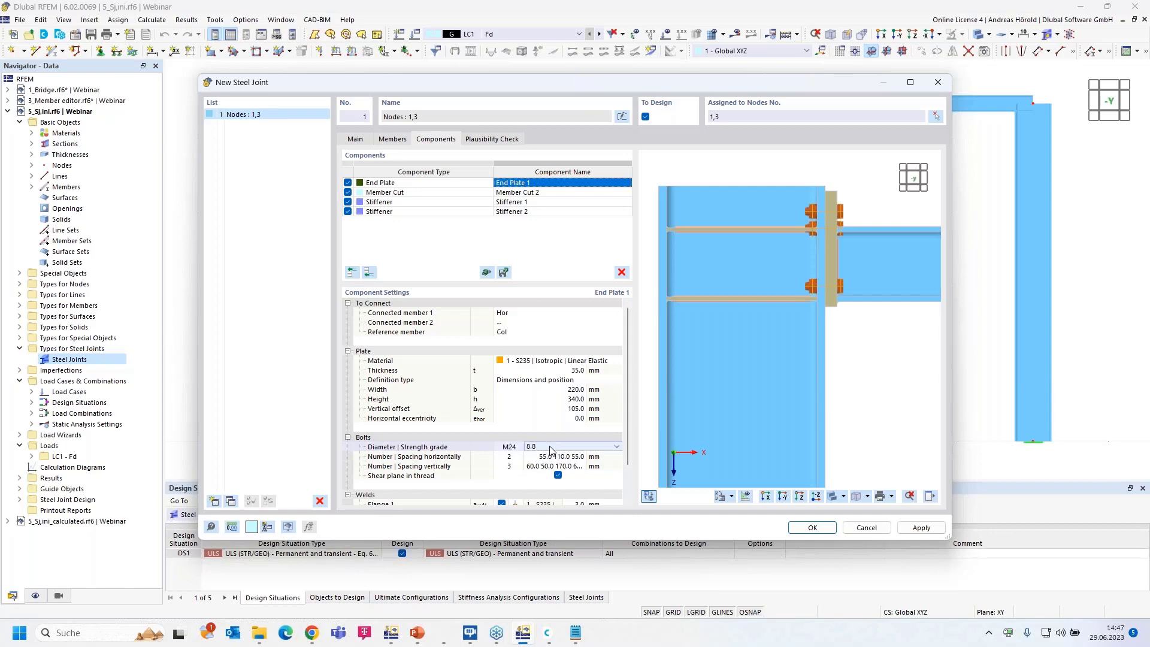
click(559, 448)
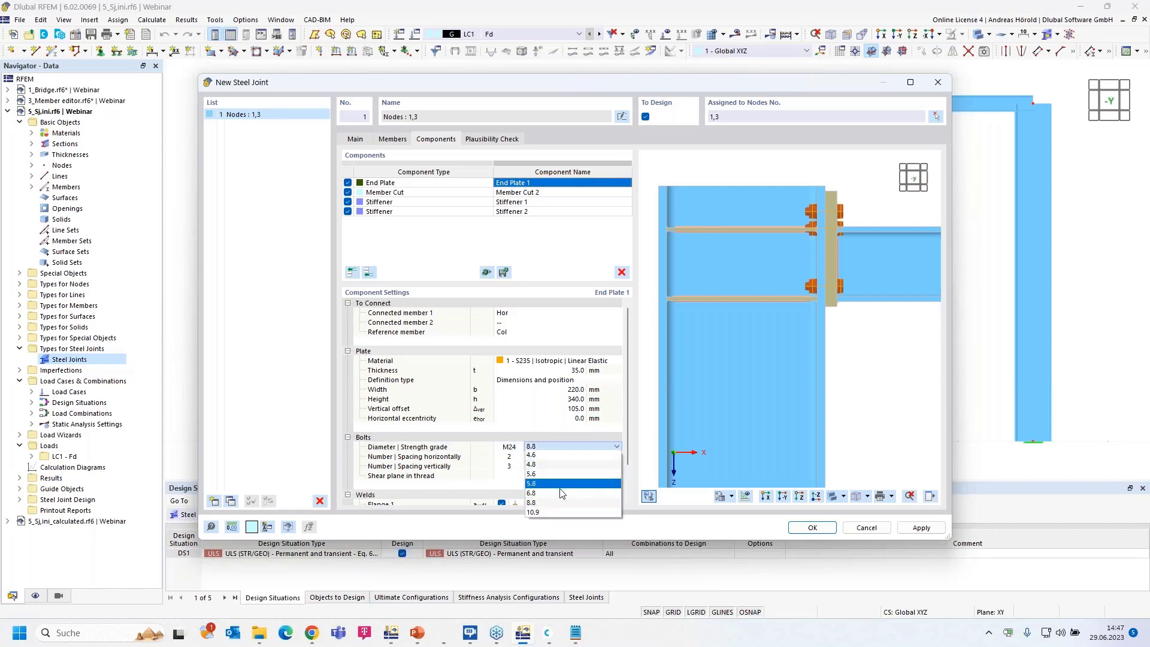
scroll(559, 514, down, 1)
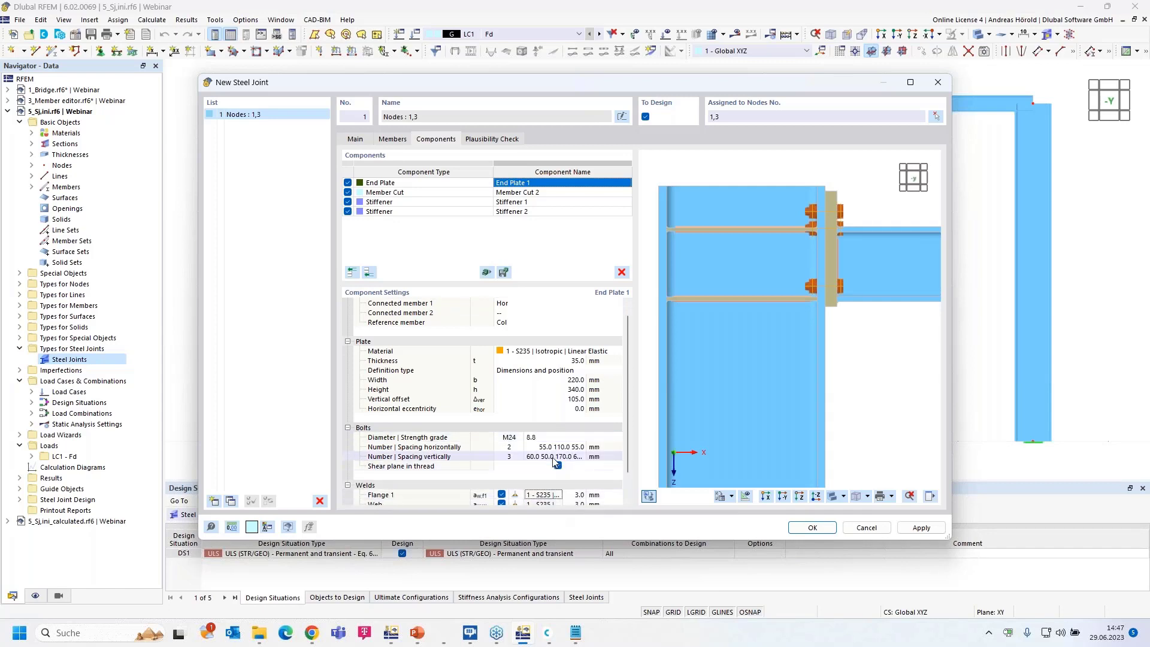
click(562, 438)
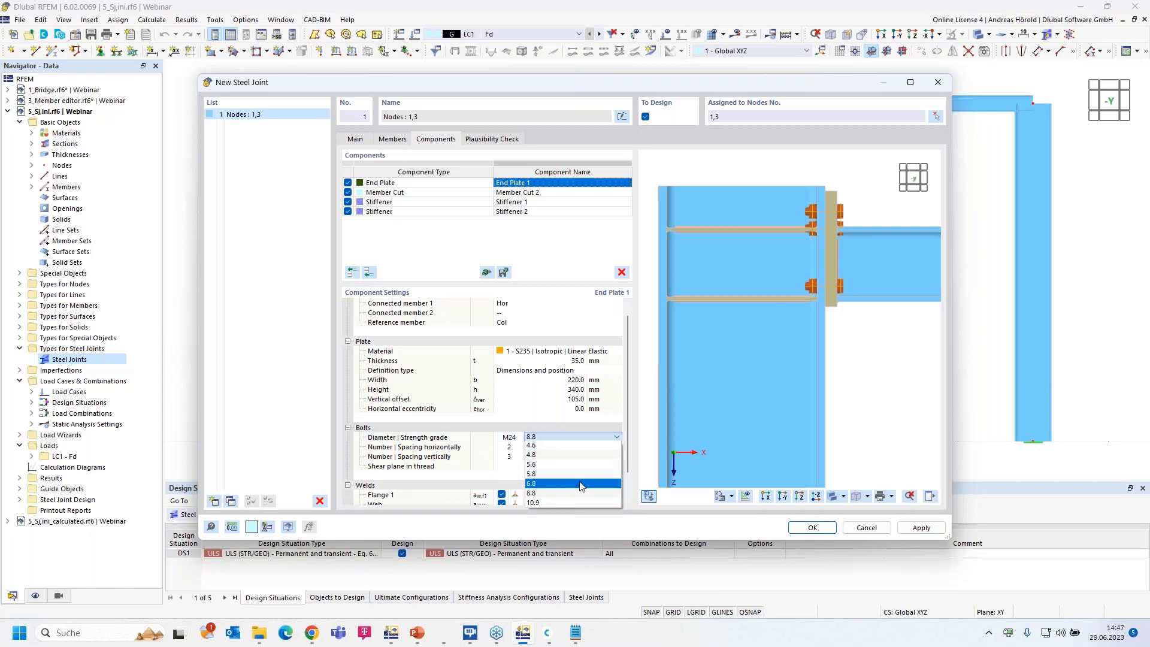
click(584, 503)
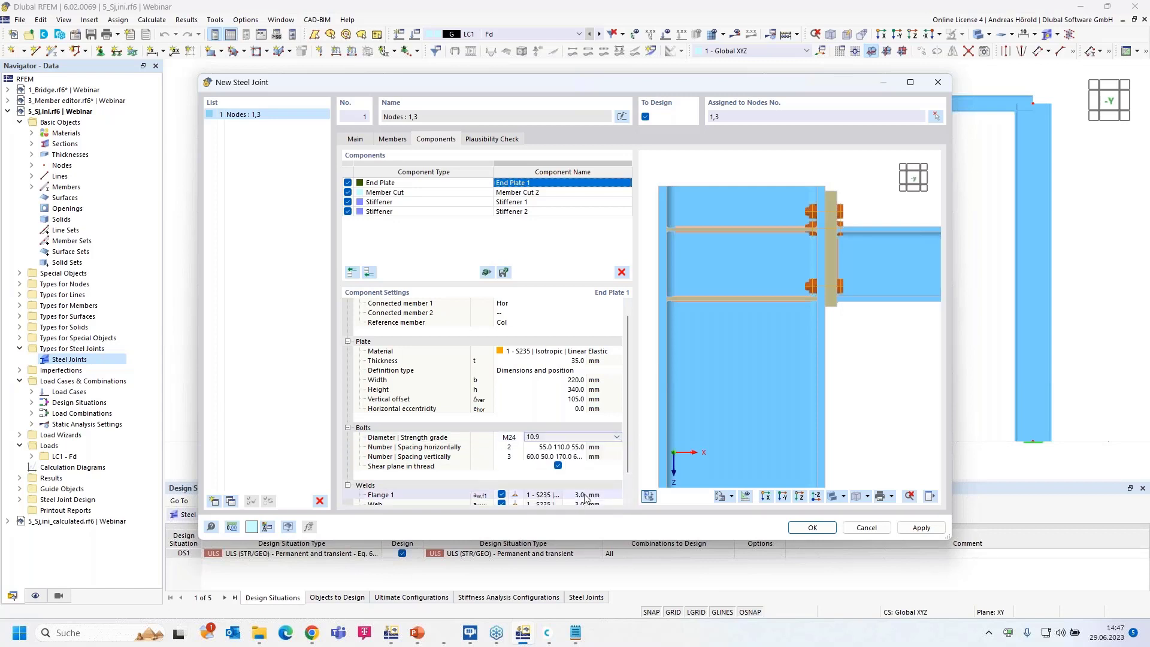
Step: Set the end plate's bolt spacing to 50 120 50 mm horizontally and 55 115 90 80 mm vertically
click(563, 446)
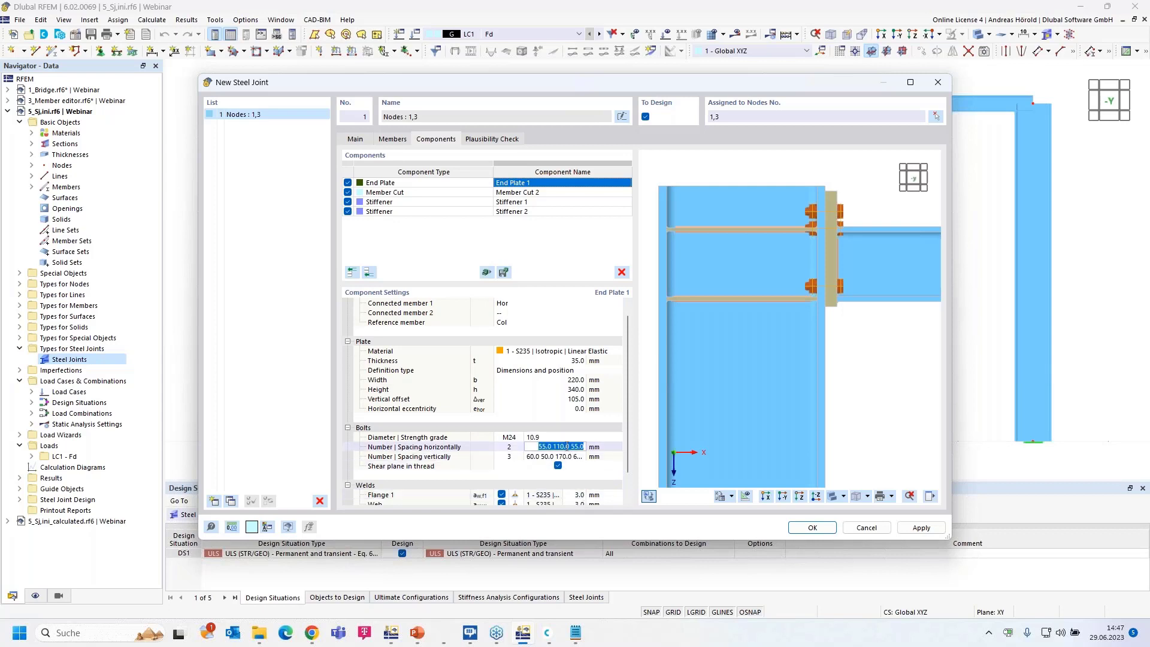
text(50)
key(Tab)
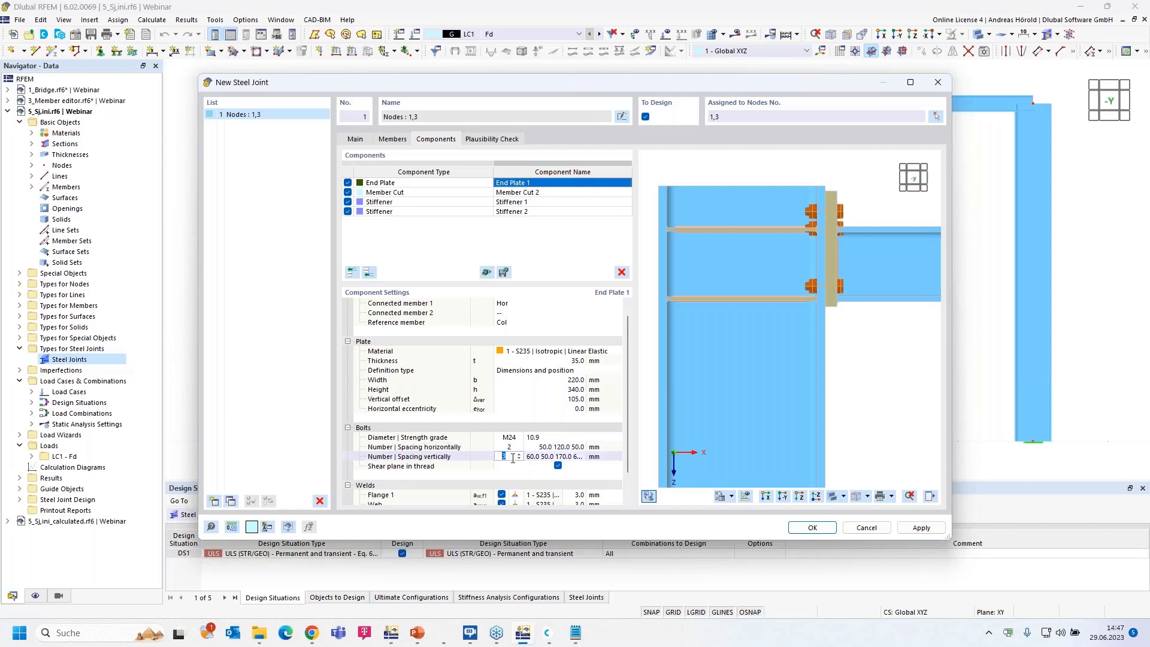
click(544, 456)
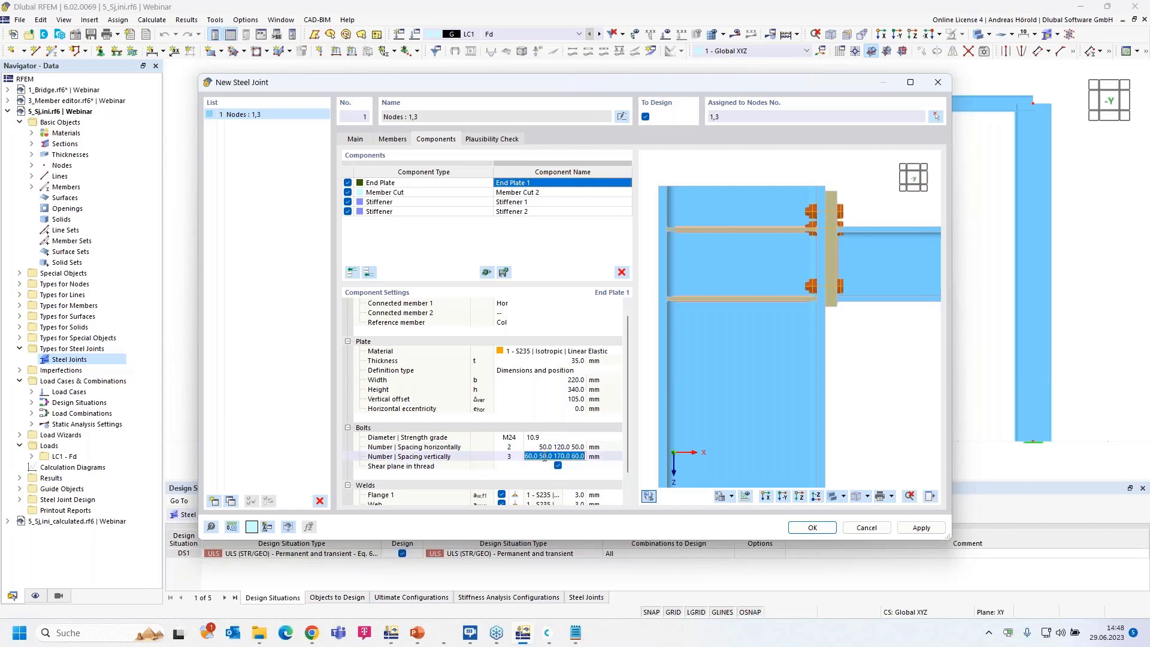
text(55 11)
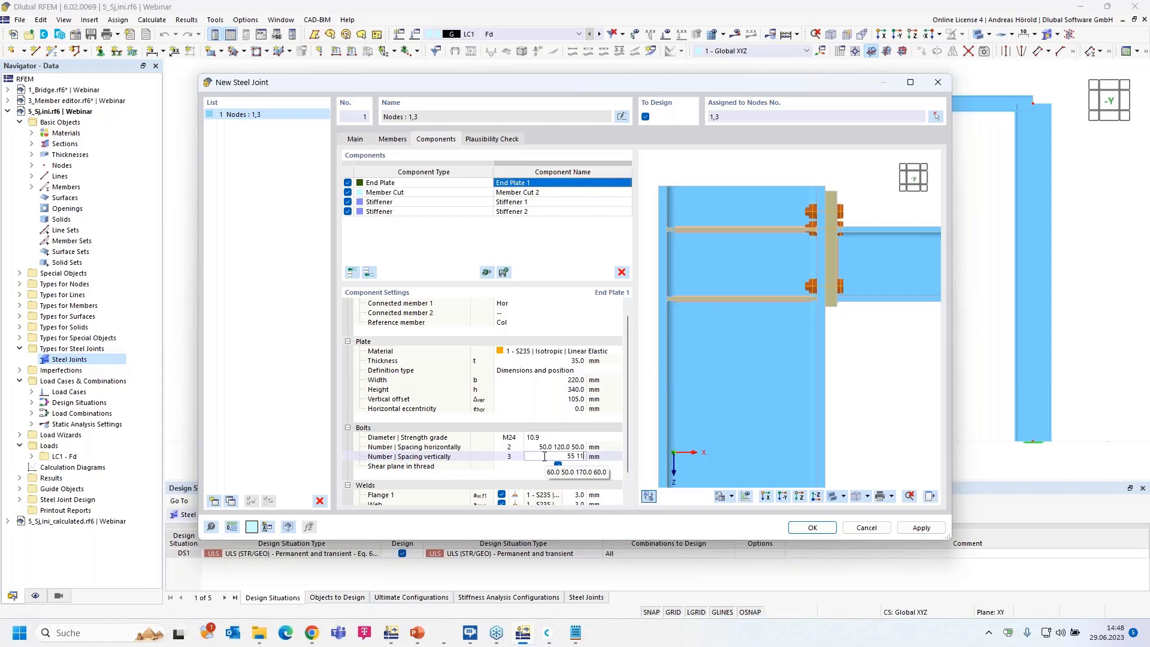
text(5 90)
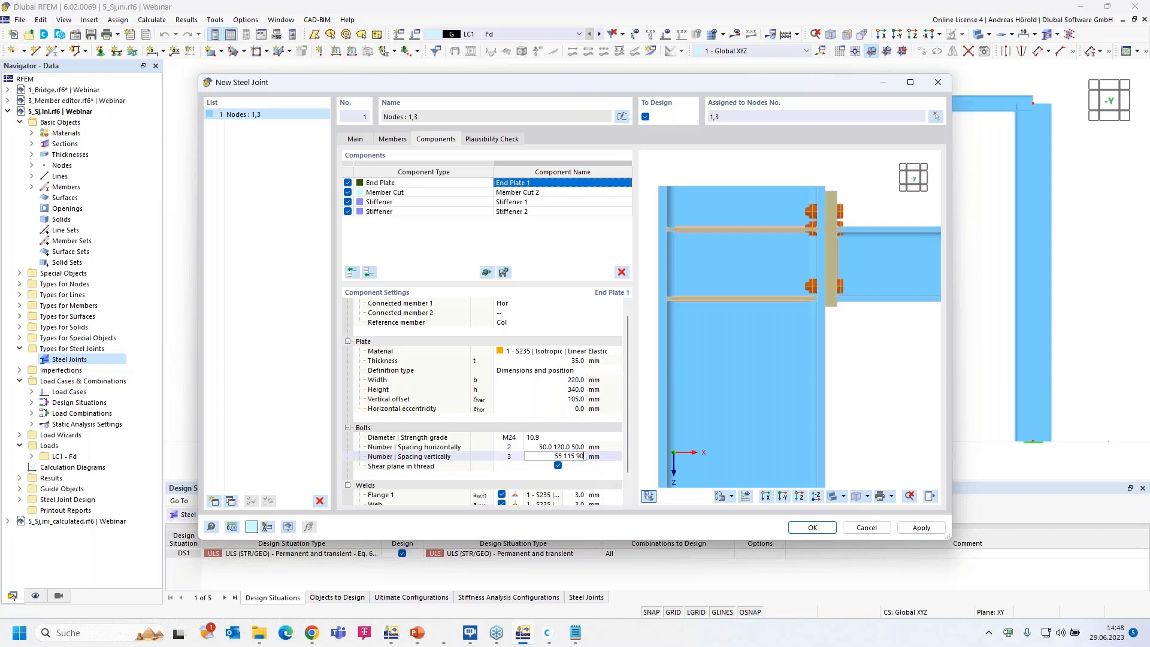
key(Return)
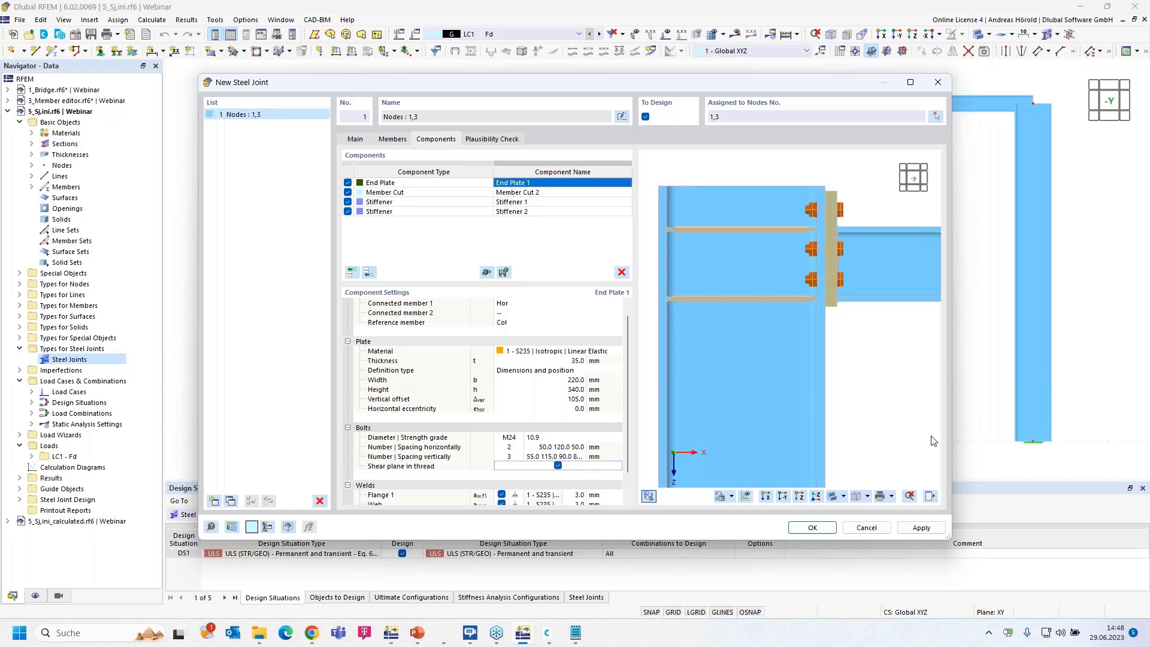
Step: Widen the joint dialog and deactivate the shear plane in thread for the end plate's bolts
drag(956, 436, 1044, 436)
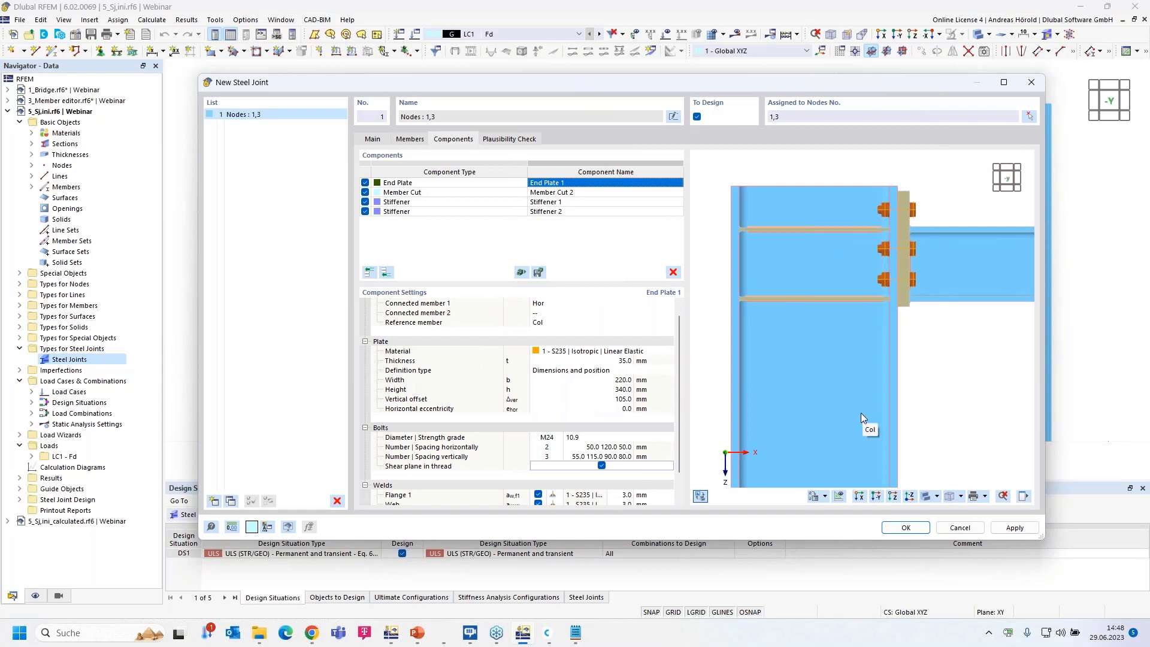
scroll(629, 431, down, 1)
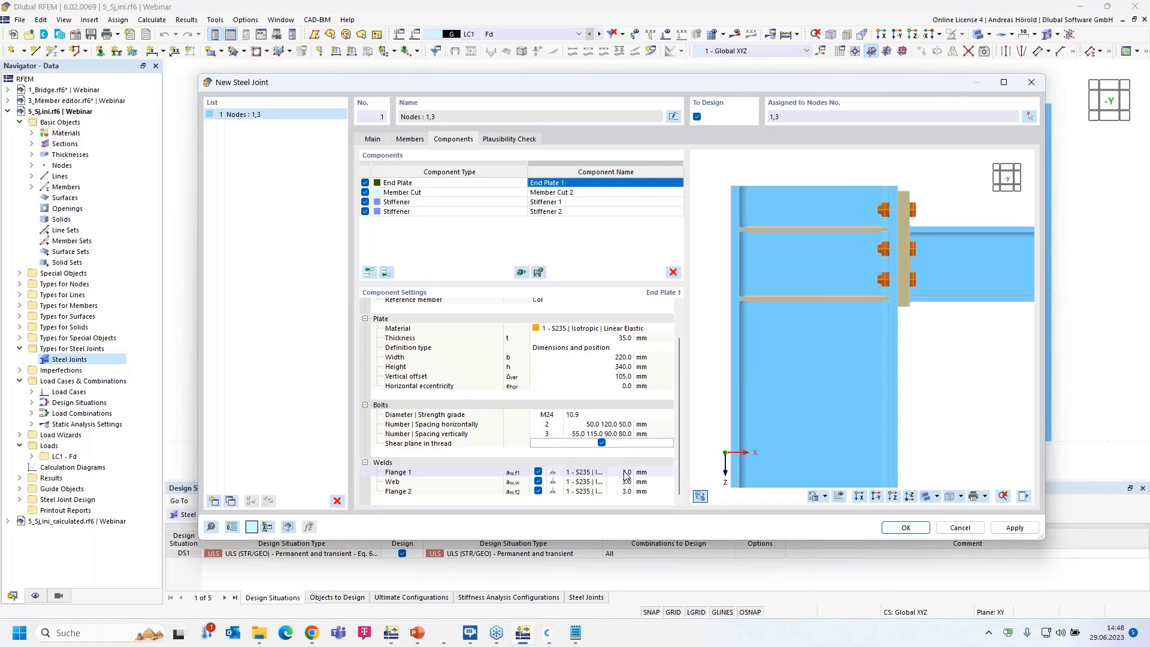
click(602, 443)
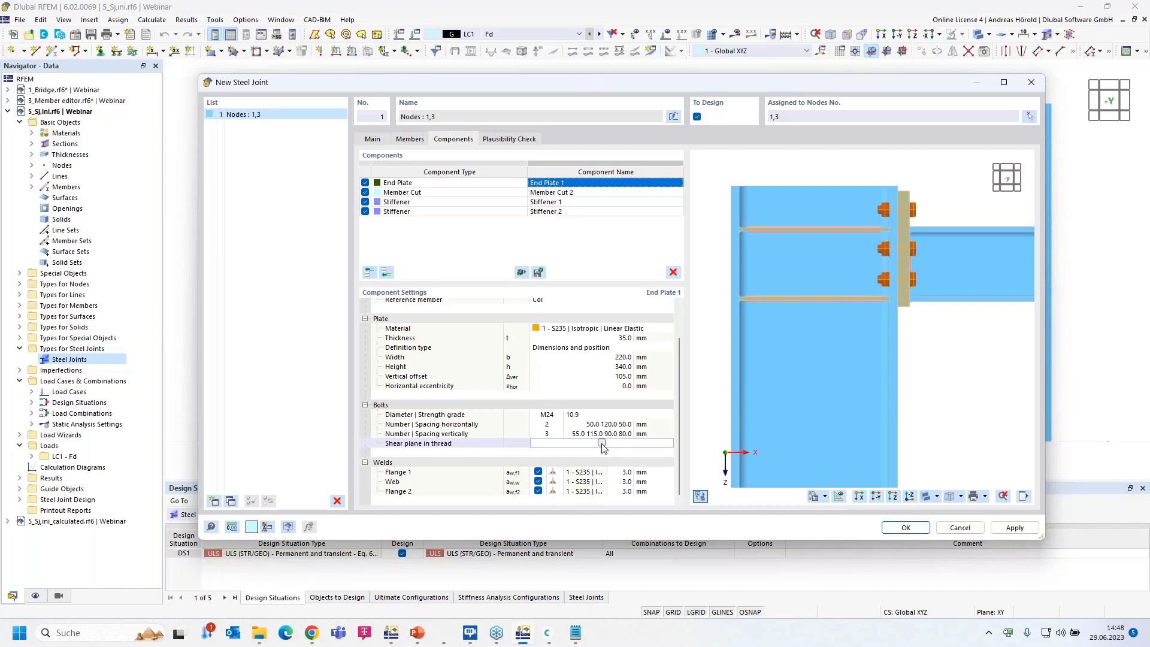
Step: Set the end plate's weld sizes to 8 mm at flange 1, 5 mm at the web and 8 mm at flange 2
click(627, 473)
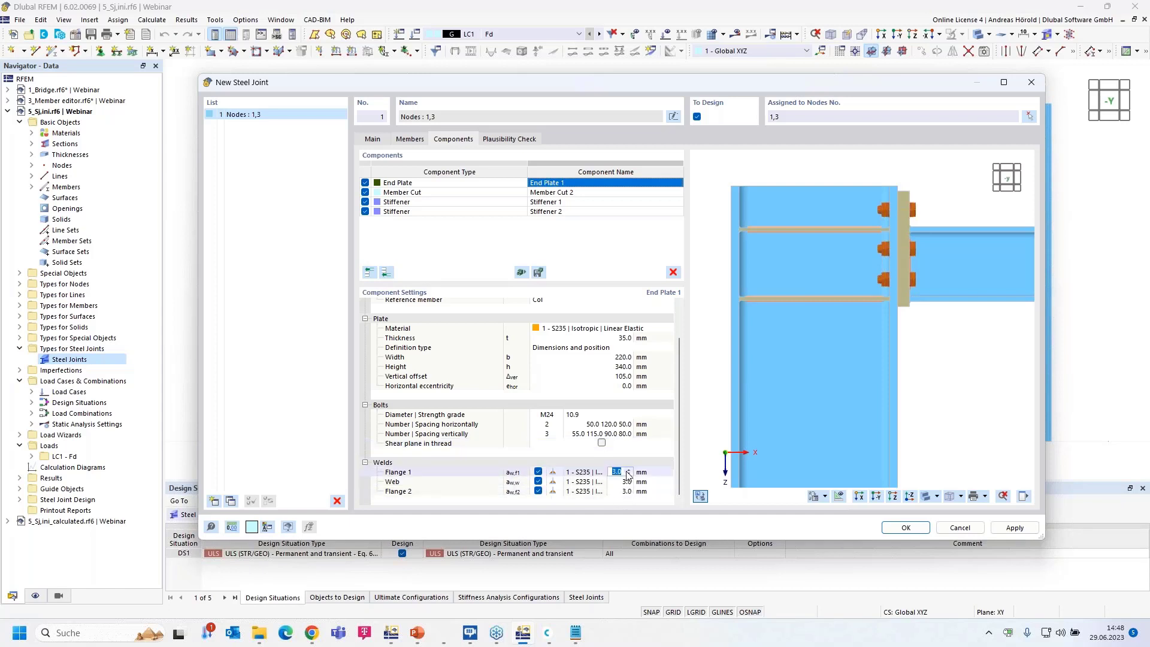
text(8)
click(628, 483)
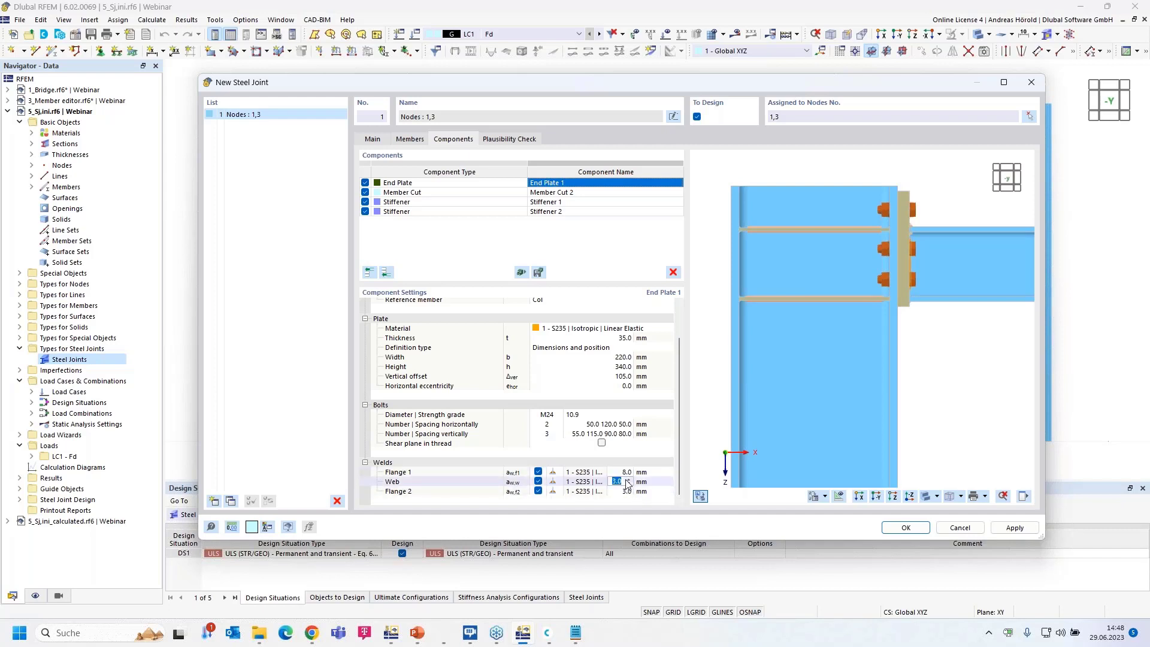
text(5)
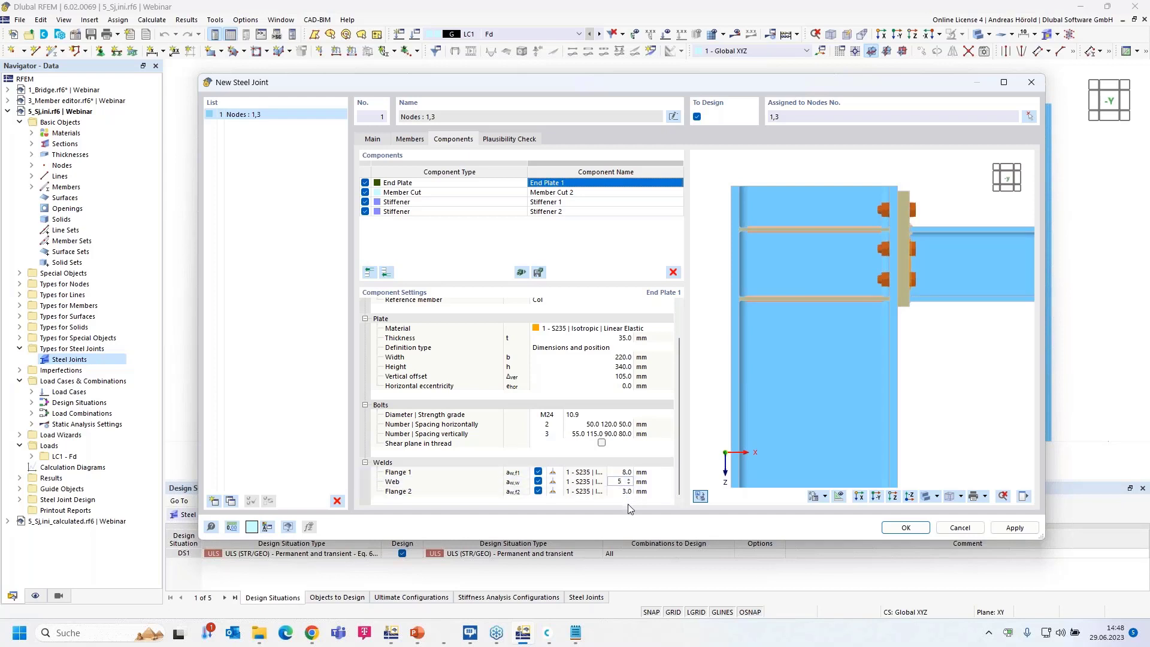
click(625, 490)
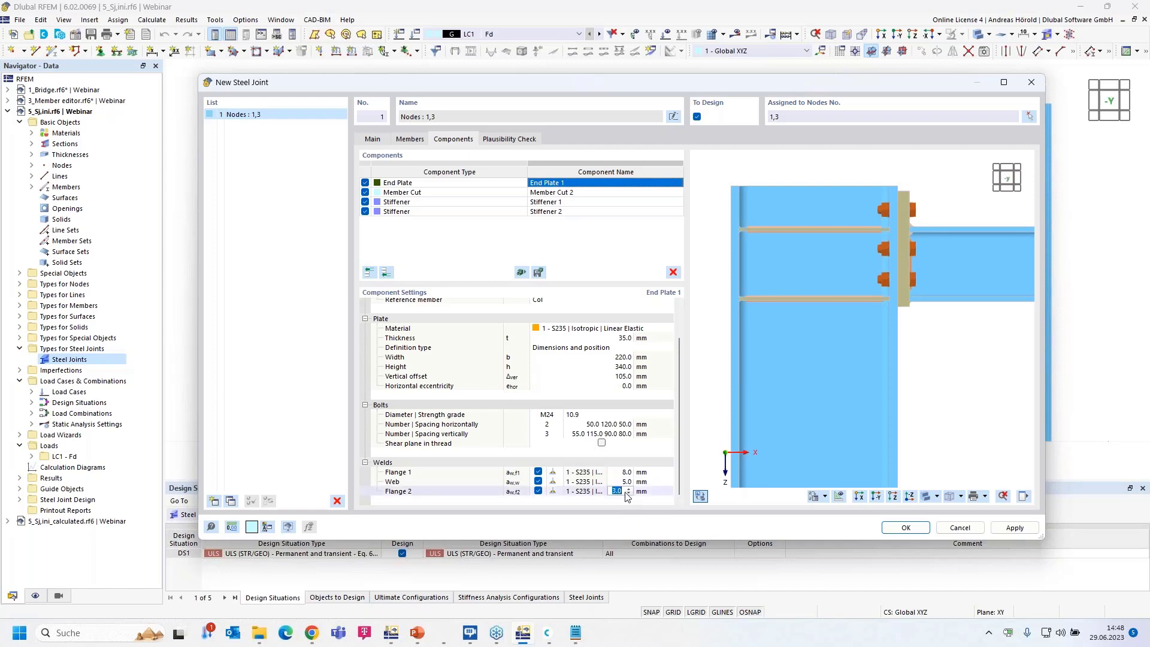
text(5)
click(669, 474)
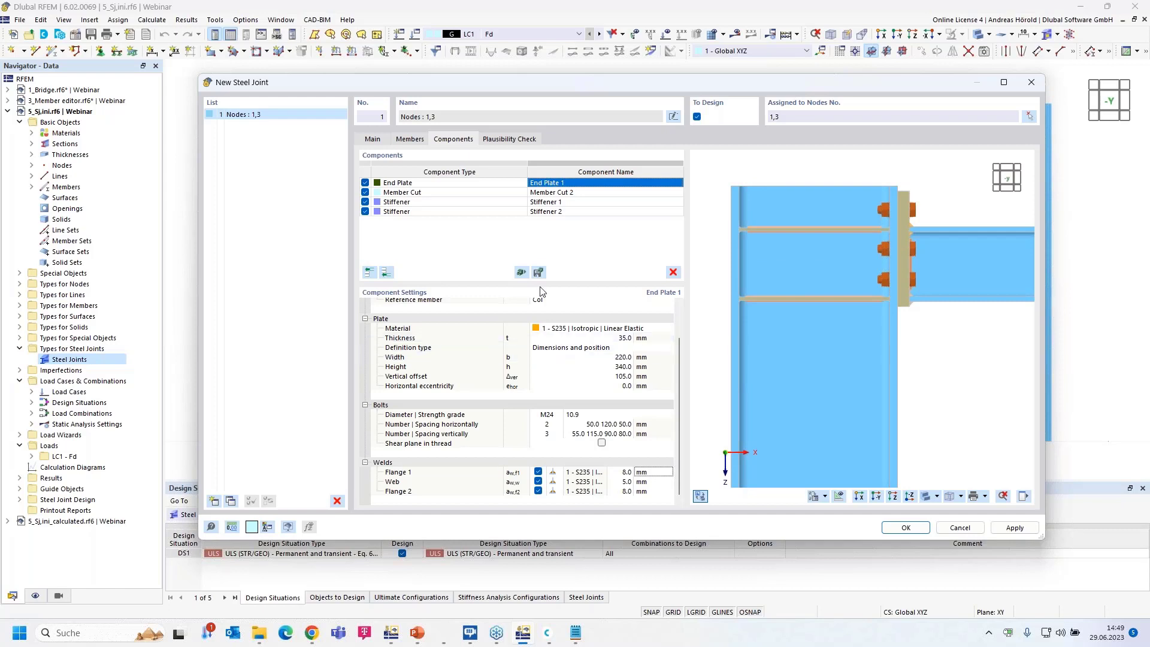
Step: Delete the second column stiffener, located at flange 2, from the joint's components
click(586, 202)
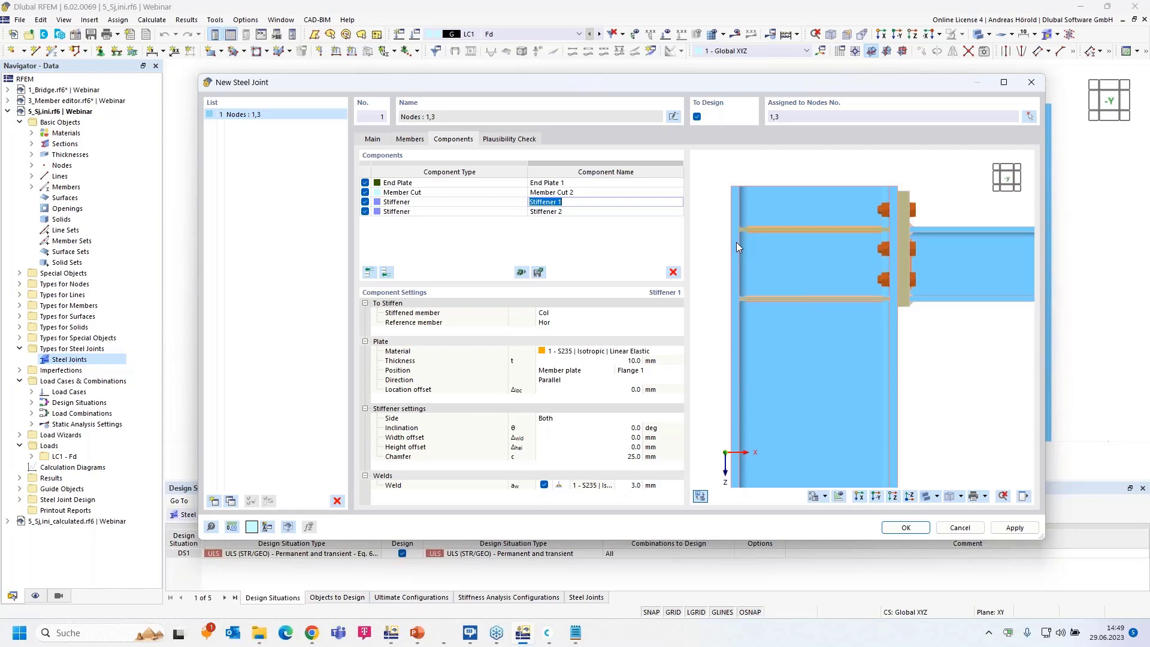
click(584, 212)
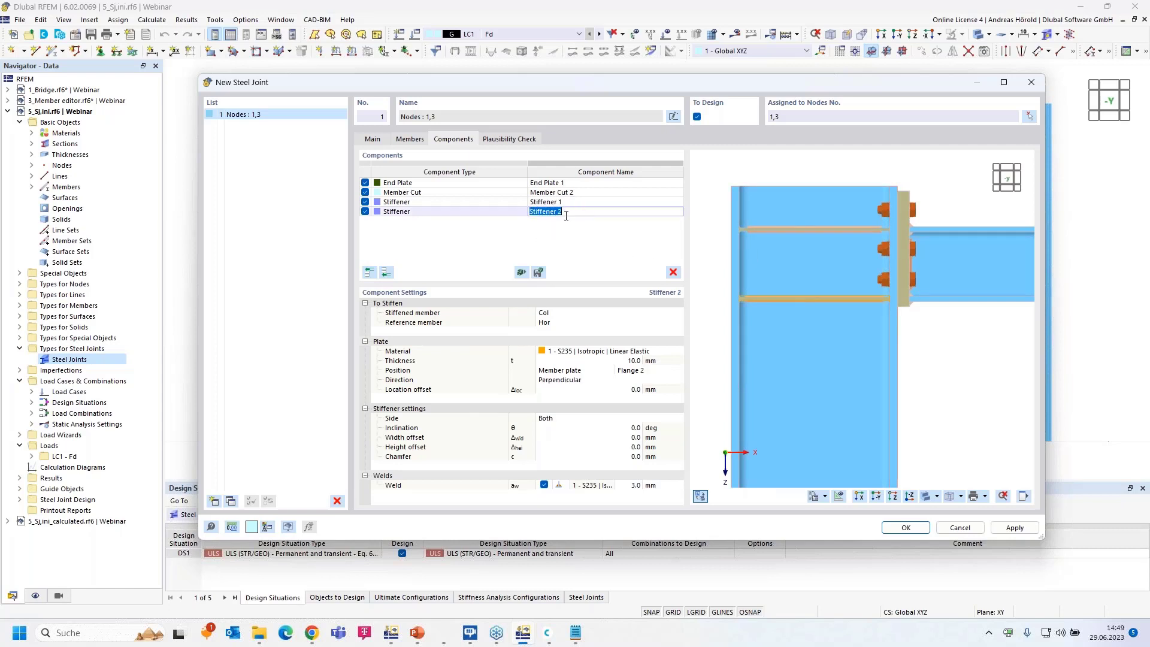
click(482, 212)
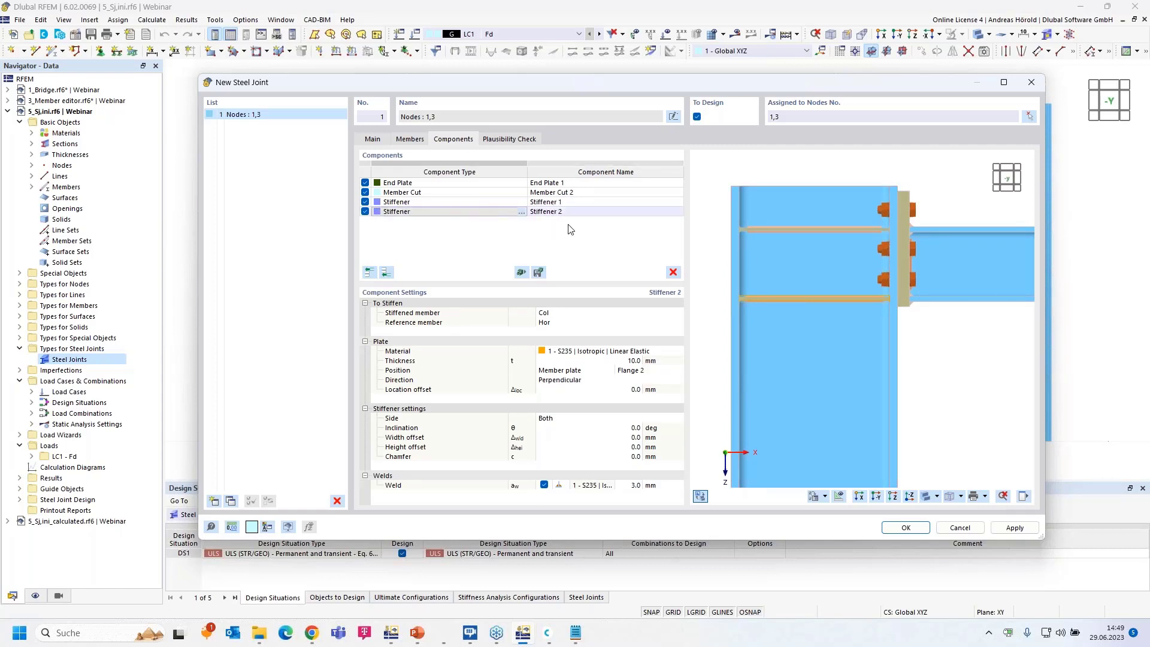
click(674, 273)
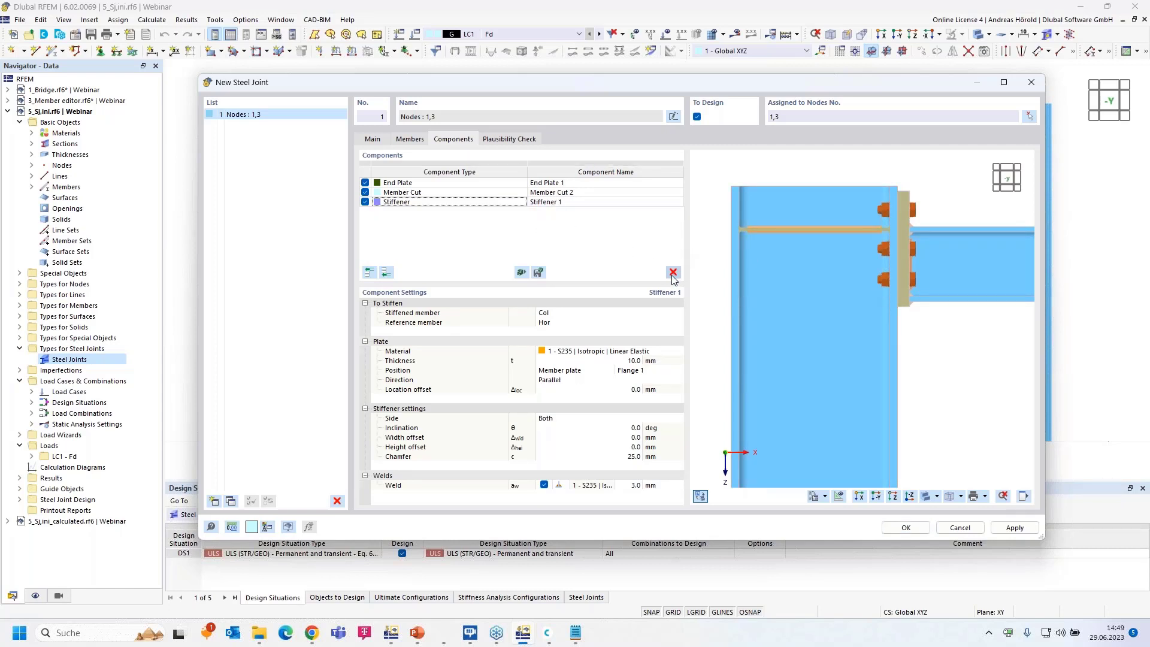
Step: Set the position of the remaining column stiffener to Both
click(591, 203)
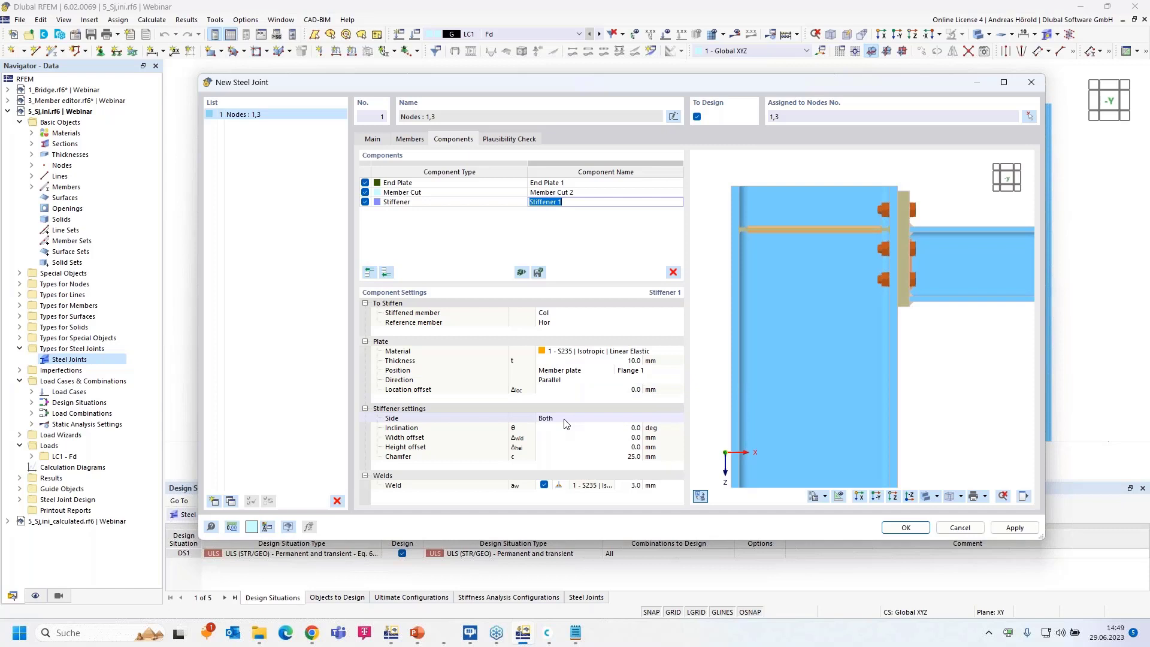
click(577, 372)
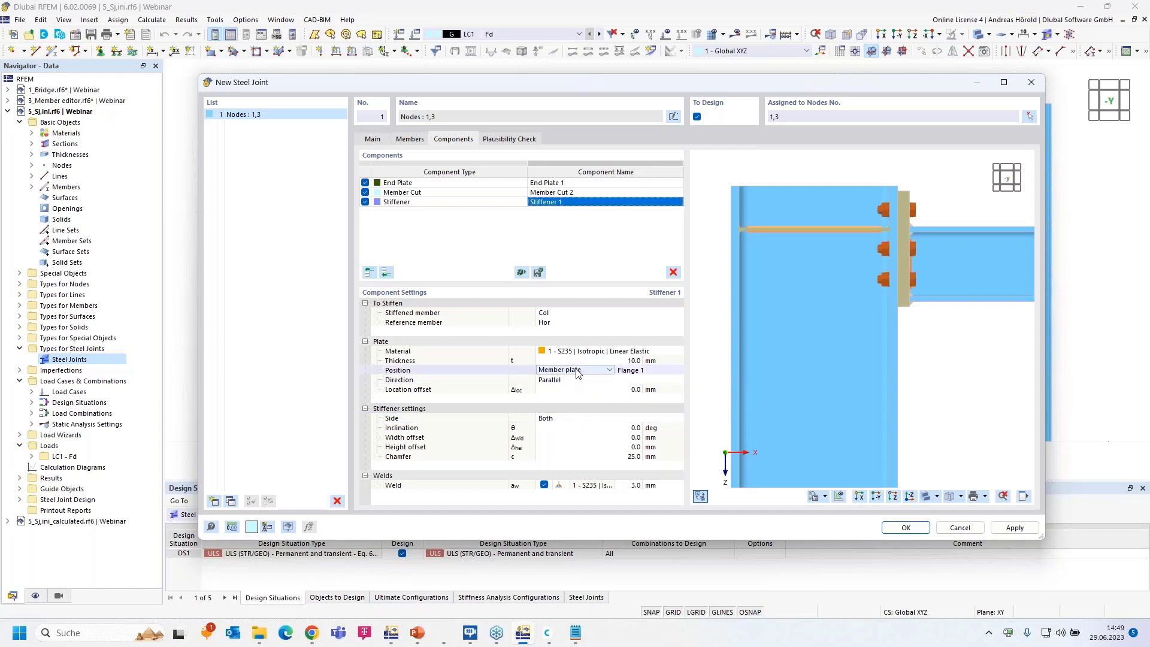
click(577, 372)
click(571, 400)
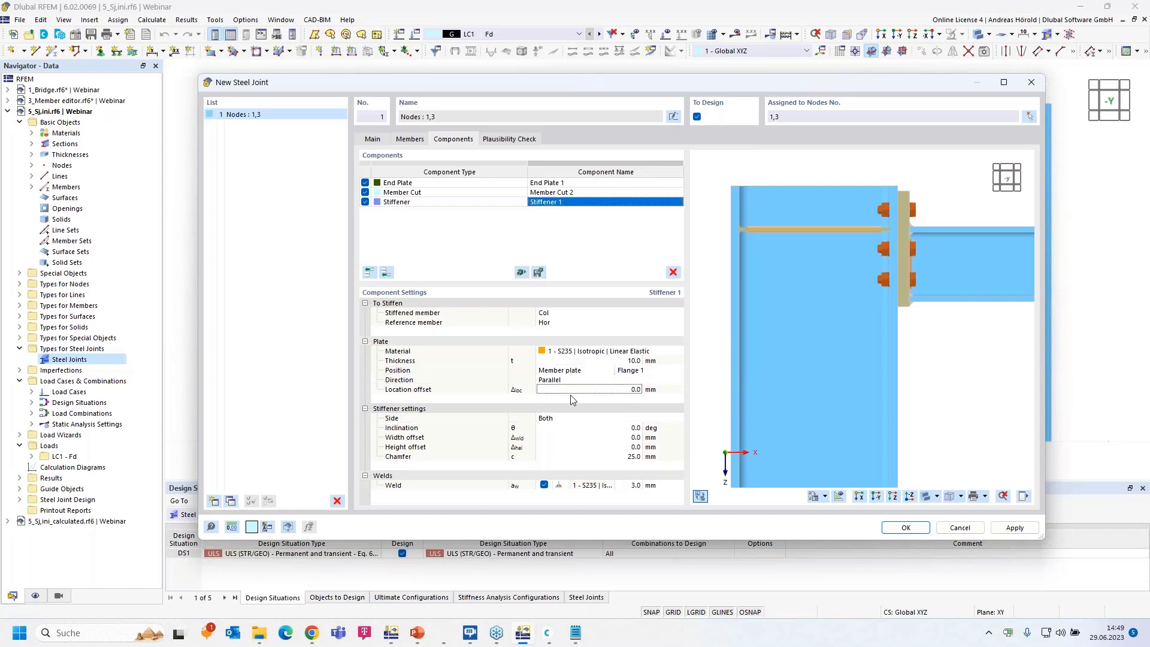
click(601, 371)
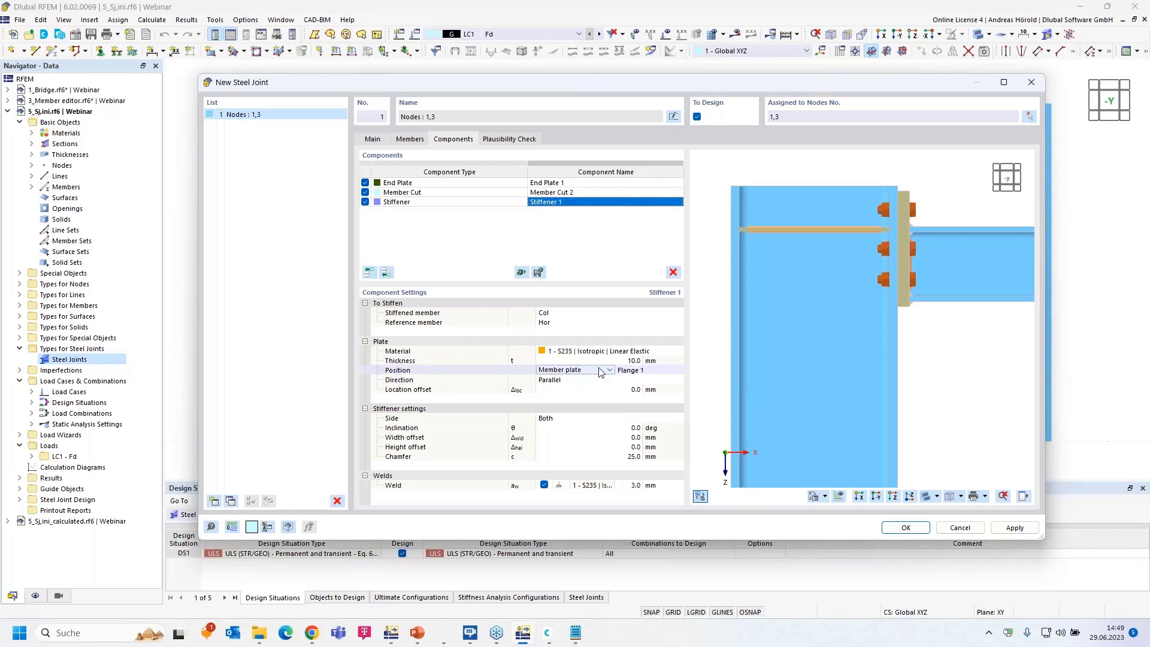
click(600, 370)
click(593, 396)
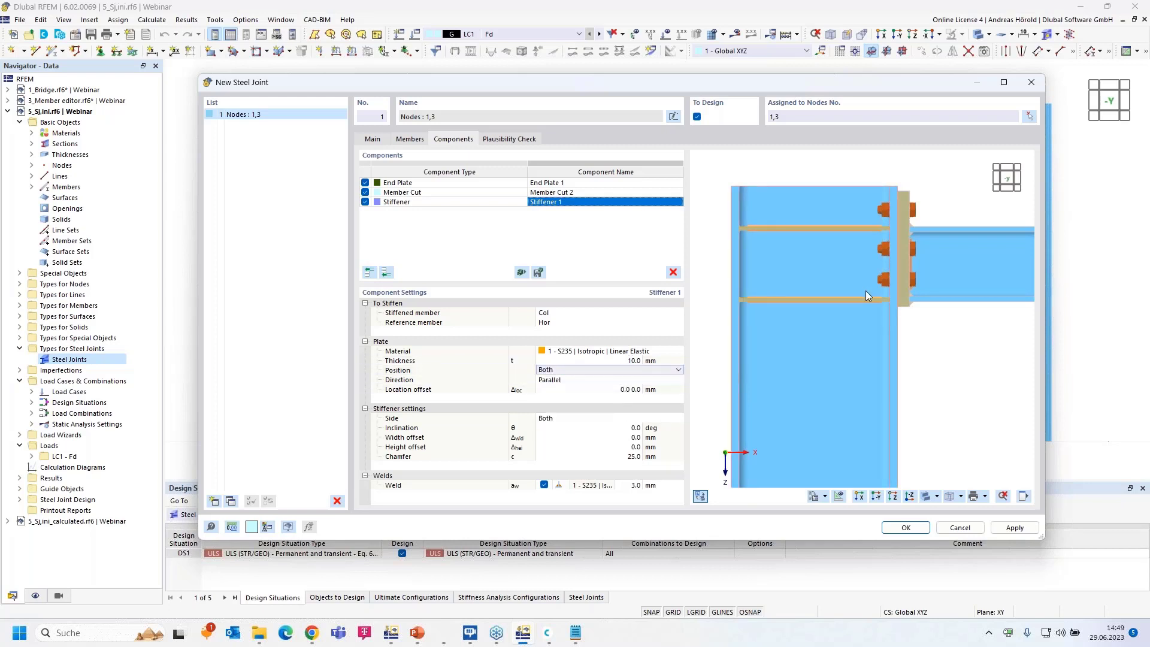
Step: Set the stiffener plate thickness to 16 mm and check the joint in the preview
click(631, 361)
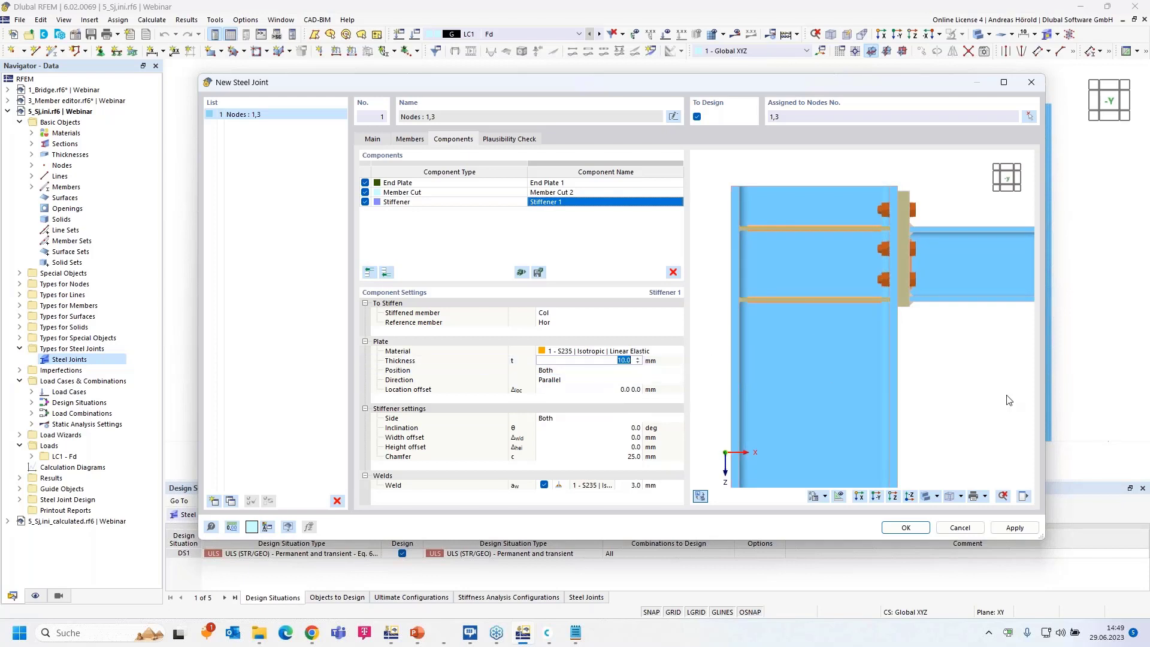
text(16)
click(616, 371)
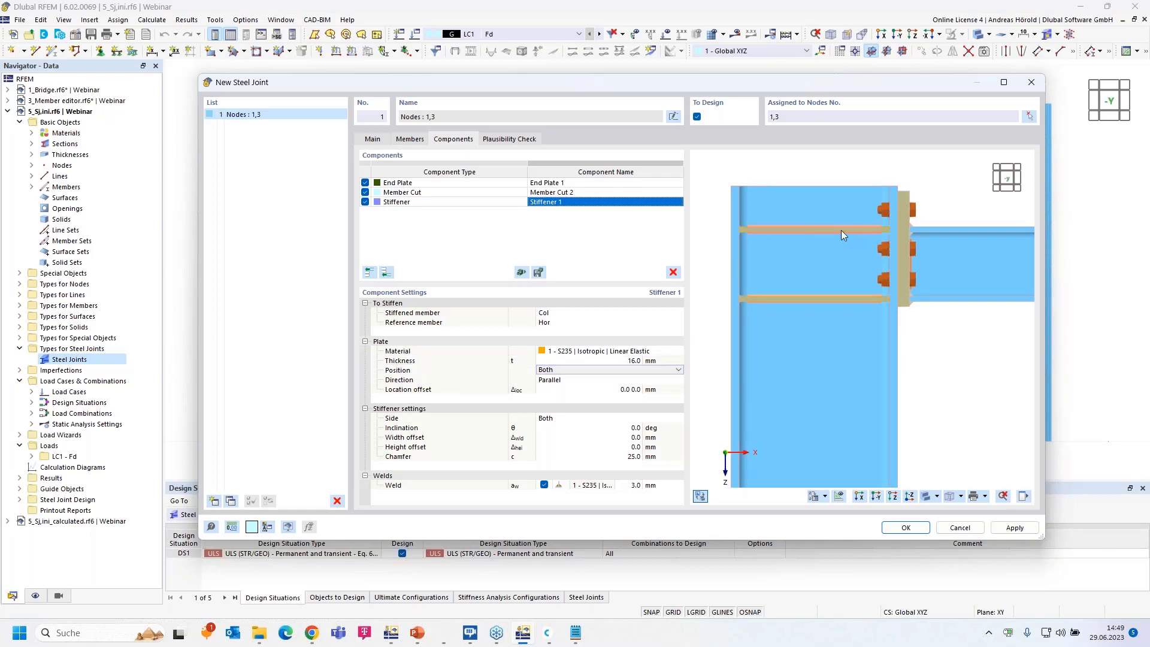
scroll(911, 234, up, 4)
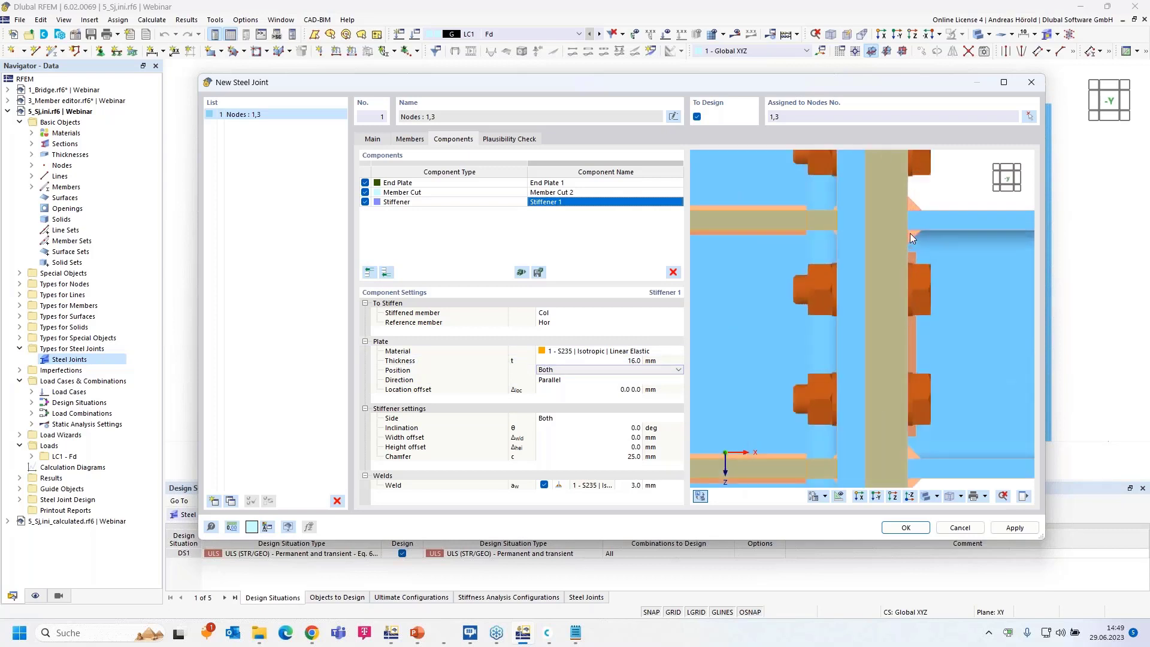
scroll(934, 220, down, 3)
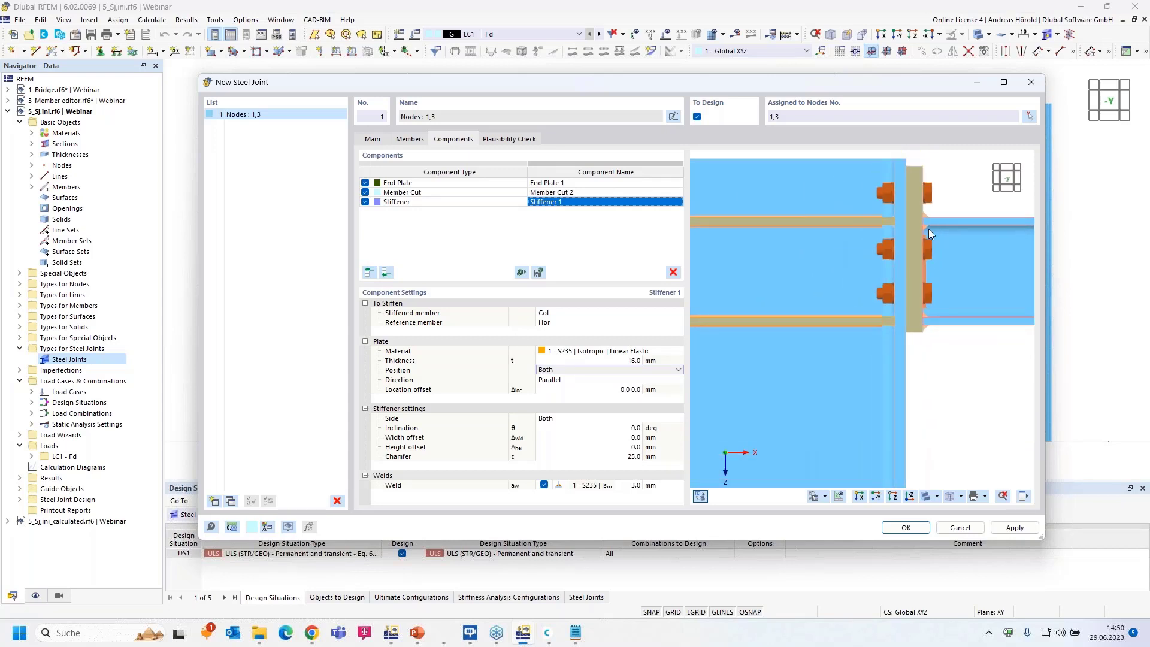
scroll(859, 254, down, 2)
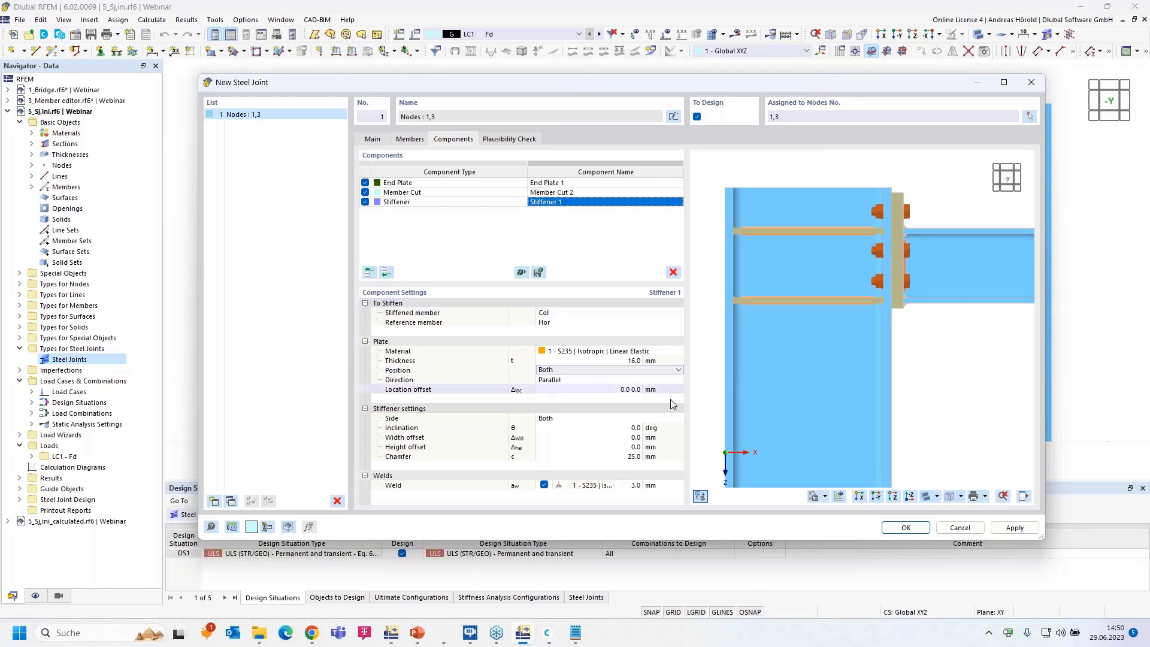
Step: Set the stiffener's weld size to 6 mm and accept the steel joint definition
click(635, 486)
text(6)
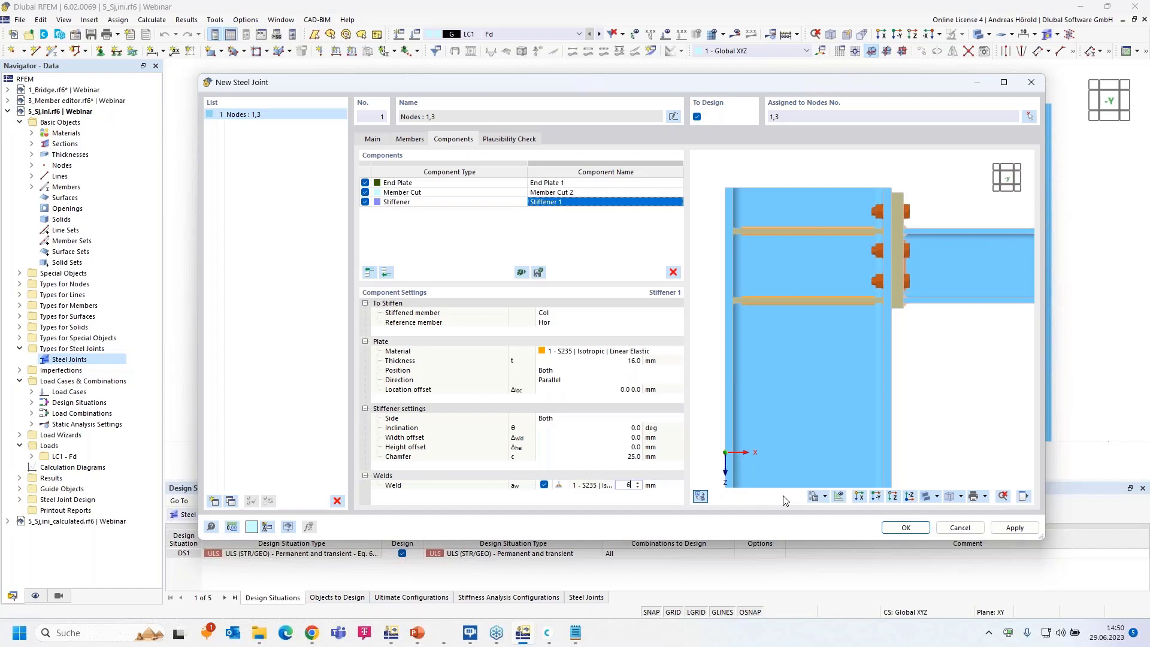
key(Tab)
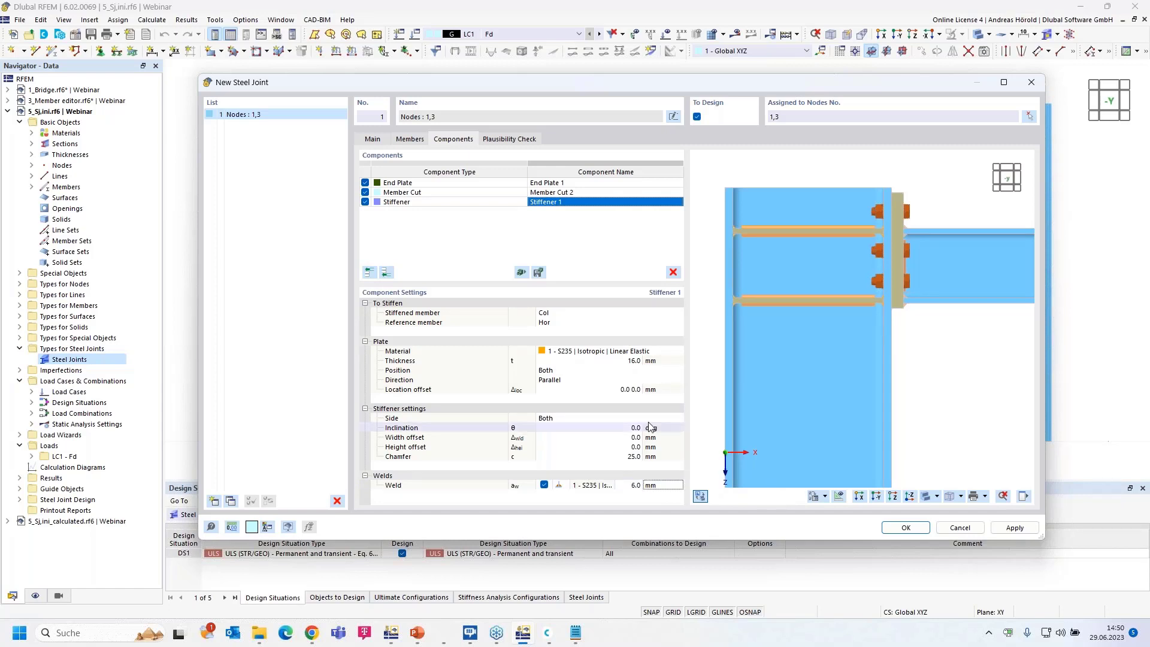
click(906, 528)
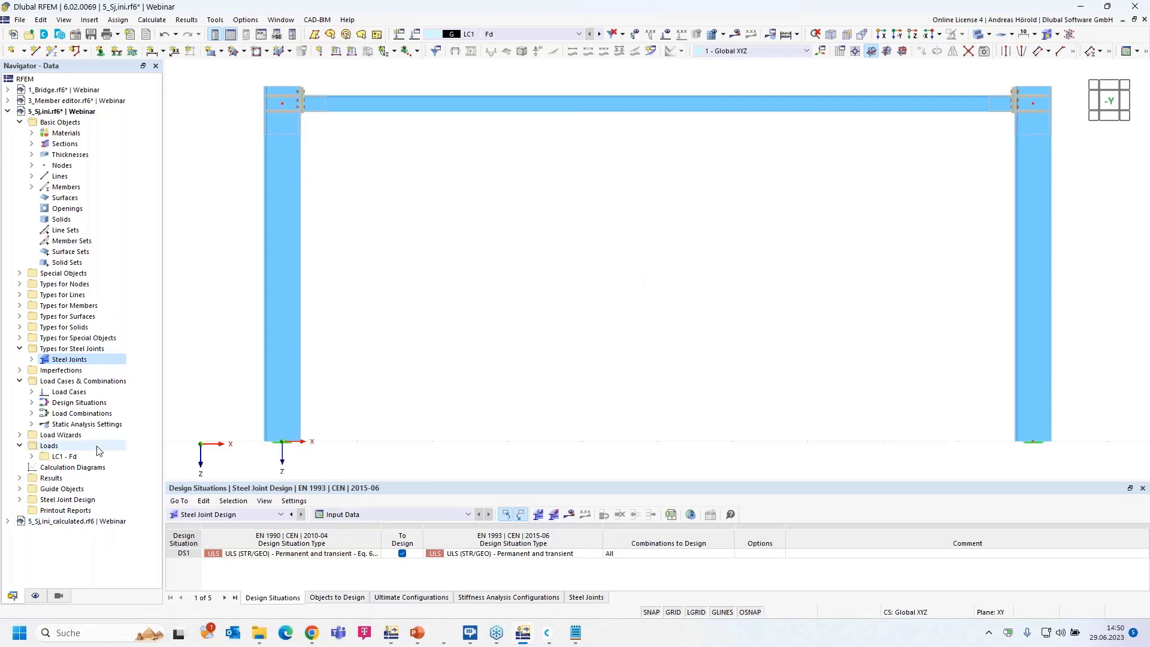
Step: Activate the 5_Sj,ini_calculated model and show its Stiffness Analysis results for the steel joints
click(86, 522)
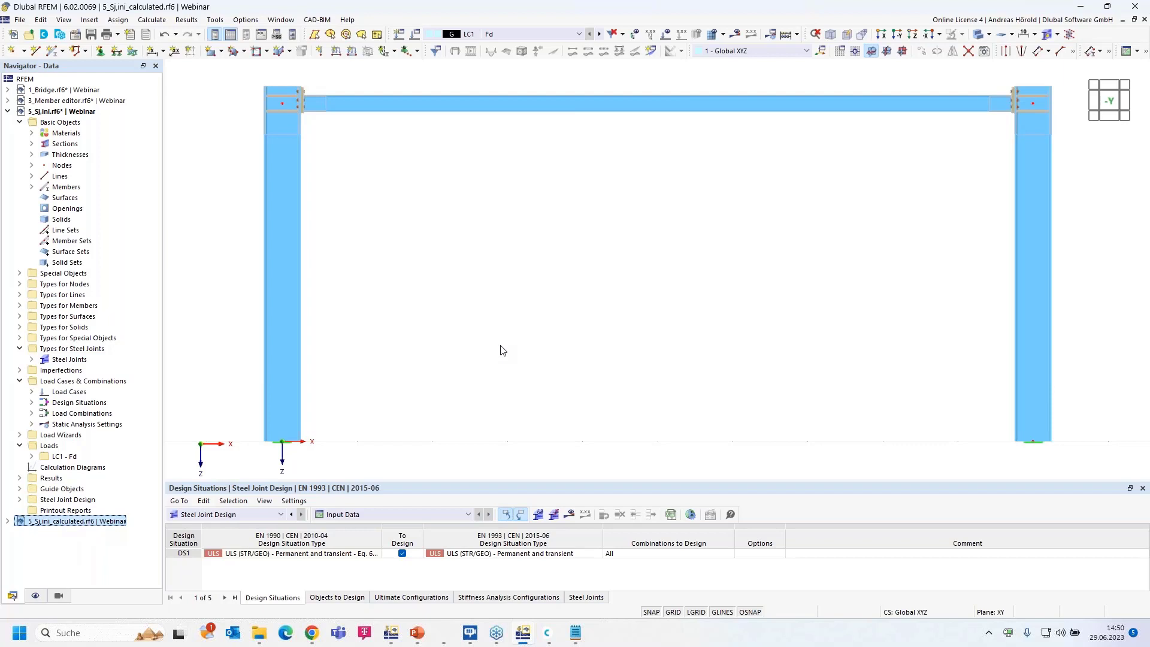
click(390, 516)
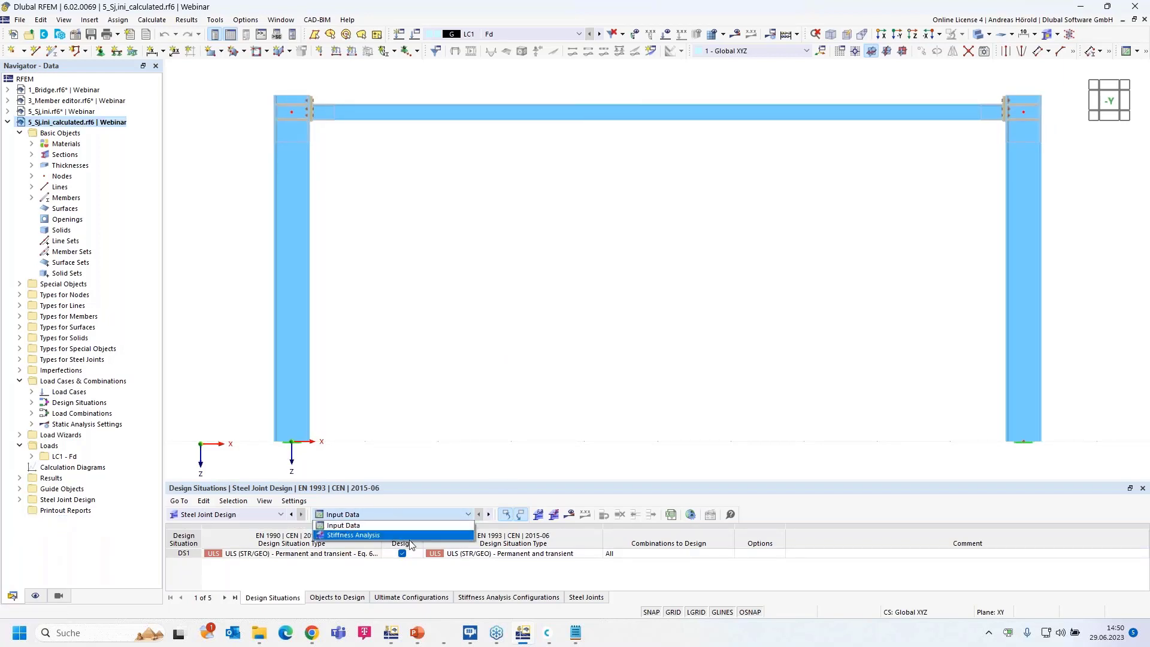
click(411, 535)
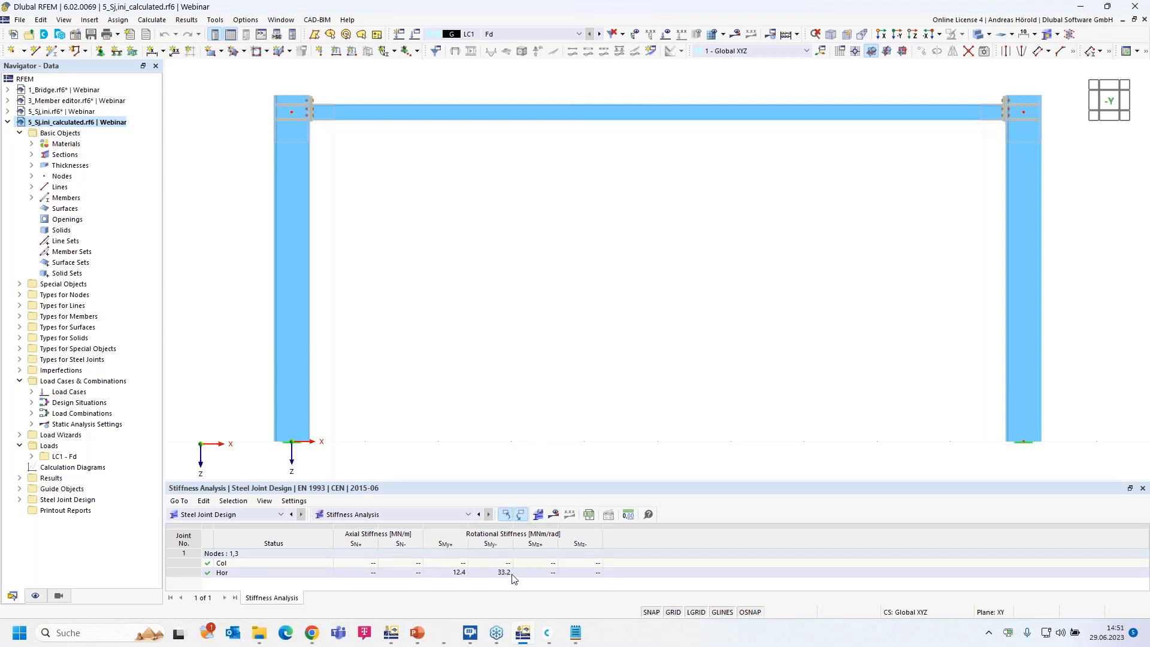
Step: Switch to the RF-JOINTS DSTV results in RFEM 5 to compare the initial stiffness, and return to RFEM 6
mouse_move(525, 636)
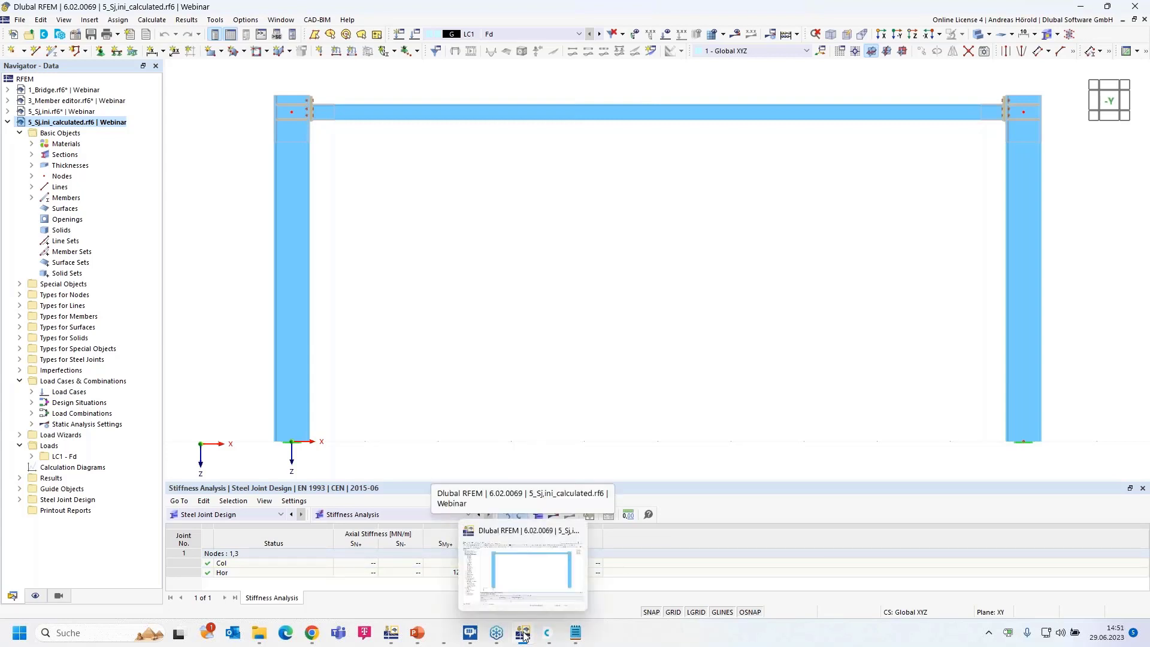
click(390, 637)
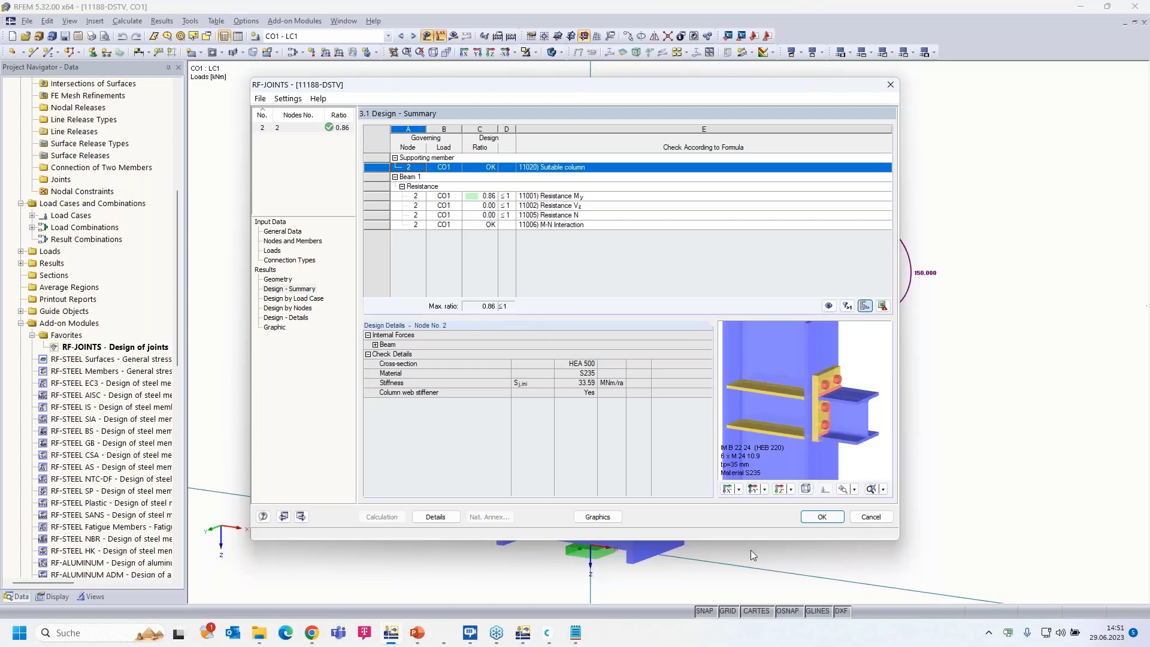
click(546, 632)
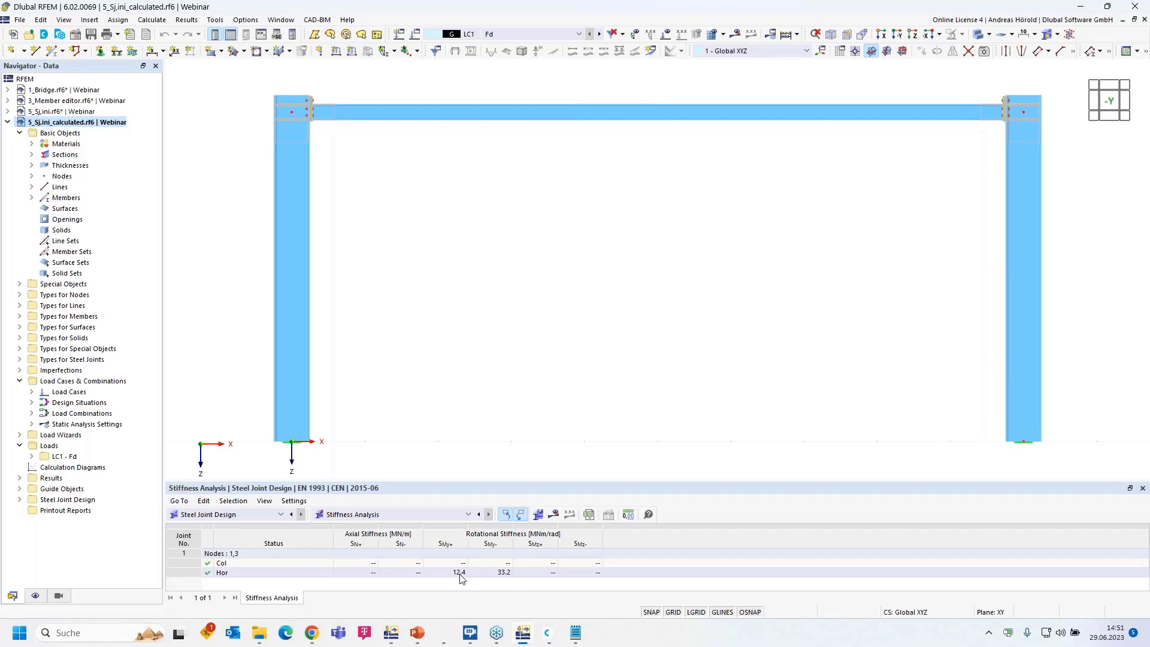
Step: Examine the frame's corner joint alongside the rotational stiffness values of the horizontal member
scroll(293, 125, up, 5)
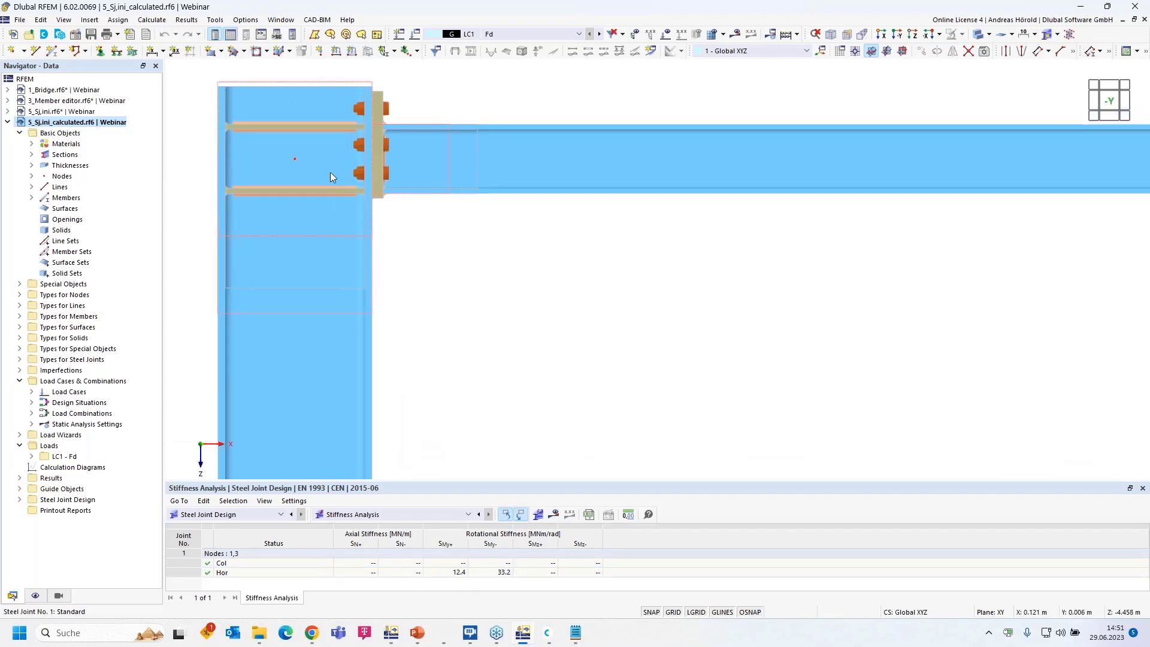
scroll(329, 172, up, 5)
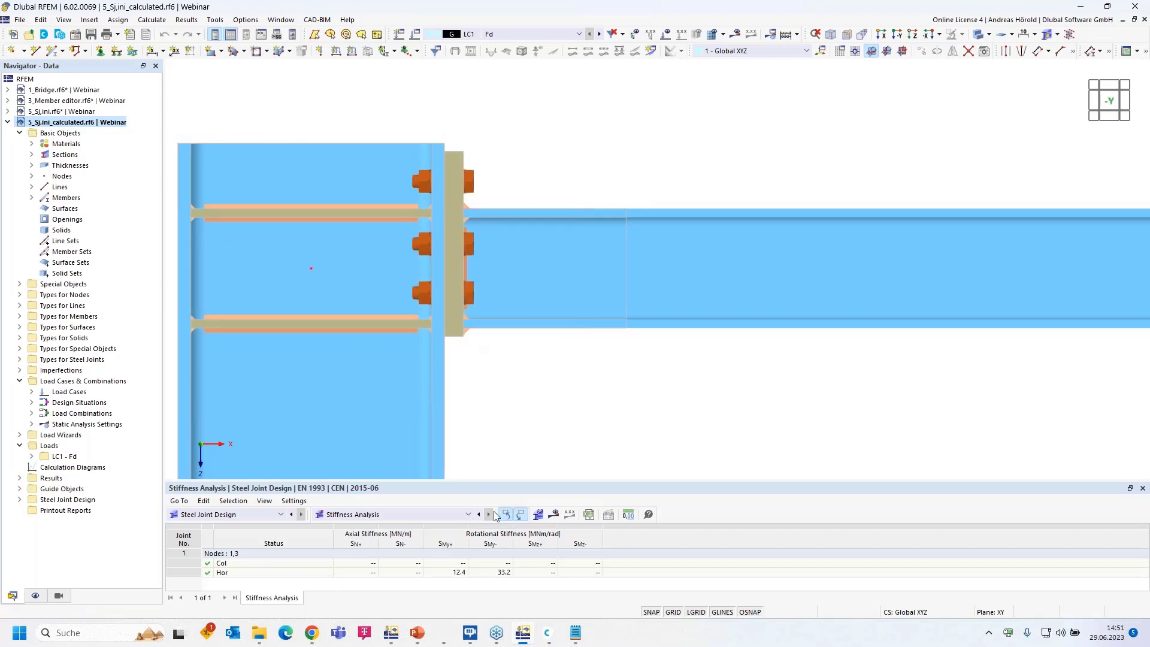
click(454, 574)
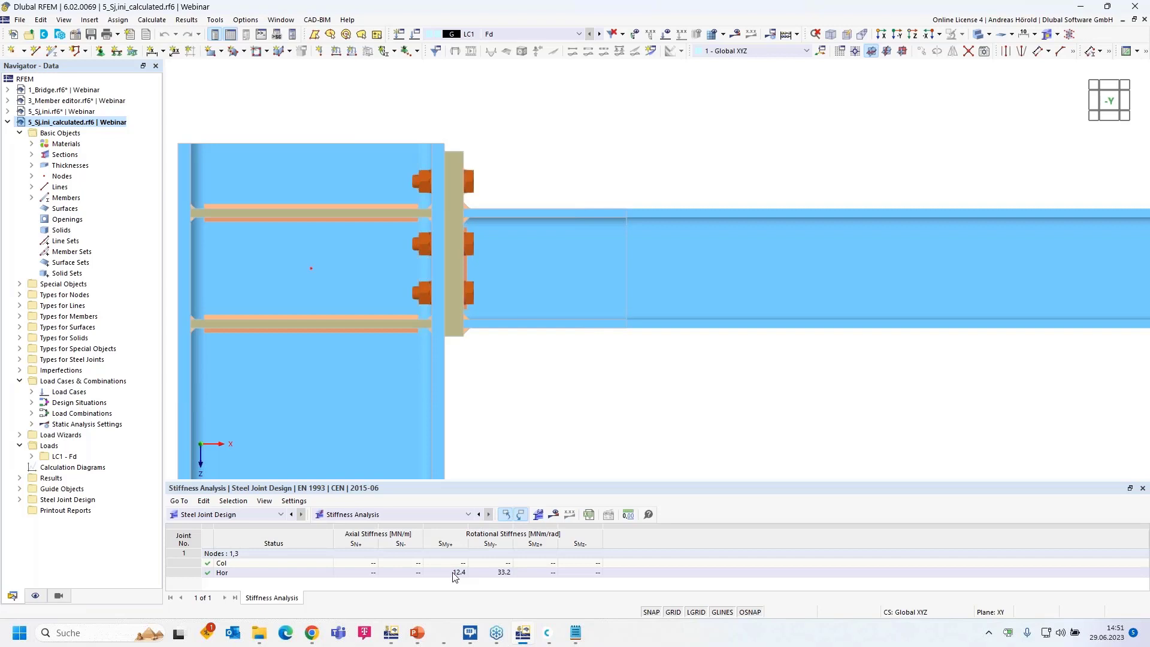
scroll(534, 419, down, 3)
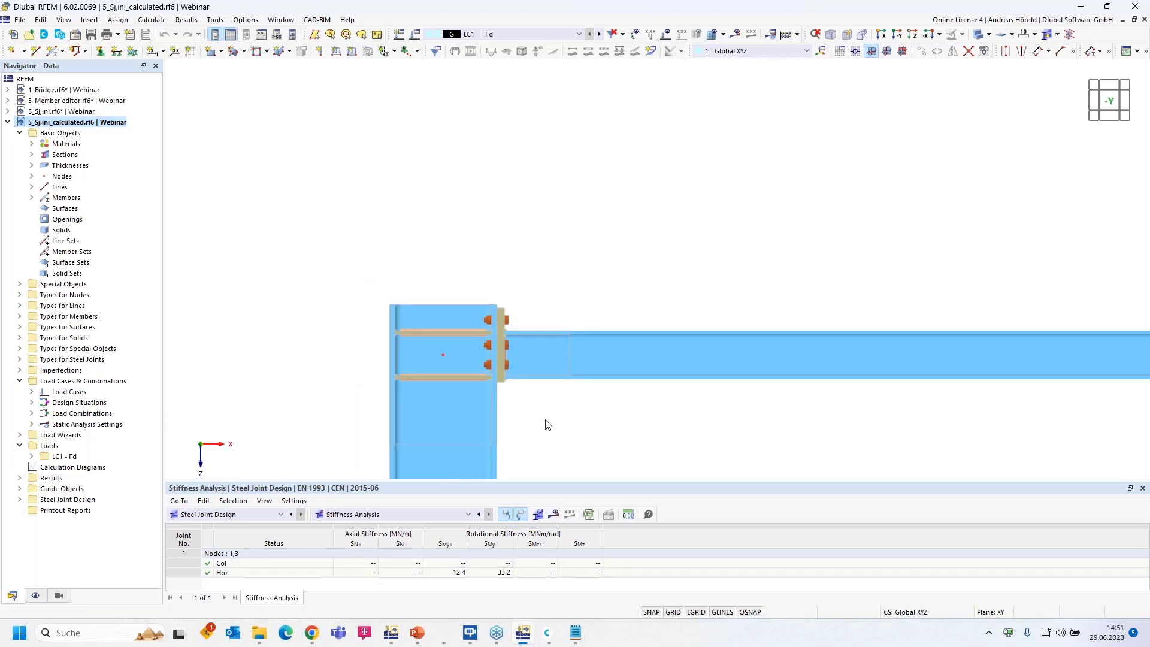
middle_drag(548, 425, 444, 264)
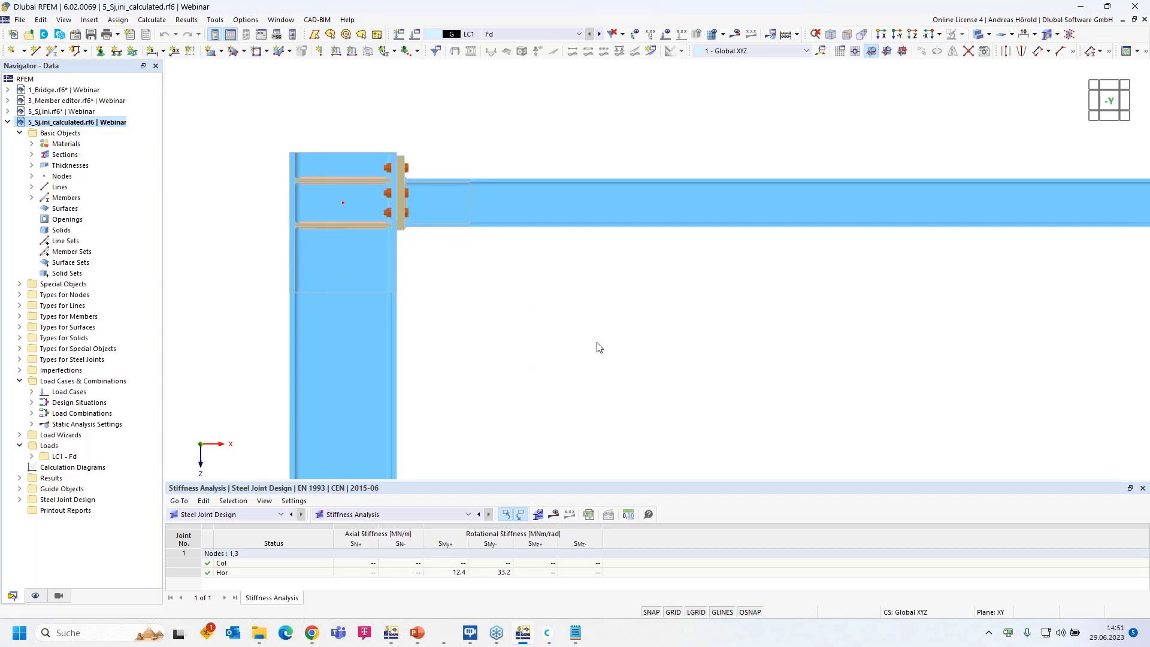
scroll(596, 347, down, 2)
middle_drag(598, 346, 519, 241)
scroll(478, 185, down, 3)
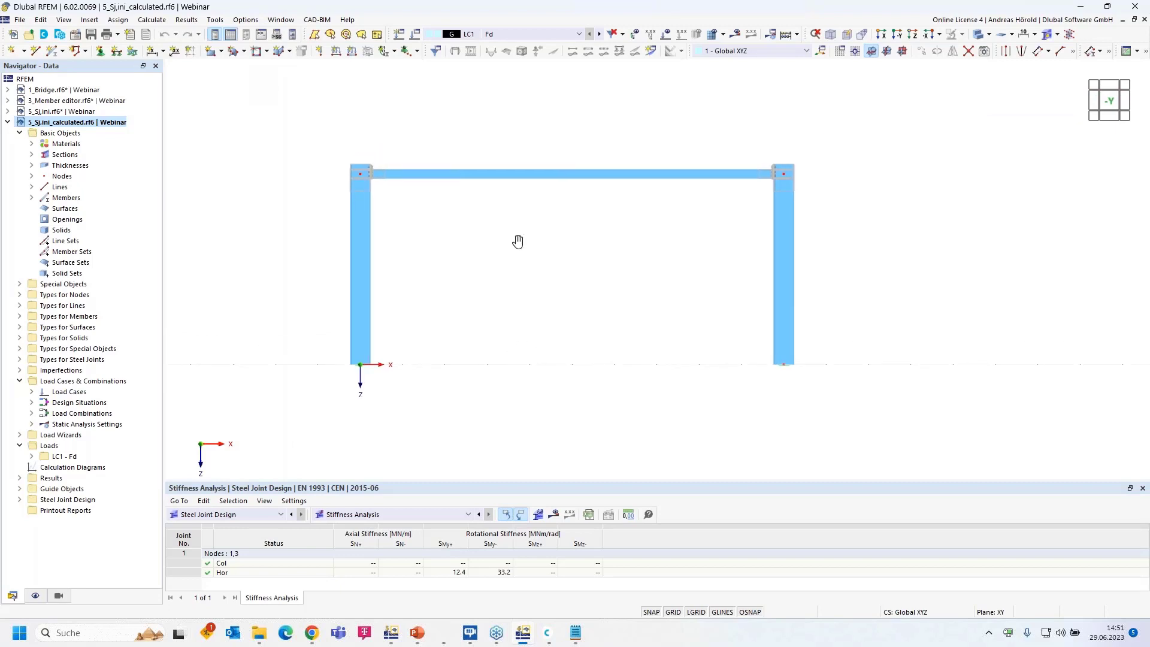
scroll(519, 302, down, 1)
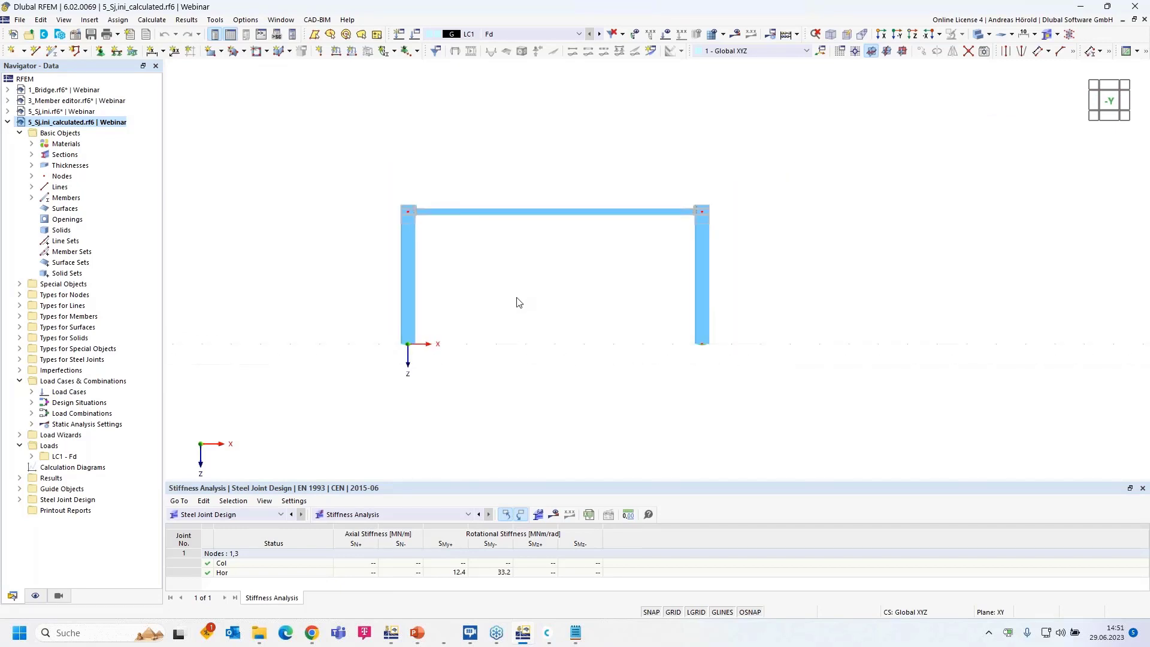
middle_drag(609, 302, 519, 304)
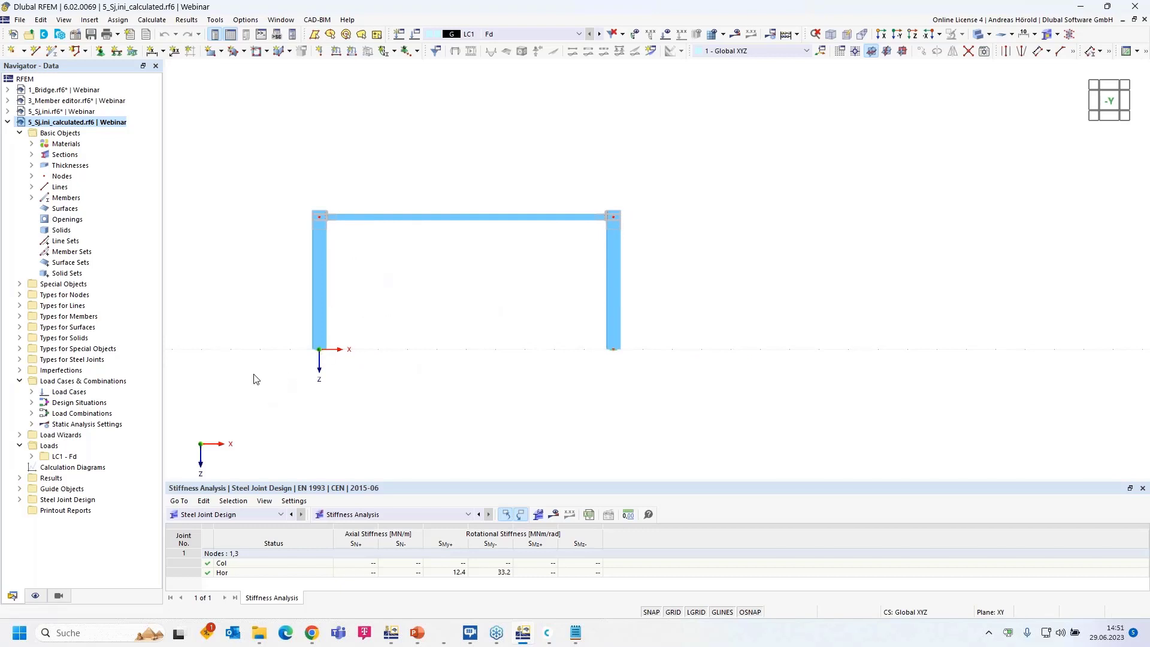
Step: Copy the whole frame including its loading by 15 m in the X direction
drag(253, 375, 720, 208)
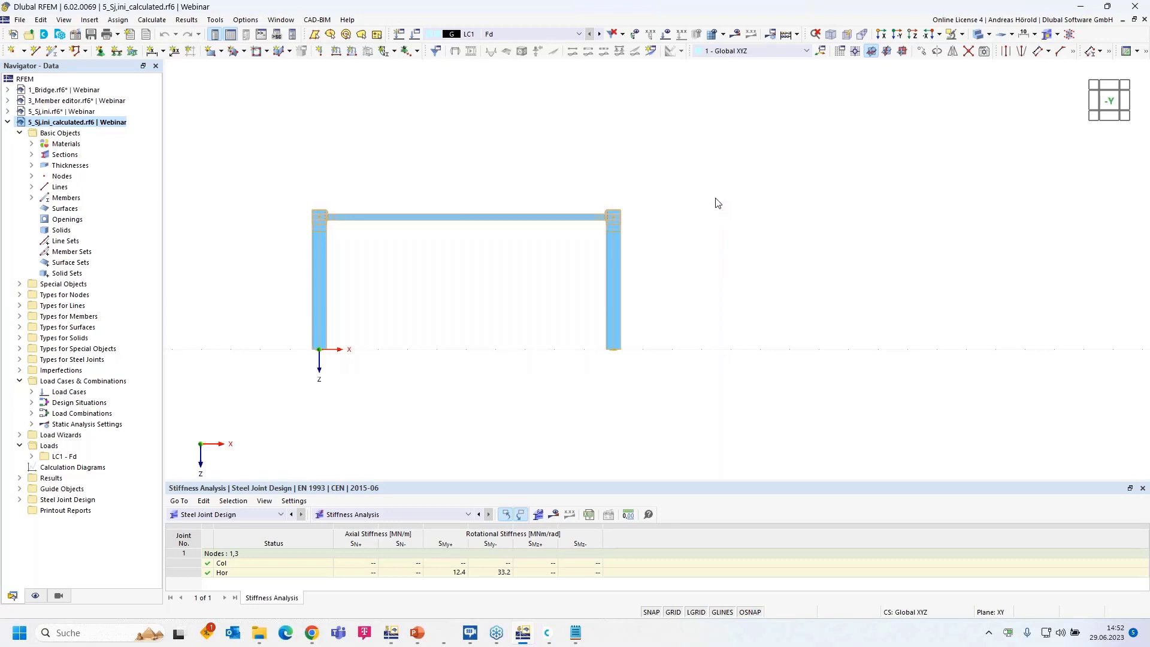
click(923, 52)
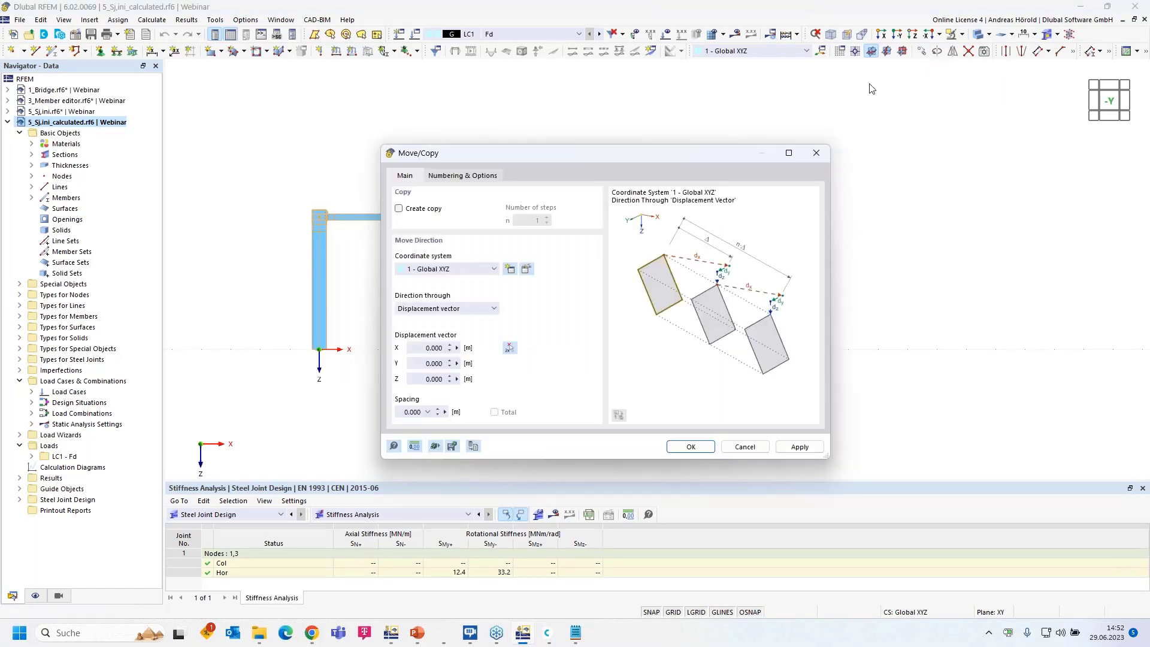
click(399, 209)
click(424, 347)
text(15)
click(456, 176)
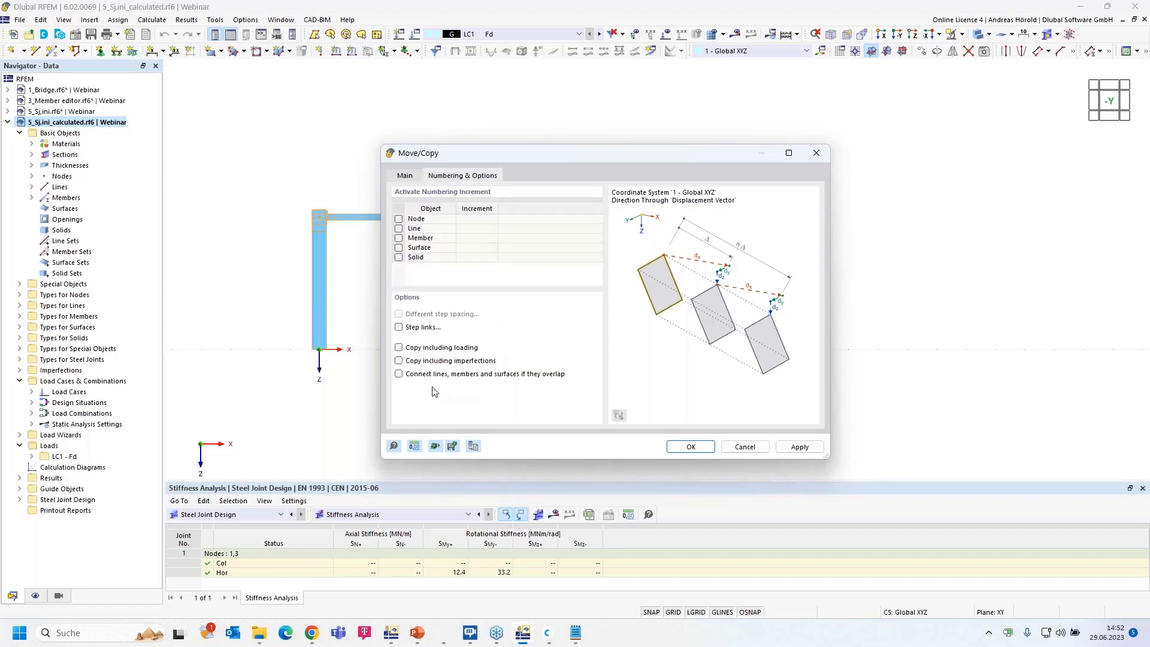
click(399, 348)
click(691, 447)
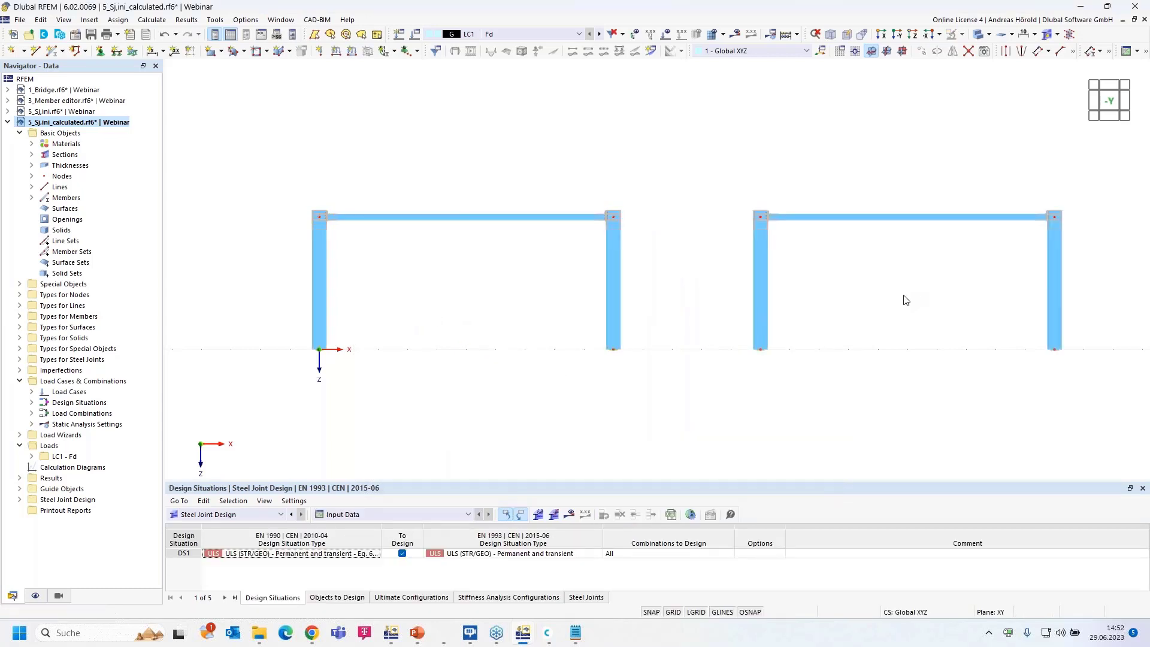
Step: Enable member hinges for the horizontal beam of the copied frame and show its hinge assignment
scroll(906, 299, down, 1)
scroll(906, 299, up, 2)
scroll(906, 300, down, 2)
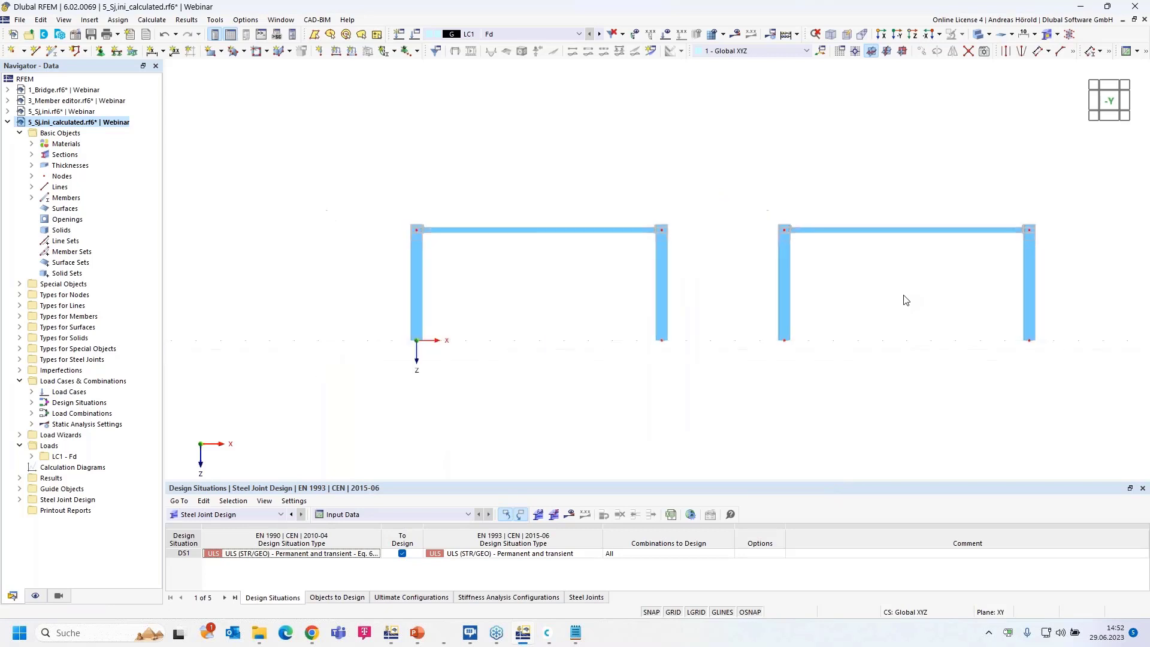
click(665, 34)
click(665, 34)
scroll(856, 311, up, 2)
middle_drag(847, 308, 823, 310)
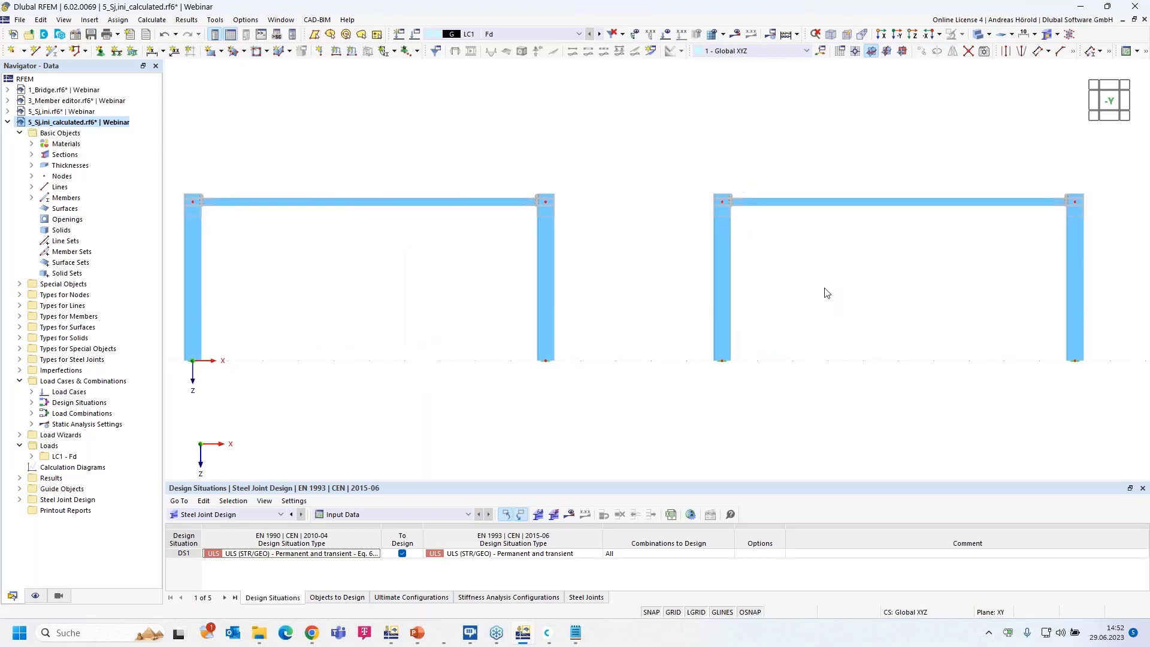
double_click(845, 203)
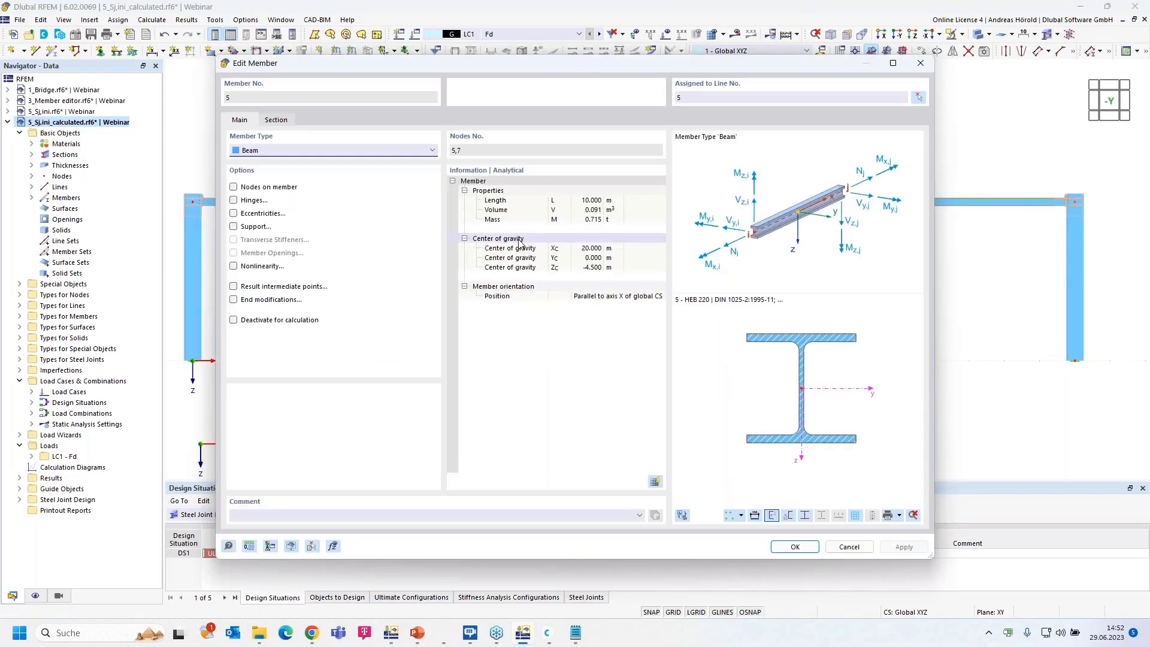
click(234, 201)
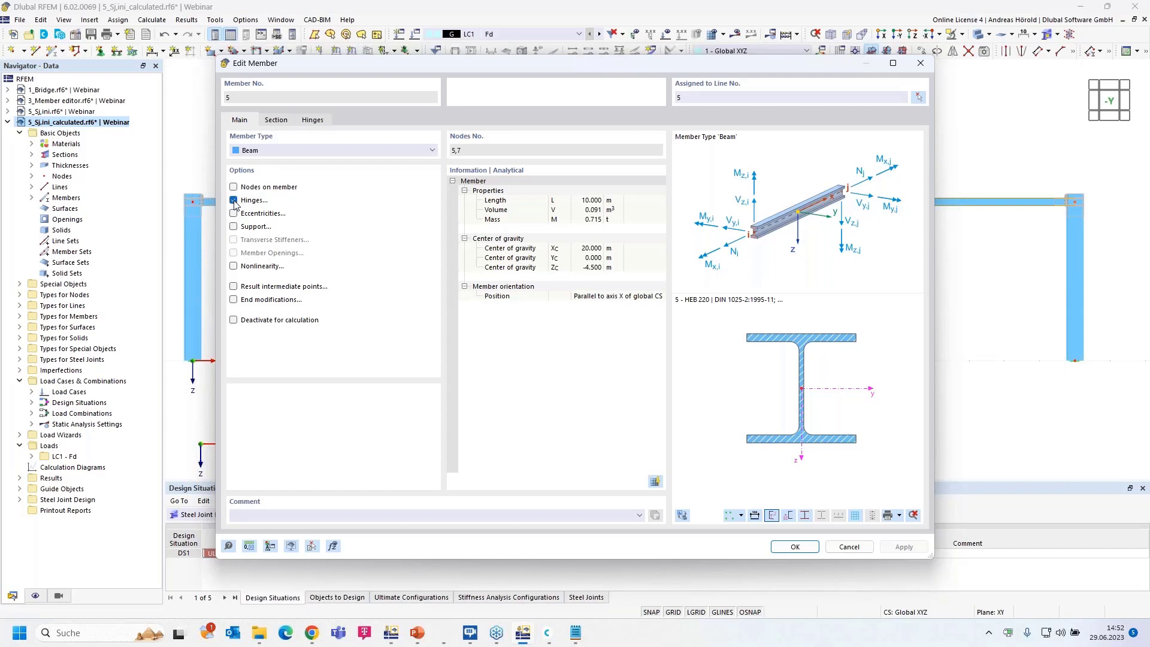
click(313, 120)
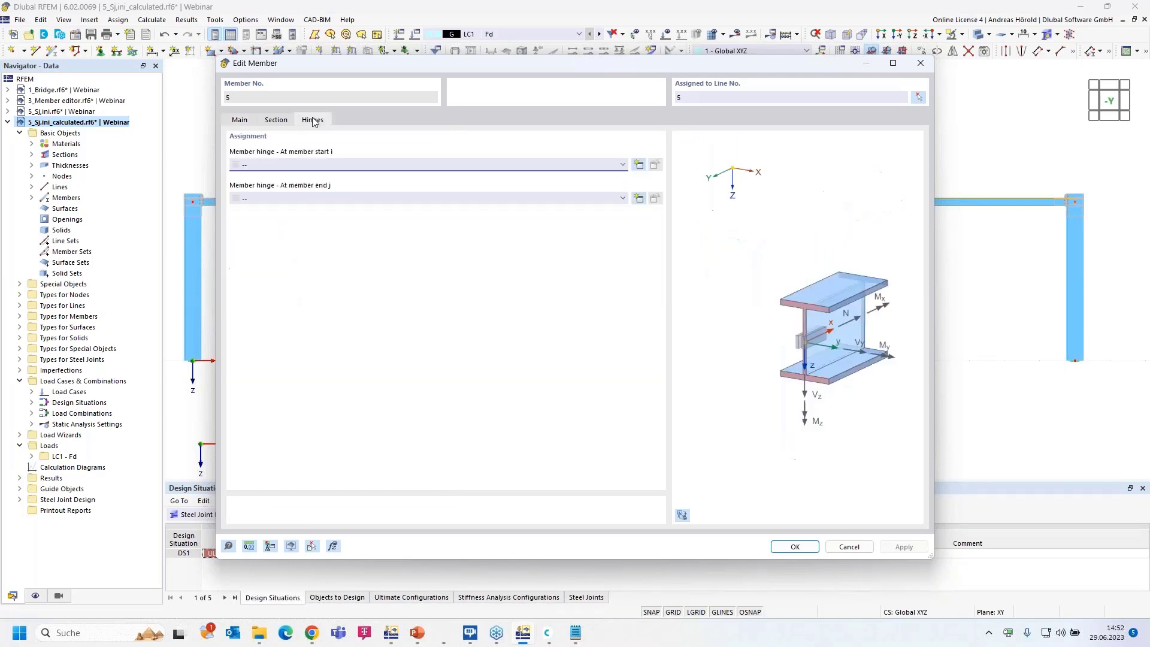
Step: Create a hinge at the beam's start, releasing only φy with a spring constant of 33.2 MNm/rad
click(639, 166)
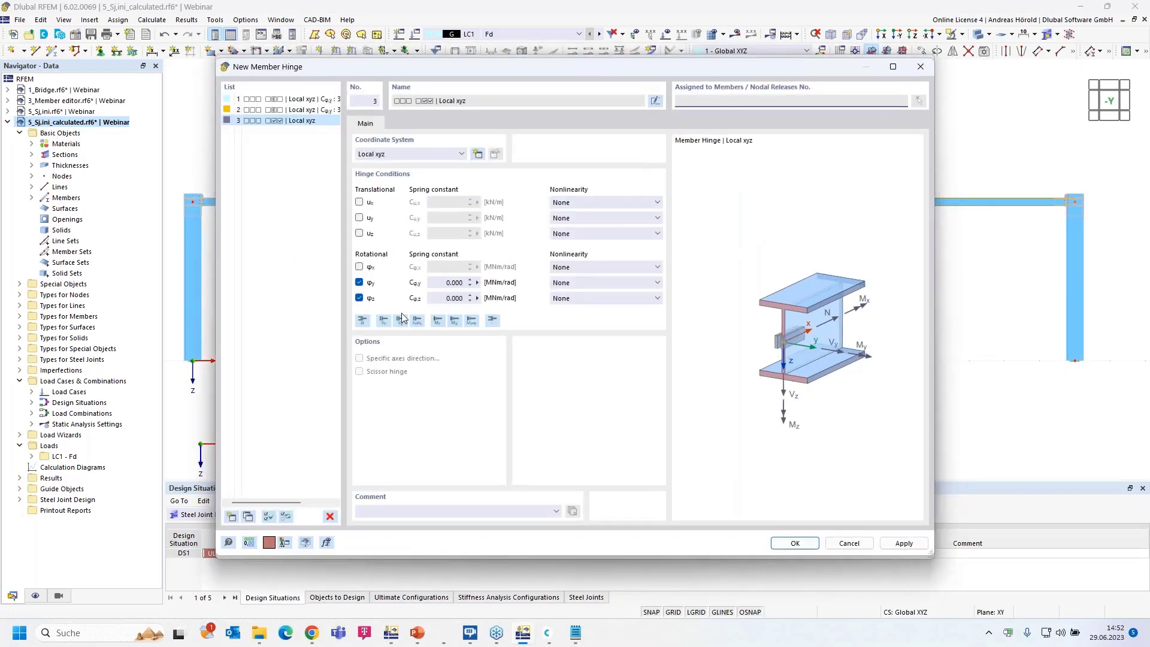
click(359, 297)
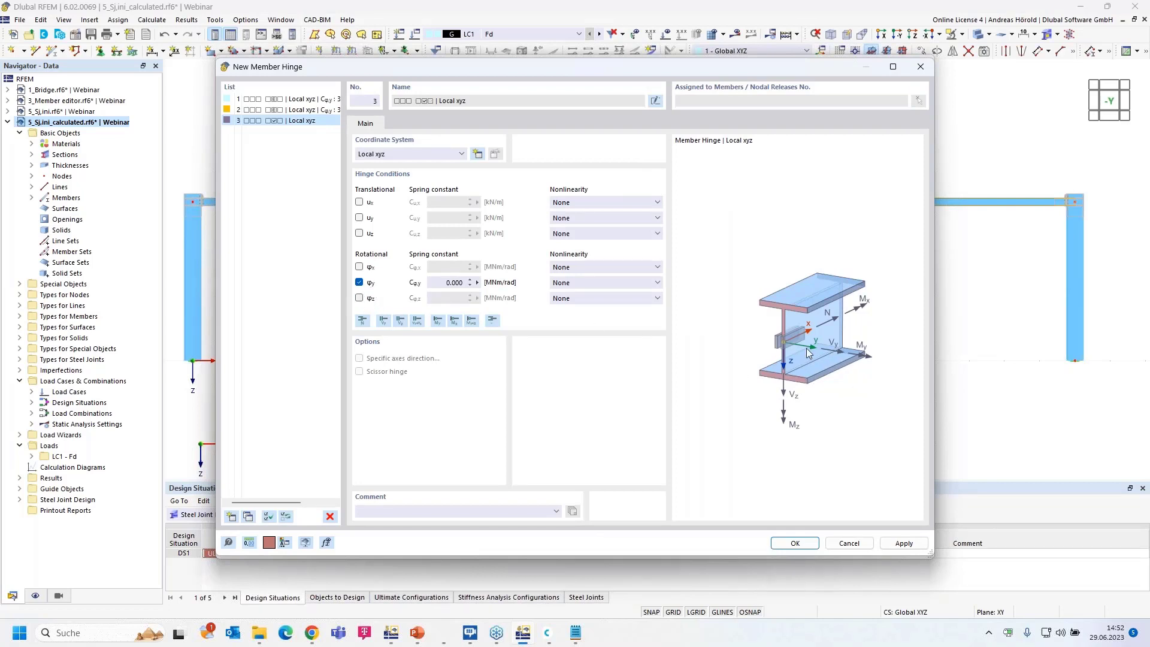
click(441, 282)
text(33,2)
click(794, 544)
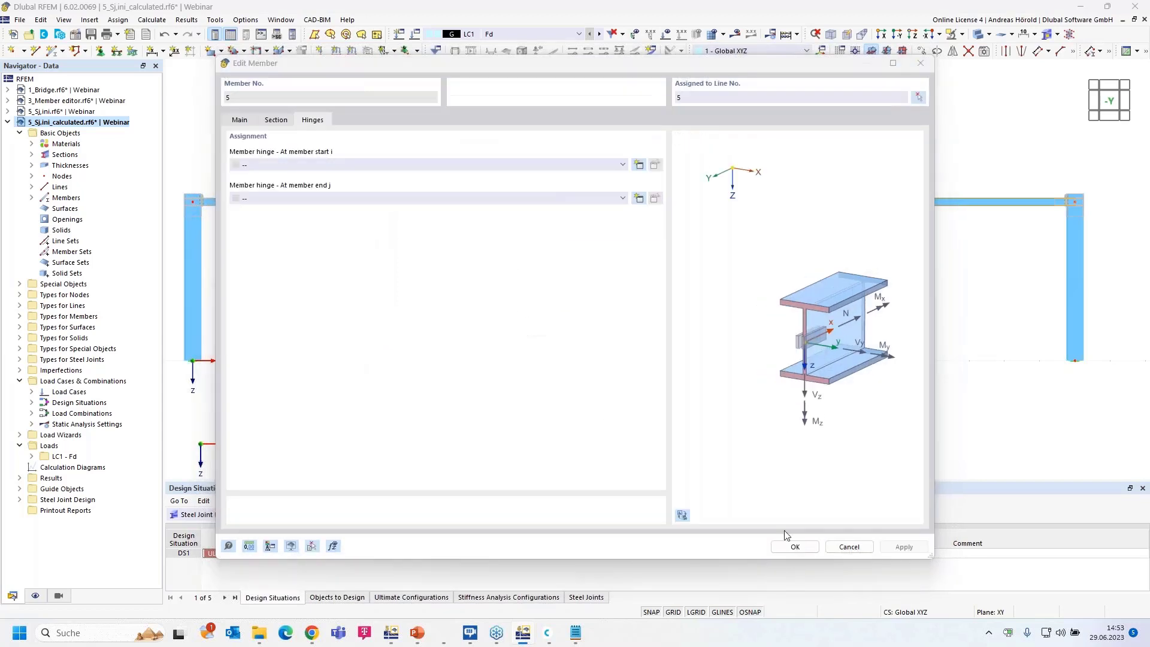
Step: Assign the same 33.2 MNm/rad hinge to the beam's end and accept the member changes
click(426, 198)
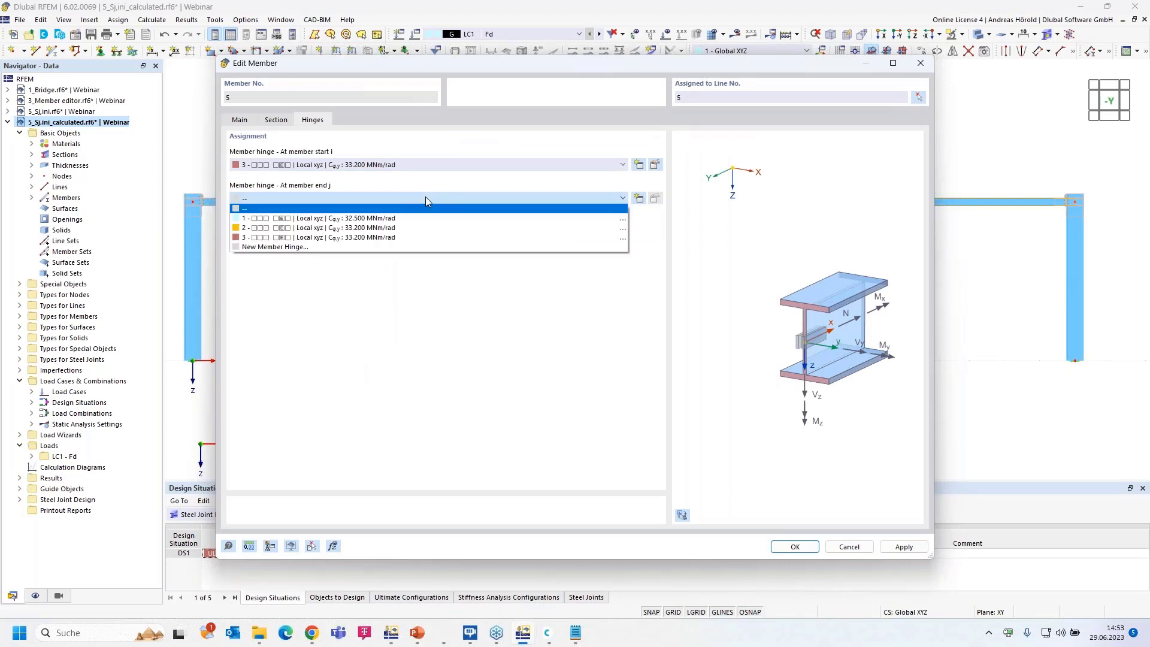
click(420, 237)
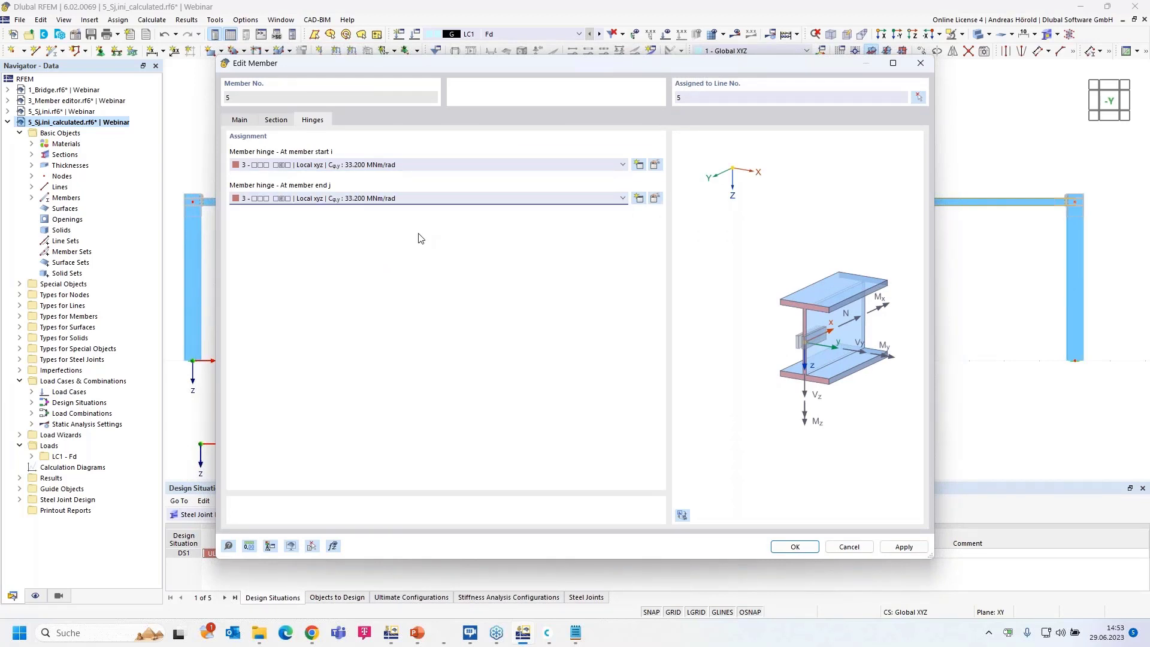
click(791, 548)
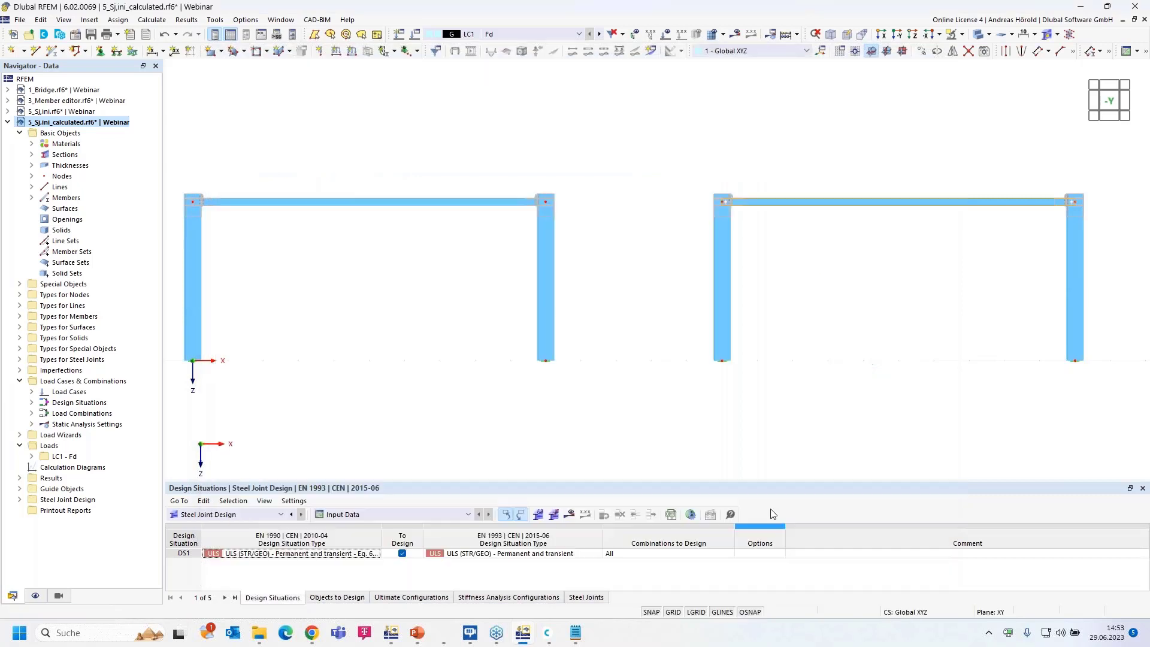
click(640, 247)
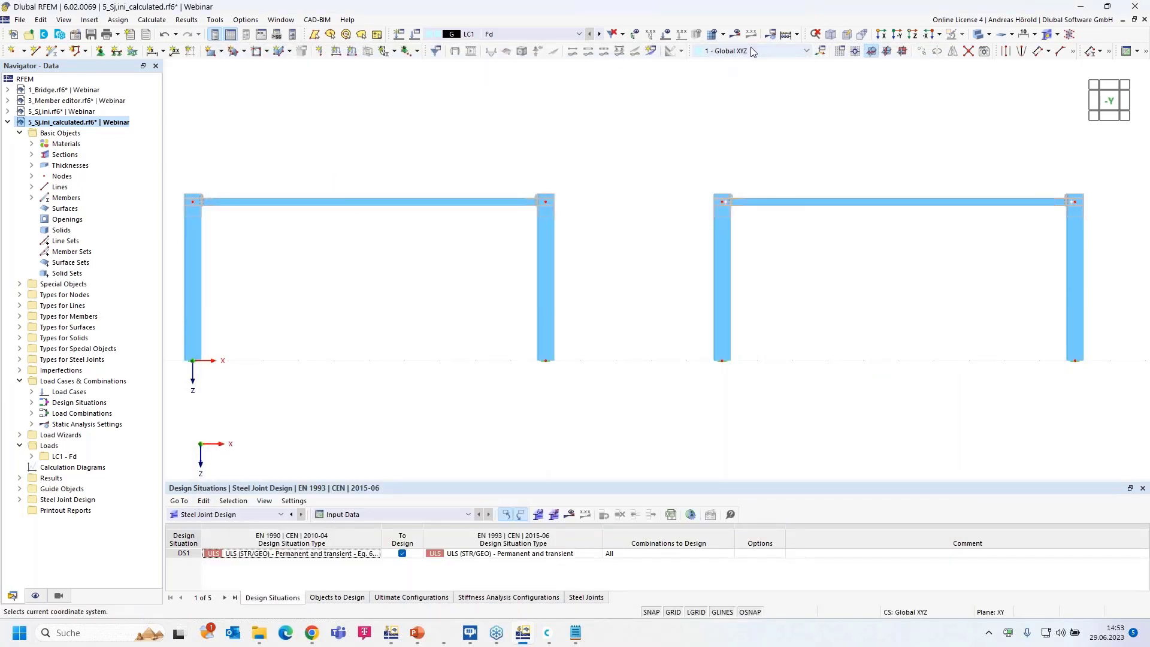
Step: Calculate load case LC1 to show the My moments on both frames, and hide the result display factors
click(736, 33)
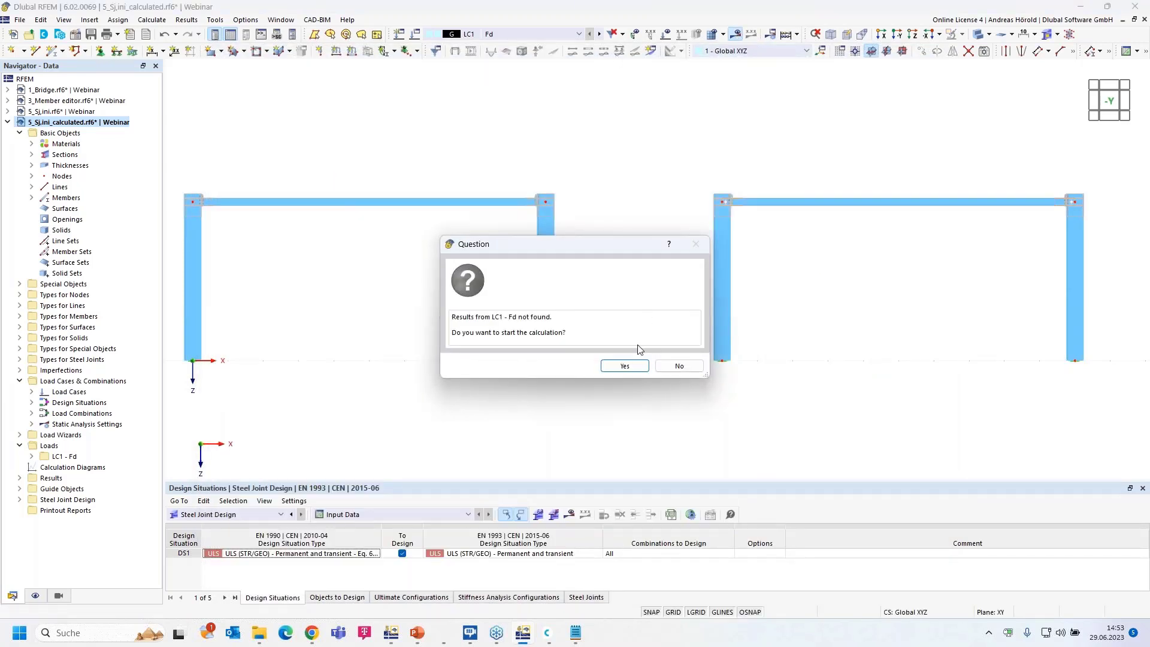
click(623, 367)
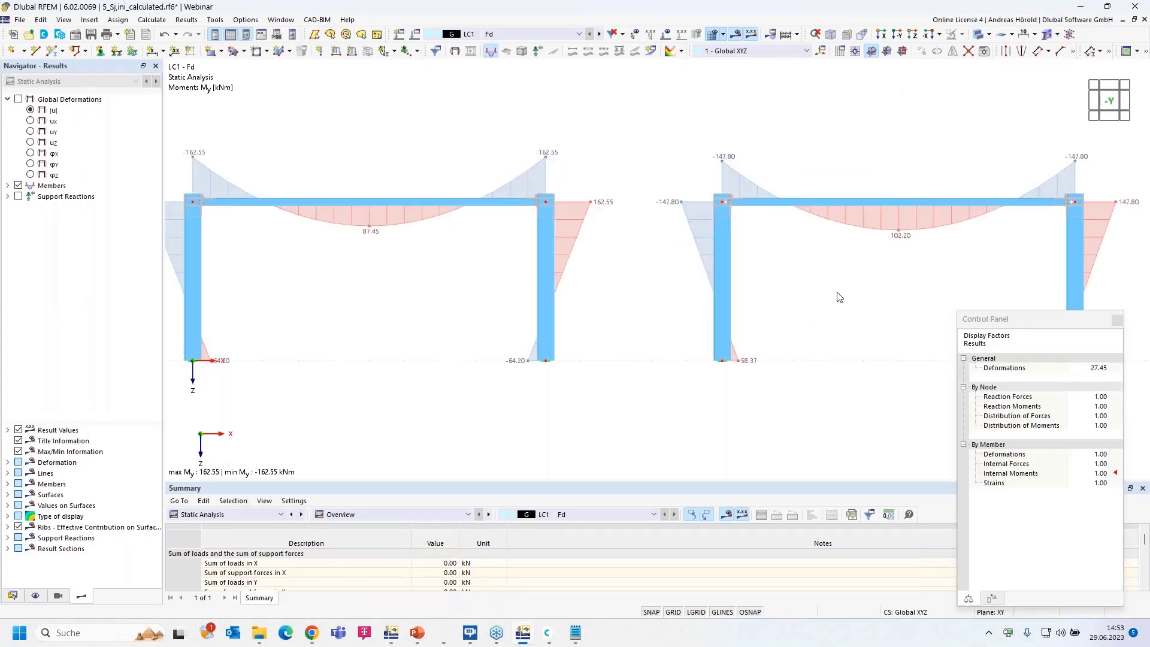
click(1118, 320)
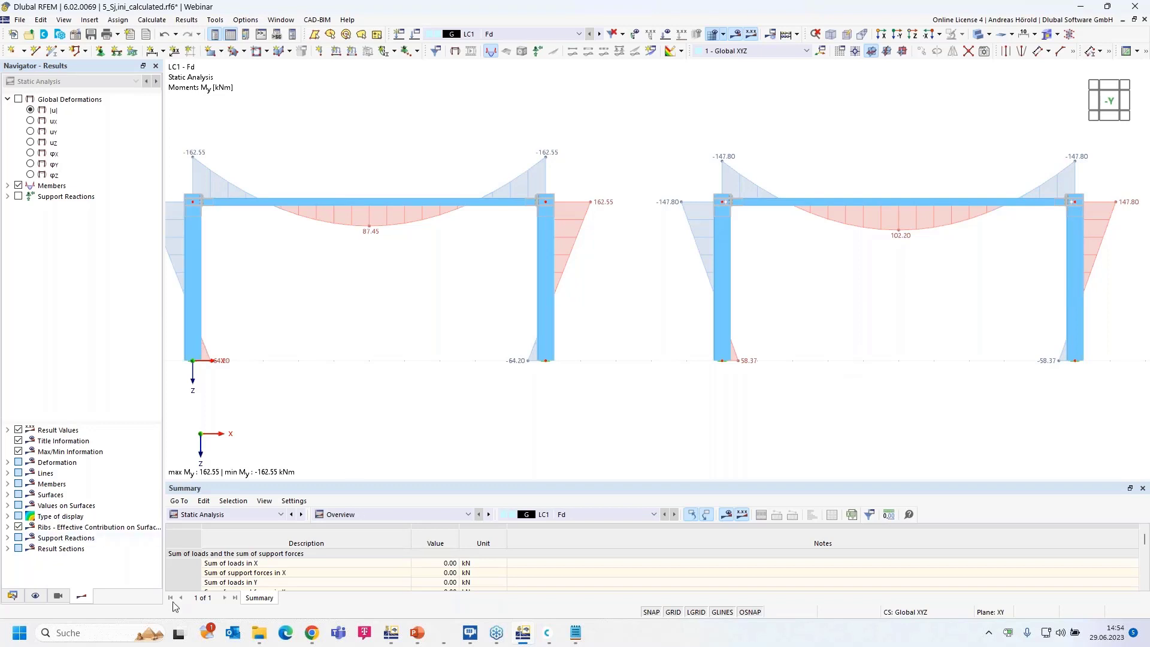
Step: Switch to the PowerPoint presentation and advance from the contents to the online appointment slide
mouse_move(418, 633)
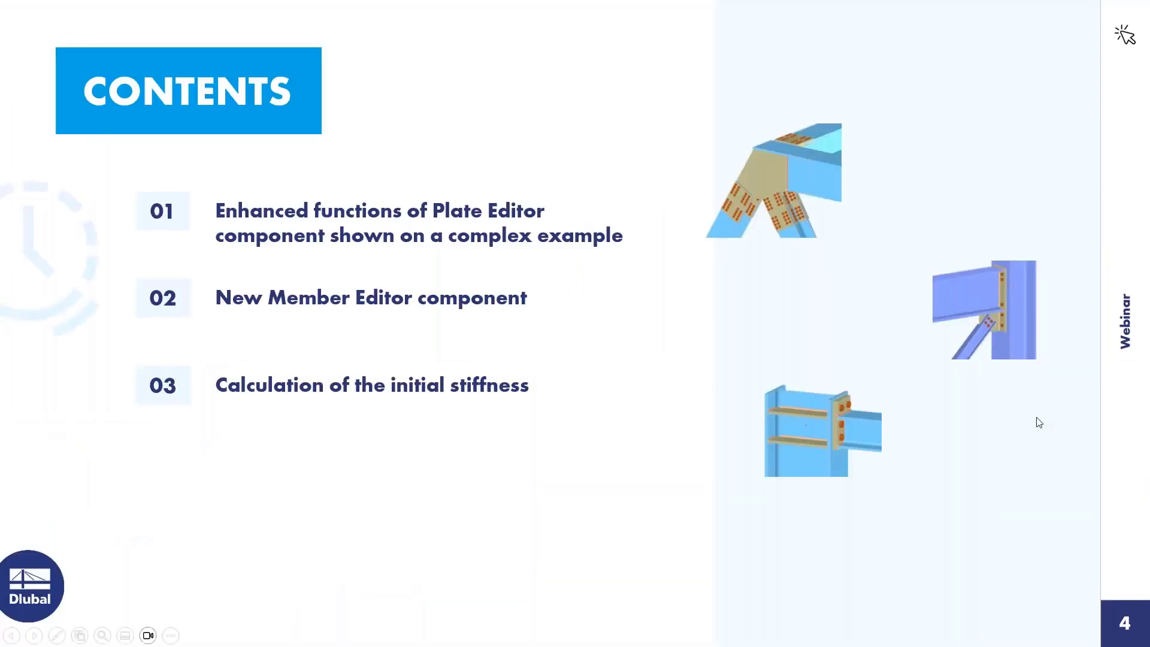
click(407, 577)
click(1047, 445)
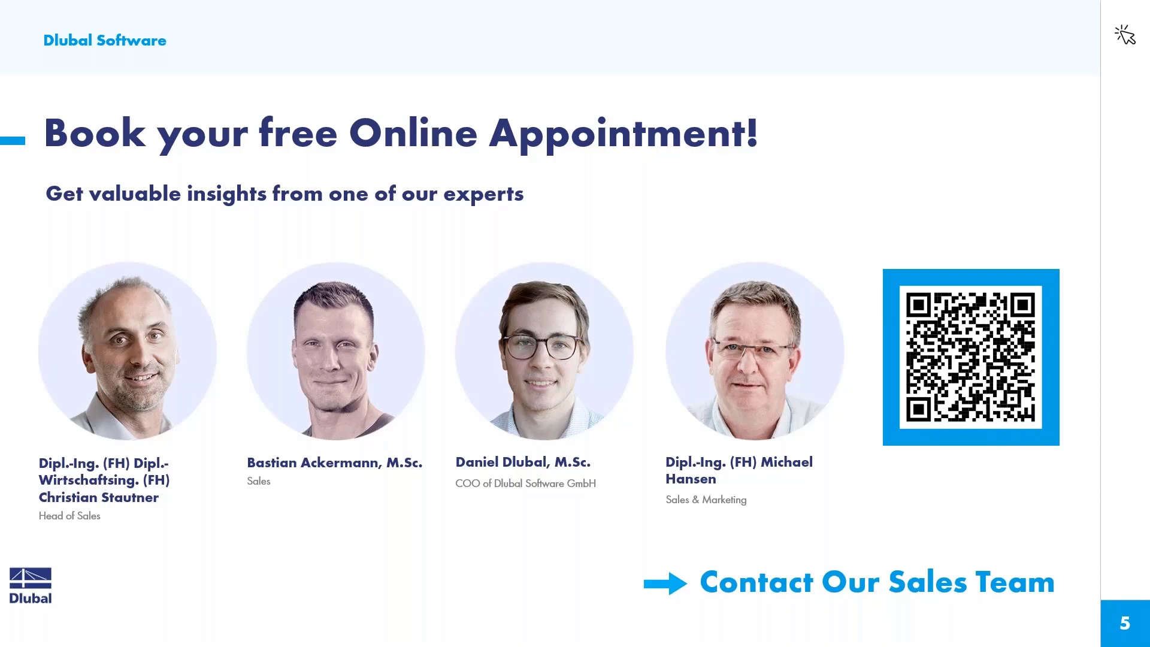
Step: Switch to Chrome, open the Webinars page of the Dlubal website and look through the listed webinars
key(alt+Tab)
click(63, 12)
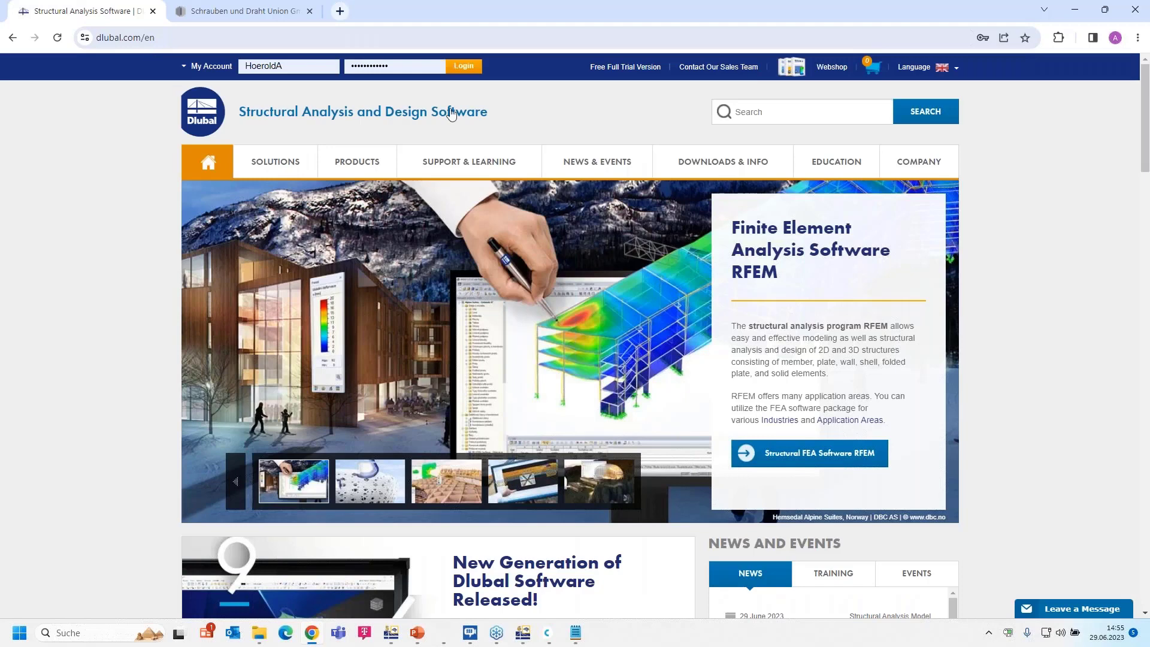
mouse_move(594, 161)
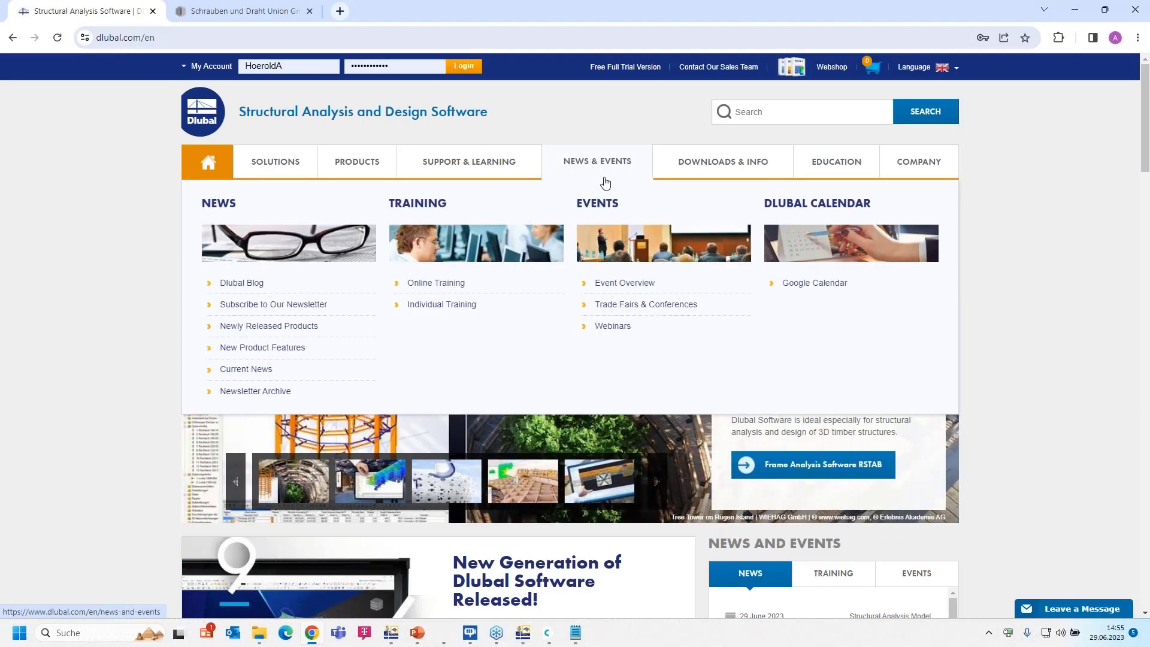
click(612, 329)
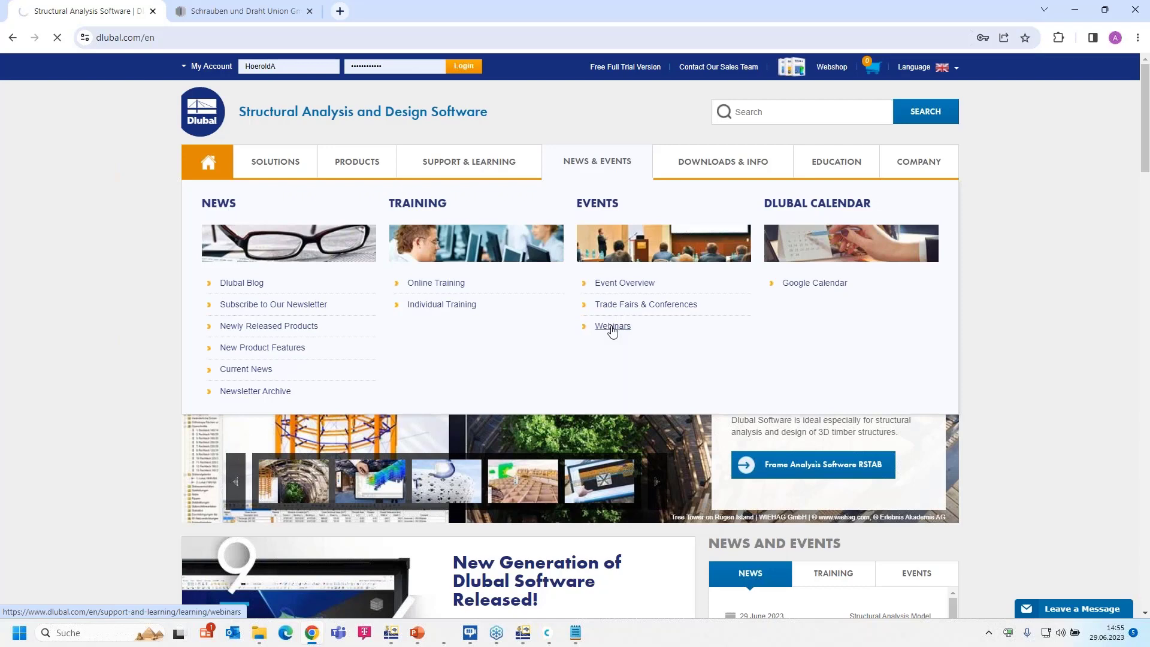
scroll(612, 329, down, 5)
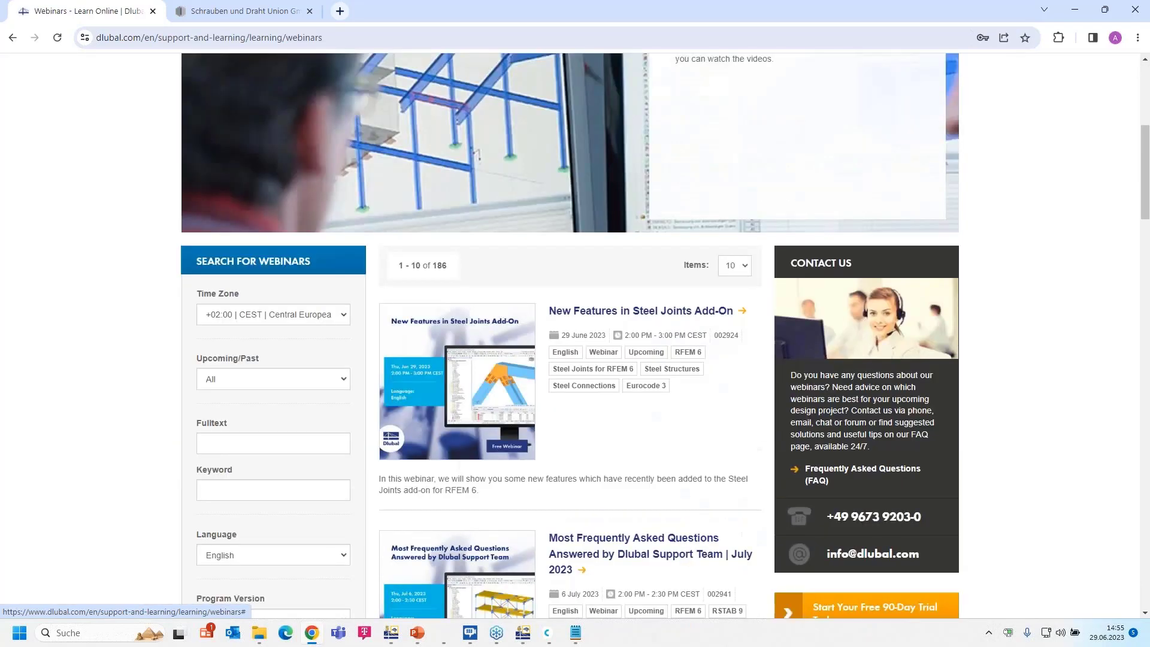
scroll(612, 290, down, 3)
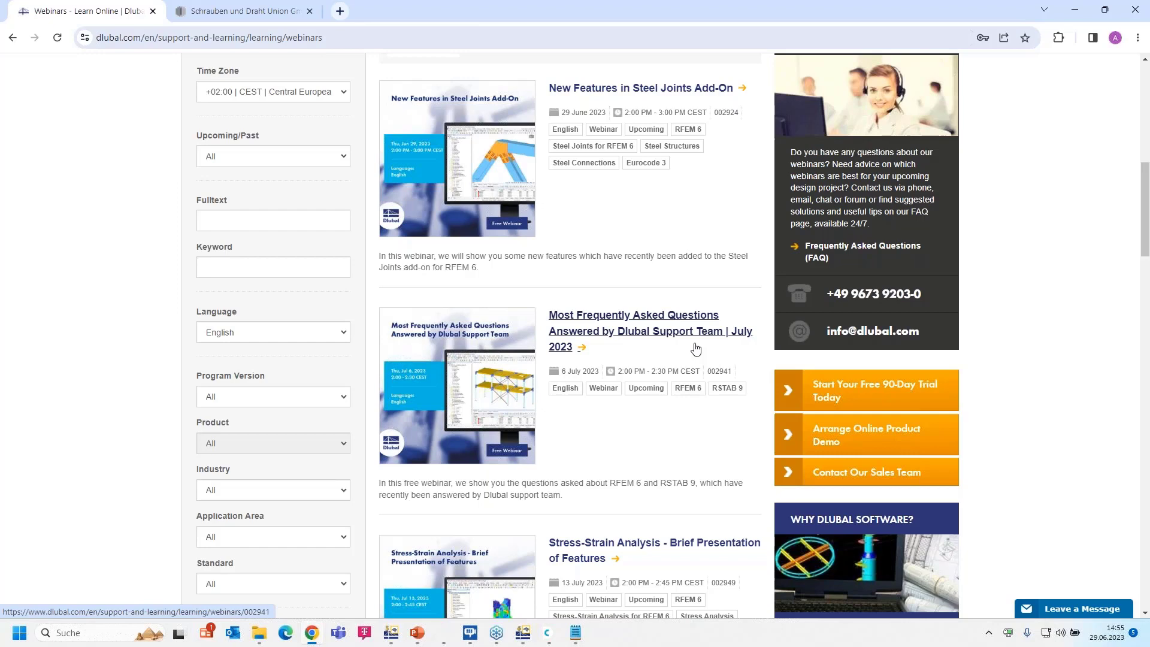
scroll(695, 349, down, 3)
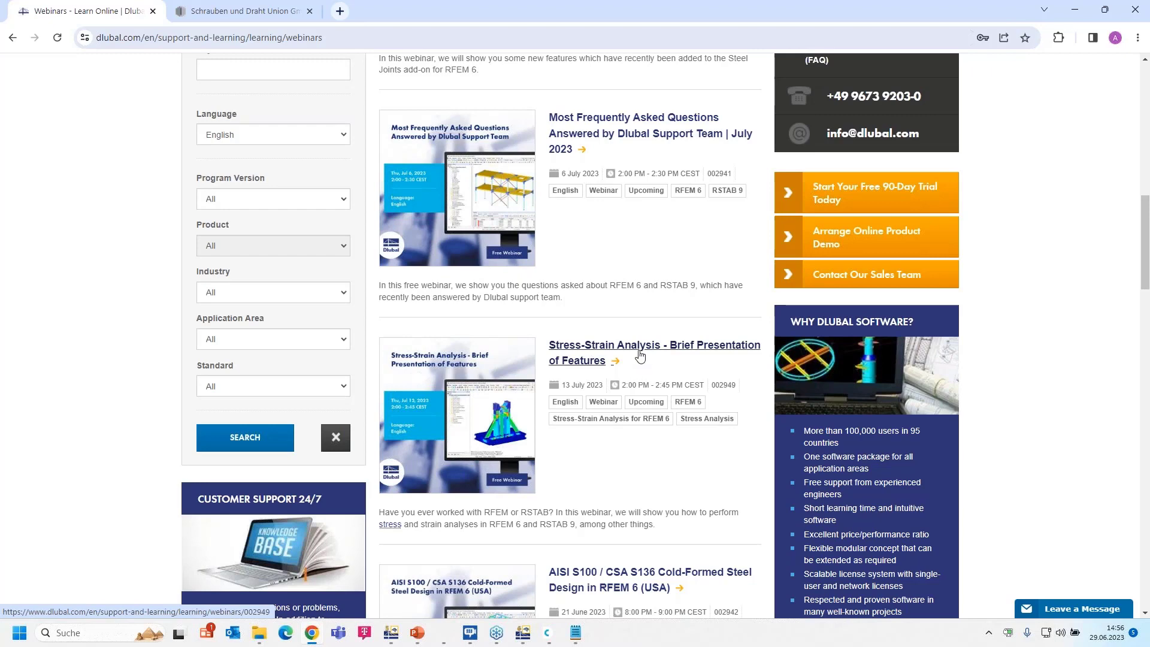
scroll(640, 358, down, 5)
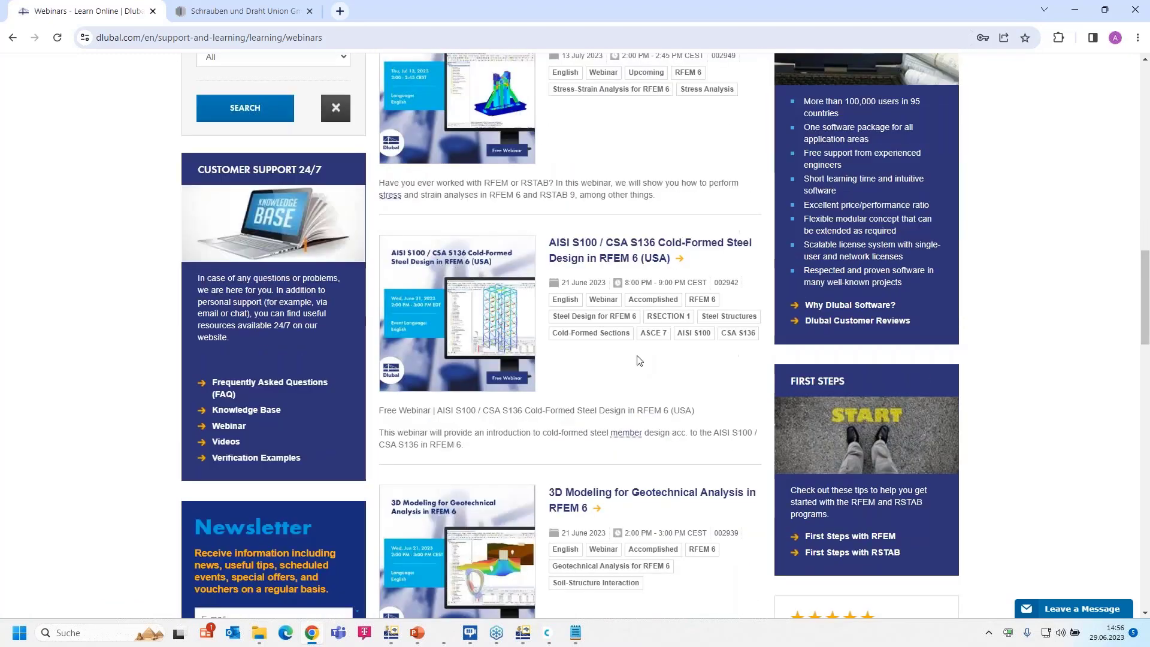
scroll(640, 359, down, 1)
scroll(637, 356, up, 5)
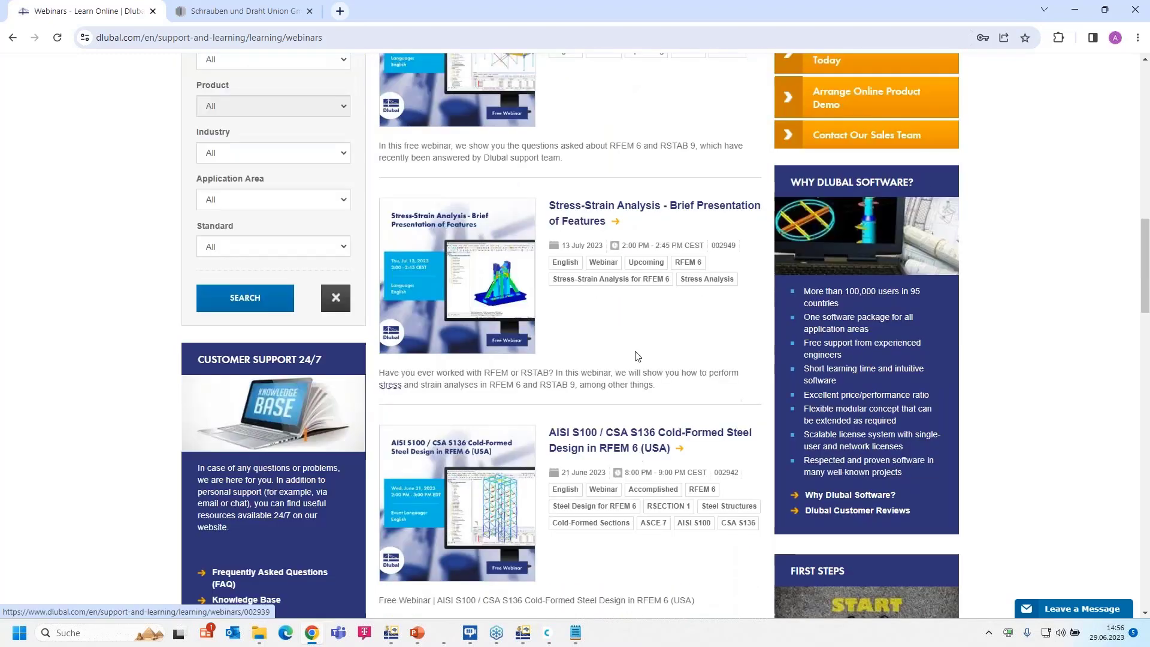
scroll(637, 356, up, 10)
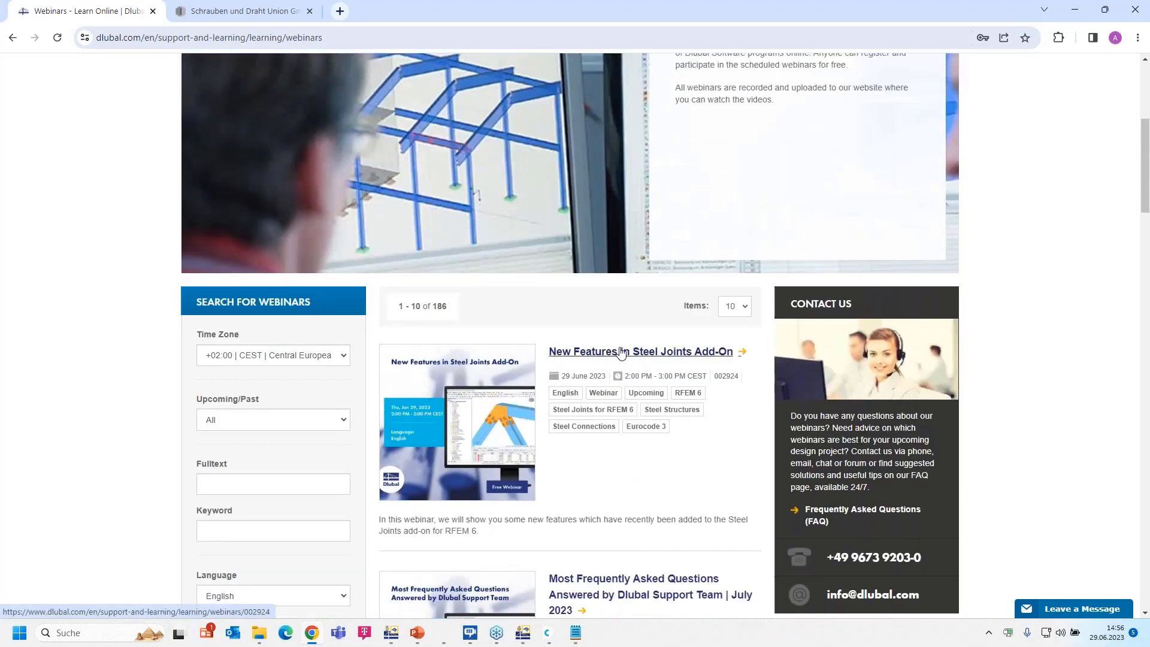
Step: Open the "New Features in Steel Joints Add-On" webinar and examine its recording, presentation slides and models to download
click(621, 354)
scroll(622, 354, down, 2)
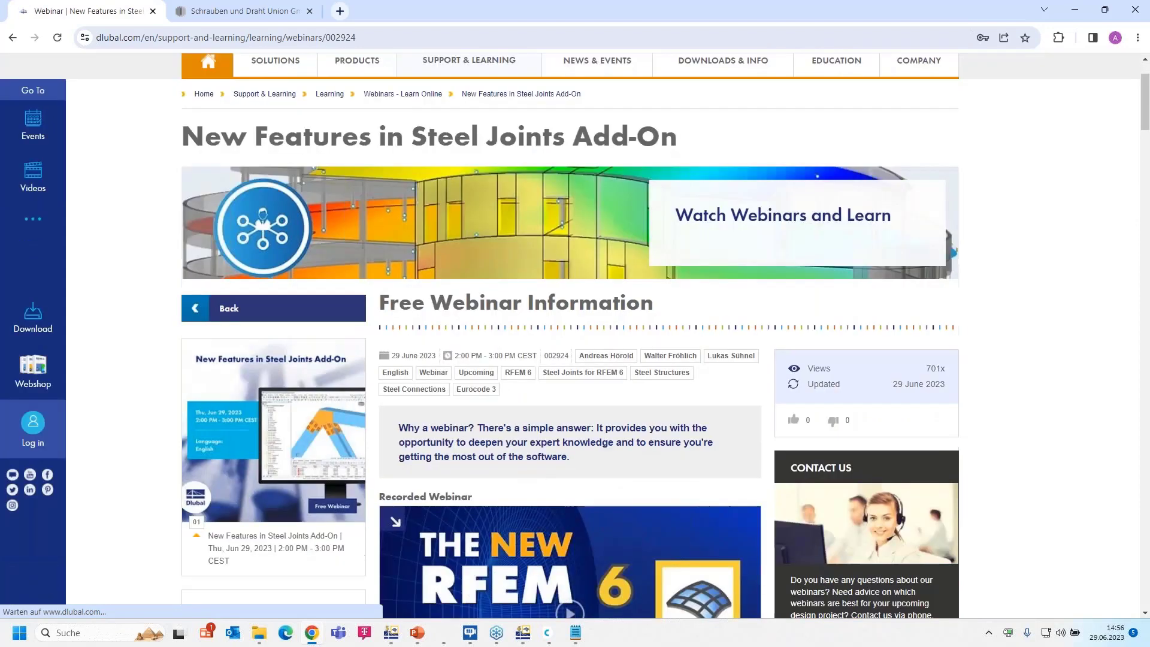
scroll(622, 354, down, 3)
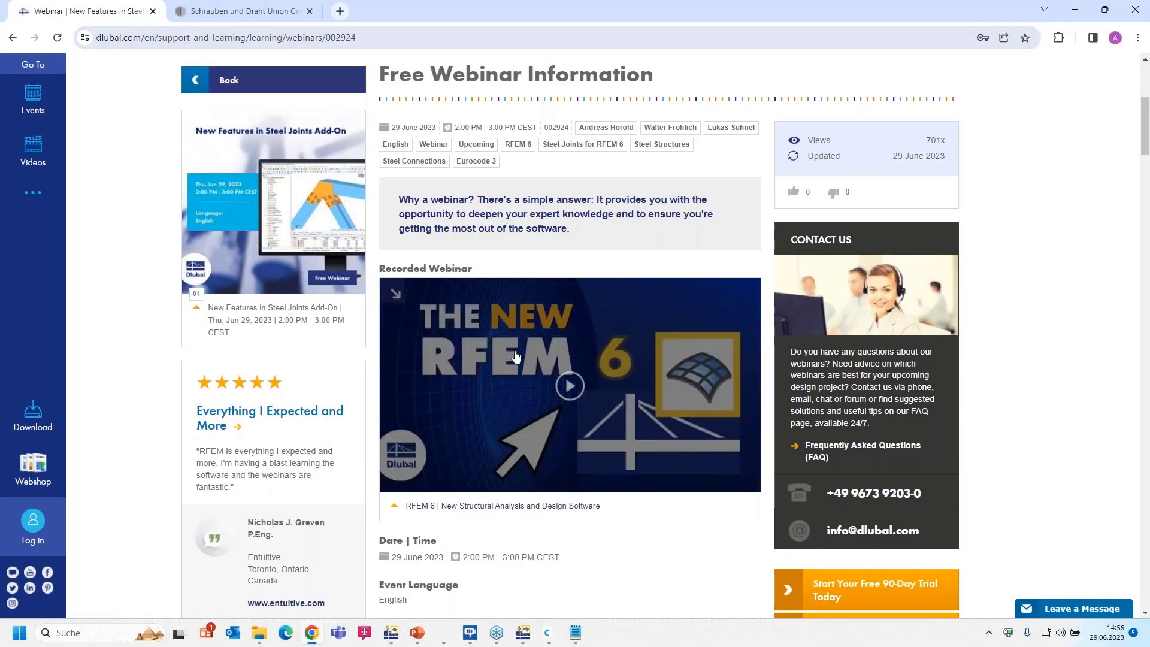
scroll(609, 345, down, 10)
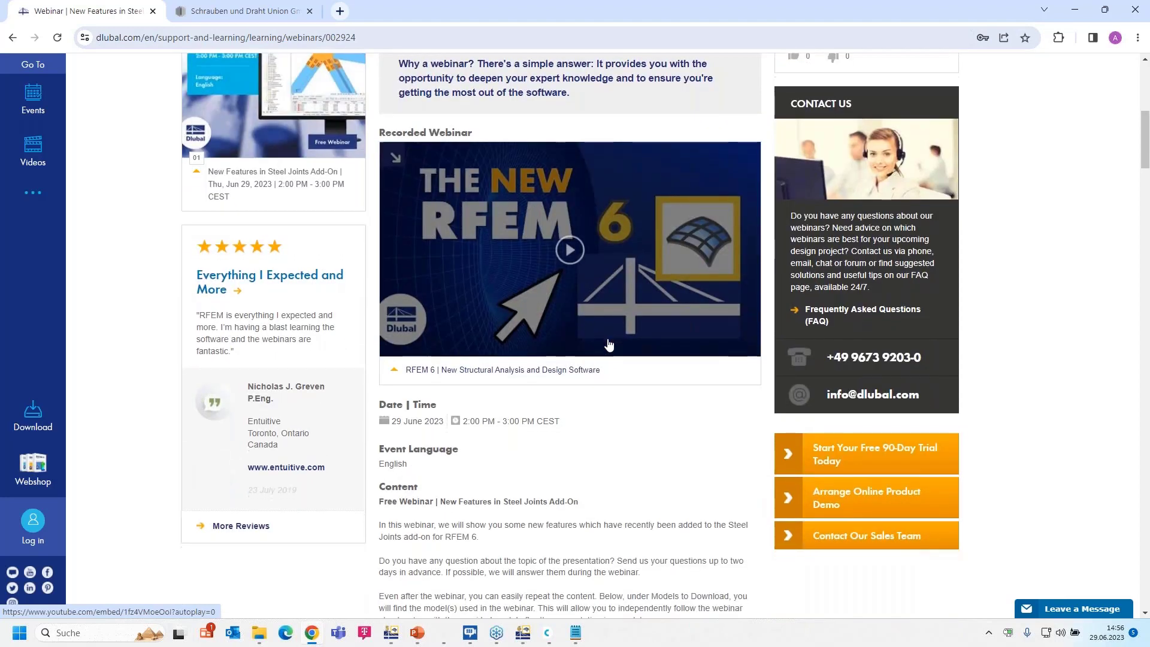
scroll(485, 313, down, 8)
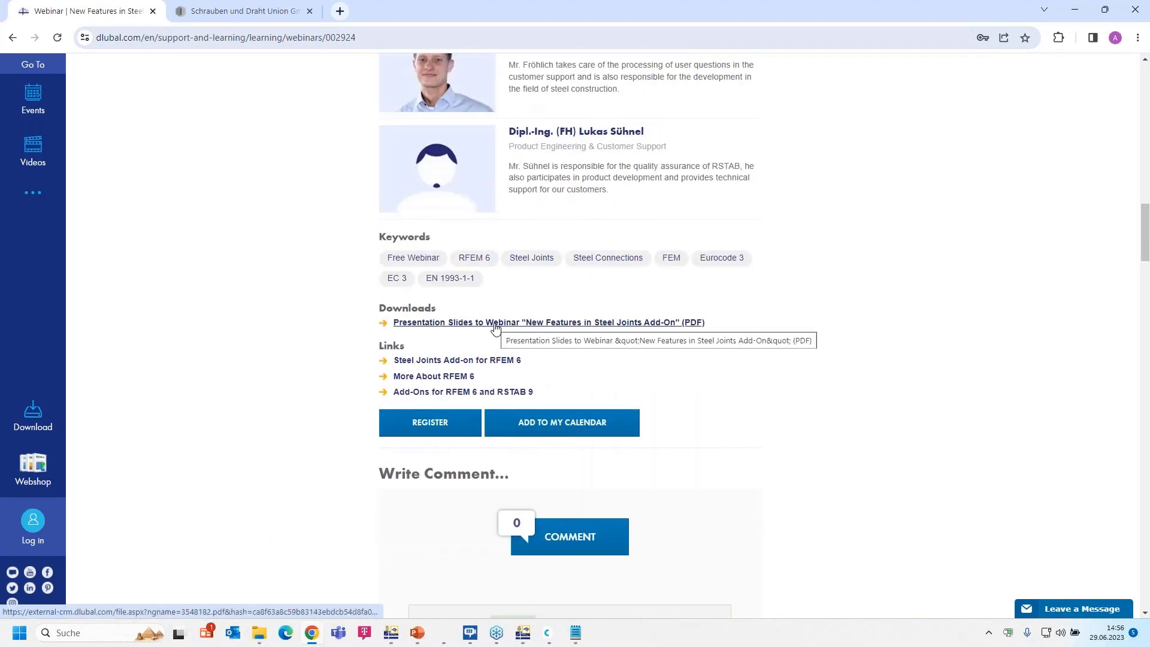
scroll(532, 327, down, 17)
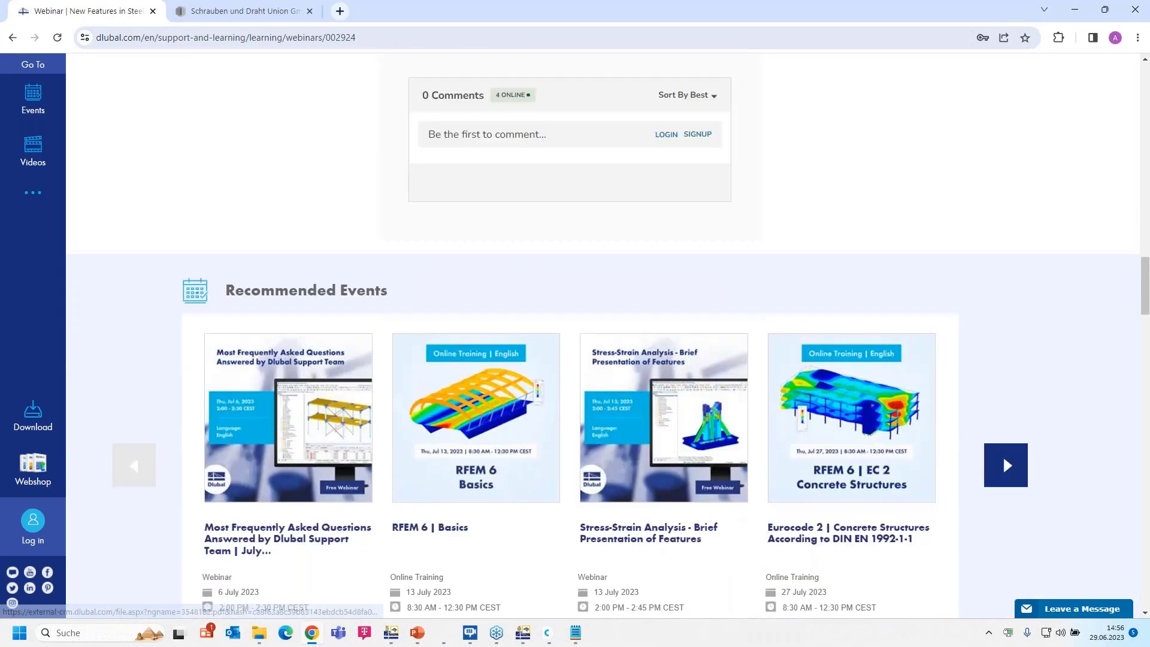
scroll(496, 306, down, 8)
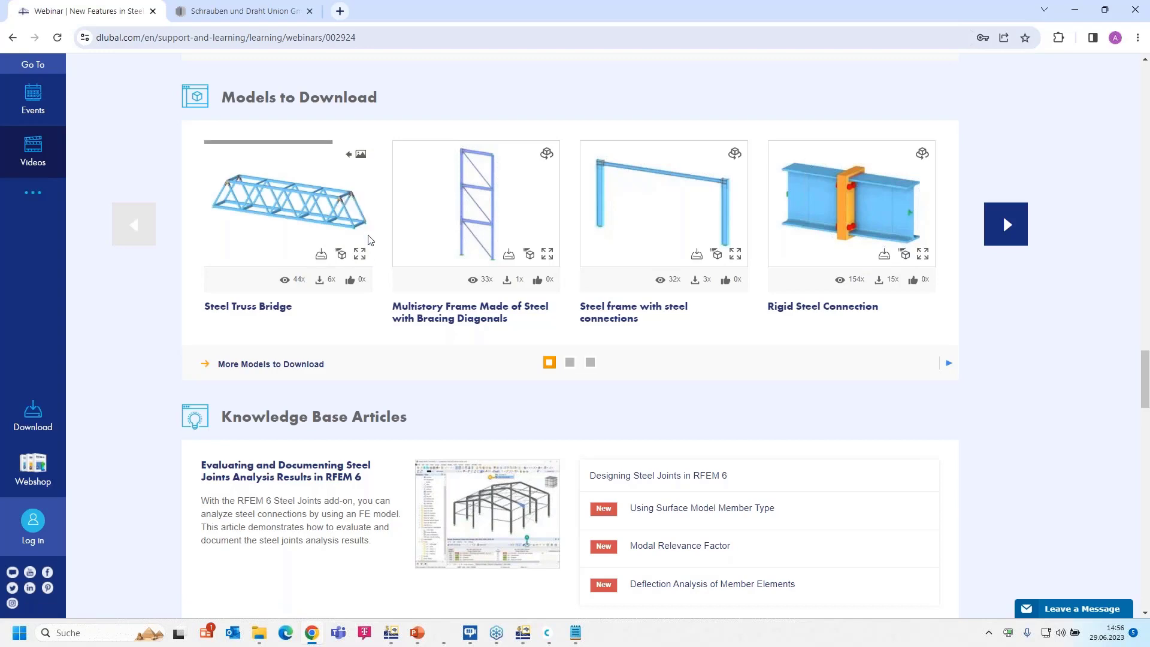
scroll(369, 240, up, 20)
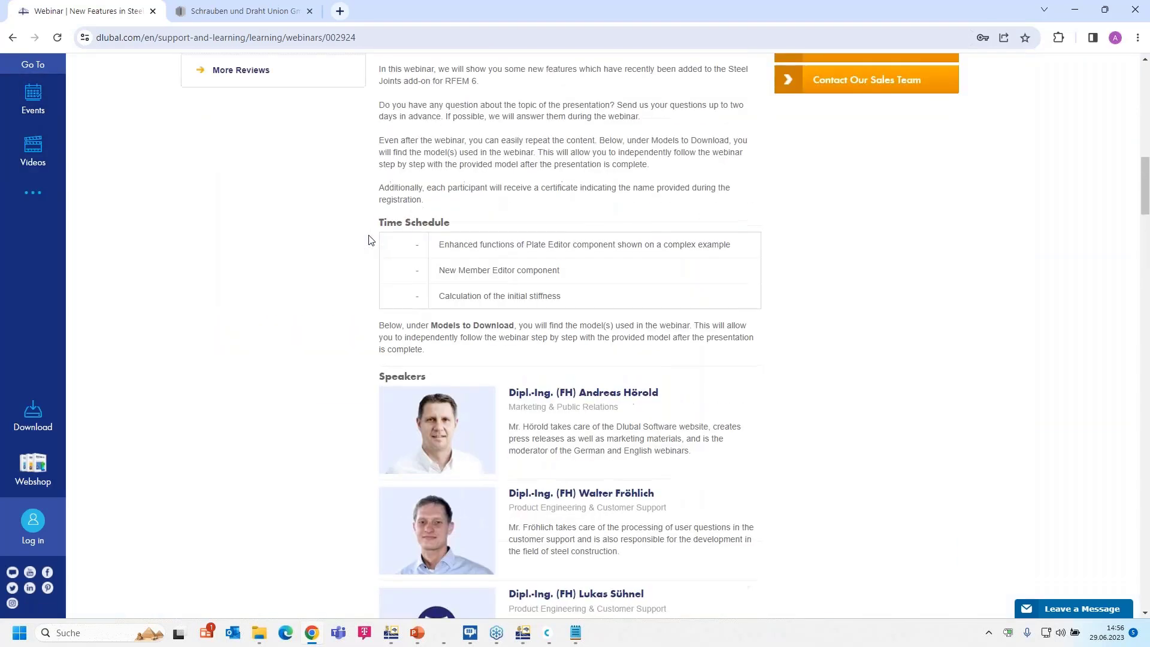
scroll(369, 240, up, 15)
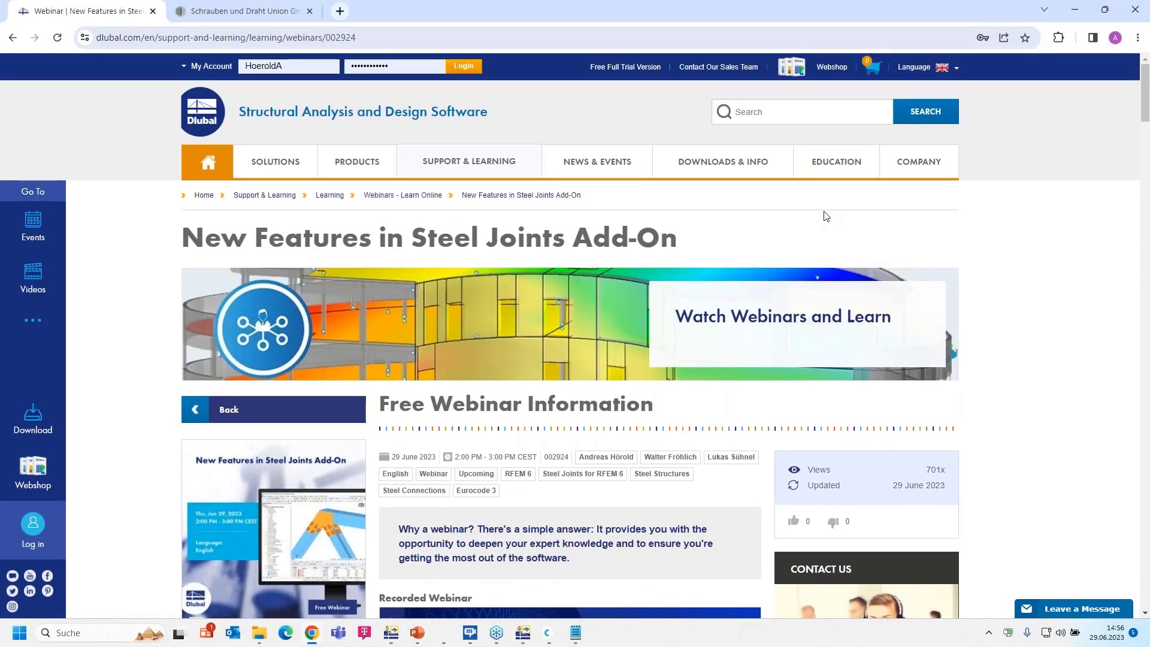
Step: Open the Customer Projects page in the Dlubal website's references and look through the listed projects
mouse_move(711, 170)
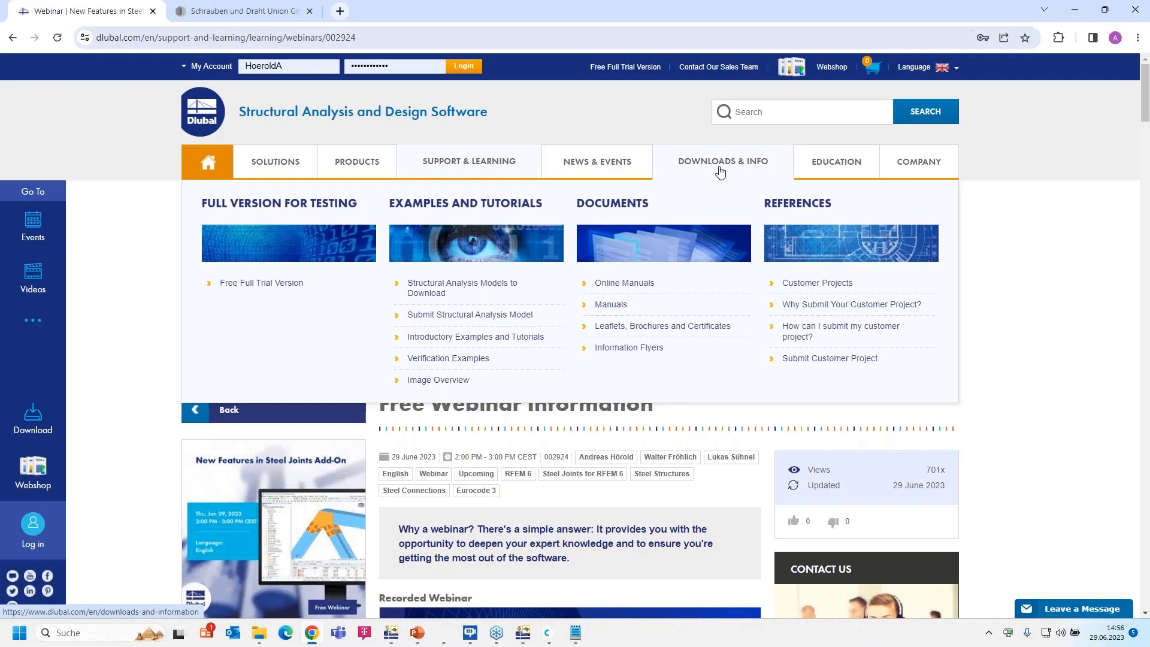
click(836, 290)
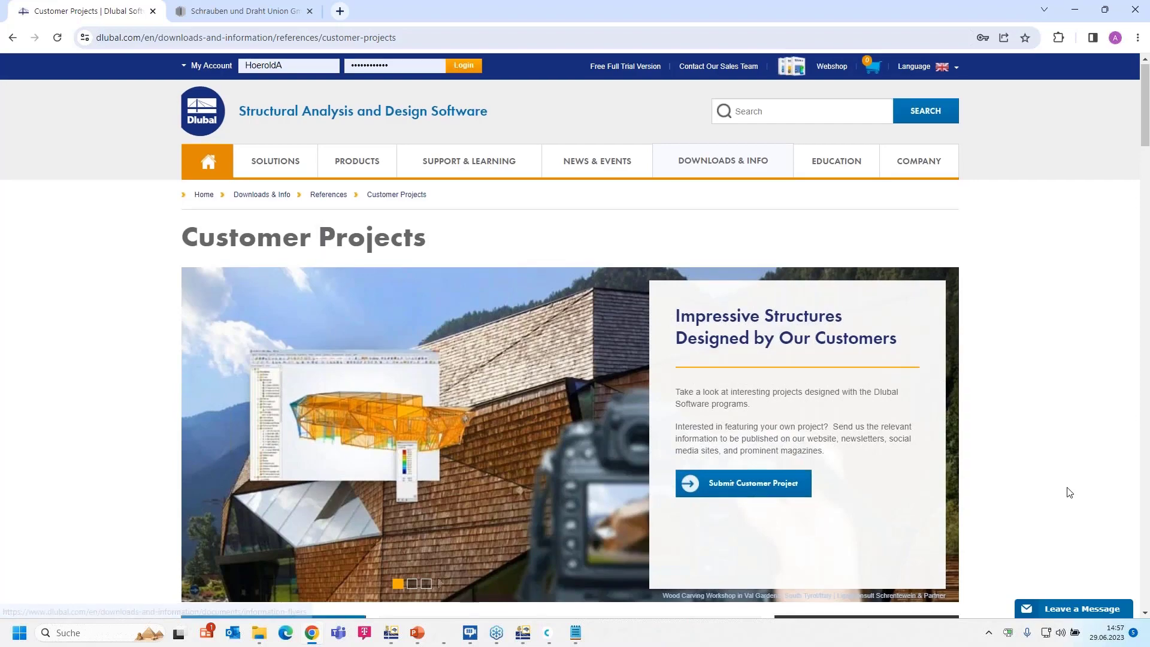
scroll(1070, 493, down, 15)
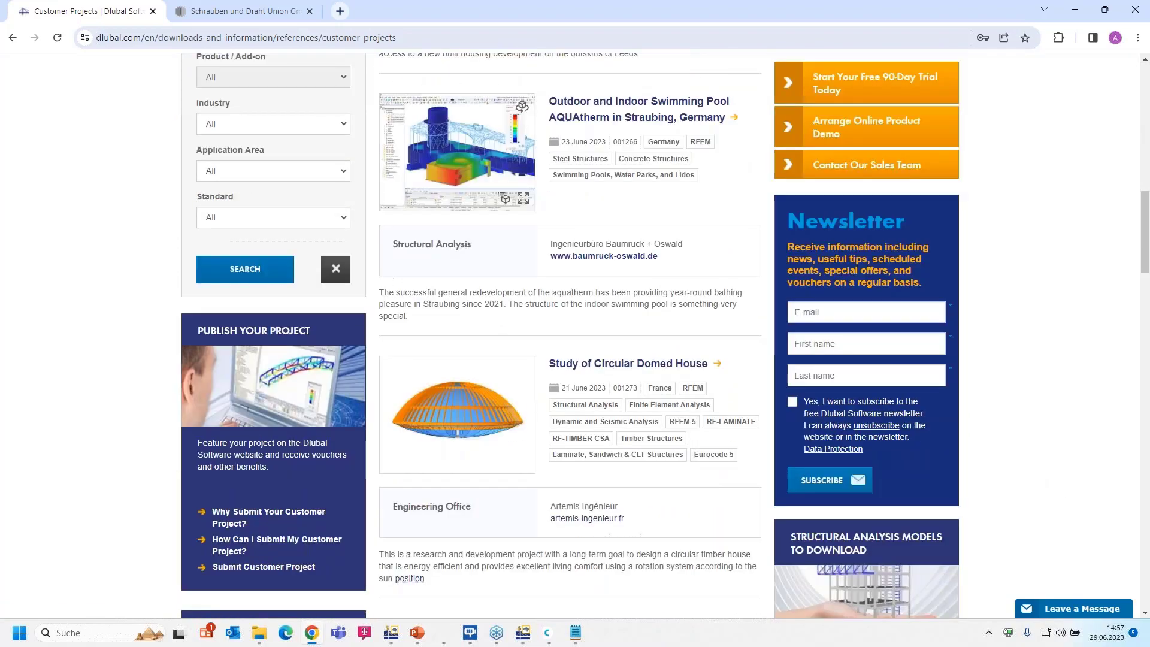
scroll(575, 335, down, 12)
scroll(575, 335, up, 10)
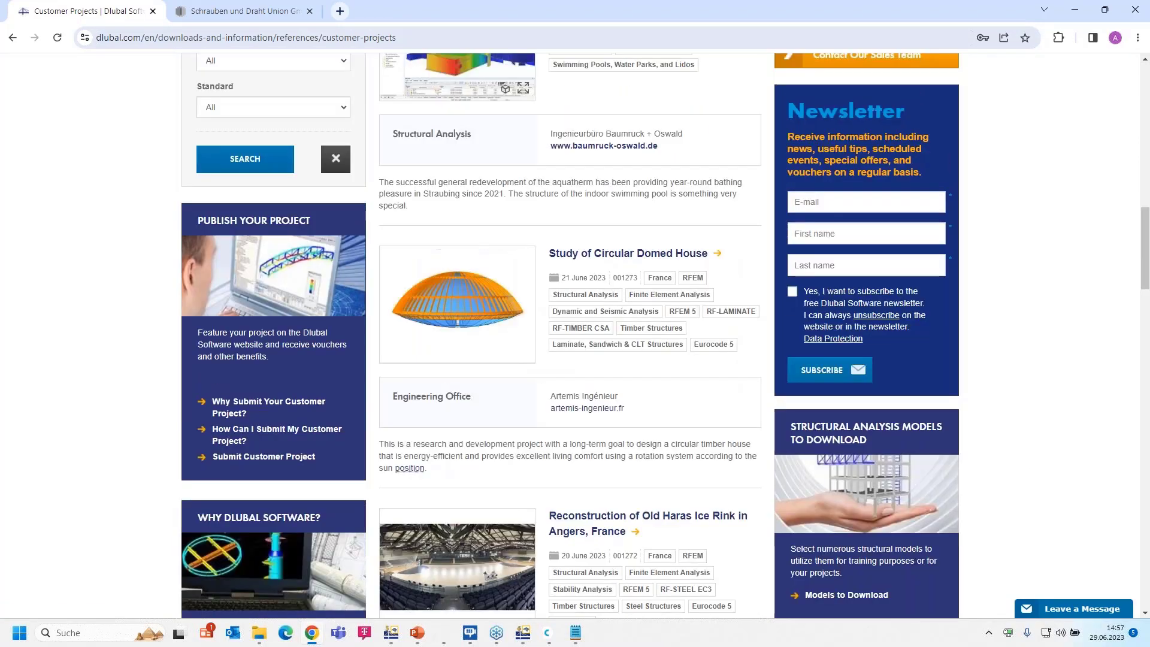
scroll(576, 336, up, 15)
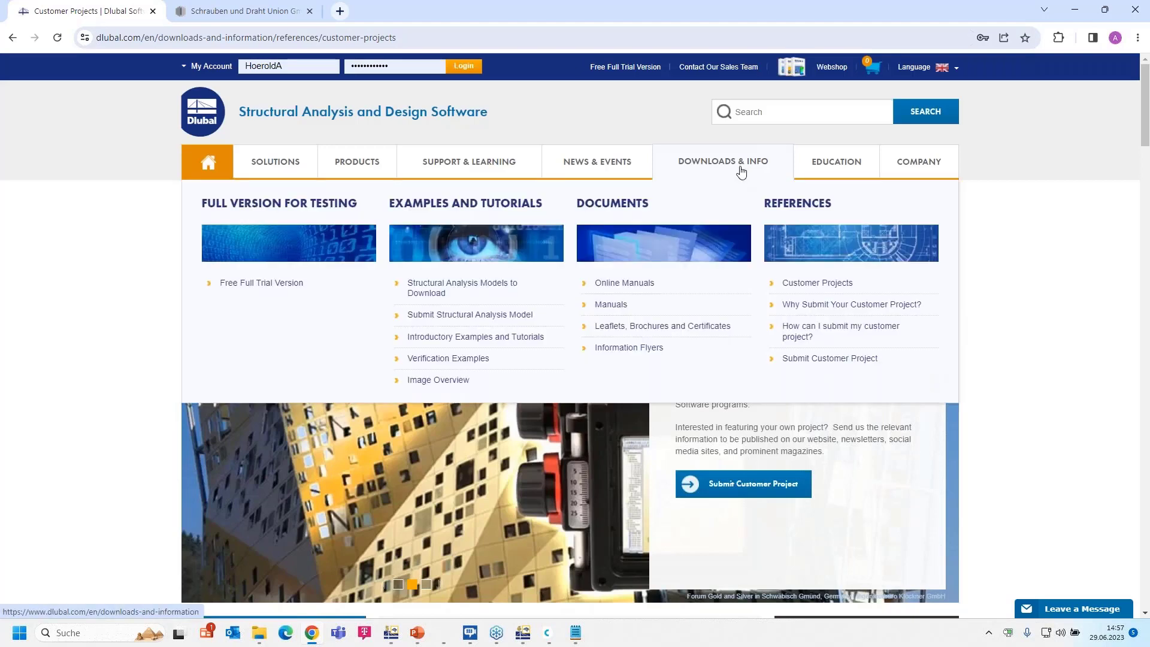
Step: Open the Submit Customer Project page and examine the form's contact, address and project details fields
click(828, 360)
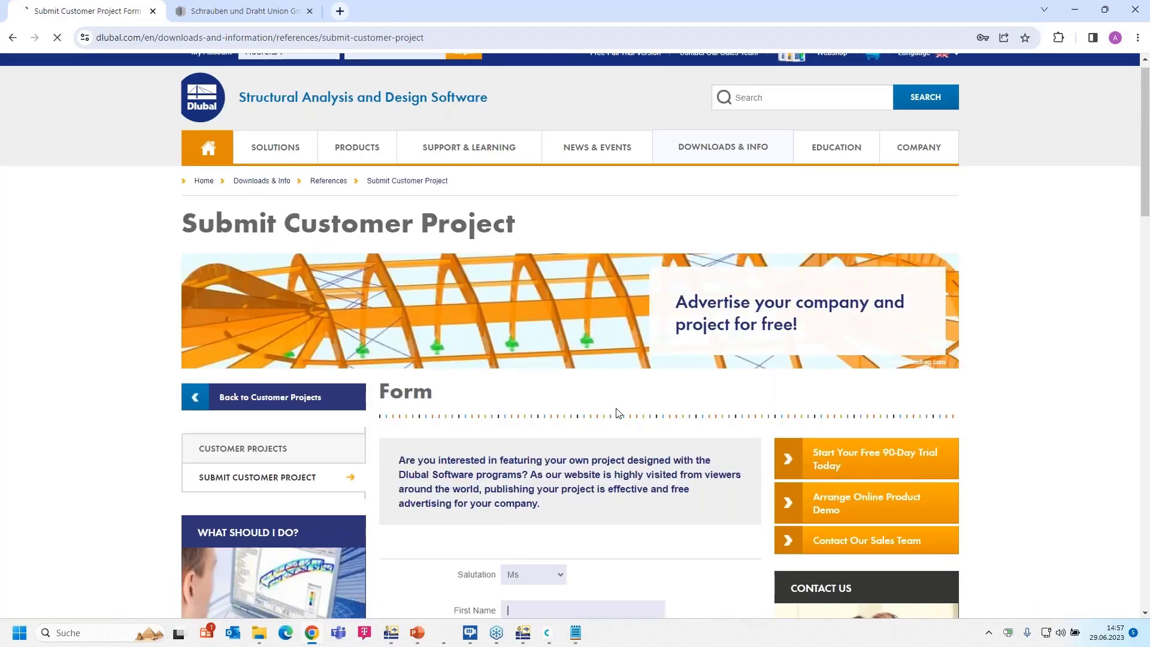
scroll(619, 414, down, 8)
scroll(643, 365, up, 7)
scroll(644, 365, down, 3)
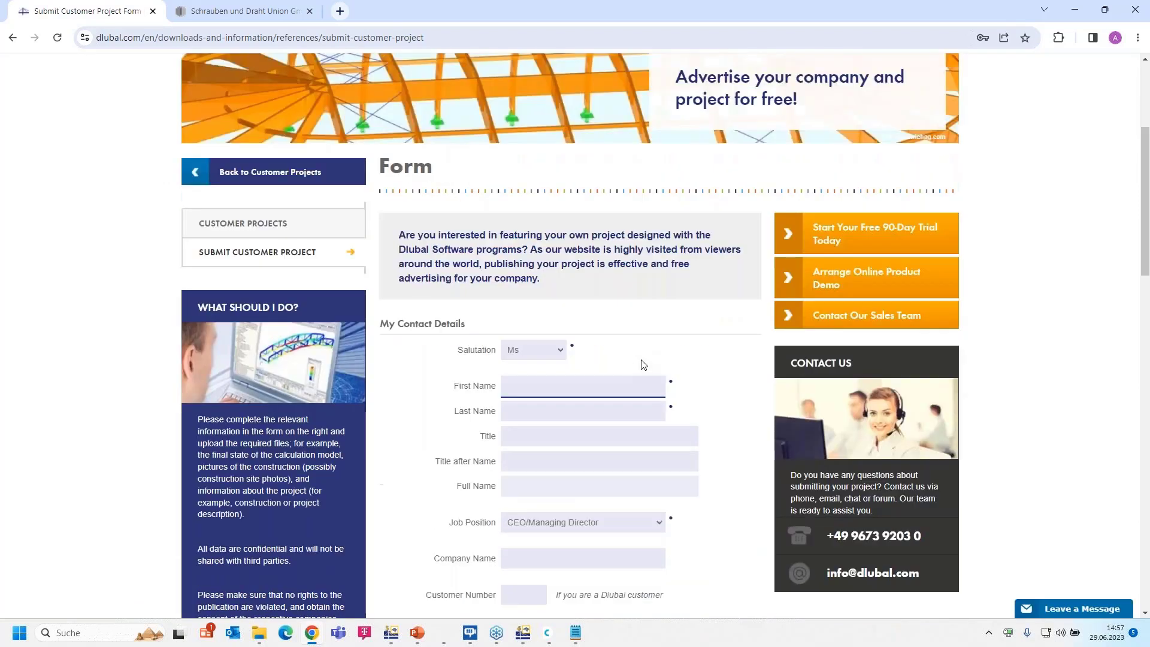
scroll(643, 365, down, 4)
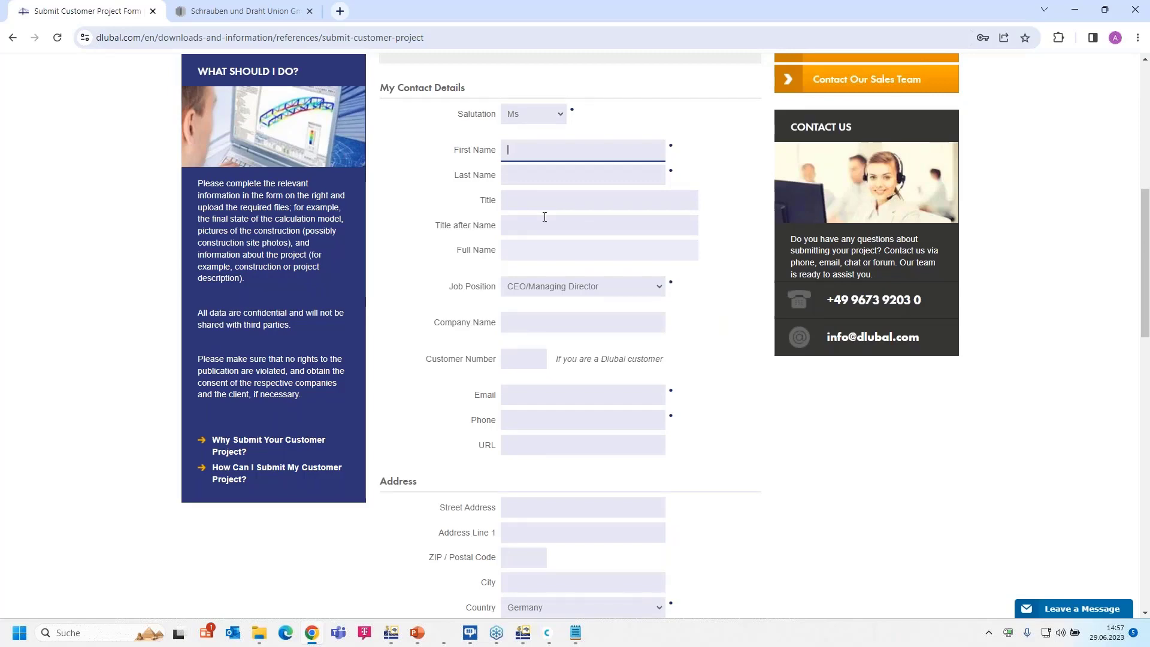
scroll(545, 217, down, 2)
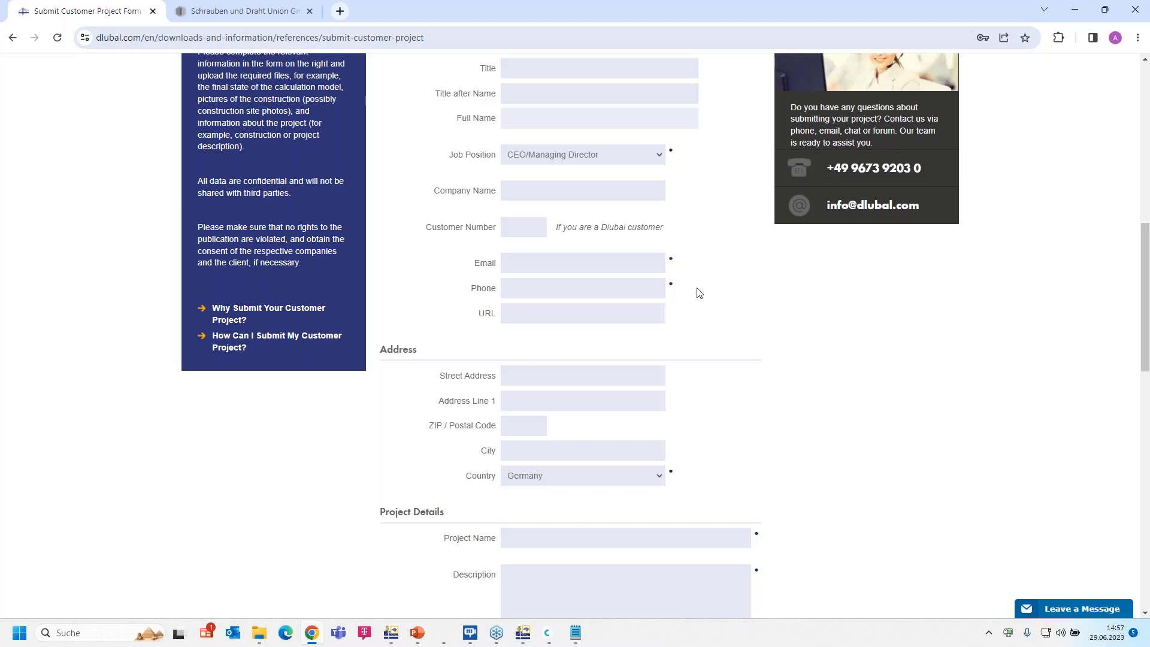
scroll(716, 306, up, 9)
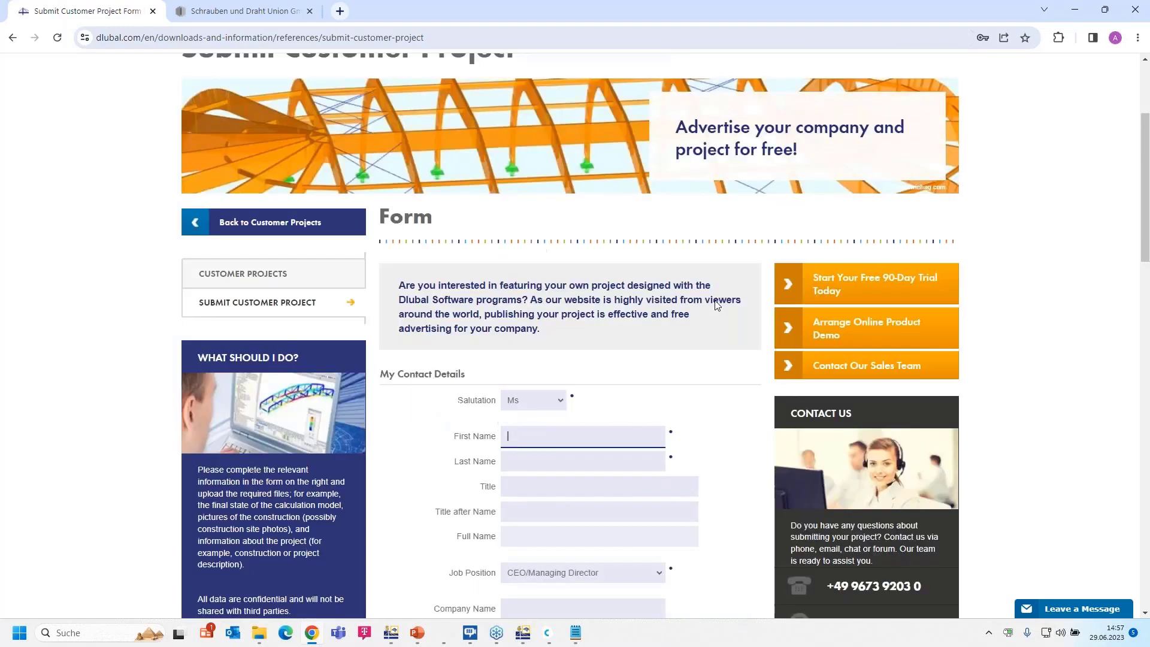